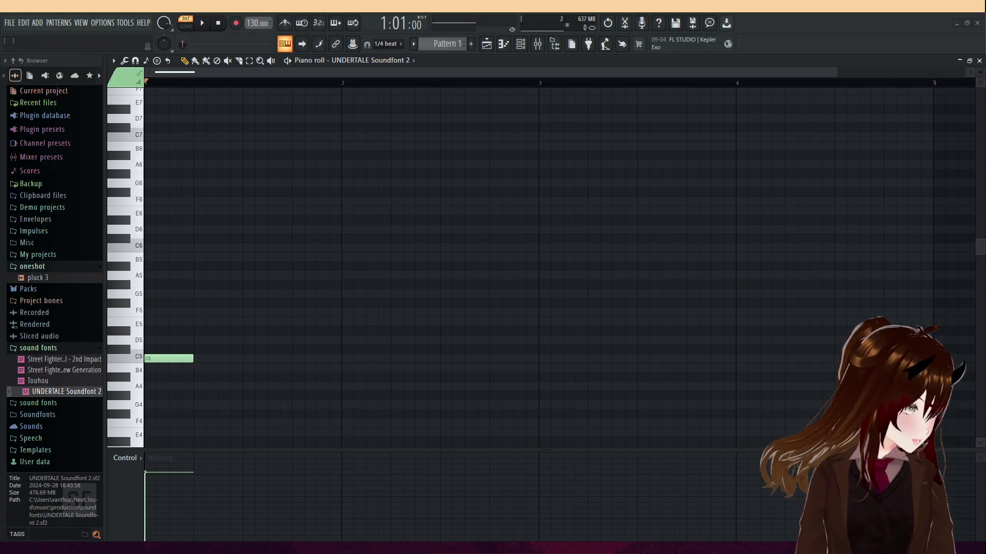
{"action": "scroll", "coordinate": [287, 213], "scroll_direction": "down", "scroll_amount": 2}
{"action": "scroll", "coordinate": [306, 225], "scroll_direction": "up", "scroll_amount": 1}
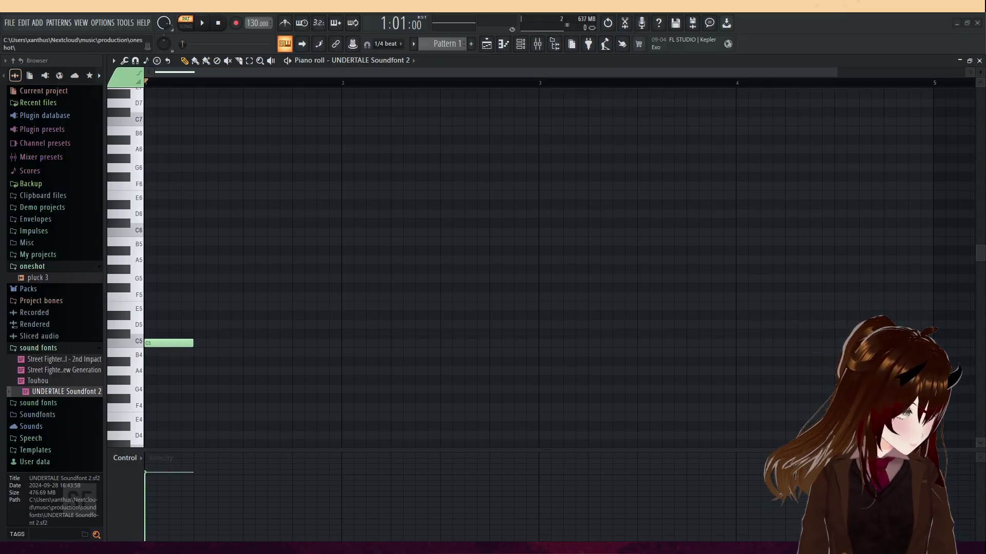
{"action": "scroll", "coordinate": [303, 203], "scroll_direction": "down", "scroll_amount": 3}
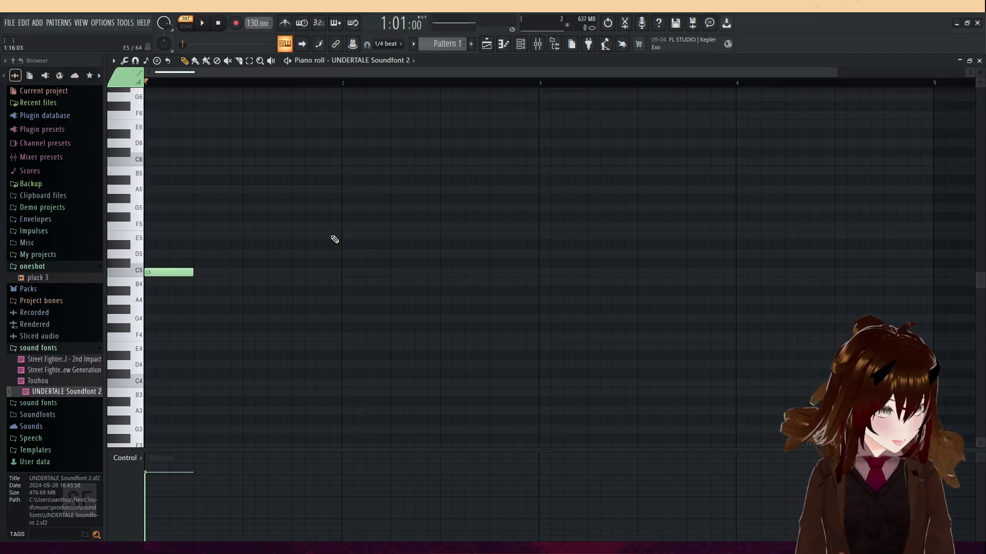
{"action": "left_click", "coordinate": [157, 245]}
{"action": "right_click", "coordinate": [160, 245]}
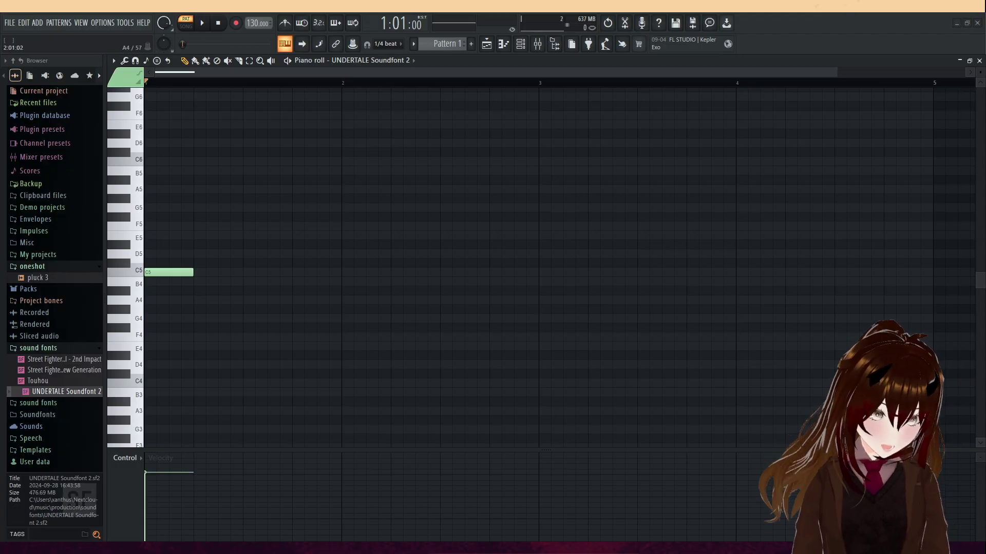
Audition the loaded UNDERTALE soundfont by playing single notes around C4 and D4.
{"action": "key", "text": "x"}
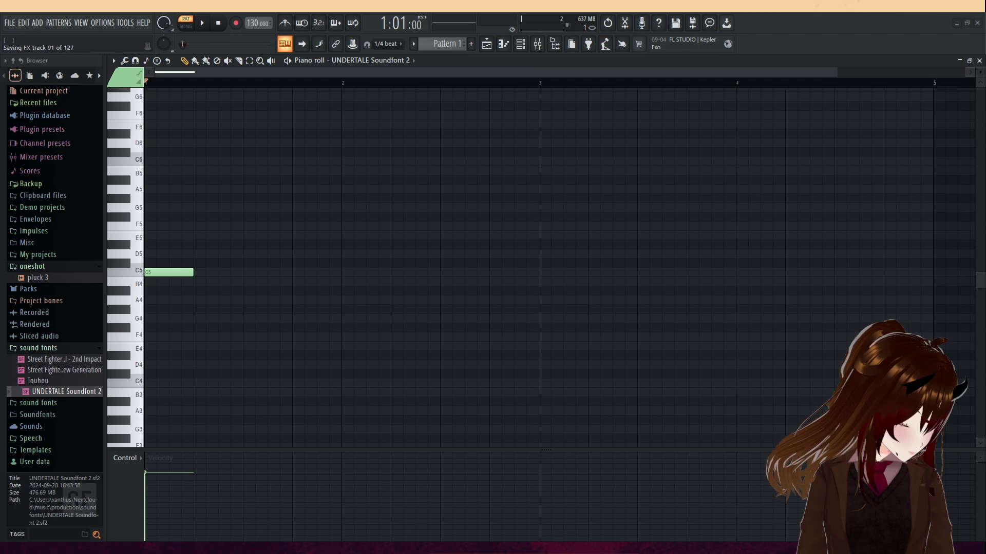
{"action": "key", "text": "x"}
{"action": "key", "text": "x"}
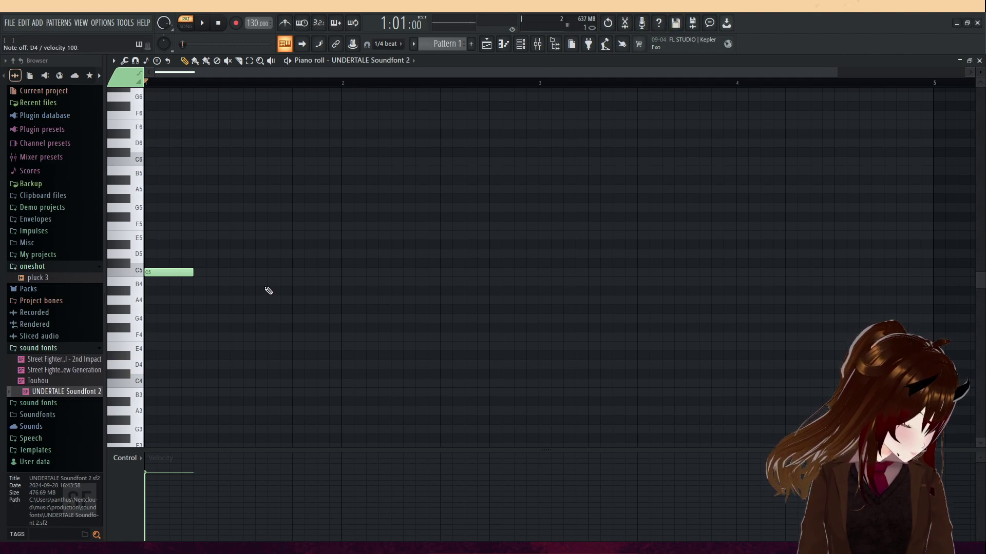
{"action": "key", "text": "z"}
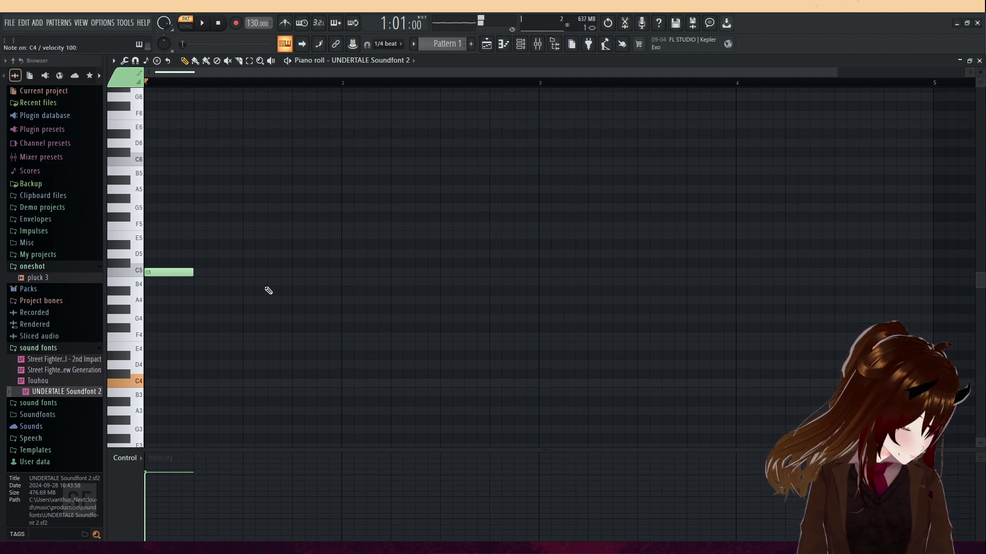
{"action": "key", "text": "c"}
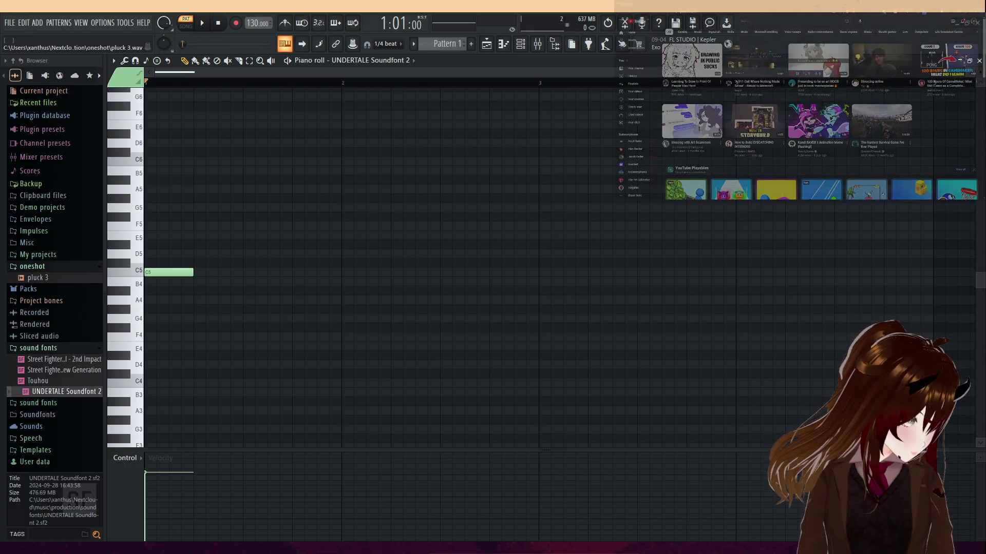
{"action": "key", "text": "alt+Tab"}
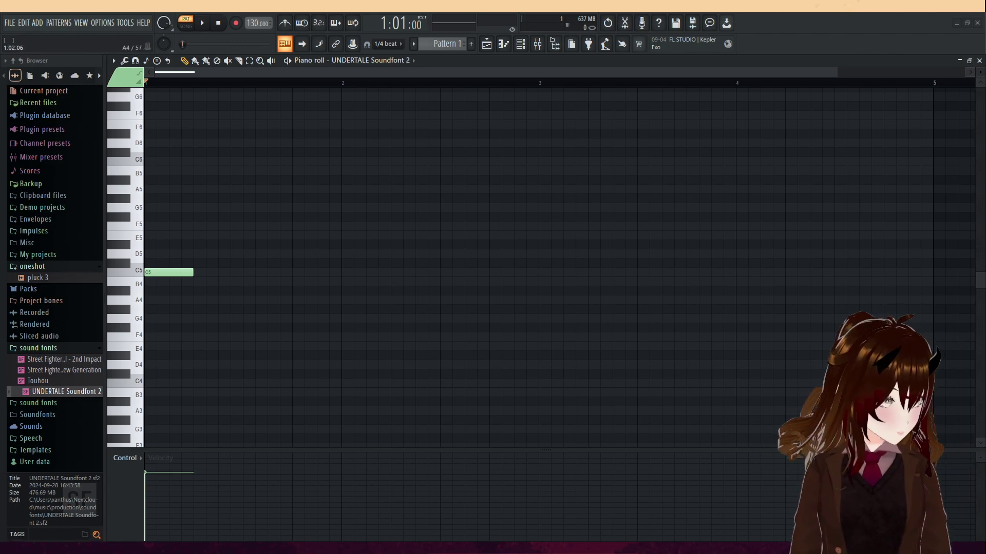
{"action": "scroll", "coordinate": [275, 288], "scroll_direction": "down", "scroll_amount": 3}
{"action": "scroll", "coordinate": [286, 294], "scroll_direction": "up", "scroll_amount": 1}
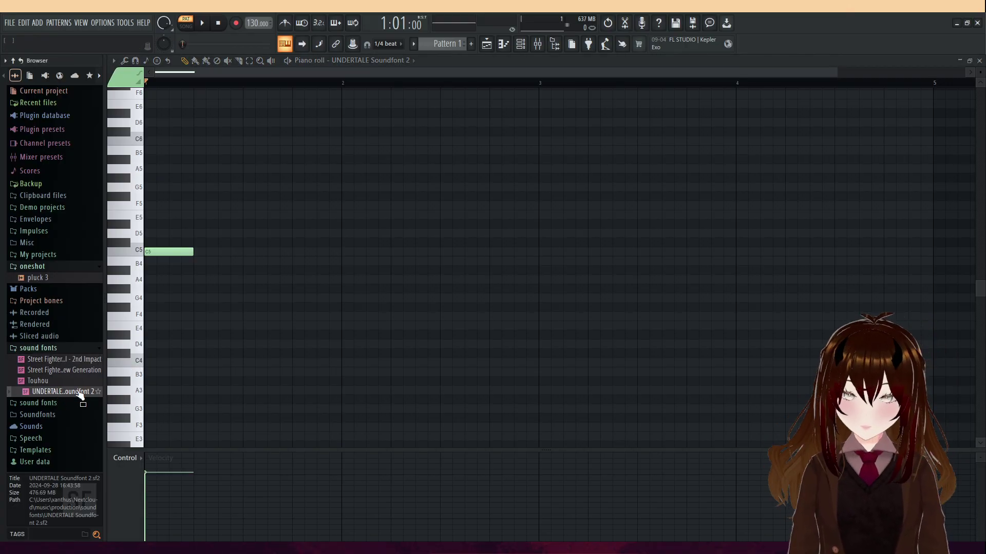
Show the channel rack, open the UNDERTALE soundfont channel's settings and choose the patch 018 Strings.
{"action": "left_click", "coordinate": [522, 46]}
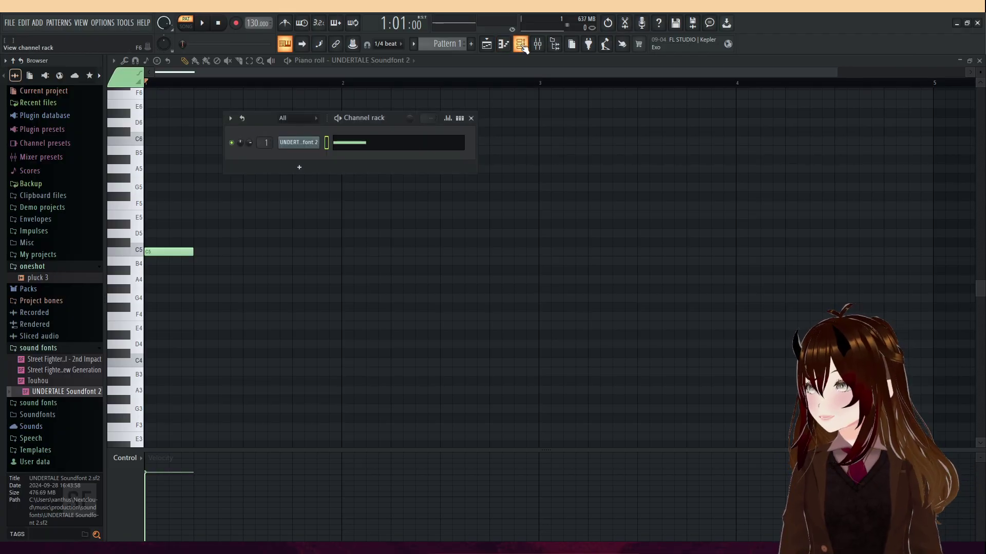
{"action": "left_click", "coordinate": [298, 142]}
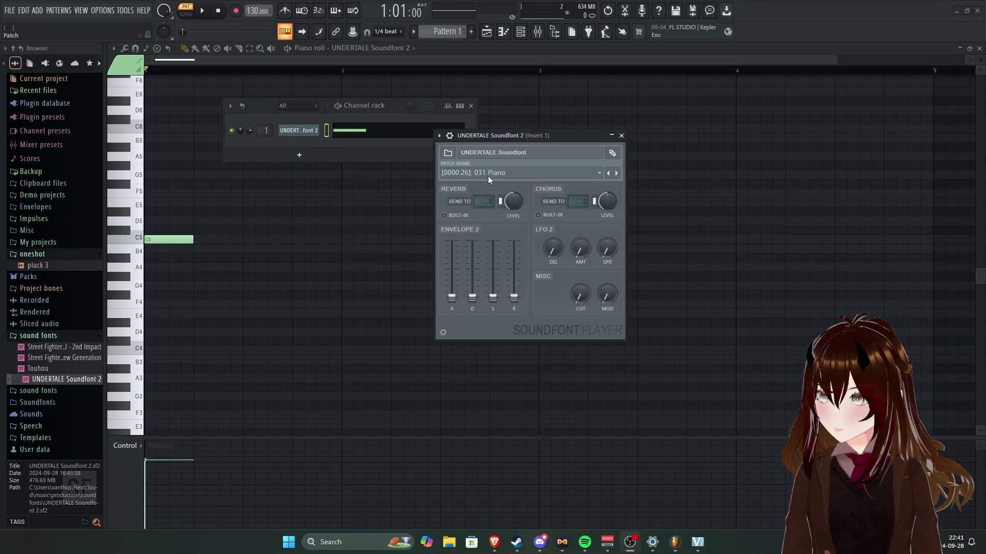
{"action": "left_click", "coordinate": [507, 171]}
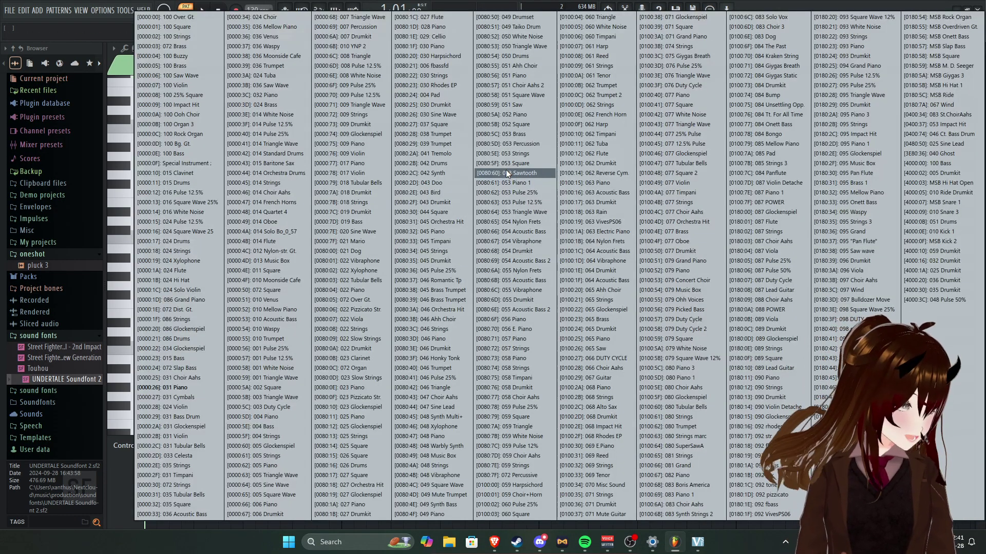
{"action": "left_click", "coordinate": [336, 202]}
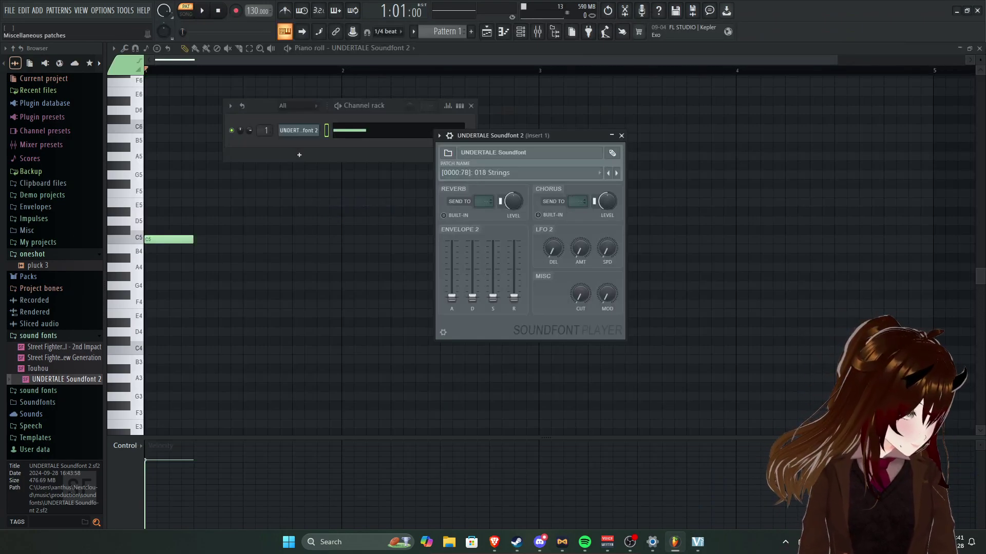
Close the background program whose taskbar entry sits between Discord and Spotify.
{"action": "key", "text": "alt+Tab"}
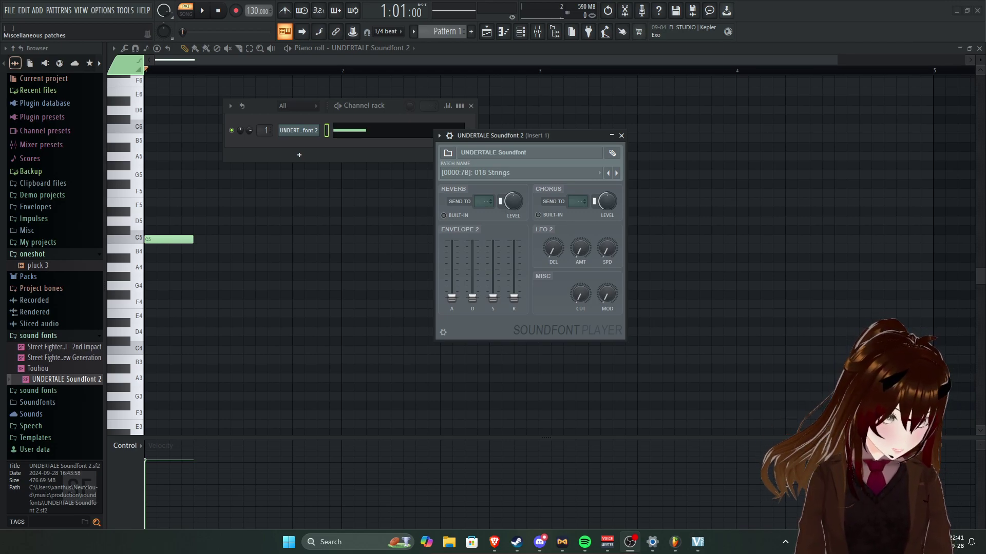
{"action": "right_click", "coordinate": [562, 542]}
{"action": "left_click", "coordinate": [575, 518]}
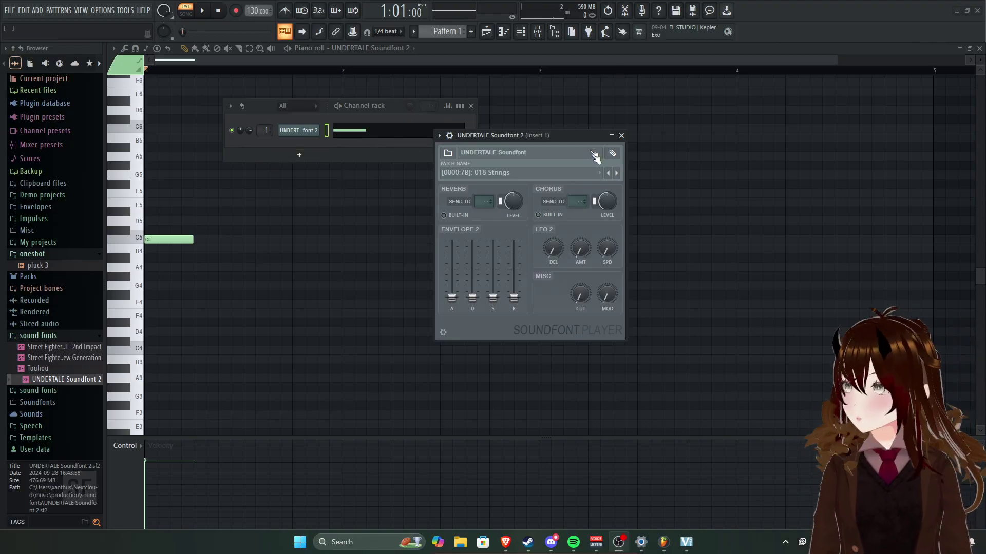
Try the UNDERTALE soundfont's 010 YNP 2 patch, followed by 062 Drumkit.
{"action": "left_click", "coordinate": [528, 174]}
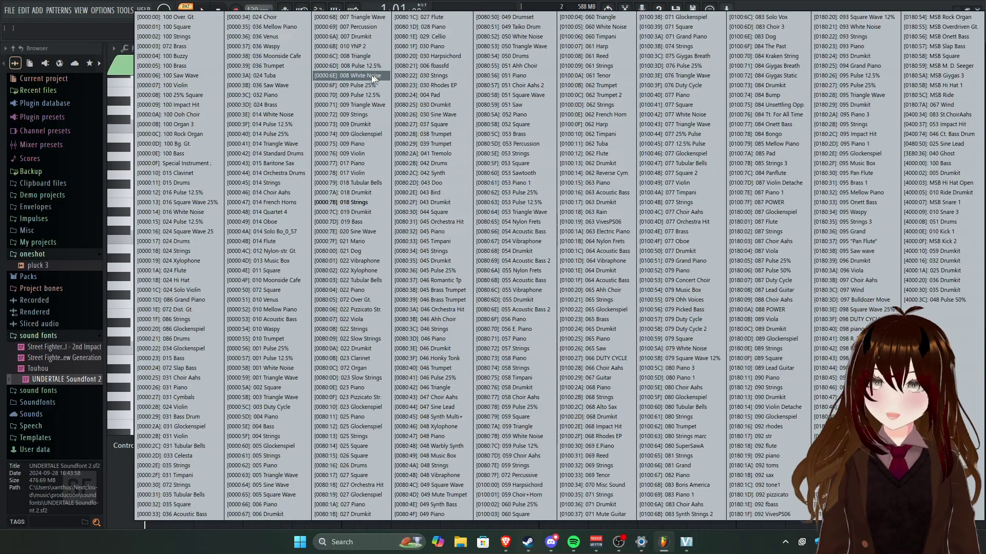
{"action": "left_click", "coordinate": [352, 48]}
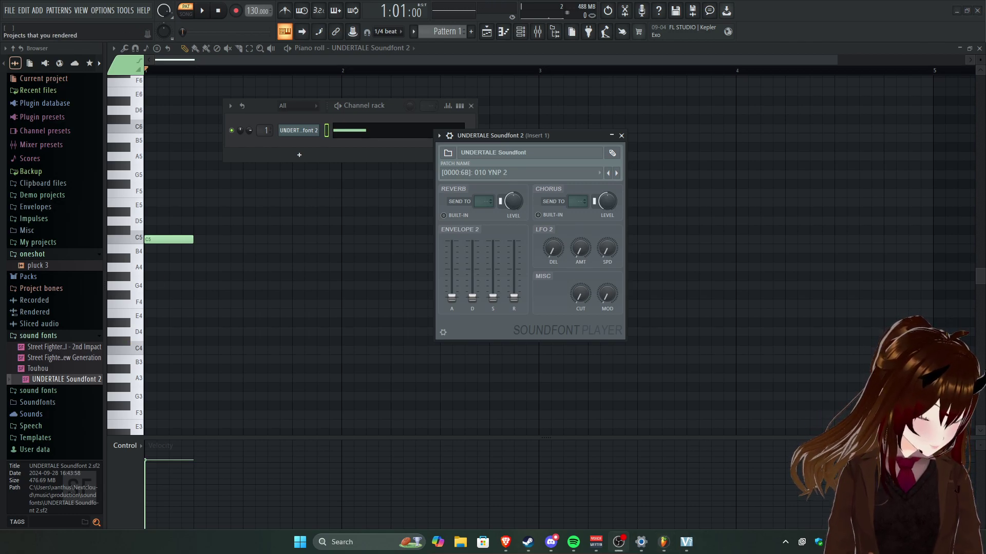
{"action": "left_click", "coordinate": [515, 138]}
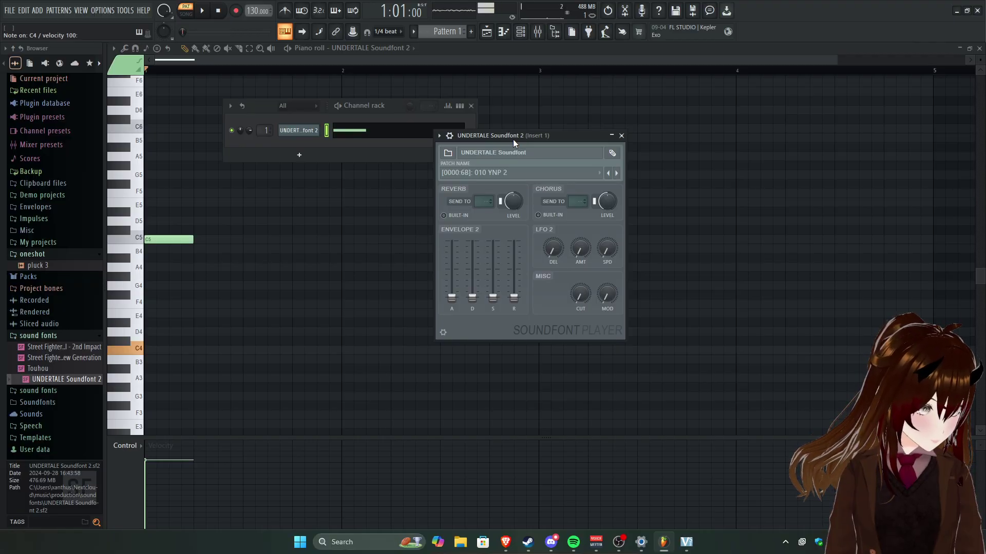
{"action": "left_click", "coordinate": [510, 170]}
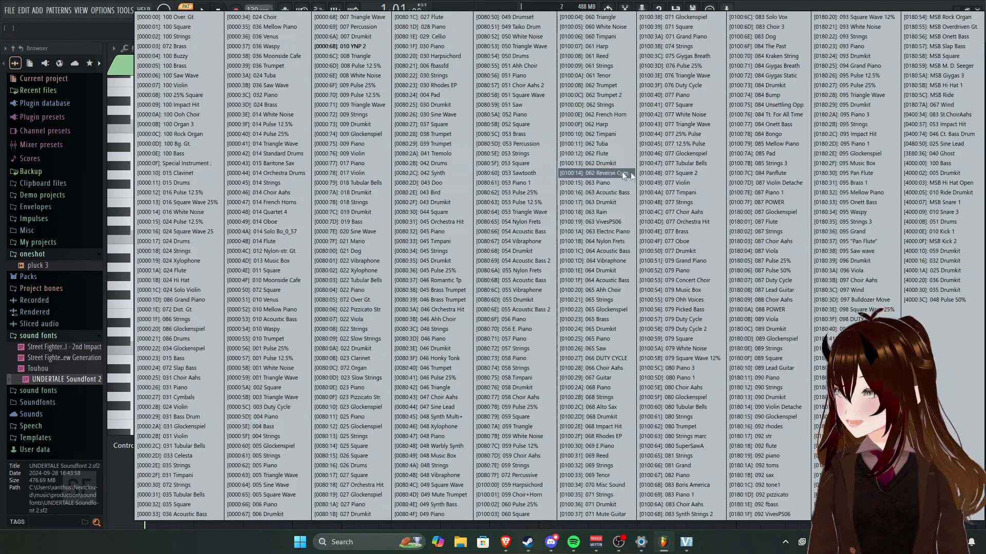
{"action": "left_click", "coordinate": [617, 162]}
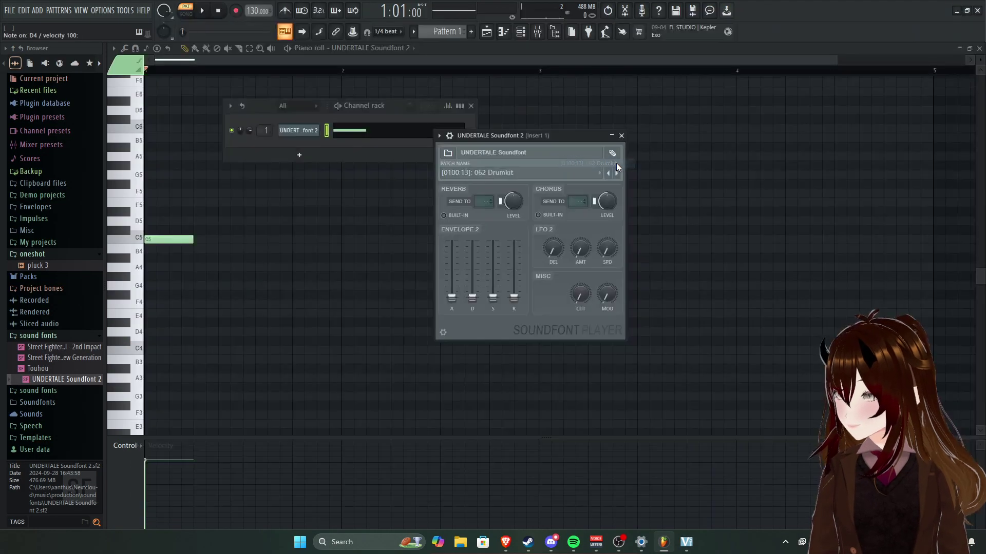
Switch the UNDERTALE soundfont's patch to 084 Drumkit and then to 084 Bongo.
{"action": "left_click", "coordinate": [503, 176]}
{"action": "left_click", "coordinate": [745, 88]}
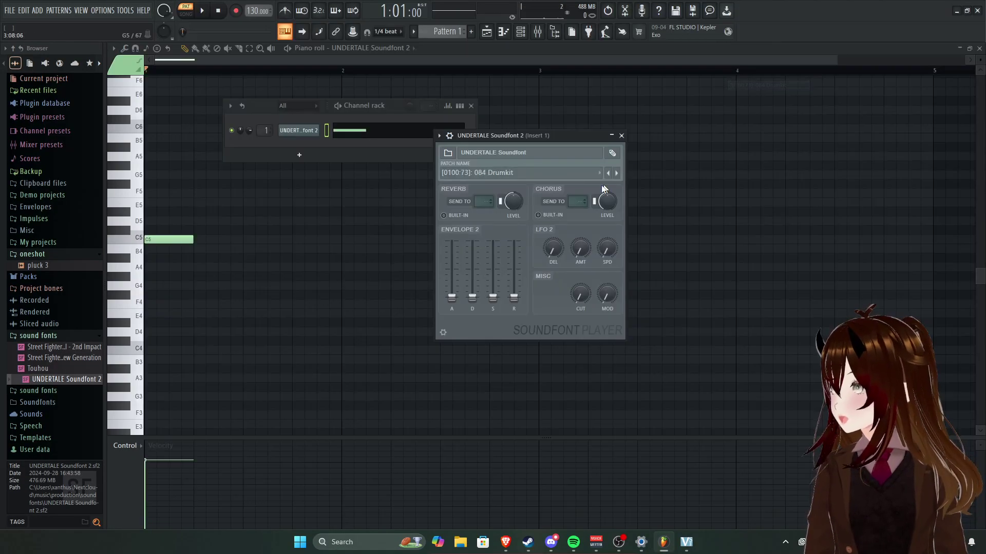
{"action": "left_click", "coordinate": [574, 172]}
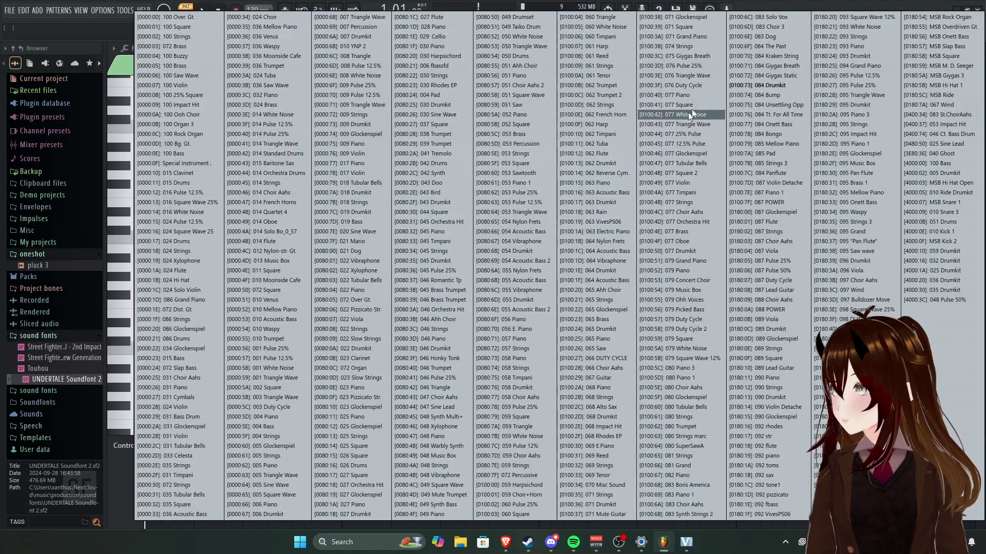
{"action": "left_click", "coordinate": [743, 134]}
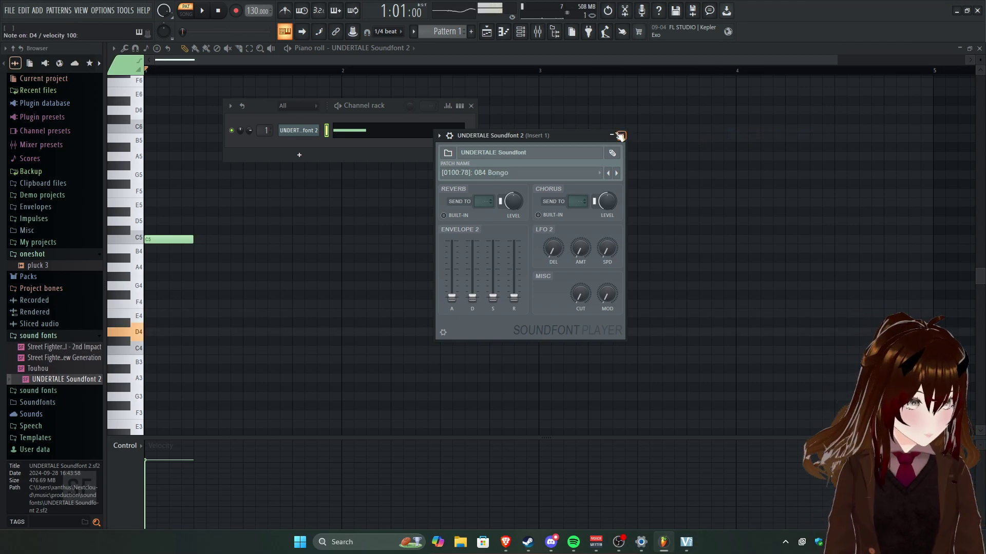
Try the UNDERTALE soundfont's 004 Pad patch and then 008 White Noise.
{"action": "left_click", "coordinate": [503, 172]}
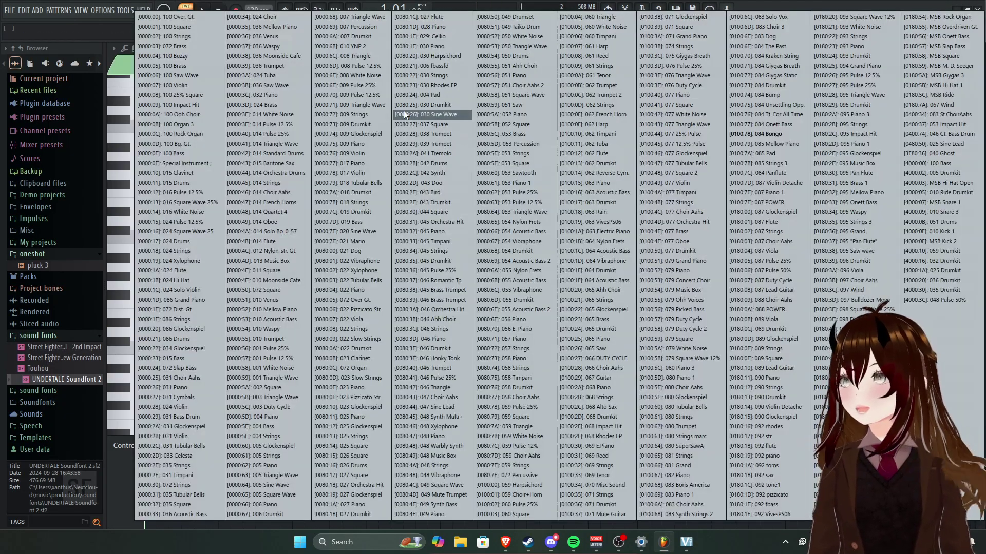
{"action": "left_click", "coordinate": [415, 95]}
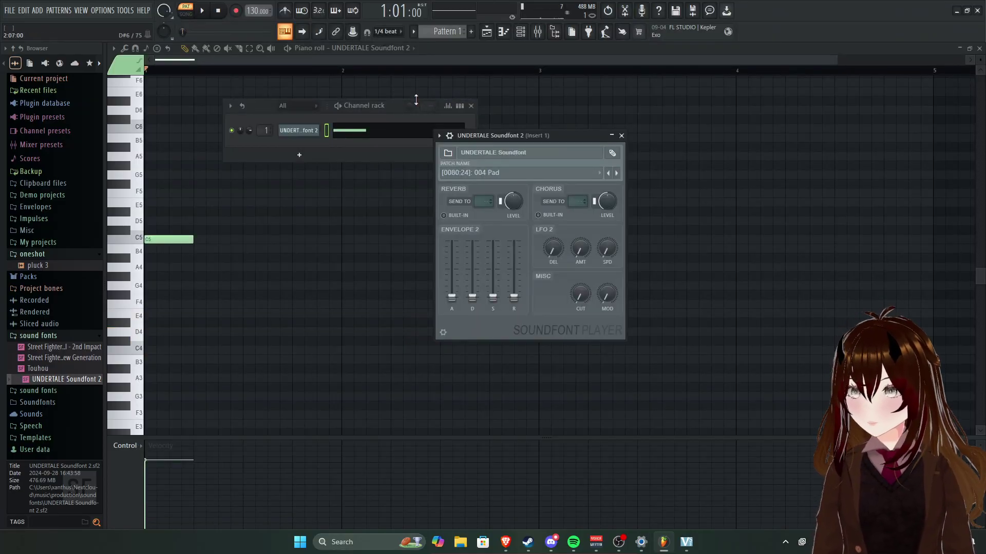
{"action": "left_click", "coordinate": [509, 171]}
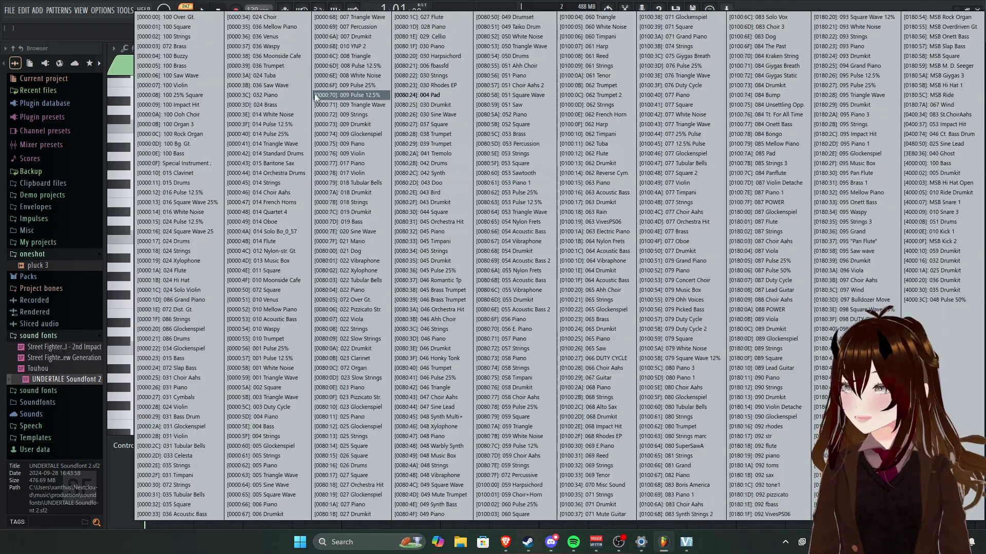
{"action": "left_click", "coordinate": [330, 75]}
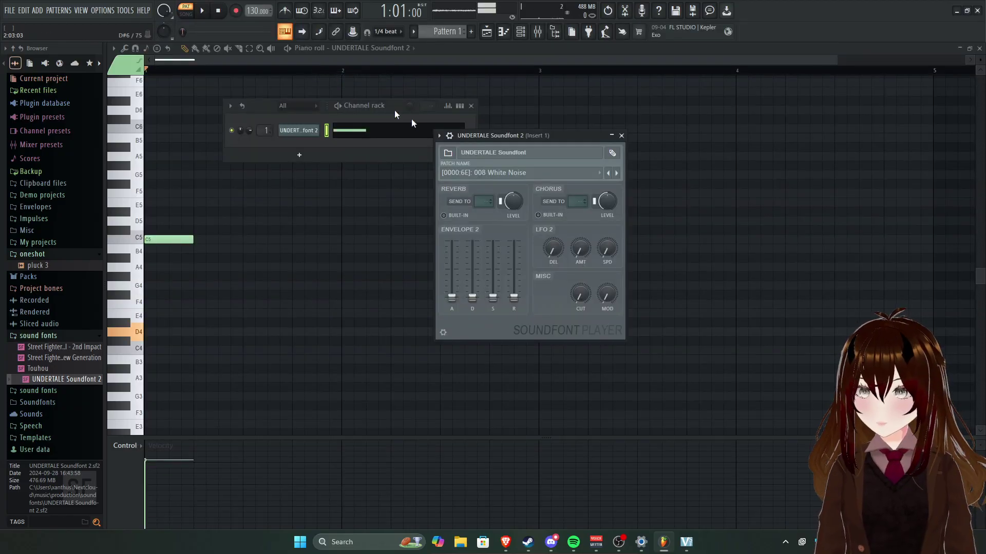
Change the UNDERTALE soundfont's patch to 024 Choir and then to 100 Square.
{"action": "left_click", "coordinate": [468, 171]}
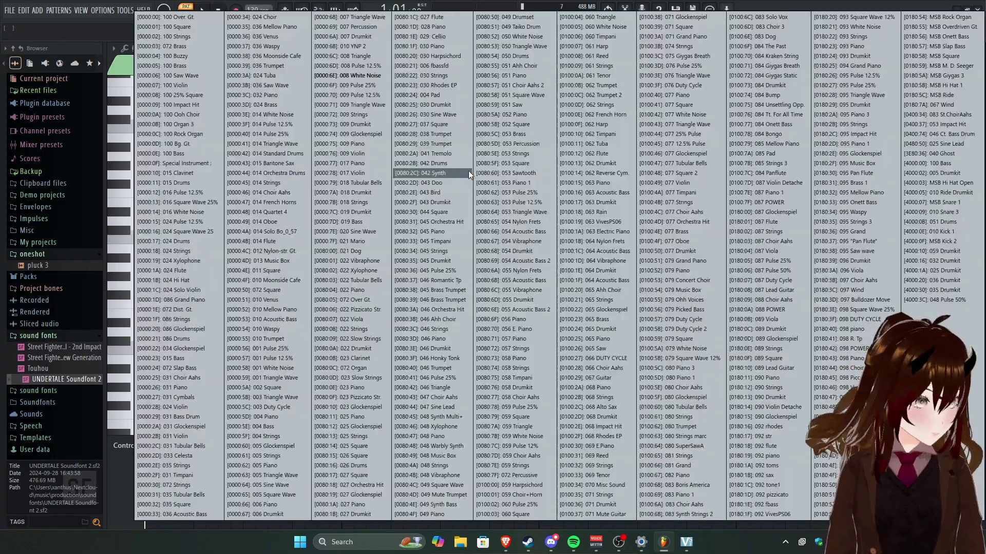
{"action": "left_click", "coordinate": [278, 18]}
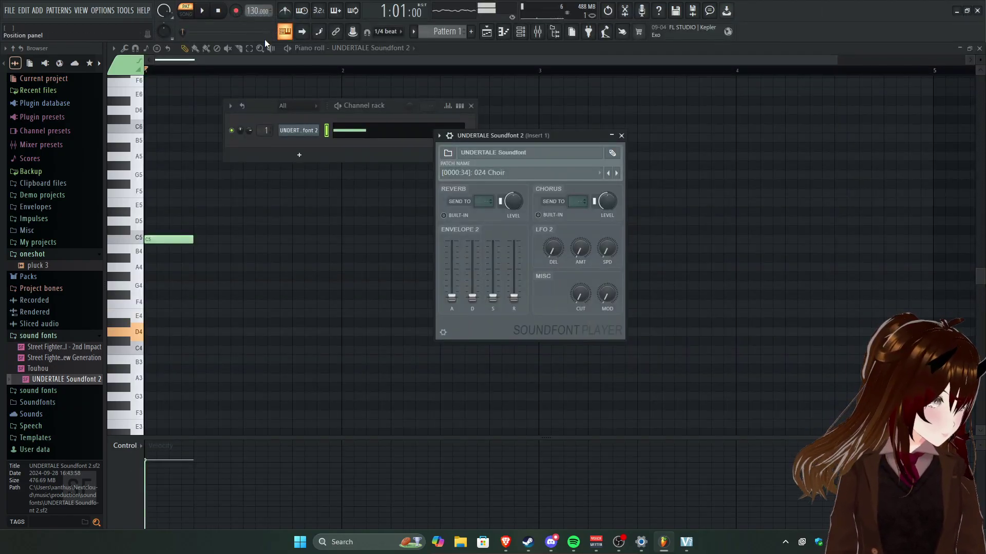
{"action": "left_click", "coordinate": [445, 173]}
{"action": "left_click", "coordinate": [205, 27]}
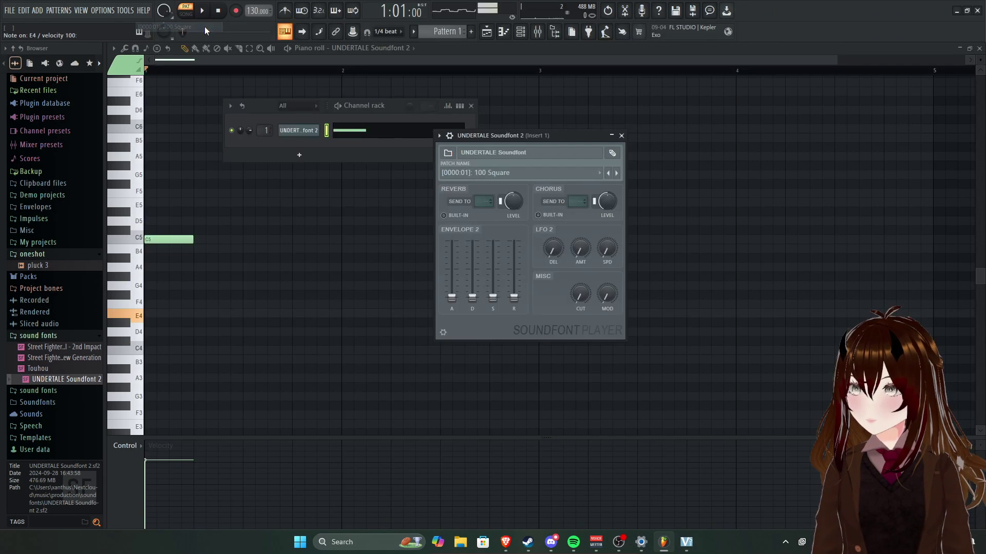
Set the UNDERTALE soundfont's patch to 031 Piano.
{"action": "left_click", "coordinate": [470, 175]}
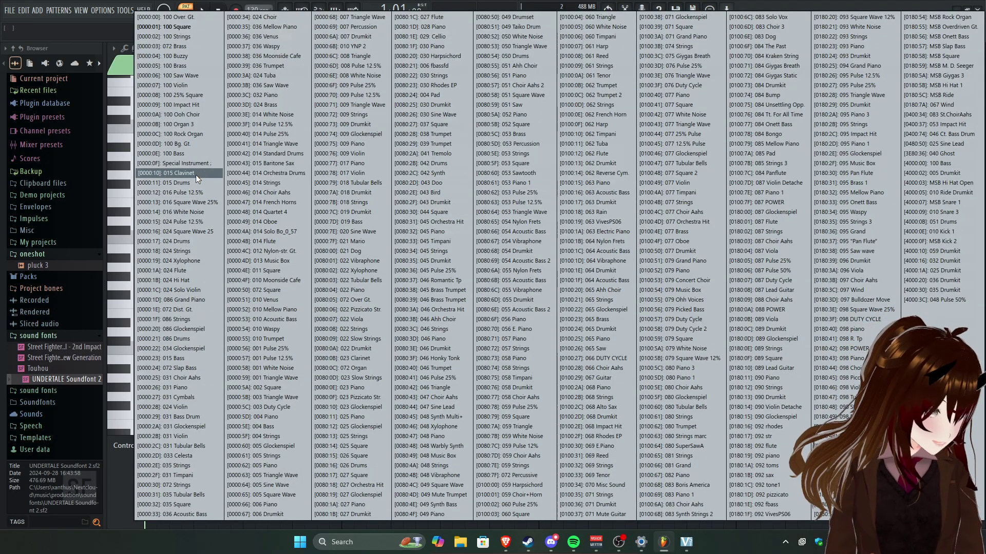
{"action": "left_click", "coordinate": [187, 392]}
{"action": "left_click", "coordinate": [504, 178]}
{"action": "left_click", "coordinate": [183, 388]}
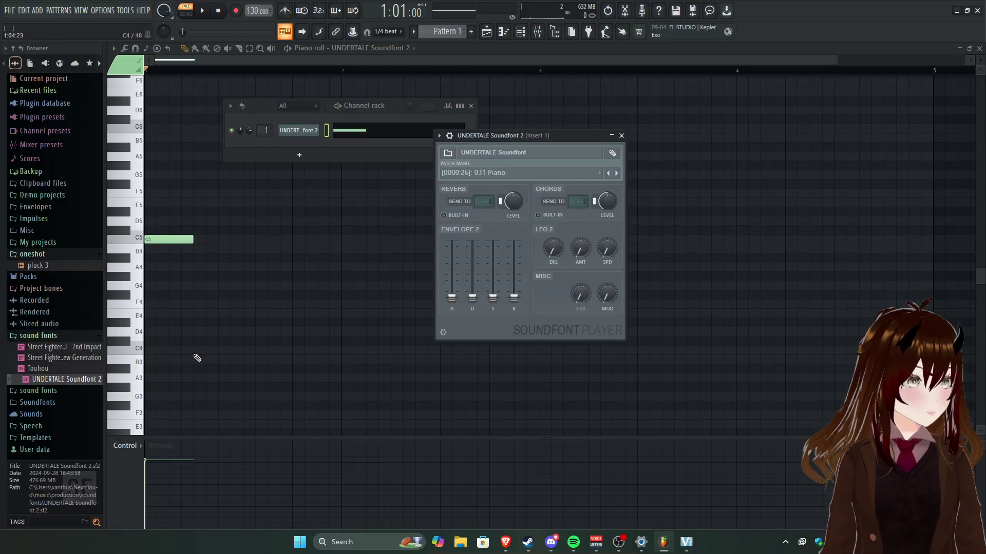
Replace the channel's soundfont with Touhou from the sound fonts folder and set its patch to Xylophone.
{"action": "left_click_drag", "start_coordinate": [38, 369], "coordinate": [611, 106]}
{"action": "left_click", "coordinate": [600, 148]}
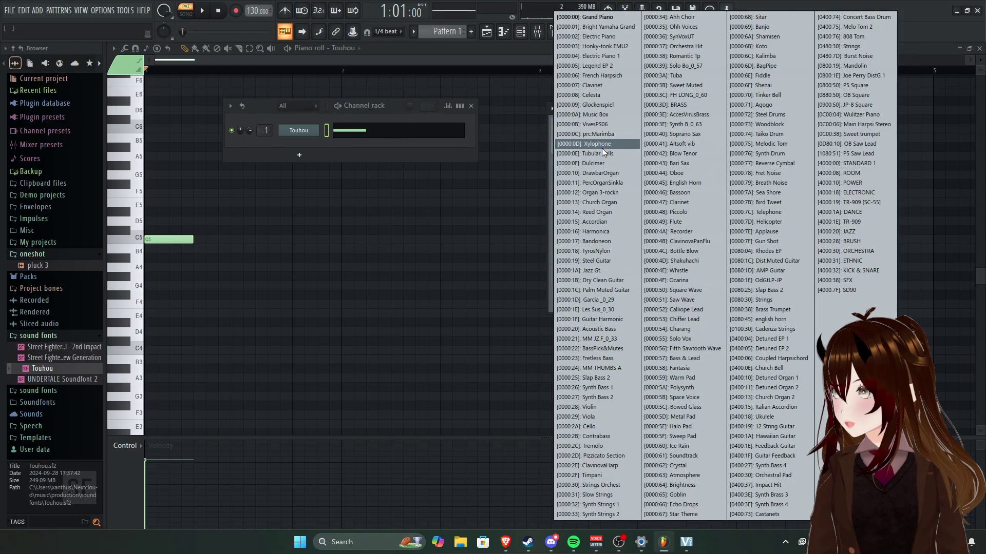
{"action": "left_click", "coordinate": [606, 143]}
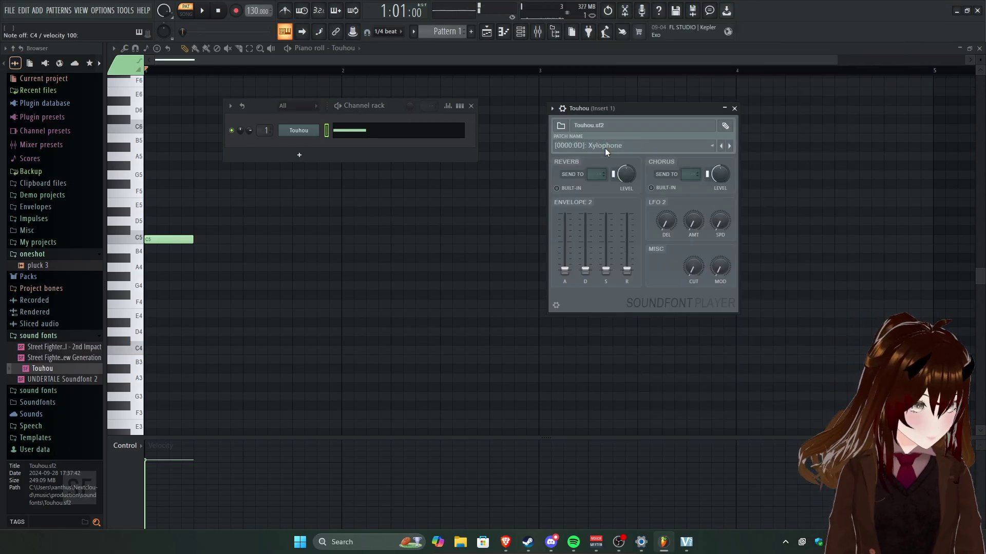
Try the Touhou soundfont's Oboe patch and then its Helicopter patch.
{"action": "left_click", "coordinate": [605, 149]}
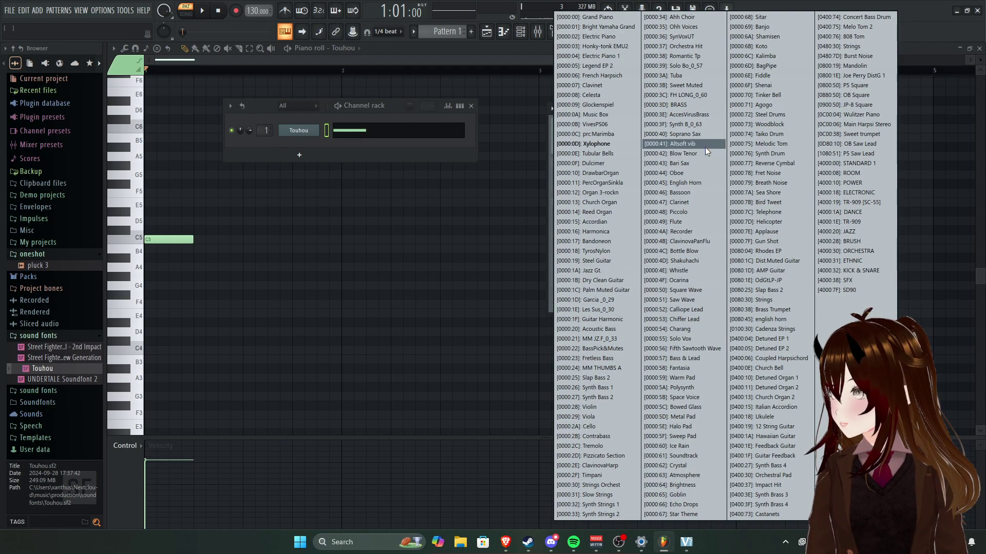
{"action": "left_click", "coordinate": [698, 173]}
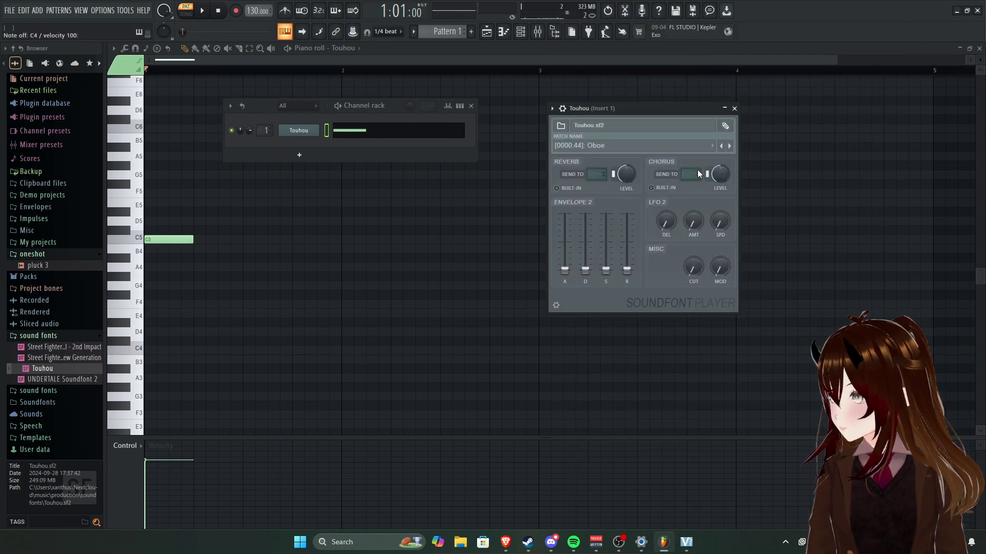
{"action": "left_click", "coordinate": [655, 146]}
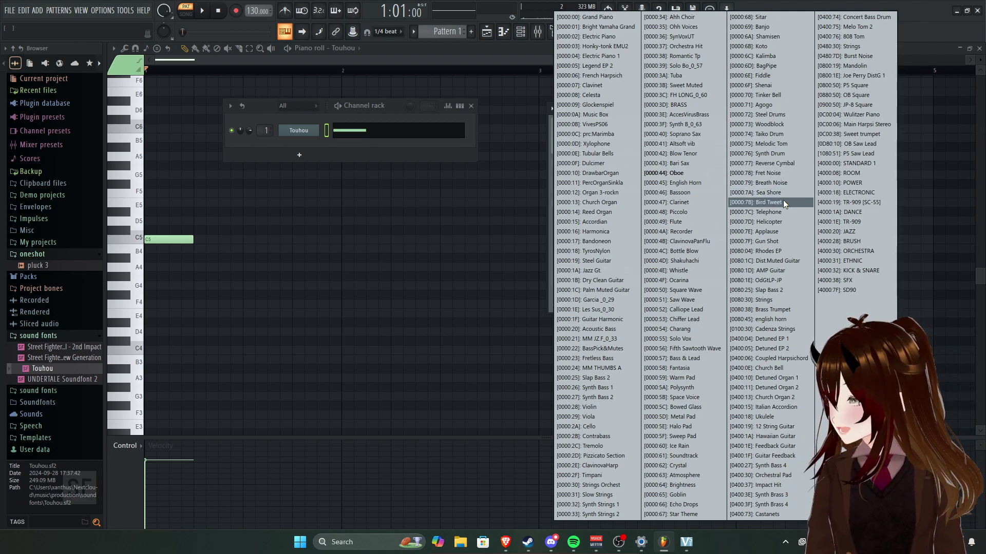
{"action": "left_click", "coordinate": [781, 220]}
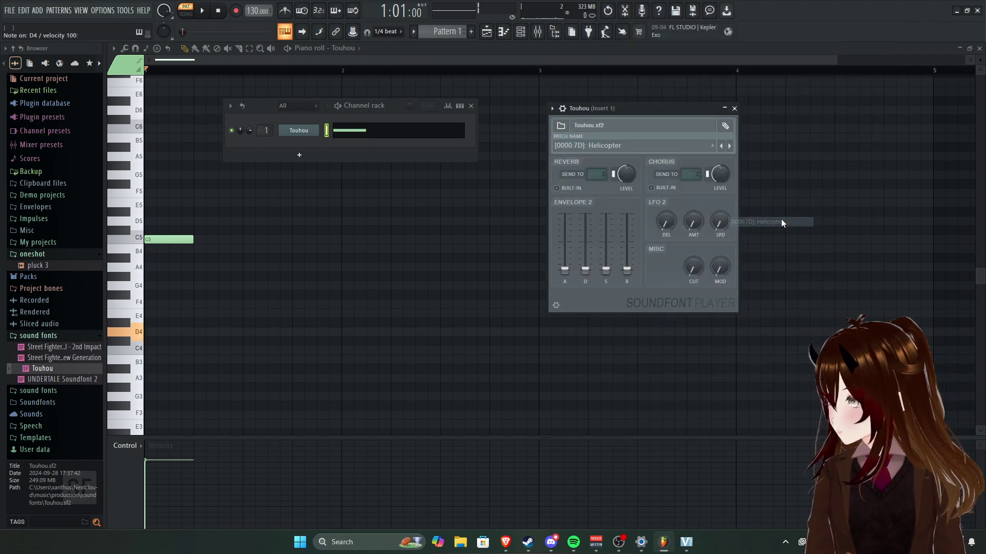
Change the Touhou soundfont's patch to Violin and then to Cello.
{"action": "left_click", "coordinate": [599, 143]}
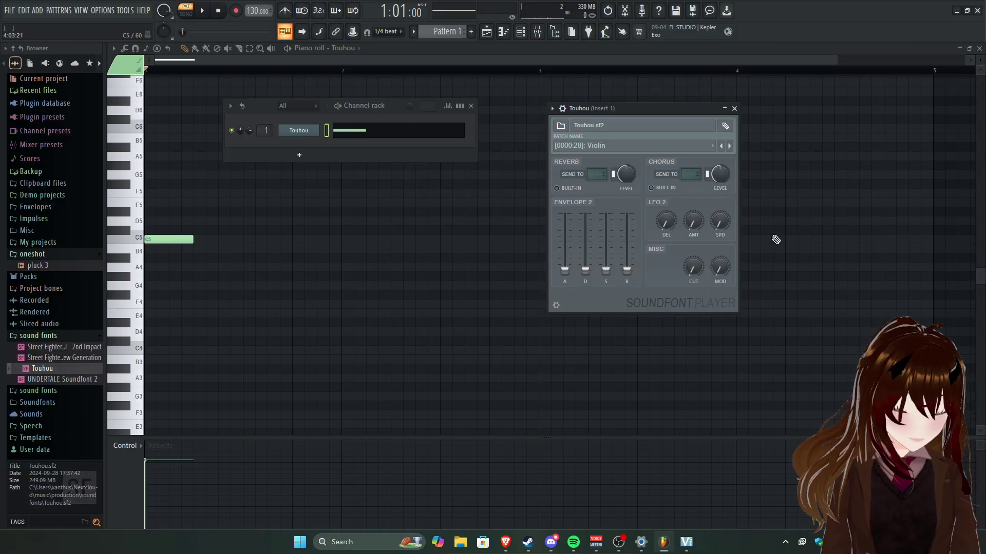
{"action": "left_click", "coordinate": [615, 144]}
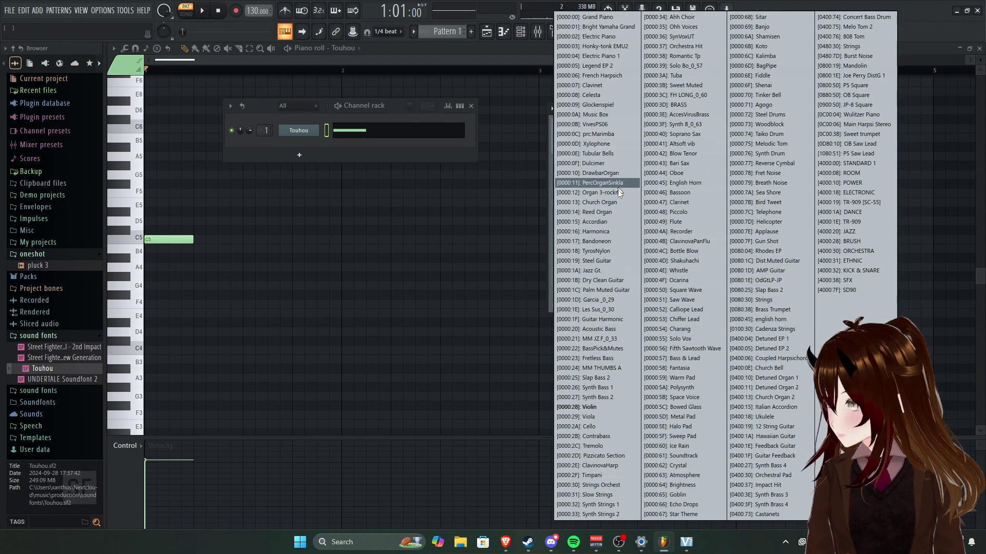
{"action": "left_click", "coordinate": [605, 426]}
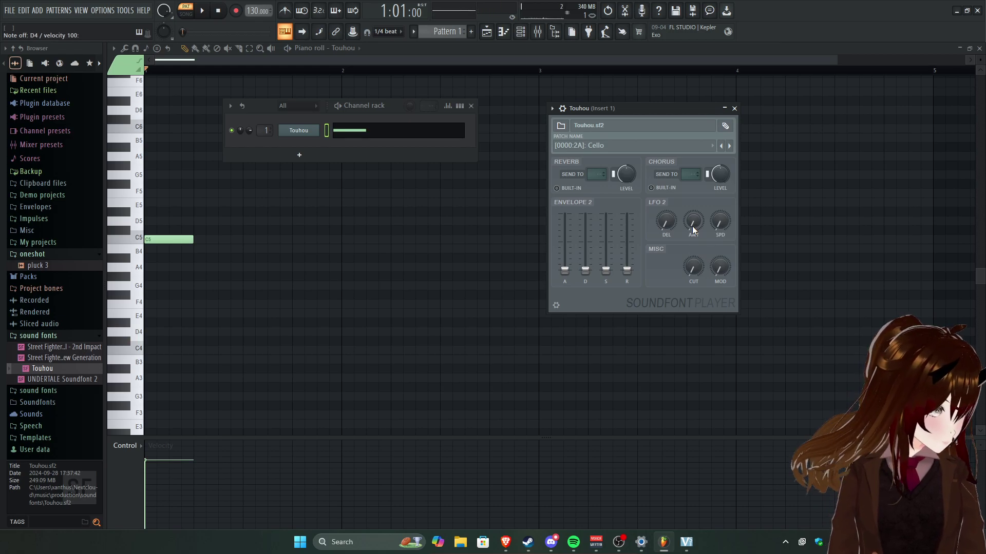
Close the Touhou soundfont player and the channel rack, leaving the piano roll open.
{"action": "left_click", "coordinate": [734, 109]}
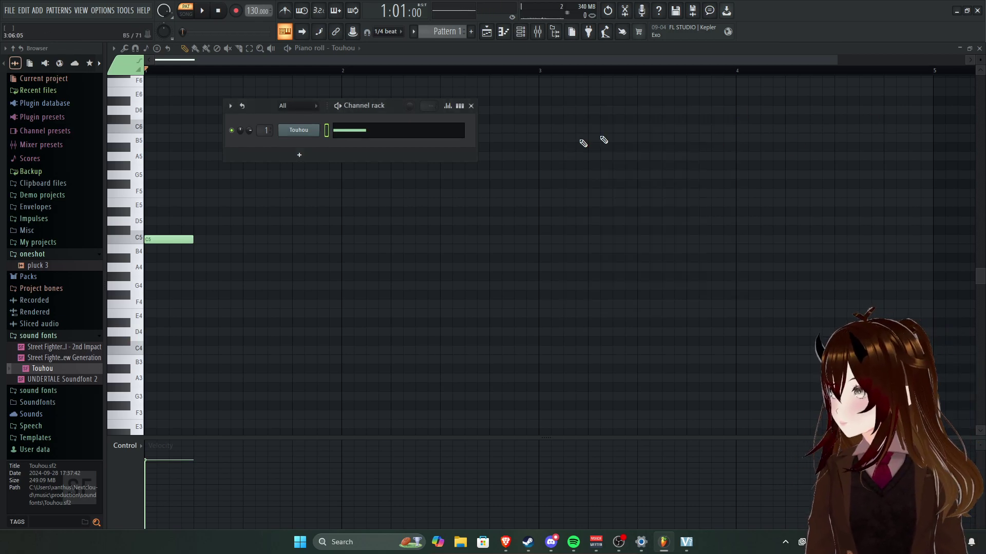
{"action": "left_click_drag", "start_coordinate": [336, 116], "coordinate": [336, 119]}
{"action": "left_click", "coordinate": [471, 108]}
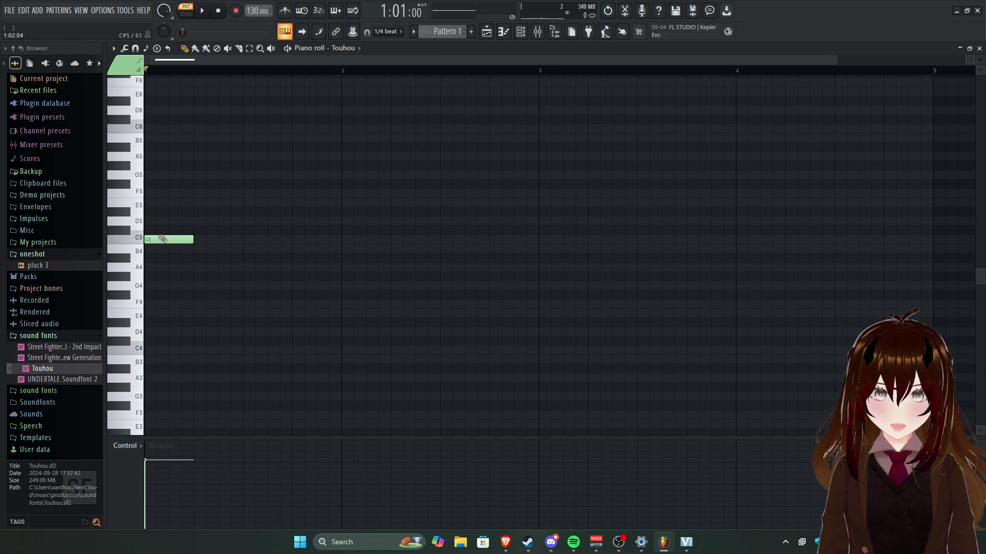
{"action": "left_click", "coordinate": [226, 285]}
{"action": "right_click", "coordinate": [227, 285]}
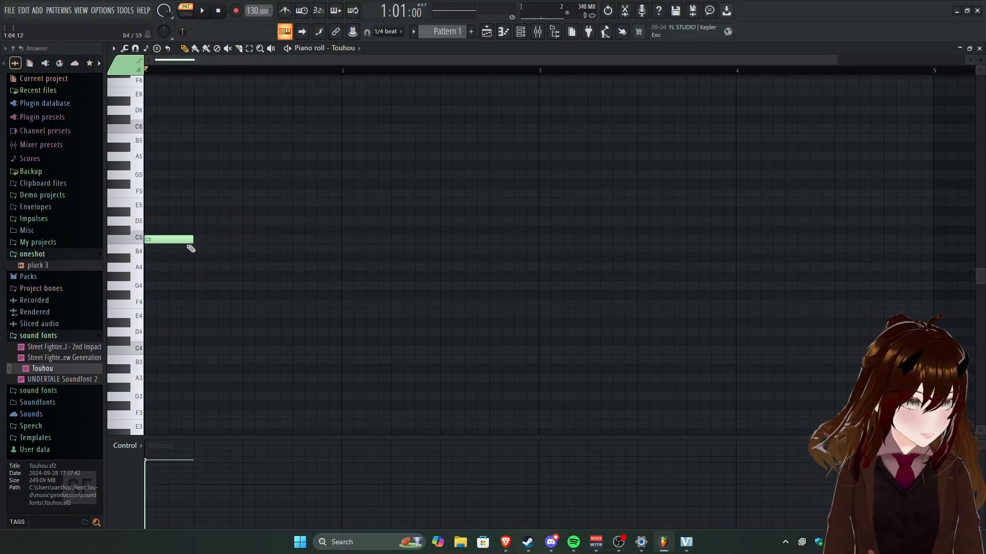
{"action": "scroll", "coordinate": [341, 341], "scroll_direction": "up", "scroll_amount": 2}
{"action": "scroll", "coordinate": [385, 288], "scroll_direction": "down", "scroll_amount": 2}
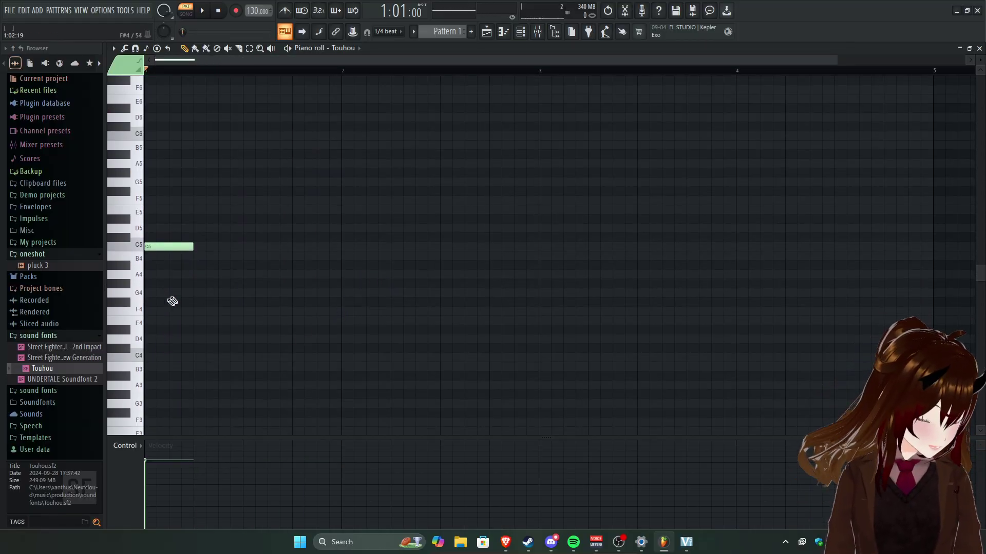
{"action": "scroll", "coordinate": [352, 246], "scroll_direction": "up", "scroll_amount": 2}
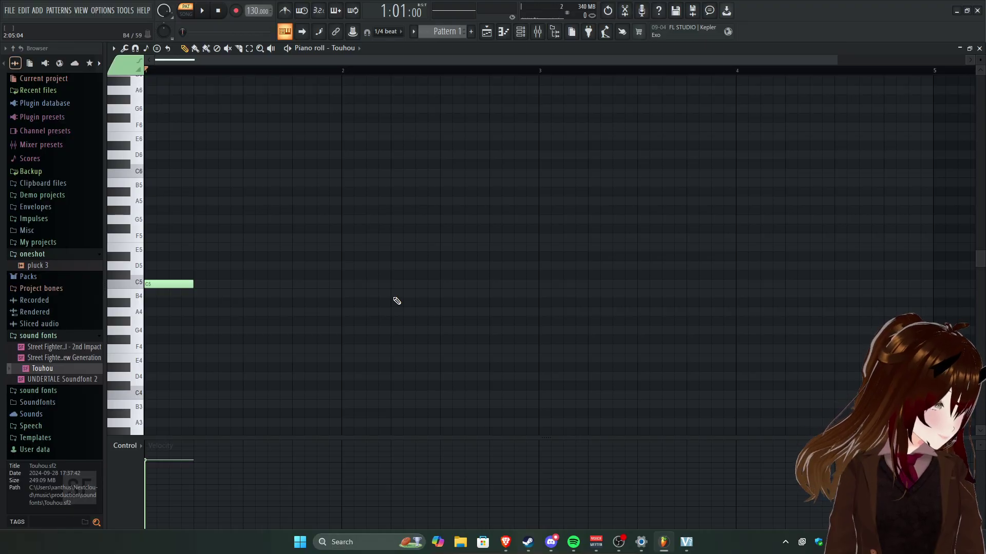
Switch to the Brave browser, examine the handwritten chord basics and scales notes image, and return to FL Studio.
{"action": "key", "text": "alt+Tab"}
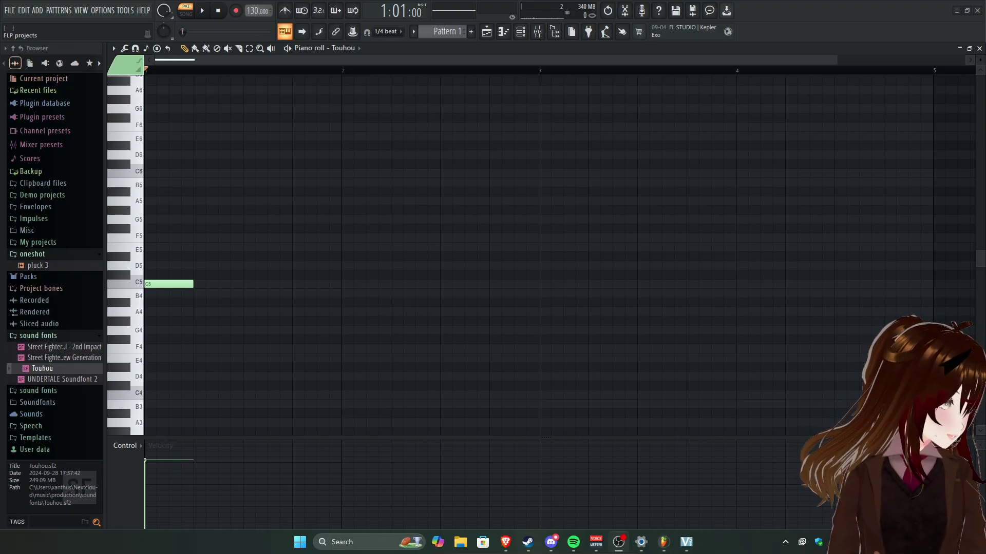
{"action": "key", "text": "alt+Tab"}
{"action": "scroll", "coordinate": [411, 233], "scroll_direction": "down", "scroll_amount": 3}
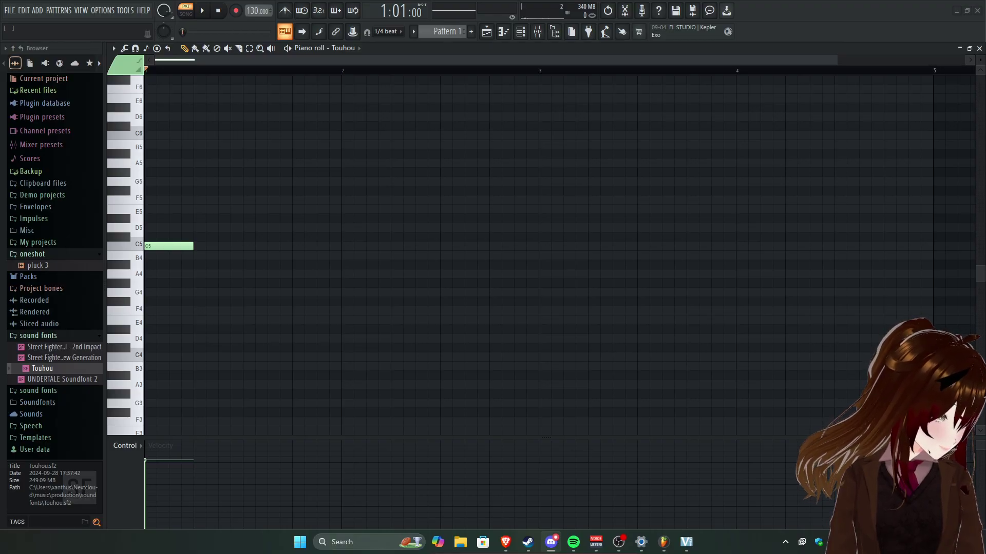
{"action": "scroll", "coordinate": [493, 278], "scroll_direction": "down", "scroll_amount": 5}
{"action": "key", "text": "ctrl+minus"}
{"action": "key", "text": "ctrl+minus"}
{"action": "key", "text": "ctrl+minus"}
{"action": "key", "text": "ctrl+minus"}
{"action": "key", "text": "ctrl+minus"}
{"action": "key", "text": "ctrl+minus"}
{"action": "key", "text": "ctrl+minus"}
{"action": "key", "text": "ctrl+equal"}
{"action": "key", "text": "ctrl+equal"}
{"action": "key", "text": "ctrl+0"}
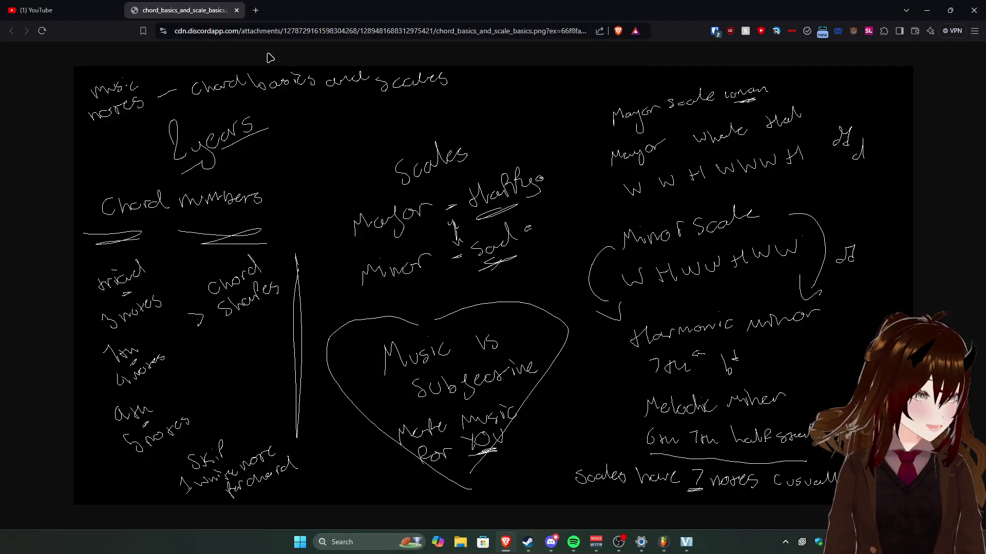
{"action": "left_click", "coordinate": [926, 10]}
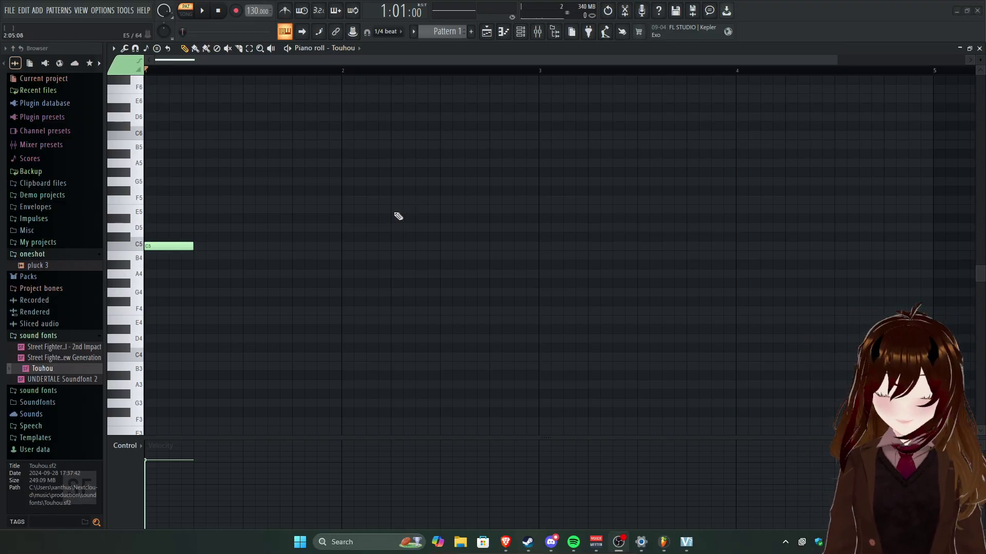
Build a chord on the existing C5 note by adding E5 and B5 at the pattern's start, and play it.
{"action": "scroll", "coordinate": [328, 254], "scroll_direction": "down", "scroll_amount": 1}
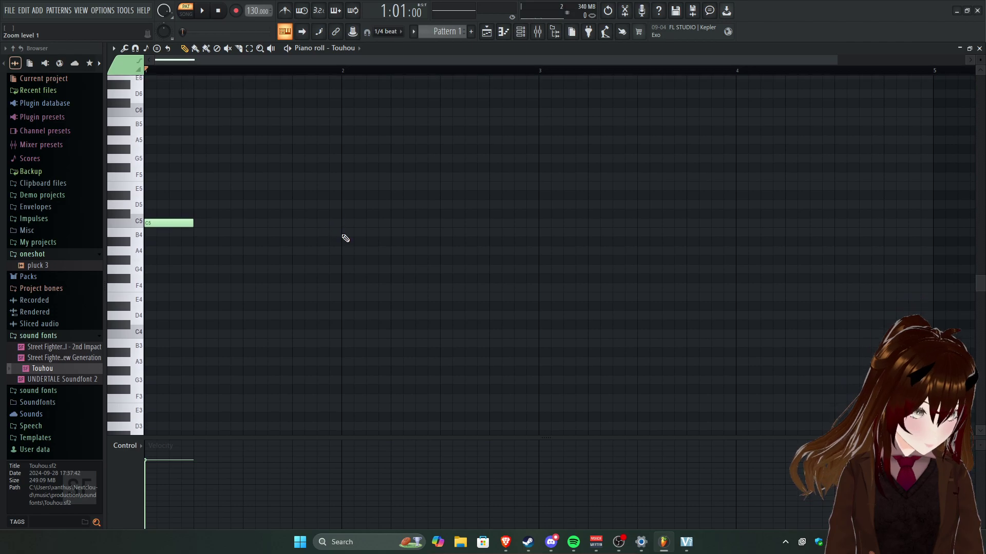
{"action": "scroll", "coordinate": [281, 278], "scroll_direction": "up", "scroll_amount": 1}
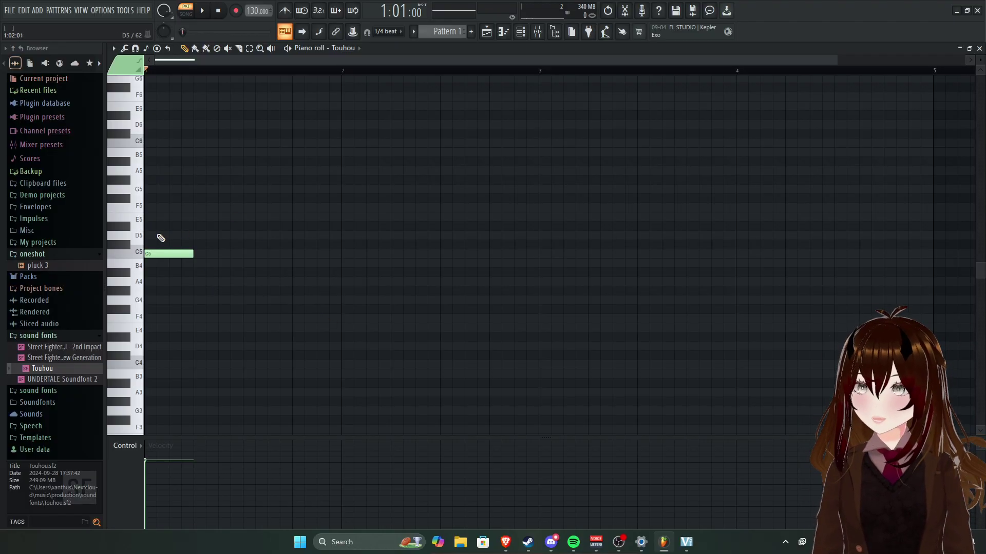
{"action": "left_click", "coordinate": [153, 220]}
{"action": "left_click", "coordinate": [163, 153]}
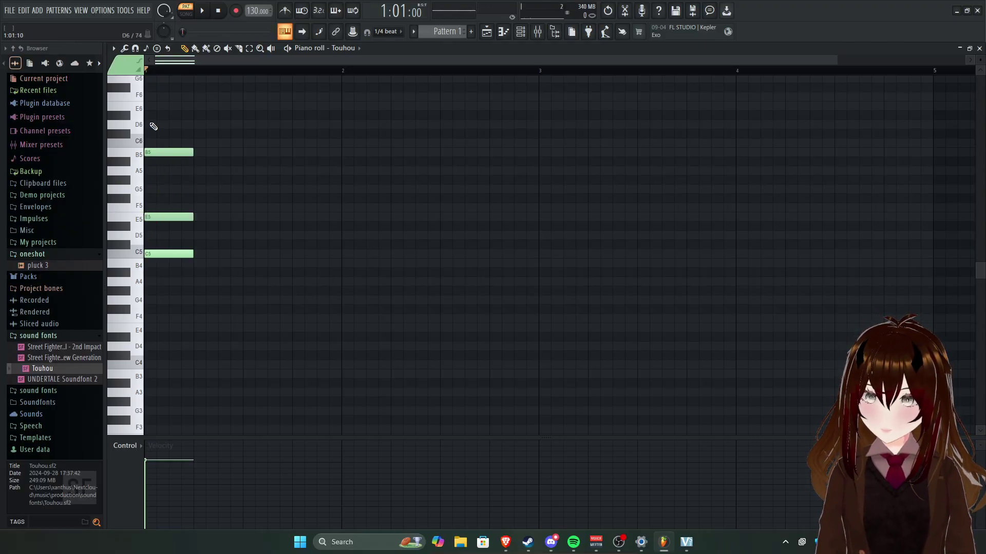
{"action": "key", "text": "space"}
{"action": "key", "text": "space"}
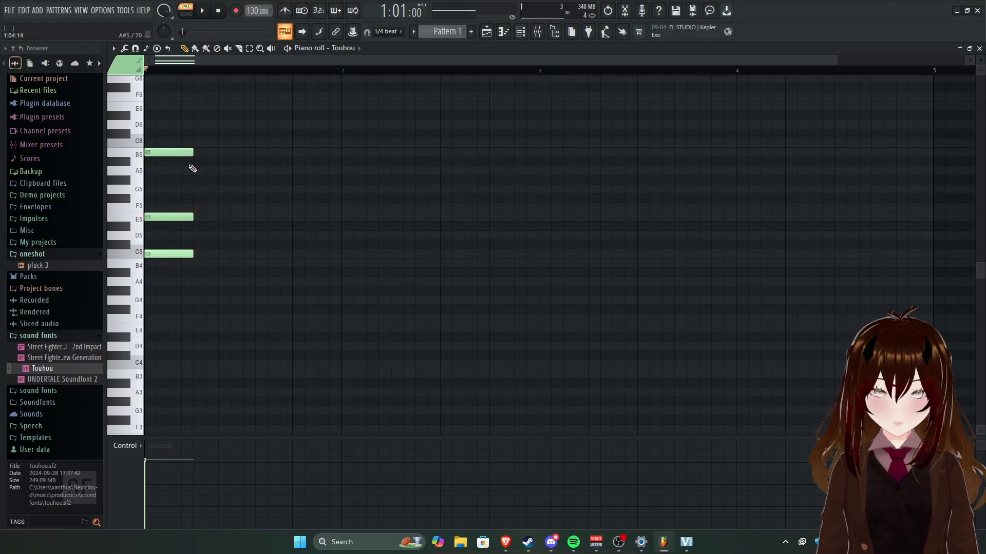
Copy the three-note chord five steps later, transpose the copy down five semitones to G4, B4 and F#5, and play the pattern.
{"action": "left_click_drag", "start_coordinate": [169, 264], "coordinate": [162, 152]}
{"action": "left_click", "coordinate": [162, 152]}
{"action": "left_click_drag", "start_coordinate": [163, 308], "coordinate": [231, 151]}
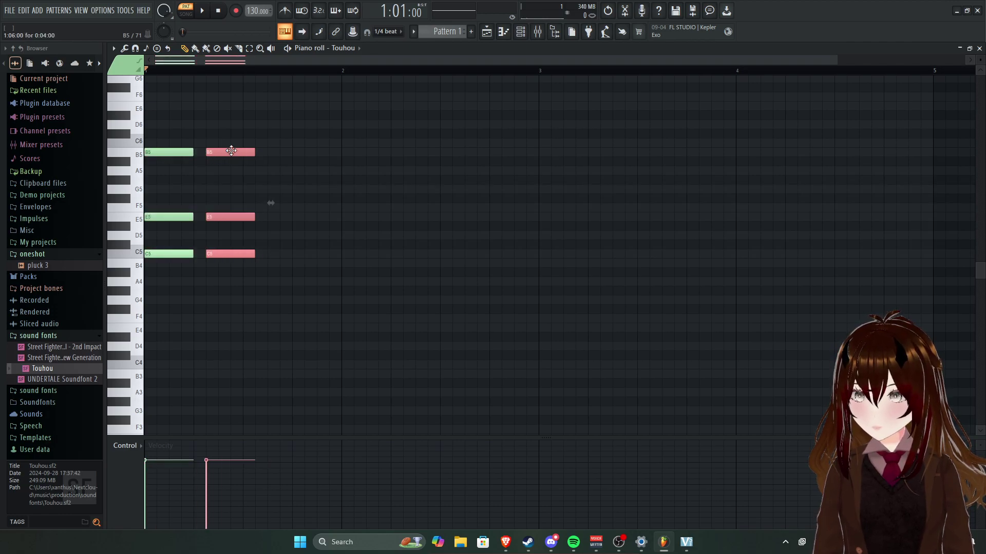
{"action": "key", "text": "Down"}
{"action": "key", "text": "Down"}
{"action": "key", "text": "Down"}
{"action": "key", "text": "Down"}
{"action": "key", "text": "Down"}
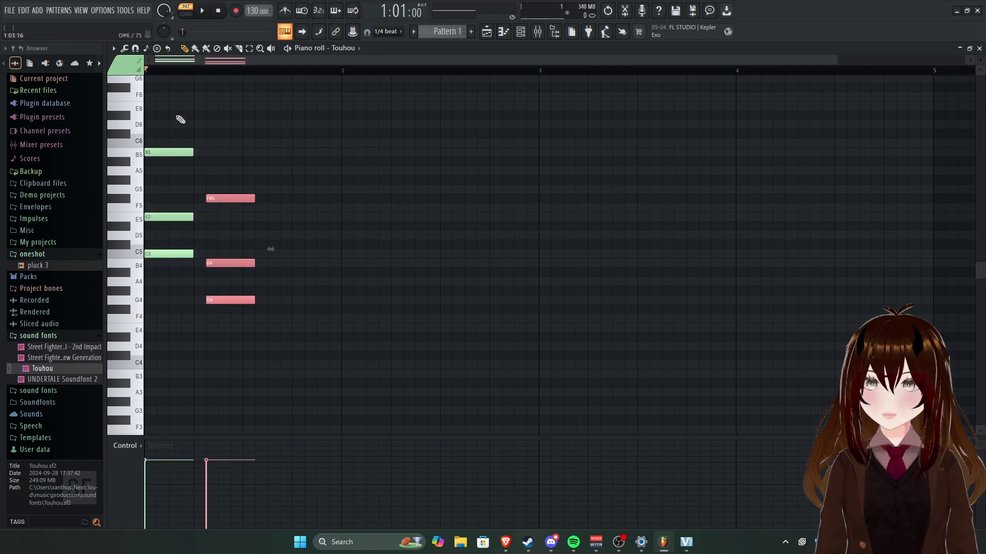
{"action": "left_click", "coordinate": [175, 115]}
{"action": "key", "text": "ctrl+z"}
{"action": "key", "text": "space"}
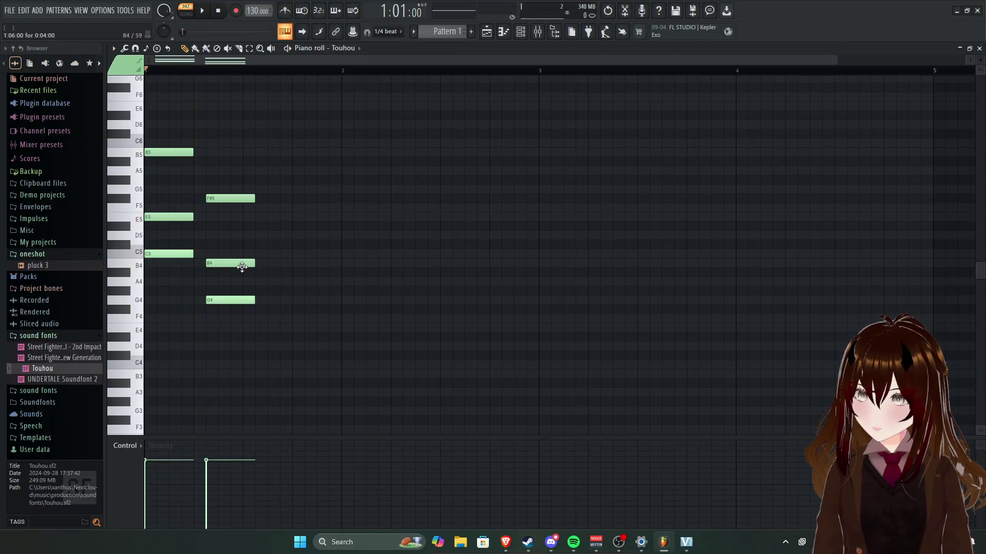
Copy the second chord directly after itself, two semitones higher as A4, C#5 and G#5, and play the pattern.
{"action": "left_click_drag", "start_coordinate": [216, 167], "coordinate": [223, 308]}
{"action": "left_click_drag", "start_coordinate": [242, 263], "coordinate": [298, 266]}
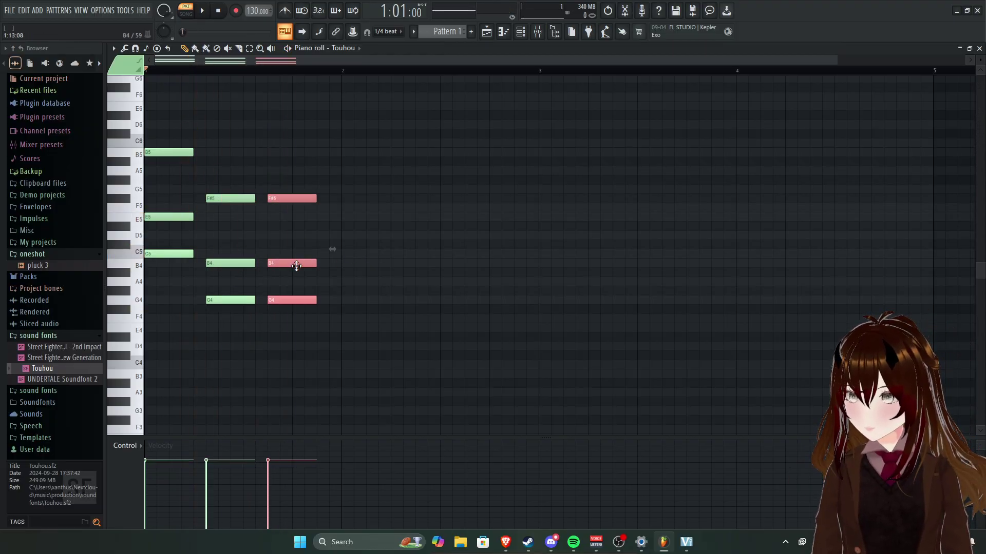
{"action": "key", "text": "shift+Up"}
{"action": "key", "text": "shift+Up"}
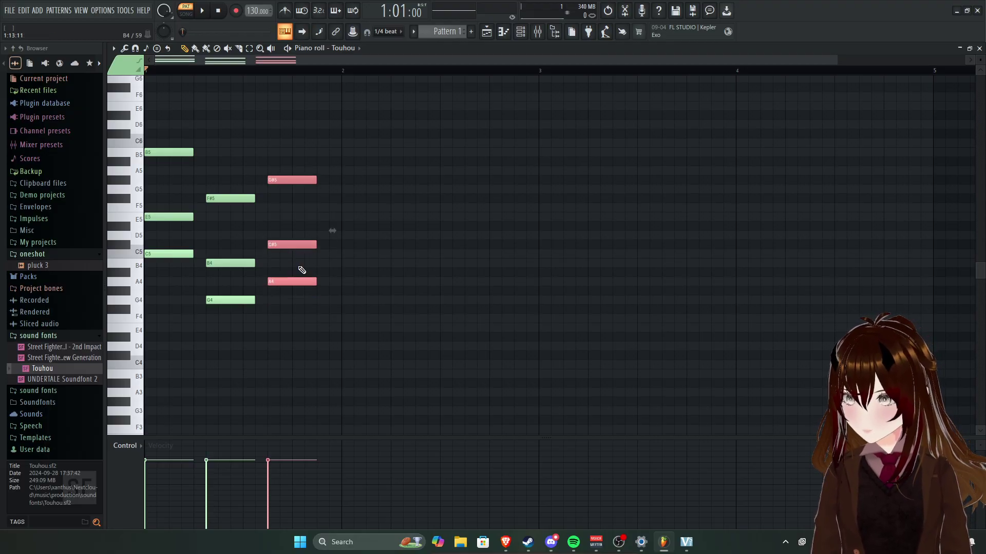
{"action": "key", "text": "shift+Left"}
{"action": "key", "text": "space"}
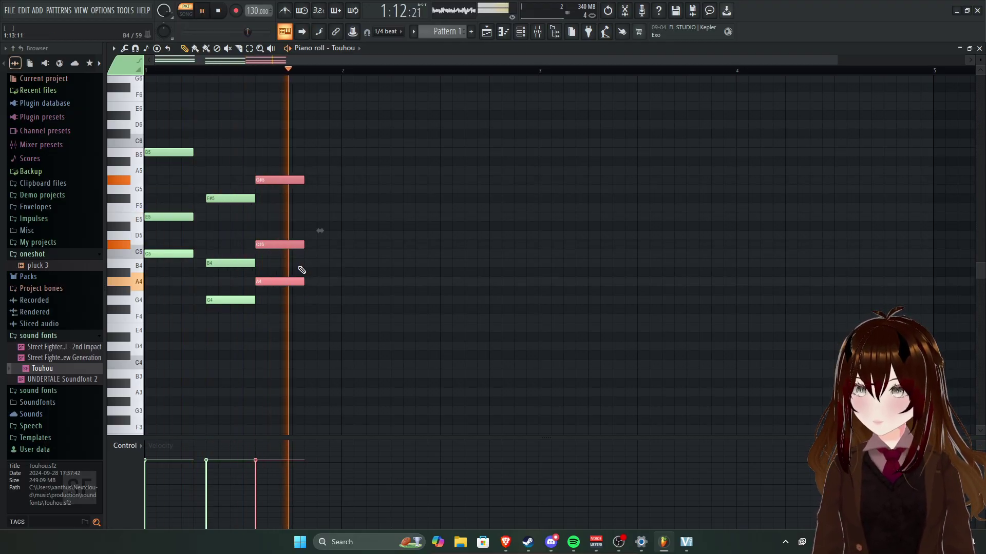
{"action": "key", "text": "space"}
Move the third chord three steps later so that it ends at the start of bar 2.
{"action": "key", "text": "shift+Right"}
{"action": "key", "text": "shift+Right"}
{"action": "key", "text": "shift+Right"}
{"action": "key", "text": "shift+Right"}
{"action": "key", "text": "shift+Left"}
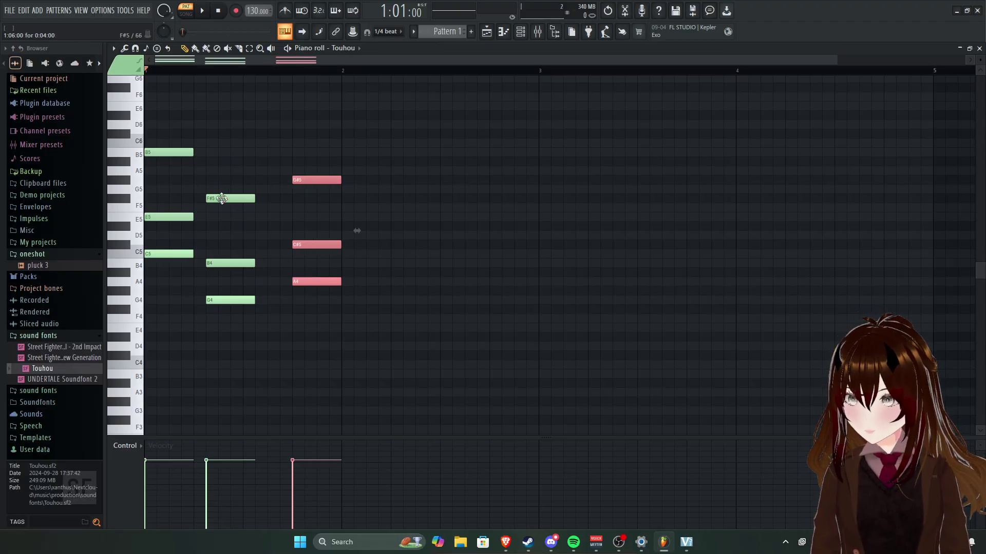
Move the second chord one step earlier so it starts right after the first chord, and play the pattern.
{"action": "scroll", "coordinate": [220, 162], "scroll_direction": "down", "scroll_amount": 2}
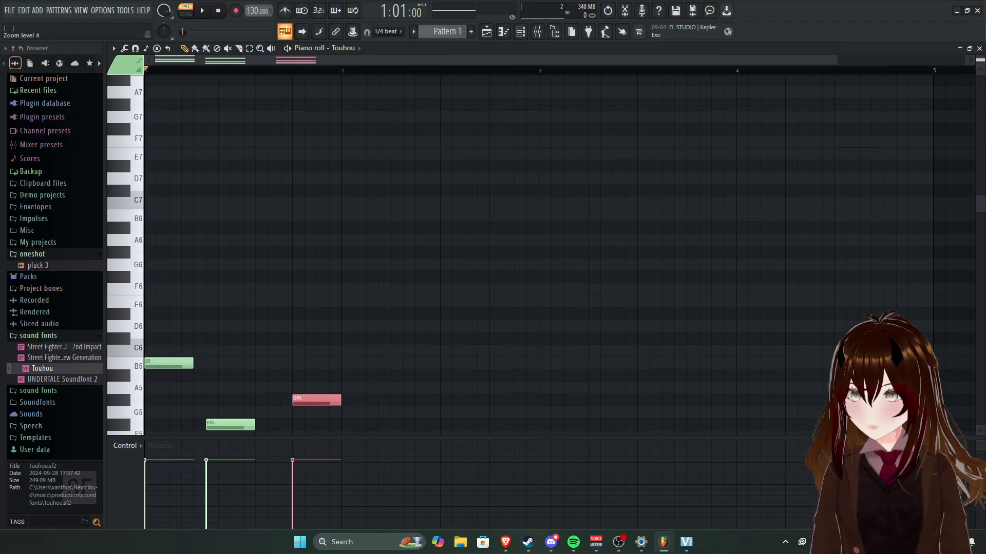
{"action": "scroll", "coordinate": [222, 193], "scroll_direction": "up", "scroll_amount": 2}
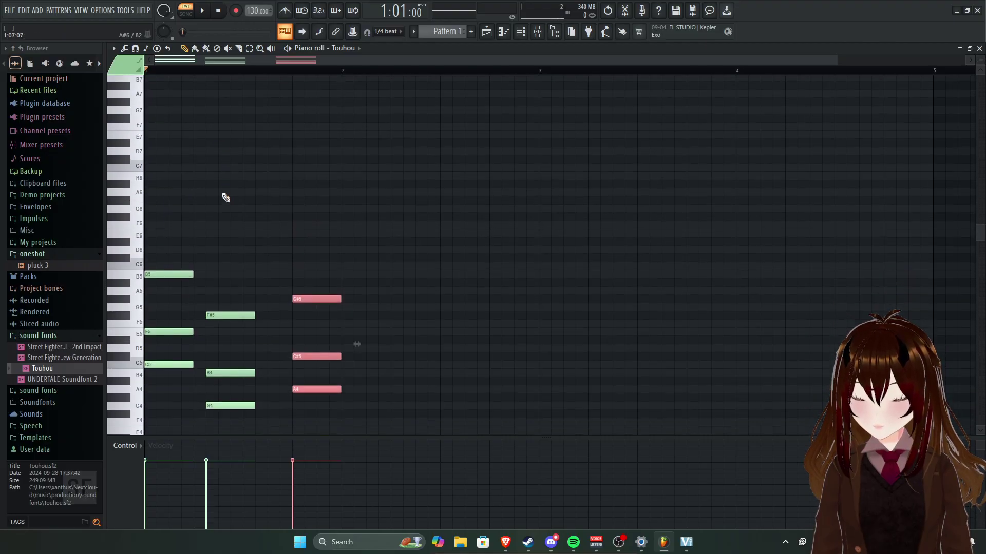
{"action": "left_click_drag", "start_coordinate": [225, 195], "coordinate": [231, 379]}
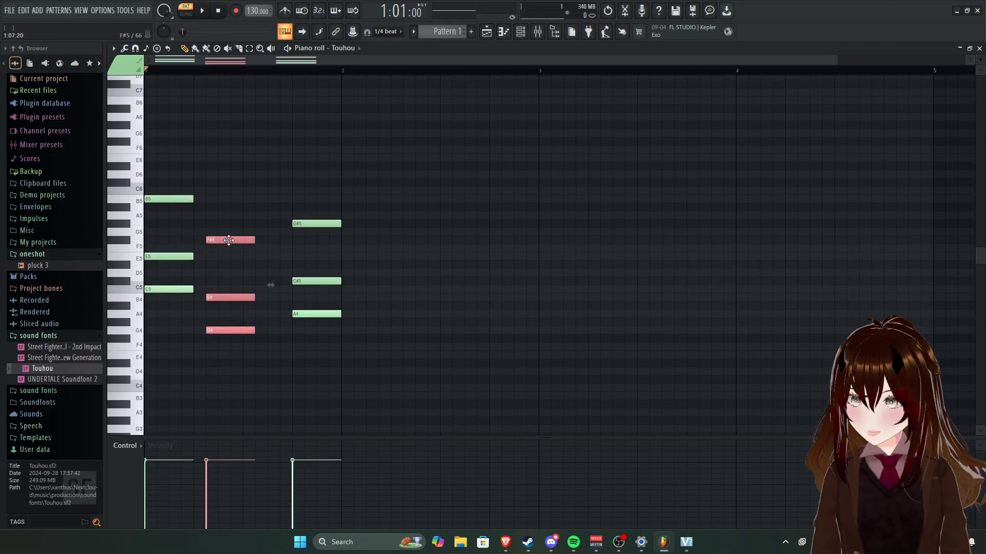
{"action": "left_click_drag", "start_coordinate": [226, 241], "coordinate": [214, 241]}
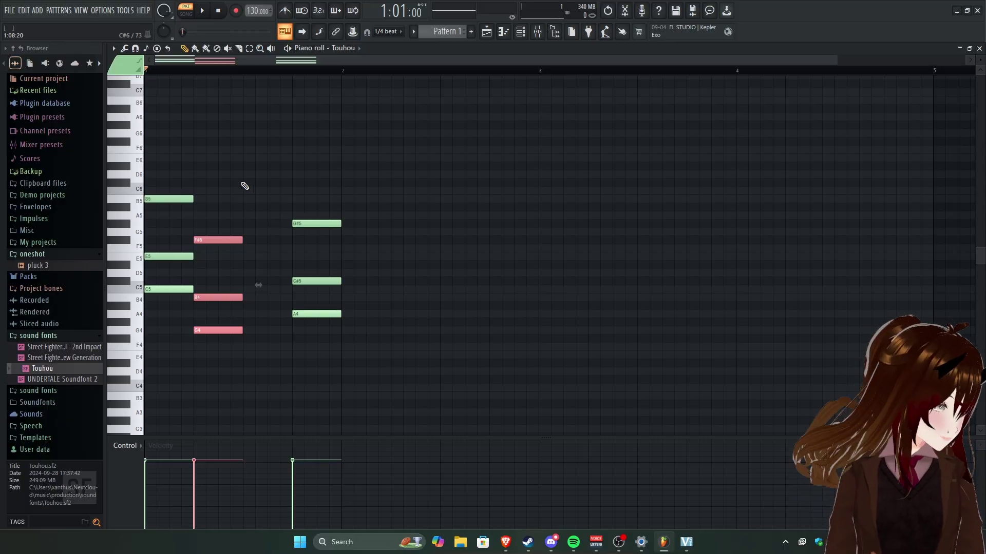
{"action": "key", "text": "space"}
{"action": "key", "text": "space"}
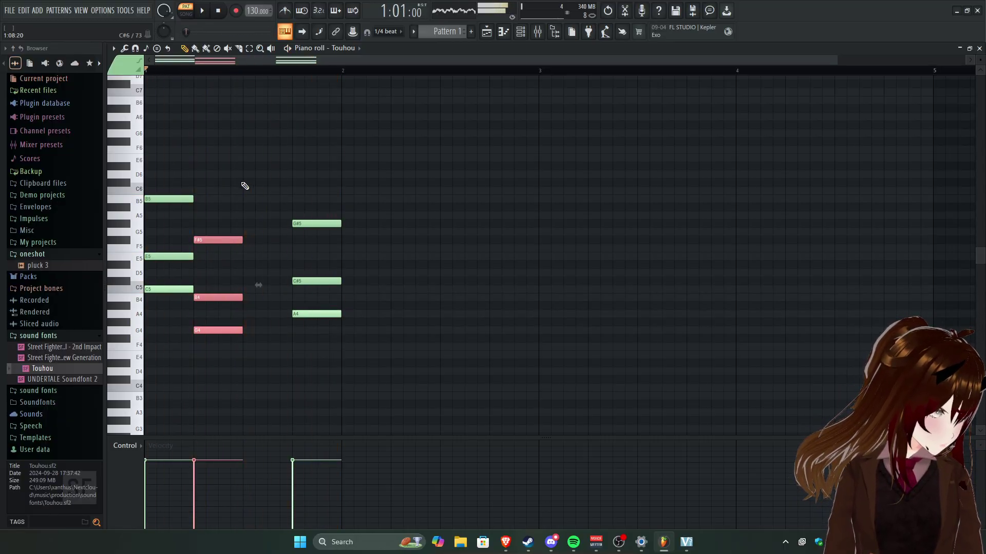
Set the project tempo to 80 BPM and play the chord pattern.
{"action": "right_click", "coordinate": [249, 11]}
{"action": "left_click", "coordinate": [360, 32]}
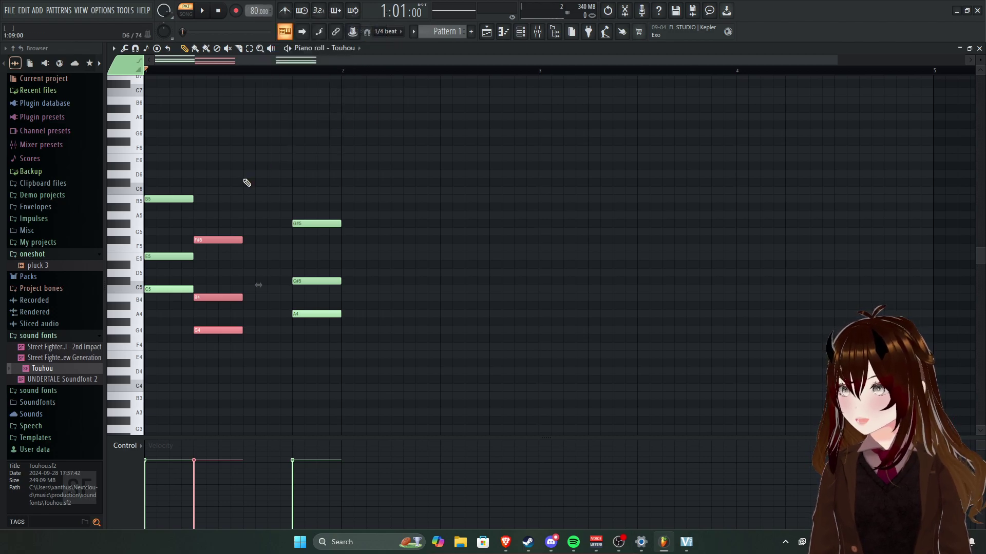
{"action": "key", "text": "space"}
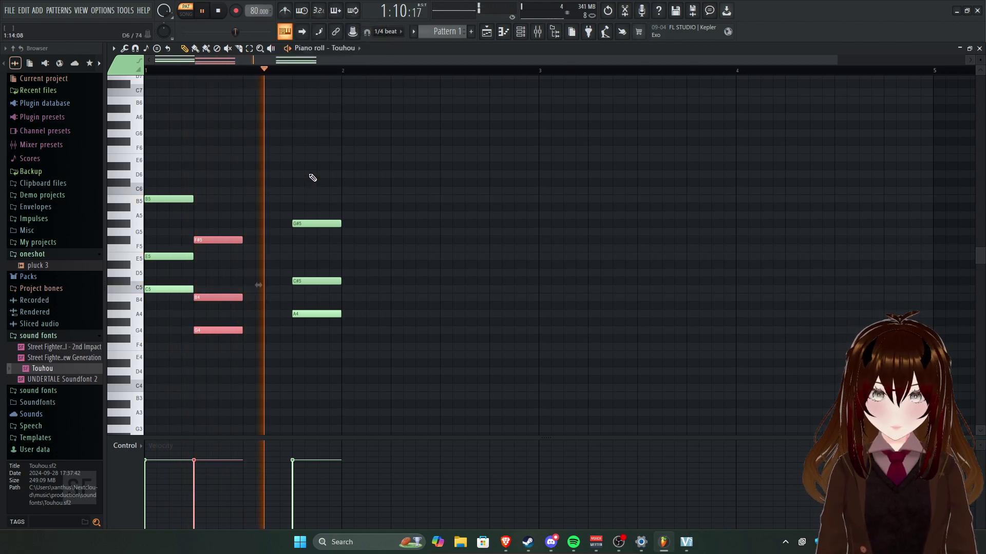
{"action": "key", "text": "space"}
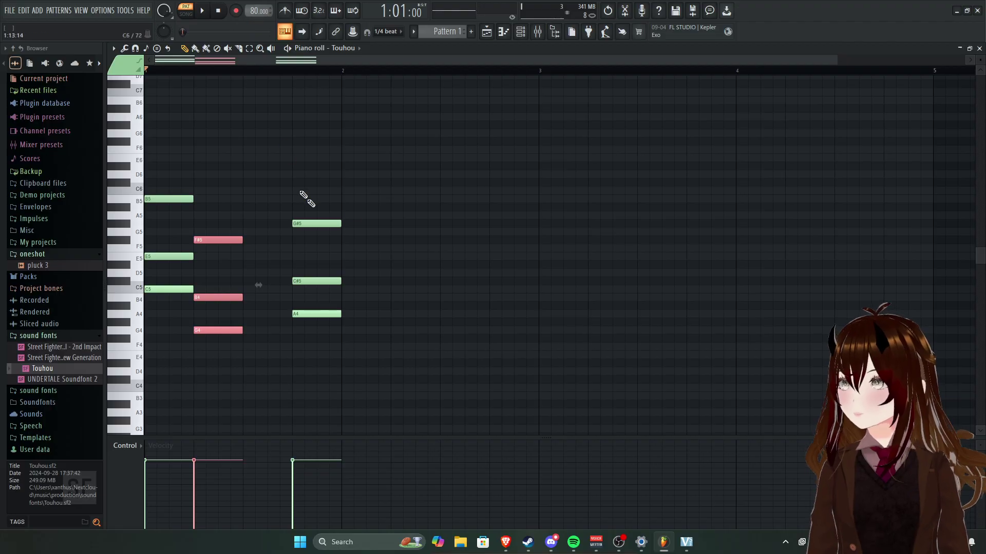
Delete all the chord notes from the piano roll.
{"action": "scroll", "coordinate": [161, 154], "scroll_direction": "up", "scroll_amount": 3}
{"action": "scroll", "coordinate": [315, 226], "scroll_direction": "down", "scroll_amount": 1}
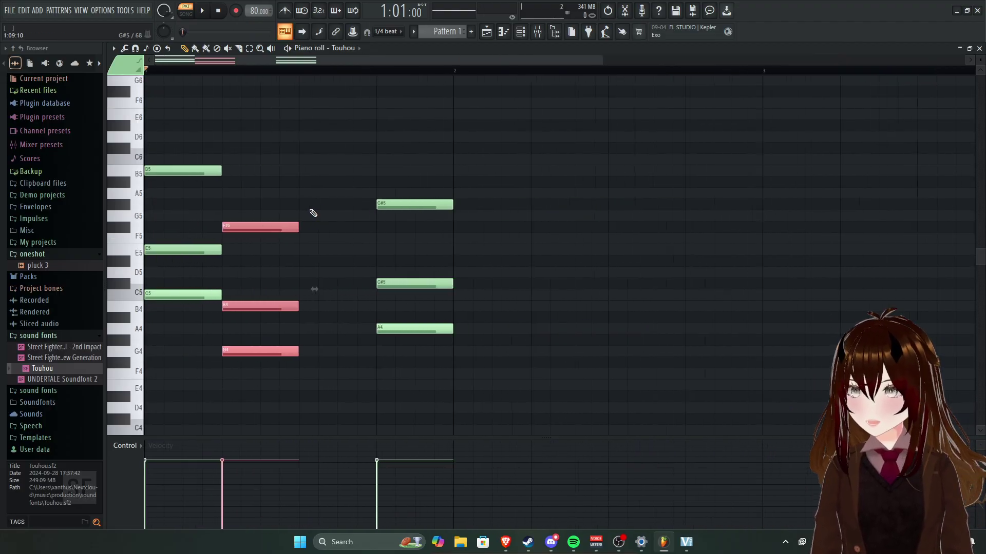
{"action": "scroll", "coordinate": [313, 213], "scroll_direction": "down", "scroll_amount": 2}
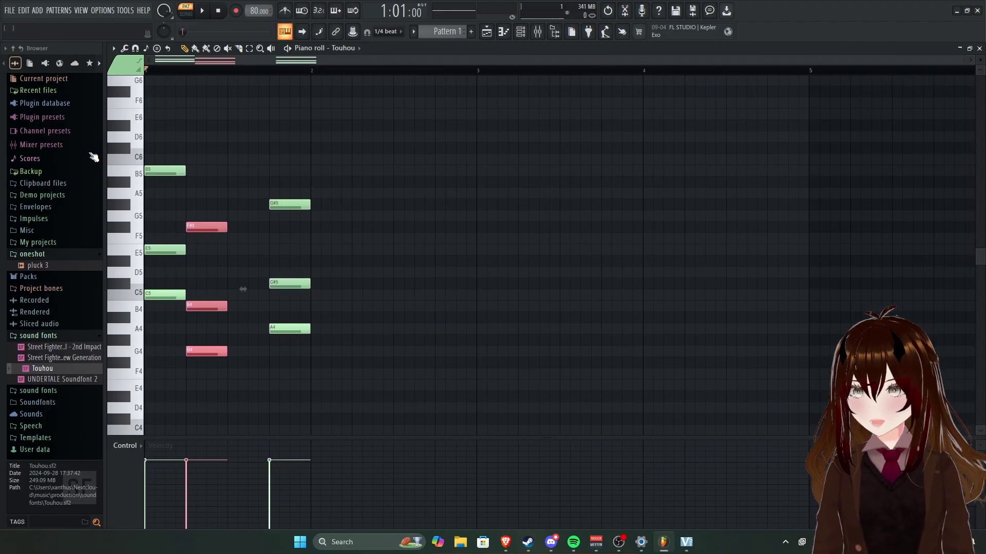
{"action": "scroll", "coordinate": [125, 155], "scroll_direction": "down", "scroll_amount": 2}
{"action": "scroll", "coordinate": [125, 155], "scroll_direction": "down", "scroll_amount": 2}
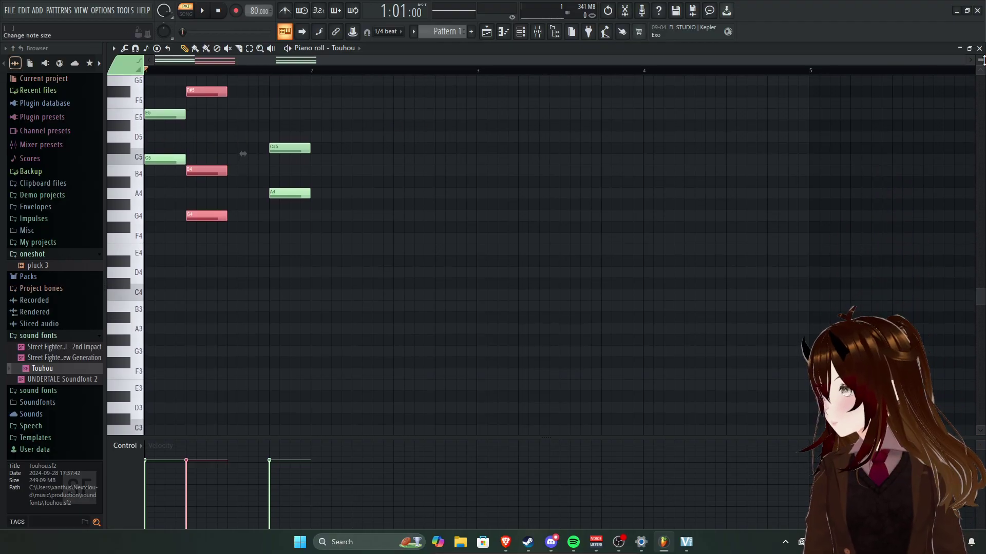
{"action": "scroll", "coordinate": [981, 62], "scroll_direction": "down", "scroll_amount": 1}
{"action": "scroll", "coordinate": [321, 193], "scroll_direction": "up", "scroll_amount": 4}
{"action": "left_click", "coordinate": [147, 99], "text": "ctrl"}
{"action": "left_click_drag", "start_coordinate": [148, 99], "coordinate": [405, 334]}
{"action": "key", "text": "Delete"}
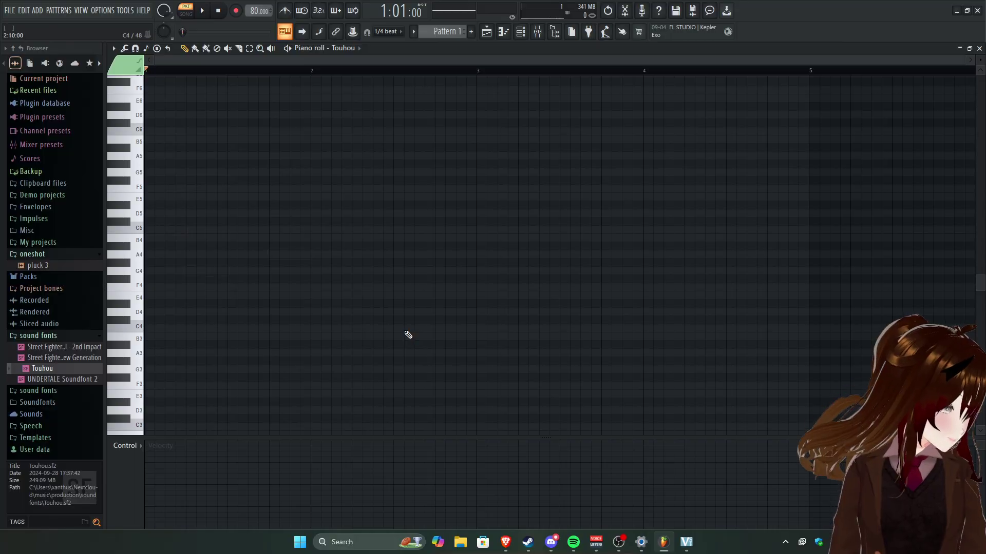
Place two four-step C5 notes in bar 1, at the bar's start and at step 6, and play them.
{"action": "scroll", "coordinate": [315, 303], "scroll_direction": "up", "scroll_amount": 3}
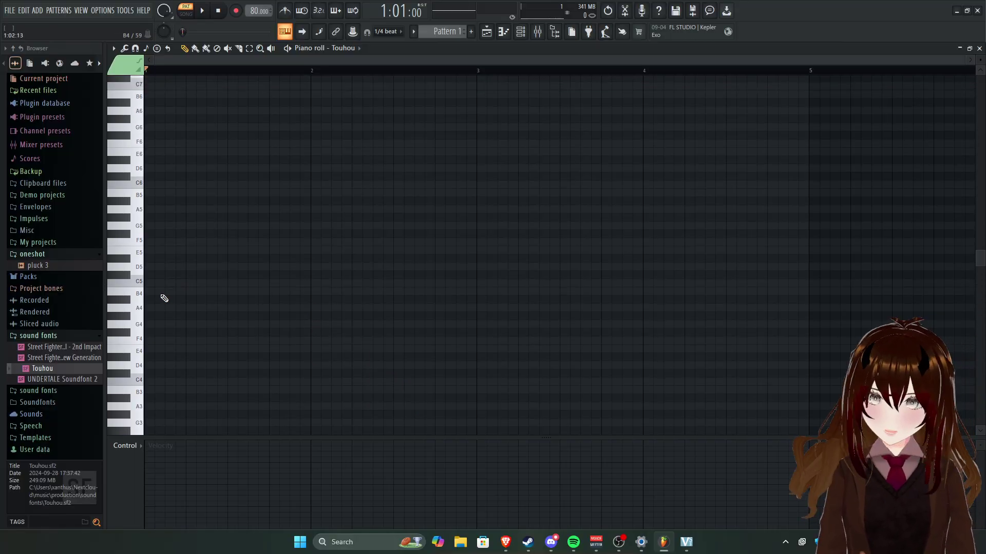
{"action": "left_click", "coordinate": [154, 283]}
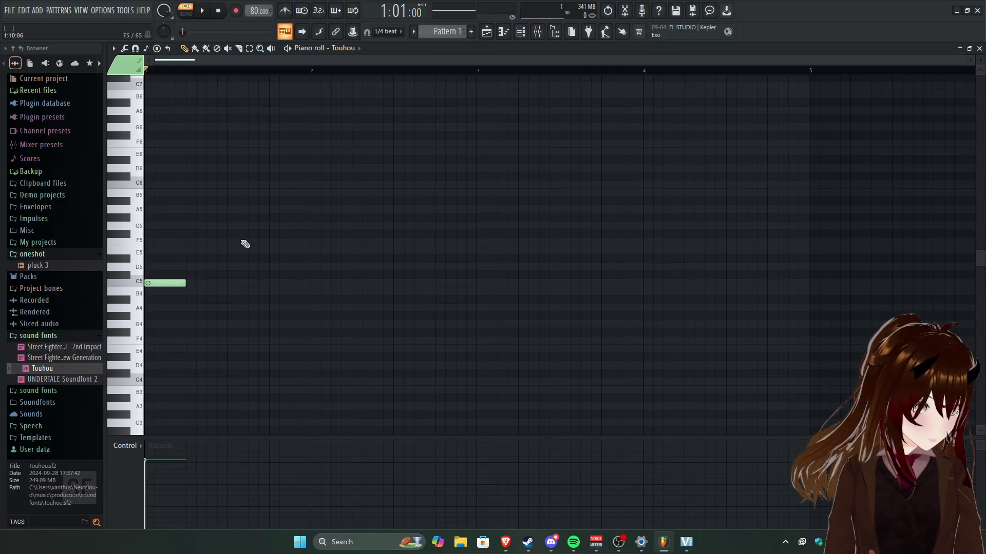
{"action": "left_click", "coordinate": [232, 283]}
{"action": "key", "text": "space"}
{"action": "key", "text": "space"}
{"action": "left_click_drag", "start_coordinate": [242, 283], "coordinate": [212, 276]}
{"action": "key", "text": "space"}
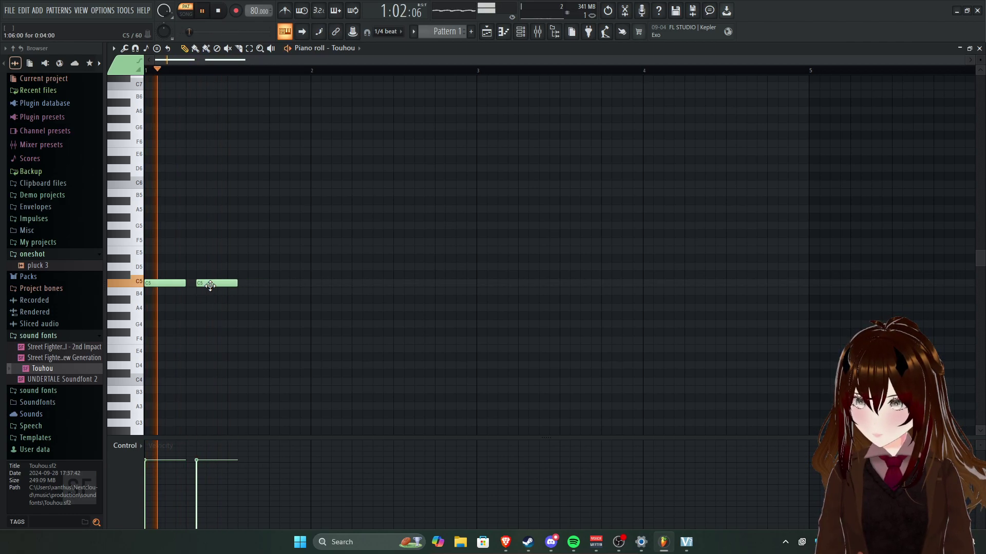
{"action": "key", "text": "space"}
Lower the second note to A4, add an F4 note below it, and play the pattern.
{"action": "left_click_drag", "start_coordinate": [212, 276], "coordinate": [214, 305]}
{"action": "key", "text": "space"}
{"action": "key", "text": "space"}
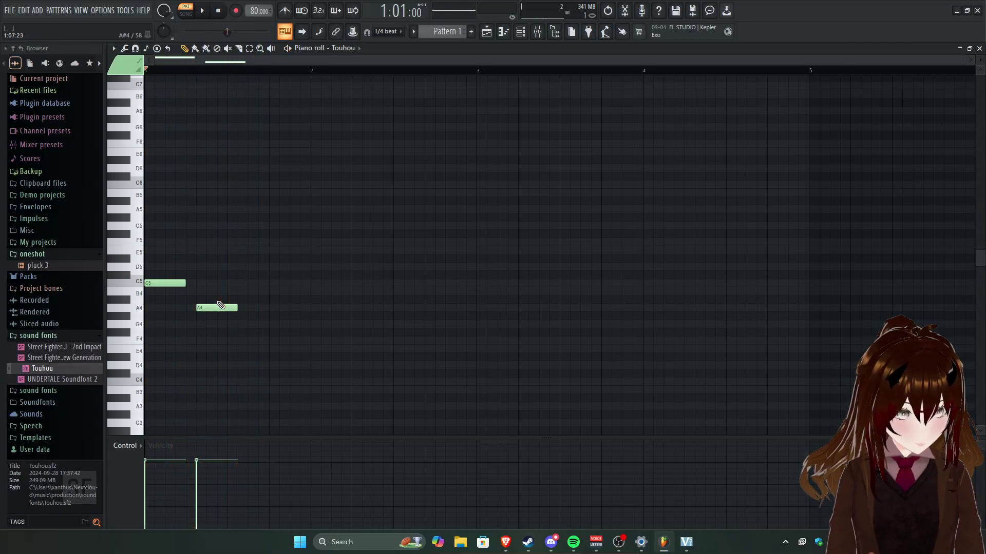
{"action": "left_click", "coordinate": [210, 340]}
{"action": "key", "text": "space"}
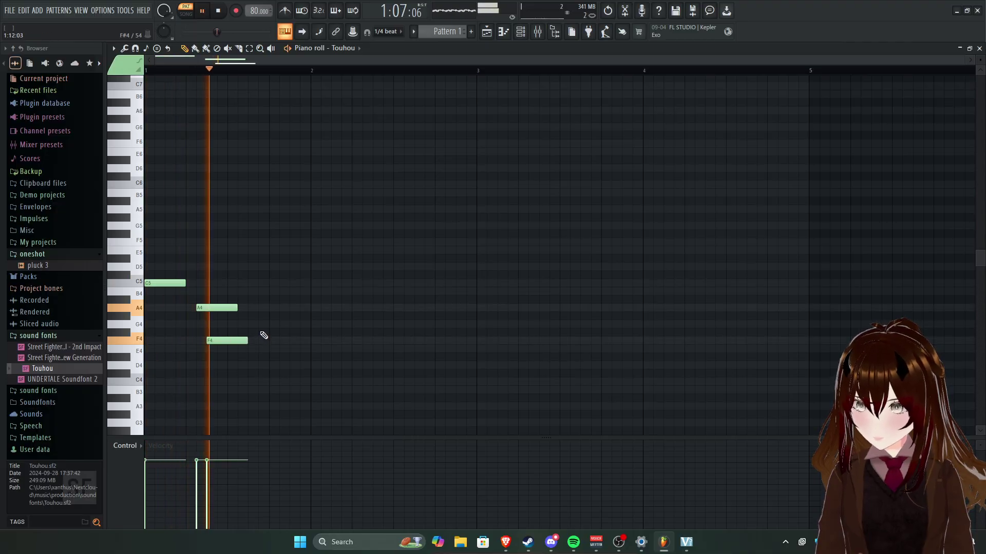
{"action": "key", "text": "space"}
Shift the A4 and F4 notes so they follow the C5 note without gaps, and play the pattern.
{"action": "left_click_drag", "start_coordinate": [228, 341], "coordinate": [260, 341]}
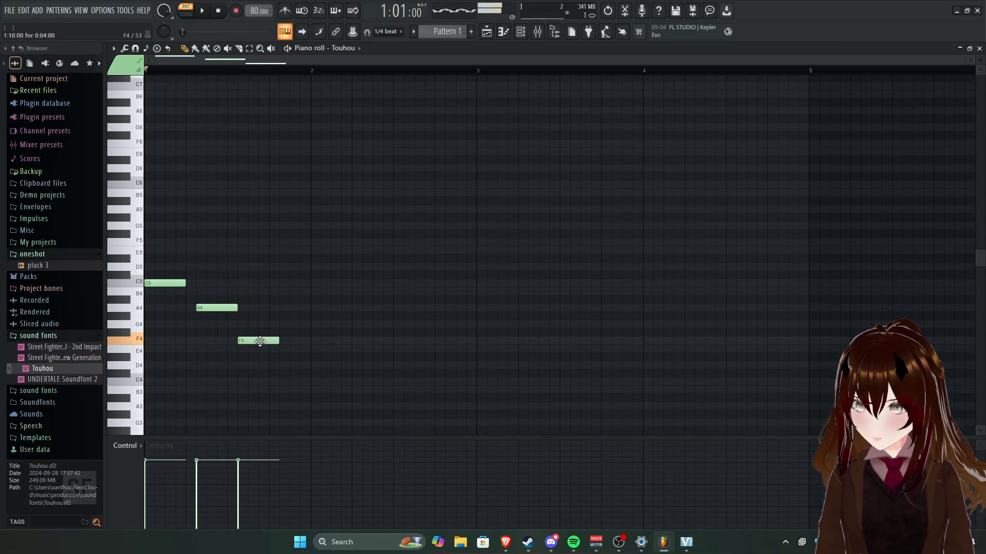
{"action": "left_click", "coordinate": [218, 307]}
{"action": "mouse_move", "coordinate": [218, 307]}
{"action": "left_mouse_down"}
{"action": "mouse_move", "coordinate": [228, 307]}
{"action": "mouse_move", "coordinate": [208, 307]}
{"action": "left_mouse_up"}
{"action": "left_click_drag", "start_coordinate": [267, 342], "coordinate": [256, 341]}
{"action": "key", "text": "space"}
{"action": "key", "text": "space"}
Add a G4 note to finish bar 1 and an A4 note at the start of bar 2, and play the melody.
{"action": "left_click_drag", "start_coordinate": [290, 324], "coordinate": [313, 306]}
{"action": "left_click", "coordinate": [272, 306]}
{"action": "key", "text": "space"}
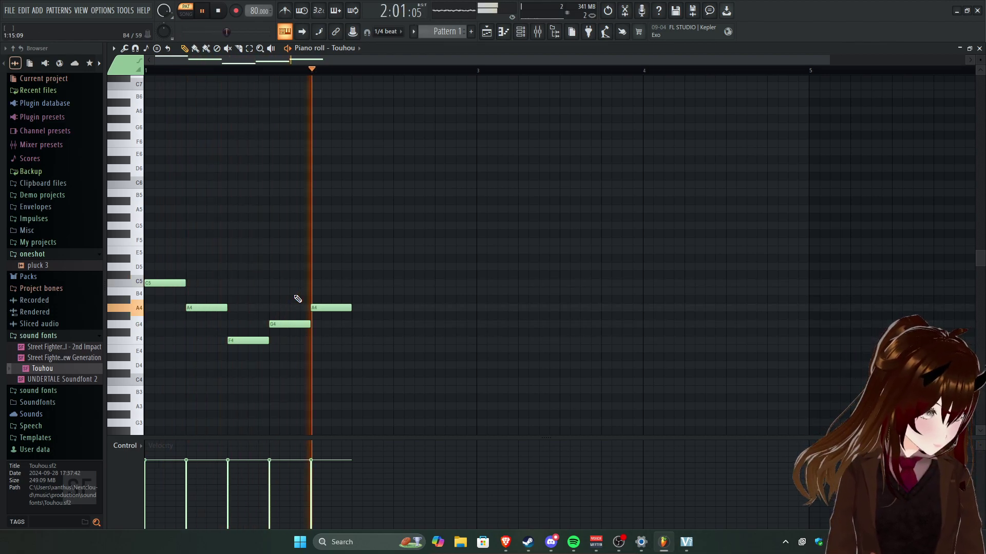
{"action": "key", "text": "space"}
Delete the A4 note at the start of bar 2.
{"action": "scroll", "coordinate": [372, 269], "scroll_direction": "down", "scroll_amount": 3}
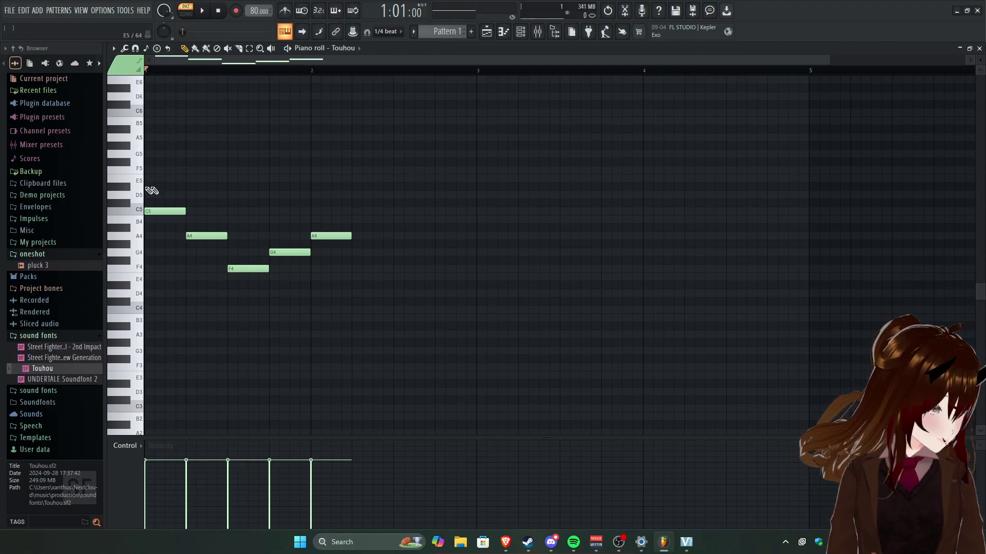
{"action": "scroll", "coordinate": [448, 263], "scroll_direction": "down", "scroll_amount": 3}
{"action": "scroll", "coordinate": [402, 275], "scroll_direction": "up", "scroll_amount": 3}
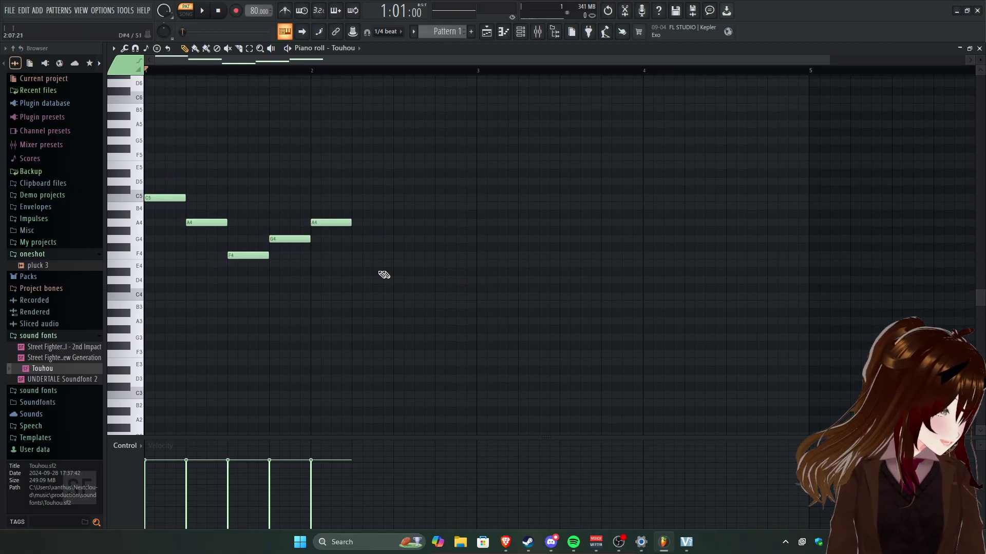
{"action": "scroll", "coordinate": [377, 268], "scroll_direction": "up", "scroll_amount": 2}
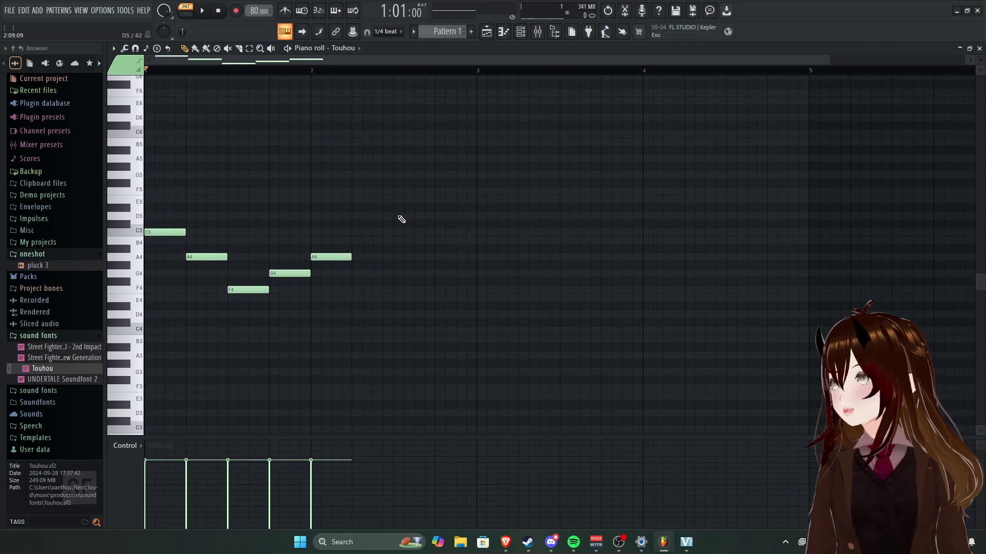
{"action": "scroll", "coordinate": [390, 241], "scroll_direction": "up", "scroll_amount": 1}
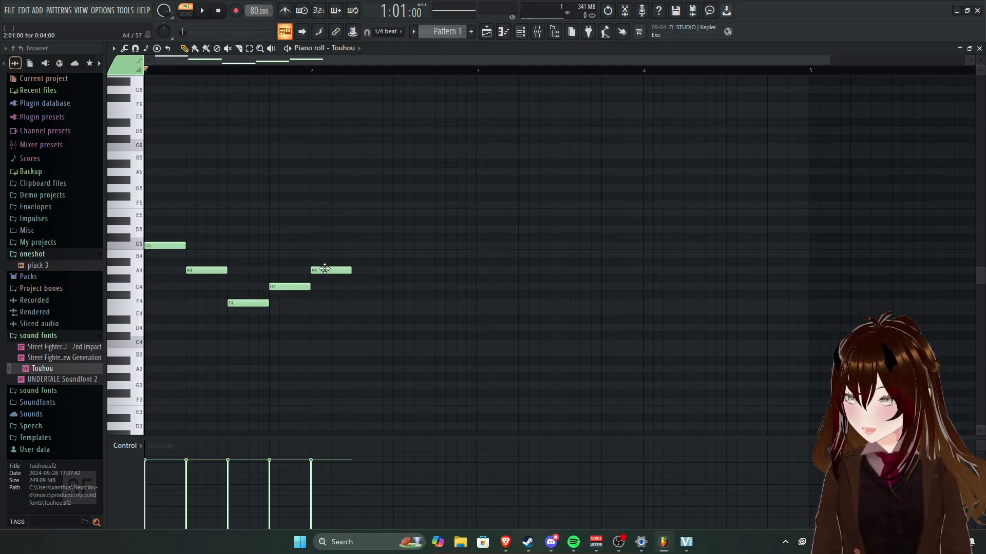
{"action": "right_click", "coordinate": [336, 269]}
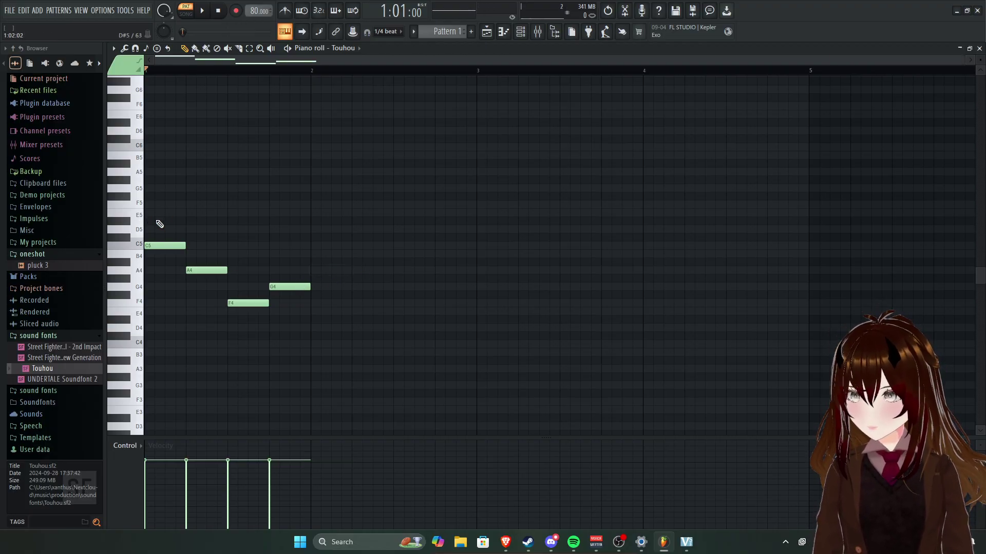
Try a long E5 note above the melody that ends where bar 2 begins.
{"action": "left_click_drag", "start_coordinate": [156, 213], "coordinate": [310, 212]}
{"action": "scroll", "coordinate": [206, 215], "scroll_direction": "up", "scroll_amount": 3}
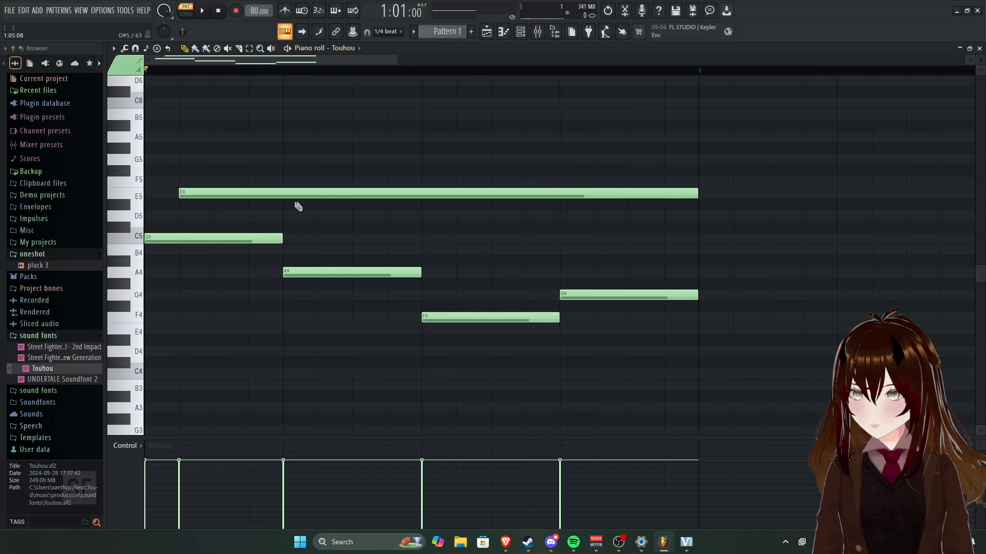
{"action": "scroll", "coordinate": [303, 195], "scroll_direction": "down", "scroll_amount": 3}
{"action": "scroll", "coordinate": [982, 89], "scroll_direction": "down", "scroll_amount": 4}
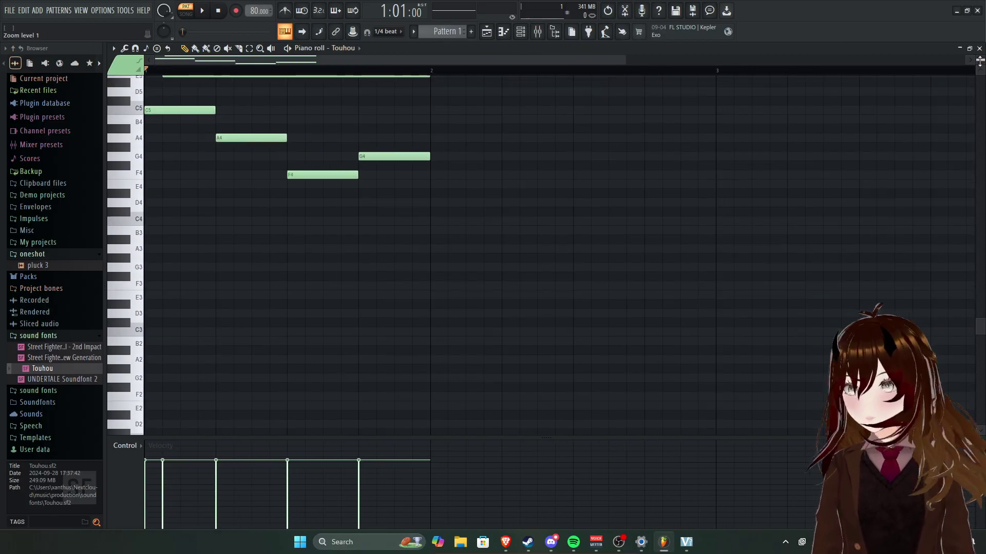
{"action": "scroll", "coordinate": [456, 247], "scroll_direction": "up", "scroll_amount": 3}
{"action": "right_click", "coordinate": [286, 176]}
Duplicate the four melody notes into bar 2, two semitones higher, and play the pattern.
{"action": "left_click_drag", "start_coordinate": [165, 145], "coordinate": [451, 340]}
{"action": "scroll", "coordinate": [379, 228], "scroll_direction": "up", "scroll_amount": 5}
{"action": "left_click_drag", "start_coordinate": [419, 379], "coordinate": [705, 383], "text": "shift"}
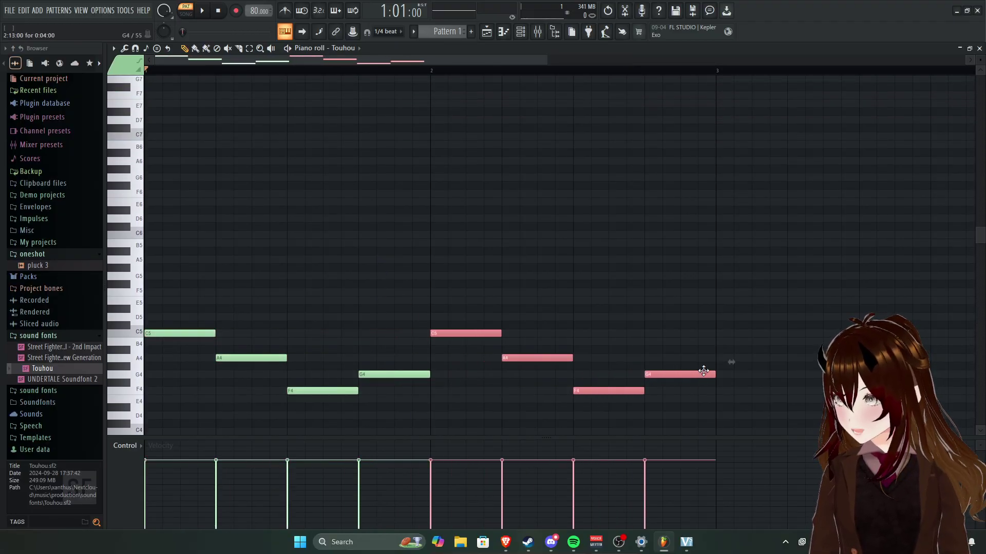
{"action": "key", "text": "shift+Up"}
{"action": "key", "text": "shift+Up"}
{"action": "key", "text": "space"}
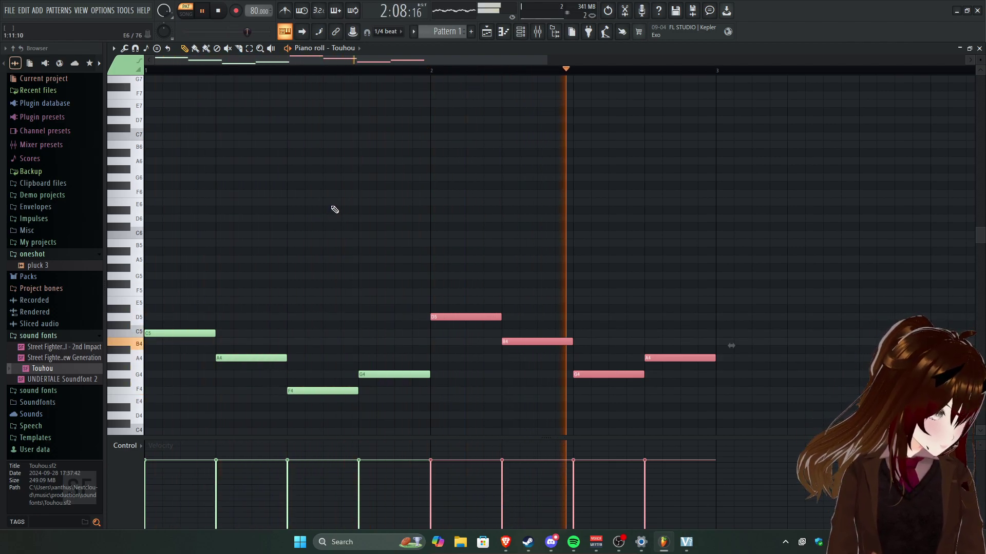
{"action": "key", "text": "space"}
Transpose the bar 2 notes to one semitone above the originals, as C#5, A#4, F#4 and G#4.
{"action": "key", "text": "shift+Down"}
{"action": "key", "text": "shift+Down"}
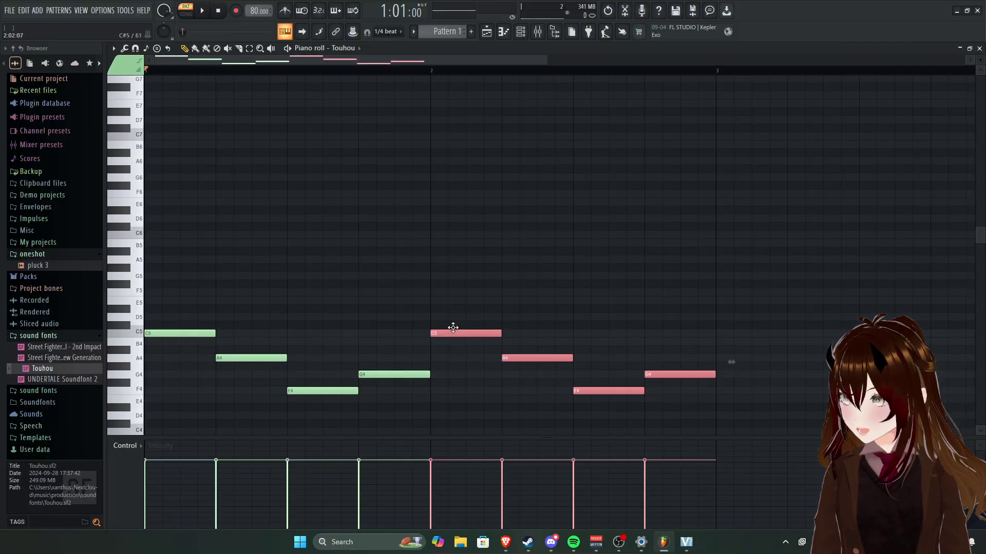
{"action": "left_click_drag", "start_coordinate": [453, 335], "coordinate": [452, 316]}
{"action": "key", "text": "shift+Down"}
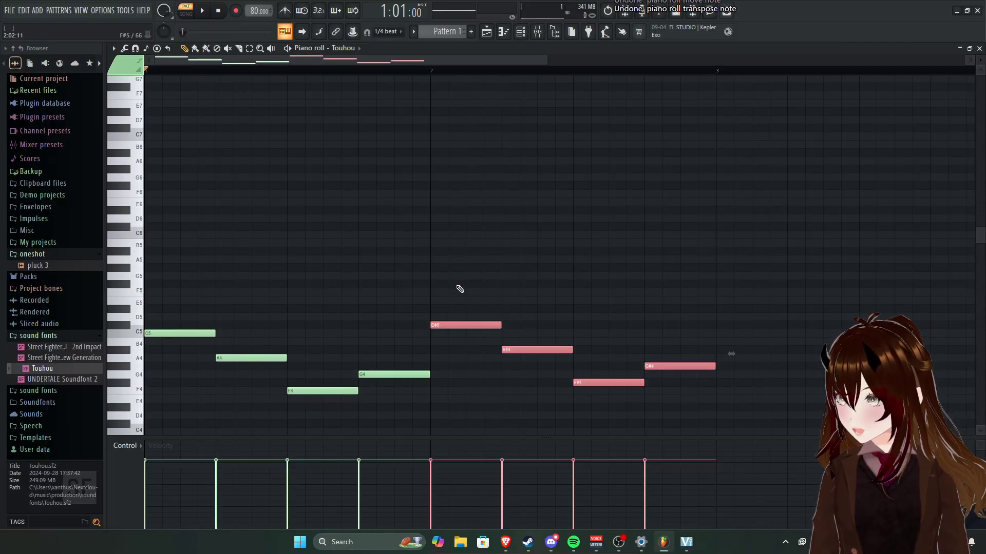
Try single notes above and below the first note of bar 2, deleting each one.
{"action": "left_click", "coordinate": [451, 283]}
{"action": "right_click", "coordinate": [464, 285]}
{"action": "left_click", "coordinate": [454, 340]}
{"action": "right_click", "coordinate": [454, 341]}
{"action": "left_click", "coordinate": [452, 291]}
{"action": "right_click", "coordinate": [455, 292]}
{"action": "left_click_drag", "start_coordinate": [423, 281], "coordinate": [682, 403]}
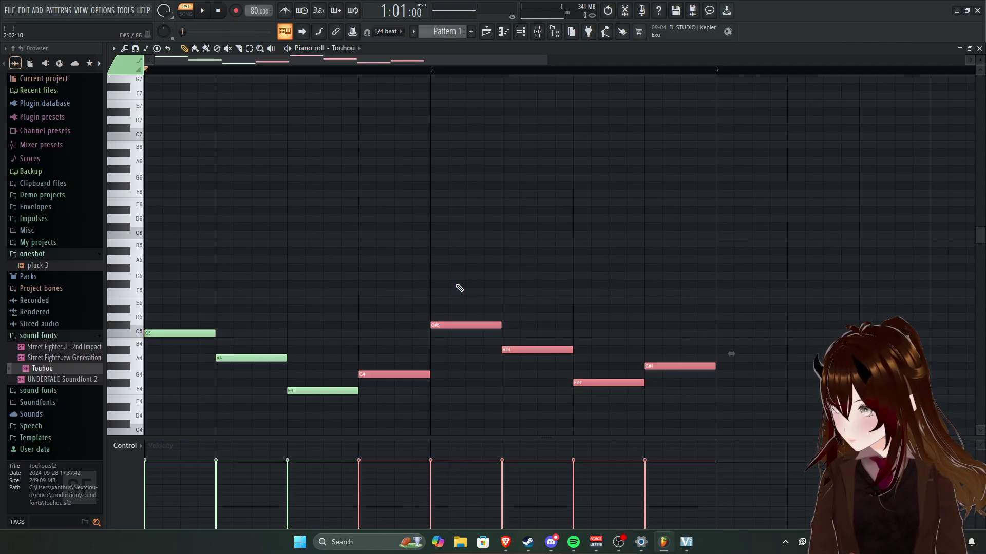
{"action": "key", "text": "F5"}
{"action": "key", "text": "F7"}
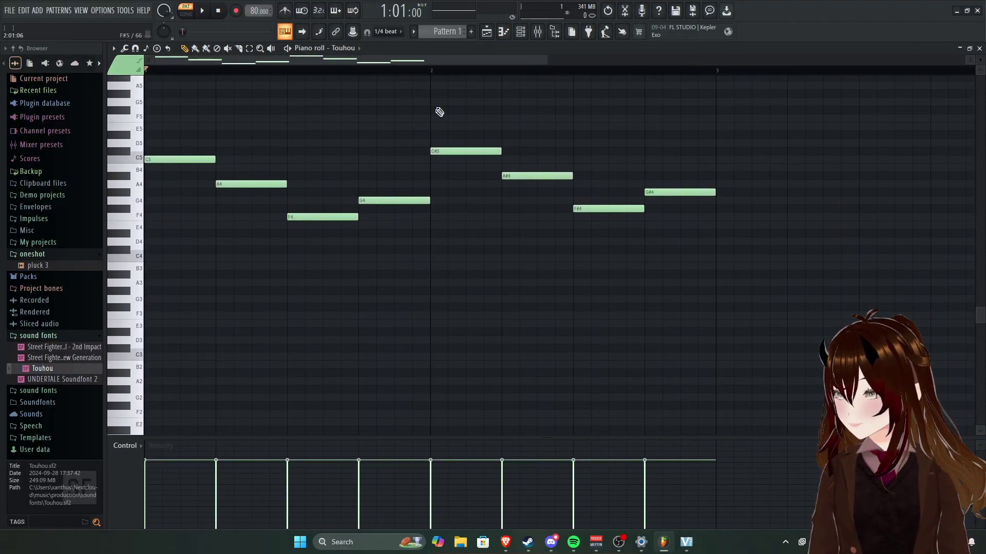
Raise the four bar 2 notes by four semitones so the phrase starts on F5, and play the pattern.
{"action": "left_click_drag", "start_coordinate": [437, 116], "coordinate": [671, 237]}
{"action": "key", "text": "ctrl+Down"}
{"action": "key", "text": "ctrl+Down"}
{"action": "key", "text": "ctrl+Up"}
{"action": "key", "text": "ctrl+Up"}
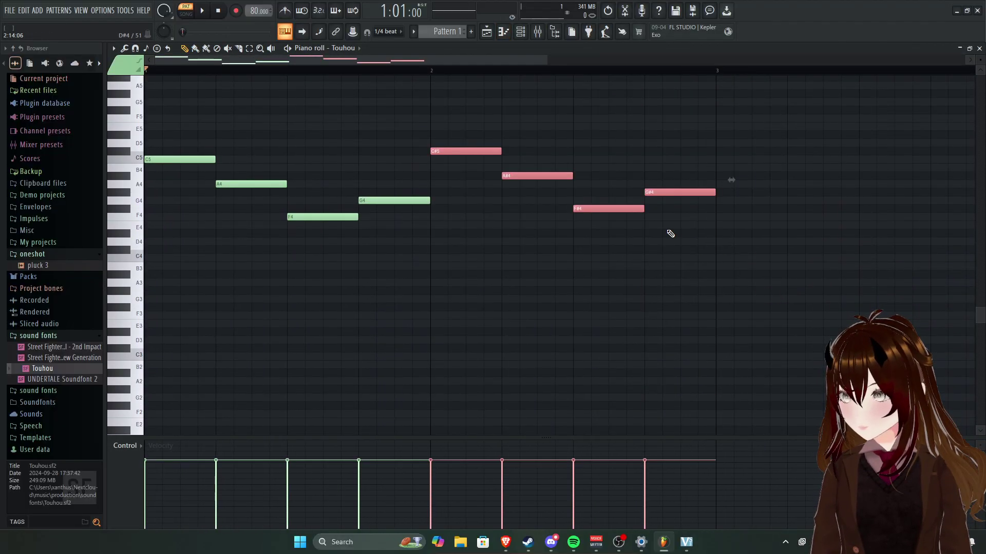
{"action": "key", "text": "shift+Down"}
{"action": "key", "text": "shift+Up"}
{"action": "key", "text": "shift+Up"}
{"action": "key", "text": "shift+Up"}
{"action": "key", "text": "shift+Up"}
{"action": "key", "text": "shift+Up"}
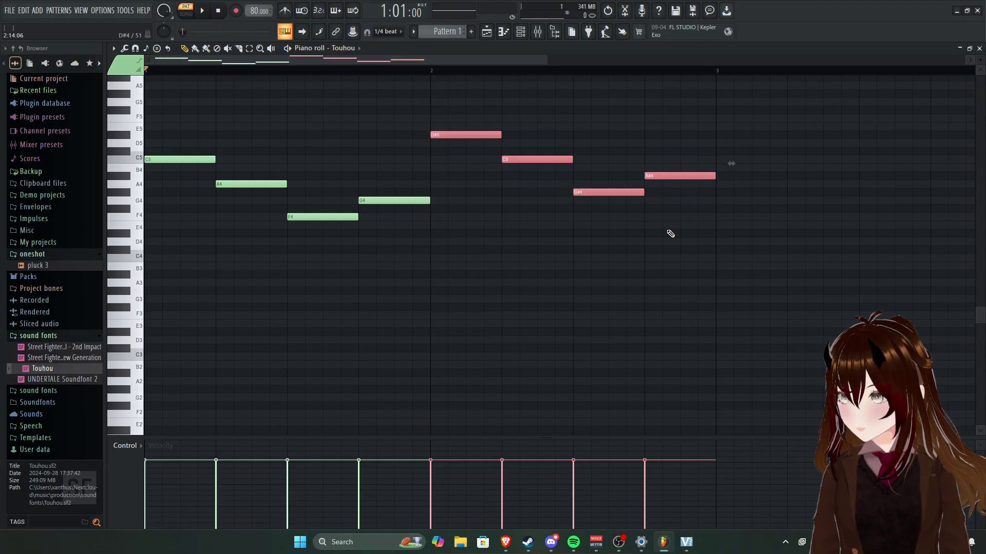
{"action": "key", "text": "space"}
{"action": "scroll", "coordinate": [536, 261], "scroll_direction": "down", "scroll_amount": 1}
{"action": "scroll", "coordinate": [536, 262], "scroll_direction": "up", "scroll_amount": 5}
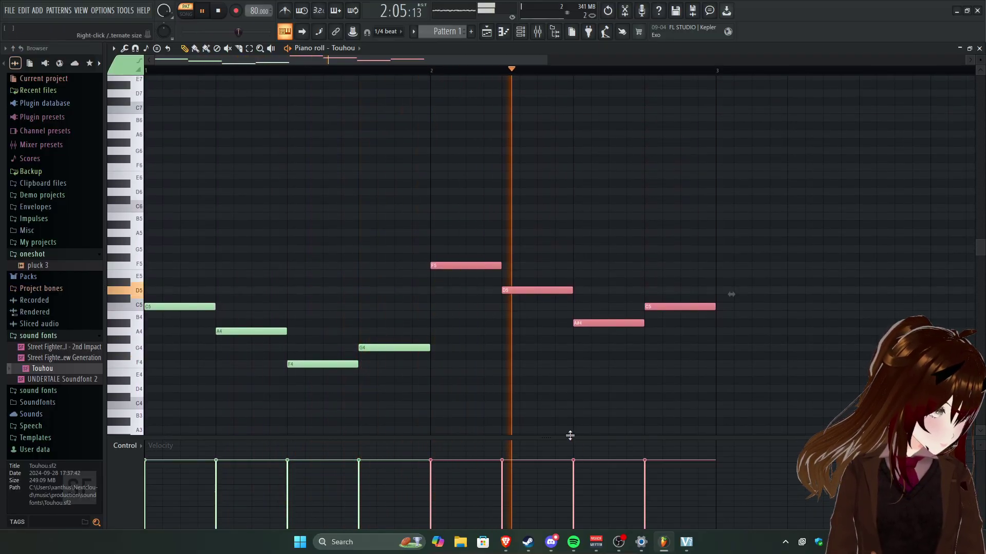
{"action": "key", "text": "space"}
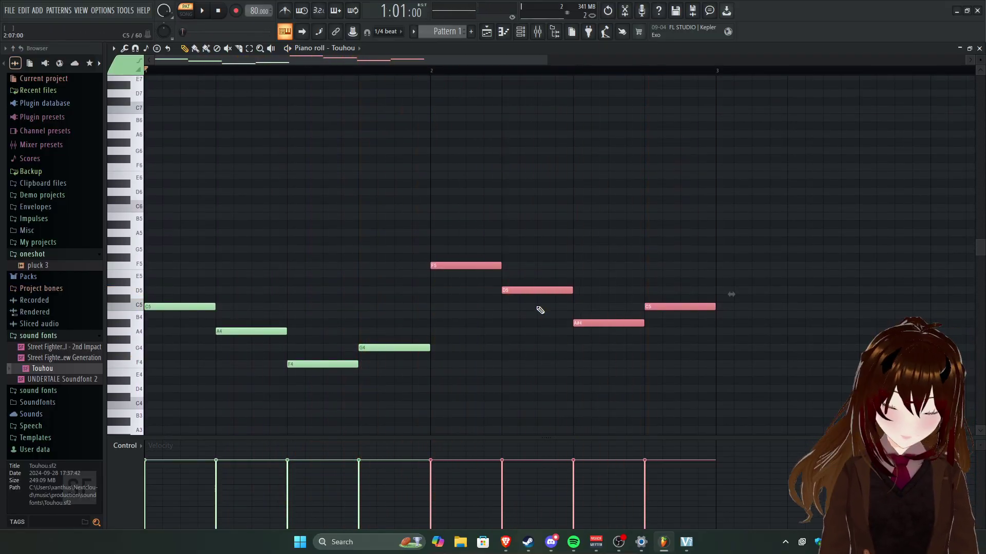
Lower the first note of bar 2 to B4 and play the pattern.
{"action": "left_click", "coordinate": [453, 298]}
{"action": "right_click", "coordinate": [455, 298]}
{"action": "left_click_drag", "start_coordinate": [440, 266], "coordinate": [434, 314]}
{"action": "key", "text": "space"}
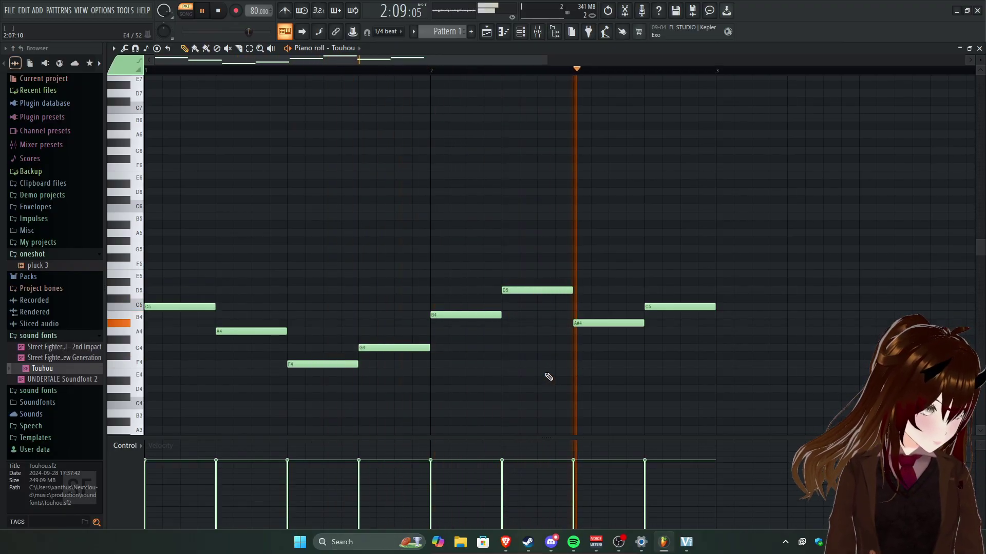
{"action": "key", "text": "space"}
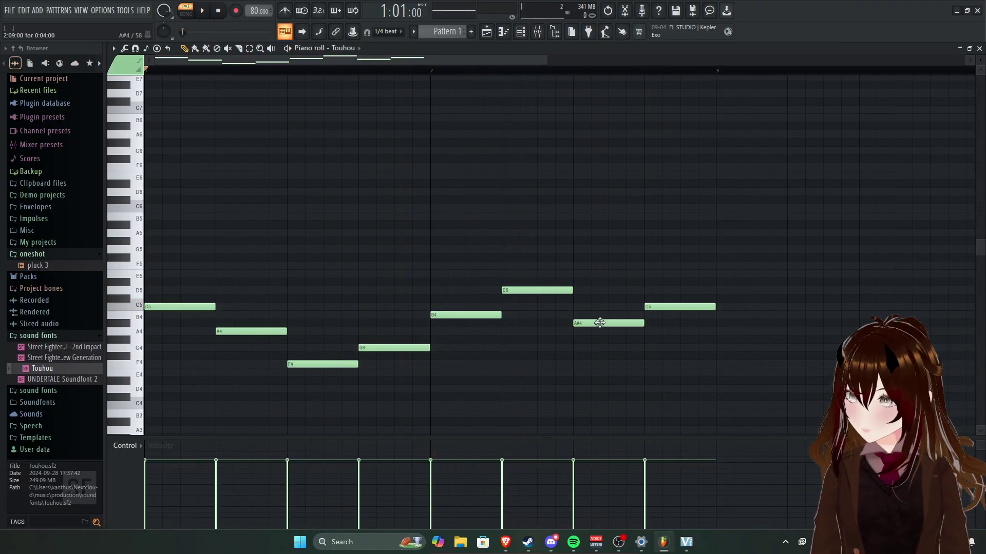
Replace the last two notes of bar 2 by extending the D5 note to eight steps, and play the pattern.
{"action": "right_click", "coordinate": [632, 319]}
{"action": "right_click", "coordinate": [682, 306]}
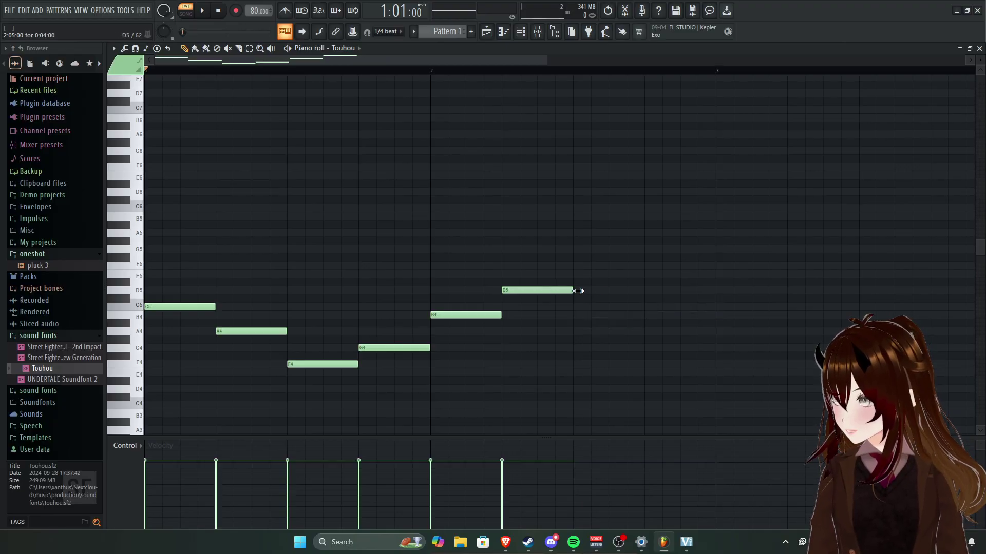
{"action": "left_click_drag", "start_coordinate": [574, 291], "coordinate": [645, 292]}
{"action": "key", "text": "space"}
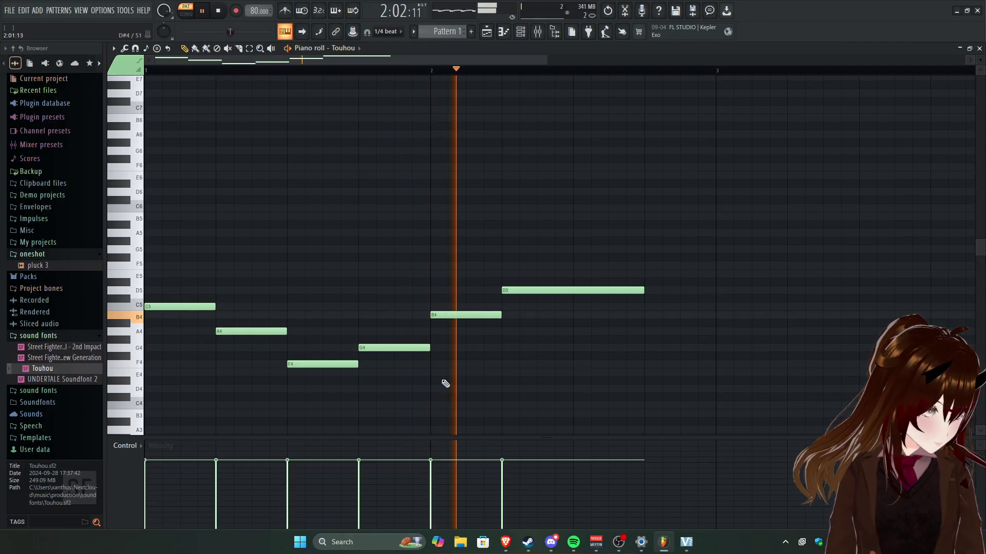
{"action": "key", "text": "space"}
Adjust the long D5 note's panning in its note properties and accept the change.
{"action": "double_click", "coordinate": [562, 291]}
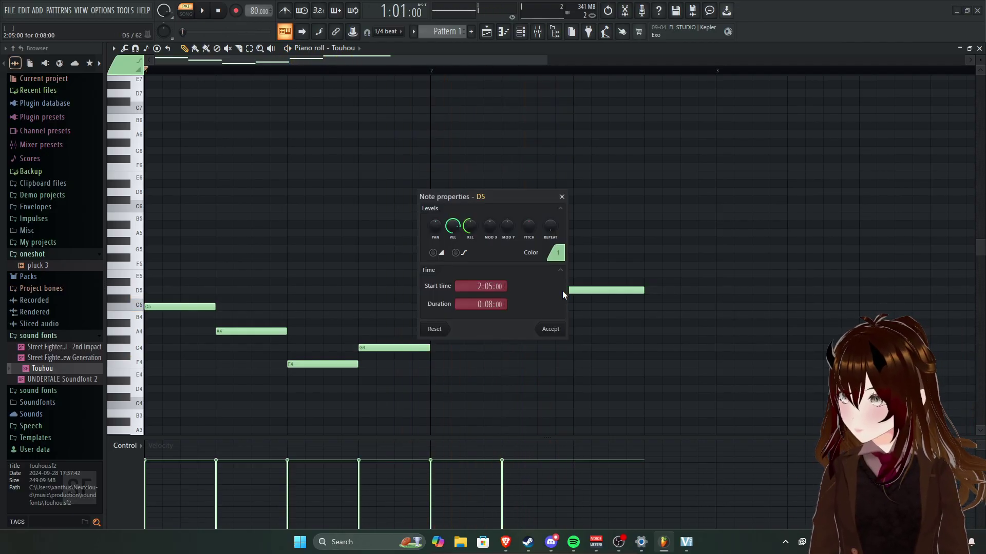
{"action": "left_click_drag", "start_coordinate": [481, 197], "coordinate": [353, 167]}
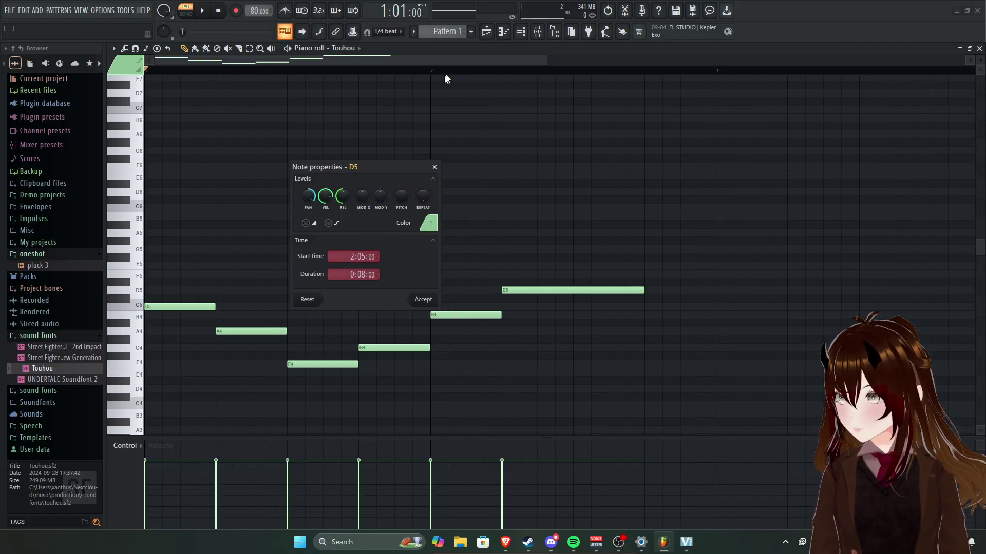
{"action": "left_click", "coordinate": [424, 301]}
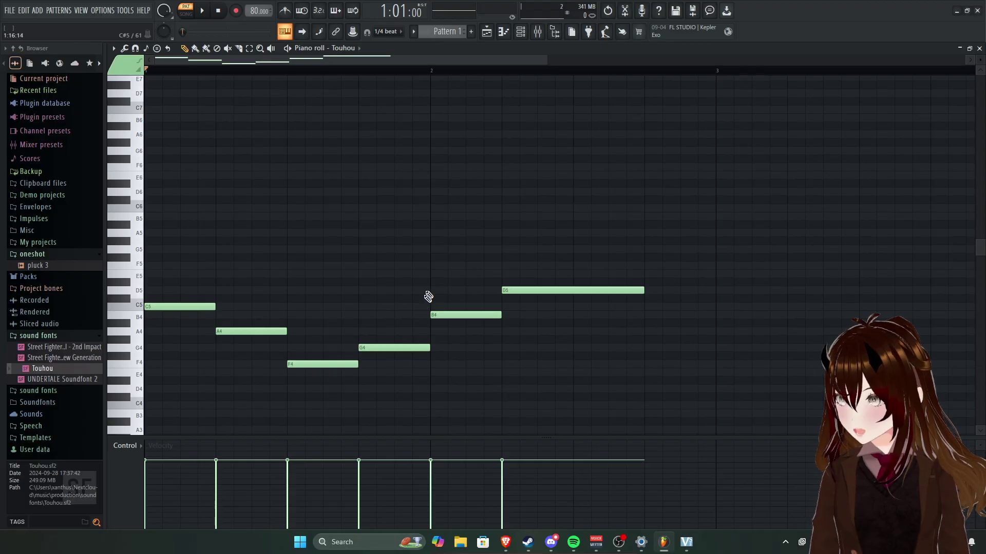
Lower the long D5 note's velocity in its note properties and play the pattern from just before that note.
{"action": "left_click", "coordinate": [484, 72]}
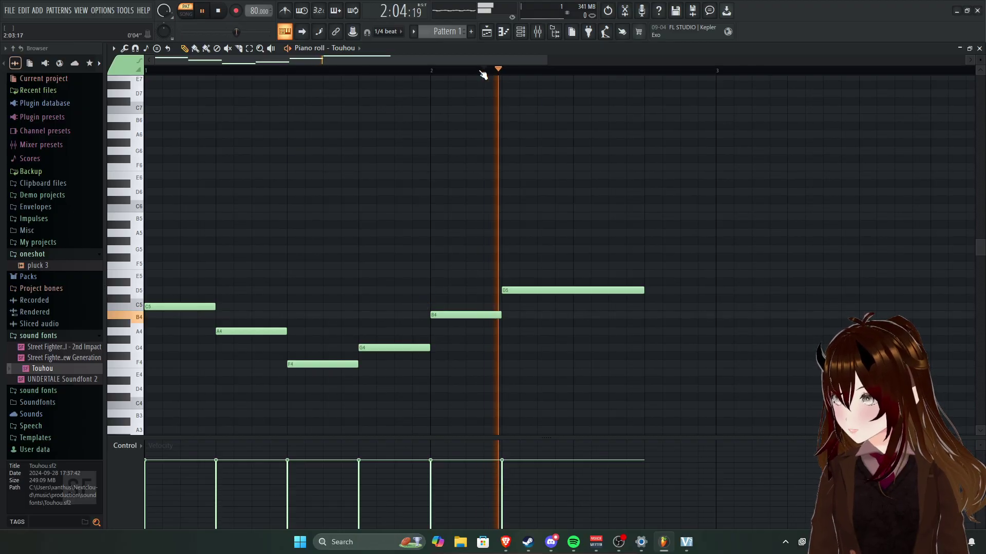
{"action": "key", "text": "space"}
{"action": "double_click", "coordinate": [565, 291]}
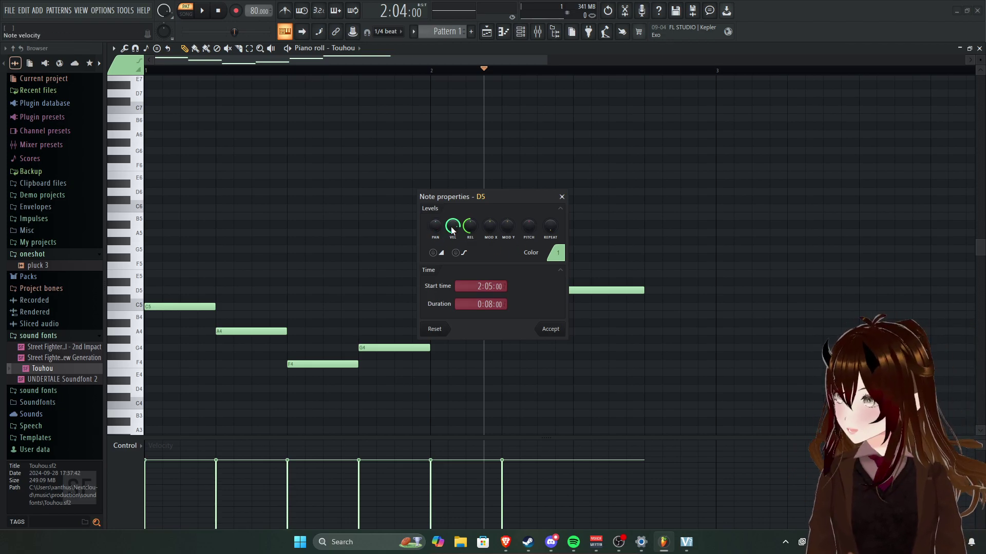
{"action": "left_click_drag", "start_coordinate": [452, 229], "coordinate": [453, 256]}
{"action": "left_click", "coordinate": [550, 329]}
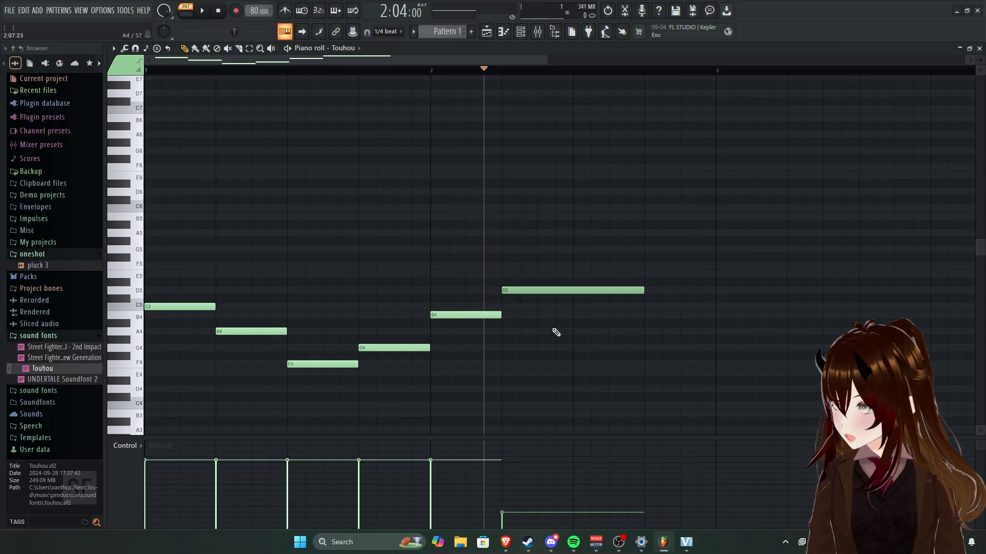
{"action": "key", "text": "space"}
{"action": "key", "text": "space"}
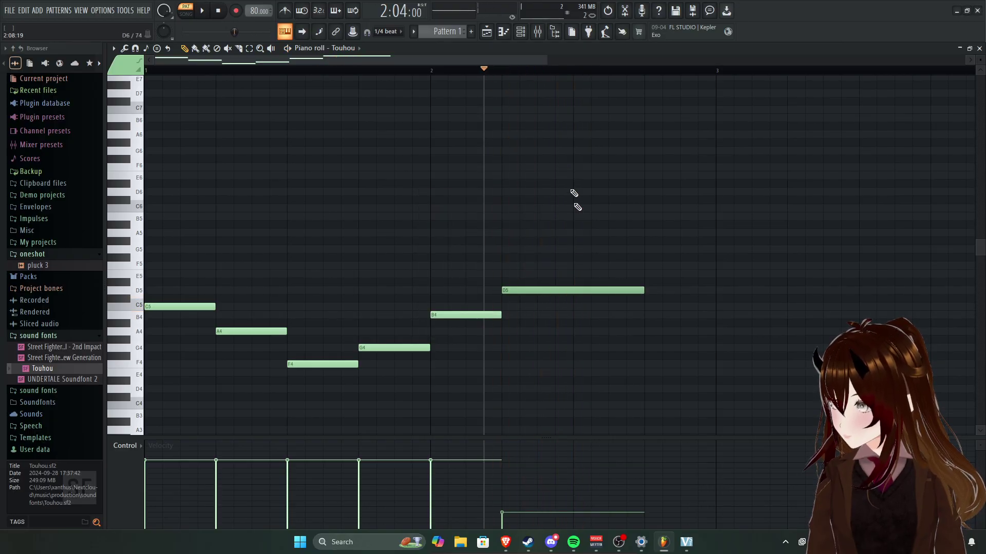
Restore the long D5 note's velocity, raise its release to 100%, and play the end of the phrase.
{"action": "double_click", "coordinate": [535, 293]}
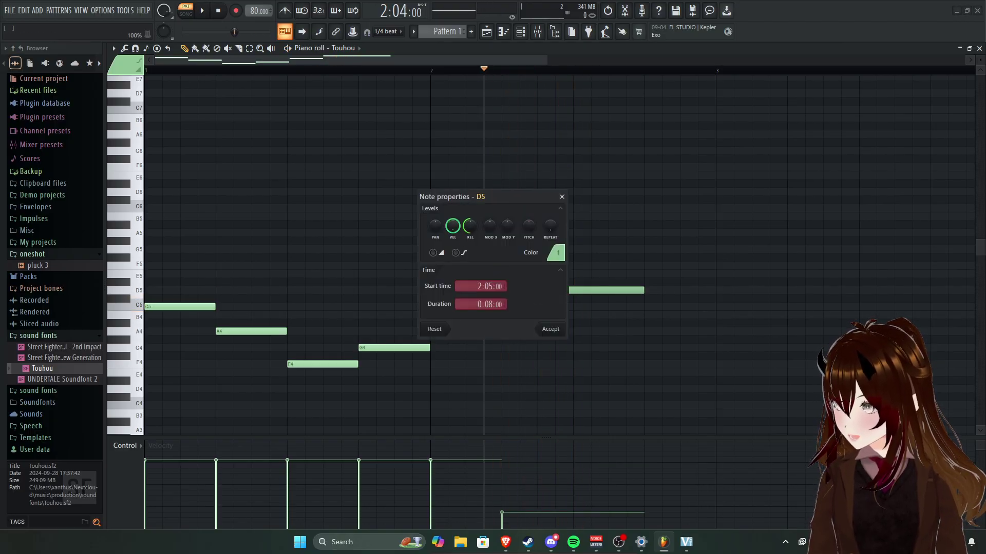
{"action": "left_click", "coordinate": [562, 197]}
{"action": "double_click", "coordinate": [447, 315]}
{"action": "left_click", "coordinate": [562, 197]}
{"action": "double_click", "coordinate": [546, 290]}
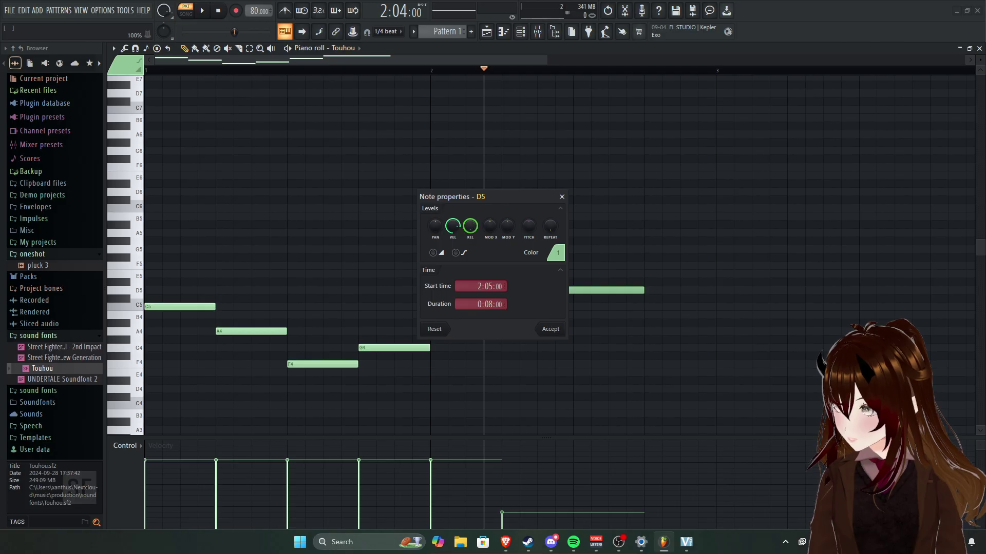
{"action": "left_click", "coordinate": [551, 331]}
{"action": "key", "text": "space"}
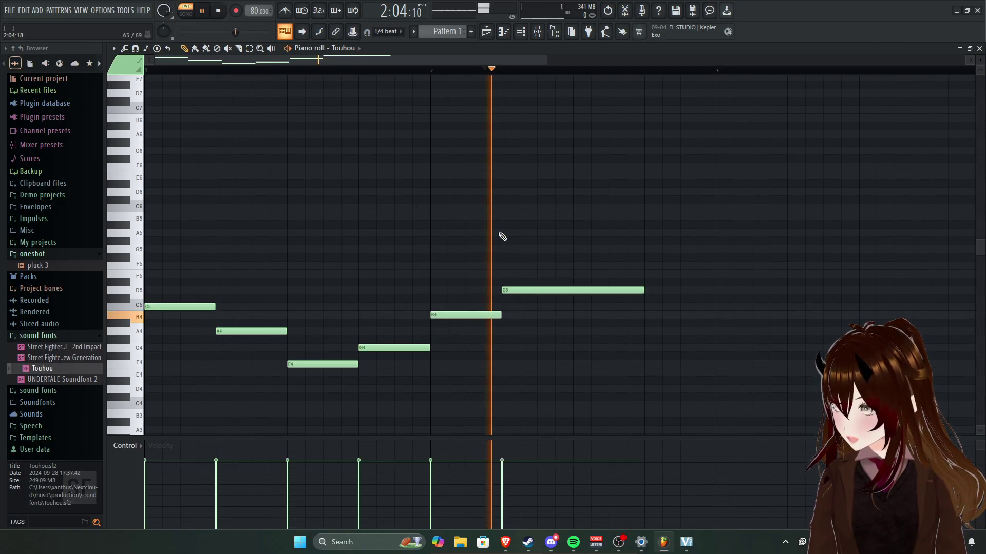
{"action": "key", "text": "space"}
Remove the stray note below the long D5 note and check the B4 note's properties for comparison.
{"action": "left_click", "coordinate": [537, 299]}
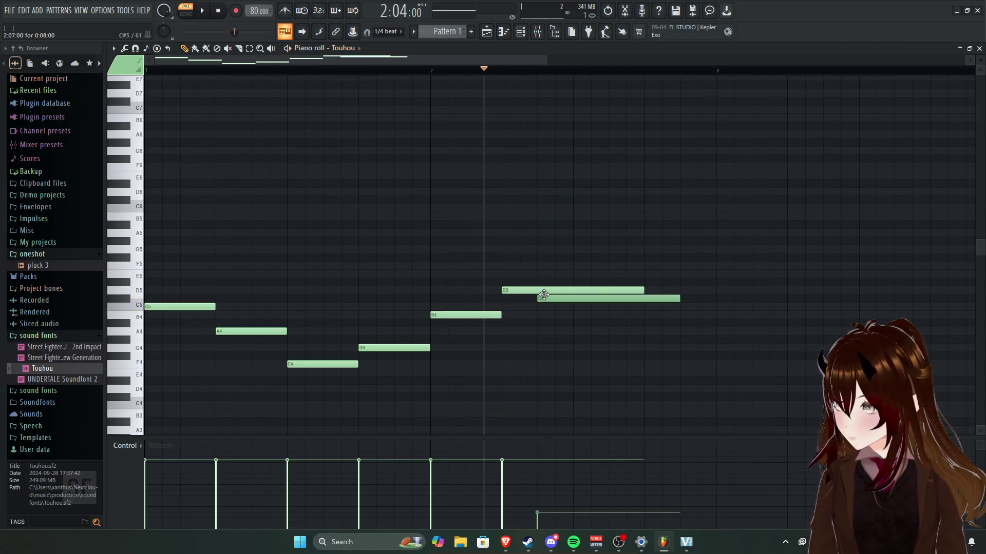
{"action": "right_click", "coordinate": [543, 297]}
{"action": "double_click", "coordinate": [544, 290]}
{"action": "key", "text": "Escape"}
{"action": "left_click", "coordinate": [449, 316]}
{"action": "double_click", "coordinate": [455, 313]}
{"action": "left_click", "coordinate": [561, 197]}
Adjust the long D5 note's Mod X level in its note properties and play the end of the phrase.
{"action": "double_click", "coordinate": [529, 290]}
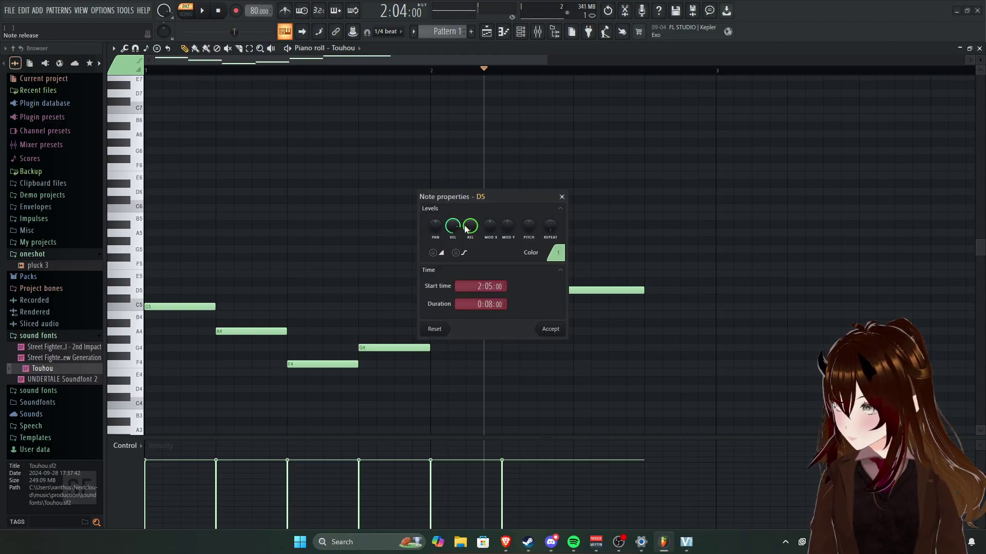
{"action": "left_click_drag", "start_coordinate": [492, 225], "coordinate": [491, 216]}
{"action": "left_click", "coordinate": [550, 329]}
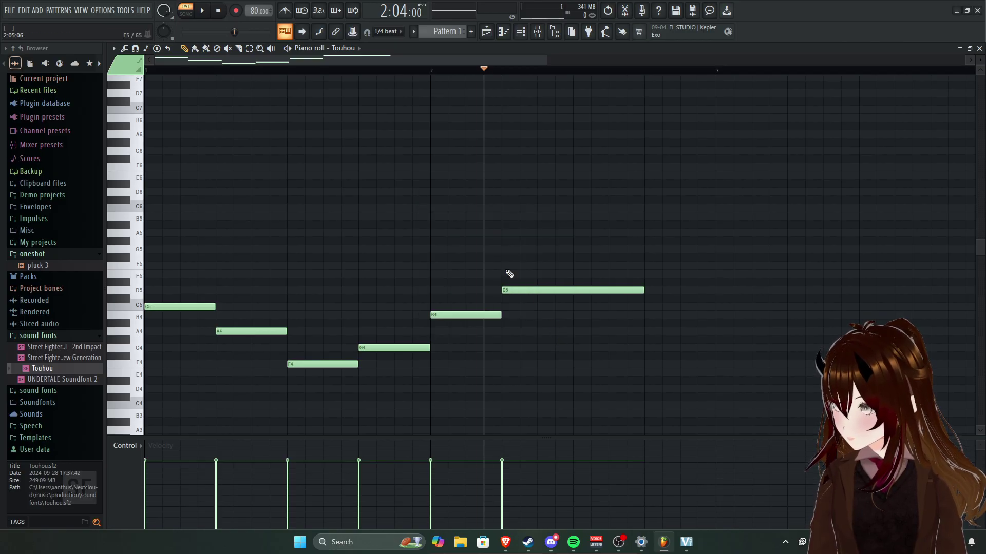
{"action": "key", "text": "space"}
{"action": "key", "text": "space"}
Delete the stray note below the long D5 note, set D5's Mod Y to 100%, and play the phrase ending.
{"action": "left_click", "coordinate": [522, 298]}
{"action": "double_click", "coordinate": [522, 296]}
{"action": "left_click", "coordinate": [550, 329]}
{"action": "right_click", "coordinate": [554, 298]}
{"action": "double_click", "coordinate": [534, 290]}
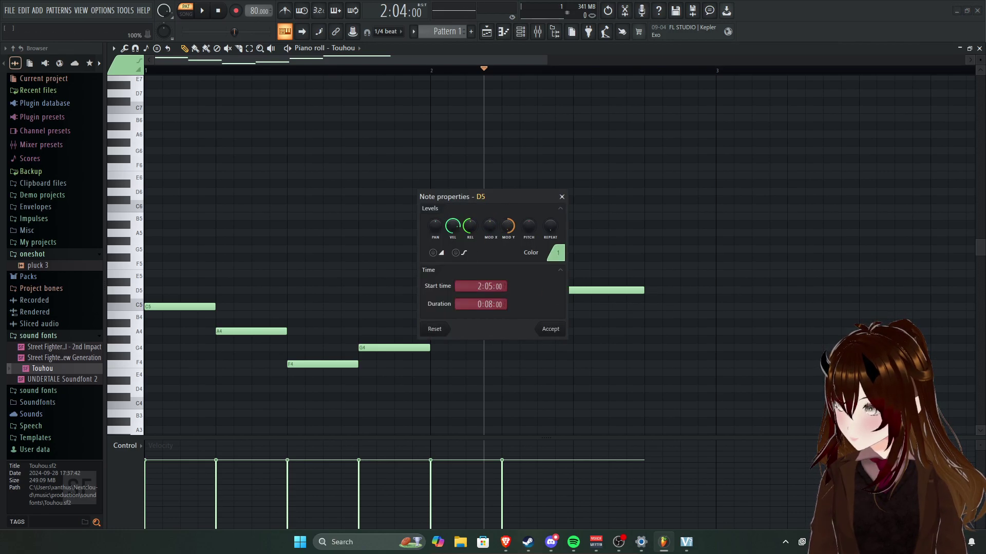
{"action": "left_click", "coordinate": [550, 329]}
{"action": "key", "text": "space"}
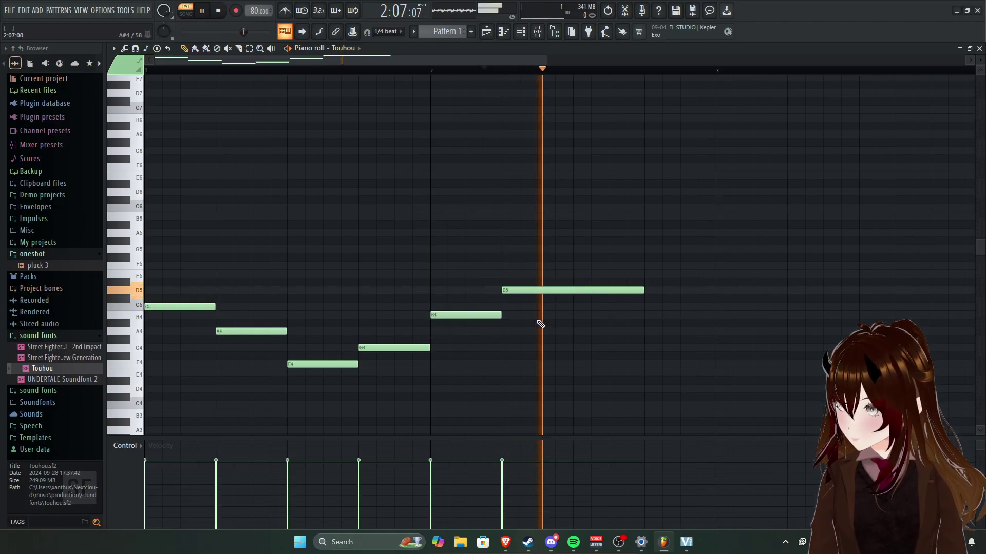
{"action": "key", "text": "space"}
Add a note repeat to the long D5 note with Mod Y back at its default, and play it.
{"action": "double_click", "coordinate": [537, 290]}
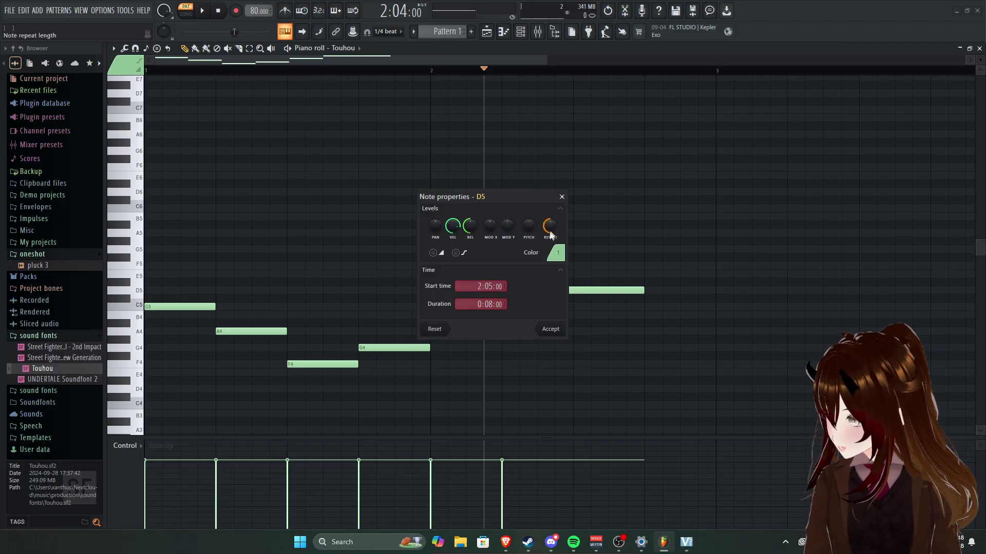
{"action": "left_click", "coordinate": [548, 329]}
{"action": "key", "text": "space"}
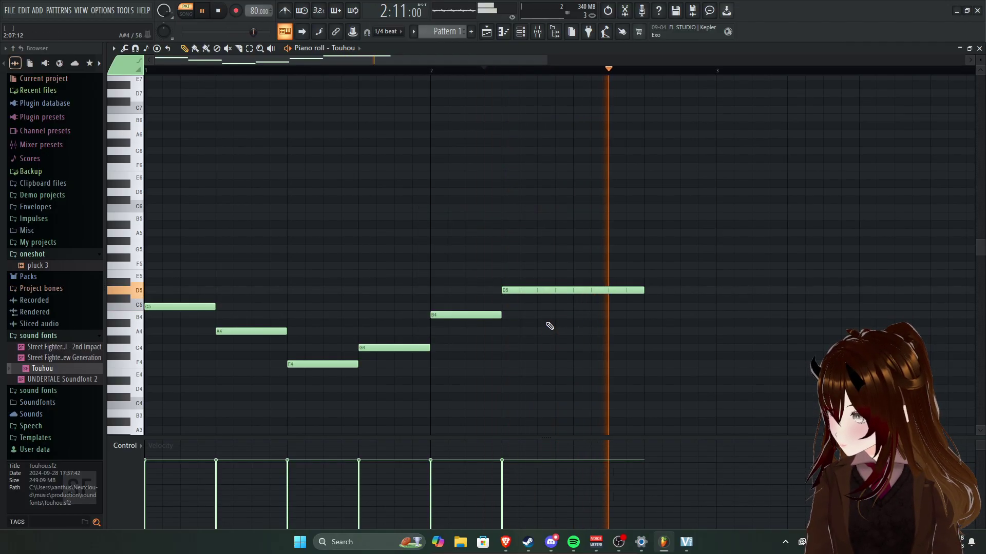
{"action": "key", "text": "space"}
Turn off the long D5 note's repeat, set its pitch to +1200 cents, and play the phrase ending.
{"action": "double_click", "coordinate": [552, 289]}
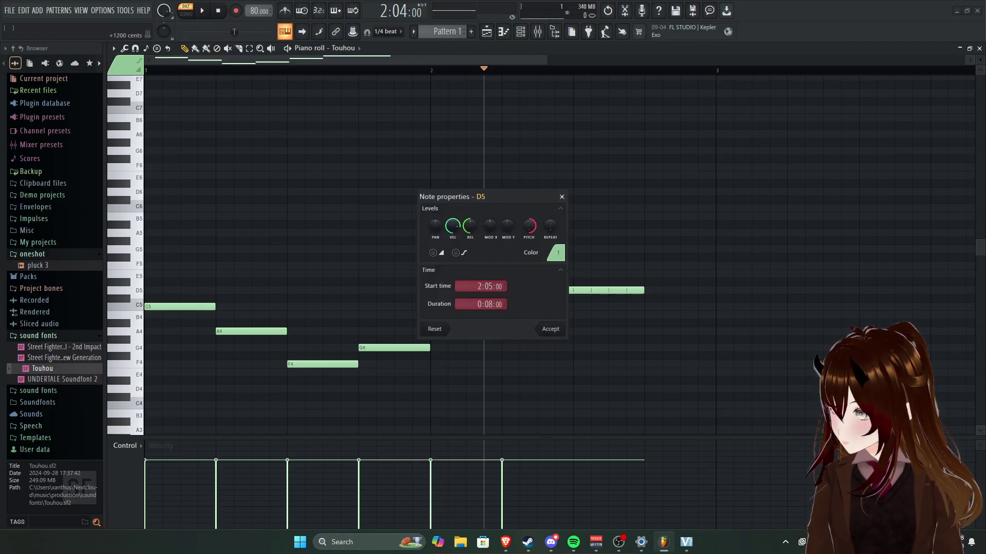
{"action": "left_click", "coordinate": [547, 328]}
{"action": "key", "text": "space"}
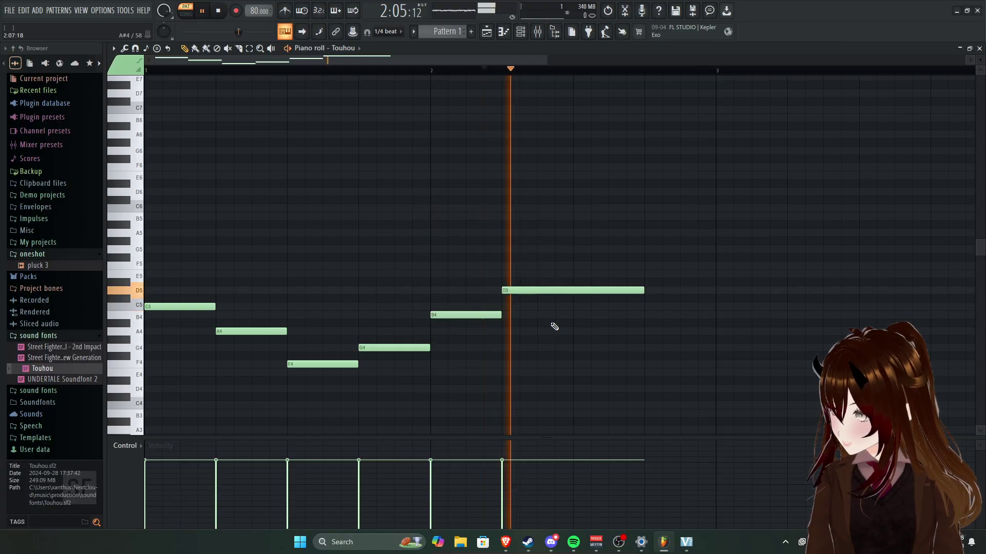
{"action": "key", "text": "space"}
Return the long D5 note's pitch to its default, delete the stray repeating note below it, and review D5's properties.
{"action": "left_click", "coordinate": [556, 298]}
{"action": "double_click", "coordinate": [547, 289]}
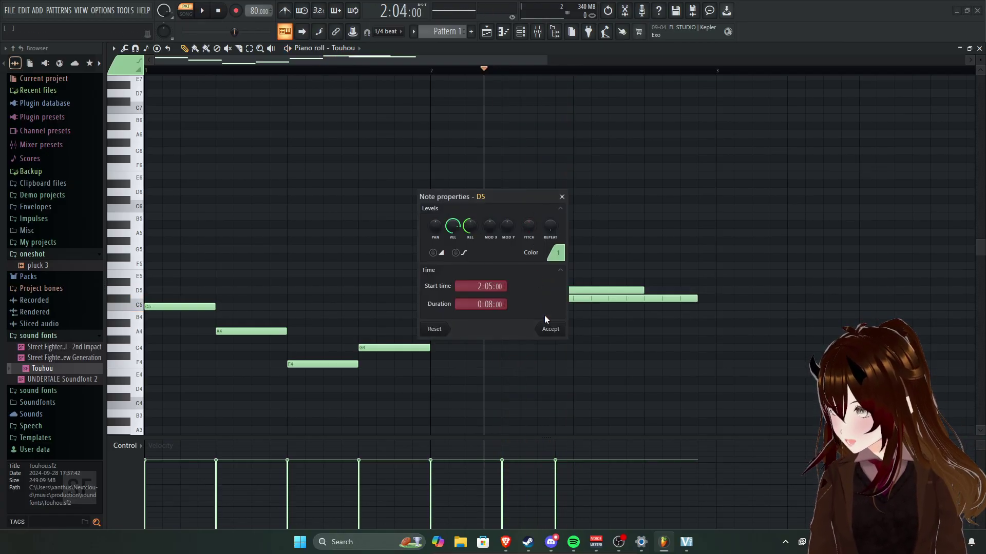
{"action": "key", "text": "Escape"}
{"action": "right_click", "coordinate": [555, 297]}
{"action": "double_click", "coordinate": [553, 290]}
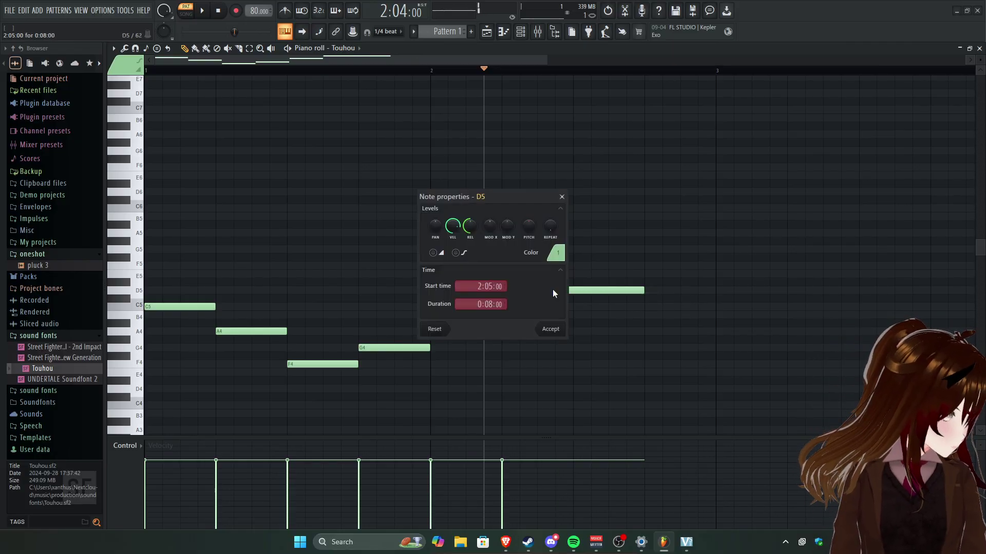
{"action": "left_click_drag", "start_coordinate": [508, 200], "coordinate": [316, 136]}
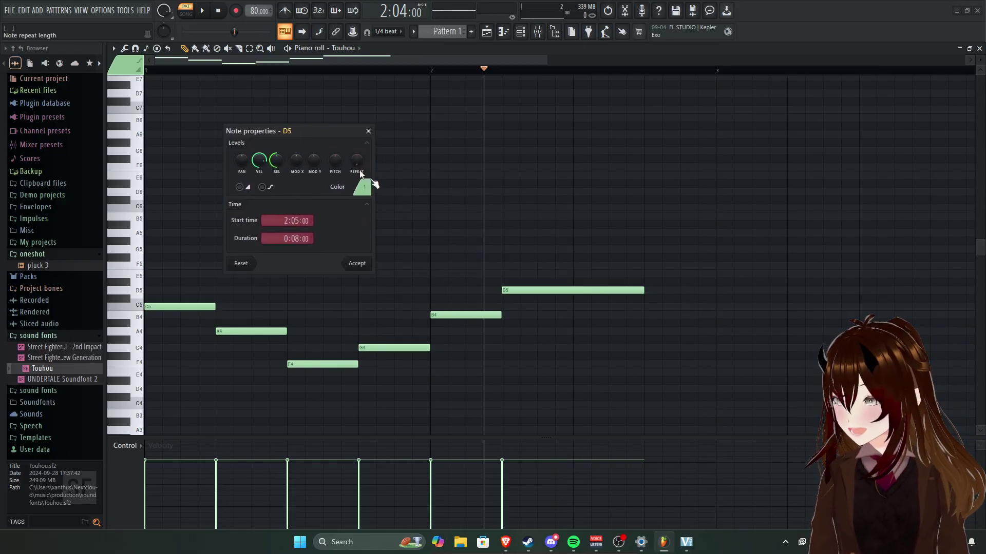
{"action": "left_click", "coordinate": [368, 131]}
Enable portamento on the long D5 note and play the transition into it from the B4 note.
{"action": "double_click", "coordinate": [520, 289]}
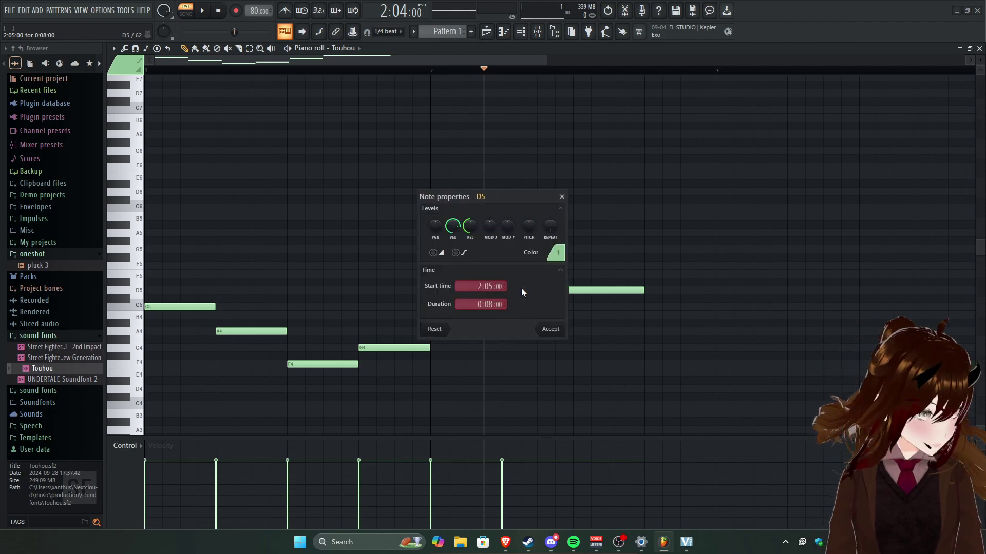
{"action": "left_click", "coordinate": [455, 253]}
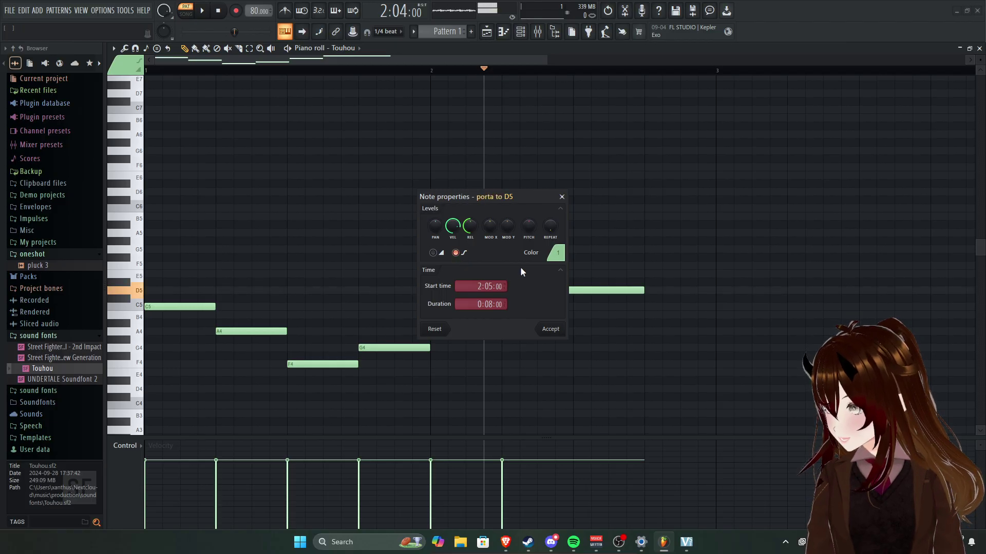
{"action": "left_click", "coordinate": [551, 329]}
{"action": "key", "text": "space"}
{"action": "key", "text": "space"}
{"action": "key", "text": "space"}
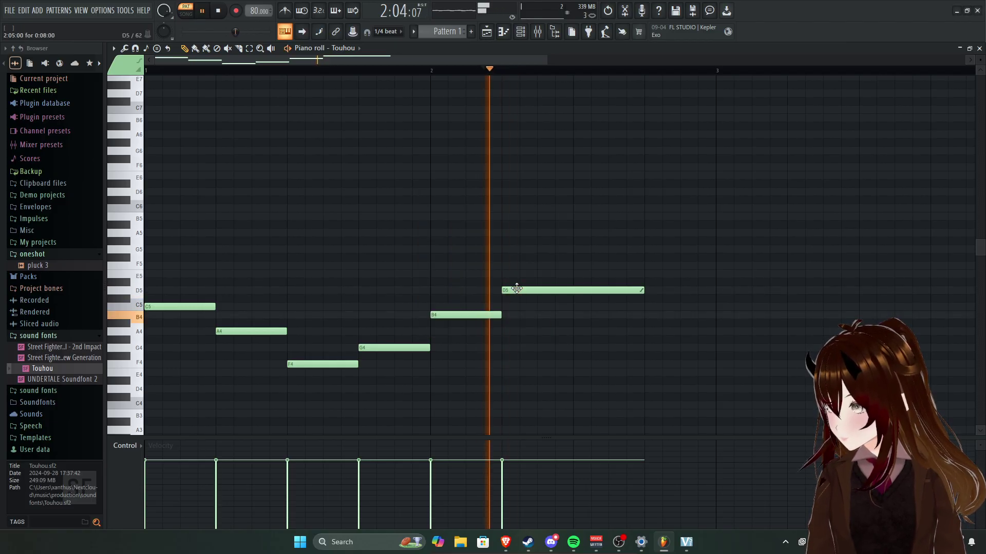
{"action": "key", "text": "space"}
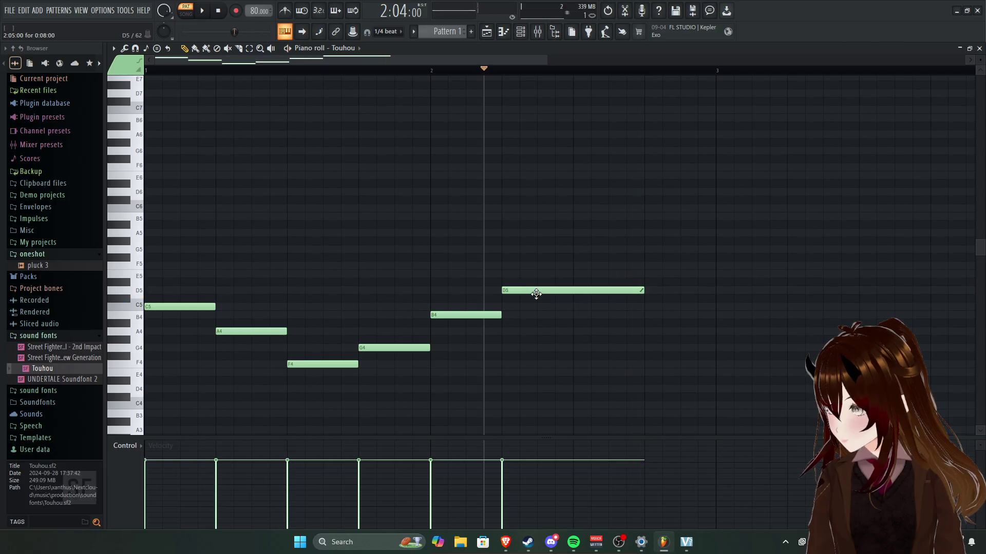
Switch the long D5 note from portamento to slide and play the phrase from the G4 note.
{"action": "double_click", "coordinate": [536, 293]}
{"action": "left_click", "coordinate": [432, 253]}
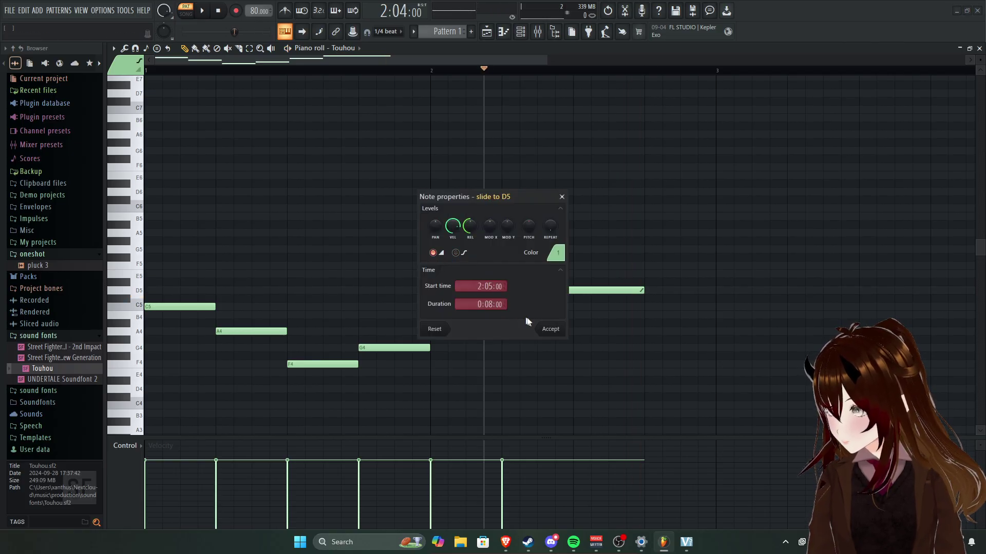
{"action": "left_click", "coordinate": [547, 329]}
{"action": "key", "text": "space"}
{"action": "key", "text": "space"}
{"action": "key", "text": "space"}
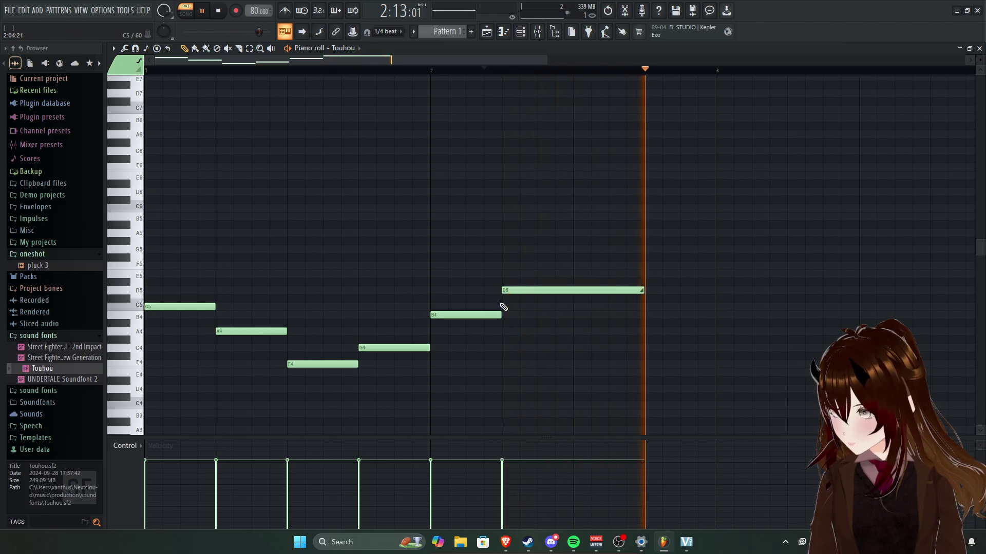
{"action": "left_click", "coordinate": [481, 70]}
{"action": "left_click", "coordinate": [358, 70]}
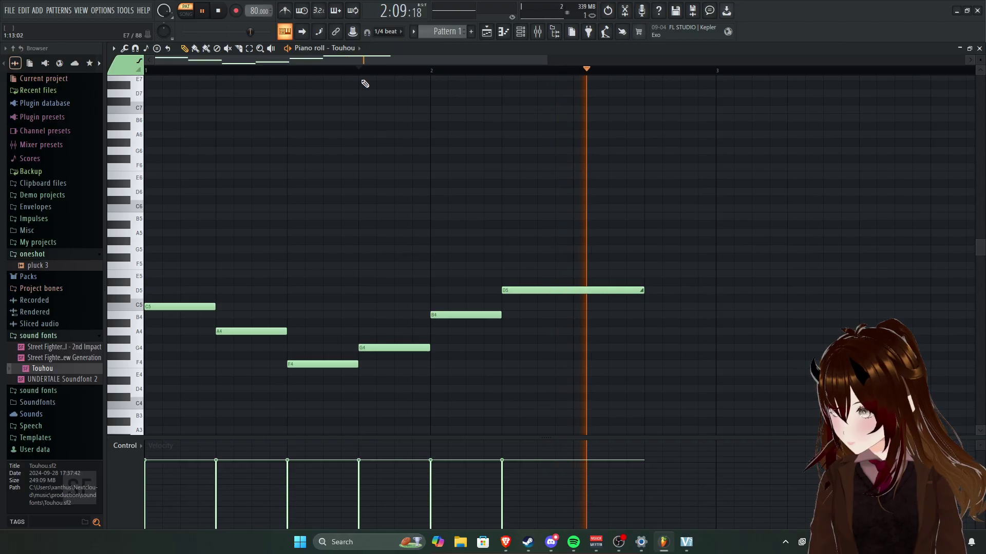
{"action": "key", "text": "space"}
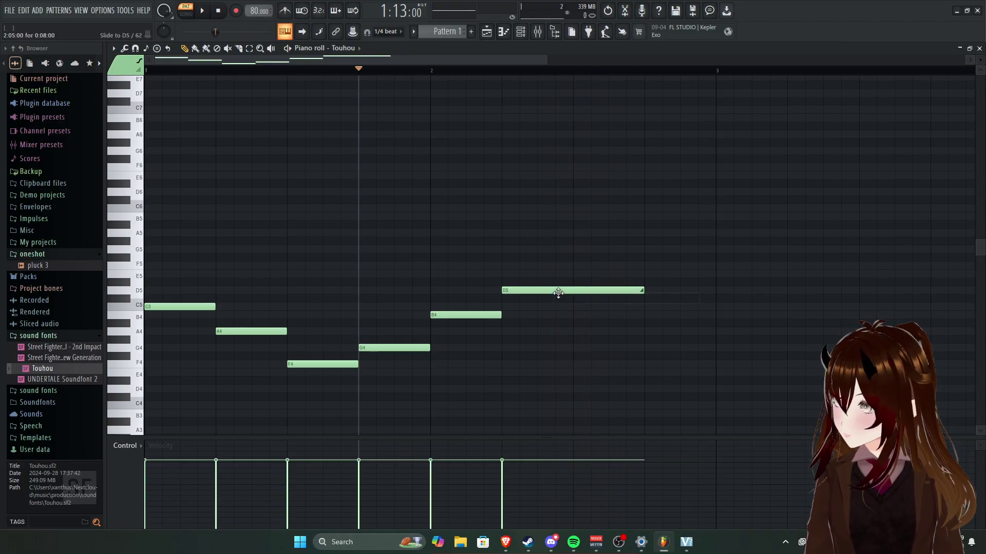
Toggle the long D5 note's slide off and back on, and play the phrase from the G4 note.
{"action": "double_click", "coordinate": [558, 293]}
{"action": "left_click", "coordinate": [433, 252]}
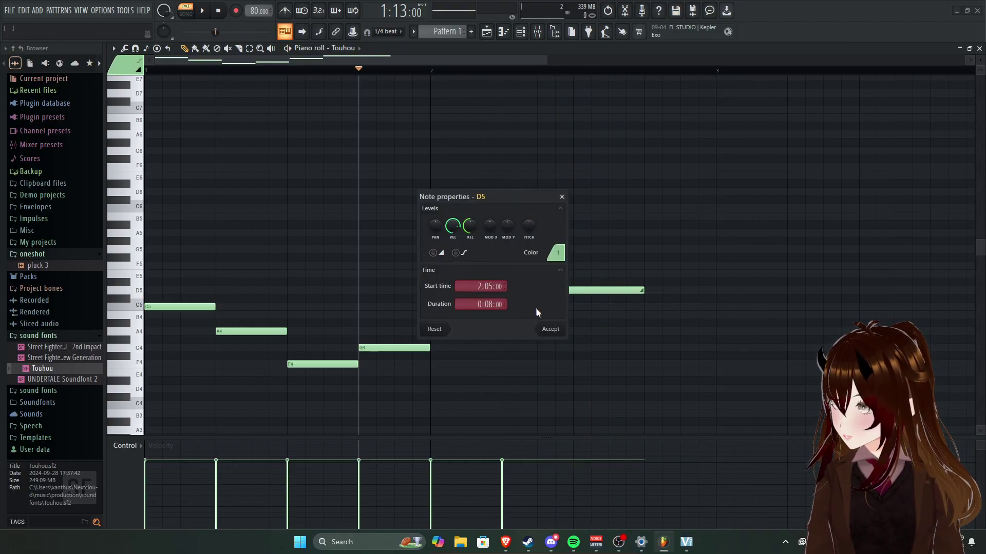
{"action": "left_click", "coordinate": [549, 329]}
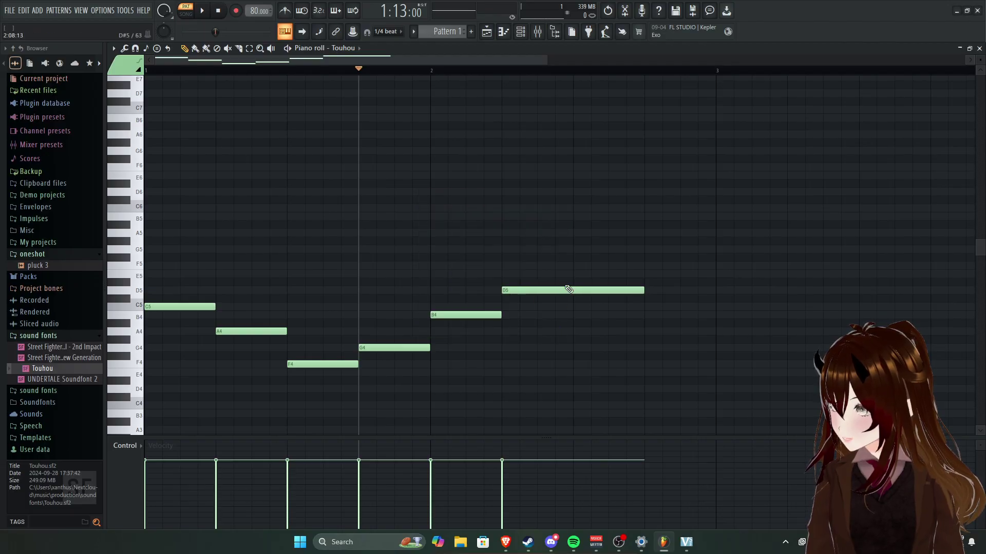
{"action": "left_click_drag", "start_coordinate": [563, 289], "coordinate": [517, 289]}
{"action": "key", "text": "space"}
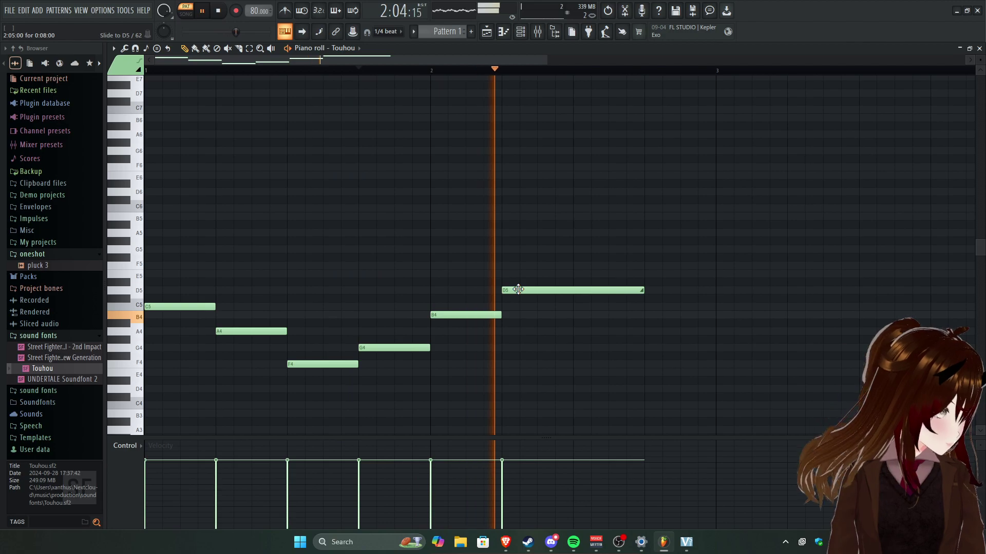
{"action": "key", "text": "space"}
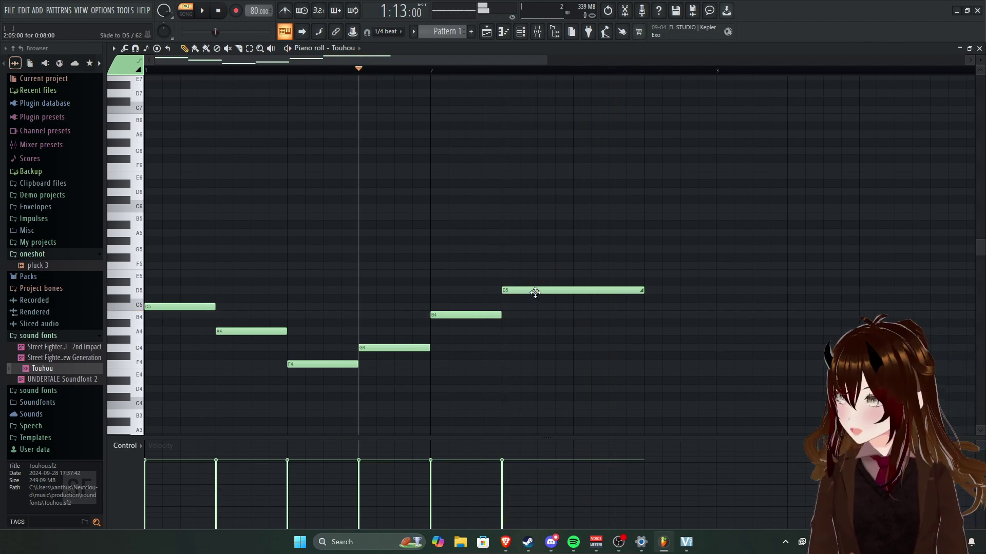
Turn off slide on the long D5 note and play the phrase from the G4 note.
{"action": "double_click", "coordinate": [533, 289]}
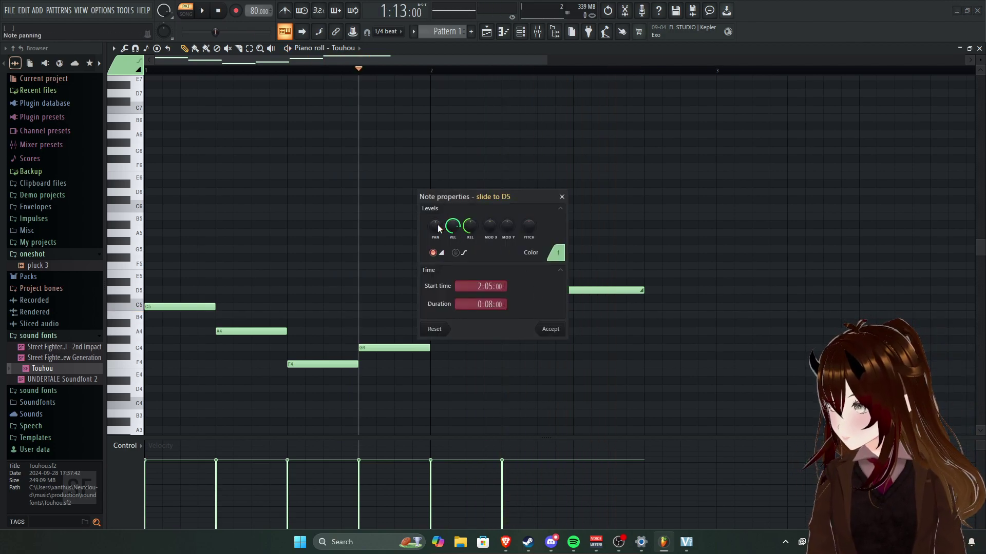
{"action": "left_click", "coordinate": [432, 252]}
{"action": "left_click", "coordinate": [544, 329]}
{"action": "key", "text": "space"}
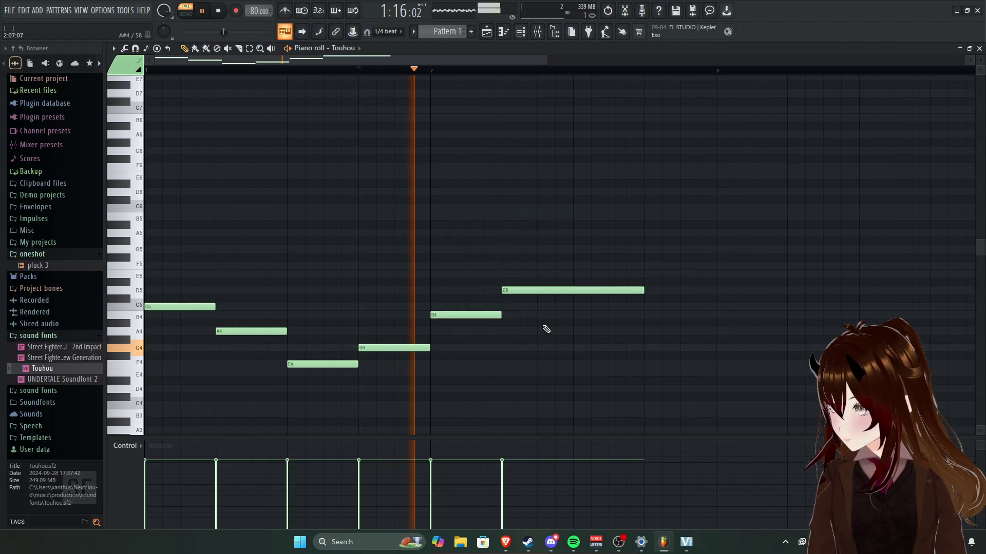
{"action": "key", "text": "space"}
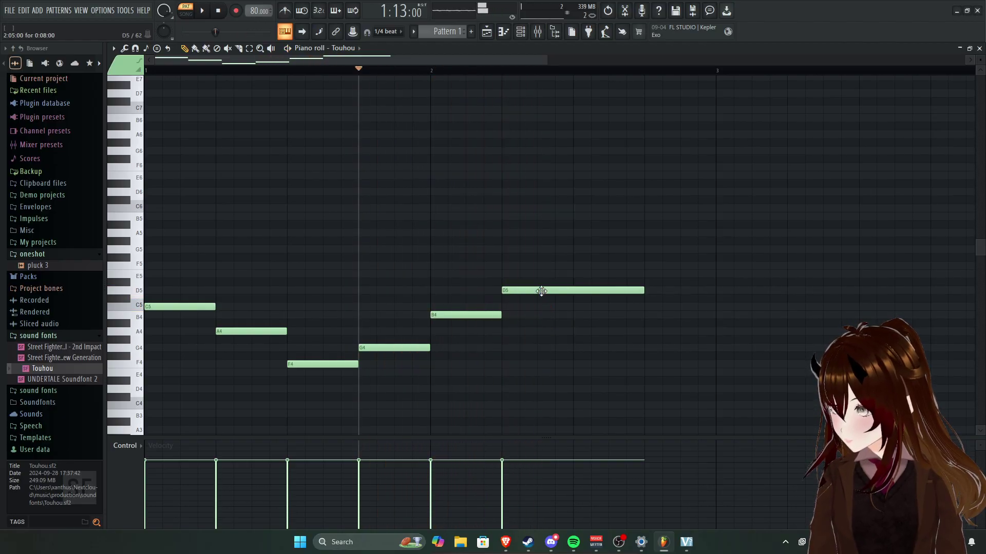
Raise Mod X and Mod Y on the long D5 note to maximum and play the phrase from the G4 note.
{"action": "double_click", "coordinate": [541, 290]}
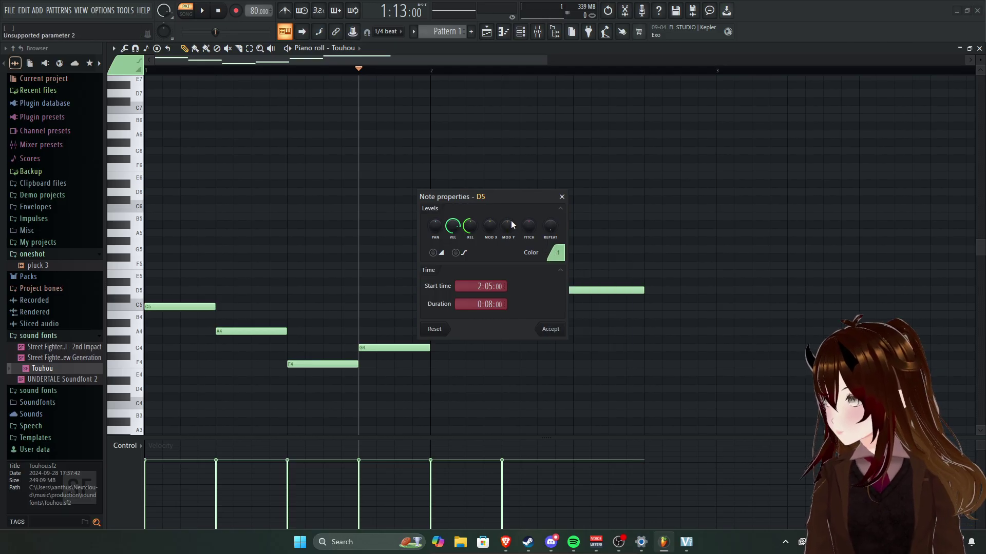
{"action": "left_click_drag", "start_coordinate": [490, 226], "coordinate": [491, 211]}
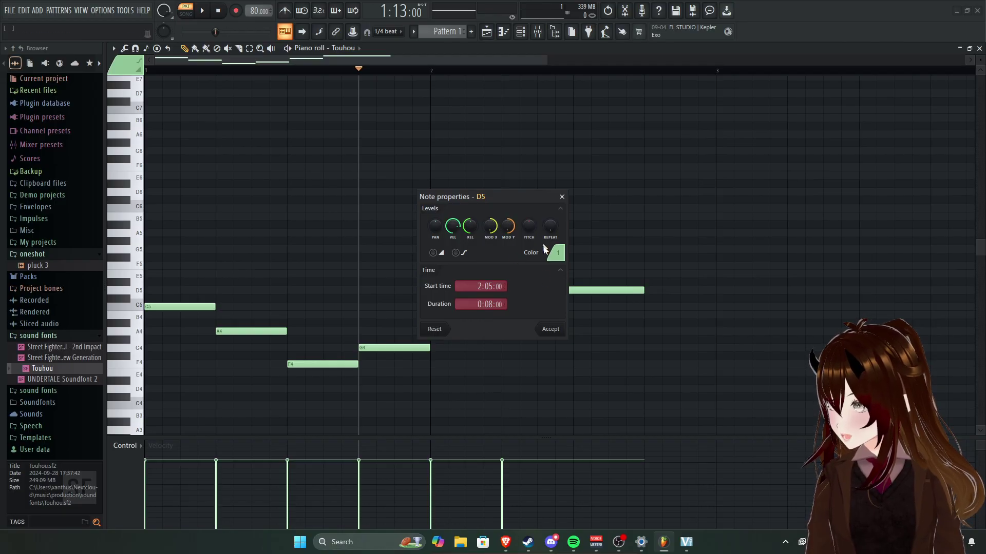
{"action": "left_click", "coordinate": [550, 329]}
{"action": "key", "text": "space"}
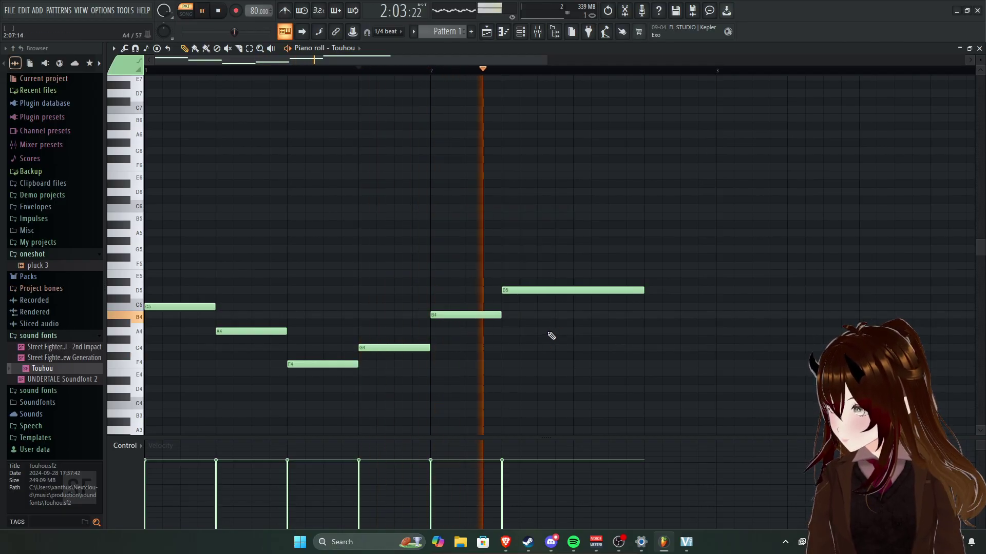
Reset Mod Y and Mod X on the long D5 note to centre, playing the phrase from the G4 note between changes.
{"action": "double_click", "coordinate": [571, 290]}
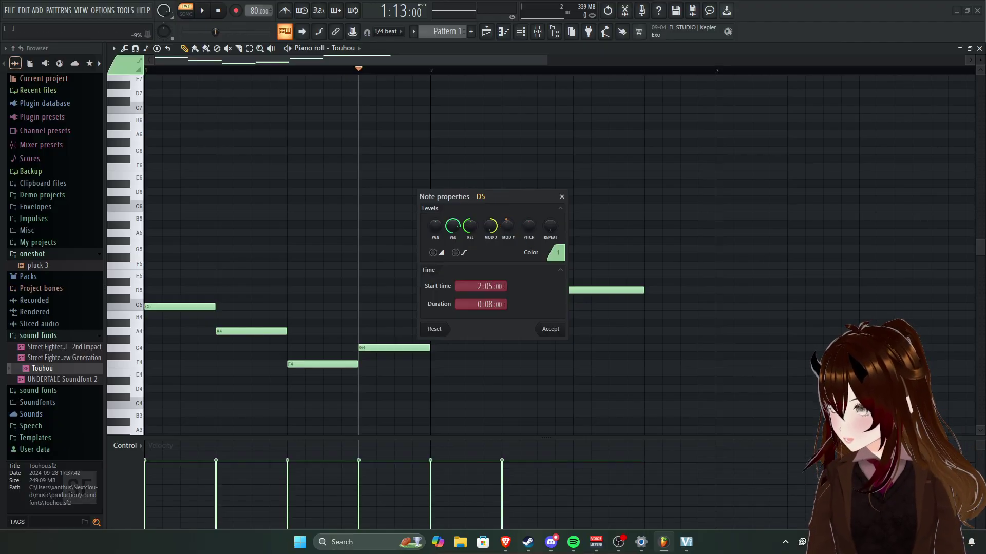
{"action": "left_click", "coordinate": [550, 329]}
{"action": "key", "text": "space"}
{"action": "key", "text": "space"}
{"action": "double_click", "coordinate": [562, 288]}
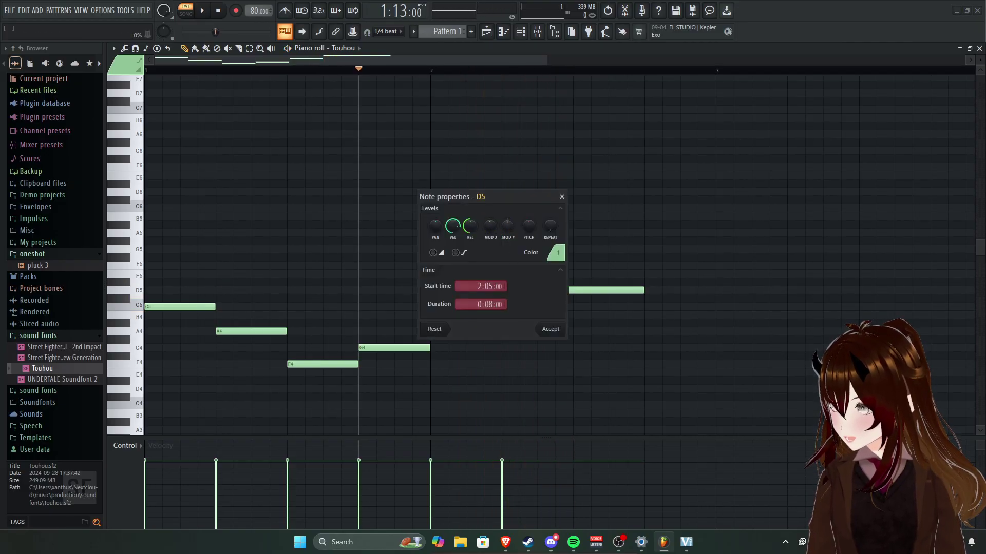
{"action": "left_click", "coordinate": [550, 329]}
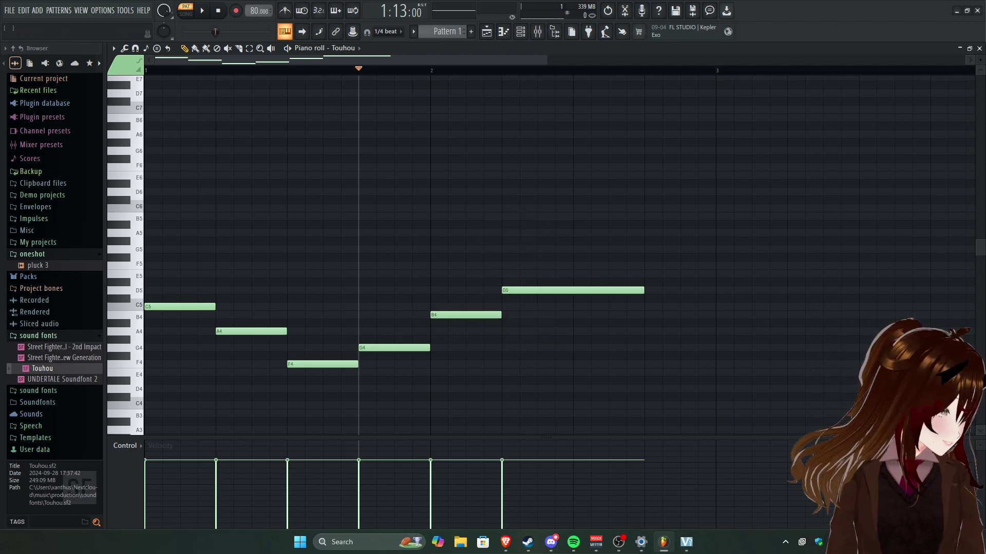
Play the melody from the beginning through the long D5 note.
{"action": "scroll", "coordinate": [416, 283], "scroll_direction": "up", "scroll_amount": 1}
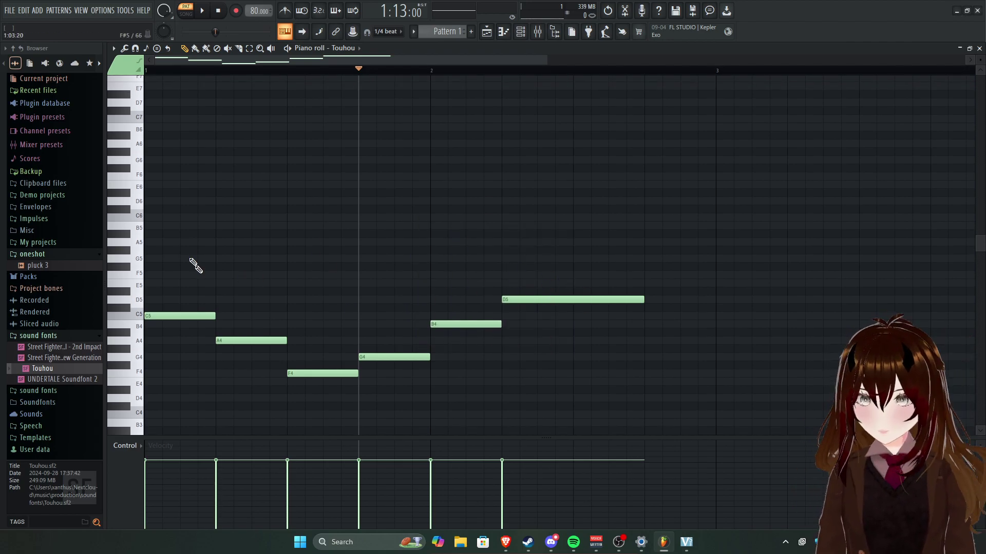
{"action": "key", "text": "space"}
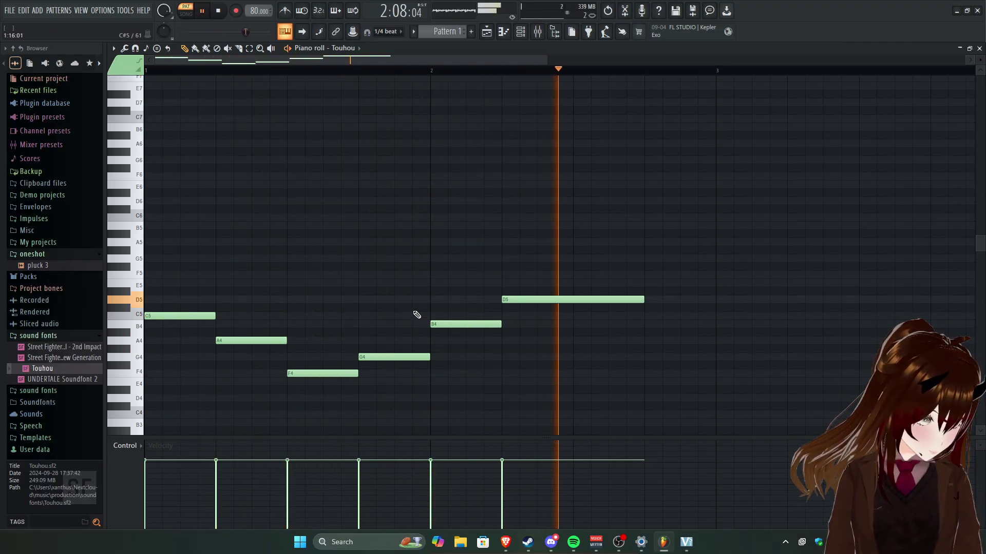
{"action": "key", "text": "space"}
Add a B5 note directly after the long D5 note and play the melody from the beginning.
{"action": "left_click_drag", "start_coordinate": [583, 346], "coordinate": [432, 306]}
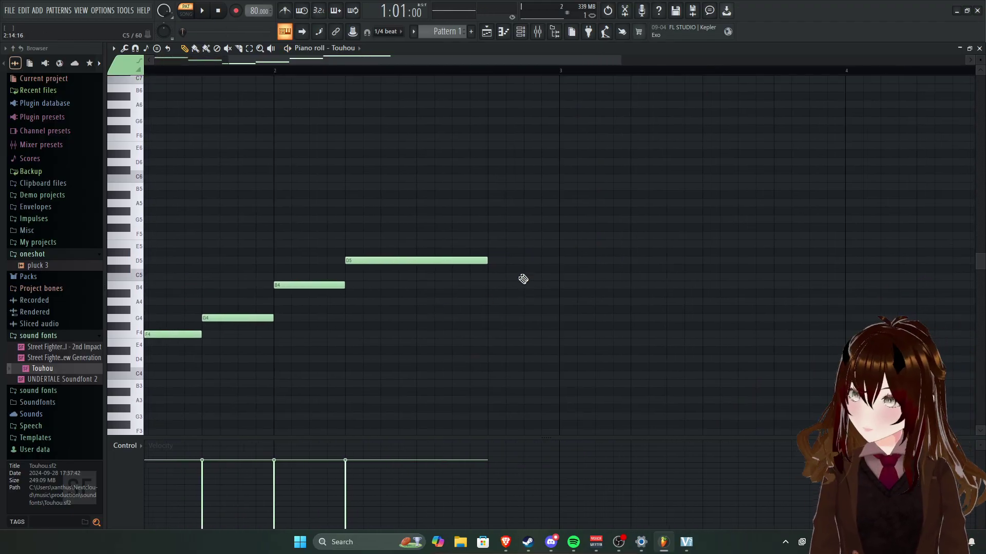
{"action": "scroll", "coordinate": [519, 283], "scroll_direction": "up", "scroll_amount": 3}
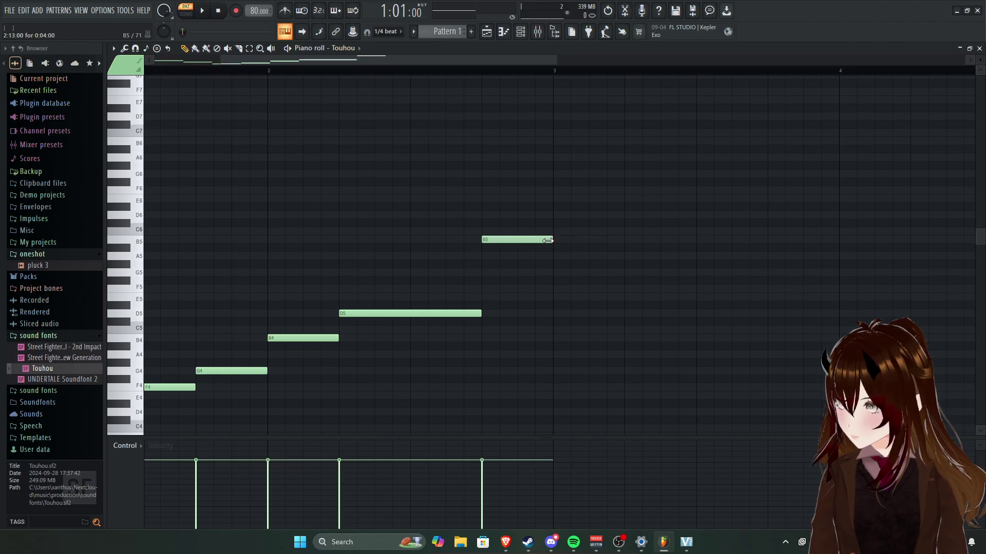
{"action": "key", "text": "space"}
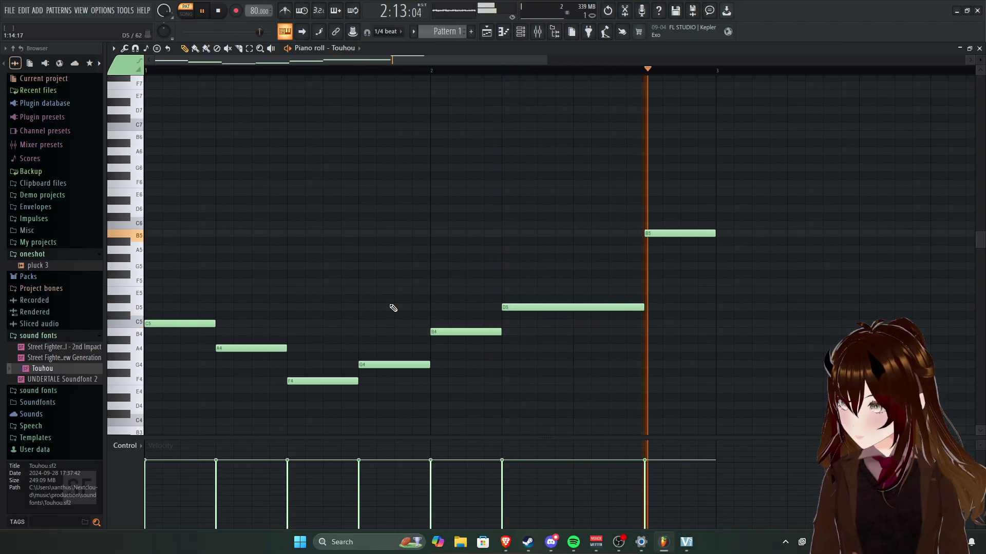
{"action": "key", "text": "space"}
Extend the melody after the B5 note with D6, E5 and B4 notes, and play it back.
{"action": "scroll", "coordinate": [585, 334], "scroll_direction": "up", "scroll_amount": 5}
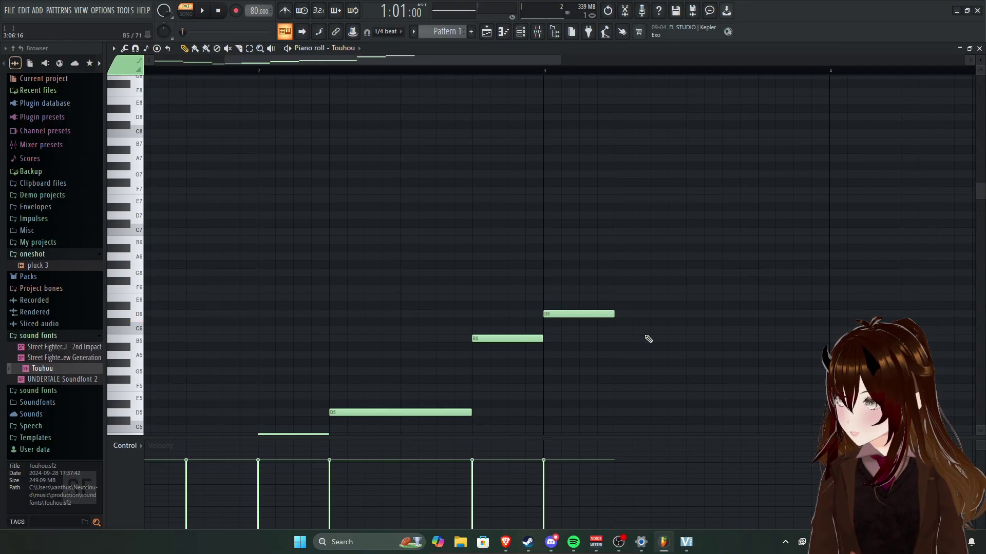
{"action": "scroll", "coordinate": [648, 339], "scroll_direction": "down", "scroll_amount": 2}
{"action": "scroll", "coordinate": [647, 339], "scroll_direction": "right", "scroll_amount": 2}
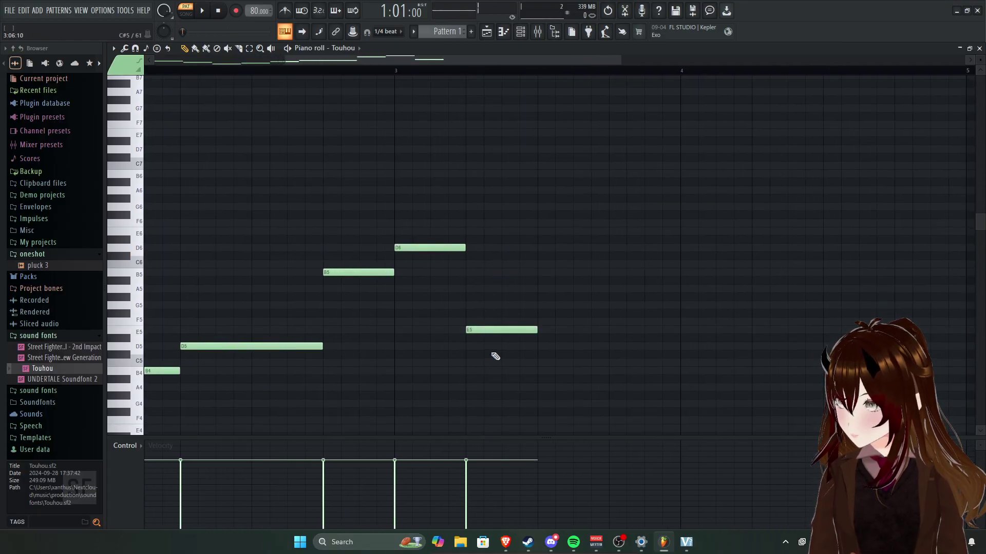
{"action": "key", "text": "space"}
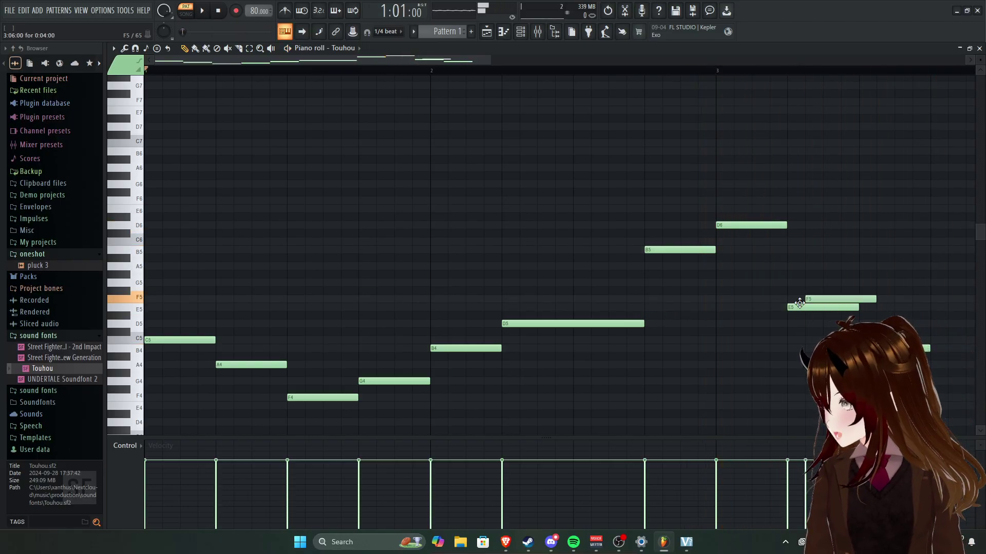
Replace the E5 note after the D6 with a G5 note and play the melody from the beginning.
{"action": "key", "text": "space"}
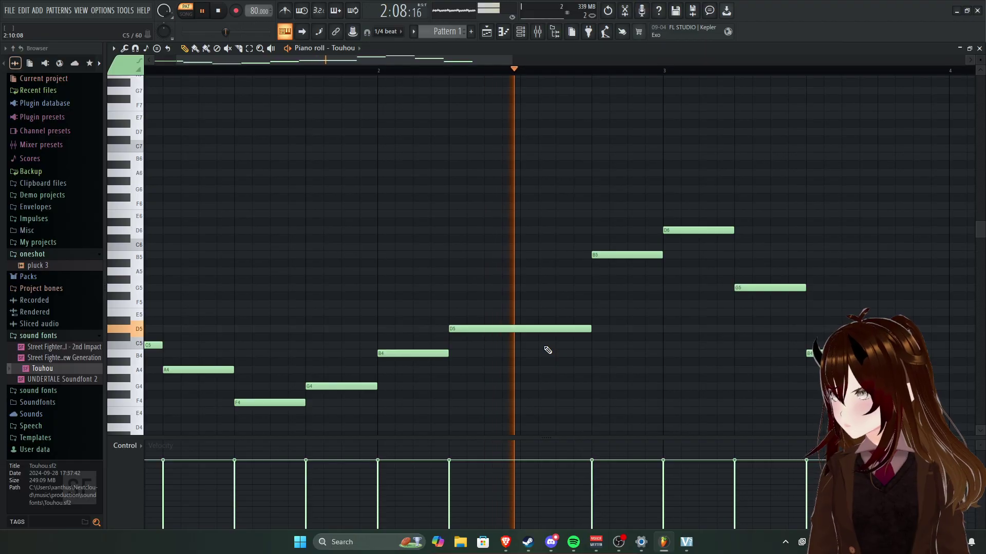
{"action": "scroll", "coordinate": [396, 284], "scroll_direction": "left", "scroll_amount": 2}
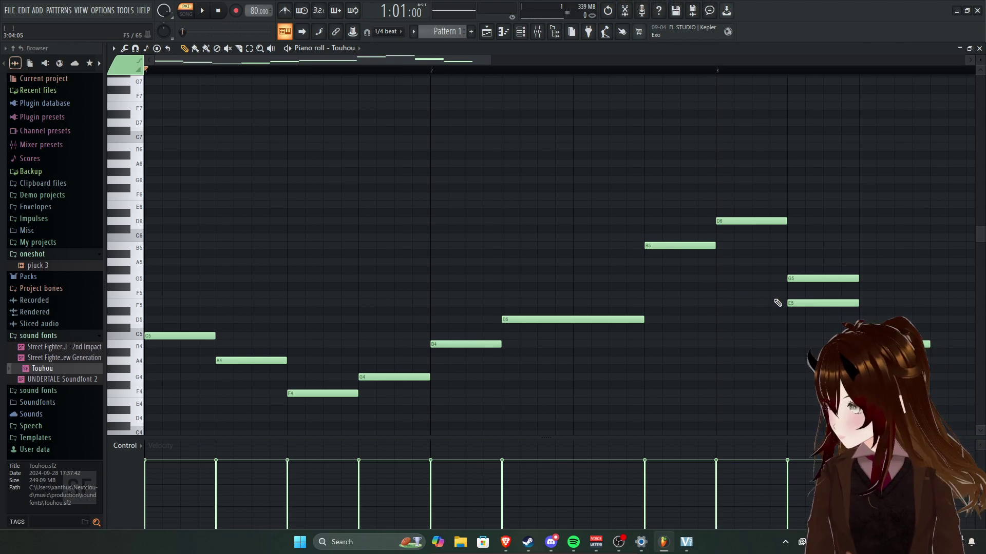
{"action": "scroll", "coordinate": [862, 292], "scroll_direction": "up", "scroll_amount": 1}
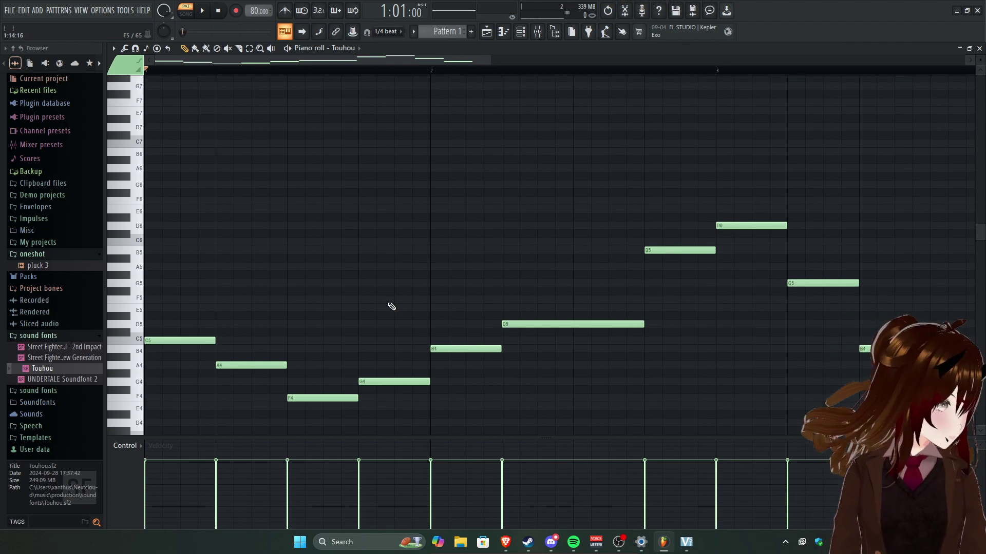
Play the melody from the beginning and review the phrase leading up to bar 4.
{"action": "scroll", "coordinate": [398, 272], "scroll_direction": "down", "scroll_amount": 3}
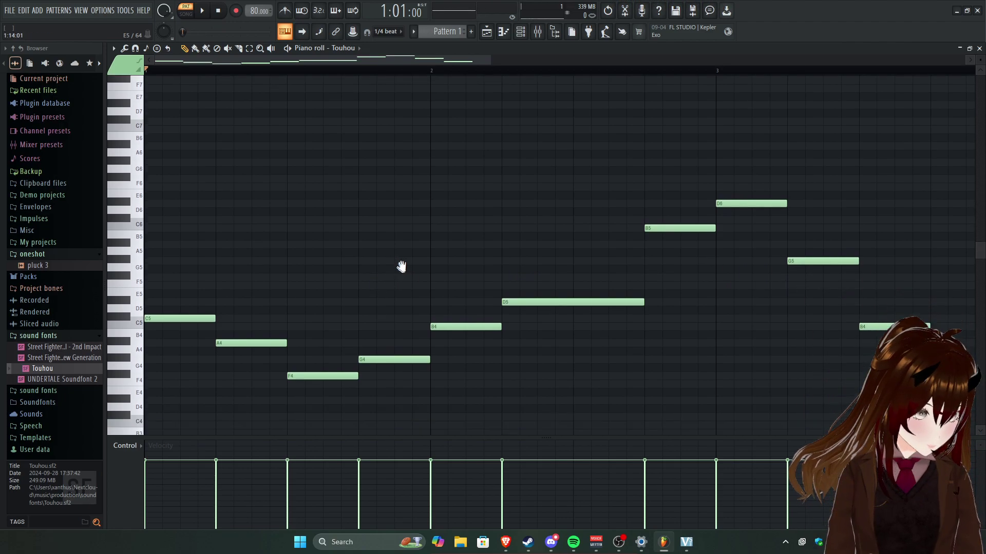
{"action": "scroll", "coordinate": [587, 275], "scroll_direction": "right", "scroll_amount": 5}
{"action": "scroll", "coordinate": [716, 308], "scroll_direction": "up", "scroll_amount": 3}
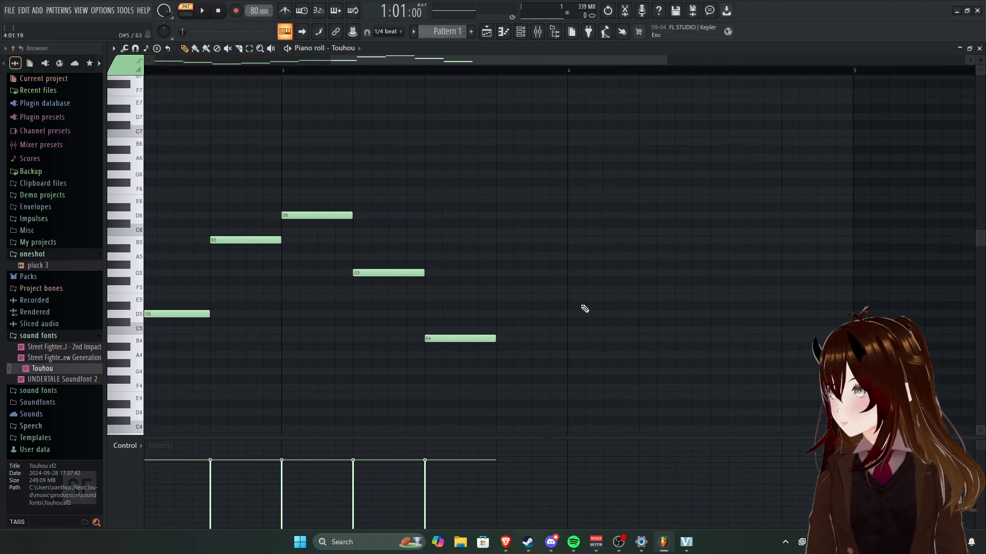
{"action": "scroll", "coordinate": [584, 308], "scroll_direction": "up", "scroll_amount": 5}
{"action": "key", "text": "space"}
{"action": "scroll", "coordinate": [547, 441], "scroll_direction": "down", "scroll_amount": 6}
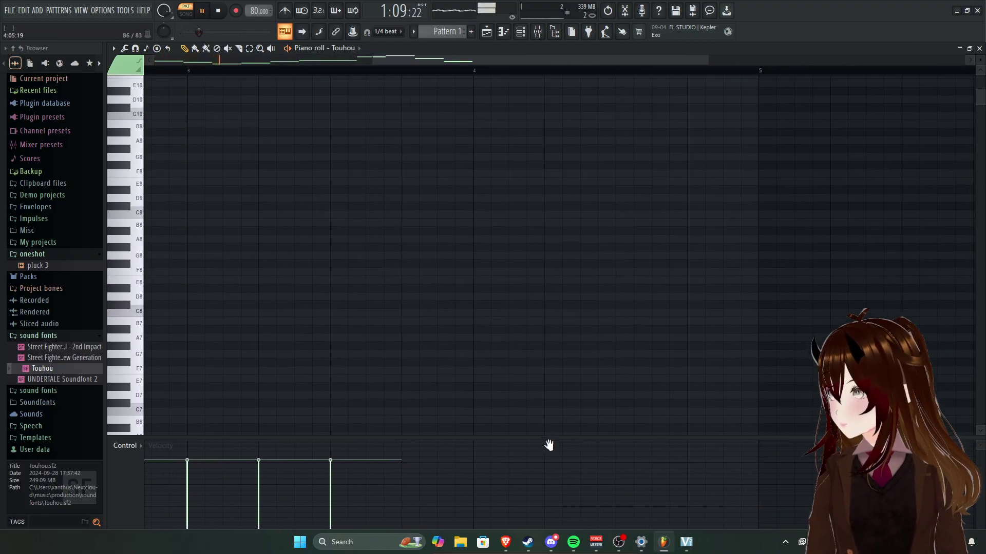
{"action": "left_click_drag", "start_coordinate": [613, 238], "coordinate": [594, 276]}
{"action": "left_click_drag", "start_coordinate": [856, 248], "coordinate": [984, 274]}
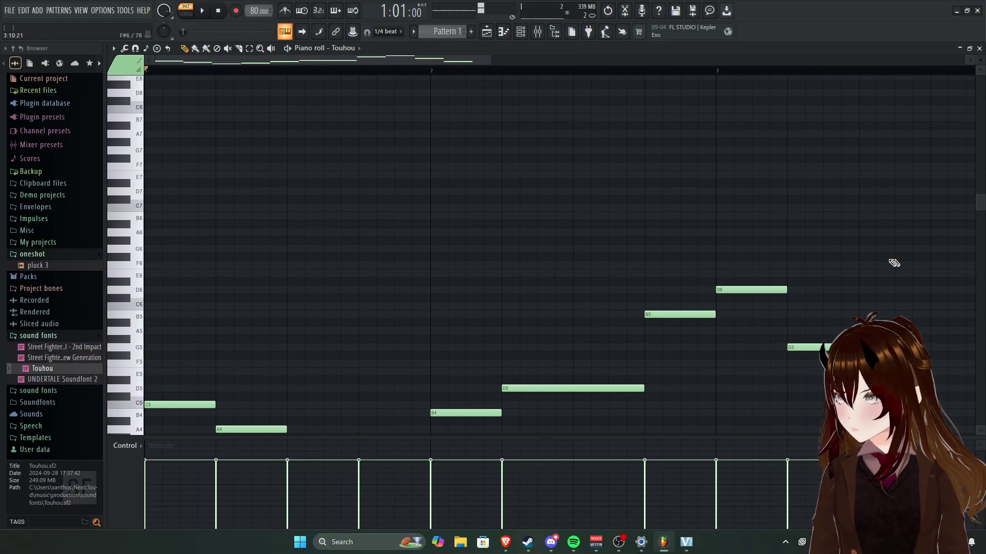
Lengthen the last B4 note in bar 3 to the start of bar 4 and add a G4 note directly after it.
{"action": "left_click_drag", "start_coordinate": [878, 263], "coordinate": [374, 258]}
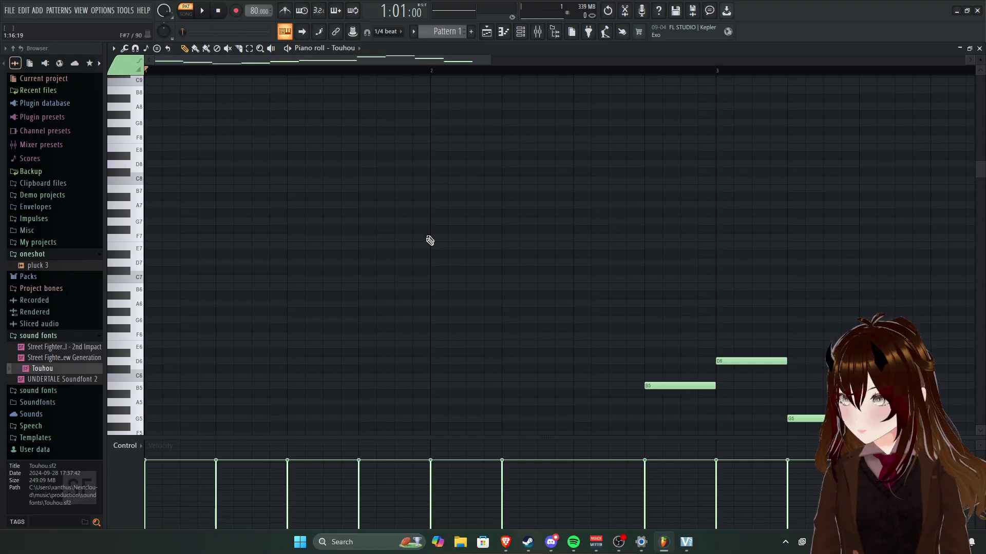
{"action": "left_click_drag", "start_coordinate": [546, 316], "coordinate": [548, 241]}
{"action": "left_click_drag", "start_coordinate": [594, 282], "coordinate": [186, 242]}
{"action": "left_click_drag", "start_coordinate": [583, 264], "coordinate": [495, 249]}
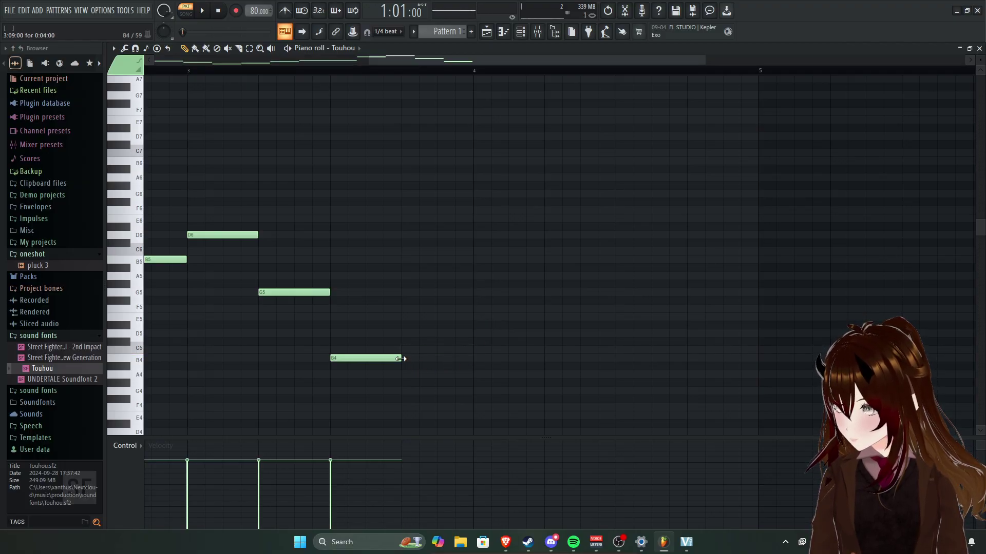
{"action": "mouse_move", "coordinate": [452, 362]}
{"action": "left_mouse_down"}
{"action": "mouse_move", "coordinate": [919, 247]}
{"action": "mouse_move", "coordinate": [433, 282]}
{"action": "mouse_move", "coordinate": [417, 354]}
{"action": "mouse_move", "coordinate": [442, 152]}
{"action": "mouse_move", "coordinate": [454, 141]}
{"action": "left_mouse_up"}
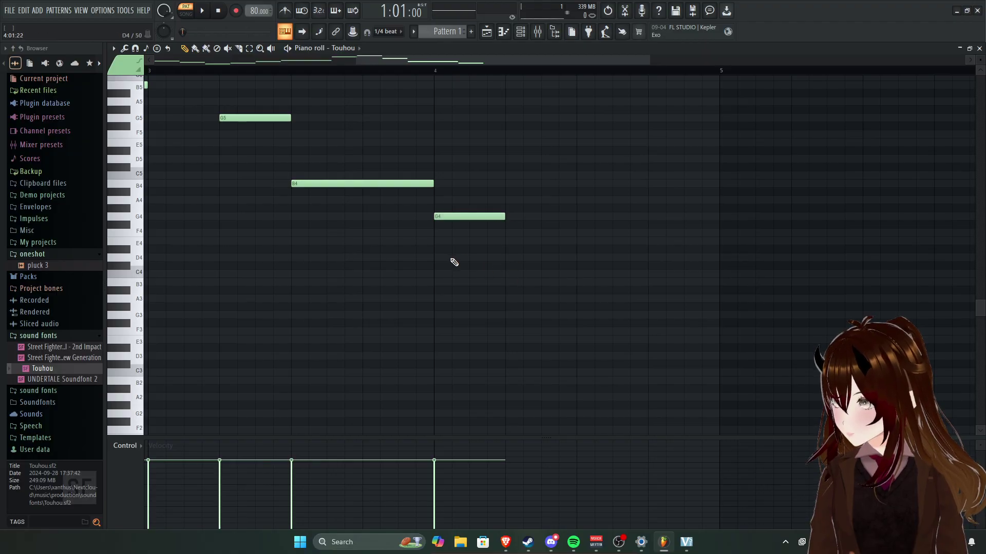
Add a C4 note beneath the G4 at the start of bar 4, plus D4 and B4 notes filling the bar's second half.
{"action": "scroll", "coordinate": [462, 277], "scroll_direction": "right", "scroll_amount": 2}
{"action": "scroll", "coordinate": [462, 277], "scroll_direction": "up", "scroll_amount": 1}
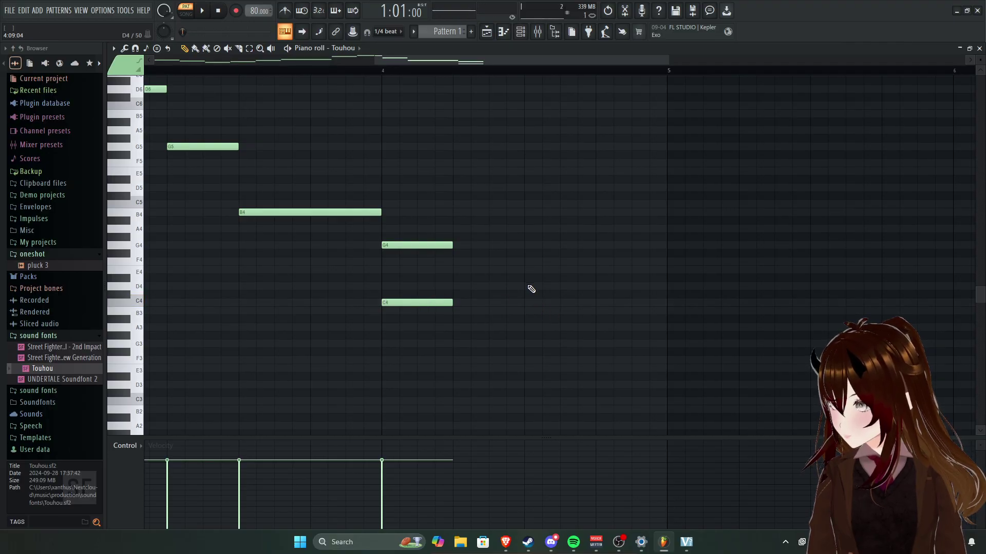
{"action": "scroll", "coordinate": [544, 298], "scroll_direction": "up", "scroll_amount": 2}
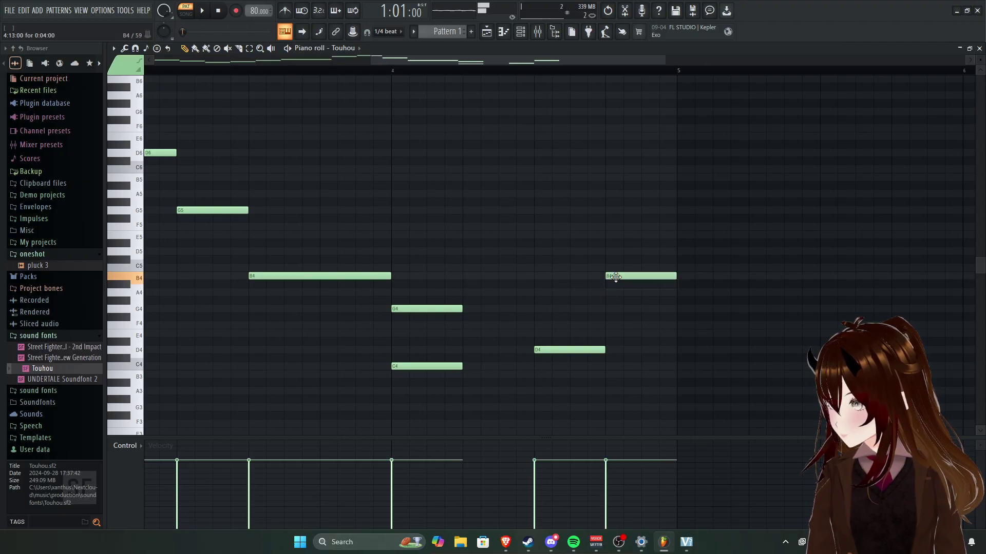
Lower the B5 note before the D6 to A5, playing the melody before and after the change.
{"action": "scroll", "coordinate": [572, 283], "scroll_direction": "left", "scroll_amount": 10}
{"action": "scroll", "coordinate": [661, 282], "scroll_direction": "down", "scroll_amount": 3}
{"action": "scroll", "coordinate": [656, 280], "scroll_direction": "down", "scroll_amount": 2}
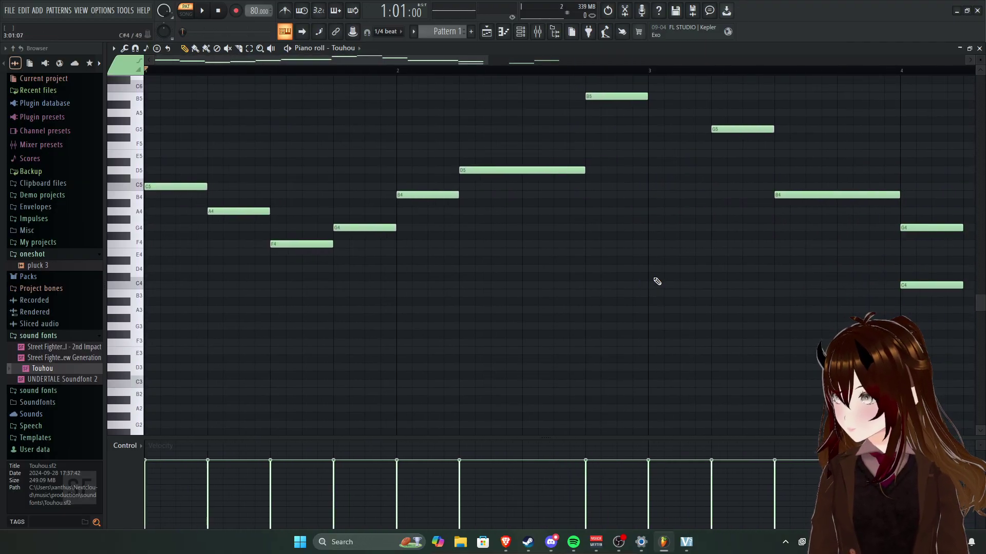
{"action": "scroll", "coordinate": [559, 330], "scroll_direction": "up", "scroll_amount": 4}
{"action": "key", "text": "space"}
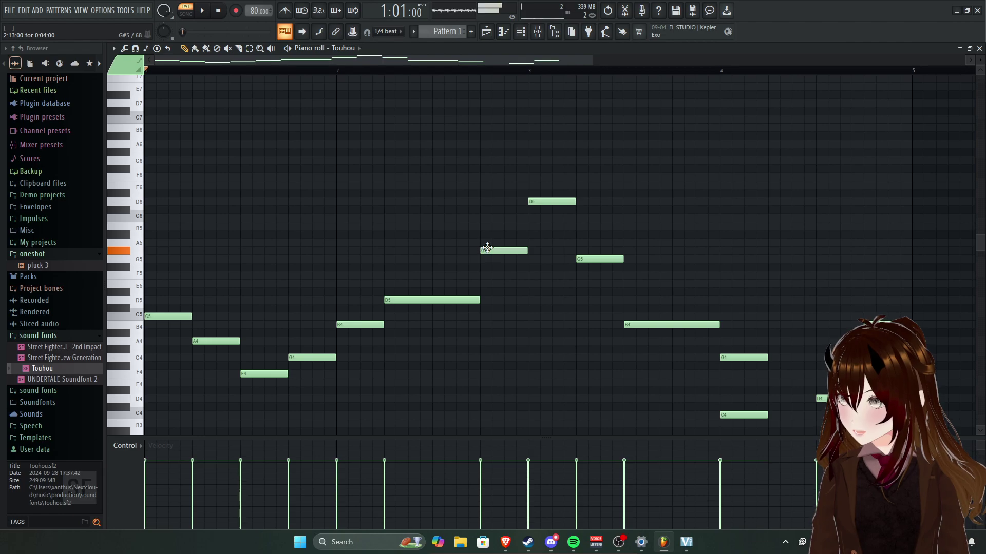
{"action": "key", "text": "space"}
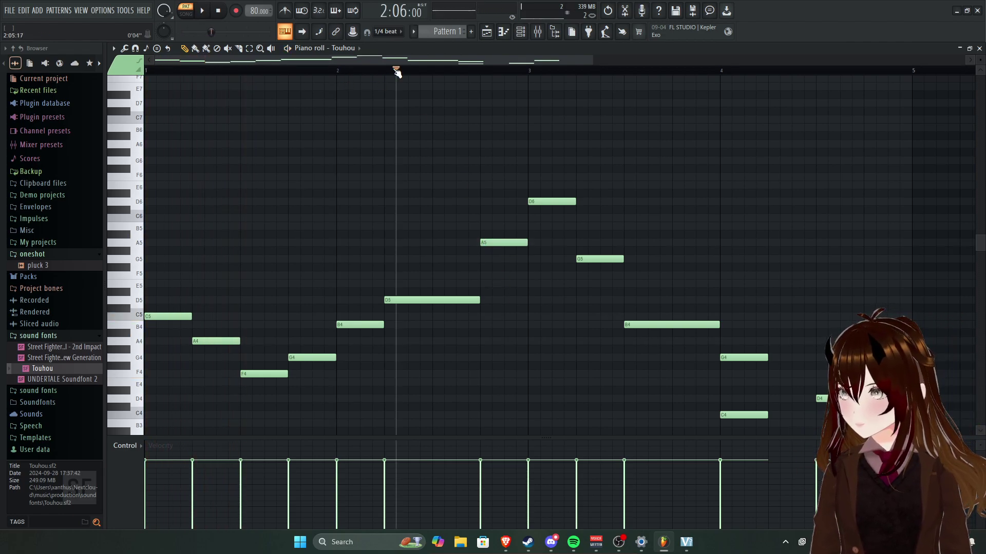
{"action": "key", "text": "space"}
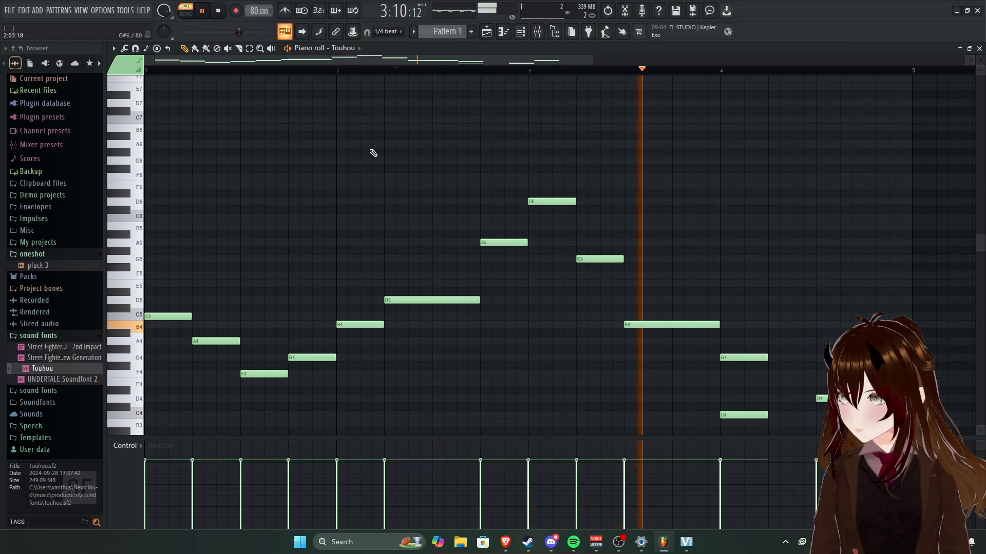
Complete bar 4 with an E4 note before the D4 and an F4 note beneath the last B4, playing the phrase to check them.
{"action": "left_click_drag", "start_coordinate": [700, 229], "coordinate": [615, 214]}
{"action": "key", "text": "space"}
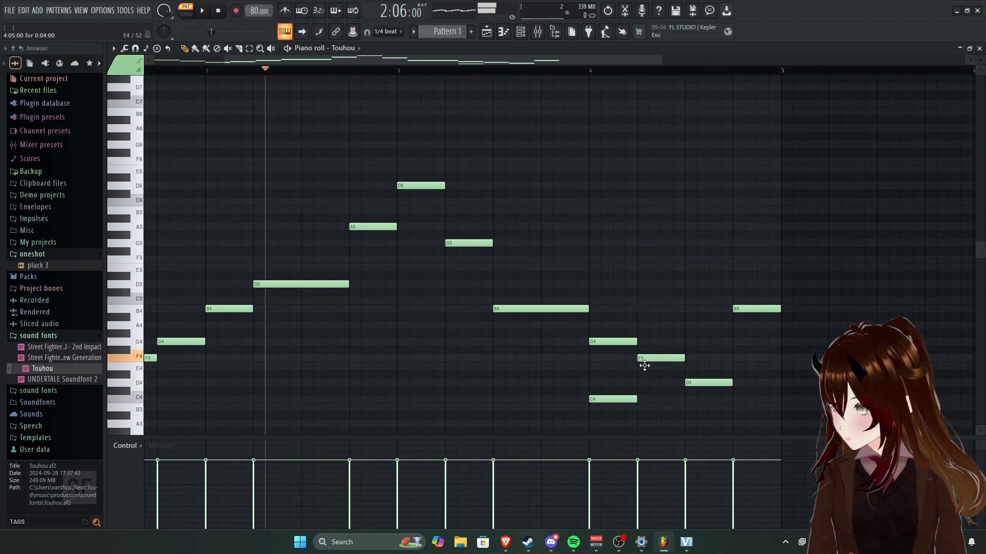
{"action": "key", "text": "space"}
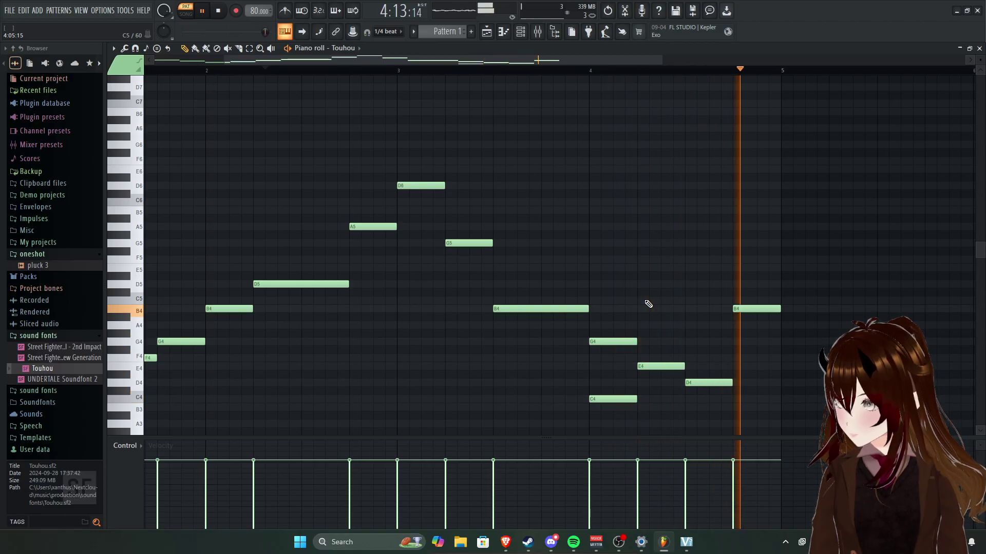
{"action": "left_click", "coordinate": [742, 358]}
{"action": "left_click", "coordinate": [531, 72]}
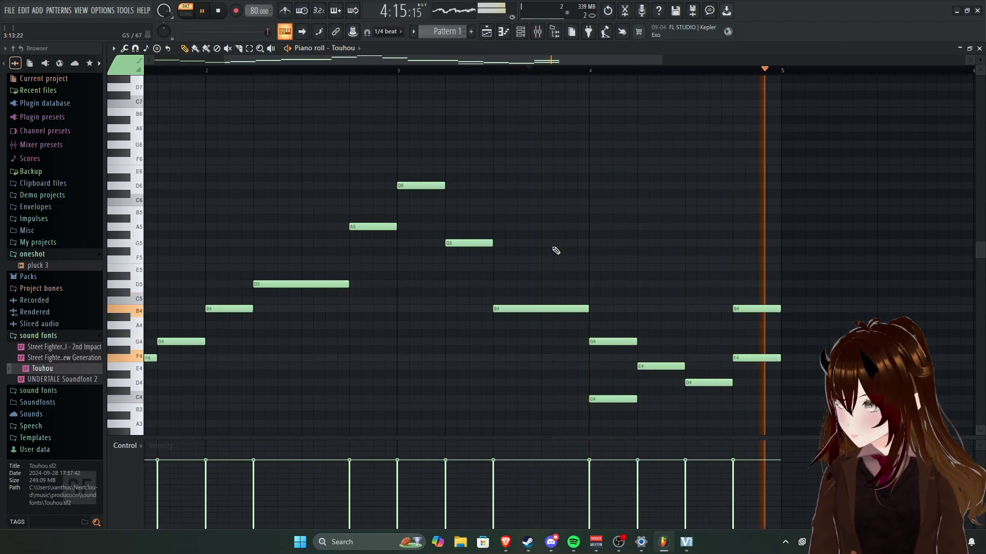
{"action": "scroll", "coordinate": [812, 237], "scroll_direction": "left", "scroll_amount": 3}
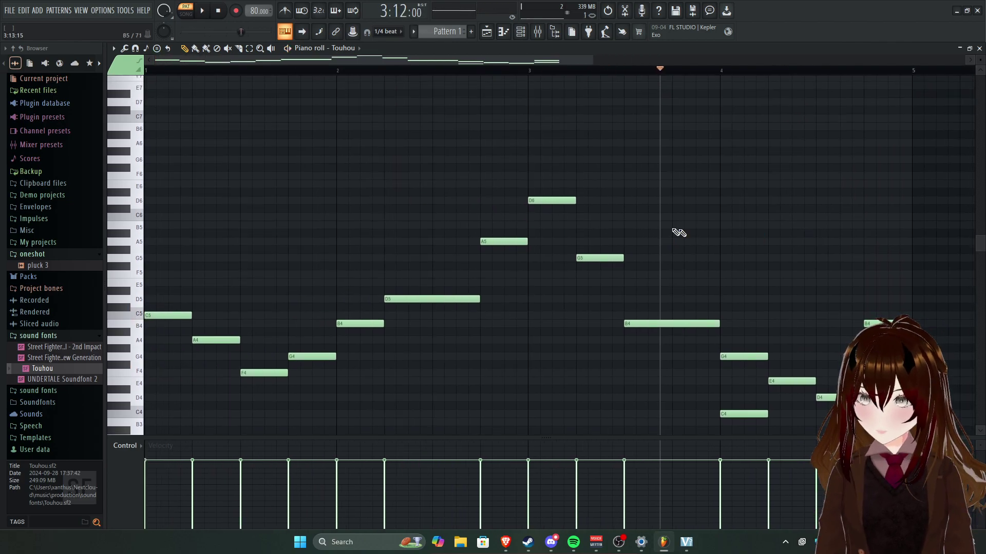
{"action": "scroll", "coordinate": [674, 262], "scroll_direction": "up", "scroll_amount": 3}
{"action": "scroll", "coordinate": [674, 262], "scroll_direction": "down", "scroll_amount": 3}
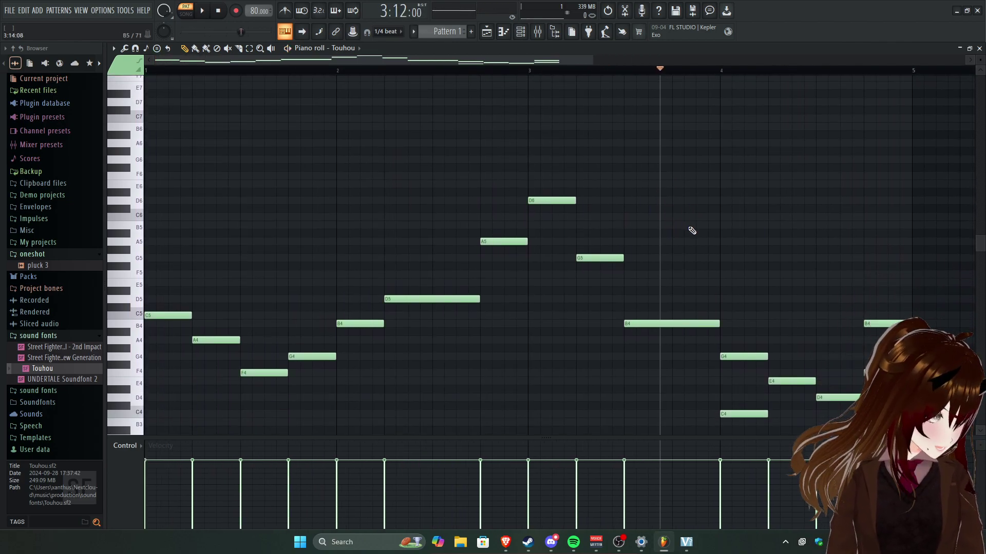
{"action": "scroll", "coordinate": [694, 236], "scroll_direction": "down", "scroll_amount": 3}
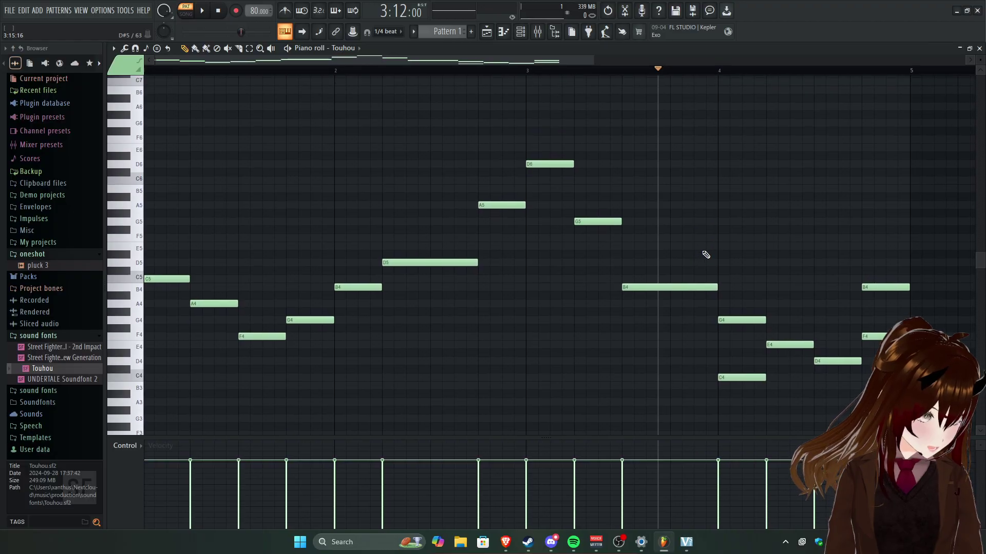
{"action": "scroll", "coordinate": [696, 249], "scroll_direction": "up", "scroll_amount": 1}
{"action": "scroll", "coordinate": [682, 249], "scroll_direction": "down", "scroll_amount": 1}
{"action": "scroll", "coordinate": [644, 266], "scroll_direction": "up", "scroll_amount": 9}
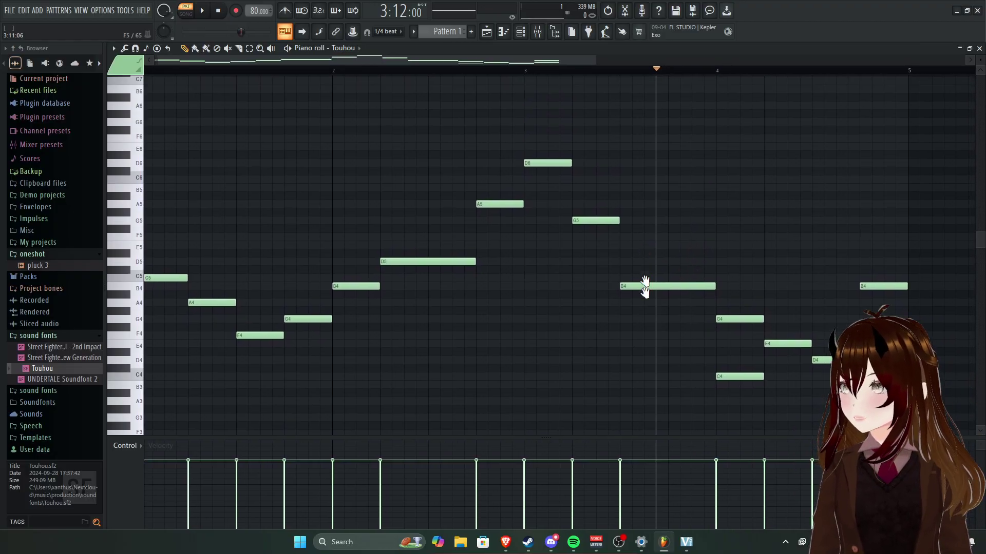
{"action": "scroll", "coordinate": [644, 351], "scroll_direction": "down", "scroll_amount": 12}
{"action": "scroll", "coordinate": [720, 183], "scroll_direction": "up", "scroll_amount": 3}
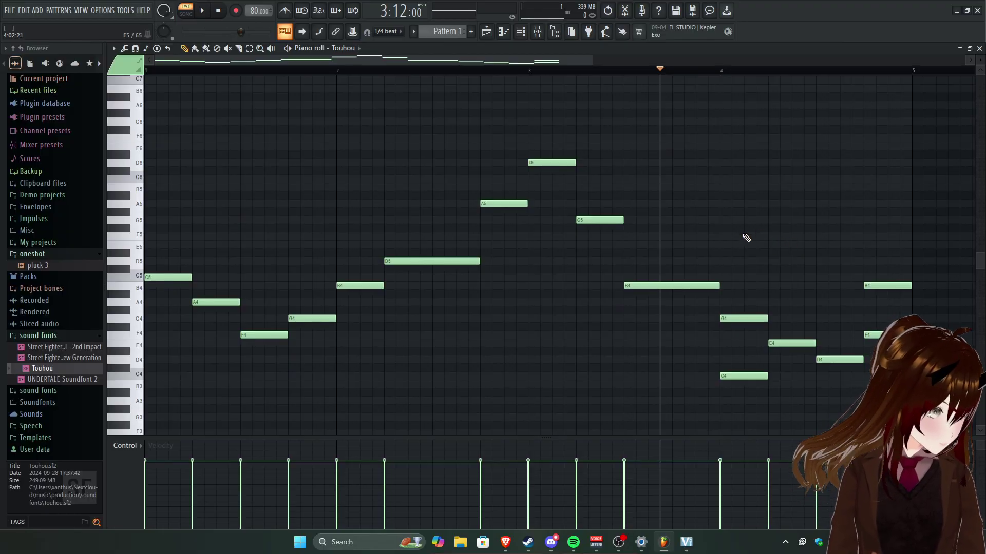
{"action": "scroll", "coordinate": [667, 210], "scroll_direction": "up", "scroll_amount": 1}
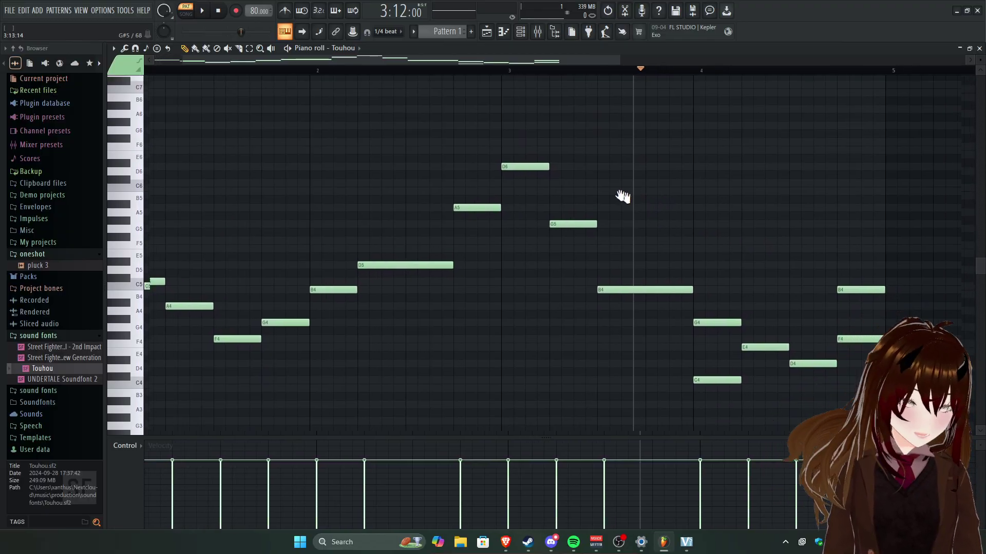
{"action": "scroll", "coordinate": [744, 215], "scroll_direction": "down", "scroll_amount": 1}
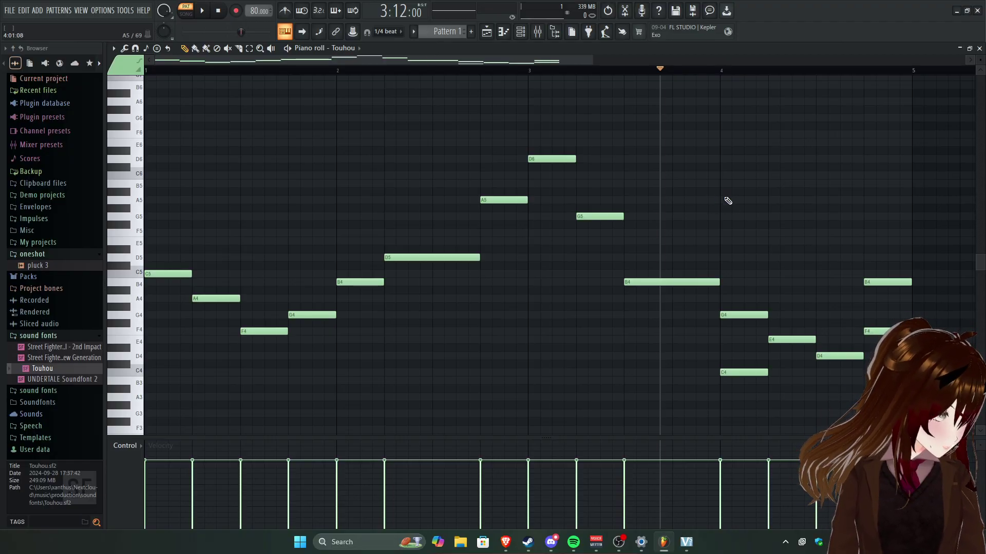
Add an E4 note beneath the B4 at the start of bar 2, playing the melody before and after.
{"action": "key", "text": "space"}
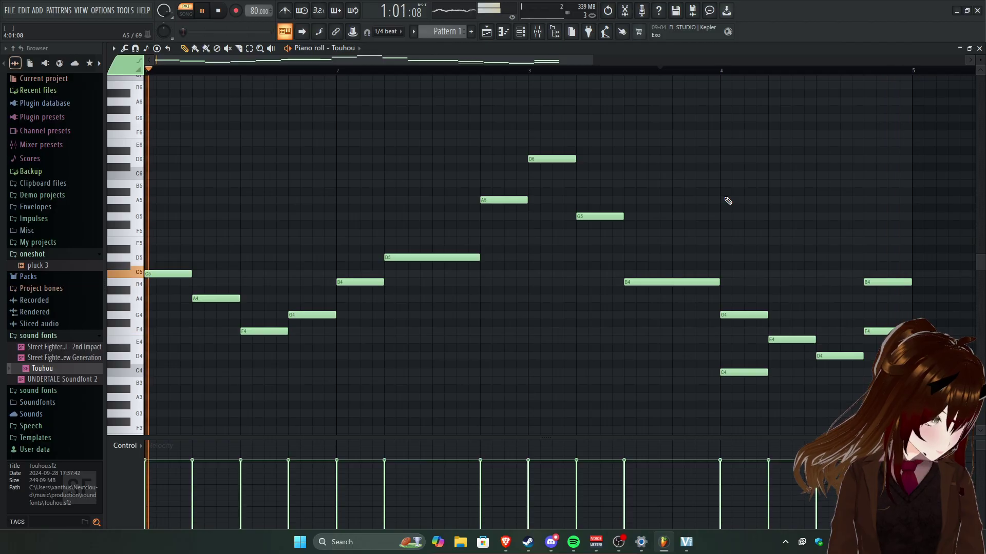
{"action": "left_click", "coordinate": [339, 341]}
{"action": "scroll", "coordinate": [485, 277], "scroll_direction": "up", "scroll_amount": 2}
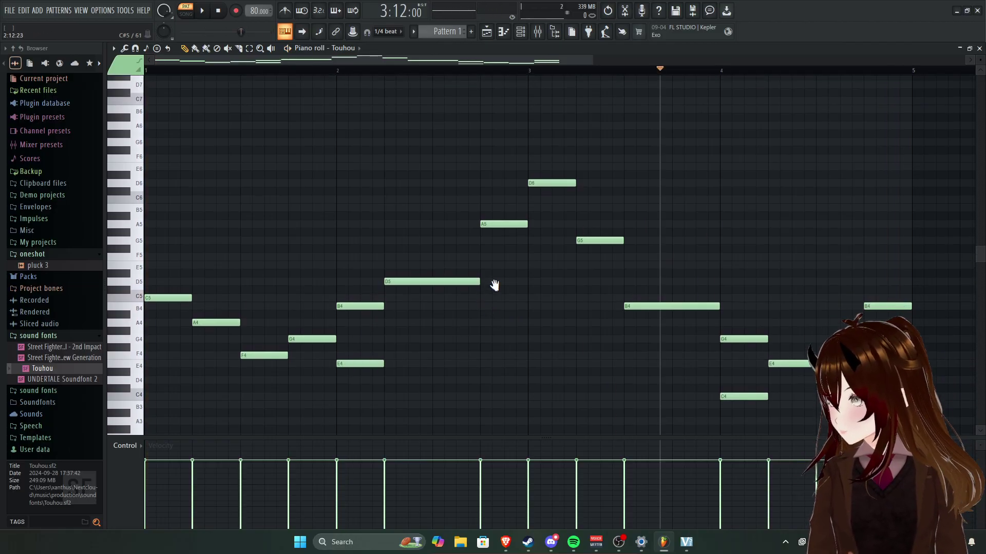
{"action": "scroll", "coordinate": [485, 290], "scroll_direction": "down", "scroll_amount": 1}
{"action": "key", "text": "space"}
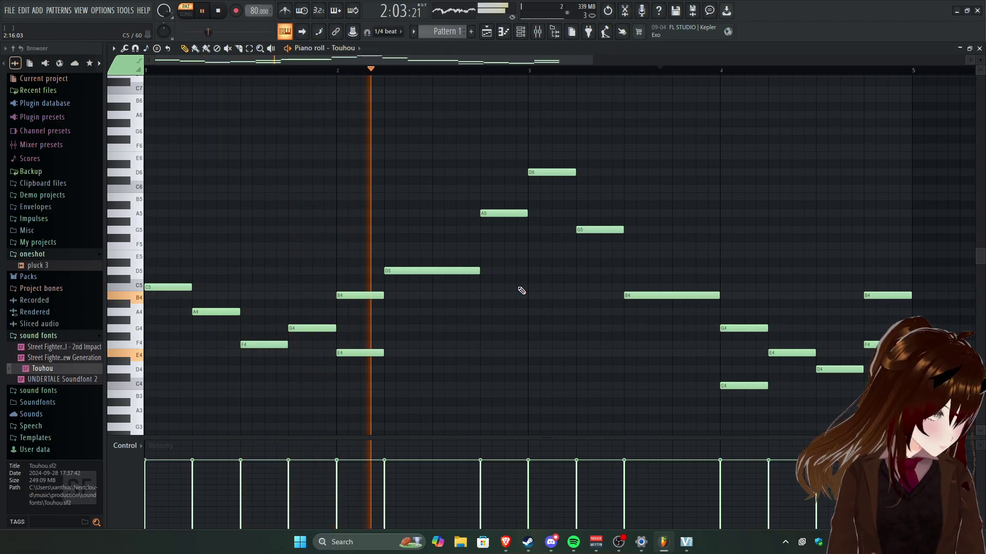
{"action": "key", "text": "space"}
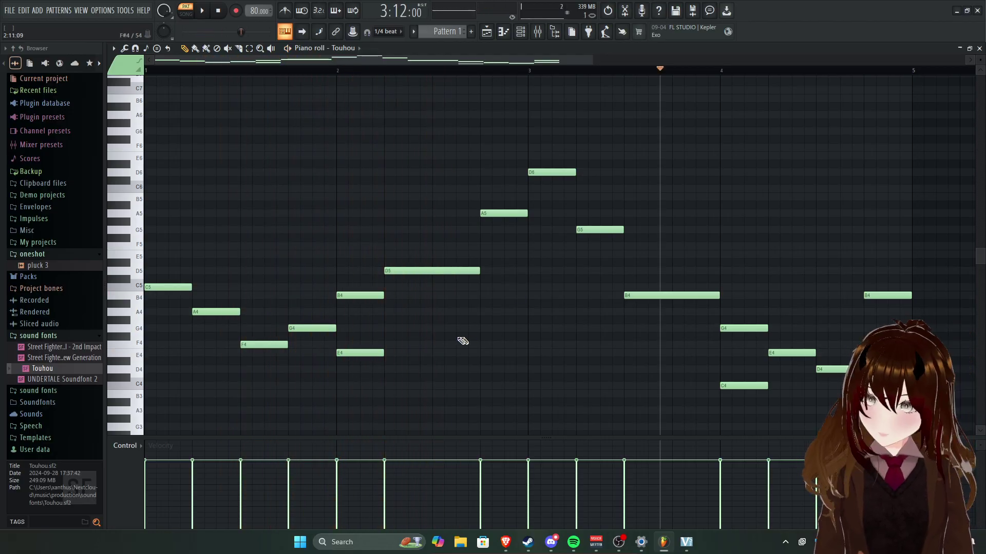
Try raising the new harmony note at the start of bar 2 to G5, playing the melody from late in bar 1.
{"action": "left_click_drag", "start_coordinate": [357, 351], "coordinate": [368, 228]}
{"action": "key", "text": "space"}
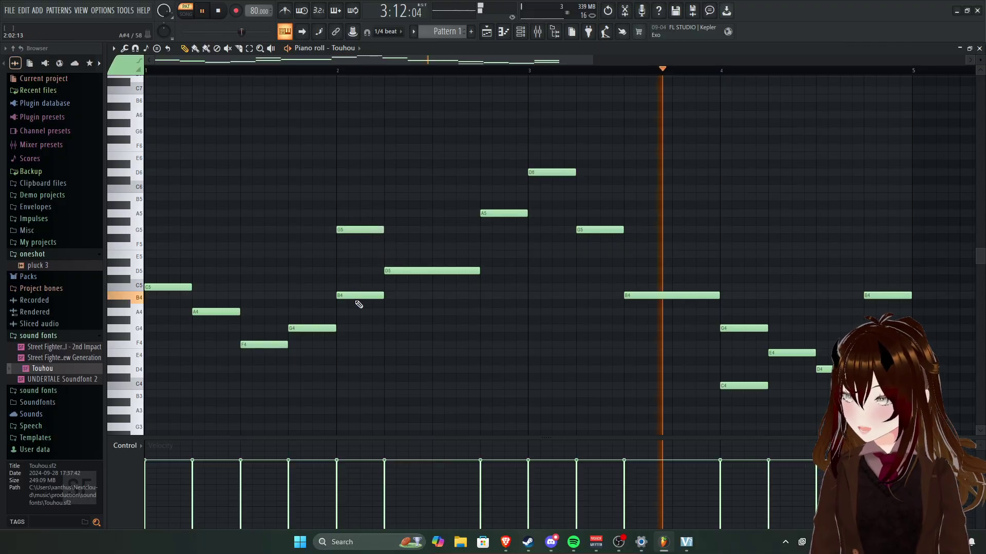
{"action": "key", "text": "space"}
{"action": "left_click", "coordinate": [252, 69]}
{"action": "key", "text": "space"}
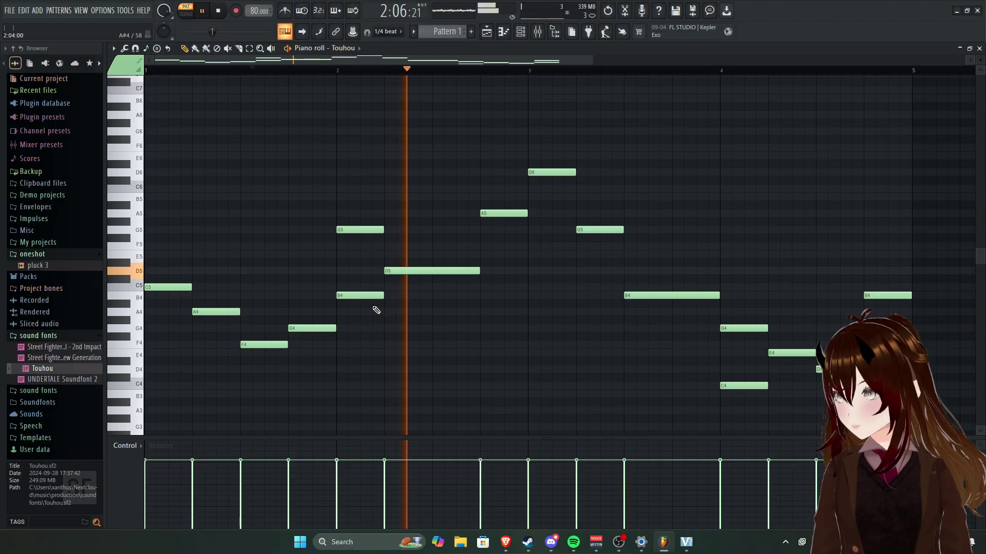
{"action": "key", "text": "space"}
Place the harmony note above the B4 at the start of bar 2 on E5 and play the melody to check it.
{"action": "left_click_drag", "start_coordinate": [354, 244], "coordinate": [352, 255]}
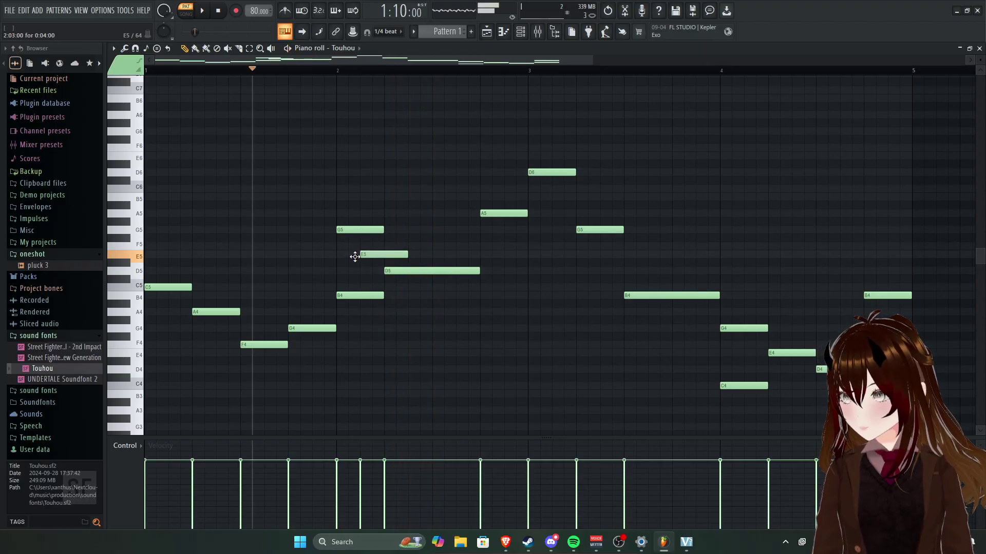
{"action": "key", "text": "space"}
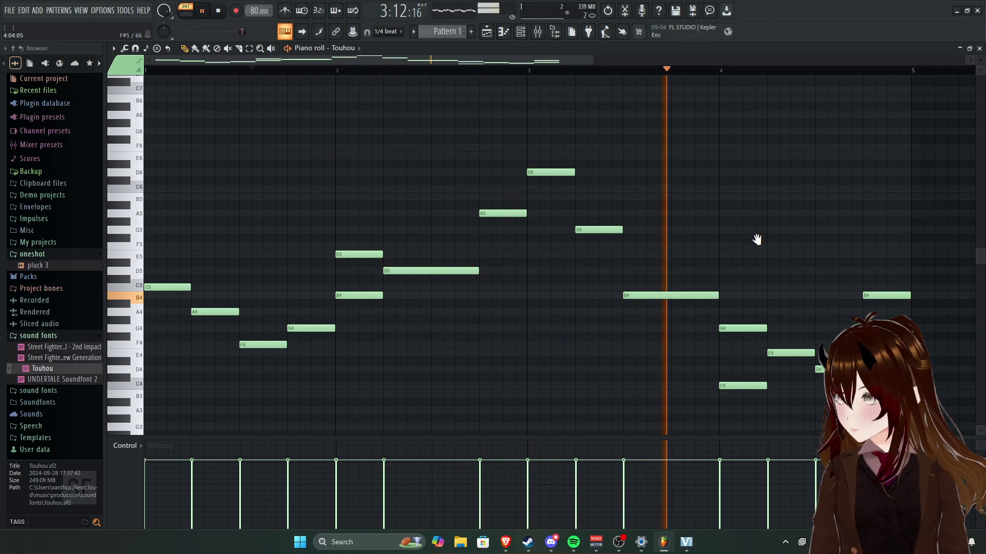
{"action": "left_click_drag", "start_coordinate": [755, 238], "coordinate": [671, 229]}
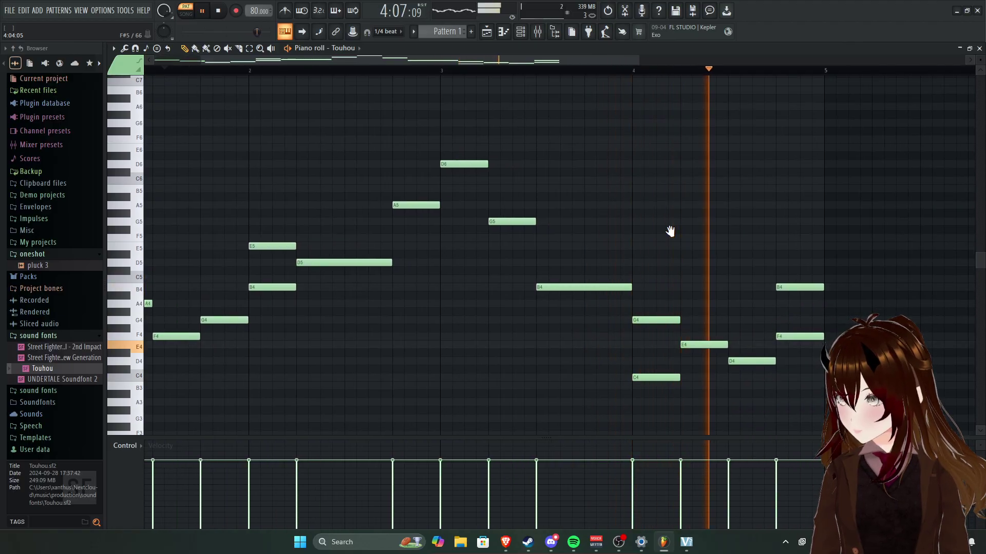
{"action": "left_click_drag", "start_coordinate": [671, 233], "coordinate": [790, 241]}
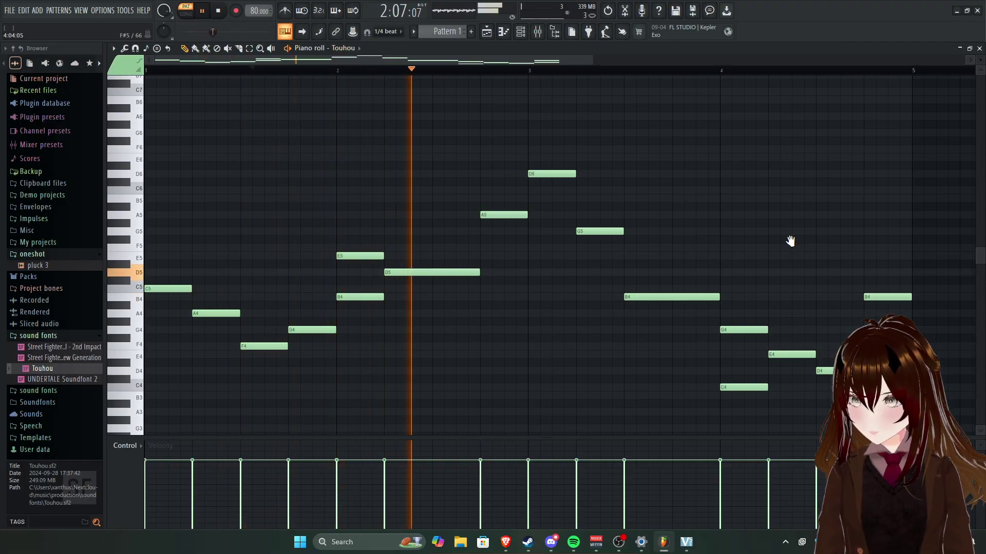
{"action": "key", "text": "space"}
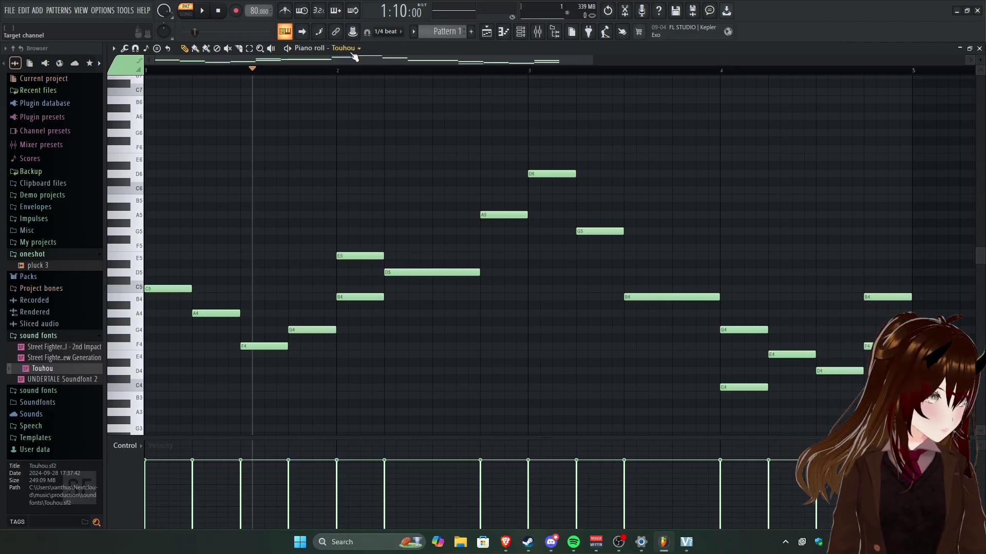
{"action": "left_click_drag", "start_coordinate": [407, 148], "coordinate": [464, 346]}
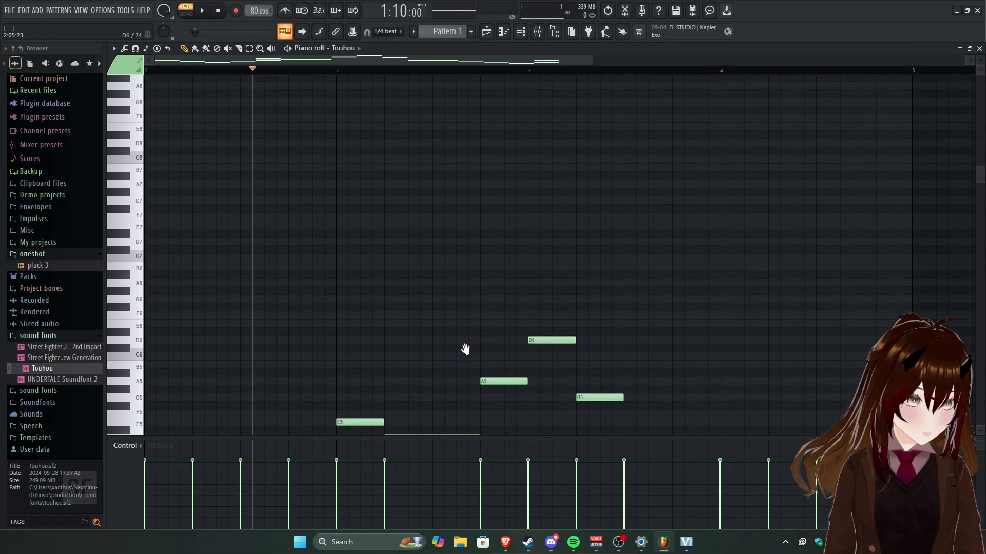
{"action": "scroll", "coordinate": [497, 198], "scroll_direction": "down", "scroll_amount": 4}
{"action": "scroll", "coordinate": [506, 170], "scroll_direction": "down", "scroll_amount": 1}
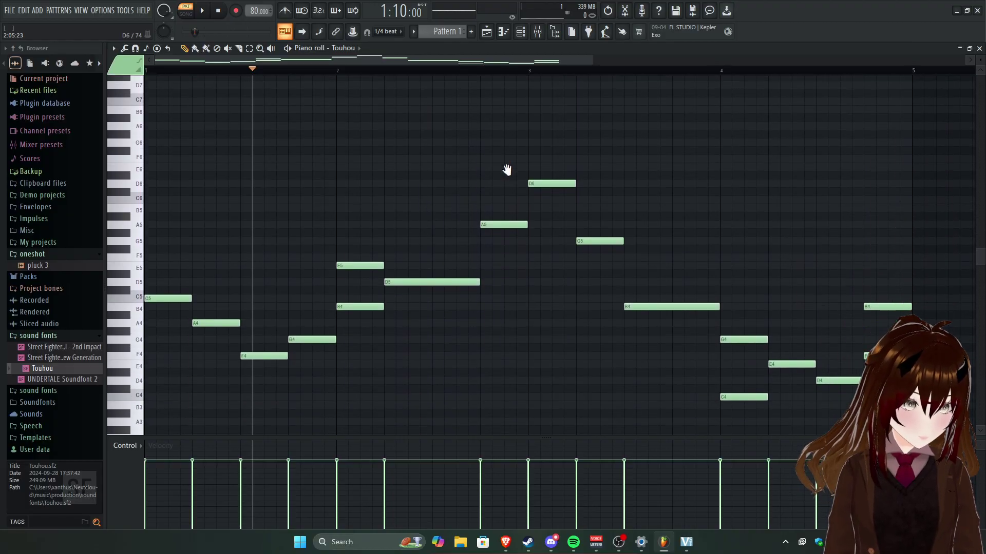
{"action": "left_click_drag", "start_coordinate": [507, 167], "coordinate": [521, 134]}
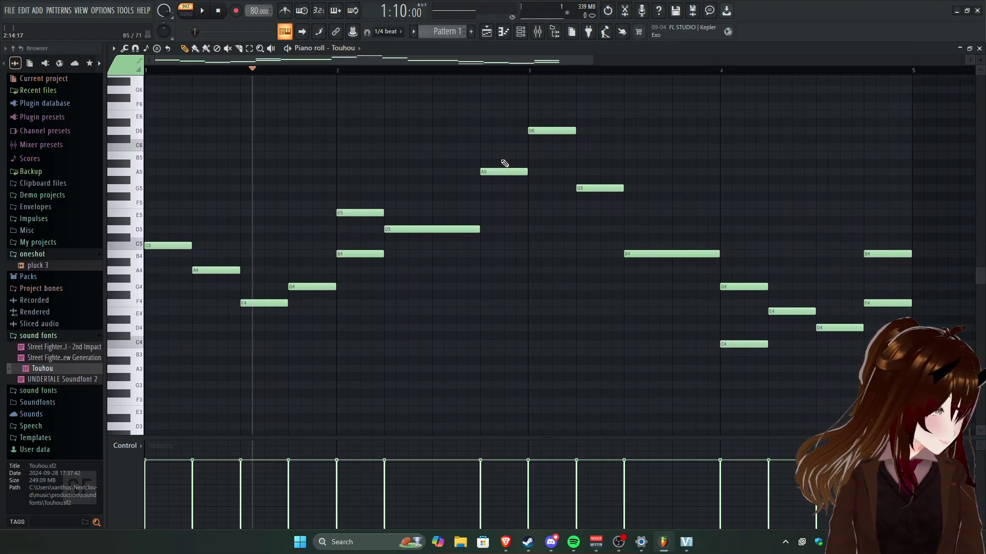
{"action": "left_click_drag", "start_coordinate": [504, 174], "coordinate": [504, 154]}
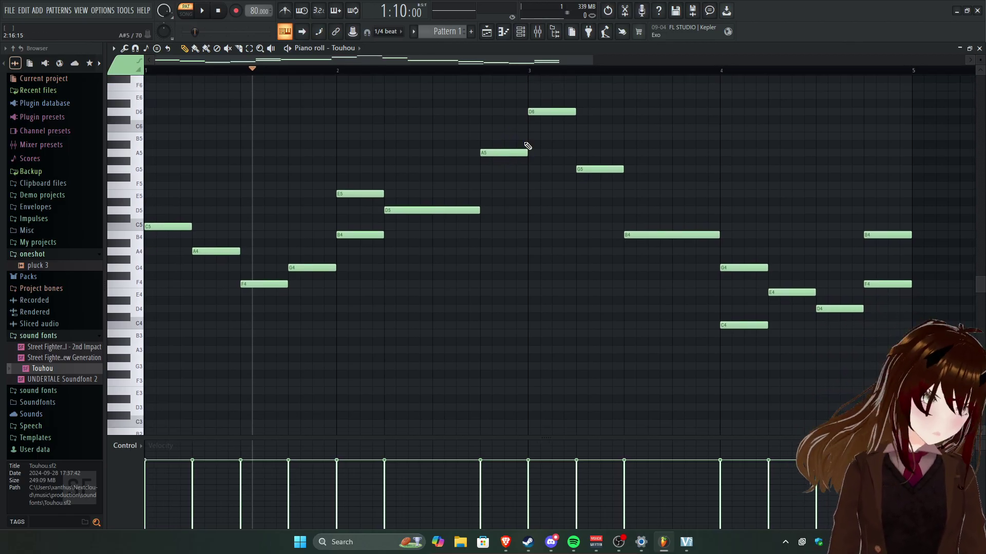
Open the channel rack and add a FLEX channel below Touhou.
{"action": "left_click", "coordinate": [520, 32]}
{"action": "left_click", "coordinate": [302, 158]}
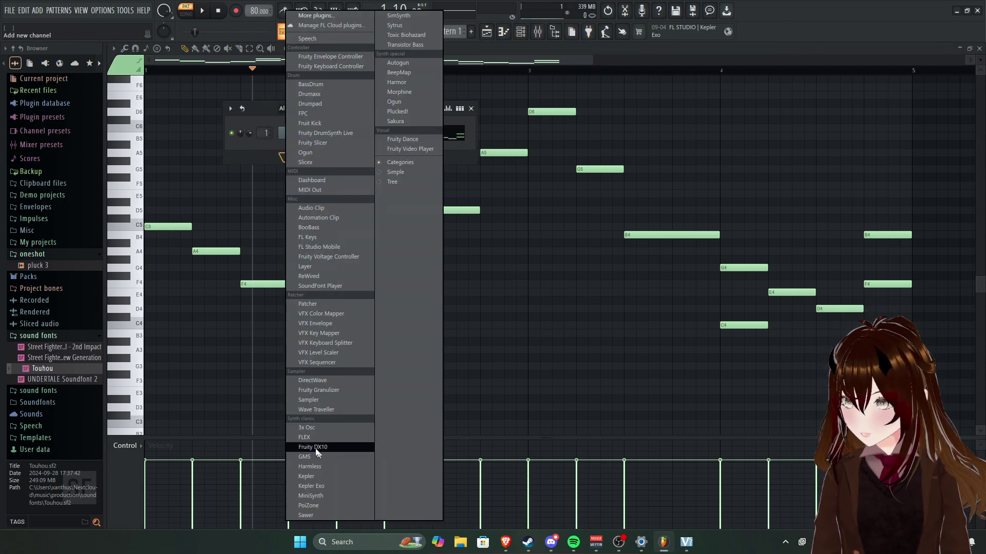
{"action": "left_click", "coordinate": [339, 153]}
{"action": "left_click", "coordinate": [302, 158]}
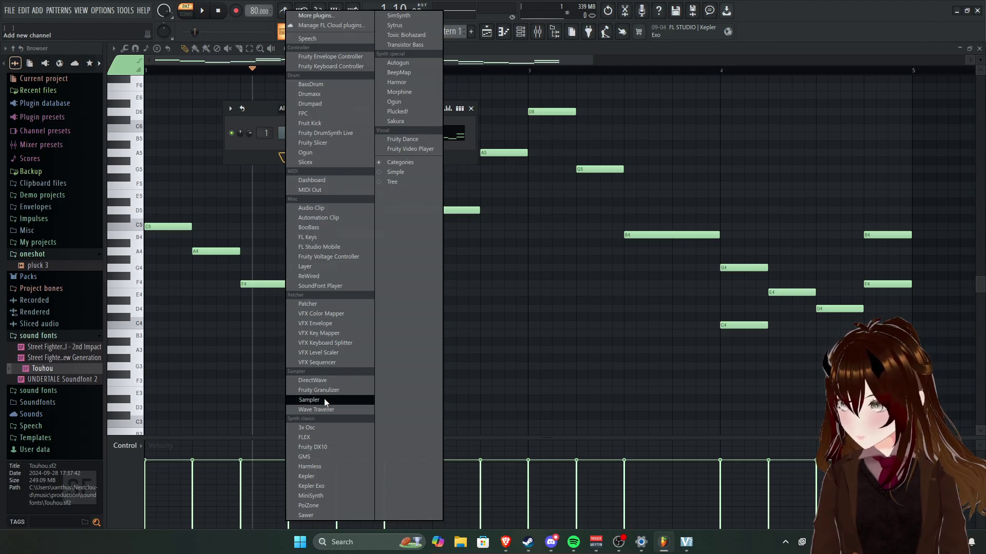
{"action": "left_click", "coordinate": [326, 438]}
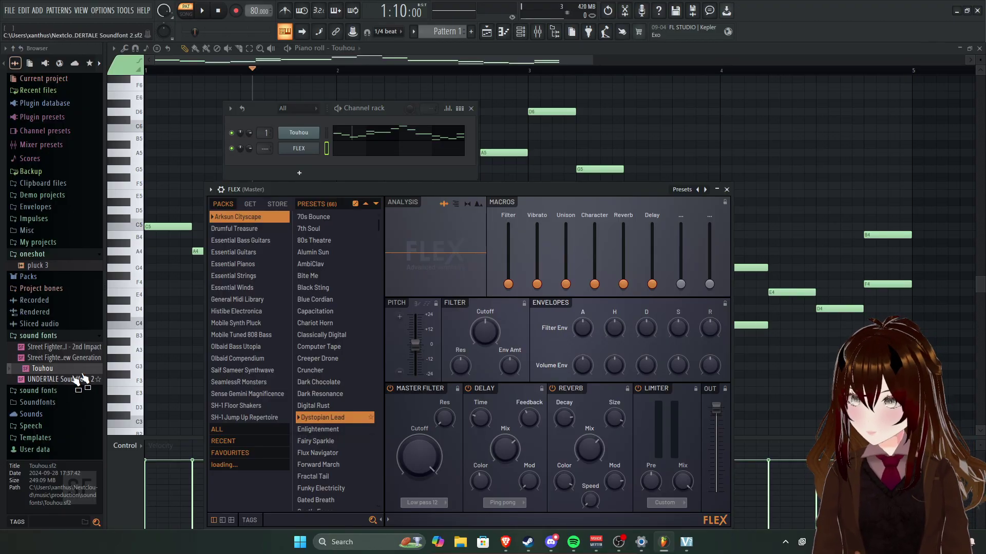
Load UNDERTALE Soundfont 2 onto the FLEX channel with the 031 Piano patch, and close the soundfont player and channel rack.
{"action": "left_click", "coordinate": [726, 190]}
{"action": "left_click_drag", "start_coordinate": [52, 379], "coordinate": [299, 146]}
{"action": "left_click", "coordinate": [269, 209]}
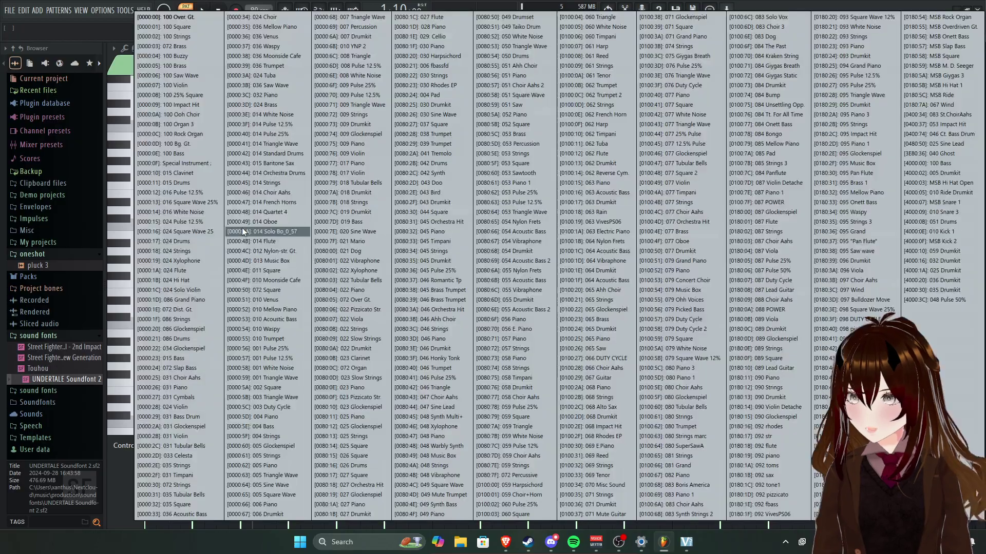
{"action": "left_click", "coordinate": [183, 388]}
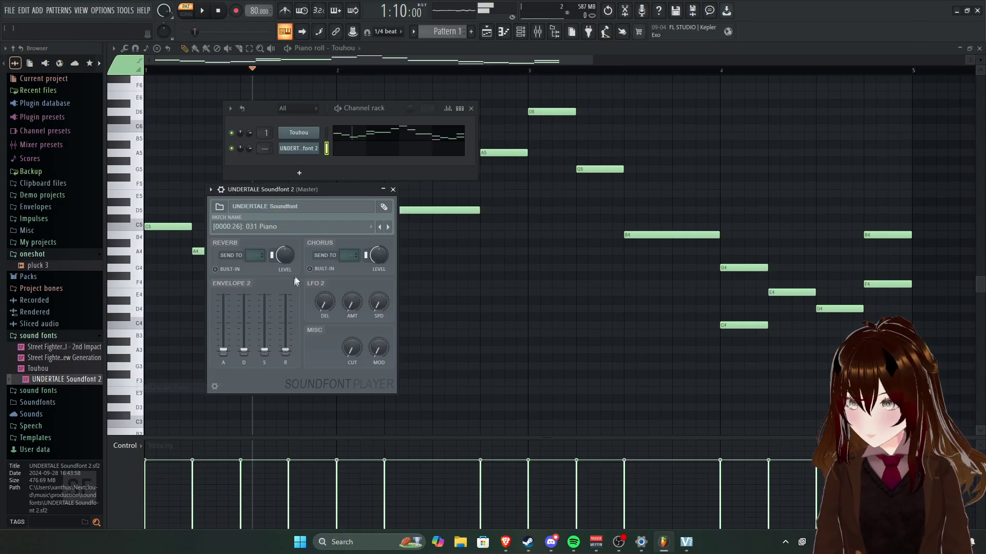
{"action": "left_click", "coordinate": [393, 190]}
{"action": "left_click", "coordinate": [471, 109]}
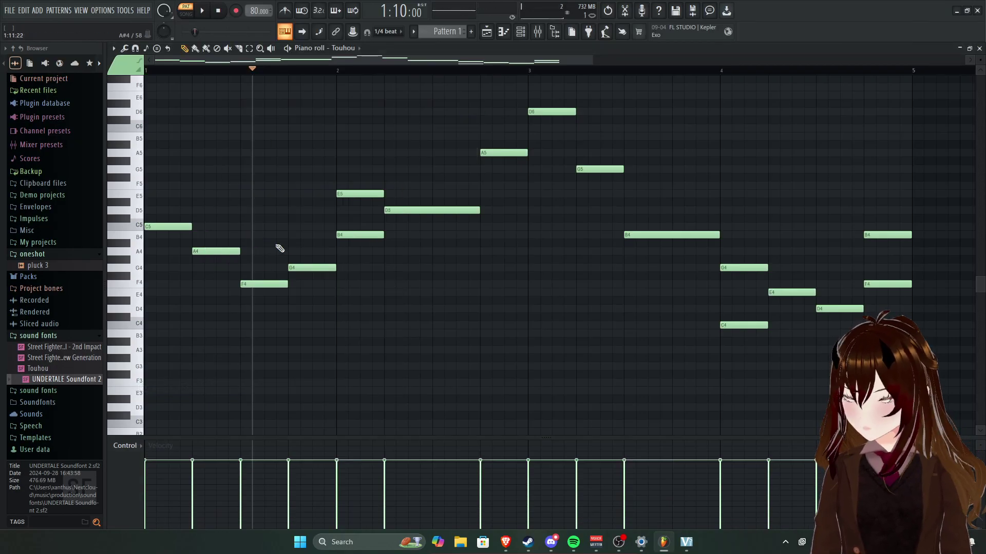
Switch the piano roll to the UNDERTALE Soundfont 2 channel and show its lower octaves.
{"action": "scroll", "coordinate": [433, 227], "scroll_direction": "down", "scroll_amount": 2}
{"action": "left_click", "coordinate": [363, 50]}
{"action": "left_click", "coordinate": [351, 96]}
{"action": "scroll", "coordinate": [409, 149], "scroll_direction": "down", "scroll_amount": 3}
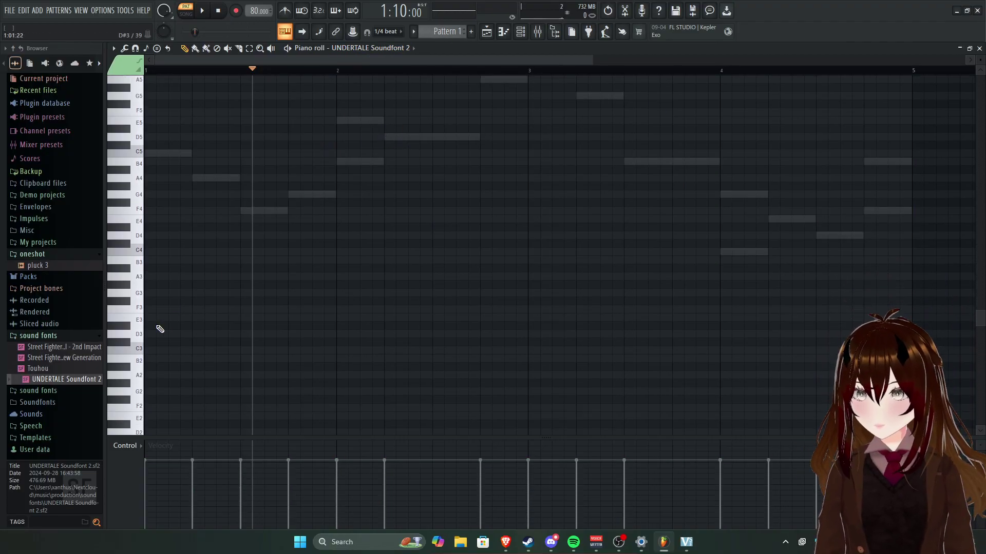
Try a piano note in bar 1 at E4 and C4 with playback from the pattern start, and delete it.
{"action": "left_click", "coordinate": [147, 300]}
{"action": "key", "text": "space"}
{"action": "mouse_move", "coordinate": [252, 68]}
{"action": "left_mouse_down"}
{"action": "mouse_move", "coordinate": [217, 77]}
{"action": "mouse_move", "coordinate": [104, 68]}
{"action": "left_mouse_up"}
{"action": "key", "text": "space"}
{"action": "left_click_drag", "start_coordinate": [157, 302], "coordinate": [164, 216]}
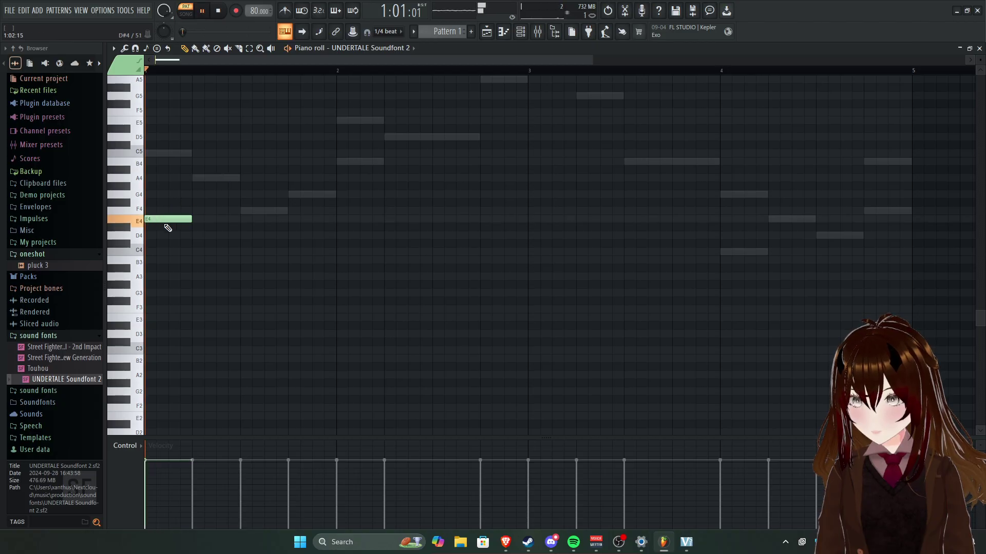
{"action": "left_click_drag", "start_coordinate": [166, 221], "coordinate": [203, 249]}
{"action": "key", "text": "space"}
{"action": "key", "text": "space"}
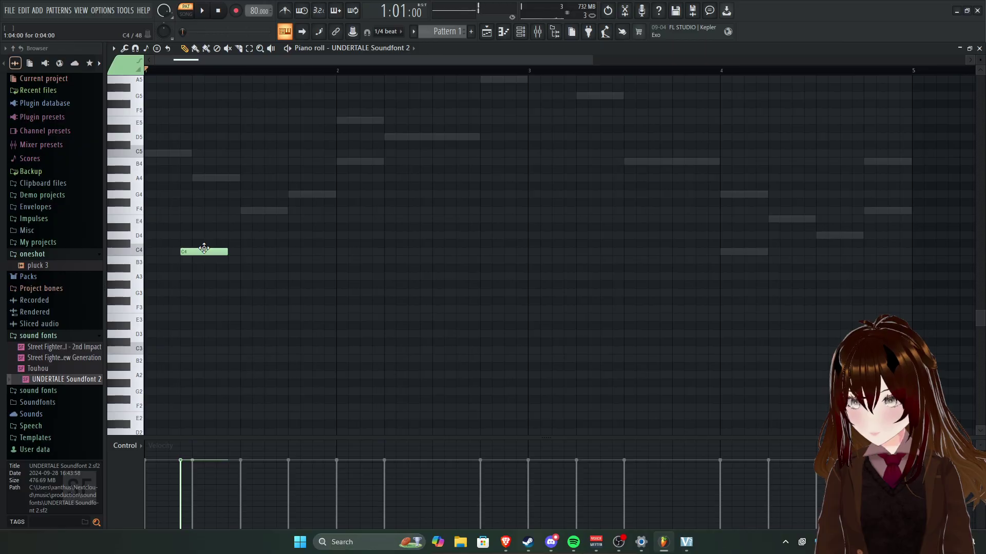
{"action": "right_click", "coordinate": [203, 249]}
Try an A5 piano note around beat two of bar 1, shifting it to step 7 and playing it against the melody.
{"action": "scroll", "coordinate": [255, 345], "scroll_direction": "up", "scroll_amount": 6}
{"action": "scroll", "coordinate": [279, 305], "scroll_direction": "up", "scroll_amount": 3}
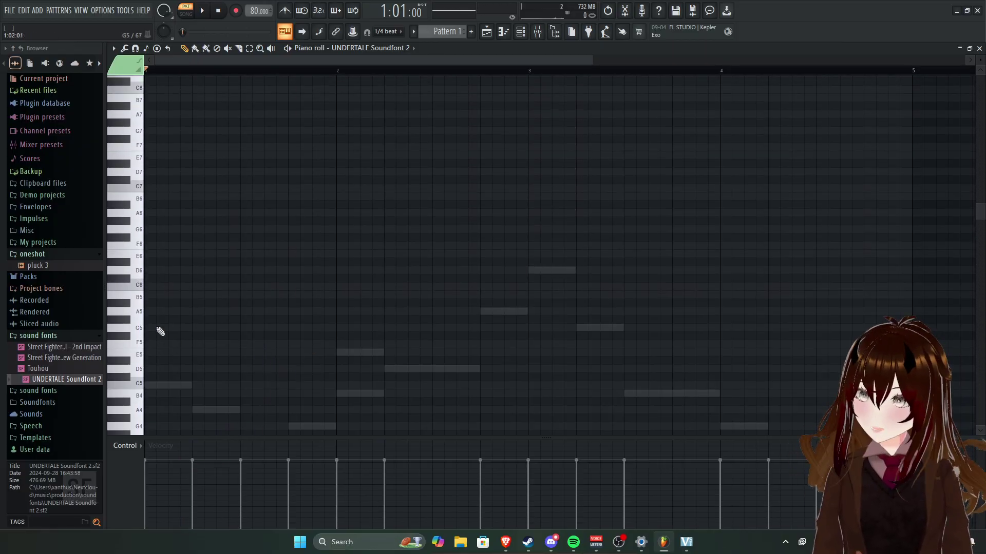
{"action": "left_click", "coordinate": [189, 311]}
{"action": "left_click_drag", "start_coordinate": [193, 312], "coordinate": [197, 310]}
{"action": "key", "text": "space"}
{"action": "key", "text": "space"}
{"action": "key", "text": "space"}
{"action": "scroll", "coordinate": [308, 267], "scroll_direction": "down", "scroll_amount": 2}
{"action": "key", "text": "space"}
{"action": "scroll", "coordinate": [298, 262], "scroll_direction": "up", "scroll_amount": 3}
{"action": "left_click_drag", "start_coordinate": [217, 344], "coordinate": [241, 344]}
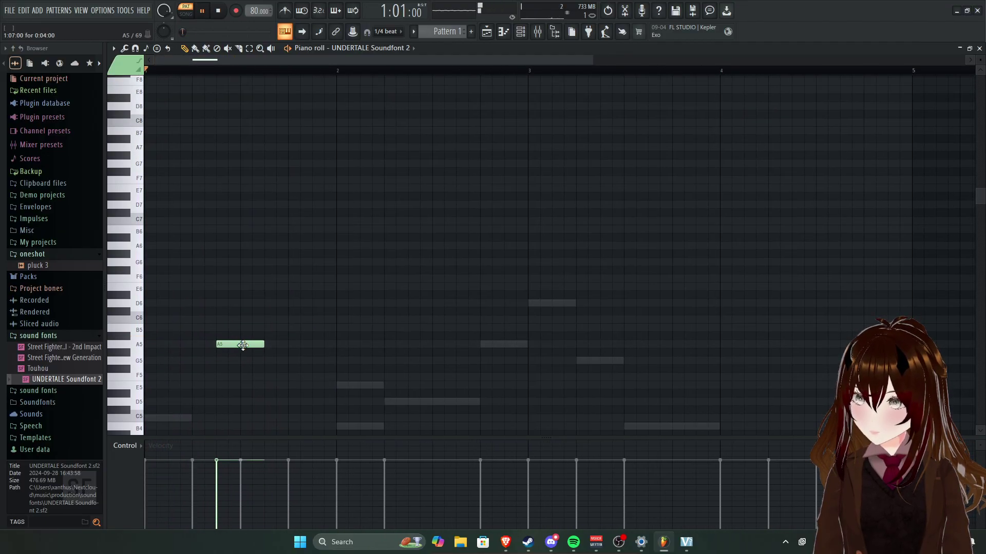
{"action": "key", "text": "space"}
{"action": "scroll", "coordinate": [379, 237], "scroll_direction": "down", "scroll_amount": 3}
{"action": "key", "text": "space"}
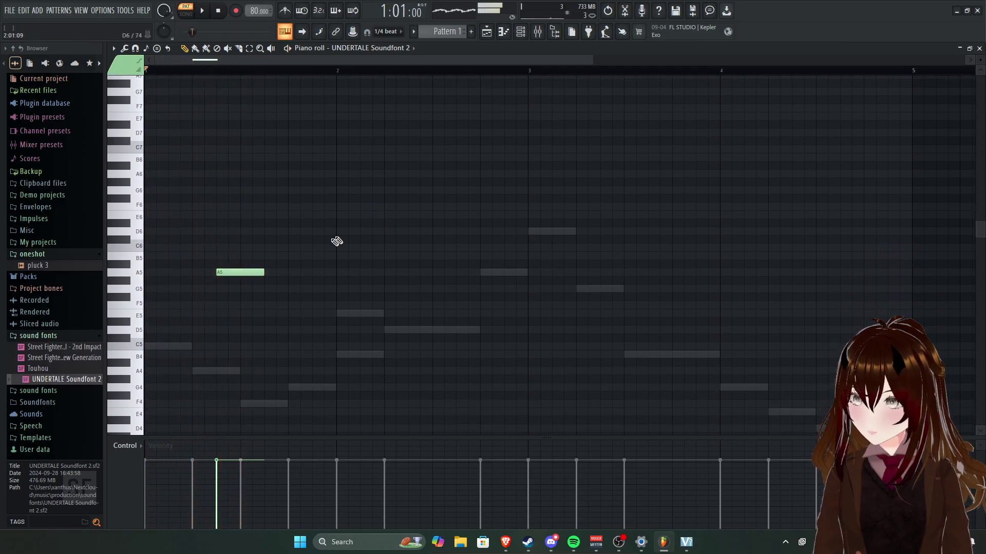
Move the A5 piano note to step 6 of bar 1, play it, and delete the trial notes.
{"action": "left_click_drag", "start_coordinate": [221, 272], "coordinate": [209, 273]}
{"action": "key", "text": "space"}
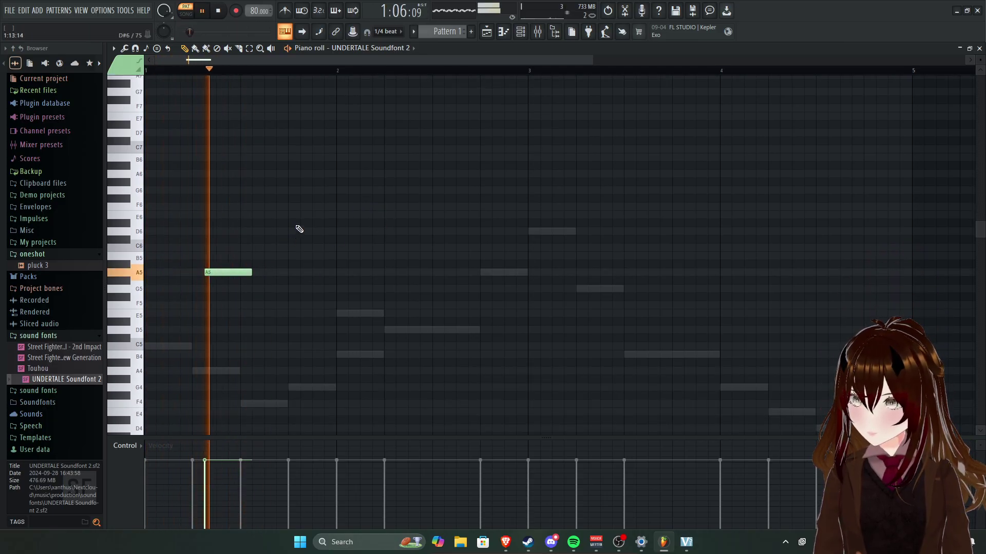
{"action": "key", "text": "space"}
{"action": "left_click", "coordinate": [241, 281]}
{"action": "right_click", "coordinate": [245, 281]}
{"action": "right_click", "coordinate": [210, 272]}
{"action": "scroll", "coordinate": [286, 330], "scroll_direction": "up", "scroll_amount": 4}
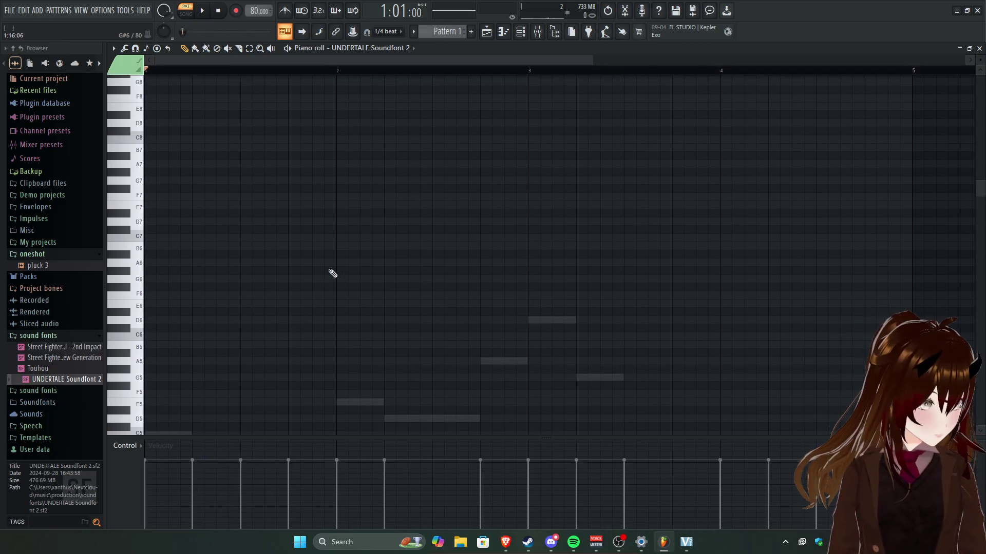
{"action": "scroll", "coordinate": [467, 337], "scroll_direction": "down", "scroll_amount": 8}
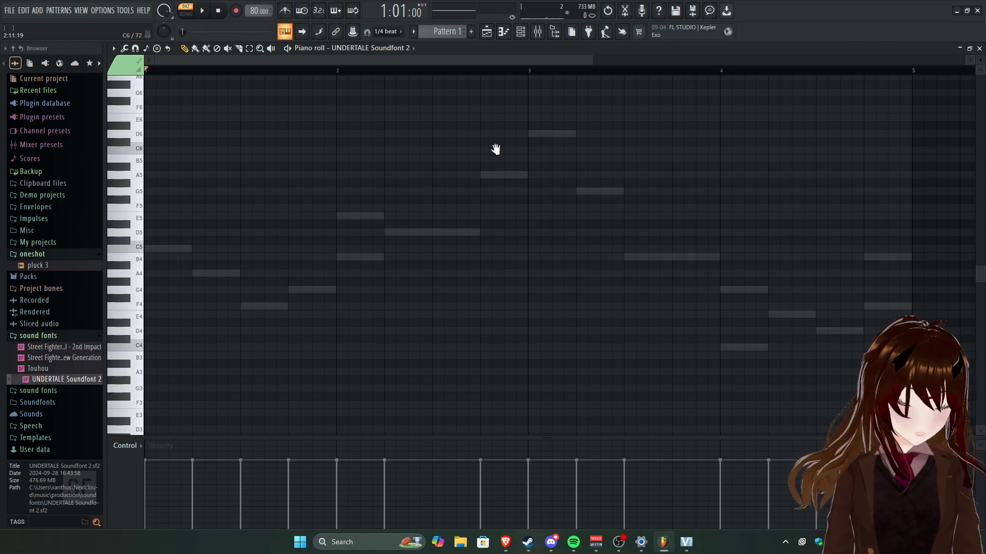
Change the UNDERTALE Soundfont 2 channel's patch to 100 Strings and close the channel's settings and the Channel rack.
{"action": "left_click_drag", "start_coordinate": [495, 148], "coordinate": [502, 178]}
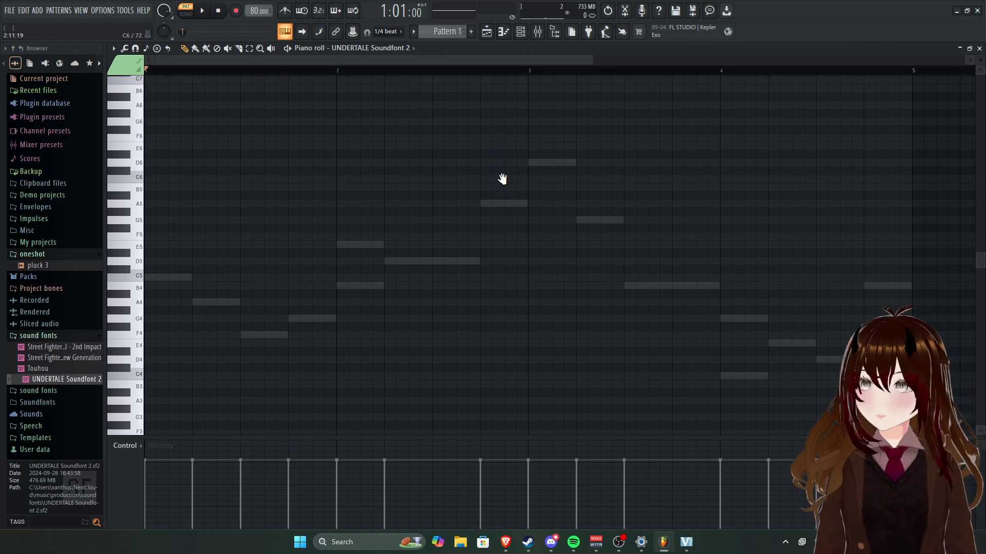
{"action": "left_click", "coordinate": [539, 34]}
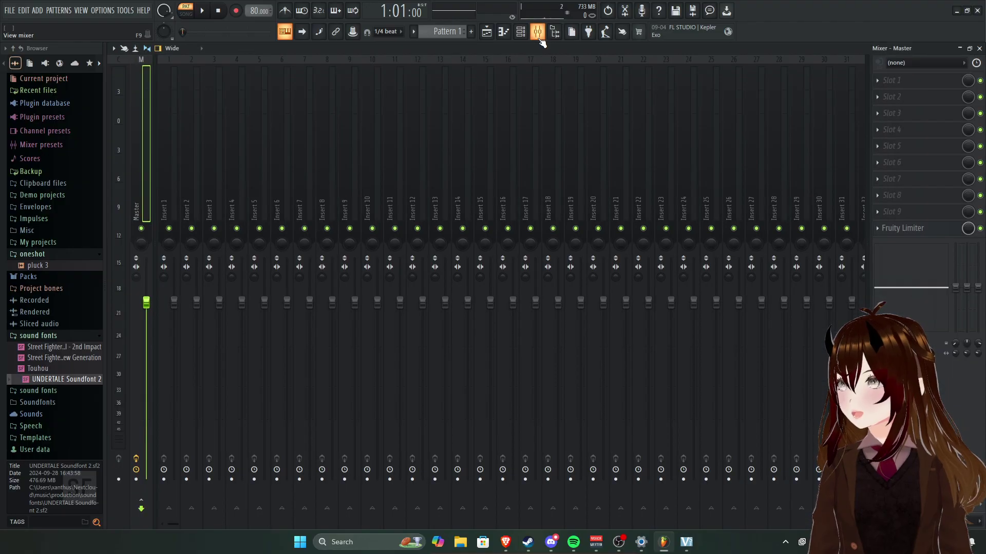
{"action": "left_click", "coordinate": [520, 32]}
{"action": "left_click", "coordinate": [503, 32]}
{"action": "left_click", "coordinate": [520, 33]}
{"action": "left_click", "coordinate": [300, 148]}
{"action": "left_click", "coordinate": [256, 224]}
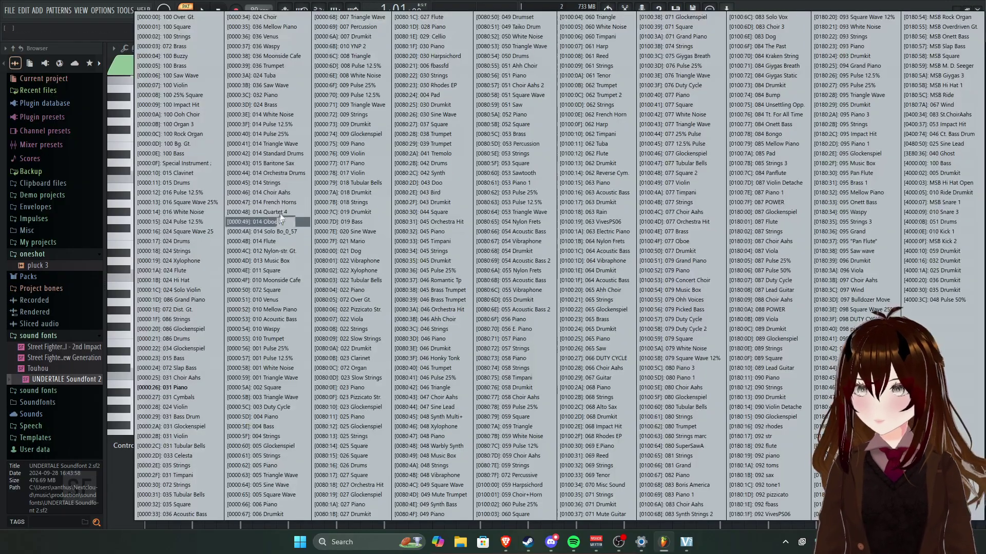
{"action": "left_click", "coordinate": [193, 36]}
{"action": "left_click_drag", "start_coordinate": [281, 190], "coordinate": [646, 128]}
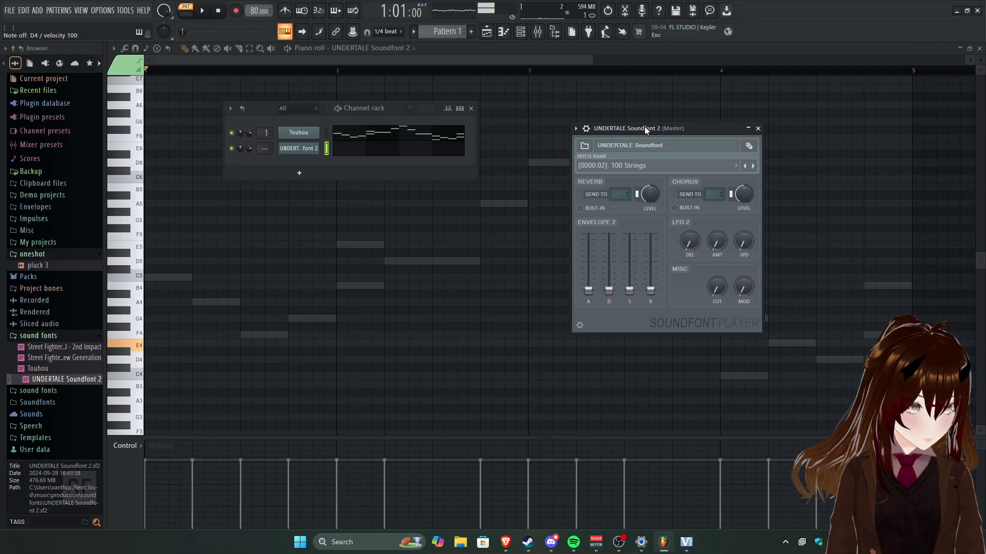
{"action": "left_click", "coordinate": [758, 128]}
{"action": "left_click", "coordinate": [472, 109]}
Trace the melody's bar 1 on the strings channel with one-beat notes C5, A4, F4 and G4.
{"action": "scroll", "coordinate": [323, 208], "scroll_direction": "down", "scroll_amount": 3}
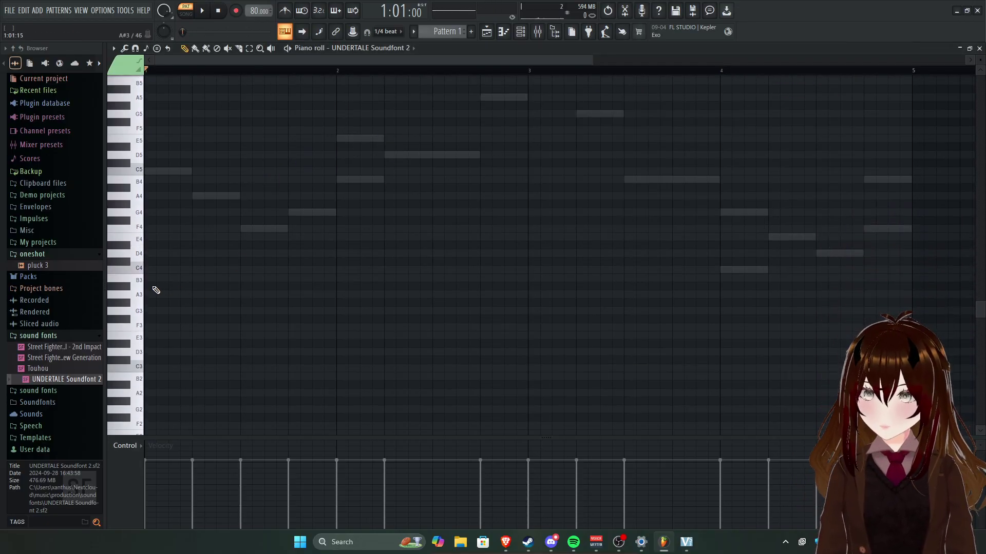
{"action": "left_click", "coordinate": [159, 172]}
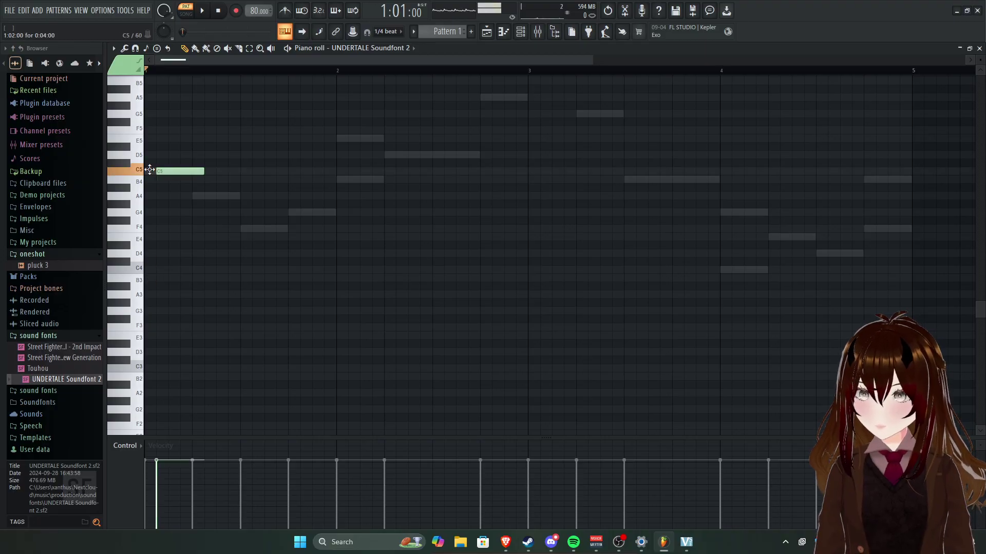
{"action": "left_click_drag", "start_coordinate": [167, 171], "coordinate": [155, 172]}
{"action": "left_click", "coordinate": [196, 196]}
{"action": "left_click", "coordinate": [249, 228]}
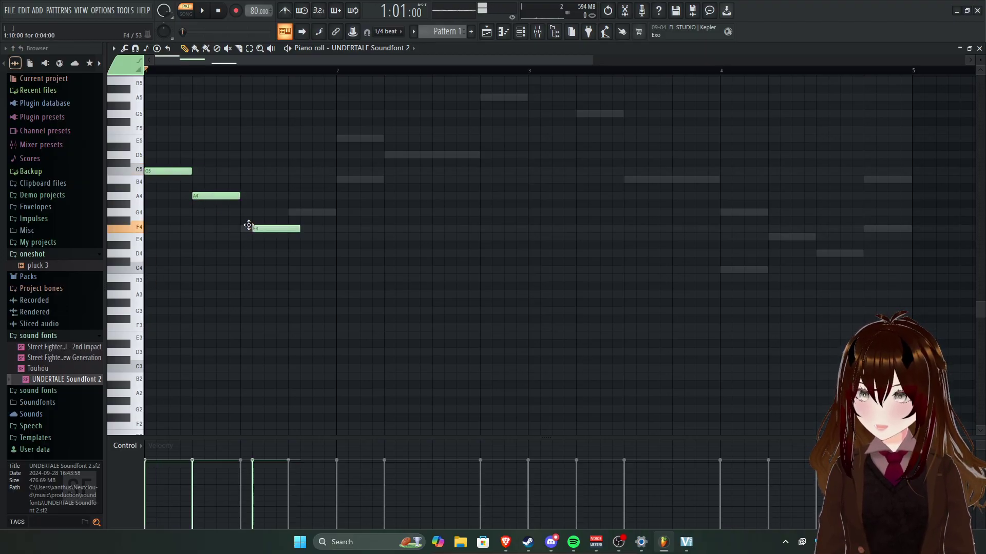
{"action": "left_click_drag", "start_coordinate": [255, 229], "coordinate": [254, 229]}
{"action": "left_click", "coordinate": [297, 213]}
Add one-beat B4 and E5 notes and a two-beat D5 in bar 2, plus a two-beat B4 in bar 3.
{"action": "left_click", "coordinate": [350, 180]}
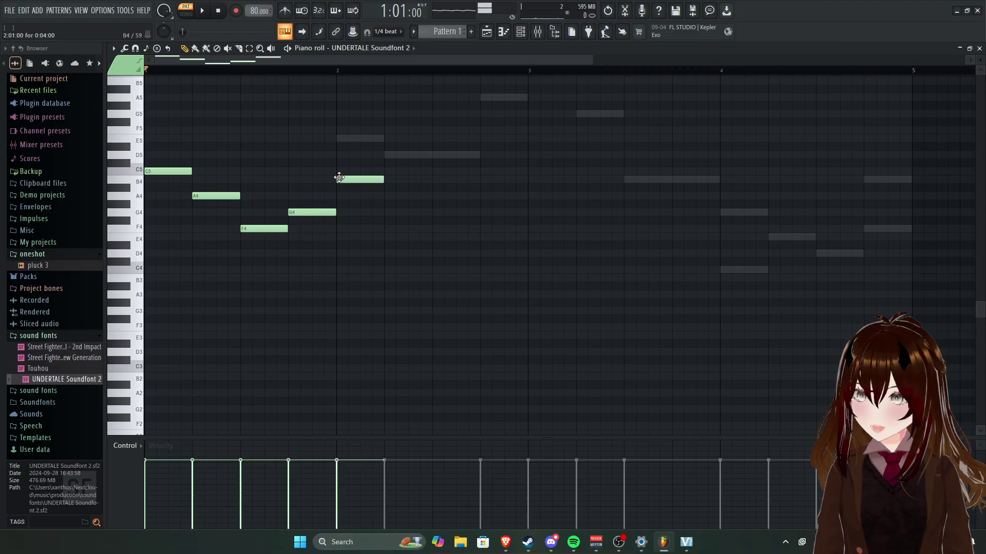
{"action": "left_click", "coordinate": [341, 139]}
{"action": "left_click", "coordinate": [393, 155]}
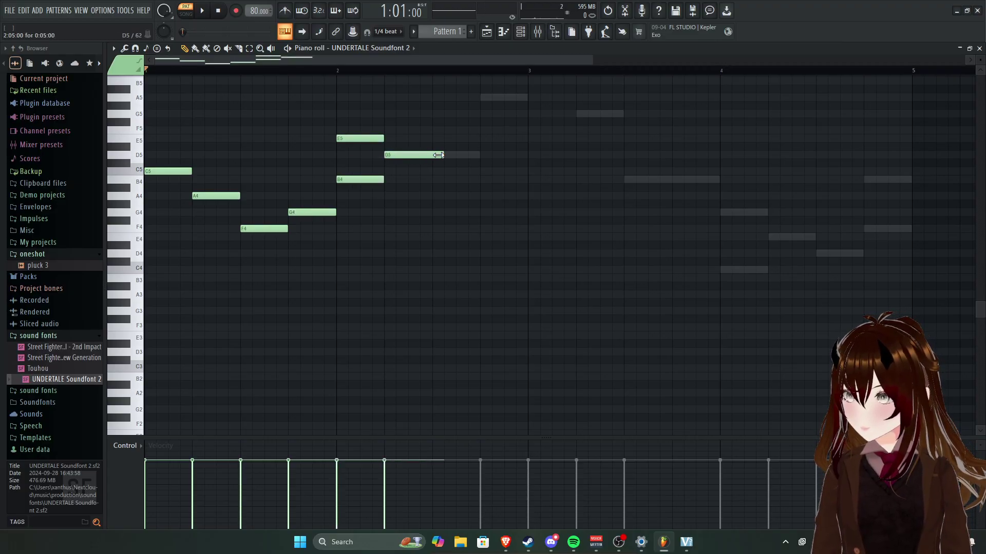
{"action": "left_click", "coordinate": [625, 180]}
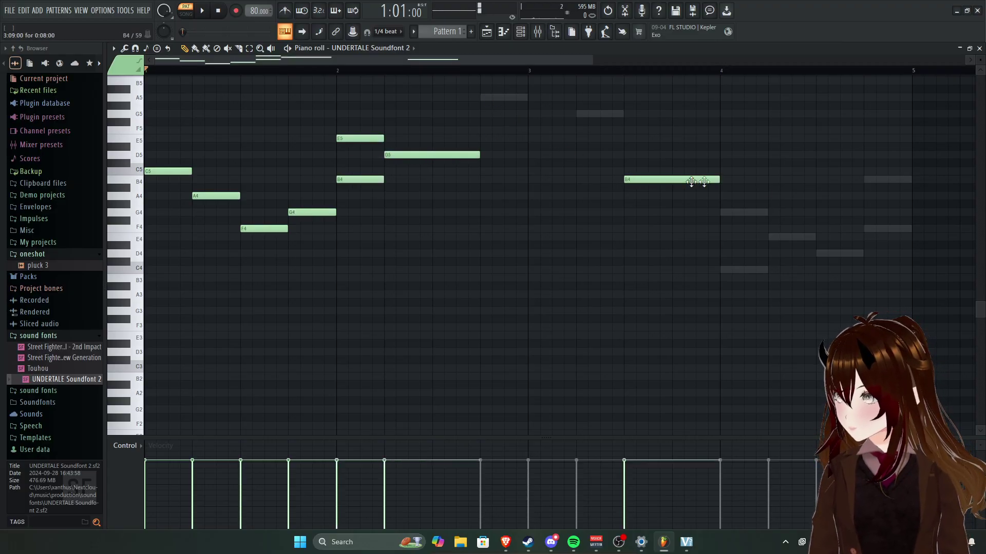
Add a one-beat A5 at the end of bar 2 and a one-beat D6 at the start of bar 3.
{"action": "scroll", "coordinate": [671, 180], "scroll_direction": "up", "scroll_amount": 5}
{"action": "left_click", "coordinate": [454, 181]}
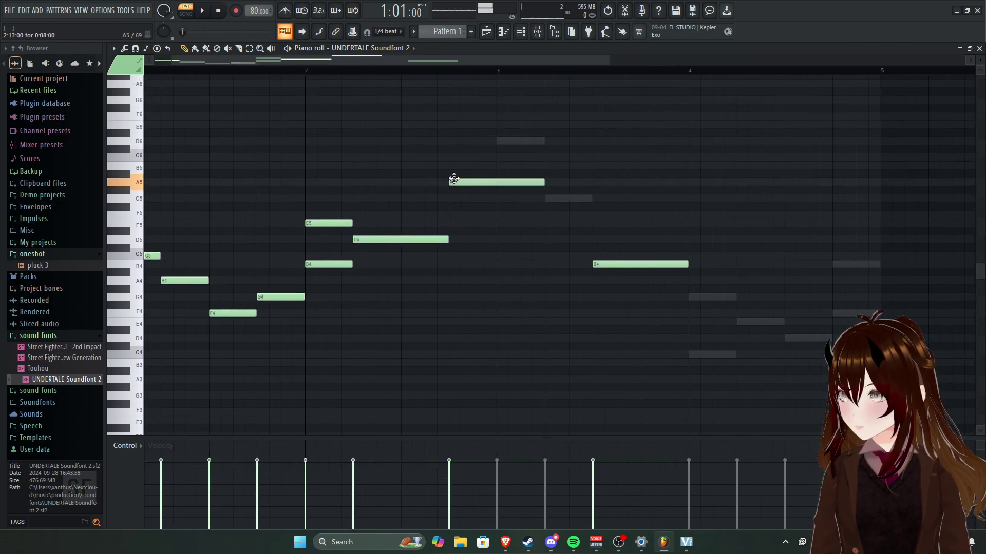
{"action": "left_click_drag", "start_coordinate": [542, 182], "coordinate": [487, 183]}
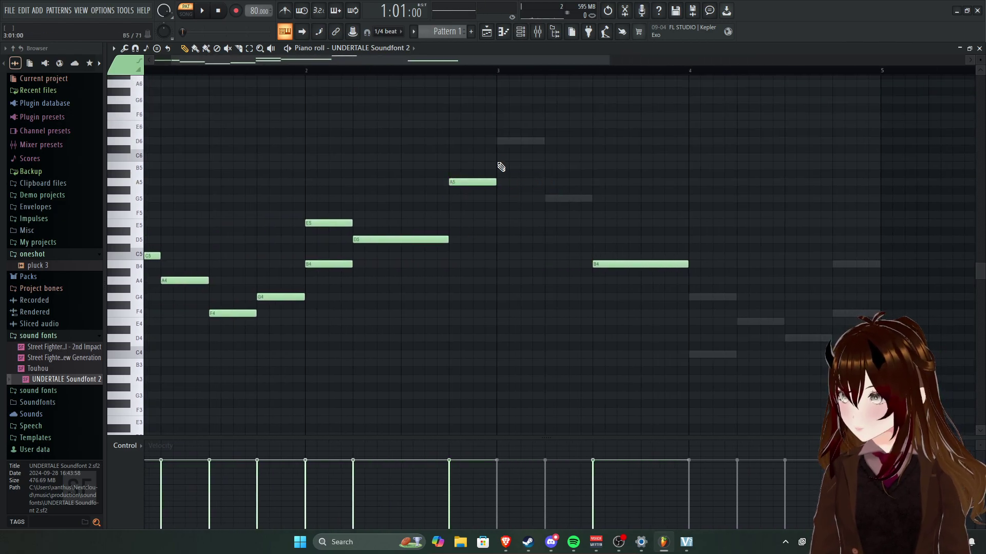
{"action": "left_click", "coordinate": [498, 142]}
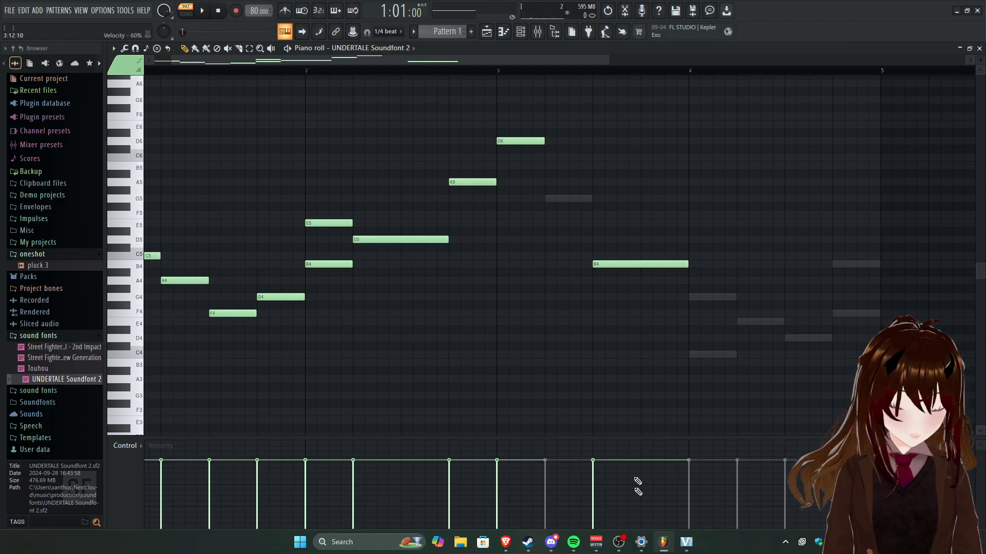
{"action": "left_click", "coordinate": [505, 543]}
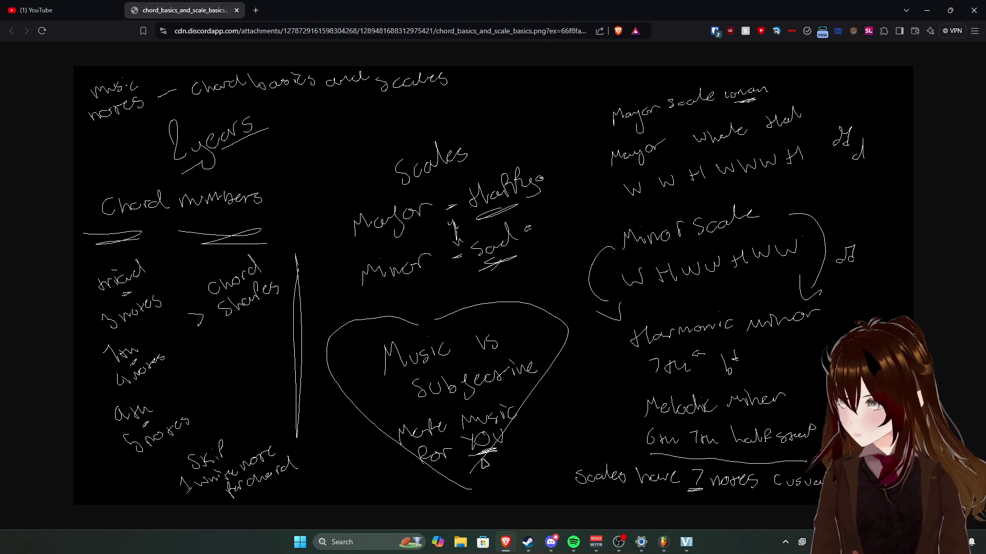
{"action": "left_click", "coordinate": [982, 11]}
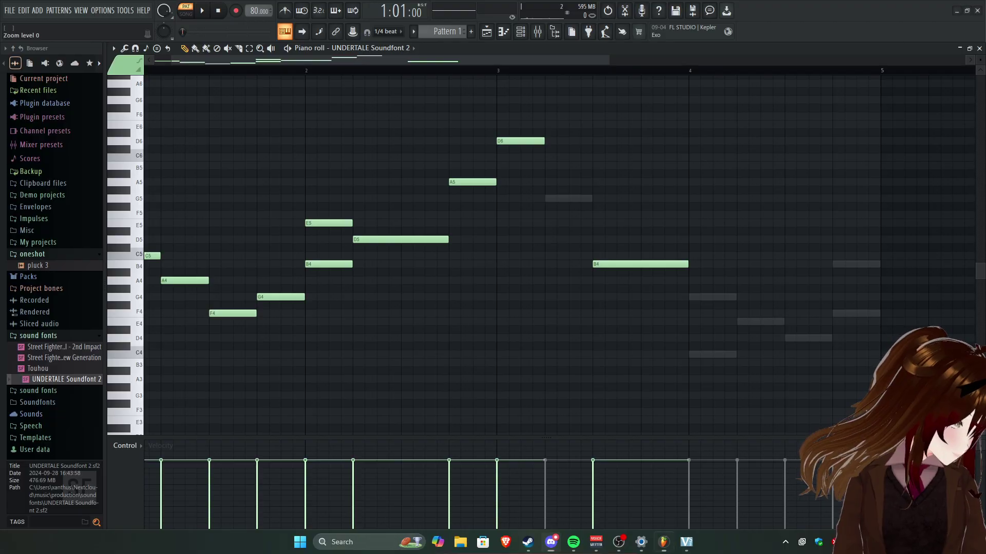
Add G5 in bar 3 and fill bar 4 with G4 and C4, E4, D4, and F4 with B4.
{"action": "scroll", "coordinate": [365, 200], "scroll_direction": "up", "scroll_amount": 2}
{"action": "scroll", "coordinate": [366, 200], "scroll_direction": "right", "scroll_amount": 1}
{"action": "left_click", "coordinate": [538, 225]}
{"action": "left_click", "coordinate": [663, 321]}
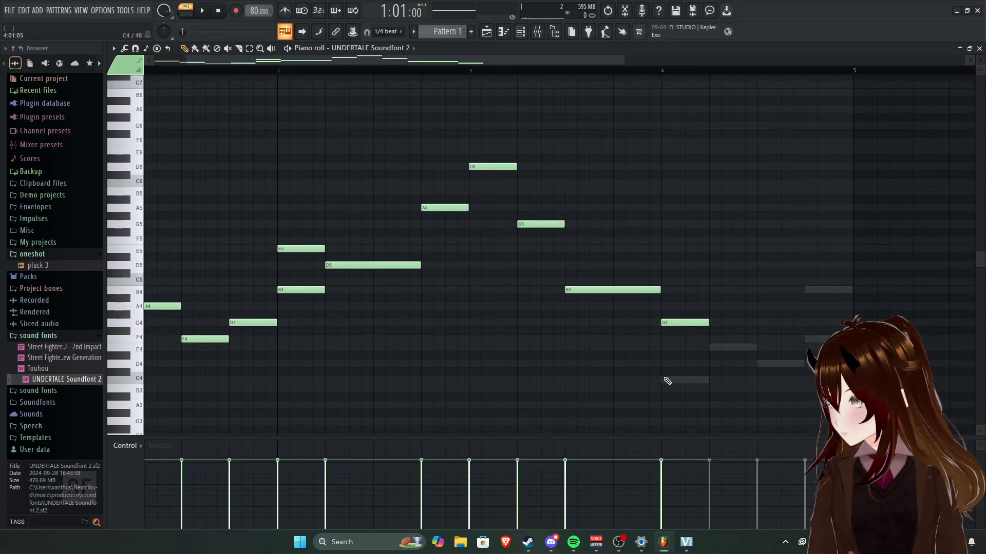
{"action": "left_click", "coordinate": [667, 380]}
{"action": "left_click", "coordinate": [726, 348]}
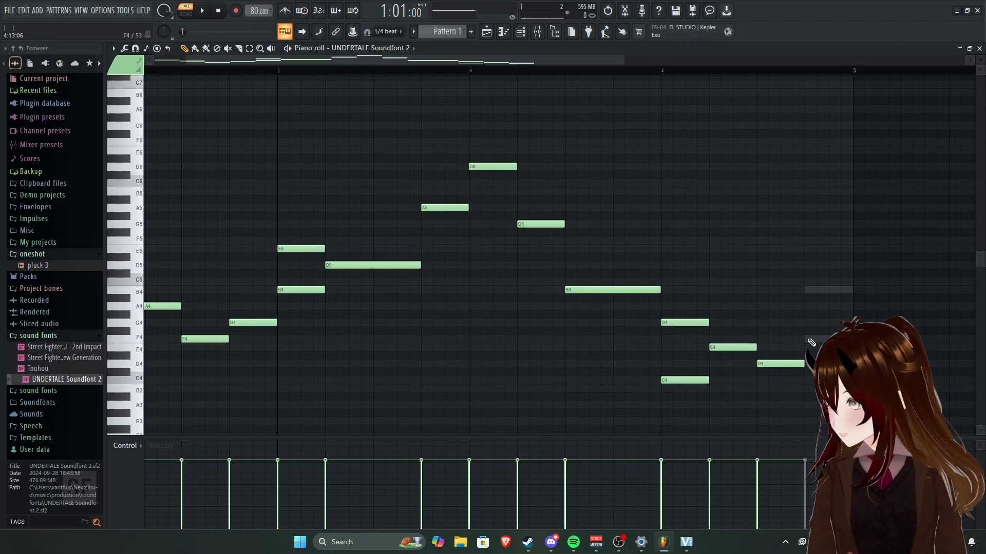
{"action": "scroll", "coordinate": [473, 215], "scroll_direction": "down", "scroll_amount": 4}
{"action": "scroll", "coordinate": [473, 216], "scroll_direction": "left", "scroll_amount": 1}
Select all the strings notes and transpose them down five semitones.
{"action": "key", "text": "ctrl+a"}
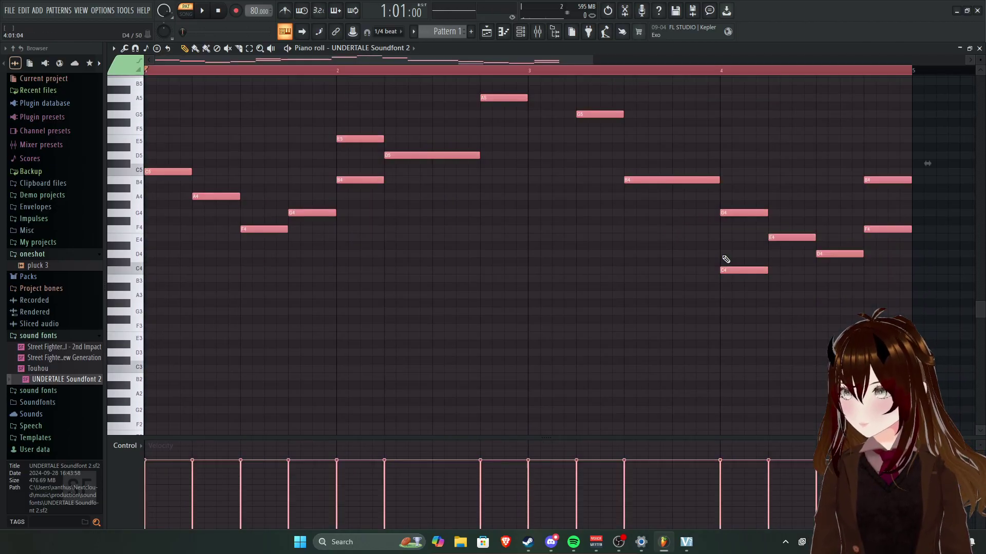
{"action": "key", "text": "Down"}
{"action": "key", "text": "Down"}
{"action": "key", "text": "Down"}
{"action": "key", "text": "Down"}
{"action": "key", "text": "Down"}
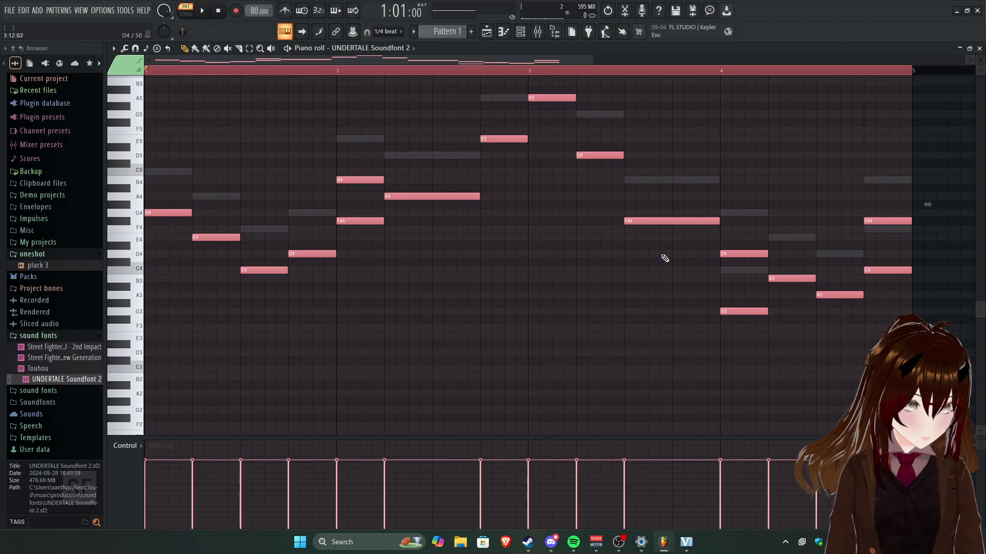
Play the transposed strings against the melody and try the selected notes at several higher semitone positions.
{"action": "key", "text": "space"}
{"action": "key", "text": "space"}
{"action": "key", "text": "Up"}
{"action": "key", "text": "Up"}
{"action": "key", "text": "space"}
{"action": "key", "text": "space"}
{"action": "key", "text": "Down"}
{"action": "key", "text": "Up"}
{"action": "key", "text": "Up"}
{"action": "key", "text": "Up"}
{"action": "key", "text": "Up"}
{"action": "key", "text": "Down"}
{"action": "key", "text": "Down"}
{"action": "key", "text": "Down"}
{"action": "key", "text": "Down"}
{"action": "key", "text": "Down"}
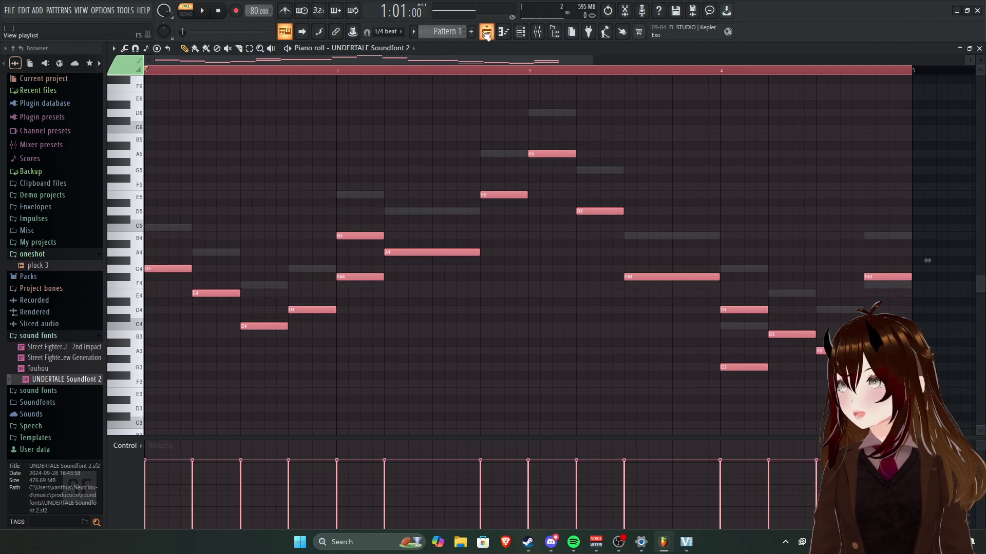
Route the UNDERTALE Soundfont 2 channel to mixer Insert 2 and show the mixer.
{"action": "left_click", "coordinate": [359, 48]}
{"action": "left_click", "coordinate": [390, 49]}
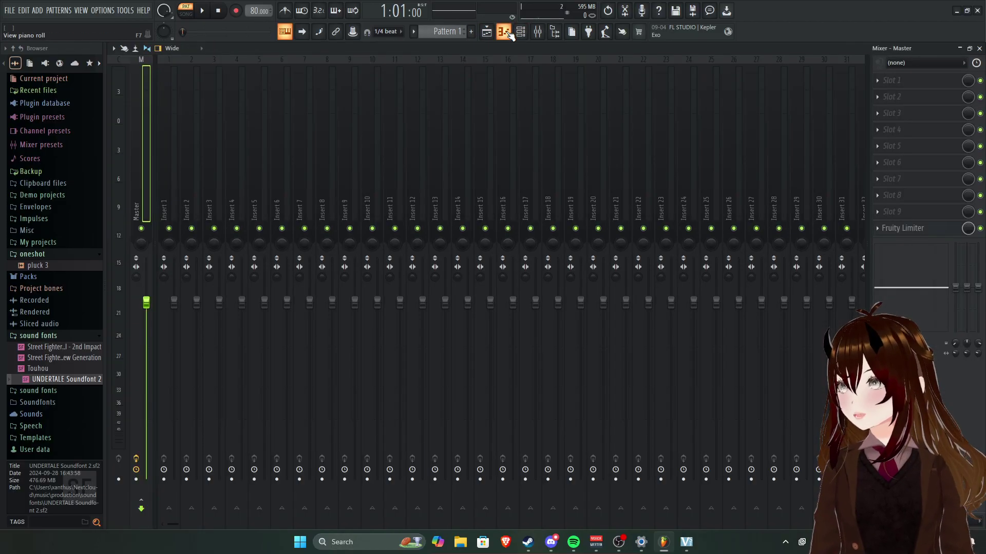
{"action": "left_click", "coordinate": [522, 32]}
{"action": "left_click", "coordinate": [523, 32]}
{"action": "left_click", "coordinate": [521, 32]}
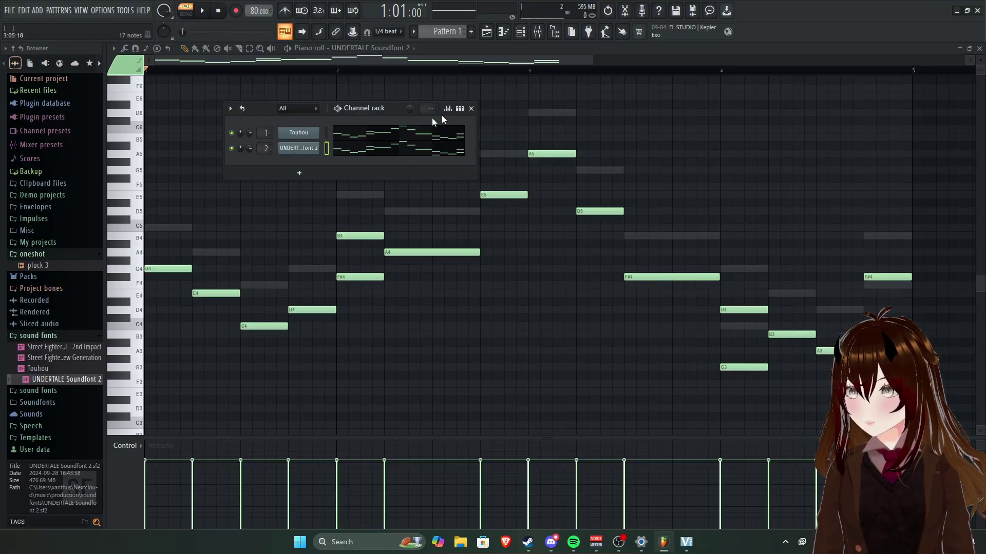
{"action": "left_click", "coordinate": [472, 108]}
{"action": "left_click", "coordinate": [503, 32]}
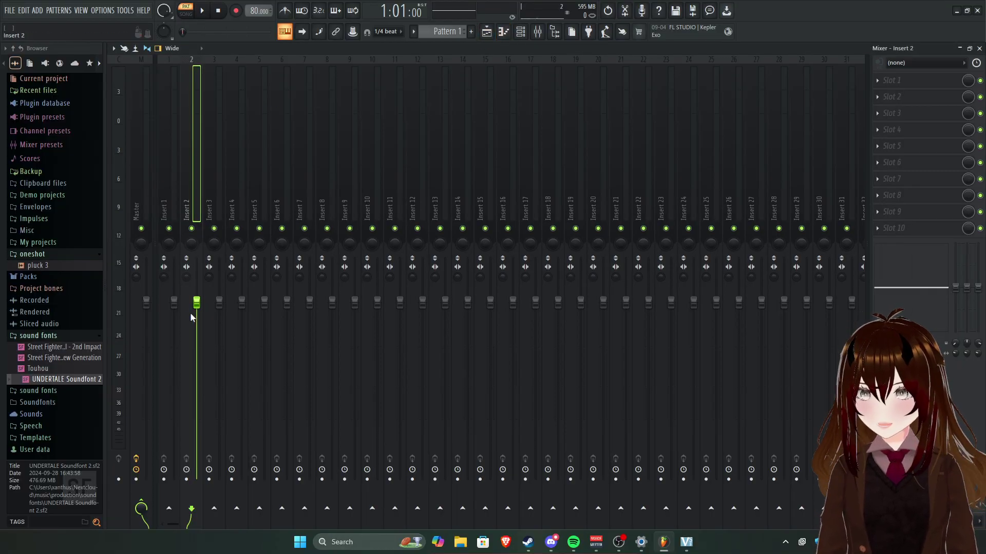
Lower the Insert 2 volume to 78% (-5.2 dB) while playing the pattern.
{"action": "left_click_drag", "start_coordinate": [196, 302], "coordinate": [197, 364]}
{"action": "key", "text": "space"}
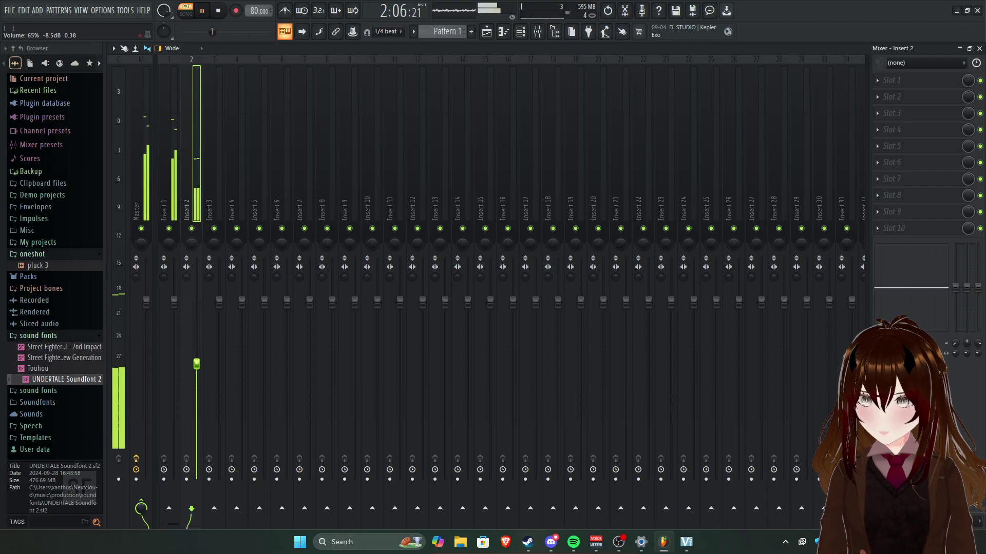
{"action": "left_click_drag", "start_coordinate": [198, 368], "coordinate": [198, 359]}
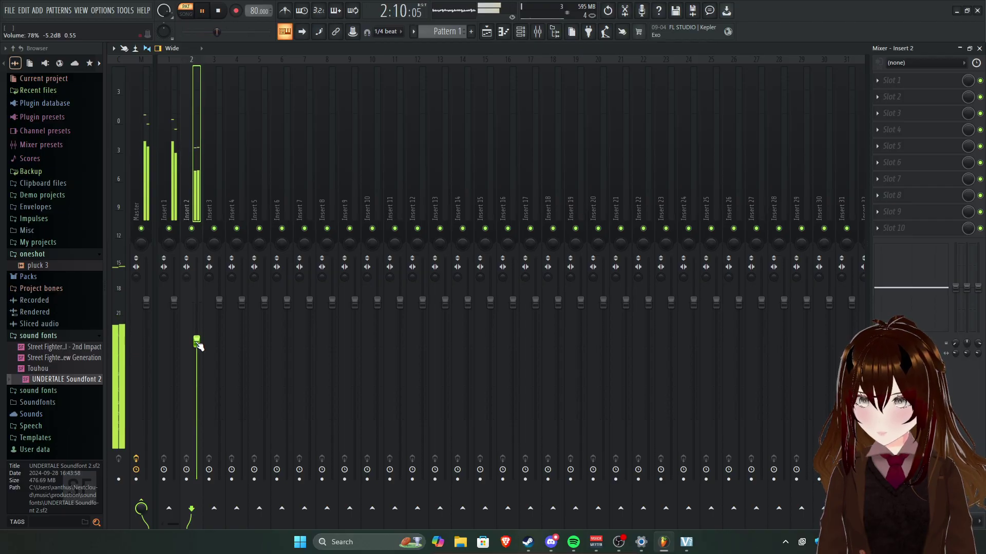
{"action": "key", "text": "space"}
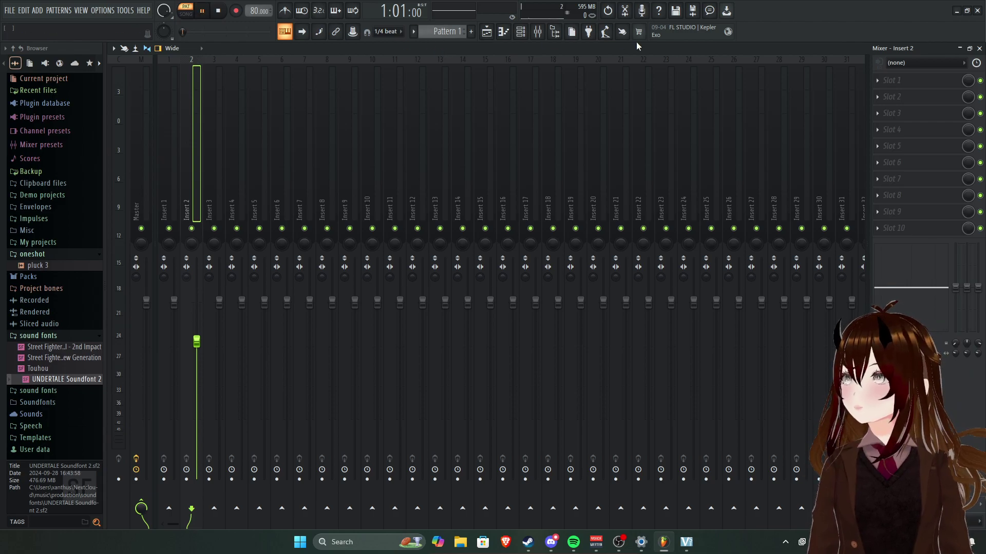
Replay the pattern to check the melody and strings balance, and return to the strings piano roll.
{"action": "key", "text": "space"}
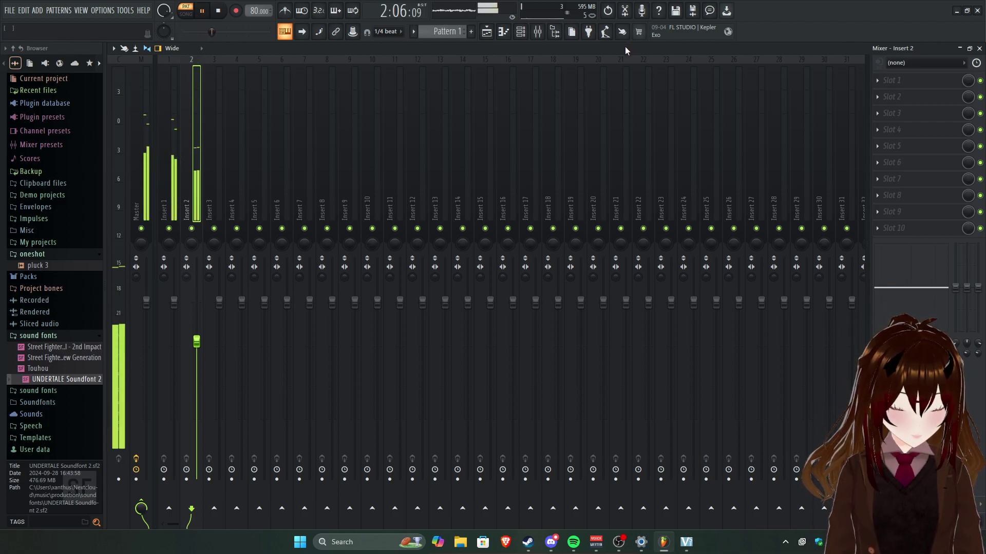
{"action": "key", "text": "space"}
{"action": "key", "text": "space"}
{"action": "key", "text": "F7"}
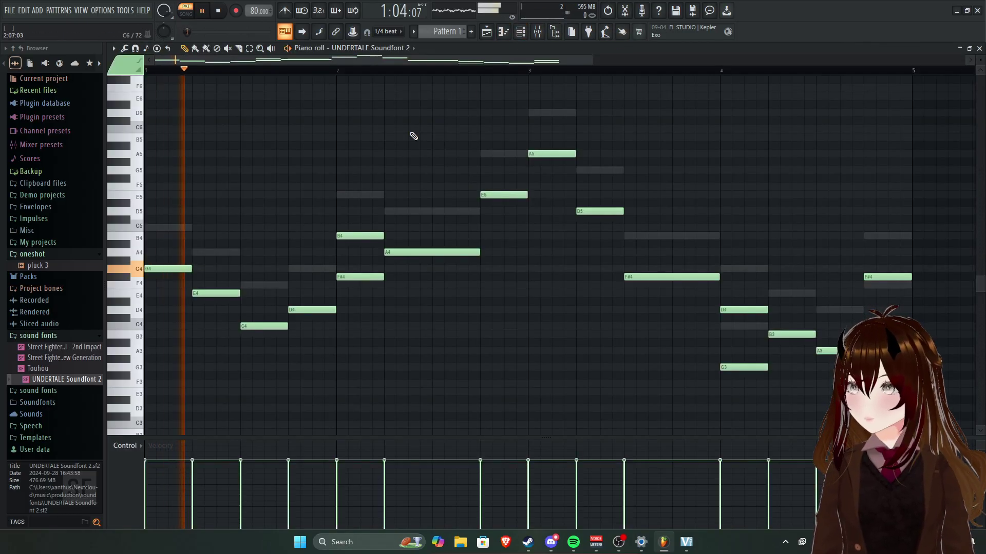
{"action": "key", "text": "space"}
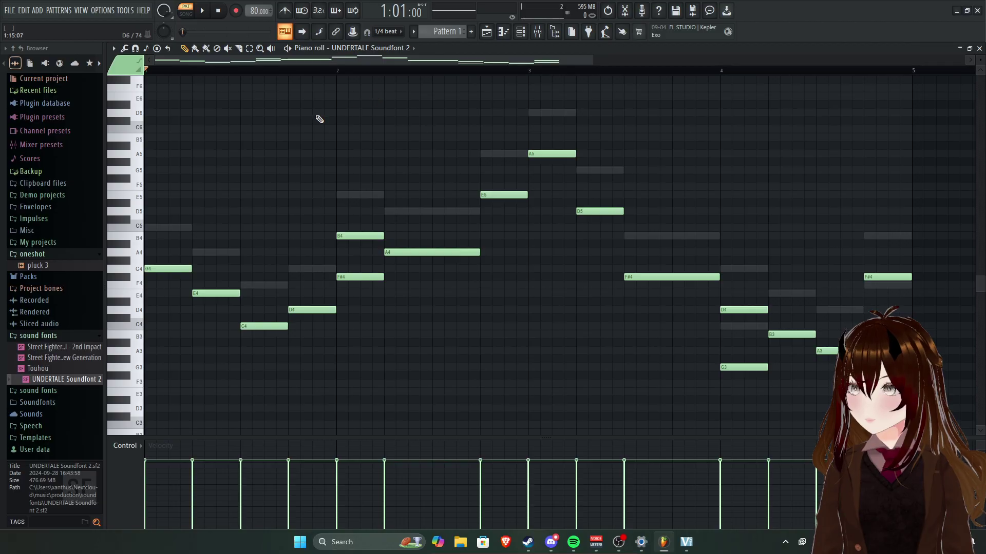
{"action": "scroll", "coordinate": [339, 219], "scroll_direction": "up", "scroll_amount": 5}
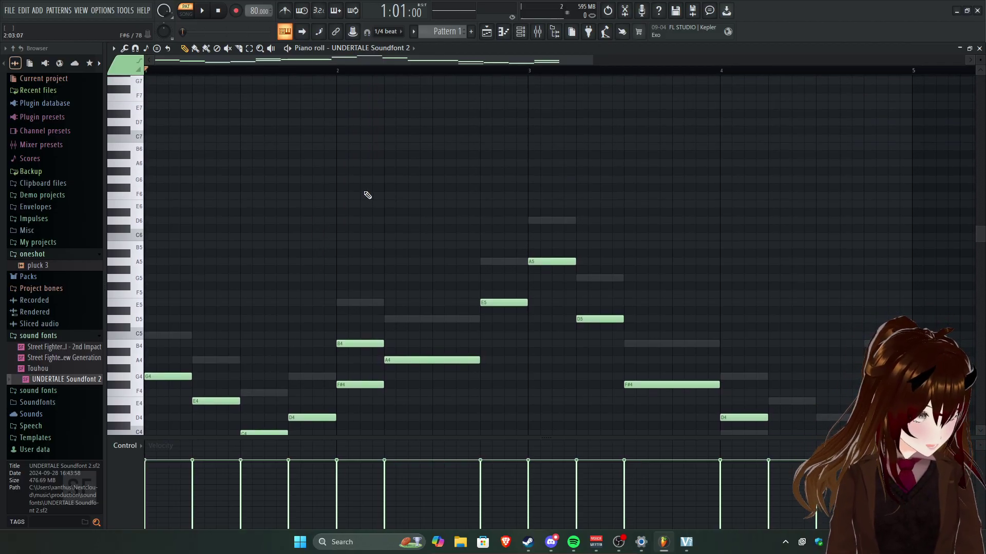
{"action": "scroll", "coordinate": [455, 219], "scroll_direction": "down", "scroll_amount": 4}
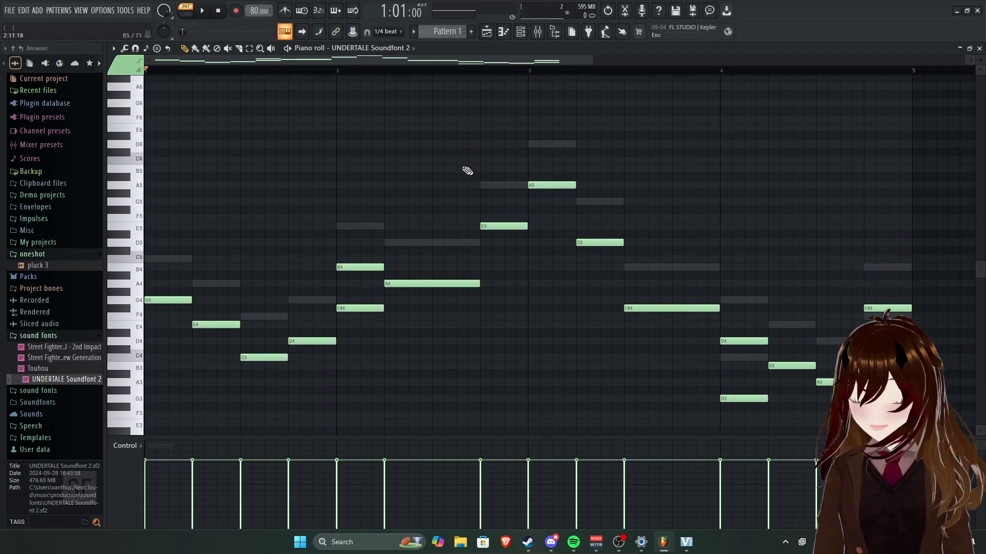
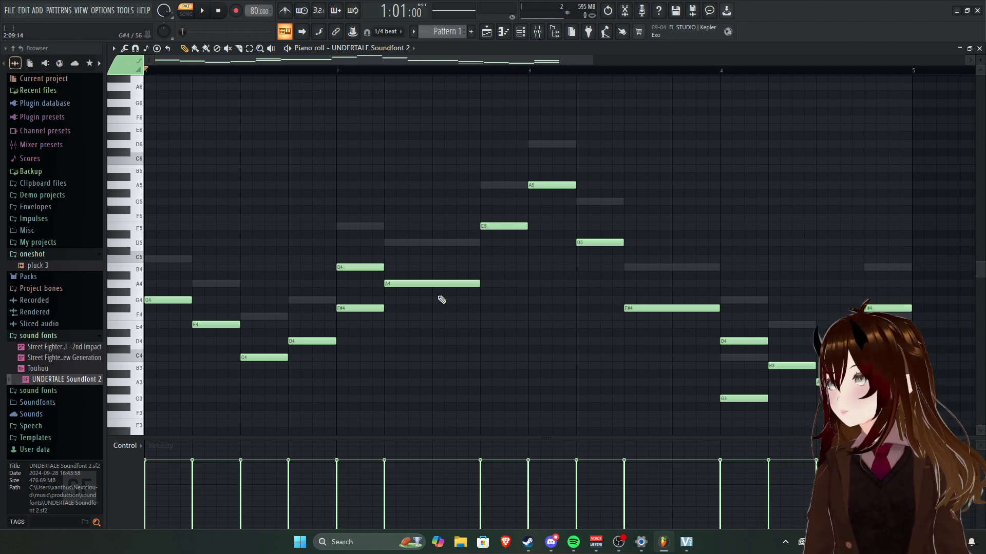
{"action": "scroll", "coordinate": [421, 316], "scroll_direction": "down", "scroll_amount": 3}
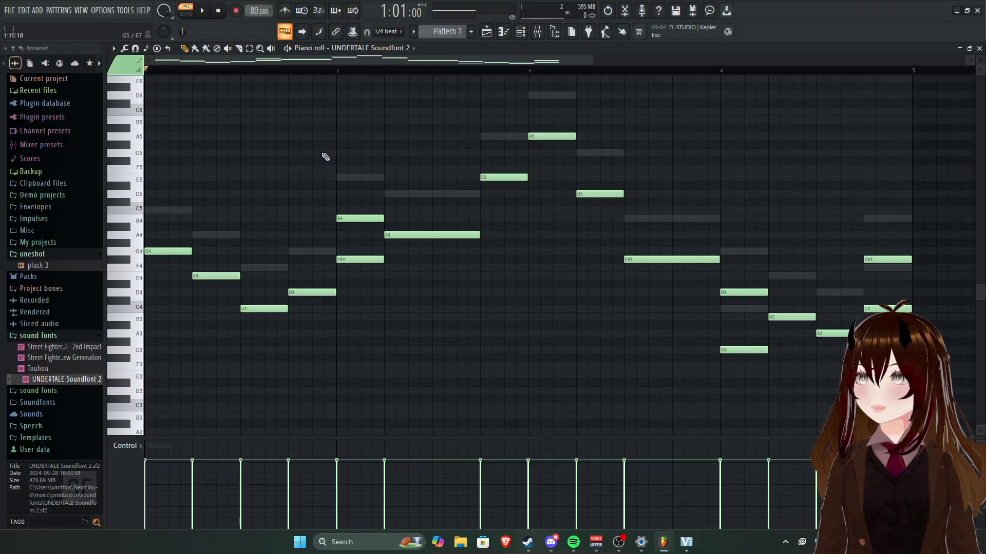
{"action": "scroll", "coordinate": [354, 184], "scroll_direction": "up", "scroll_amount": 5}
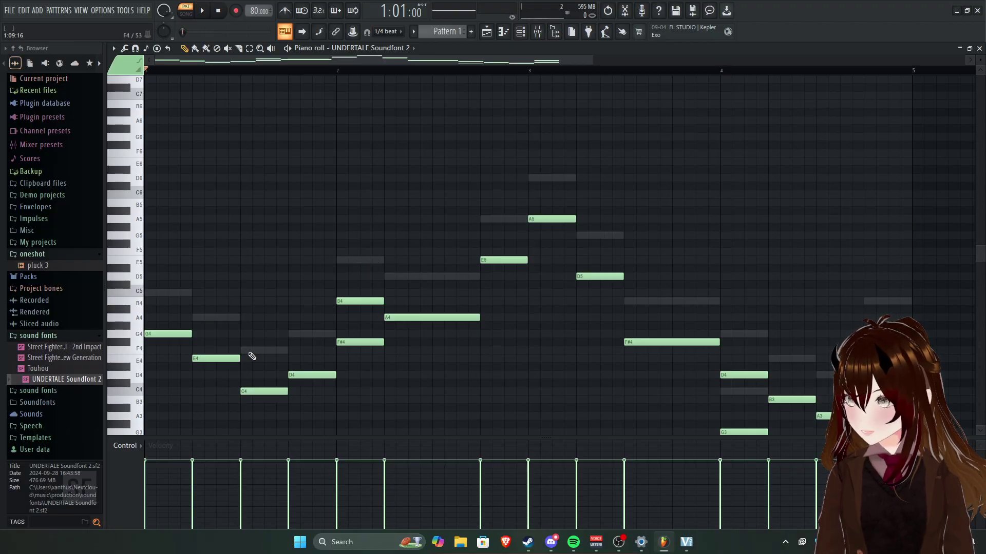
{"action": "scroll", "coordinate": [358, 252], "scroll_direction": "up", "scroll_amount": 1}
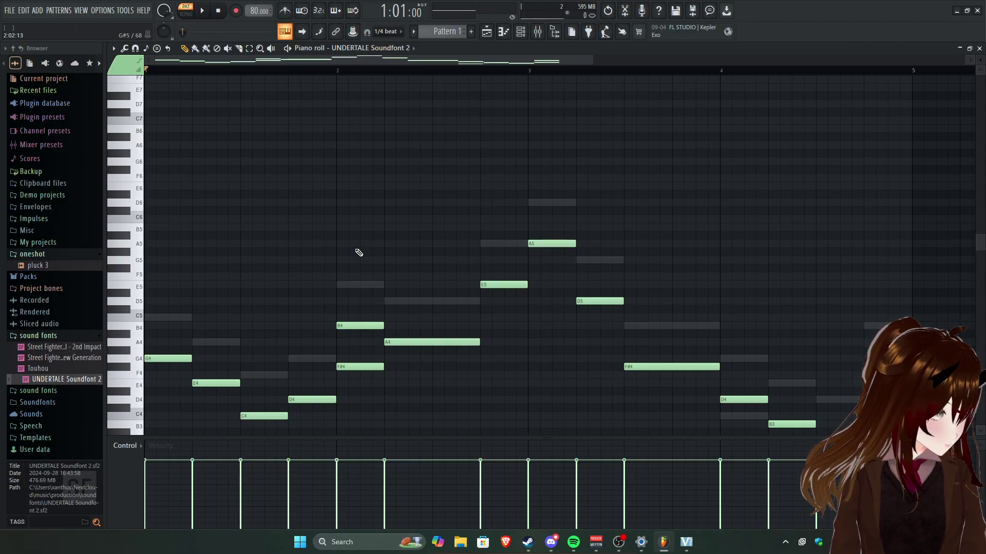
Raise all UNDERTALE Soundfont 2 notes by five semitones and play the pattern to hear them together with the melody.
{"action": "left_click", "coordinate": [138, 226]}
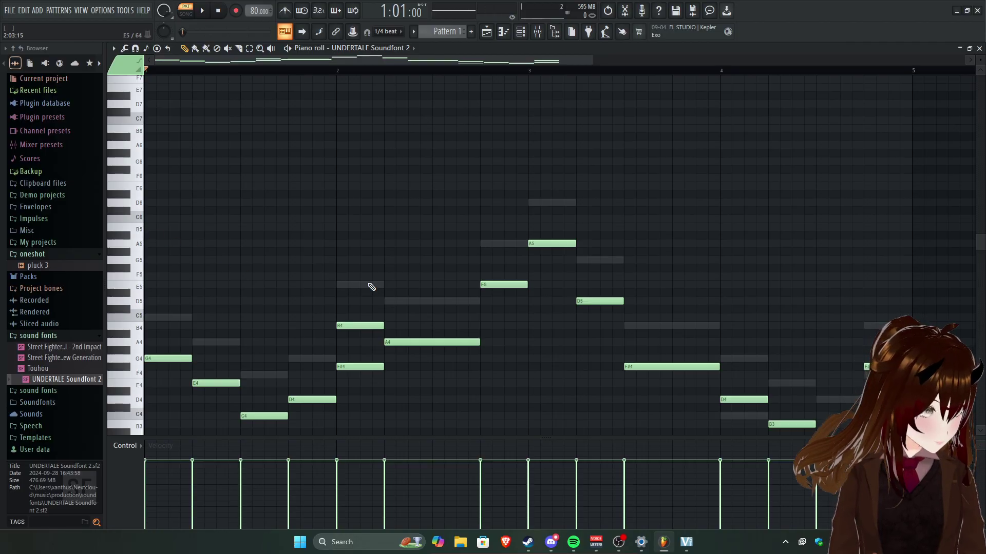
{"action": "left_click_drag", "start_coordinate": [436, 273], "coordinate": [485, 218]}
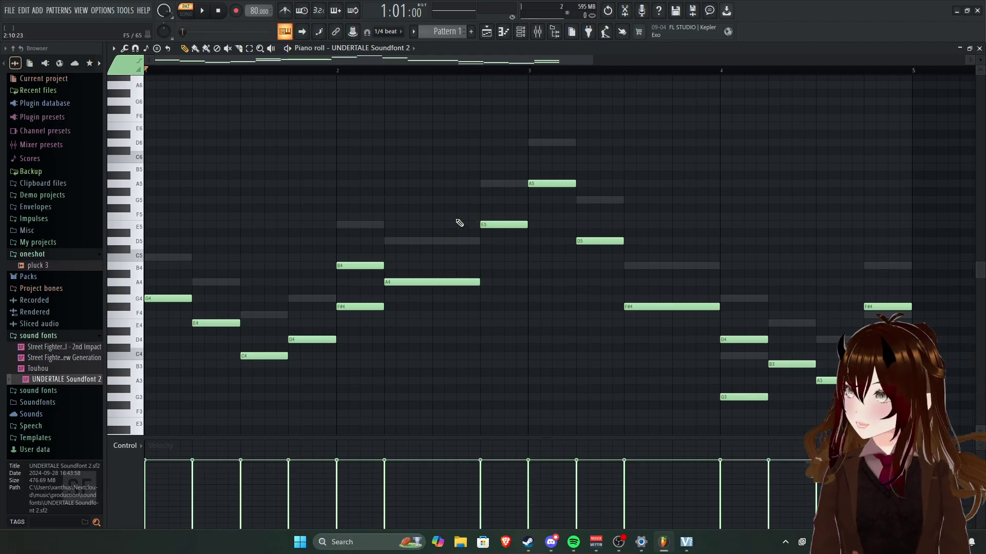
{"action": "key", "text": "ctrl+a"}
{"action": "key", "text": "shift+Up"}
{"action": "key", "text": "shift+Up"}
{"action": "key", "text": "shift+Up"}
{"action": "key", "text": "shift+Up"}
{"action": "key", "text": "shift+Up"}
{"action": "key", "text": "space"}
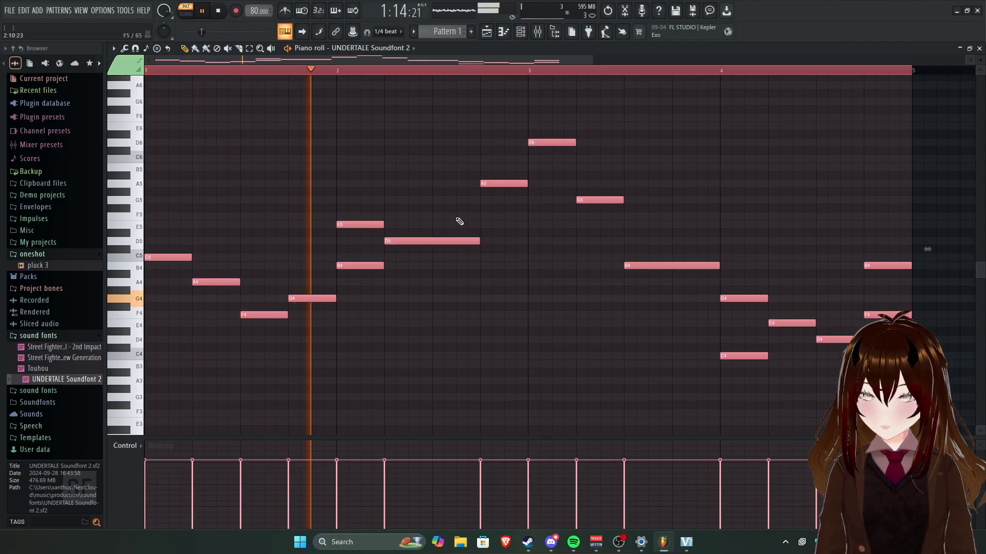
{"action": "key", "text": "space"}
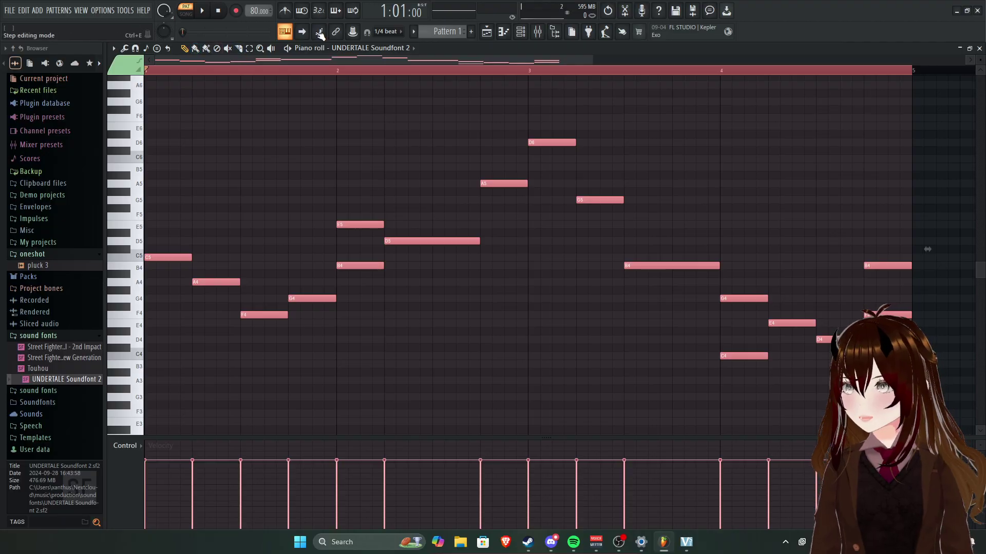
Show the mixer and raise the Insert 2 volume to 100%.
{"action": "left_click", "coordinate": [538, 32]}
{"action": "left_click", "coordinate": [520, 32]}
{"action": "left_click", "coordinate": [539, 32]}
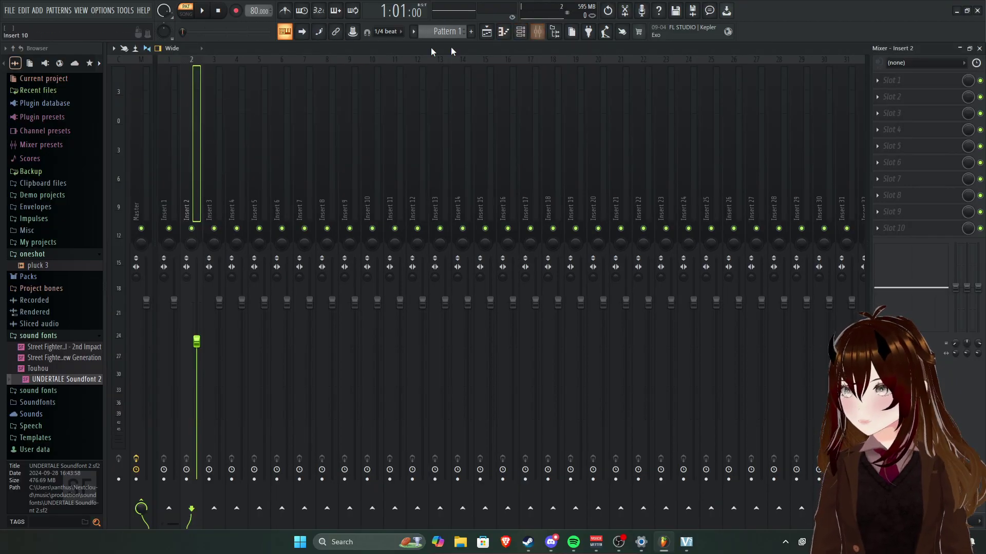
{"action": "left_click_drag", "start_coordinate": [197, 341], "coordinate": [197, 303]}
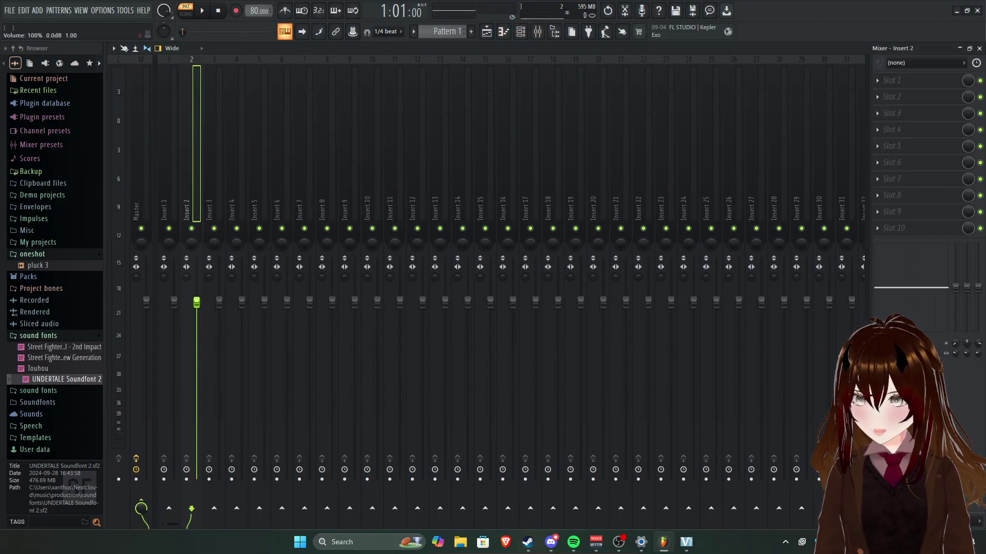
Lower the Insert 2 volume to 85% (-3.6 dB) while playing the pattern.
{"action": "key", "text": "space"}
{"action": "left_click", "coordinate": [520, 31]}
{"action": "left_click", "coordinate": [520, 31]}
{"action": "left_click_drag", "start_coordinate": [199, 307], "coordinate": [198, 333]}
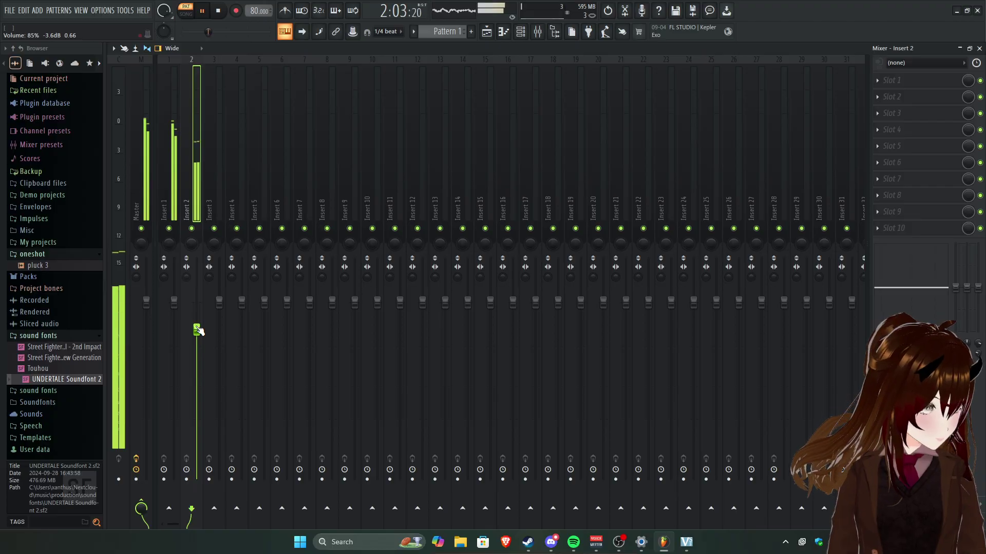
{"action": "key", "text": "space"}
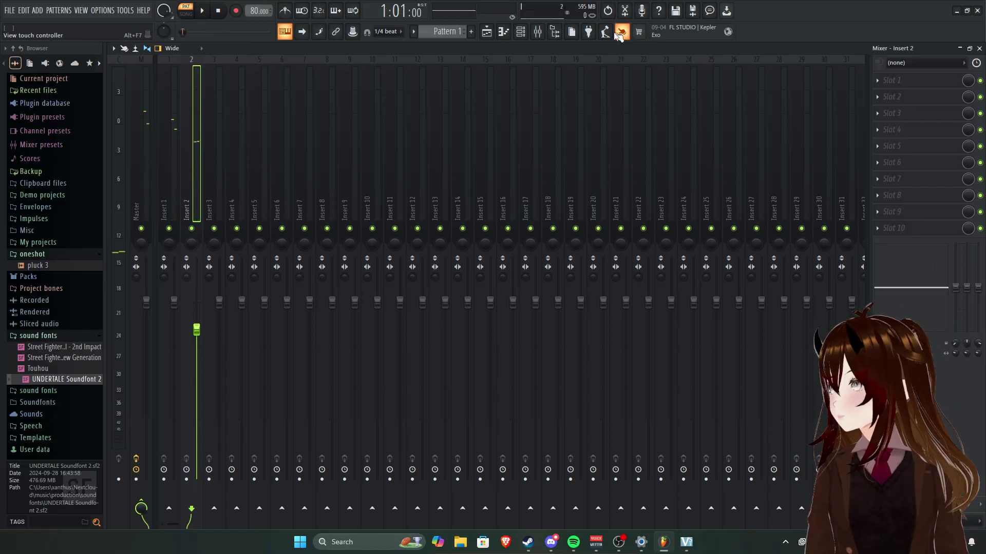
Add a second instance of UNDERTALE Soundfont 2 from the sound fonts folder to the channel rack and move its player window aside.
{"action": "left_click", "coordinate": [520, 31]}
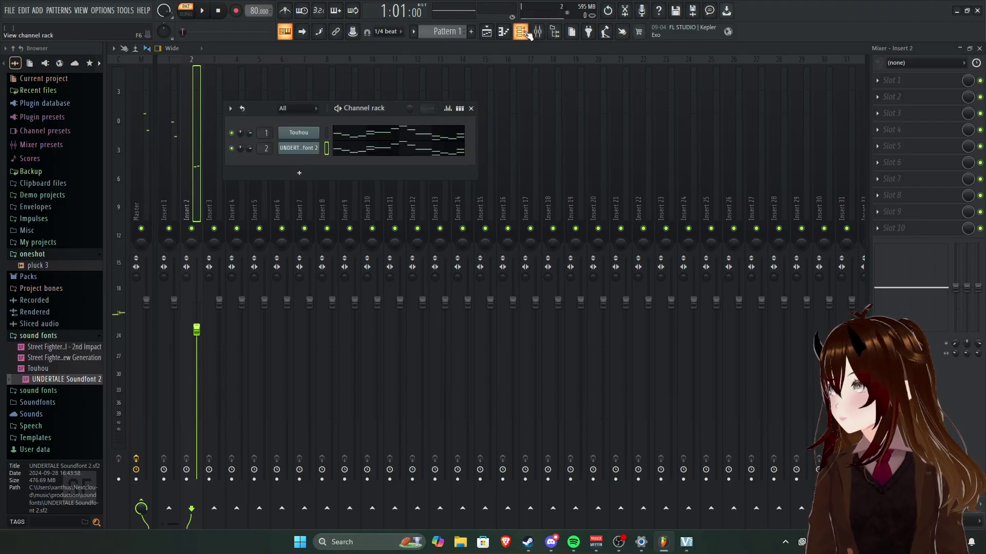
{"action": "left_click", "coordinate": [471, 108]}
{"action": "key", "text": "F5"}
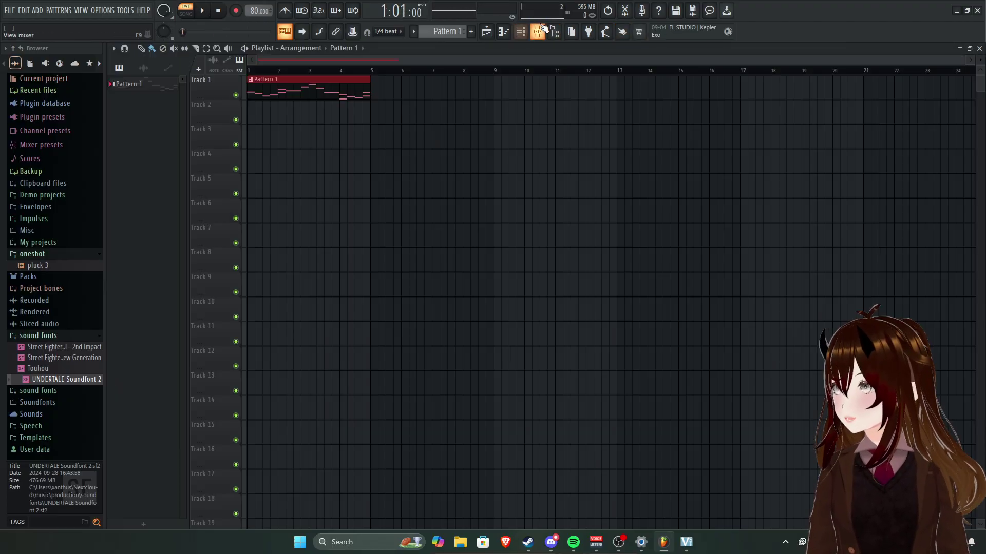
{"action": "double_click", "coordinate": [288, 85]}
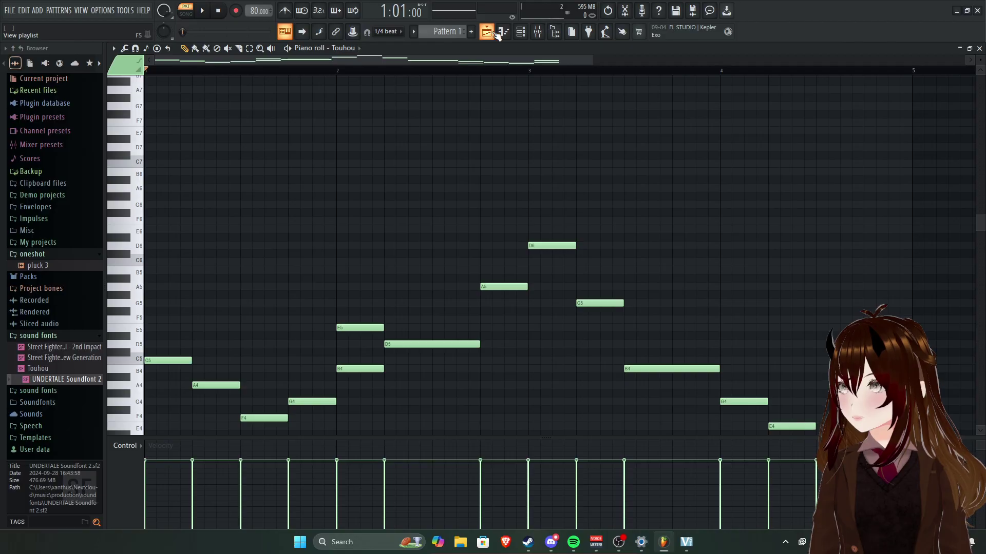
{"action": "left_click", "coordinate": [522, 33]}
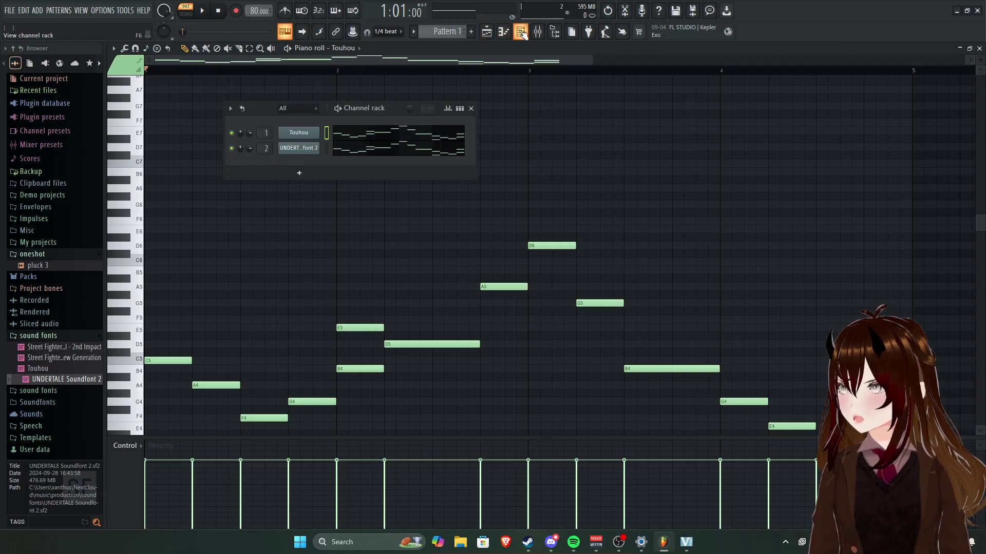
{"action": "left_click", "coordinate": [296, 174]}
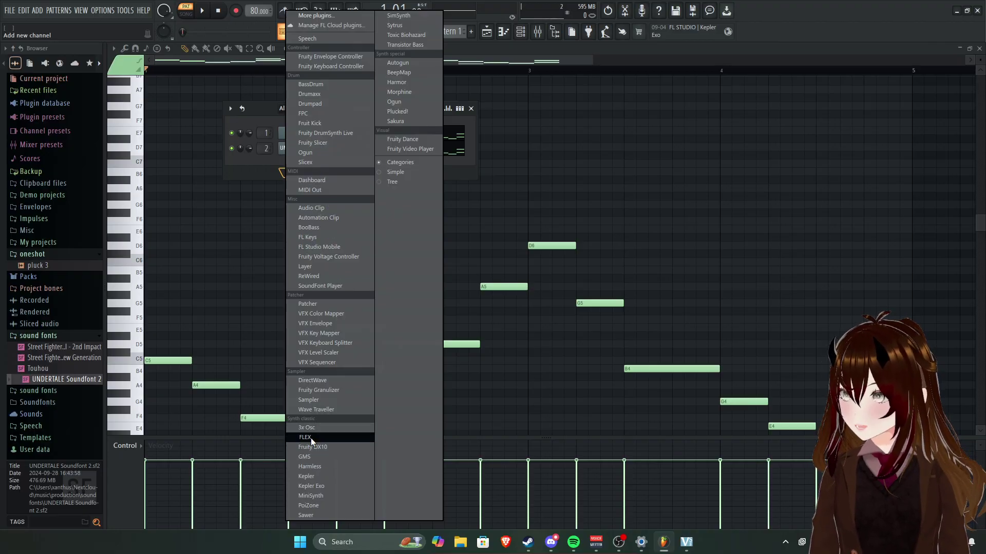
{"action": "left_click_drag", "start_coordinate": [62, 381], "coordinate": [294, 166]}
{"action": "left_click_drag", "start_coordinate": [201, 97], "coordinate": [549, 98]}
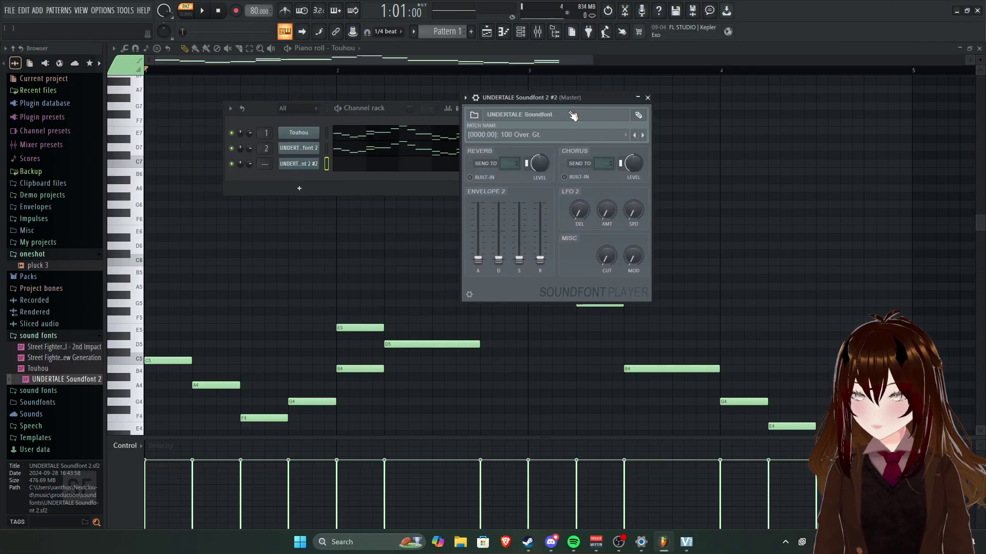
Try the 072 Strings and 024 Flute patches on the new soundfont channel, settle on 031 Piano, and close the player.
{"action": "left_click", "coordinate": [536, 132]}
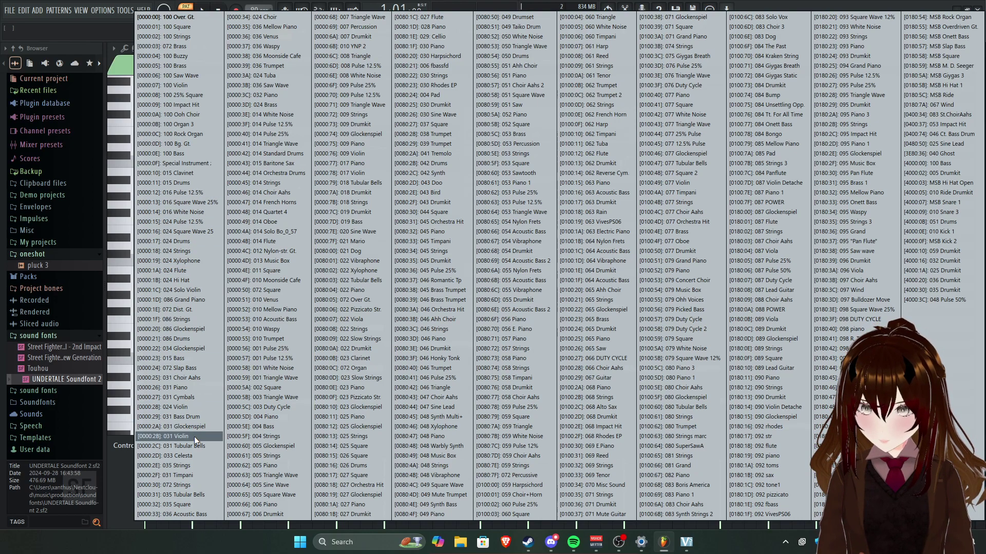
{"action": "left_click", "coordinate": [185, 485]}
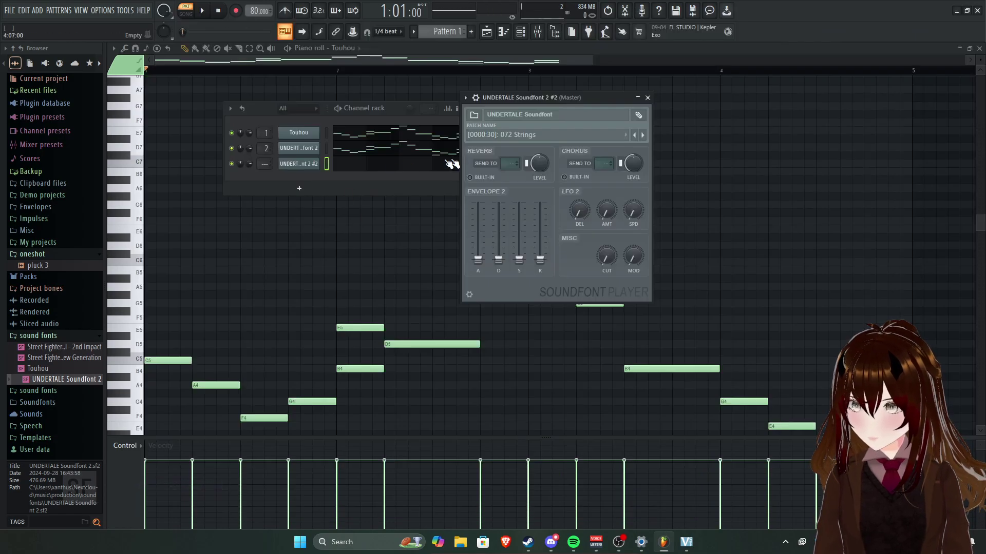
{"action": "left_click", "coordinate": [501, 134]}
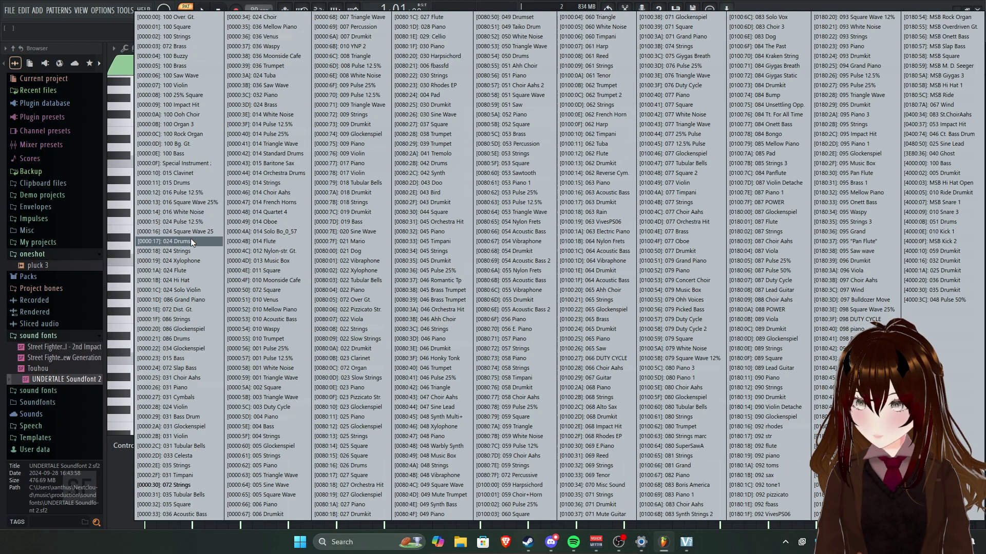
{"action": "left_click", "coordinate": [196, 270]}
{"action": "left_click", "coordinate": [522, 135]}
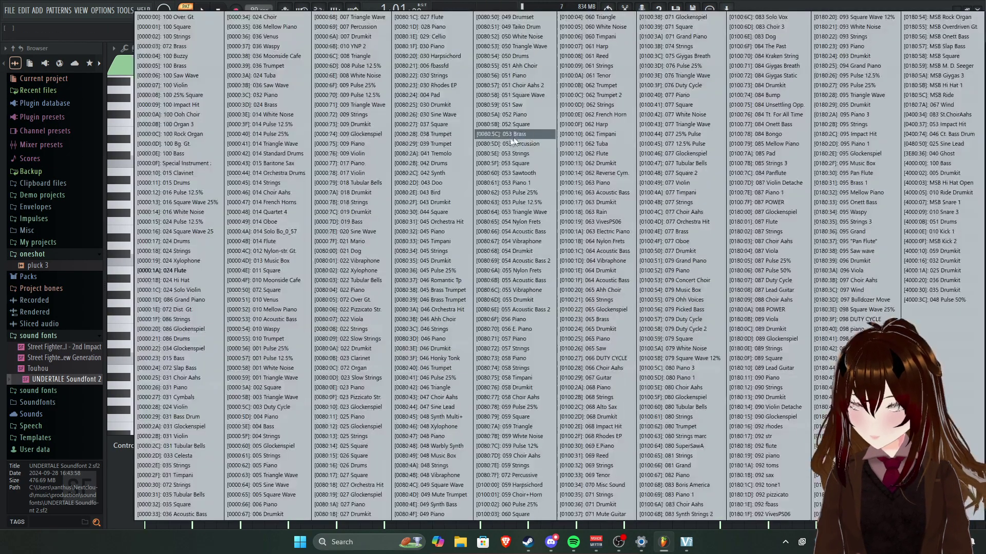
{"action": "left_click", "coordinate": [215, 388]}
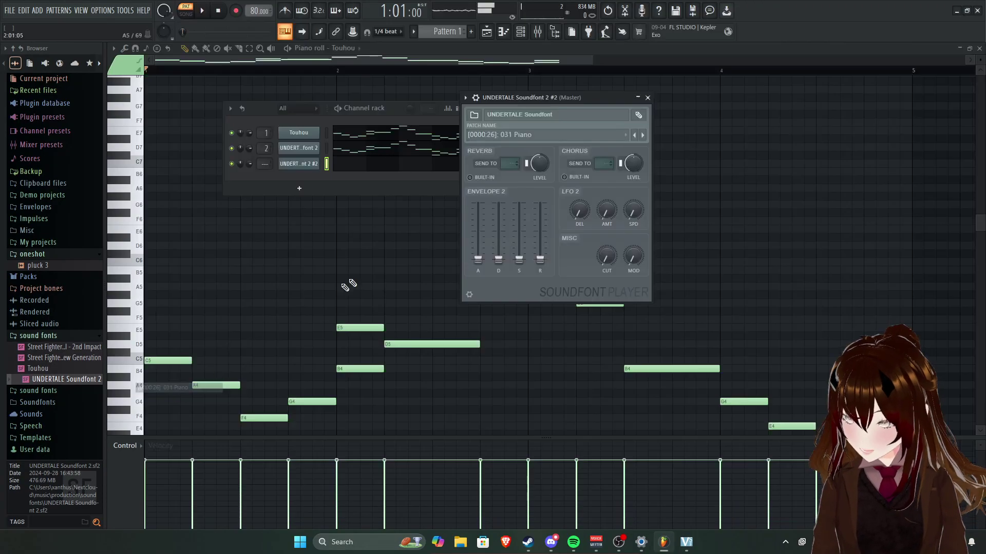
{"action": "left_click", "coordinate": [648, 98]}
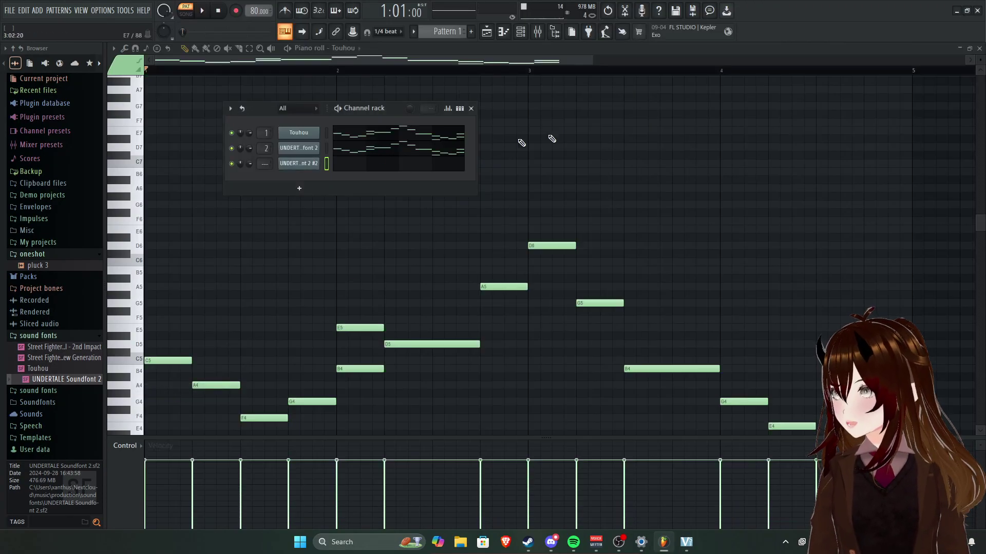
Switch the channel rack's overview for the new soundfont channel to step sequencer buttons.
{"action": "left_click", "coordinate": [310, 163]}
{"action": "left_click", "coordinate": [648, 99]}
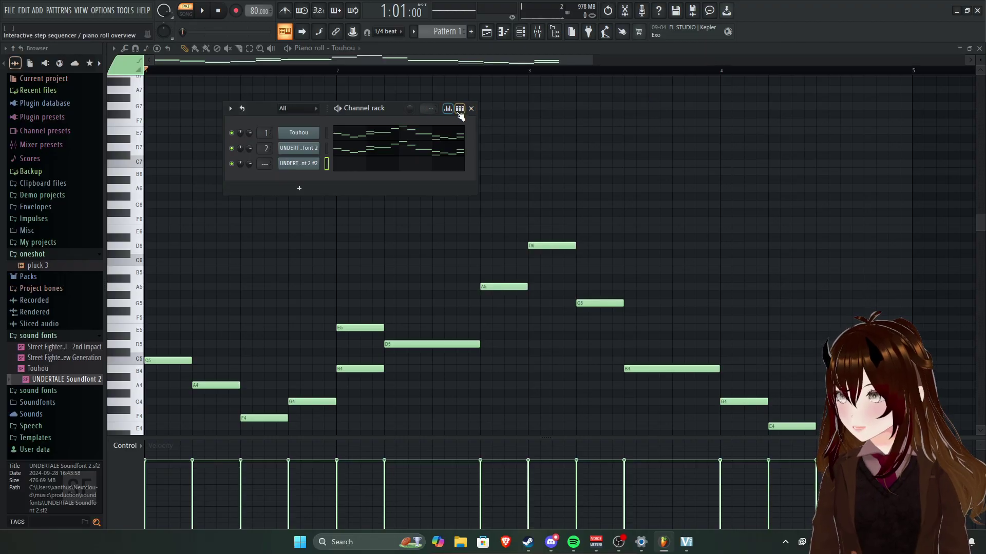
{"action": "left_click", "coordinate": [447, 108]}
{"action": "left_click", "coordinate": [459, 108]}
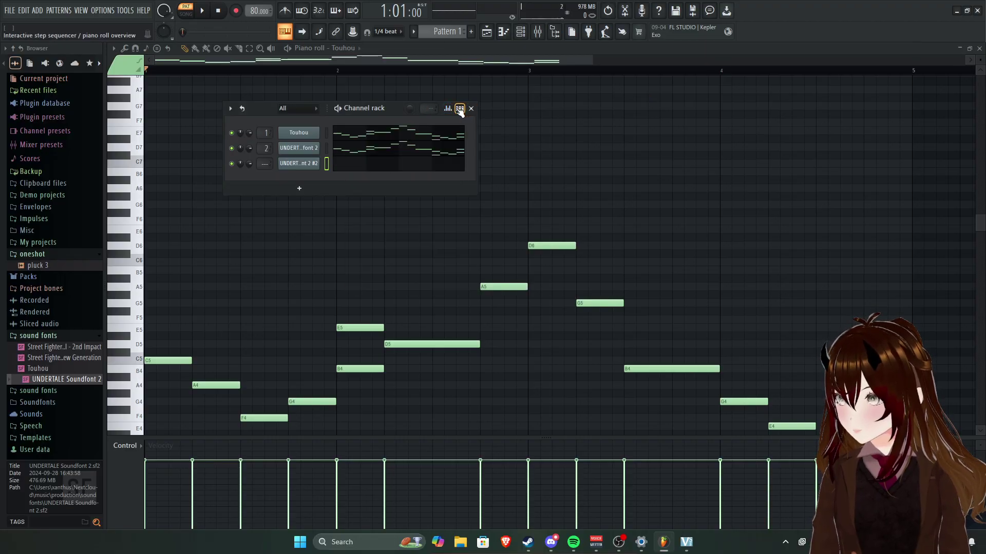
{"action": "left_click", "coordinate": [449, 108]}
{"action": "left_click", "coordinate": [451, 109]}
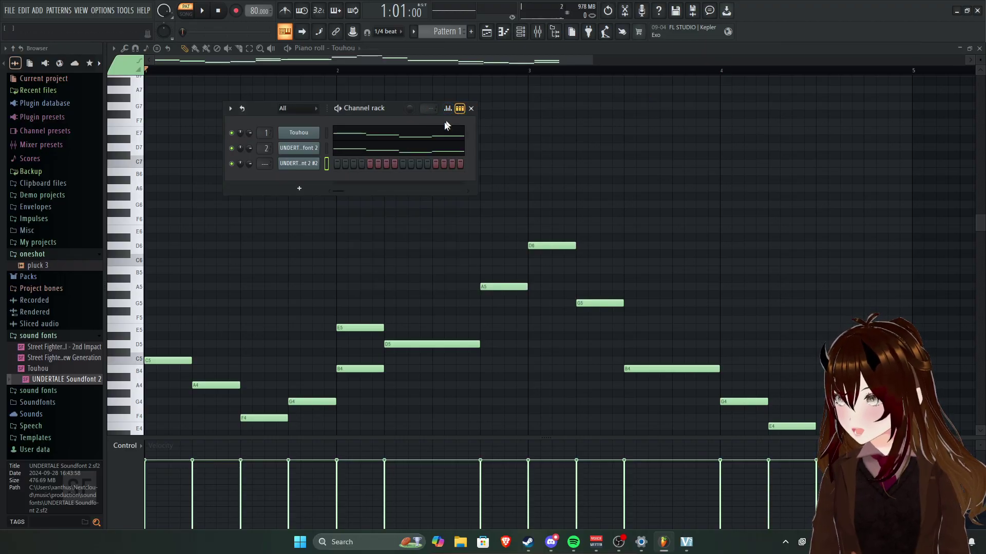
Try filling sequencer steps on the UNDERTALE Soundfont 2 #2 channel, clear them, and hide the channel rack.
{"action": "left_click", "coordinate": [345, 164]}
{"action": "left_click", "coordinate": [336, 163]}
{"action": "left_click", "coordinate": [345, 163]}
{"action": "left_click", "coordinate": [339, 164]}
{"action": "mouse_move", "coordinate": [353, 163]}
{"action": "left_mouse_down"}
{"action": "mouse_move", "coordinate": [455, 164]}
{"action": "mouse_move", "coordinate": [429, 162]}
{"action": "left_mouse_up"}
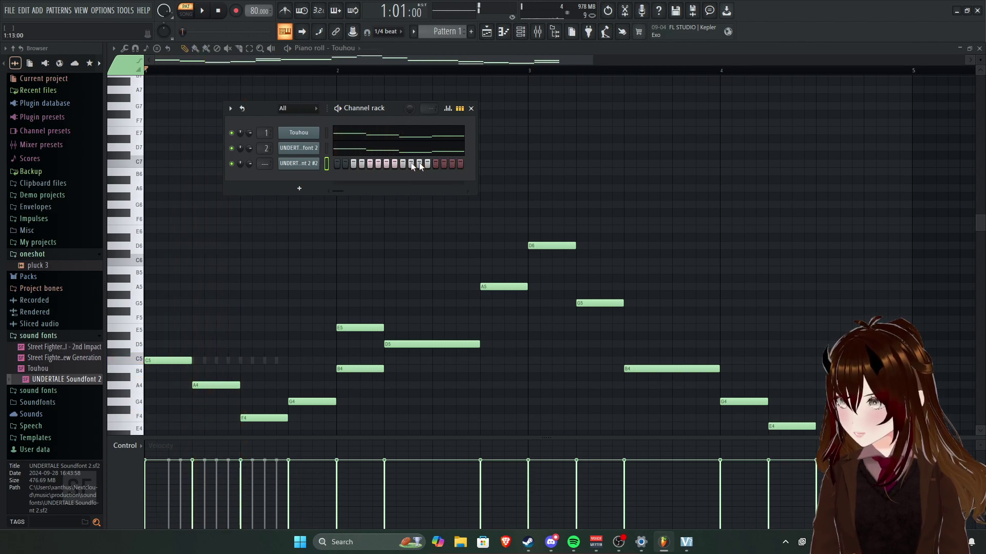
{"action": "key", "text": "F6"}
Delete the UNDERTALE Soundfont 2 #2 channel from the channel rack.
{"action": "scroll", "coordinate": [394, 158], "scroll_direction": "down", "scroll_amount": 5}
{"action": "scroll", "coordinate": [411, 258], "scroll_direction": "up", "scroll_amount": 3}
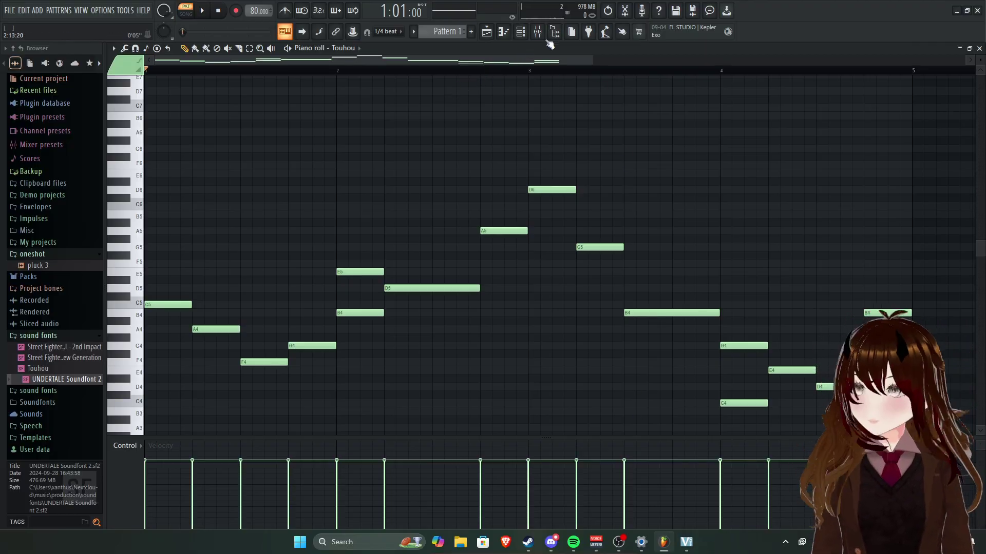
{"action": "left_click", "coordinate": [502, 34]}
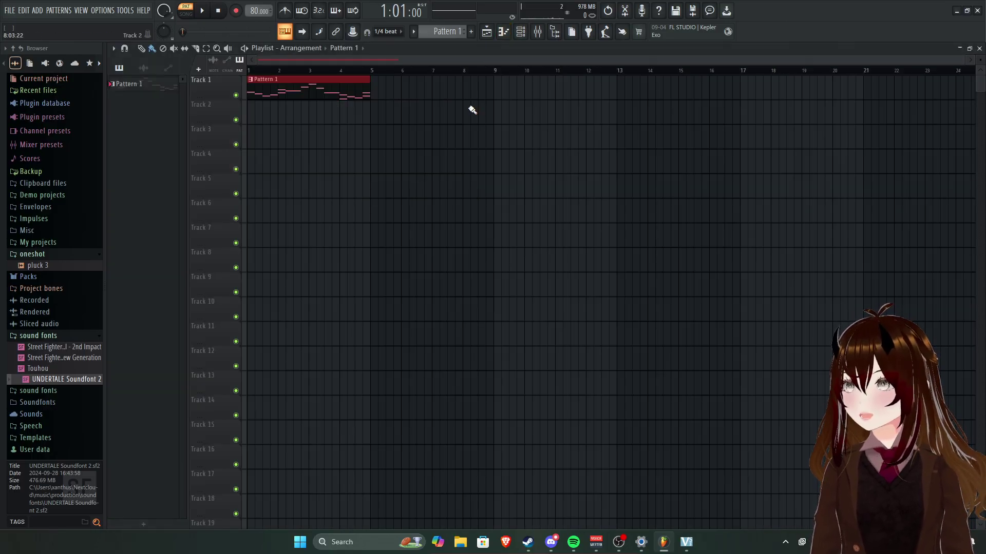
{"action": "left_click", "coordinate": [503, 32]}
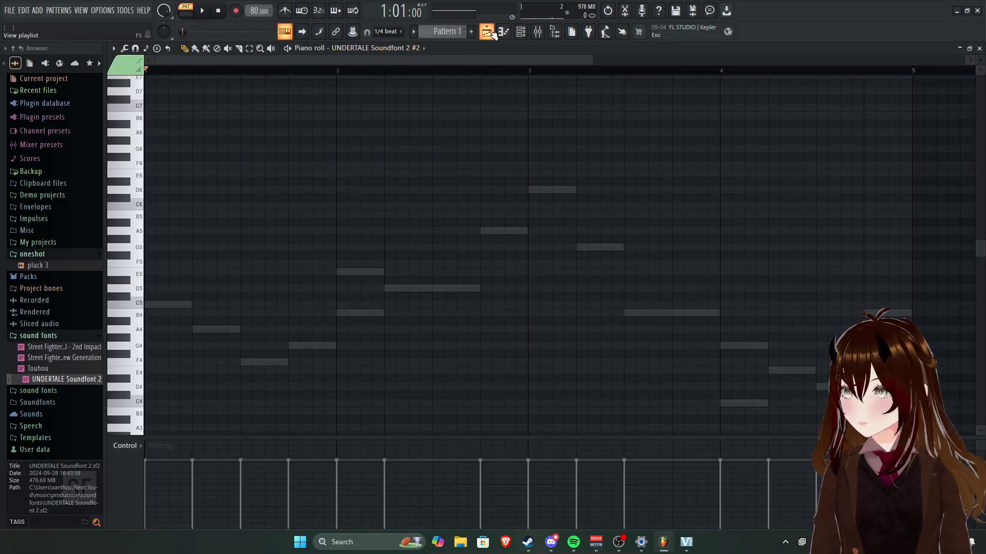
{"action": "left_click", "coordinate": [387, 48]}
{"action": "left_click", "coordinate": [373, 117]}
{"action": "left_click", "coordinate": [390, 48]}
{"action": "left_click", "coordinate": [520, 32]}
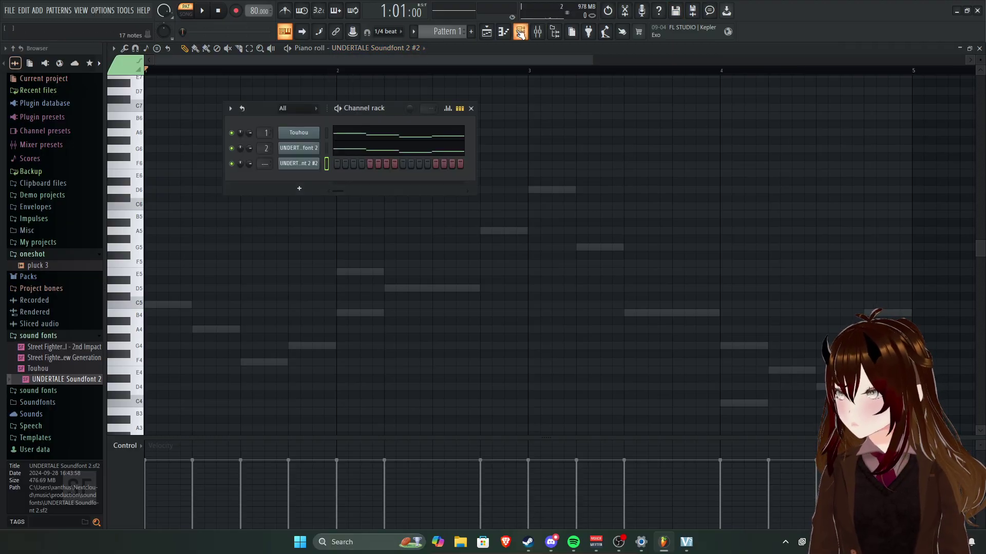
{"action": "right_click", "coordinate": [307, 164]}
{"action": "left_click", "coordinate": [345, 280]}
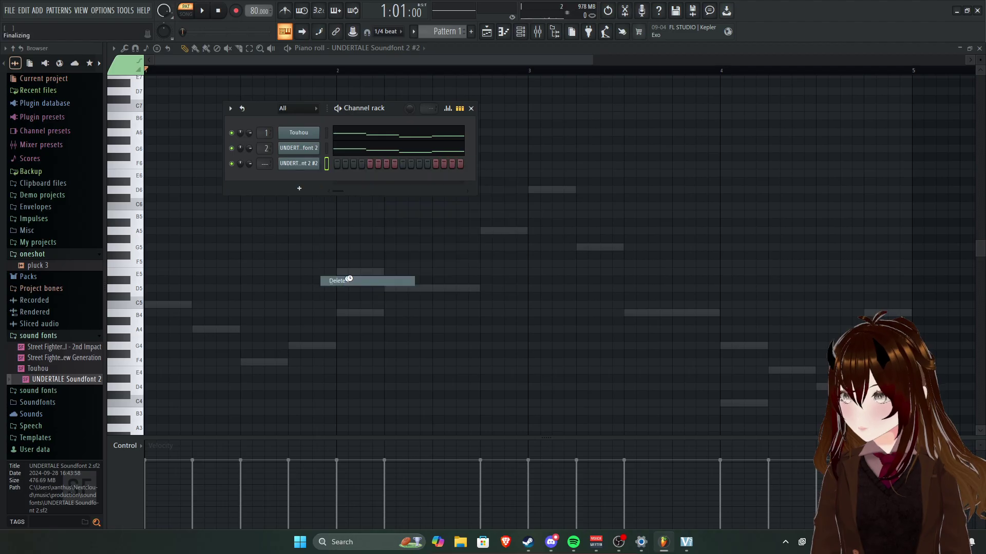
{"action": "left_click", "coordinate": [305, 80]}
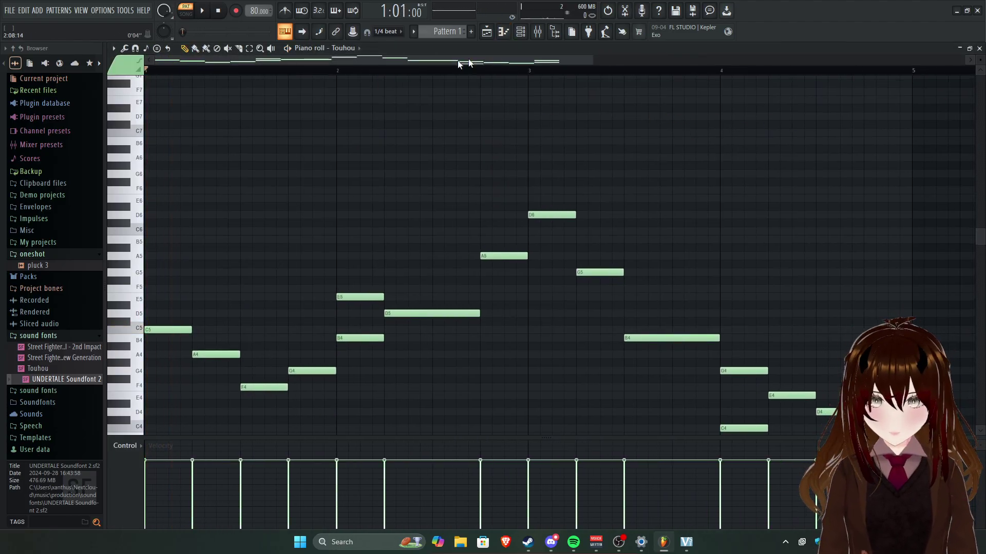
Delete the remaining UNDERTALE Soundfont 2 channel so that only the Touhou channel is left in the rack.
{"action": "left_click", "coordinate": [486, 31]}
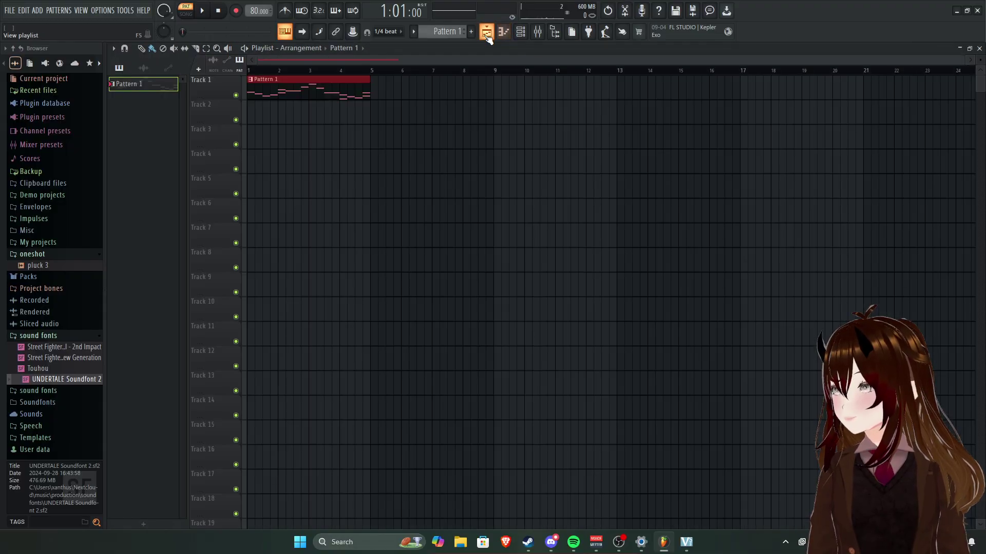
{"action": "left_click", "coordinate": [503, 32]}
{"action": "left_click", "coordinate": [520, 32]}
{"action": "right_click", "coordinate": [311, 148]}
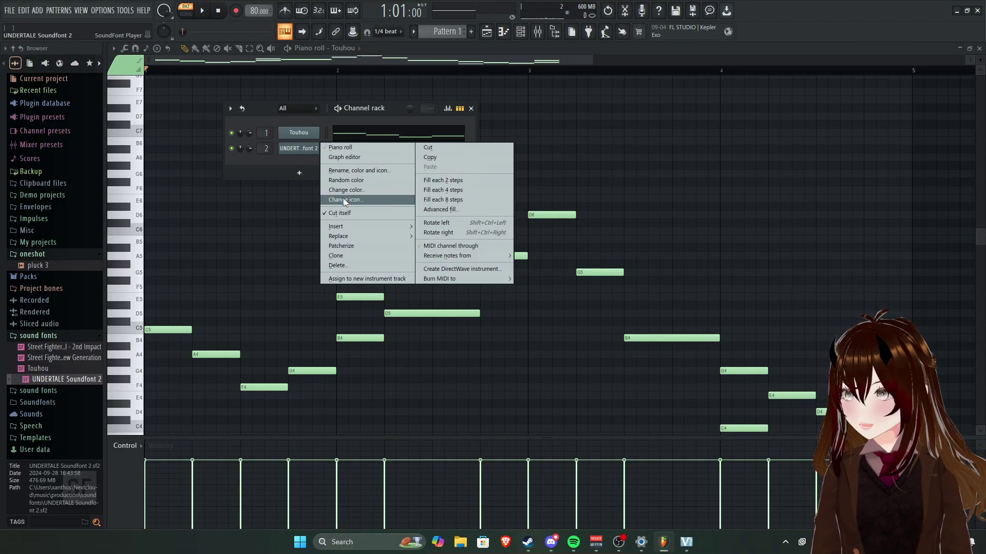
{"action": "left_click", "coordinate": [336, 265]}
{"action": "scroll", "coordinate": [439, 229], "scroll_direction": "up", "scroll_amount": 1}
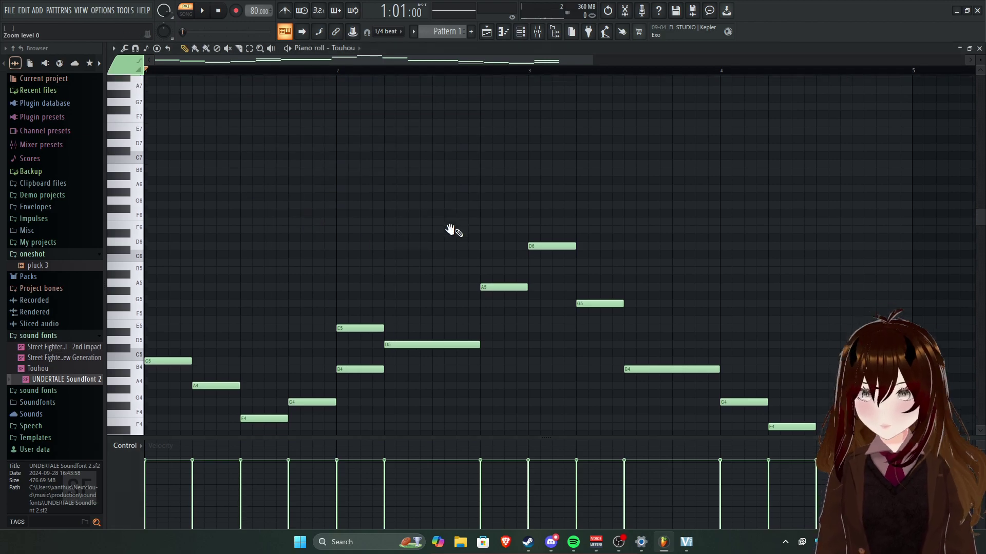
Delete all notes of the four-bar melody from the Touhou piano roll.
{"action": "key", "text": "ctrl+a"}
{"action": "key", "text": "Delete"}
{"action": "scroll", "coordinate": [421, 218], "scroll_direction": "up", "scroll_amount": 1}
{"action": "scroll", "coordinate": [298, 251], "scroll_direction": "down", "scroll_amount": 2}
{"action": "scroll", "coordinate": [180, 319], "scroll_direction": "up", "scroll_amount": 3}
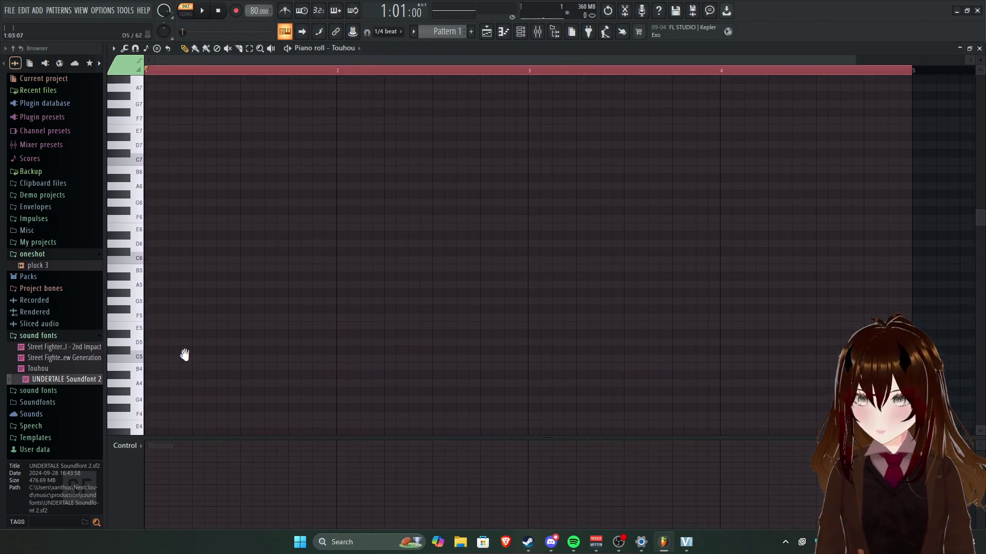
{"action": "scroll", "coordinate": [201, 250], "scroll_direction": "down", "scroll_amount": 4}
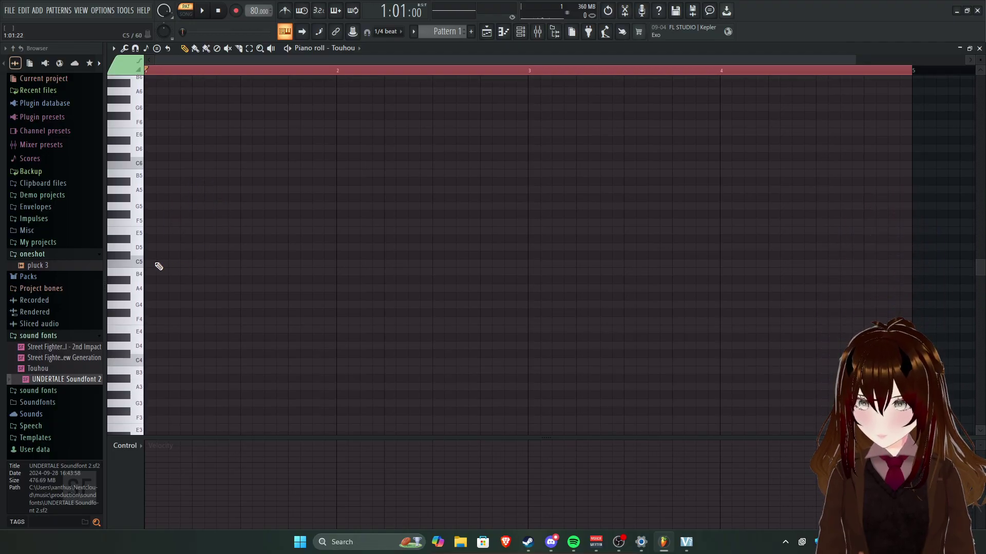
Leave the piano roll for the playlist and place the channel rack over its tracks.
{"action": "left_click", "coordinate": [147, 265]}
{"action": "right_click", "coordinate": [157, 265]}
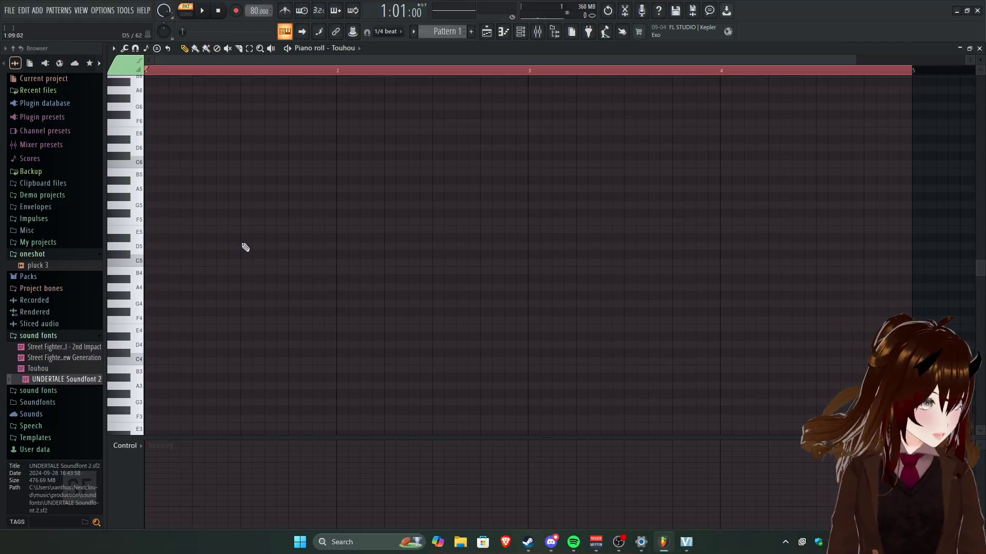
{"action": "left_click", "coordinate": [509, 32]}
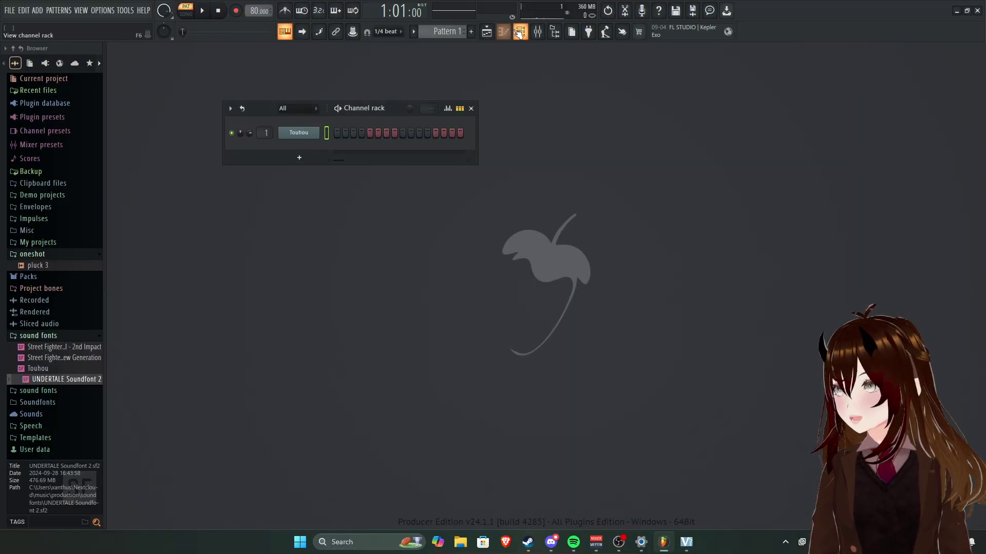
{"action": "left_click", "coordinate": [470, 109]}
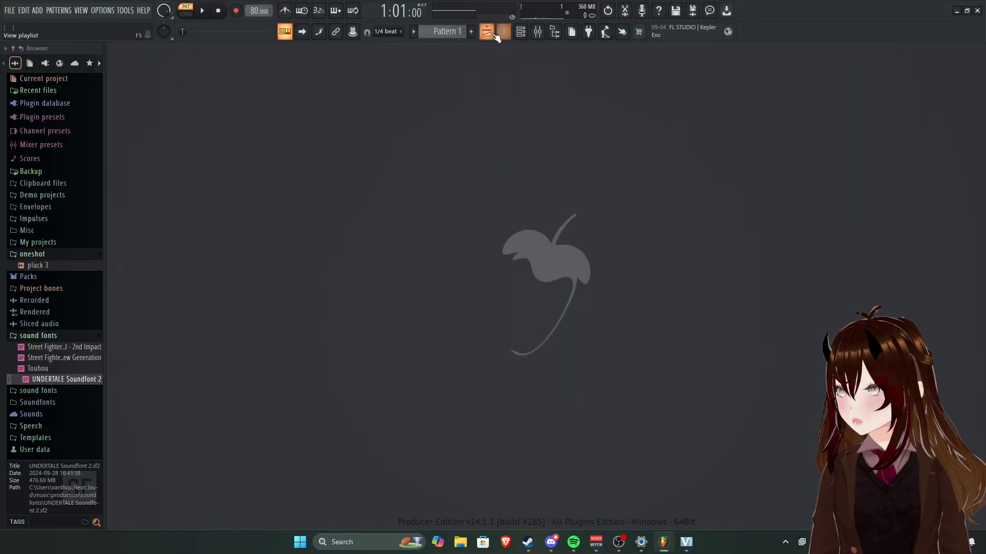
{"action": "left_click", "coordinate": [488, 33]}
{"action": "double_click", "coordinate": [264, 88]}
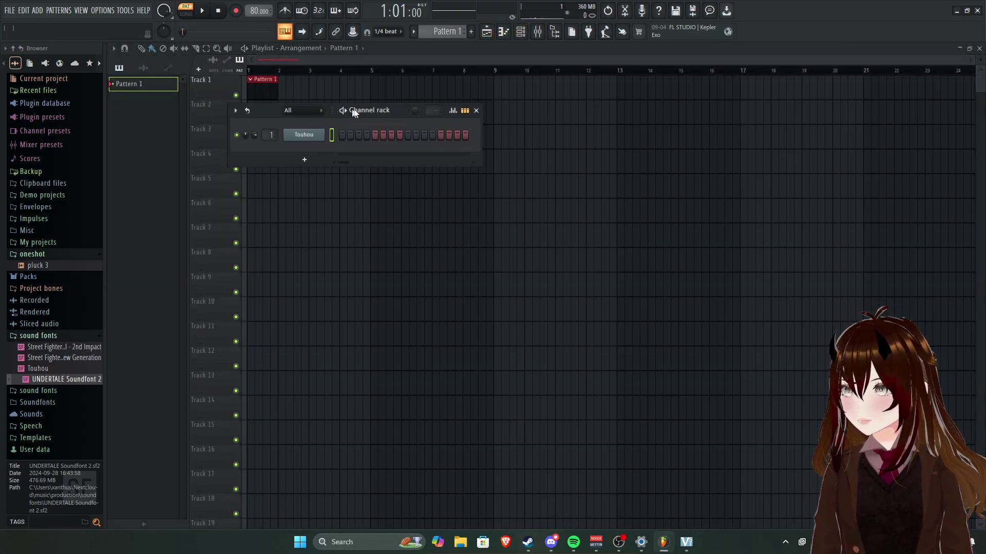
{"action": "left_click_drag", "start_coordinate": [348, 108], "coordinate": [419, 110]}
Replace the Touhou channel's instrument with Fruit Kick.
{"action": "left_click", "coordinate": [369, 135]}
{"action": "left_click", "coordinate": [630, 146]}
{"action": "left_click", "coordinate": [385, 135]}
{"action": "left_click", "coordinate": [385, 135]}
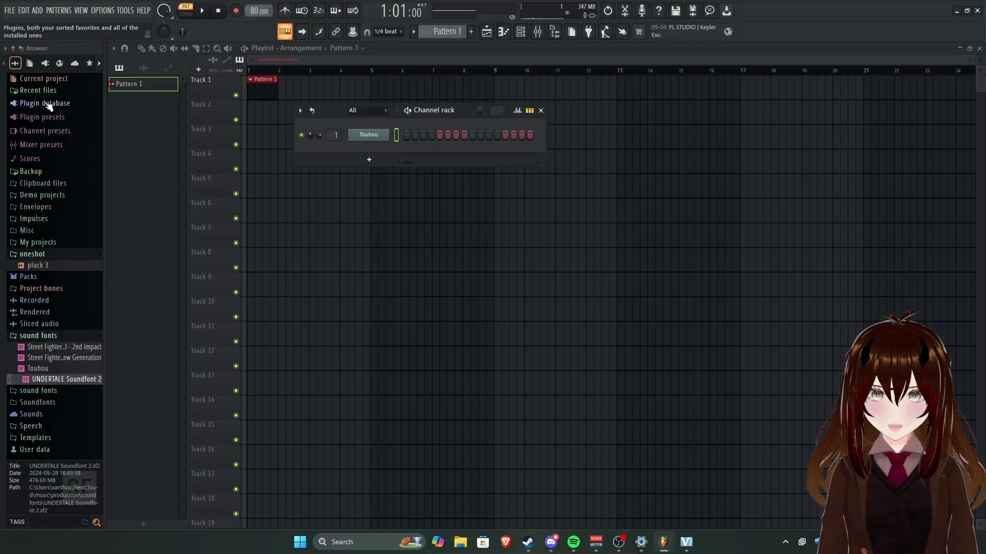
{"action": "right_click", "coordinate": [388, 133]}
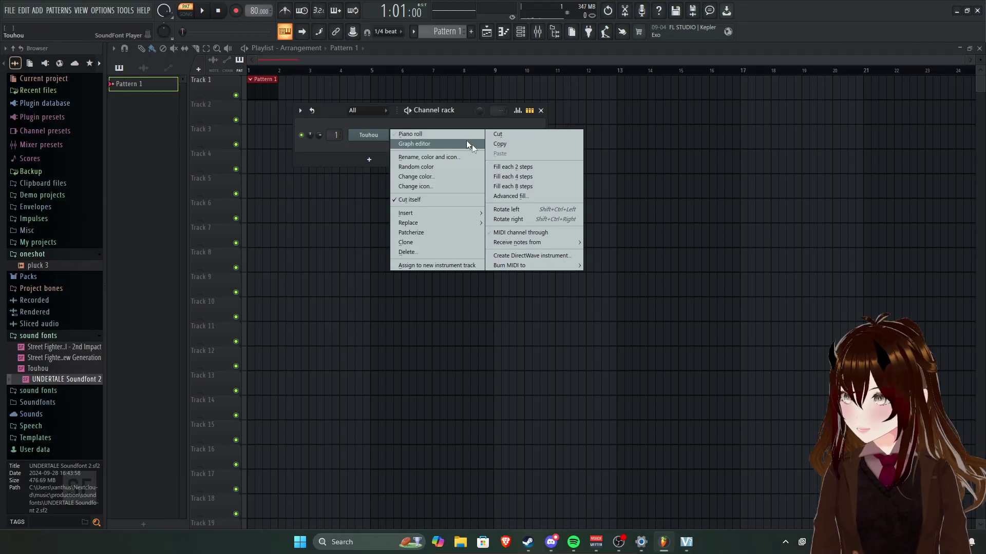
{"action": "mouse_move", "coordinate": [428, 224]}
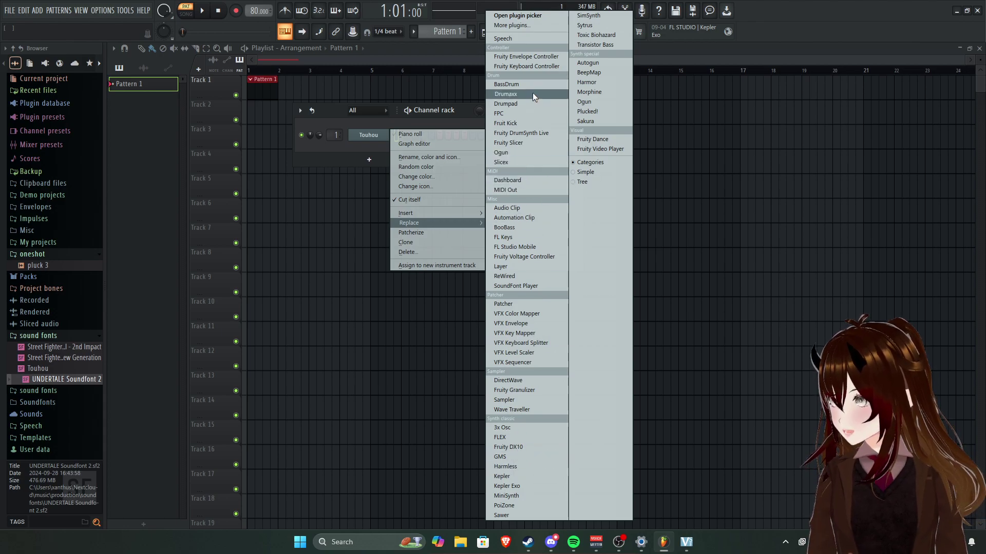
{"action": "left_click", "coordinate": [523, 123]}
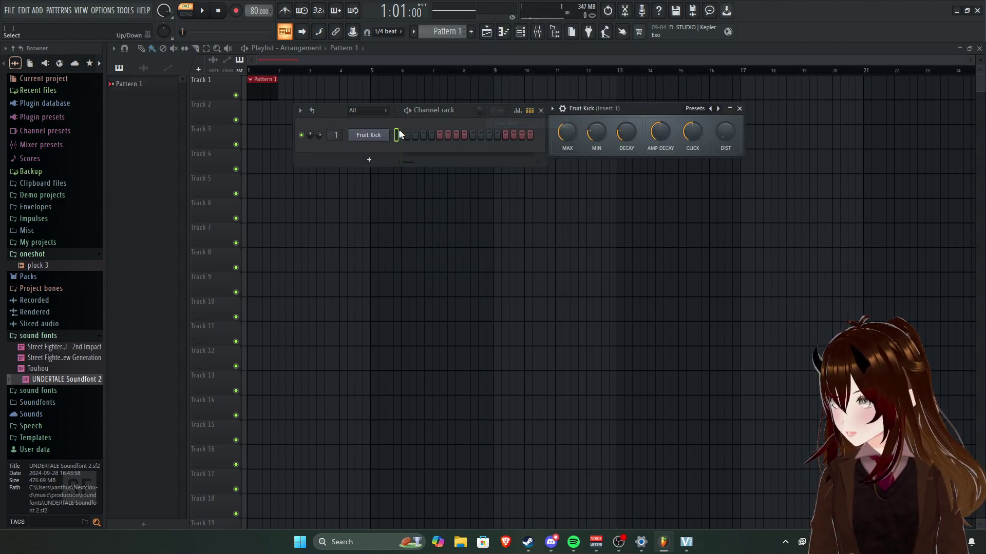
Try a note on the Fruit Kick channel's second sequencer step, clear it, and dismiss the kick's settings.
{"action": "left_click", "coordinate": [415, 134]}
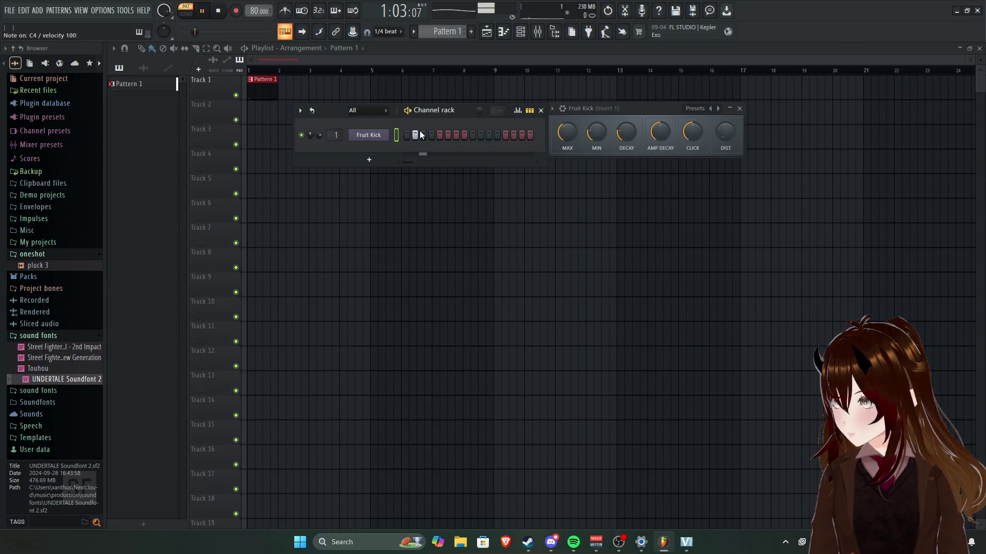
{"action": "left_click", "coordinate": [416, 135]}
{"action": "left_click", "coordinate": [386, 136]}
{"action": "left_click", "coordinate": [379, 137]}
{"action": "right_click", "coordinate": [378, 138]}
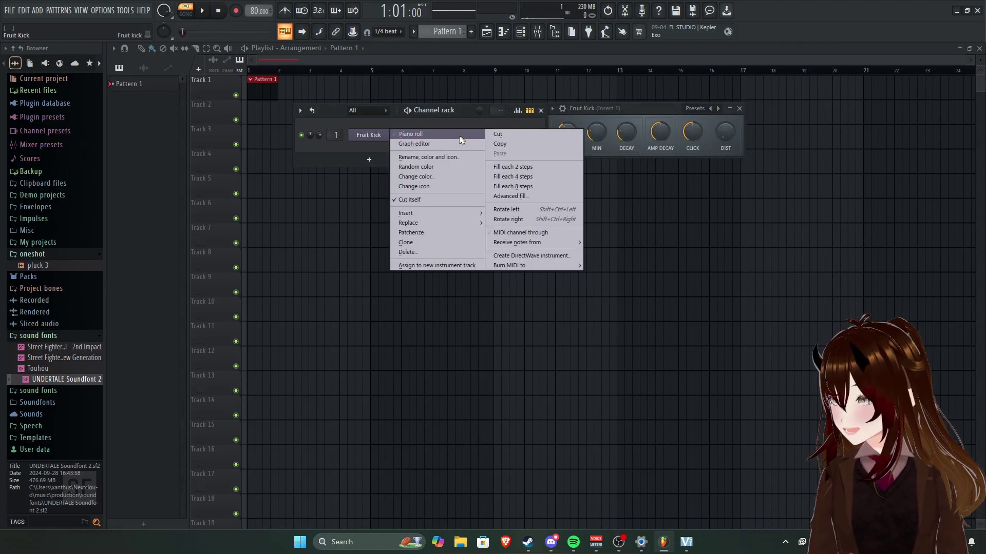
{"action": "left_click", "coordinate": [704, 102]}
{"action": "right_click", "coordinate": [717, 105]}
Bring back the Fruit Kick settings and load the Classic preset.
{"action": "left_click", "coordinate": [520, 31]}
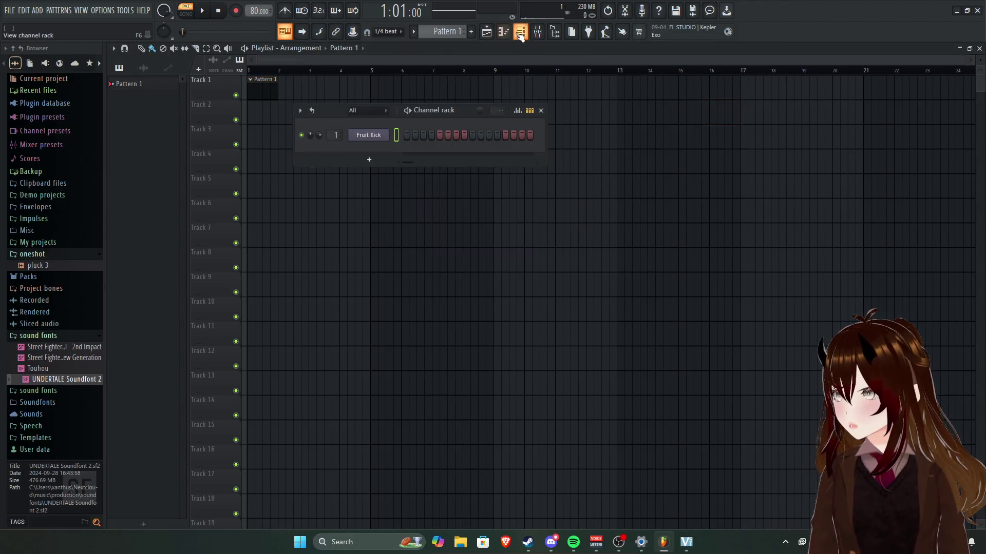
{"action": "left_click", "coordinate": [369, 136]}
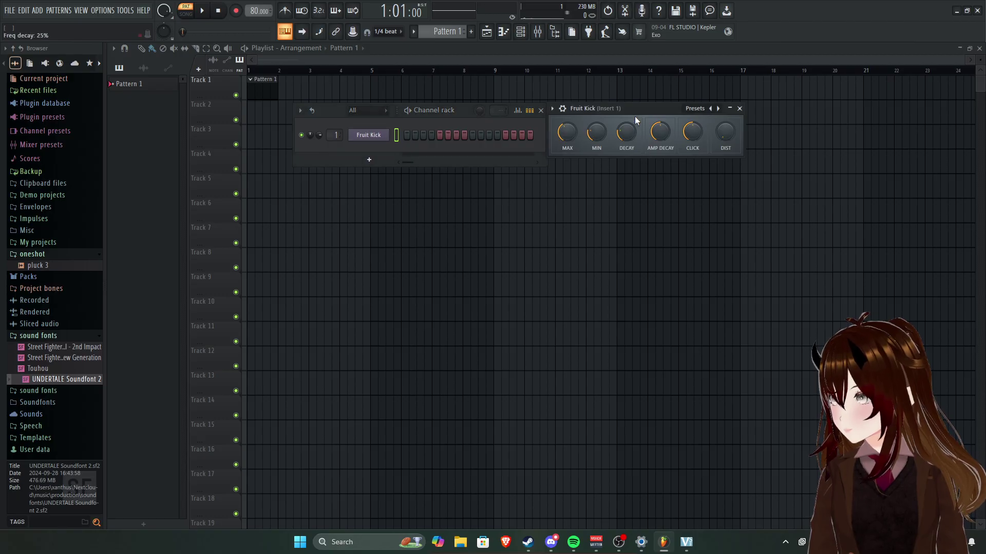
{"action": "left_click", "coordinate": [719, 109]}
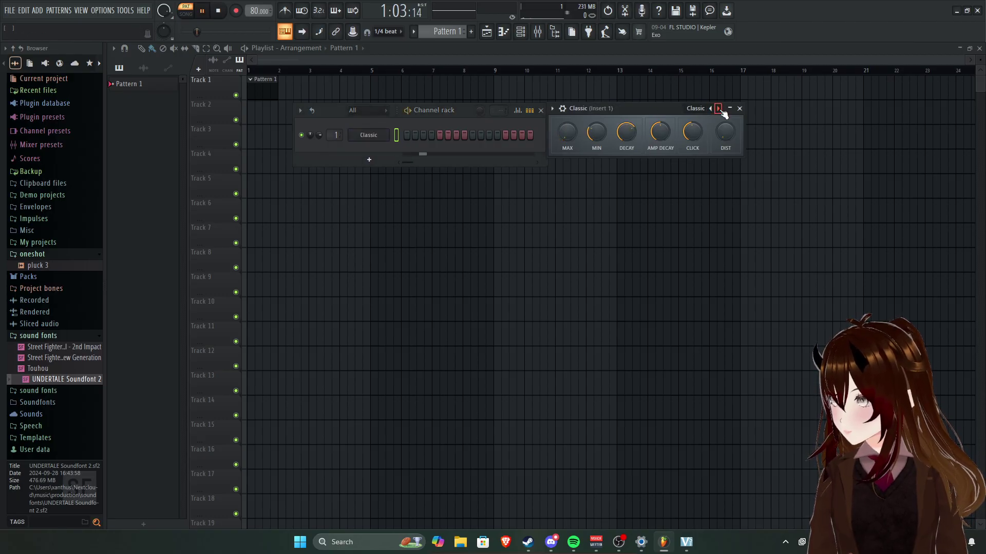
Sequence Classic kicks on steps 1, 5, 9 and 13 and start playback of the pattern.
{"action": "left_click_drag", "start_coordinate": [417, 134], "coordinate": [529, 134]}
{"action": "mouse_move", "coordinate": [414, 134]}
{"action": "left_mouse_down"}
{"action": "mouse_move", "coordinate": [406, 135]}
{"action": "mouse_move", "coordinate": [531, 135]}
{"action": "left_mouse_up"}
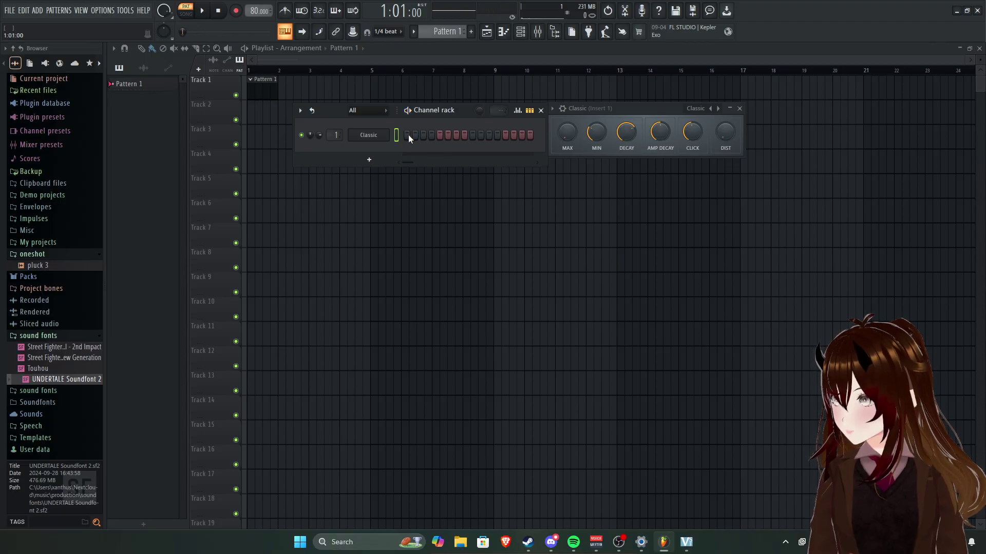
{"action": "left_click", "coordinate": [472, 135]}
{"action": "left_click", "coordinate": [505, 134]}
{"action": "key", "text": "space"}
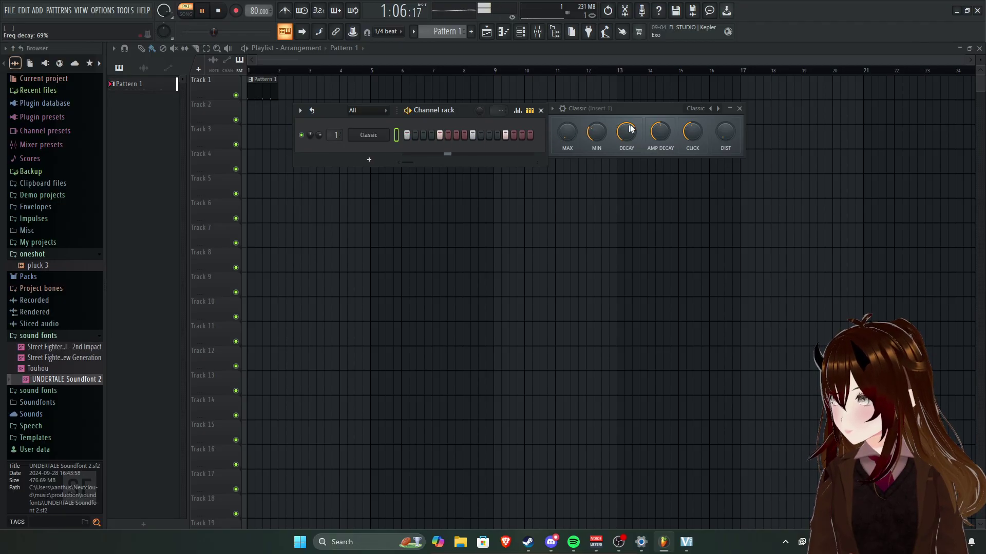
Audition the Clicky kick preset against Classic while the pattern plays.
{"action": "left_click", "coordinate": [718, 109]}
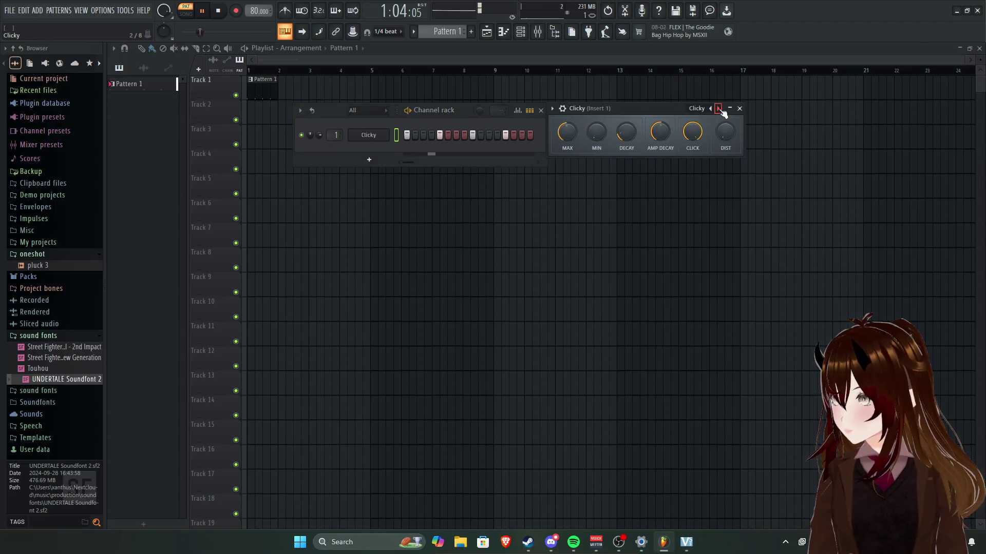
{"action": "left_click", "coordinate": [719, 109]}
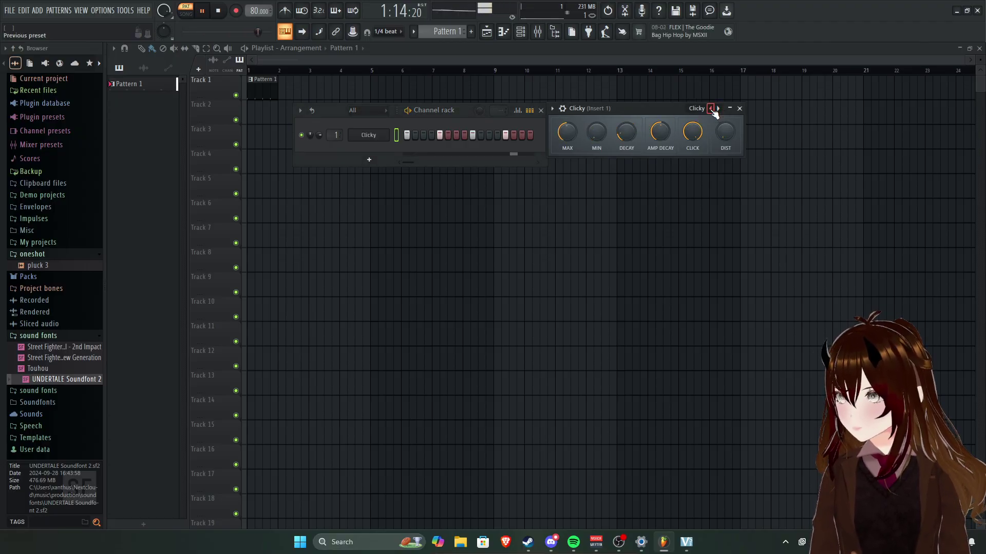
{"action": "left_click", "coordinate": [718, 109]}
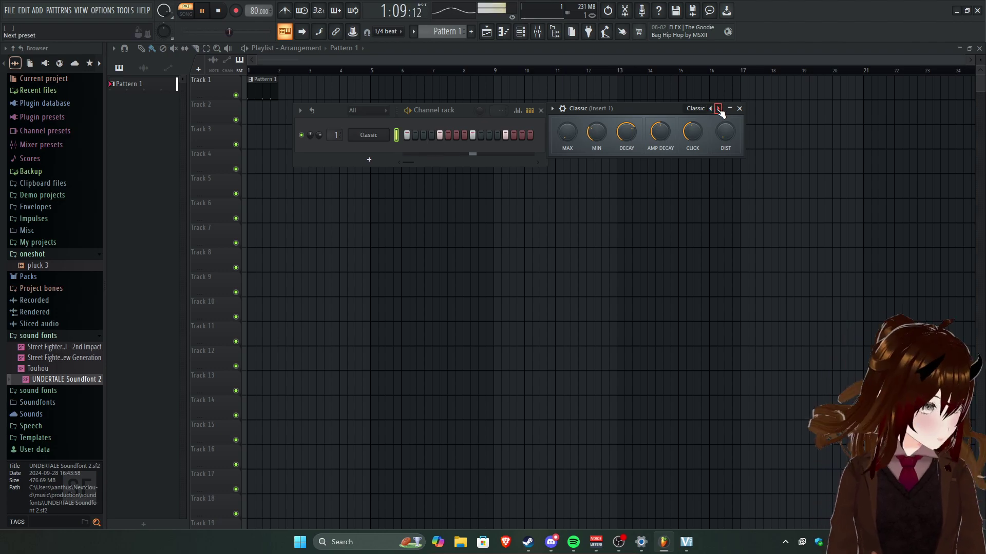
Audition the presets of the Classic kick channel one after another while Pattern 1 plays.
{"action": "left_click", "coordinate": [718, 108]}
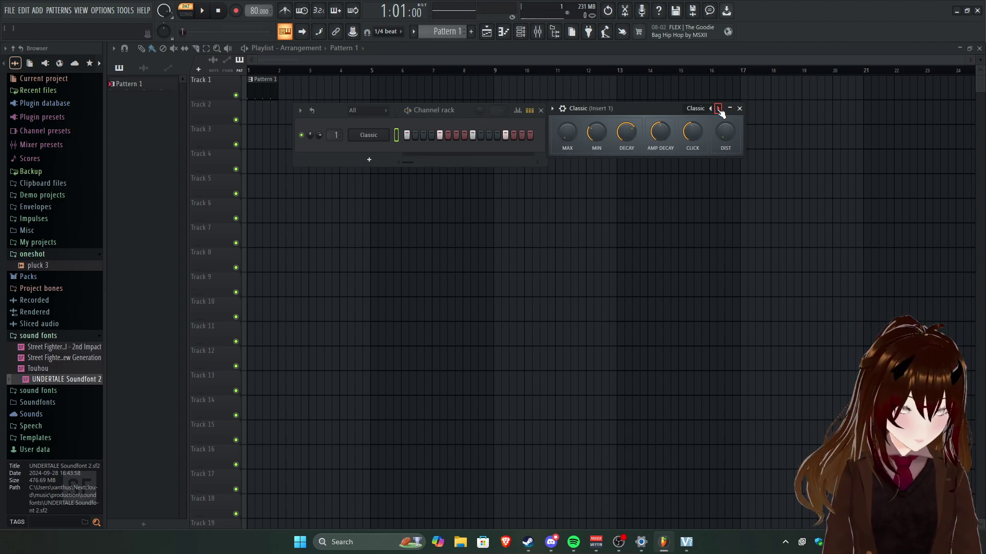
{"action": "left_click", "coordinate": [718, 109]}
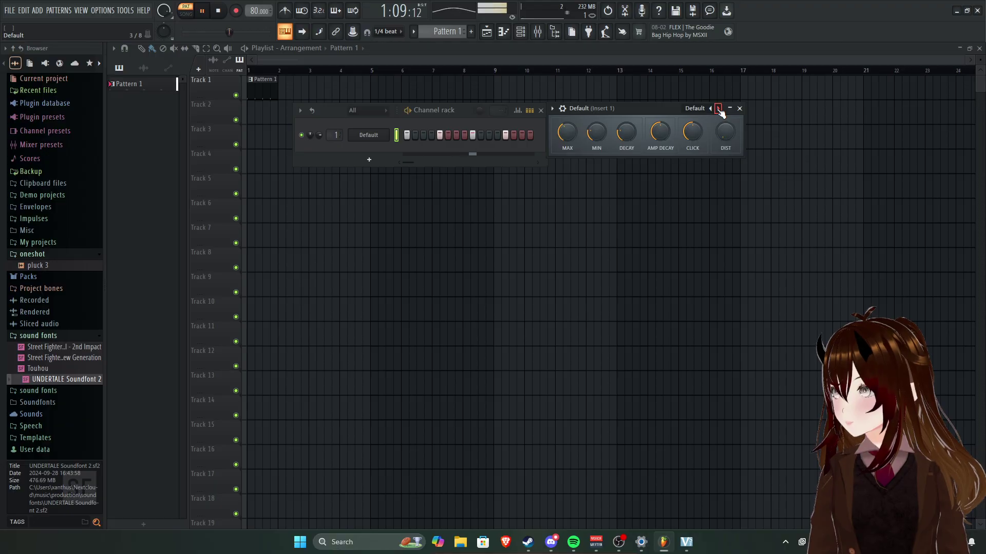
{"action": "left_click", "coordinate": [718, 109]}
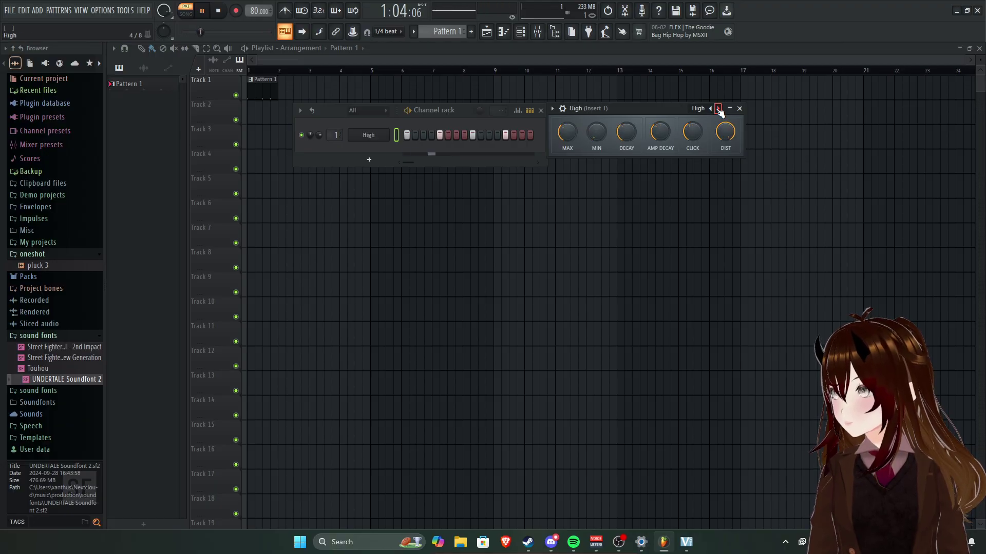
{"action": "left_click", "coordinate": [719, 109]}
{"action": "left_click", "coordinate": [718, 109]}
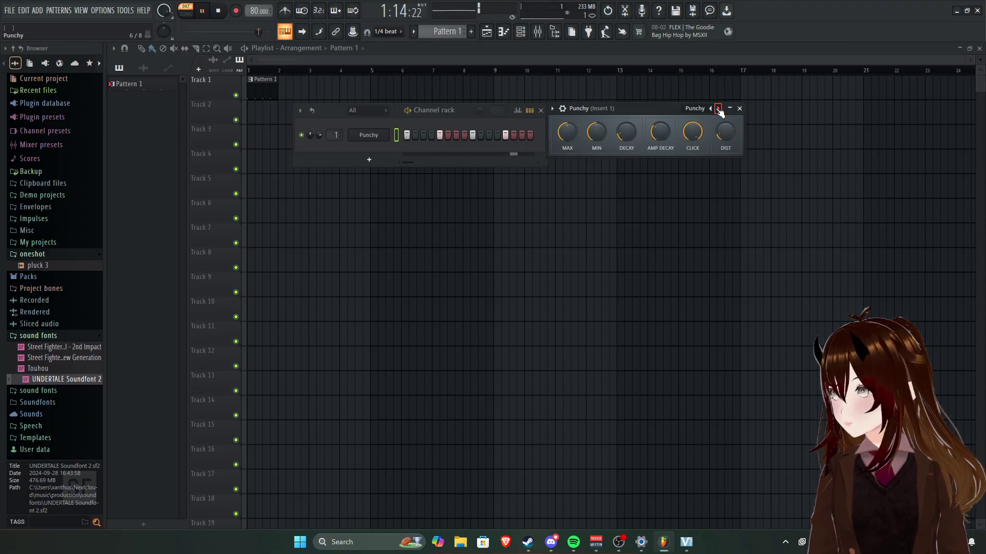
{"action": "left_click", "coordinate": [718, 109]}
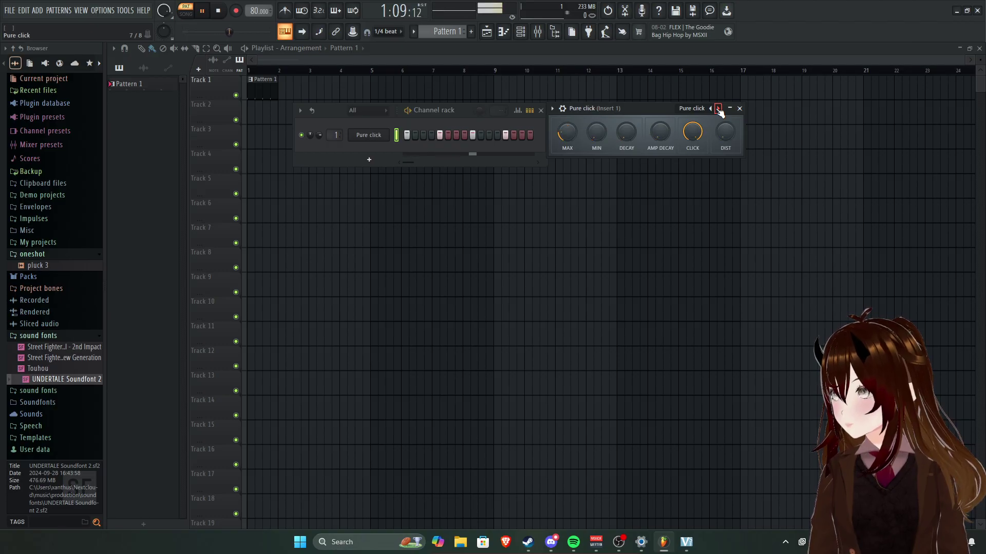
{"action": "left_click", "coordinate": [719, 109]}
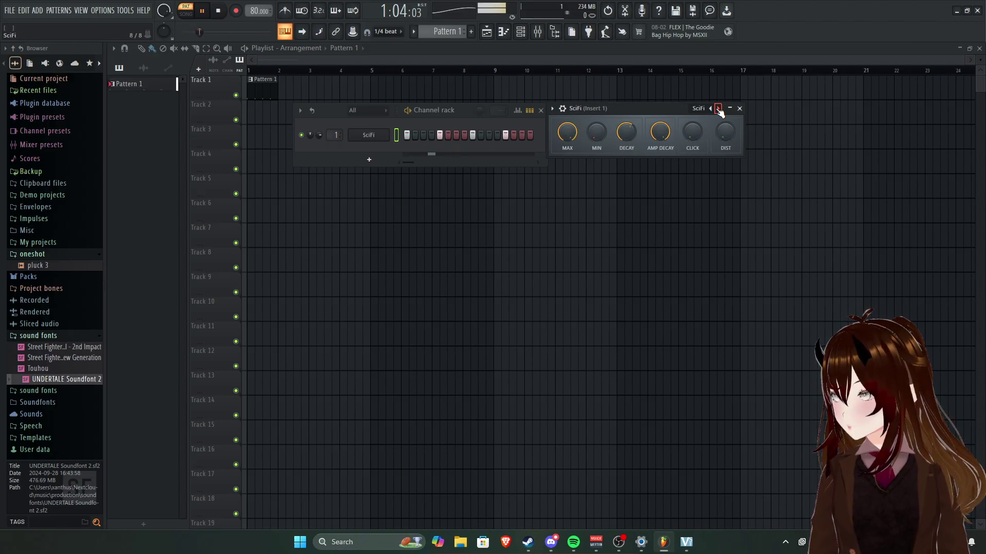
{"action": "left_click", "coordinate": [718, 109]}
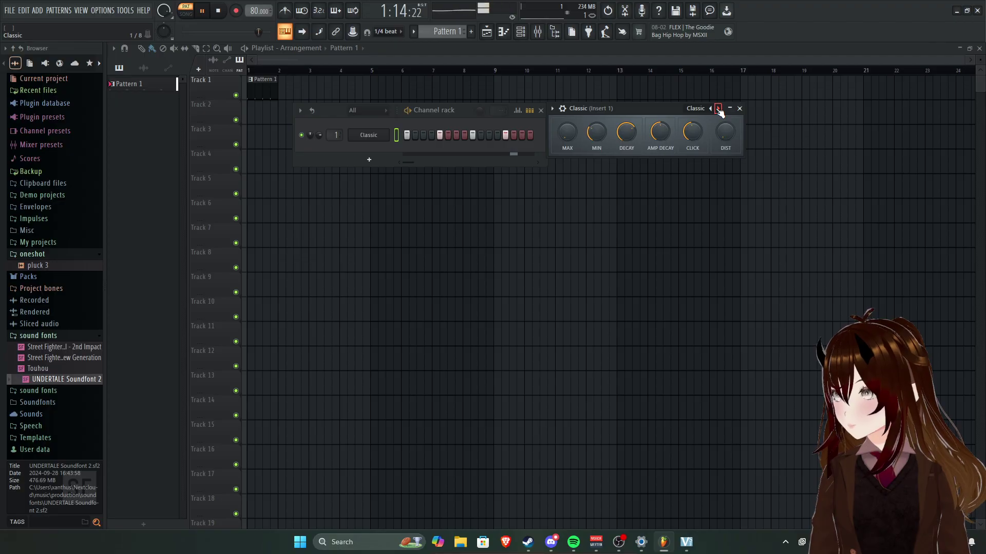
{"action": "left_click", "coordinate": [718, 109]}
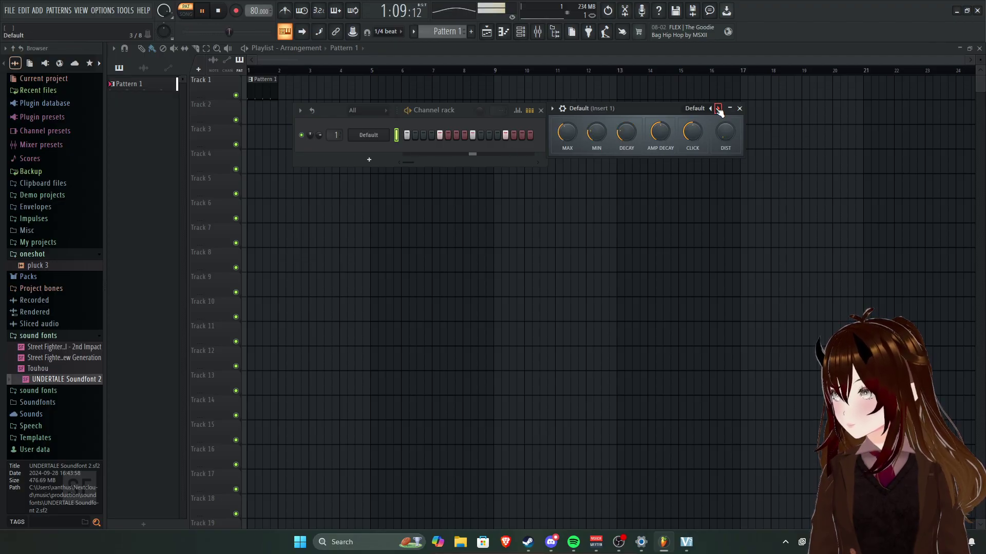
{"action": "left_click", "coordinate": [718, 109]}
{"action": "left_click", "coordinate": [718, 109]}
{"action": "left_click", "coordinate": [718, 108]}
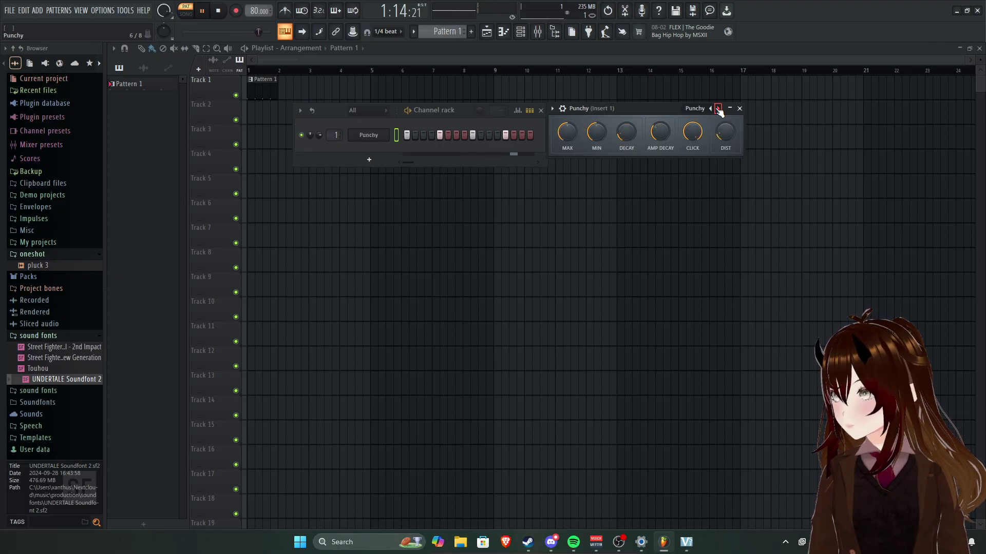
Go back through the kick presets, settle on Classic and stop the pattern playback.
{"action": "left_click", "coordinate": [711, 109]}
{"action": "left_click", "coordinate": [711, 108]}
{"action": "left_click", "coordinate": [711, 109]}
{"action": "left_click", "coordinate": [711, 108]}
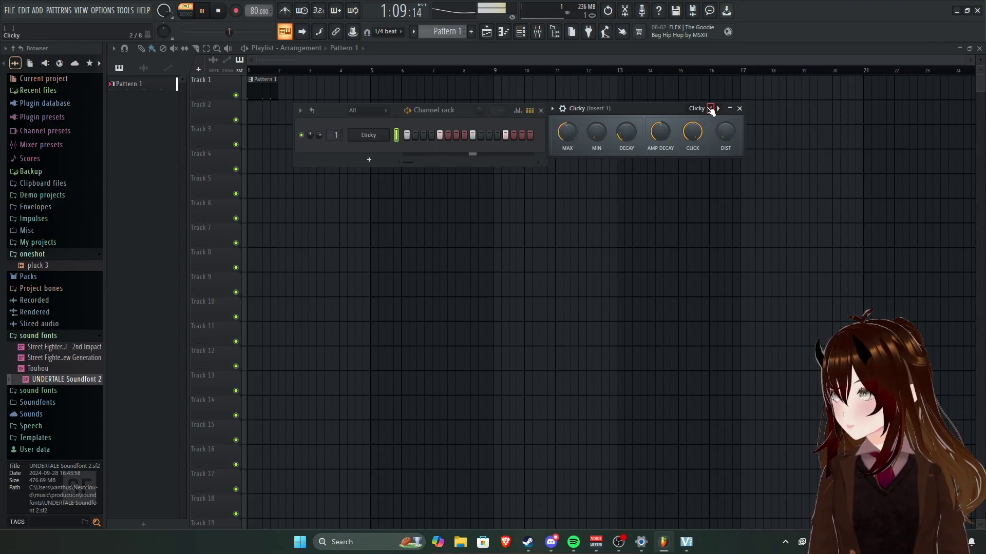
{"action": "left_click", "coordinate": [711, 109]}
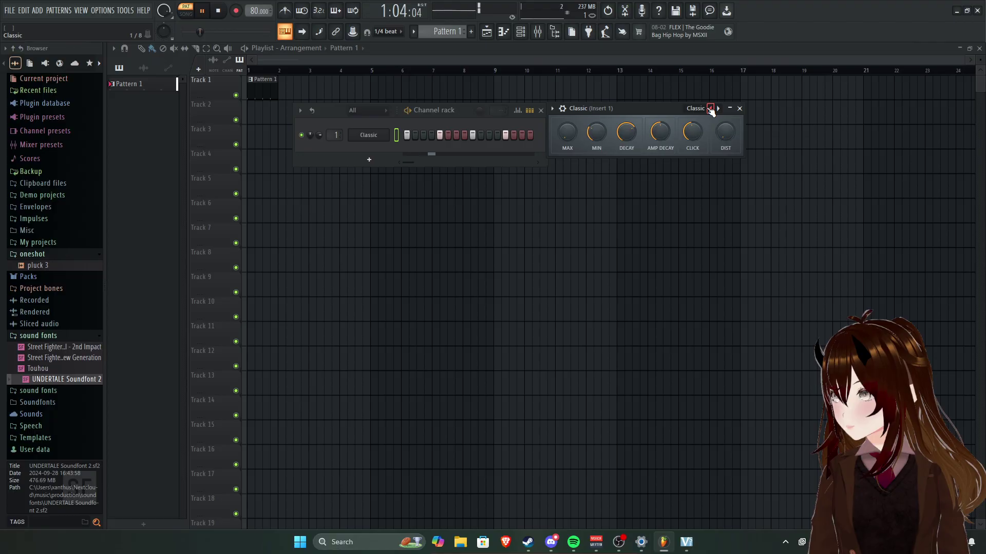
{"action": "left_click", "coordinate": [711, 109]}
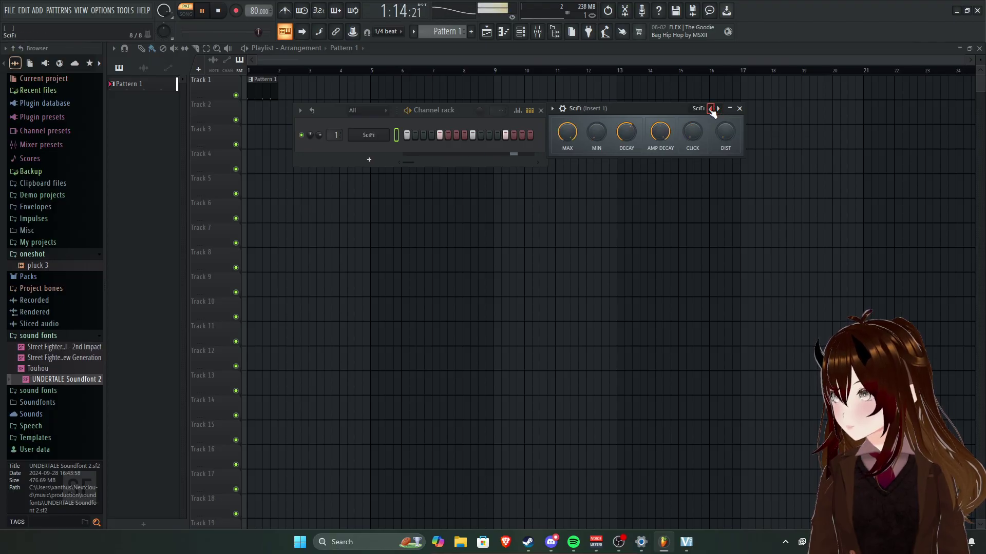
{"action": "left_click", "coordinate": [718, 108]}
{"action": "key", "text": "space"}
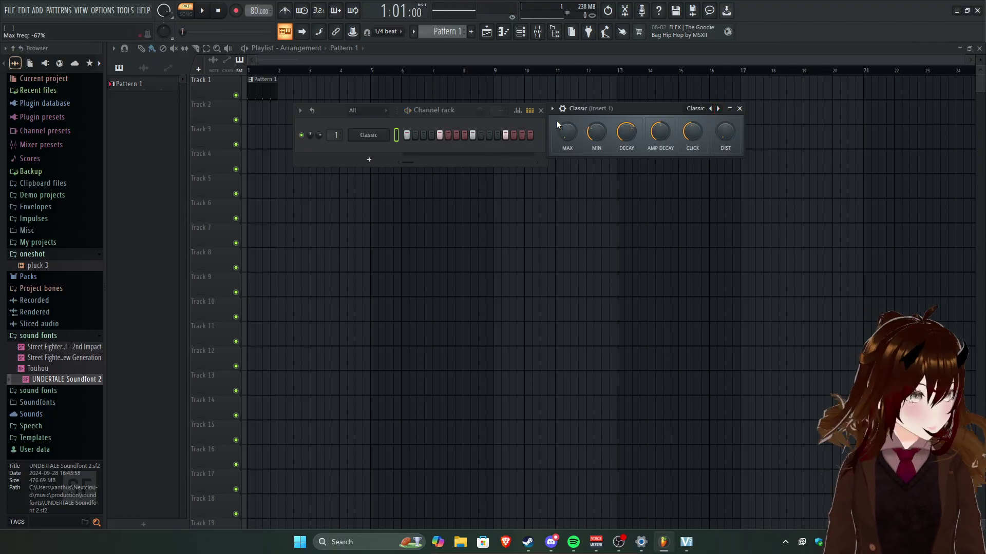
Add hits on steps 4 and 12 of the Classic kick row and play the pattern to check it.
{"action": "left_click", "coordinate": [432, 134]}
{"action": "key", "text": "space"}
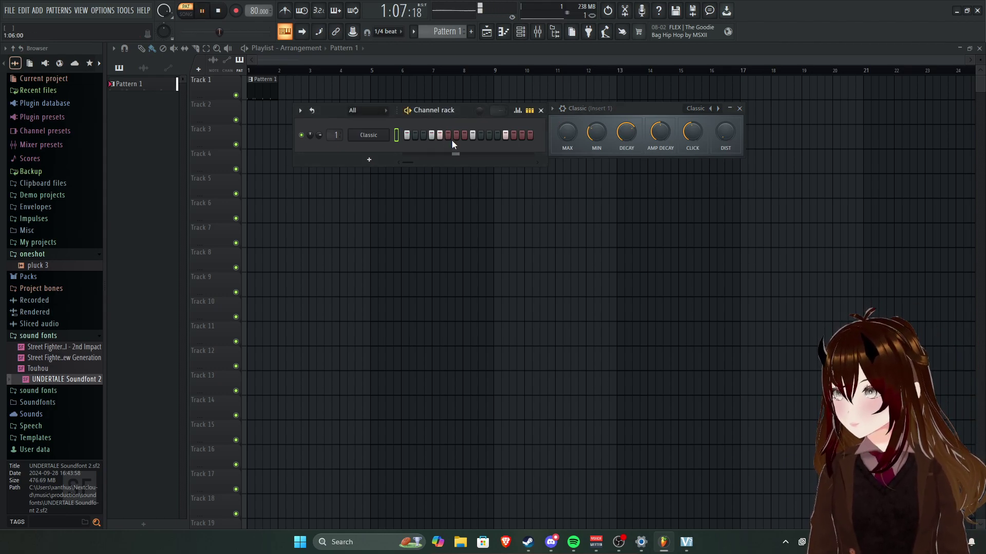
{"action": "key", "text": "space"}
{"action": "left_click", "coordinate": [497, 135]}
{"action": "key", "text": "space"}
{"action": "key", "text": "space"}
Clear steps 9 to 16 of the Classic kick row and place hits on steps 7, 10 and 11.
{"action": "left_click_drag", "start_coordinate": [472, 135], "coordinate": [538, 137]}
{"action": "key", "text": "space"}
{"action": "left_click", "coordinate": [464, 135]}
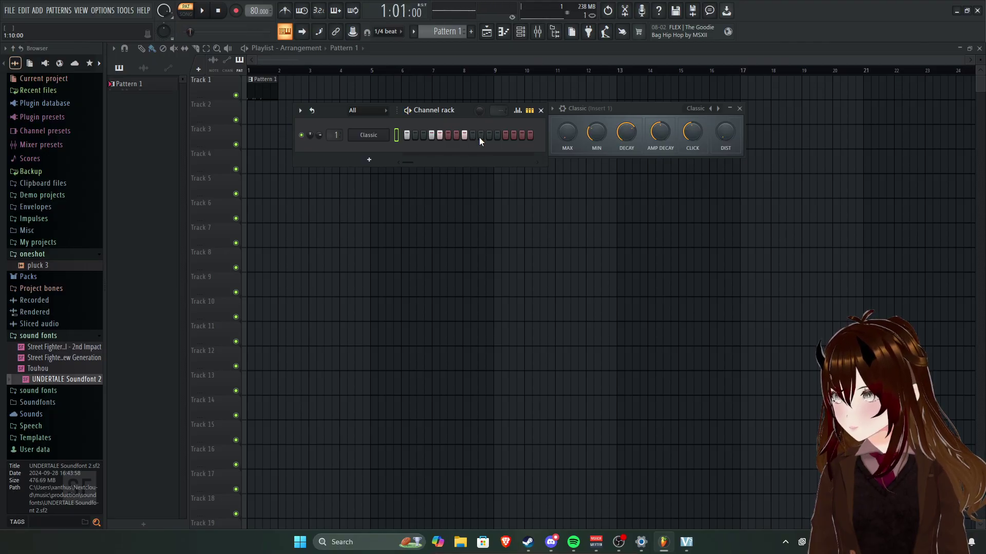
{"action": "left_click_drag", "start_coordinate": [481, 136], "coordinate": [488, 138]}
{"action": "key", "text": "space"}
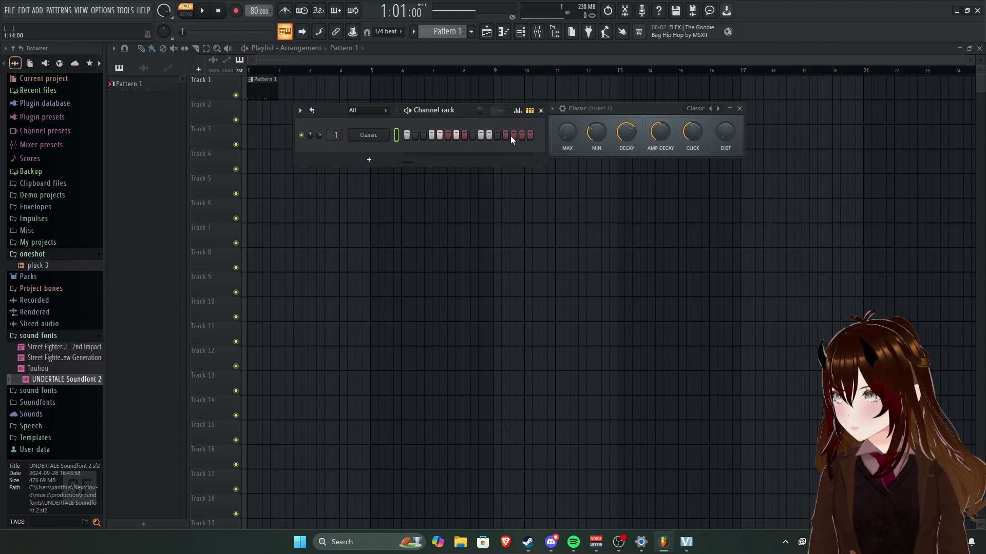
Try a kick hit on step 14 in playback and replace it with one on step 13.
{"action": "key", "text": "space"}
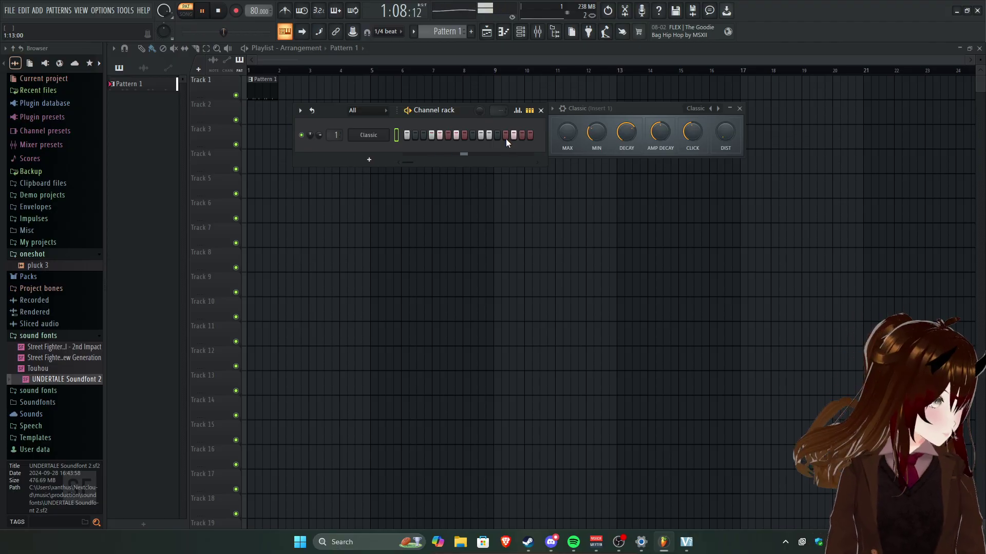
{"action": "key", "text": "space"}
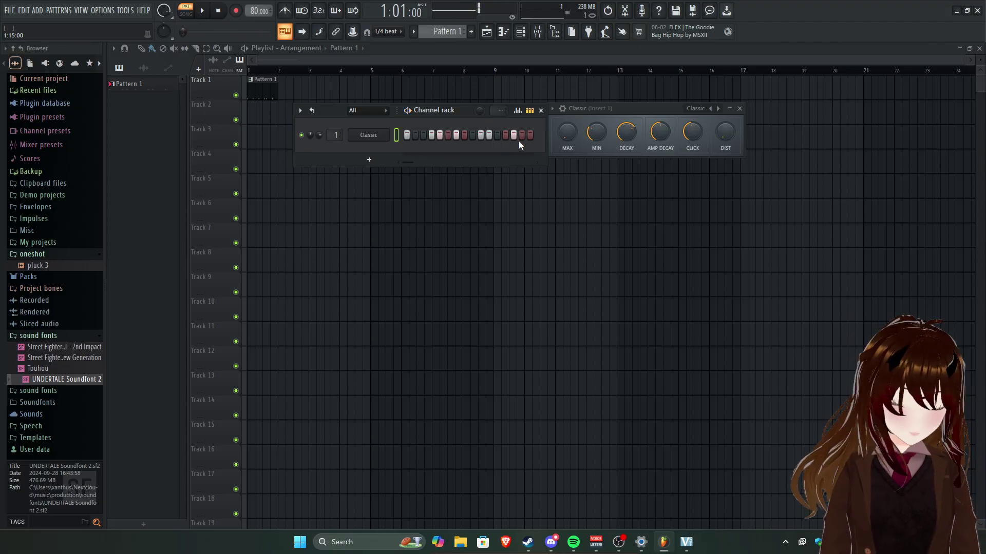
{"action": "right_click", "coordinate": [513, 135]}
{"action": "left_click", "coordinate": [507, 135]}
{"action": "key", "text": "space"}
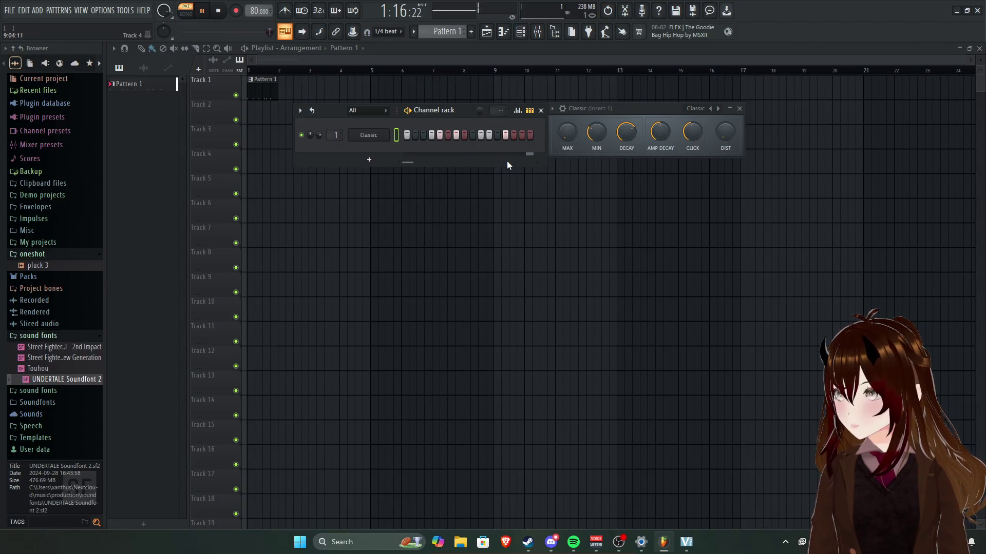
Place the last kick hit on step 15 instead of step 16, stop playback and close the kick's plugin window.
{"action": "left_click", "coordinate": [529, 135]}
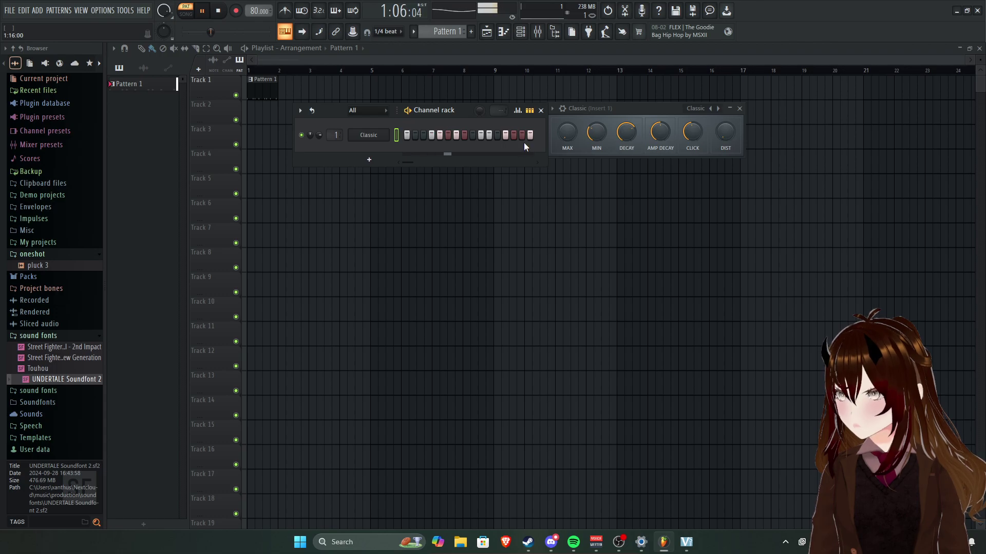
{"action": "left_click", "coordinate": [525, 135]}
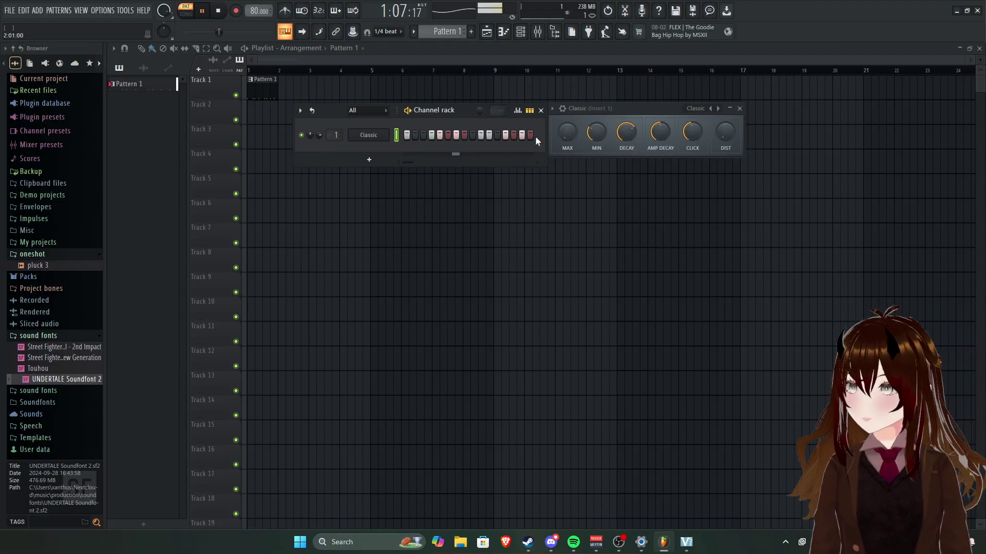
{"action": "key", "text": "space"}
{"action": "left_click", "coordinate": [729, 109]}
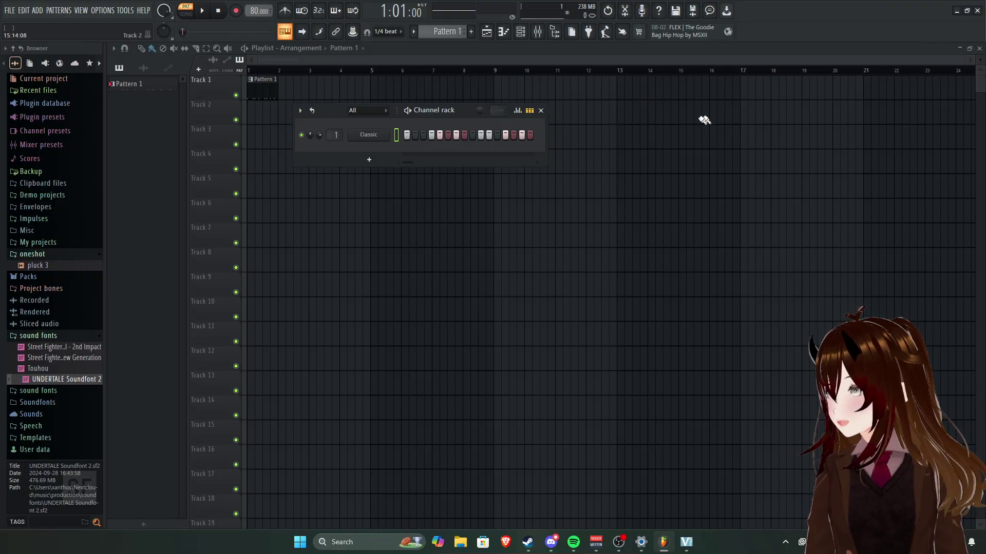
Reposition the channel rack and add an FL Keys channel beneath the Classic kick.
{"action": "left_click_drag", "start_coordinate": [428, 109], "coordinate": [461, 109]}
{"action": "left_click", "coordinate": [401, 157]}
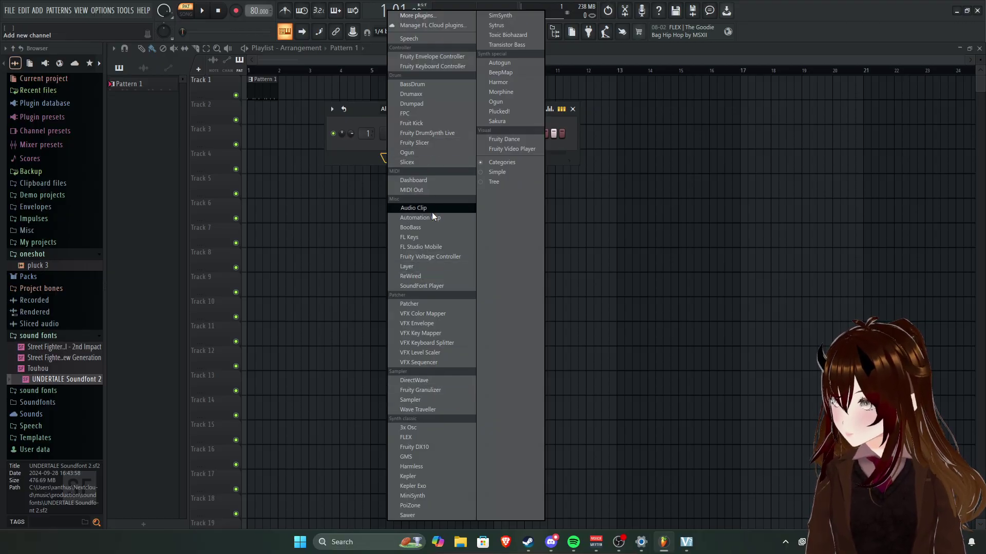
{"action": "left_click", "coordinate": [425, 236]}
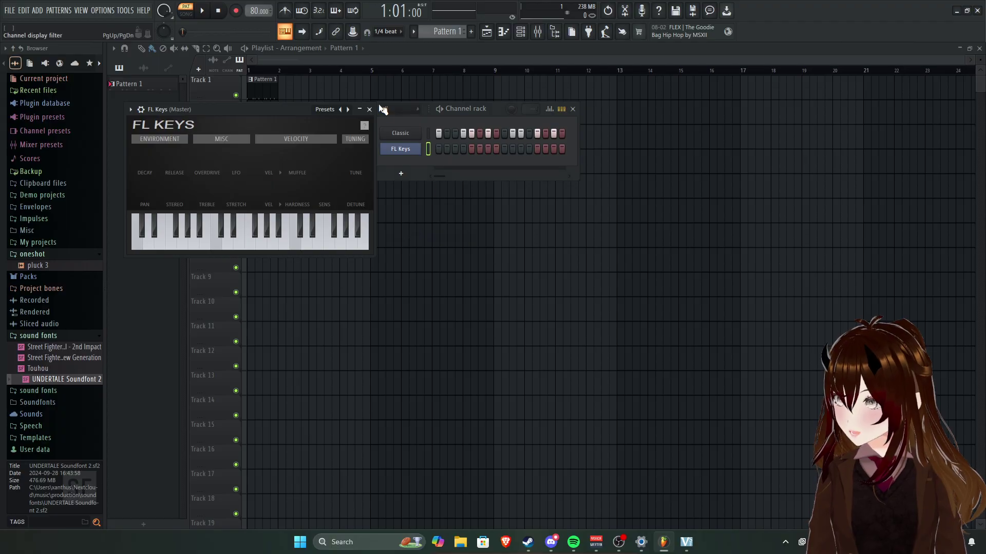
{"action": "left_click", "coordinate": [400, 149]}
{"action": "left_click", "coordinate": [401, 149]}
Replace the FL Keys channel with Fruit Kick on its Classic preset and place a hit on step 2.
{"action": "right_click", "coordinate": [420, 148]}
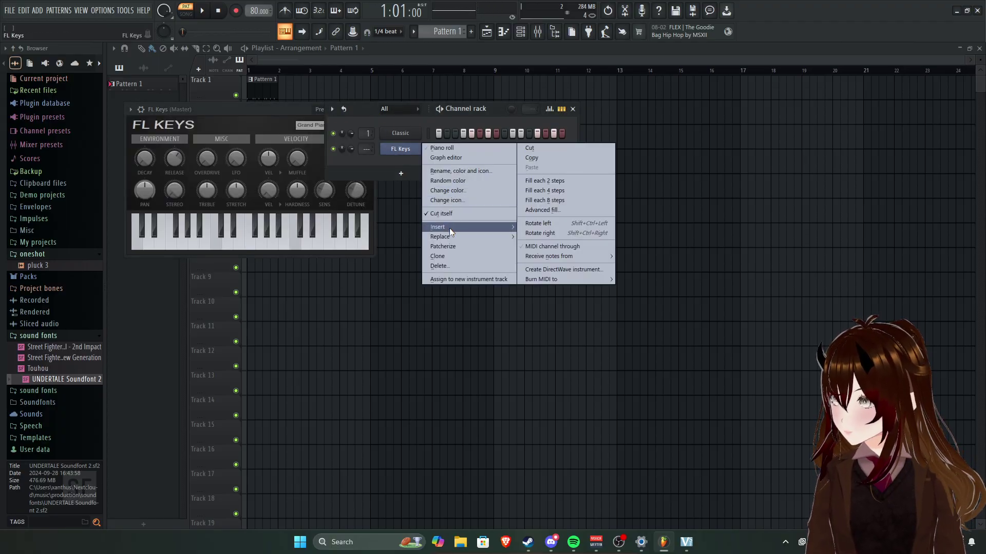
{"action": "mouse_move", "coordinate": [468, 236]}
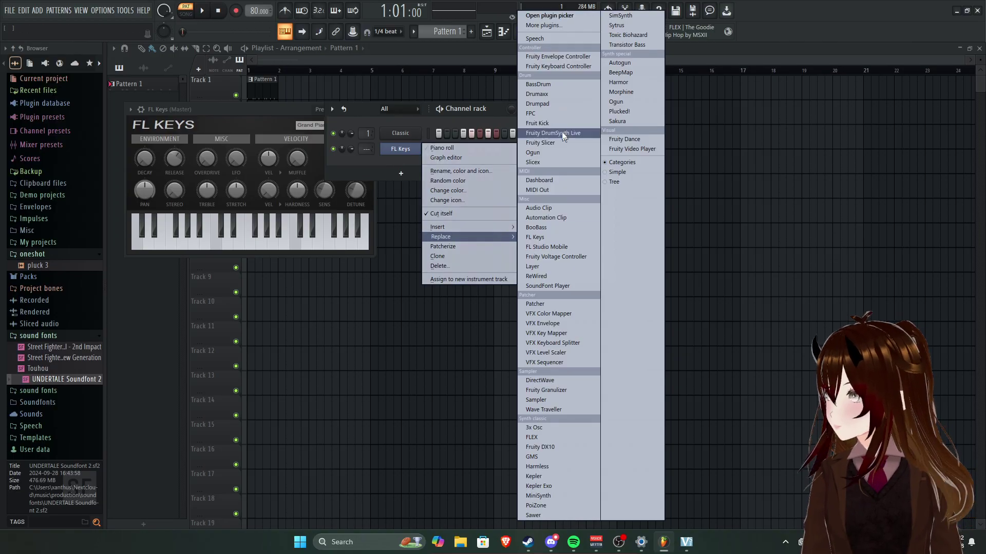
{"action": "left_click", "coordinate": [539, 123]}
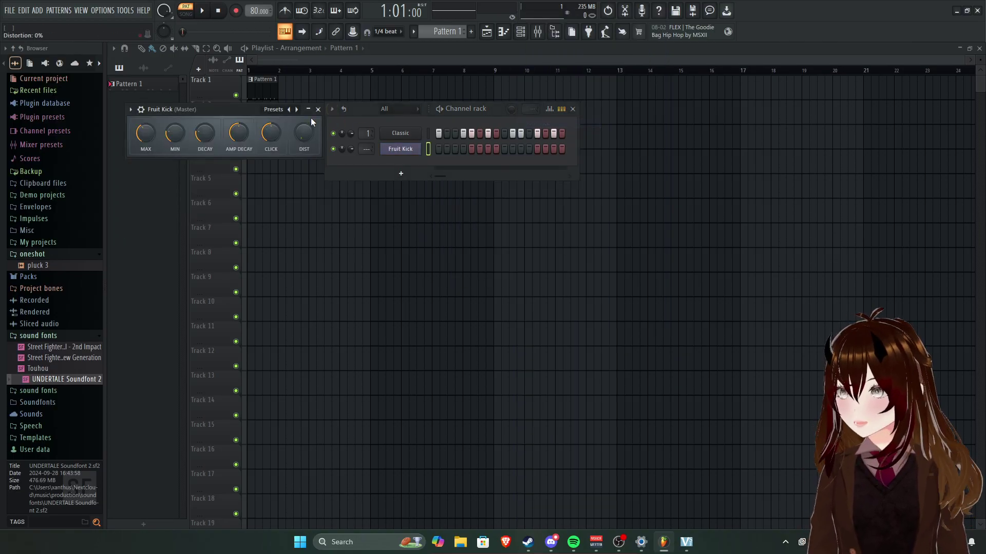
{"action": "left_click", "coordinate": [296, 110]}
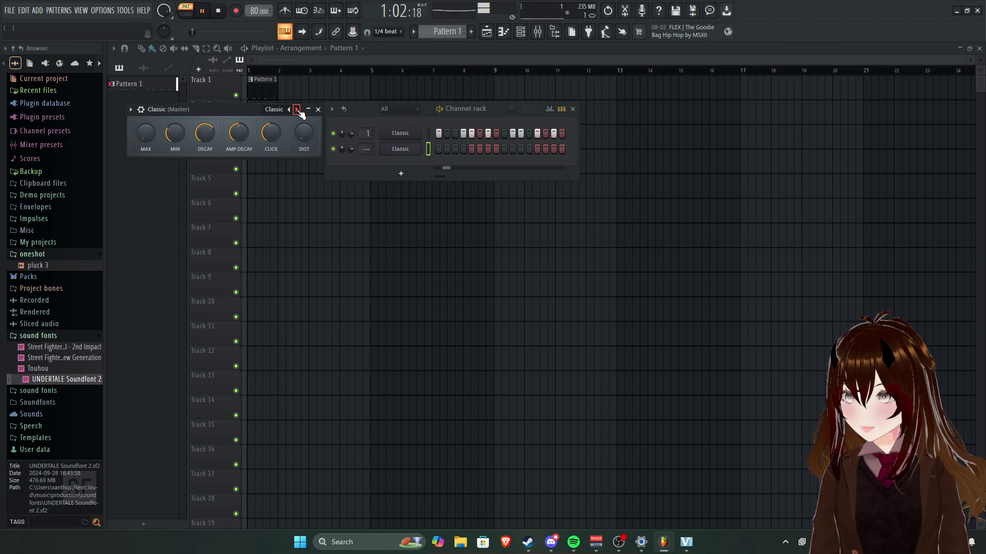
{"action": "left_click", "coordinate": [447, 149]}
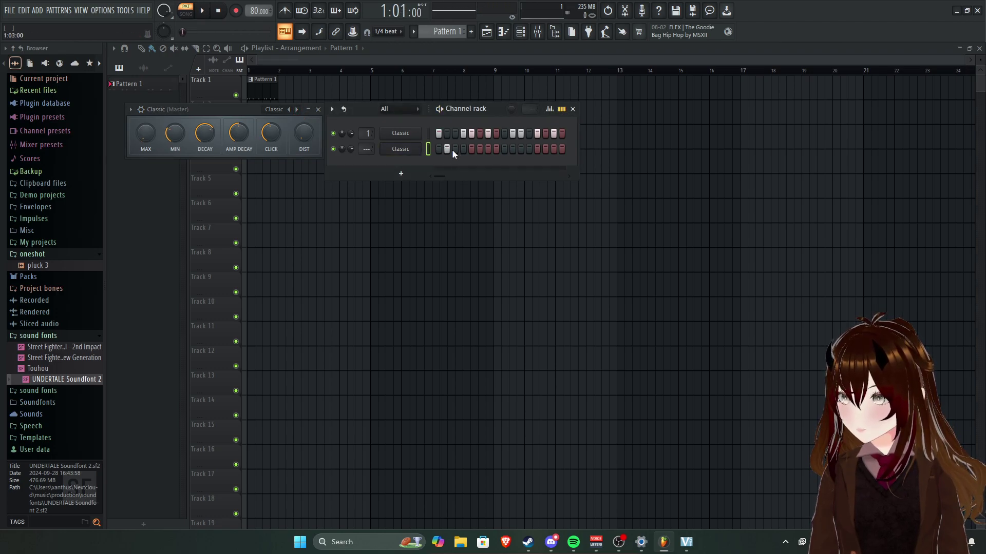
Replace the second channel's instrument with BassDrum and arrange the channel rack and plugin windows apart from each other.
{"action": "right_click", "coordinate": [398, 149]}
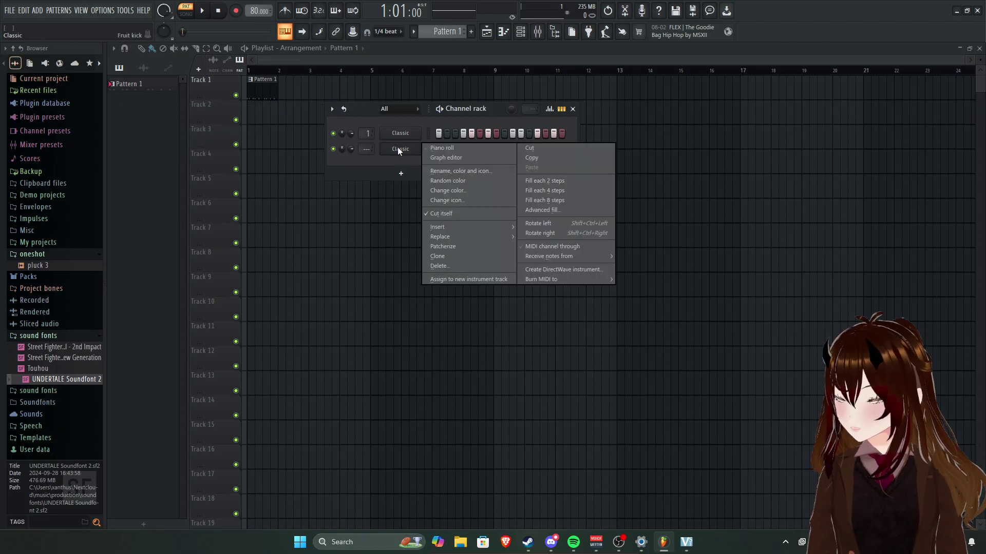
{"action": "mouse_move", "coordinate": [458, 236]}
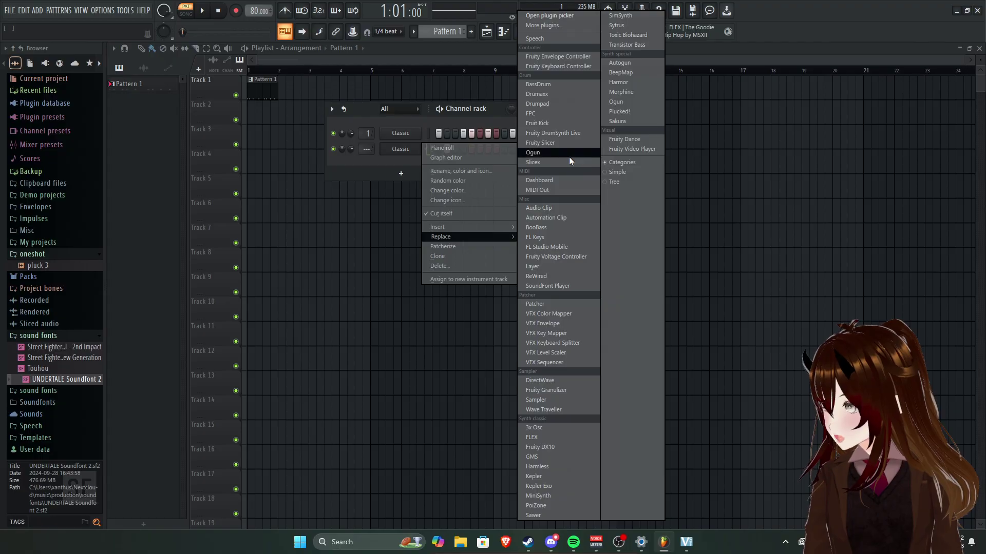
{"action": "left_click", "coordinate": [554, 84]}
{"action": "left_click_drag", "start_coordinate": [457, 108], "coordinate": [646, 113]}
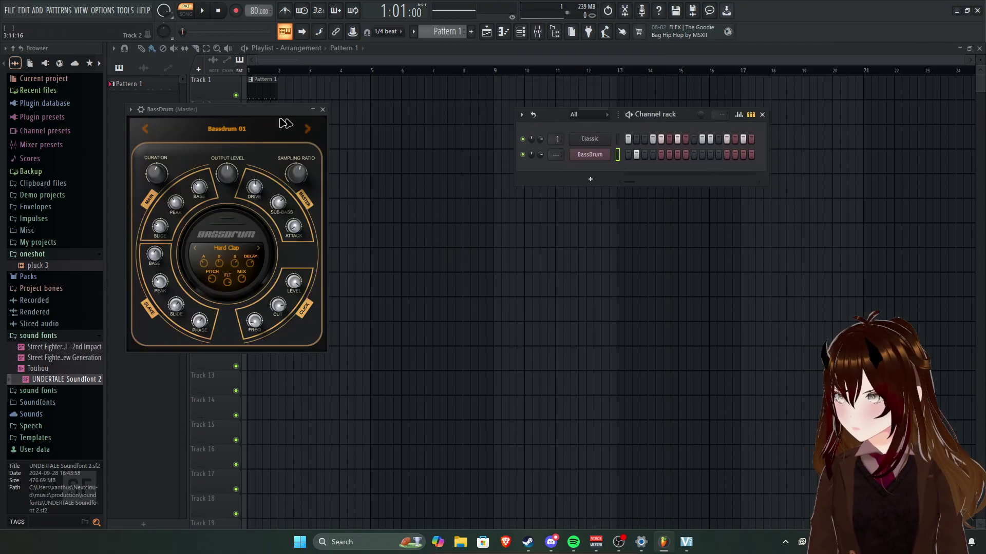
{"action": "left_click_drag", "start_coordinate": [254, 111], "coordinate": [248, 102]}
Fill all 16 steps of the BassDrum row and play the pattern with the Classic channel muted.
{"action": "key", "text": "space"}
{"action": "key", "text": "space"}
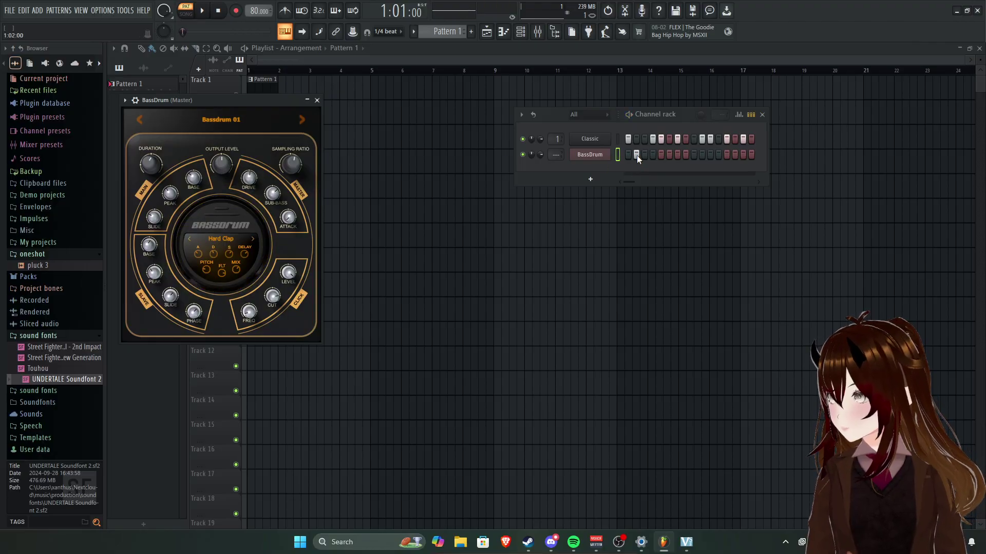
{"action": "left_click_drag", "start_coordinate": [647, 154], "coordinate": [697, 155]}
{"action": "key", "text": "space"}
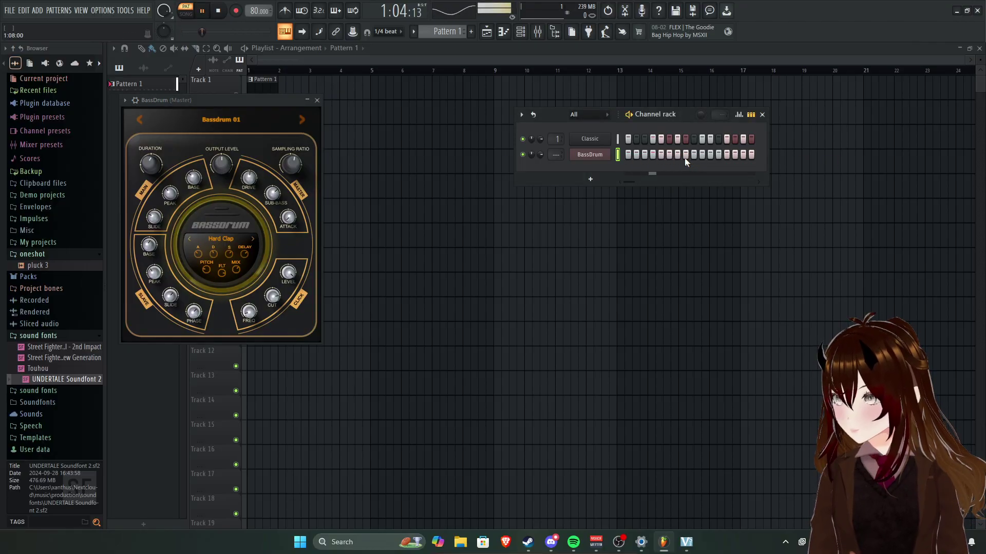
{"action": "left_click", "coordinate": [523, 139]}
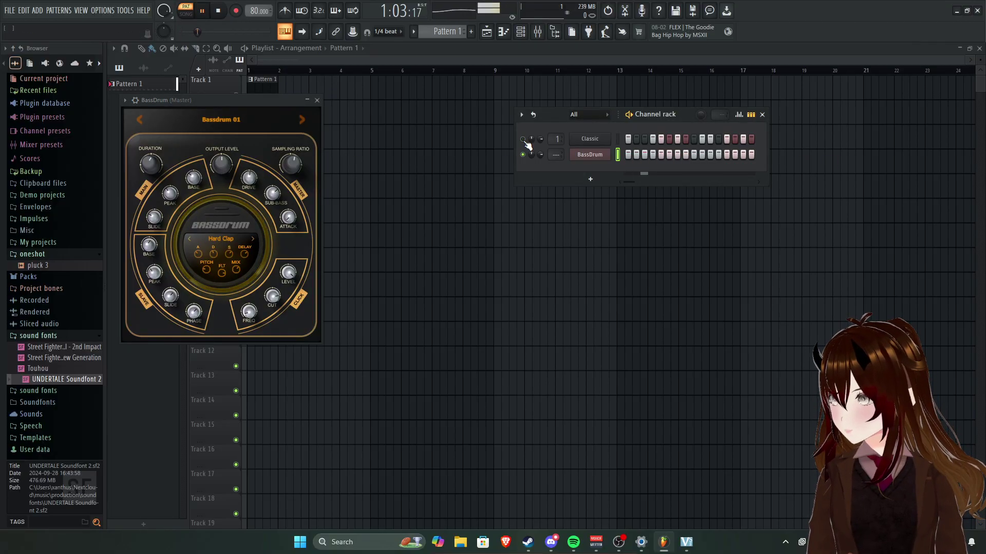
Audition the neighbouring BassDrum presets against the playing pattern and settle on Bassdrum 02.
{"action": "left_click", "coordinate": [303, 120]}
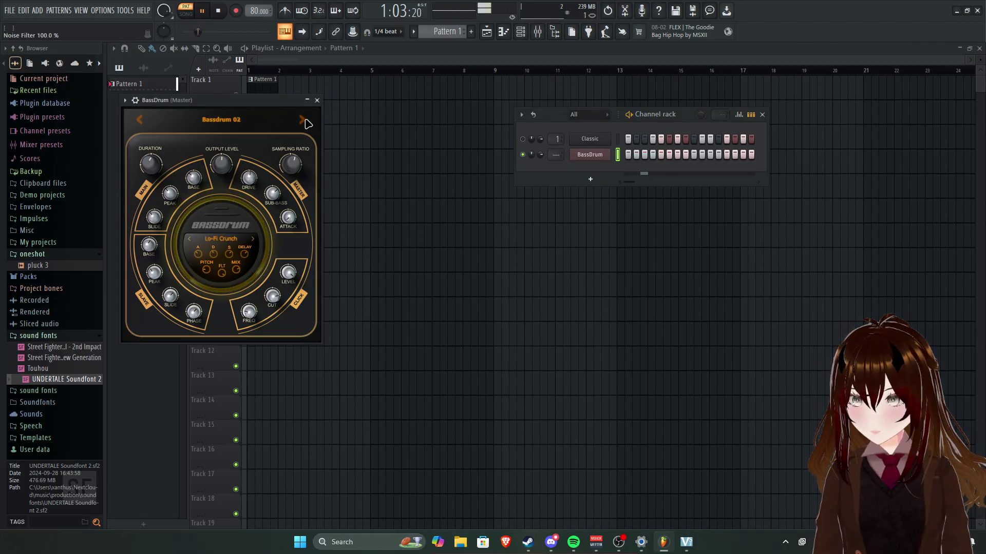
{"action": "left_click", "coordinate": [305, 122]}
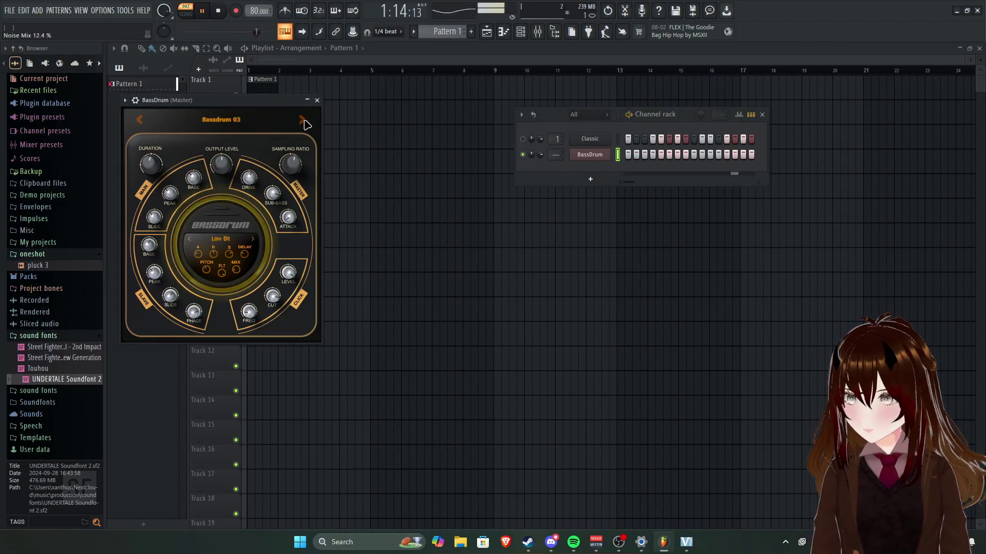
{"action": "left_click", "coordinate": [140, 121]}
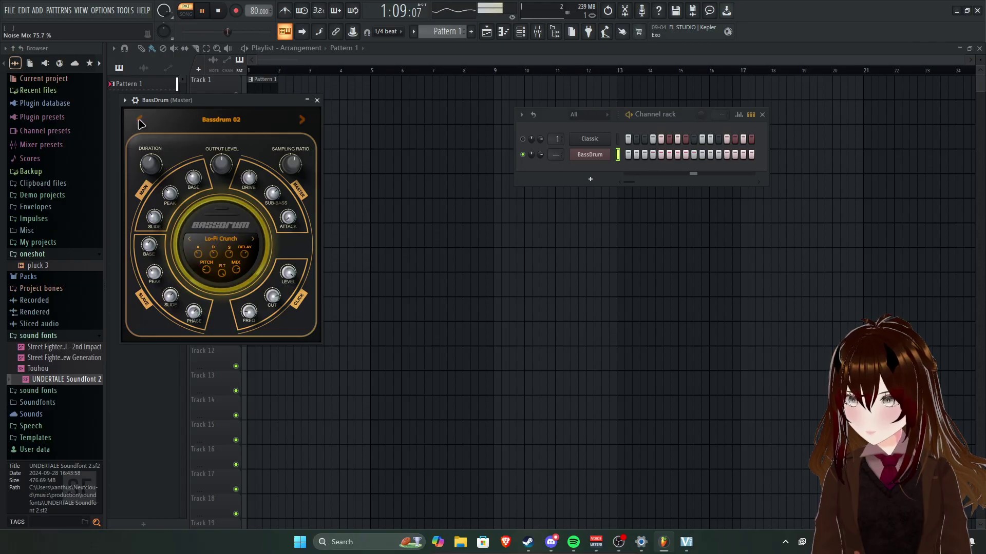
{"action": "key", "text": "space"}
{"action": "left_click", "coordinate": [303, 121]}
{"action": "key", "text": "space"}
{"action": "left_click", "coordinate": [302, 122]}
{"action": "left_click", "coordinate": [303, 121]}
{"action": "left_click", "coordinate": [140, 121]}
{"action": "left_click", "coordinate": [139, 121]}
{"action": "left_click", "coordinate": [139, 121]}
{"action": "key", "text": "space"}
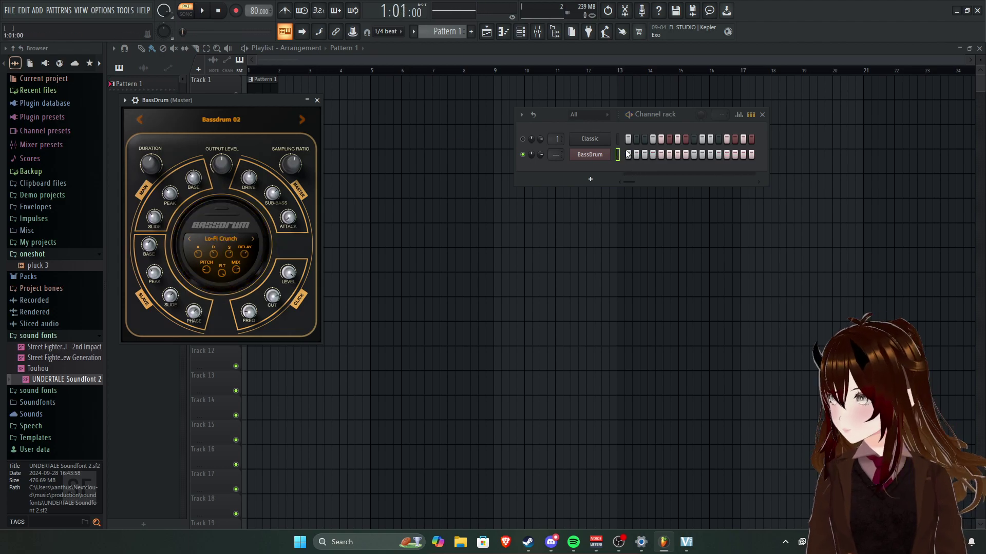
Unmute the Classic channel and clear the BassDrum row, testing a single BassDrum hit on step 2 before removing it.
{"action": "left_click", "coordinate": [523, 139]}
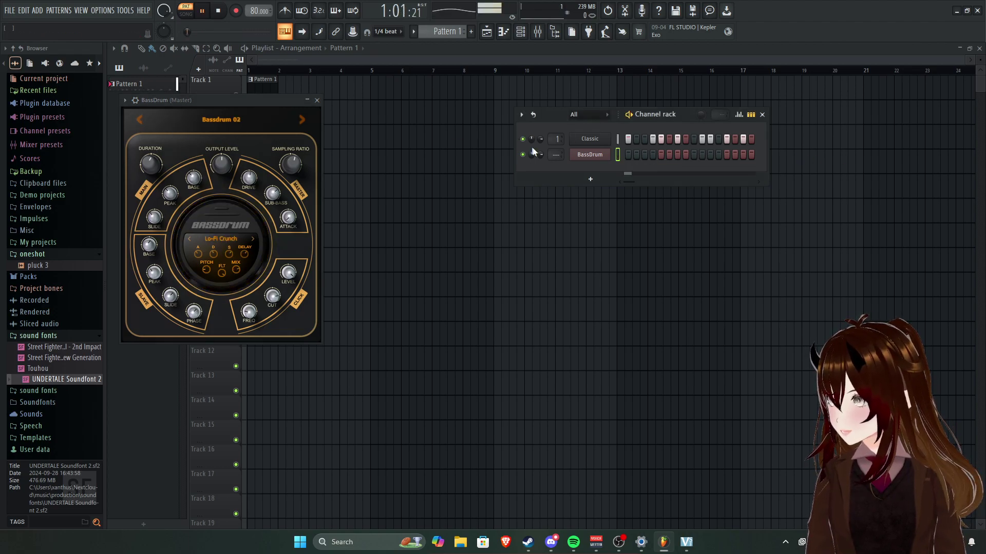
{"action": "left_click", "coordinate": [636, 155]}
{"action": "key", "text": "space"}
{"action": "key", "text": "space"}
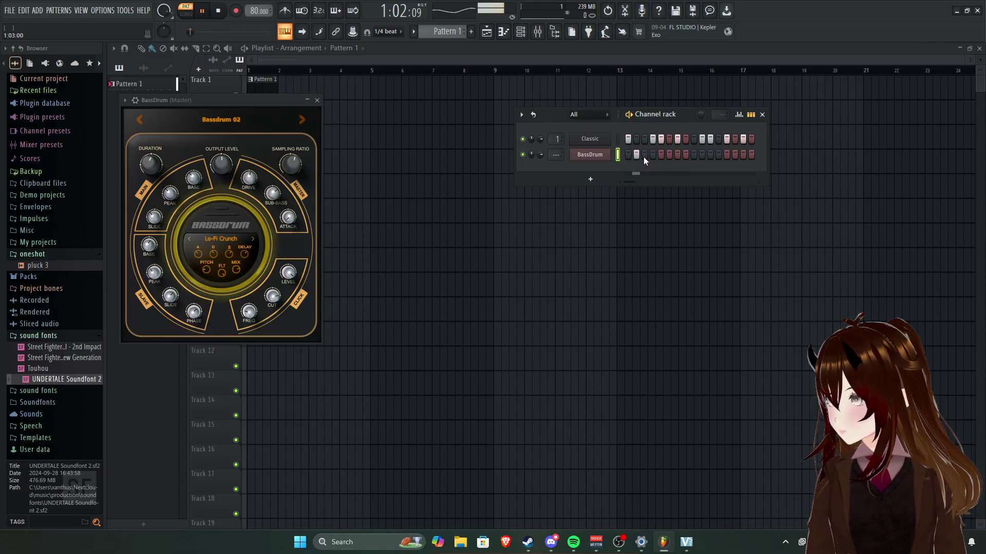
{"action": "left_click", "coordinate": [637, 155]}
{"action": "key", "text": "space"}
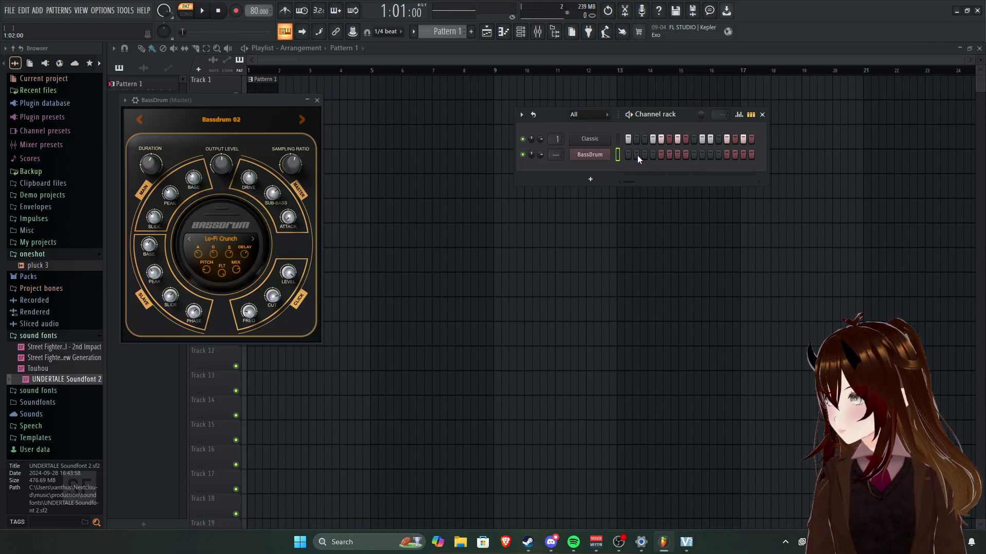
Place BassDrum hits on steps 3, 9, 12 and 16 while listening to the pattern.
{"action": "key", "text": "space"}
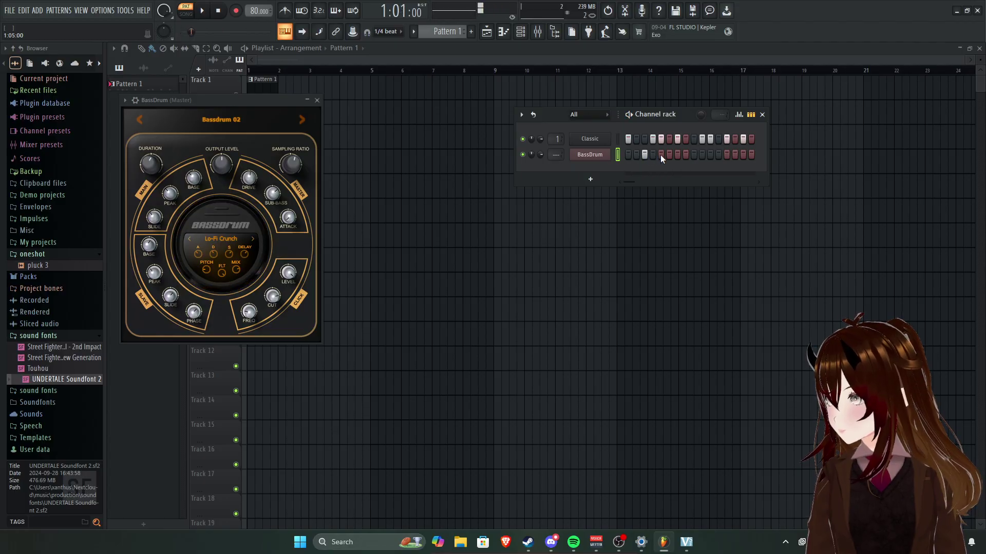
{"action": "left_click", "coordinate": [694, 155]}
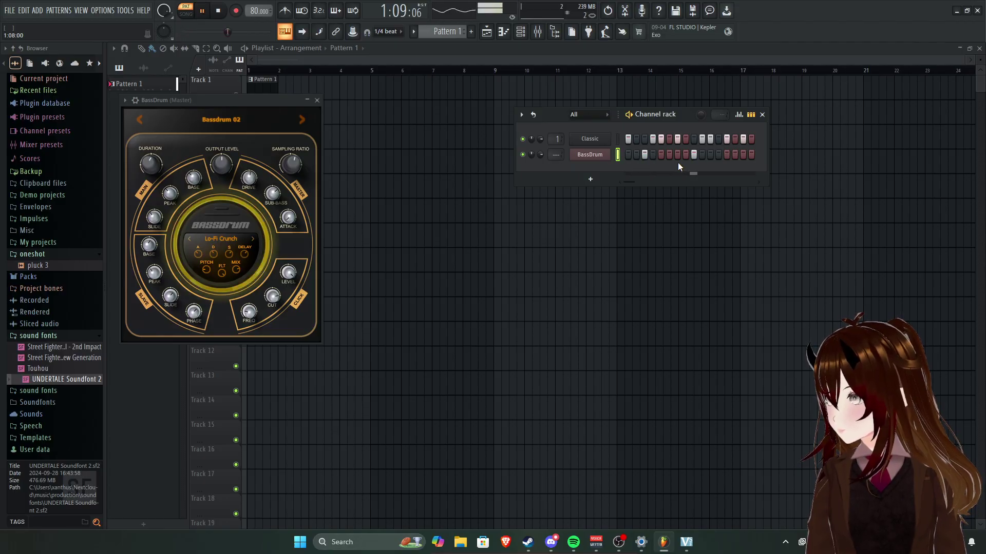
{"action": "left_click", "coordinate": [750, 154]}
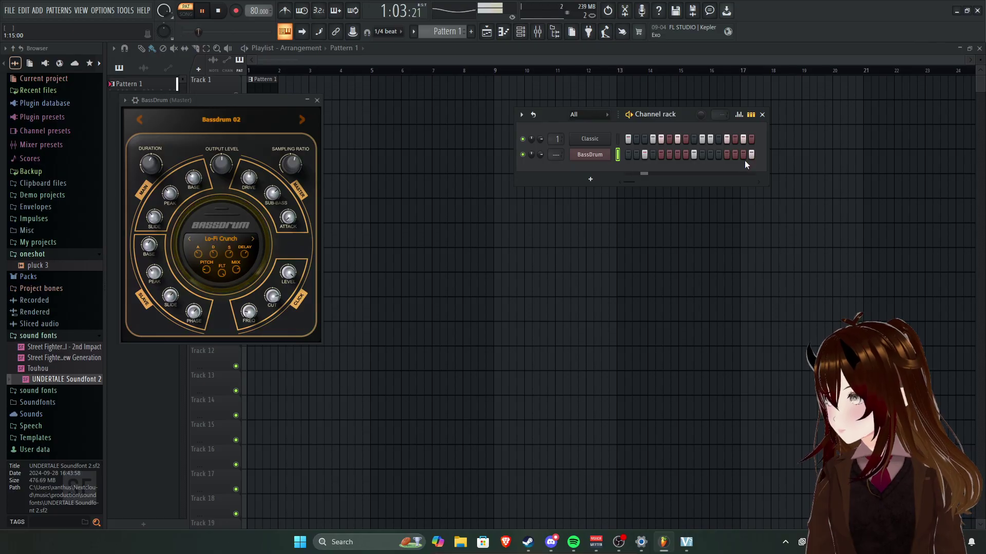
{"action": "left_click", "coordinate": [719, 155]}
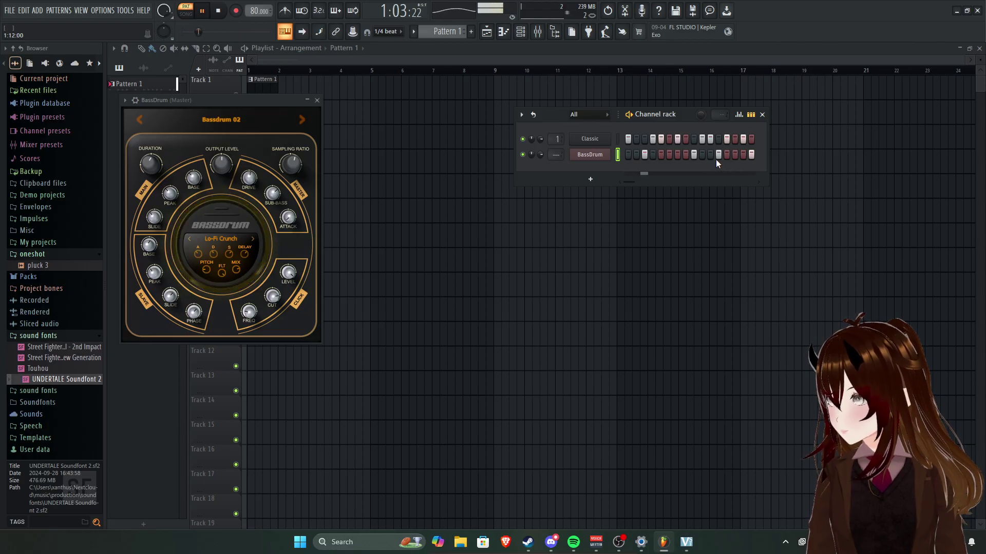
{"action": "key", "text": "space"}
Try BassDrum hits on steps 4, 8, 12 and 16 instead, and restore the previous rhythm.
{"action": "left_click_drag", "start_coordinate": [645, 155], "coordinate": [754, 154]}
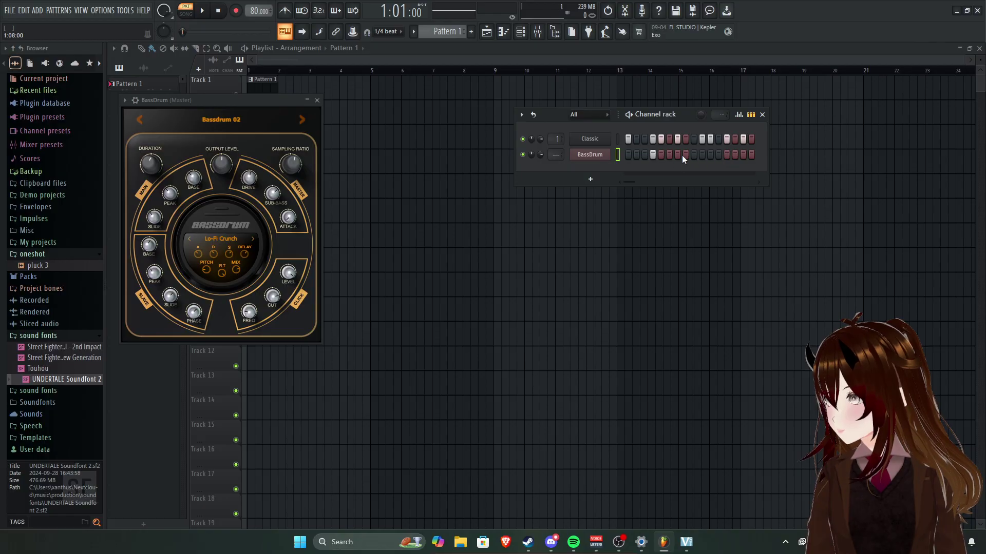
{"action": "left_click", "coordinate": [753, 154]}
{"action": "key", "text": "space"}
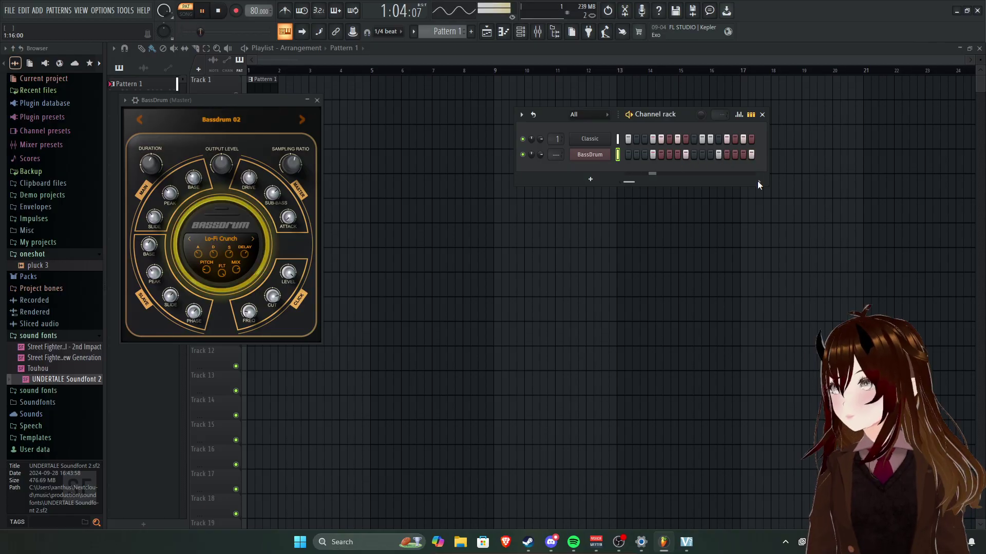
{"action": "key", "text": "space"}
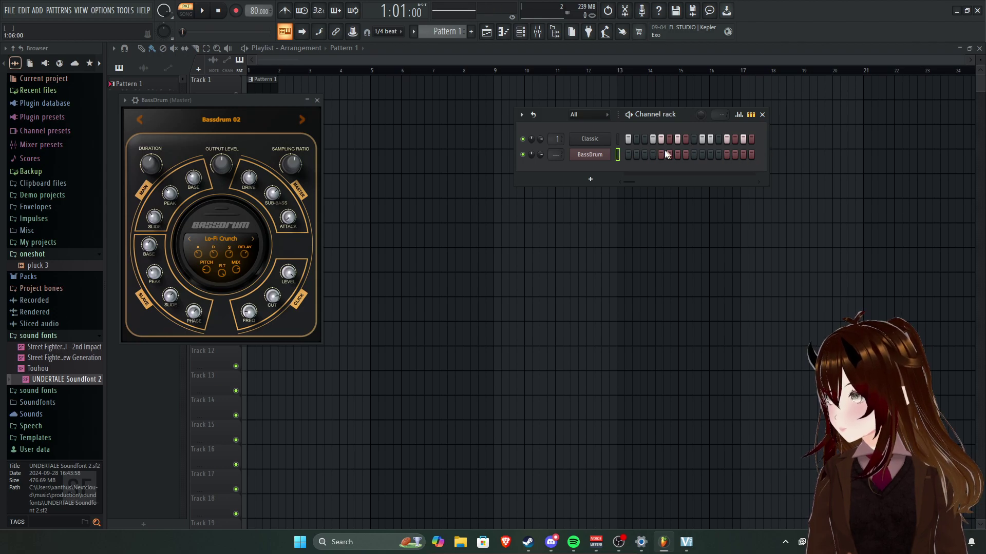
{"action": "key", "text": "ctrl+z"}
{"action": "key", "text": "space"}
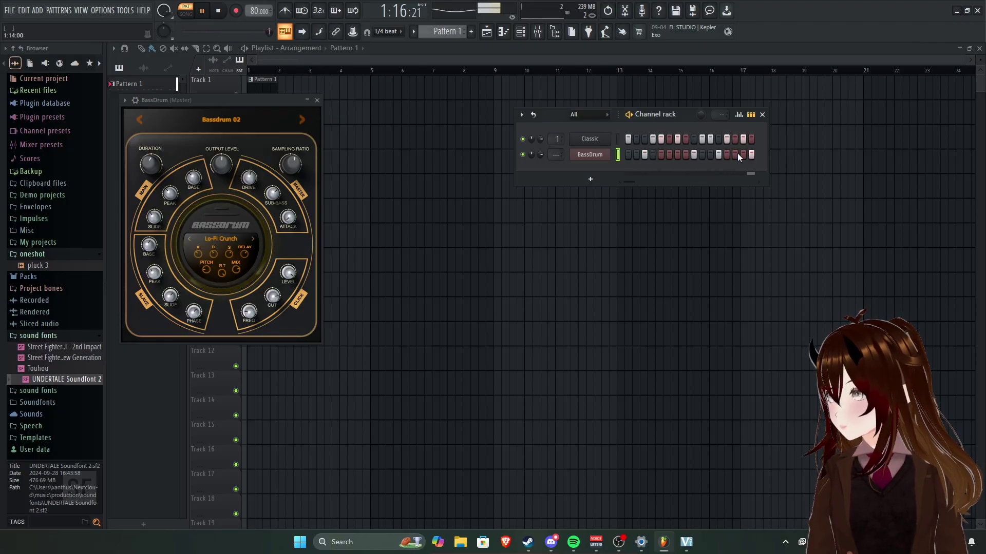
Try moving the BassDrum hit from step 3 to step 2 during playback, and return it to step 3.
{"action": "left_click", "coordinate": [644, 154]}
{"action": "left_click", "coordinate": [636, 154]}
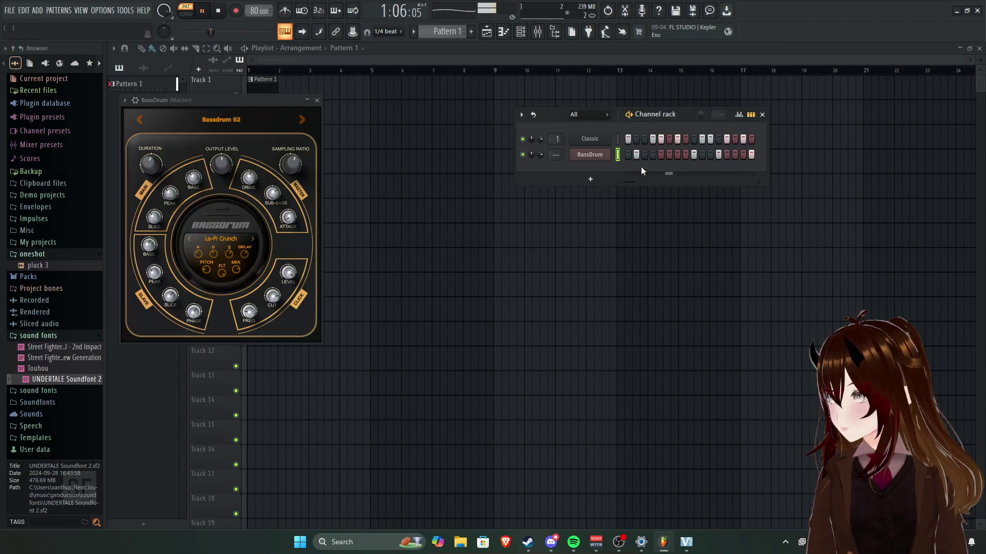
{"action": "left_click", "coordinate": [644, 154]}
{"action": "left_click", "coordinate": [636, 154]}
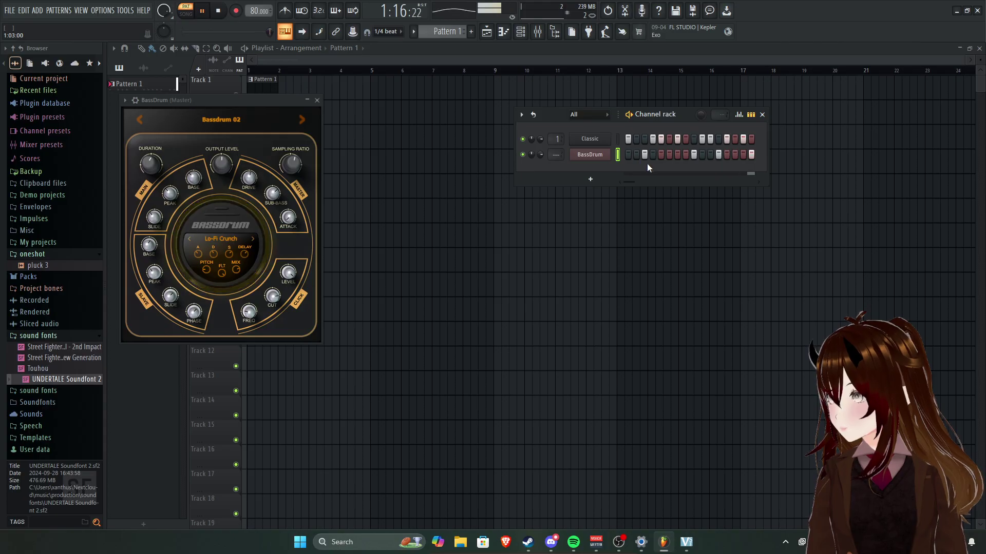
{"action": "key", "text": "space"}
Close the channel rack and BassDrum windows, open the pattern in the Classic channel's piano roll and play it.
{"action": "left_click", "coordinate": [762, 114]}
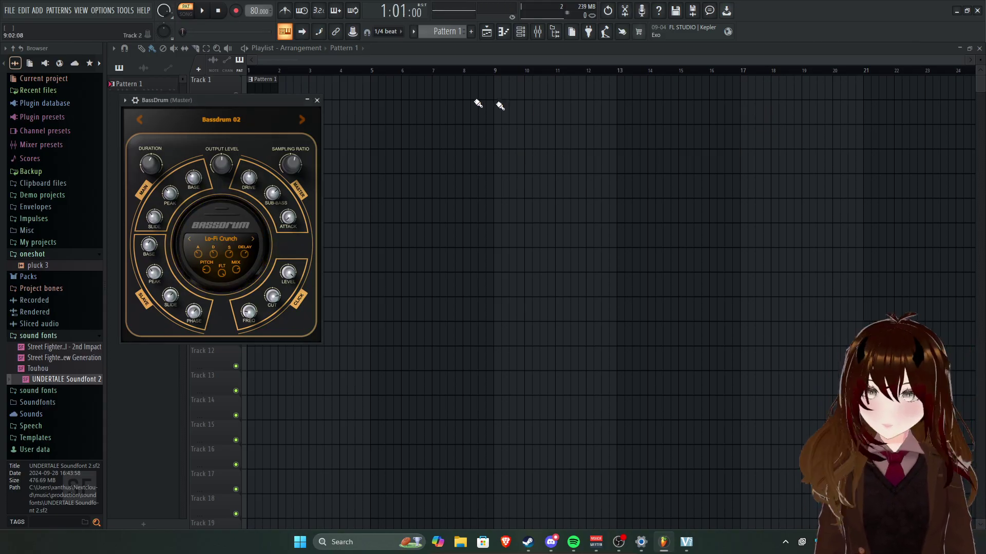
{"action": "left_click", "coordinate": [317, 100]}
{"action": "double_click", "coordinate": [266, 87]}
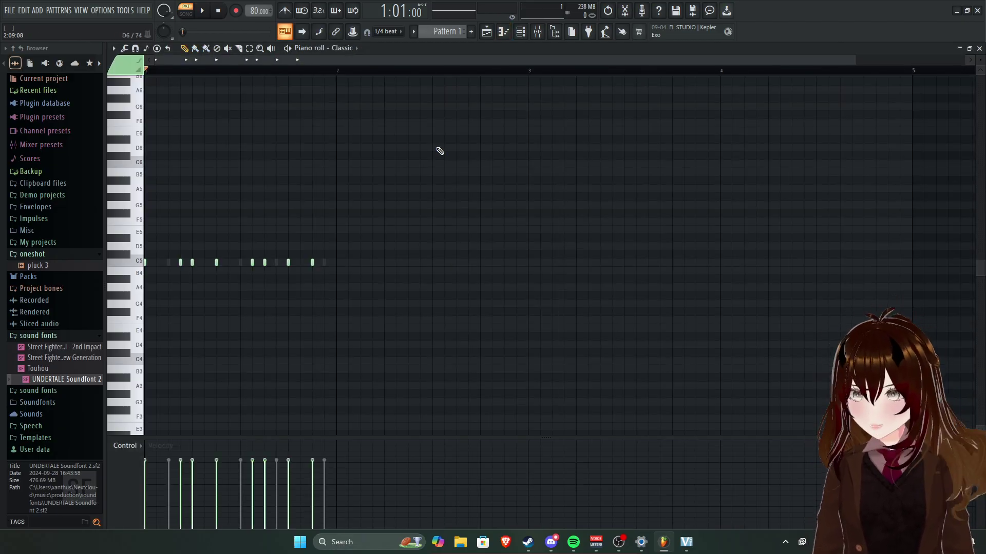
{"action": "key", "text": "space"}
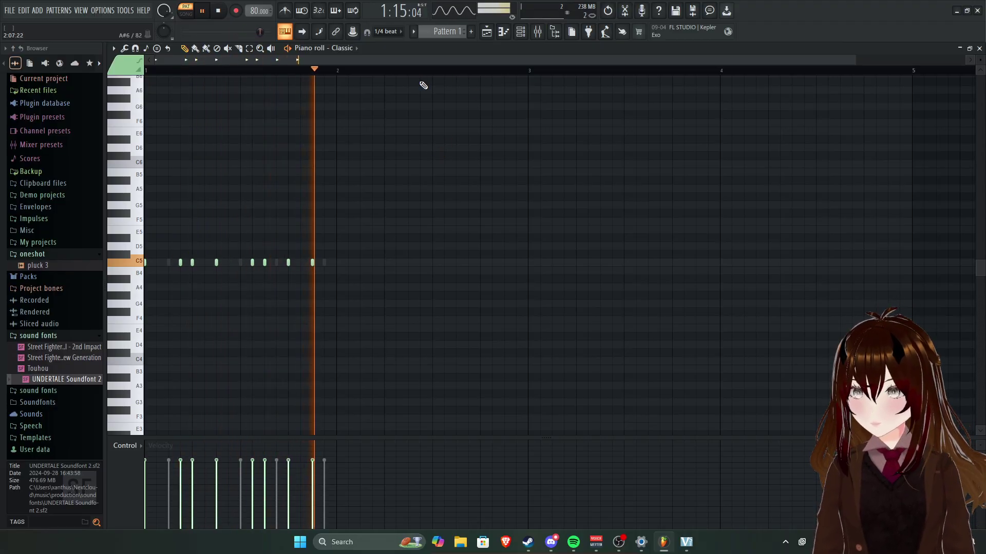
{"action": "scroll", "coordinate": [464, 180], "scroll_direction": "up", "scroll_amount": 4}
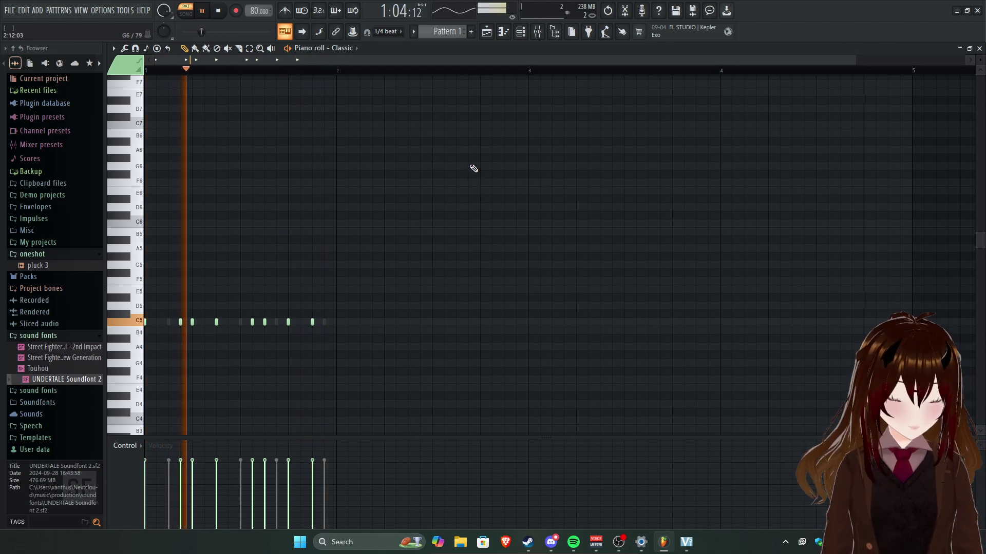
{"action": "key", "text": "space"}
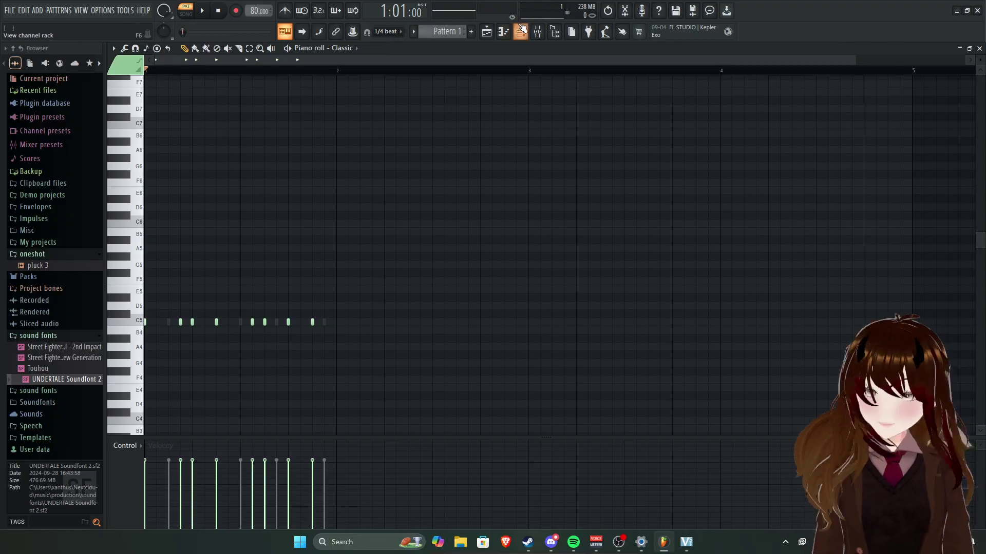
{"action": "left_click", "coordinate": [539, 35]}
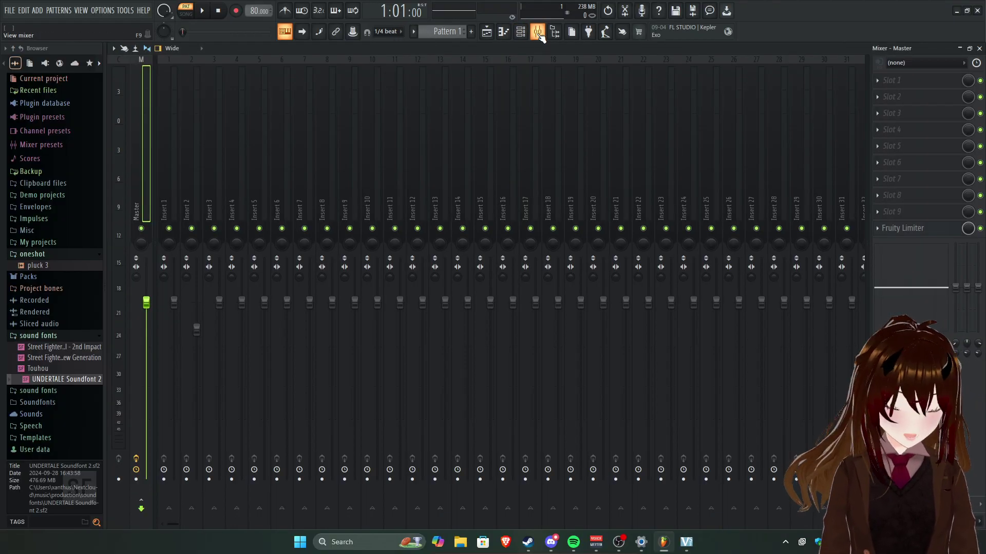
{"action": "left_click", "coordinate": [539, 35]}
{"action": "left_click", "coordinate": [503, 32]}
{"action": "left_click", "coordinate": [504, 32]}
Show the channel rack and add the Touhou soundfont as a new channel below BassDrum.
{"action": "left_click", "coordinate": [519, 34]}
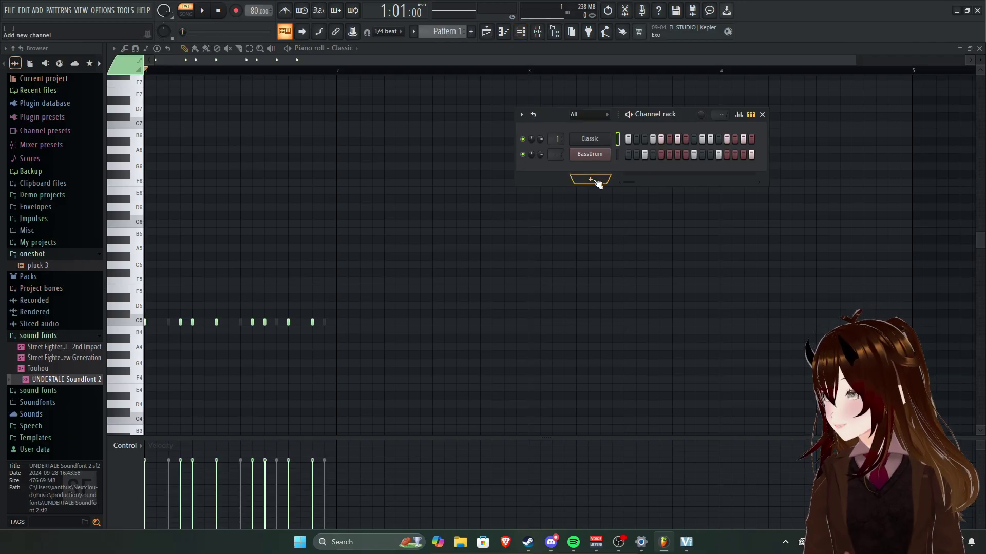
{"action": "left_click", "coordinate": [59, 370]}
{"action": "left_click_drag", "start_coordinate": [59, 370], "coordinate": [590, 174]}
{"action": "left_click", "coordinate": [589, 169]}
{"action": "left_click", "coordinate": [589, 170]}
Audition the Altsoft vib patch on the Touhou channel and move the soundfont player window over the channel rack.
{"action": "left_click", "coordinate": [170, 160]}
{"action": "left_click", "coordinate": [199, 173]}
{"action": "left_click", "coordinate": [213, 158]}
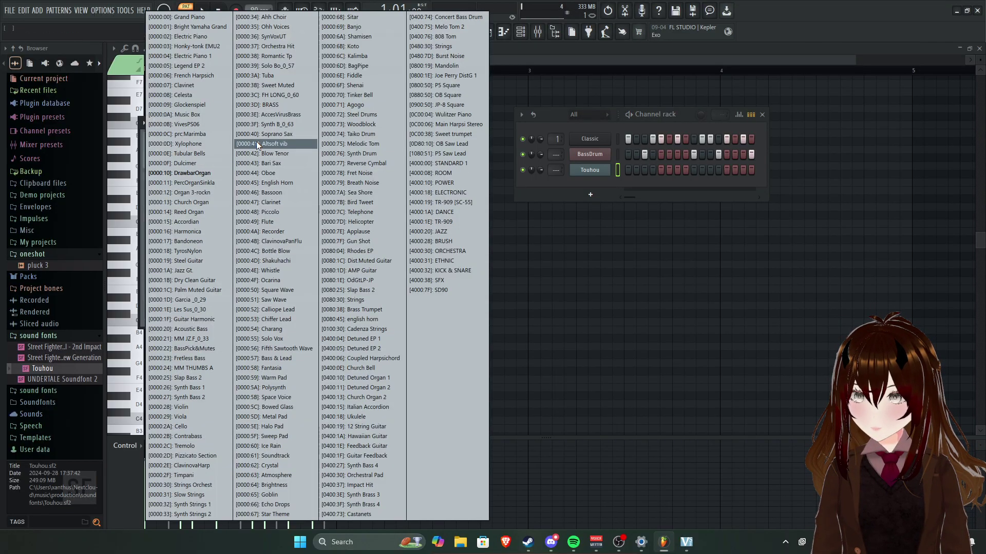
{"action": "left_click", "coordinate": [257, 141]}
{"action": "key", "text": "space"}
{"action": "left_click_drag", "start_coordinate": [244, 124], "coordinate": [587, 61]}
Try the Kalimba and Rhodes EP patches in the Touhou soundfont player, playing the pattern for comparison.
{"action": "left_click", "coordinate": [559, 90]}
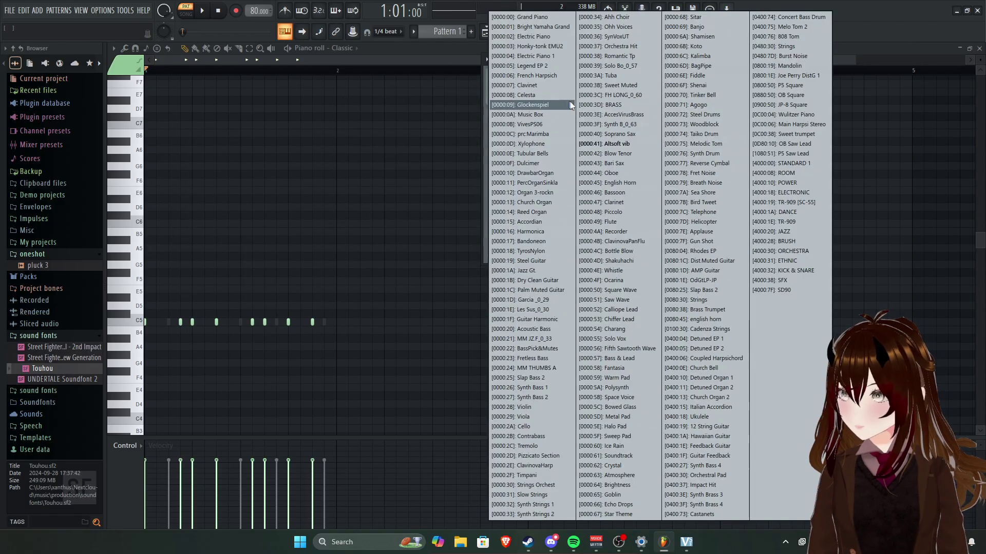
{"action": "left_click", "coordinate": [611, 51]}
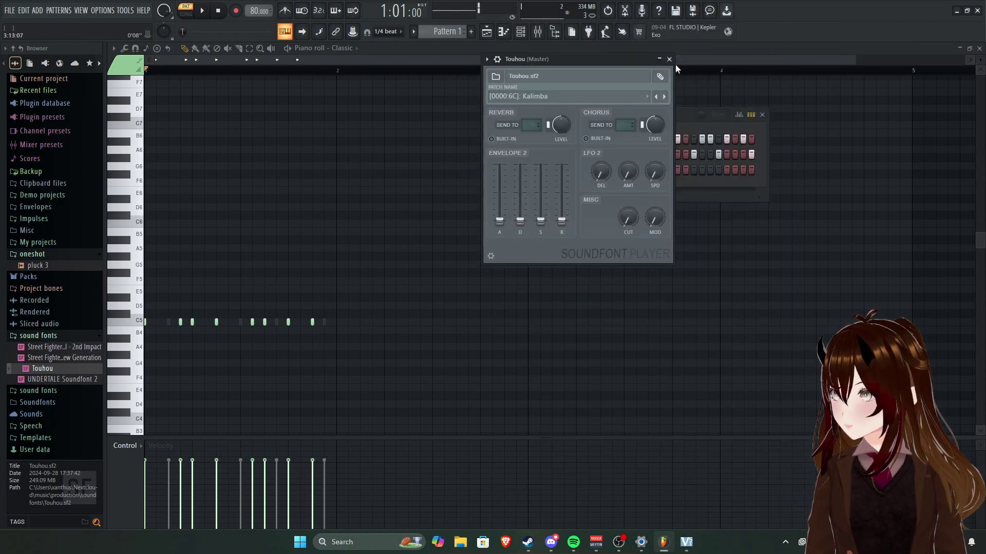
{"action": "key", "text": "space"}
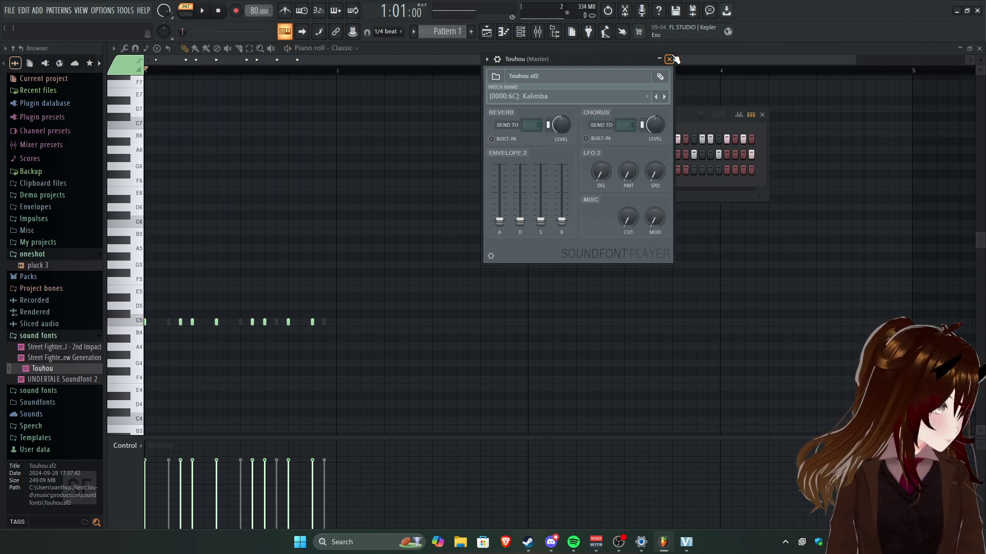
{"action": "left_click", "coordinate": [650, 94]}
{"action": "left_click", "coordinate": [746, 247]}
{"action": "key", "text": "space"}
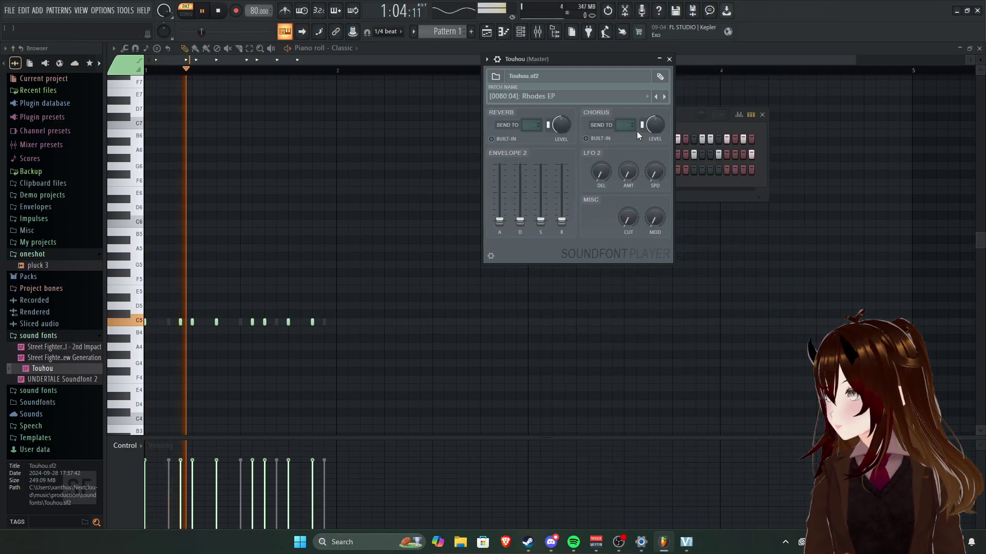
{"action": "key", "text": "space"}
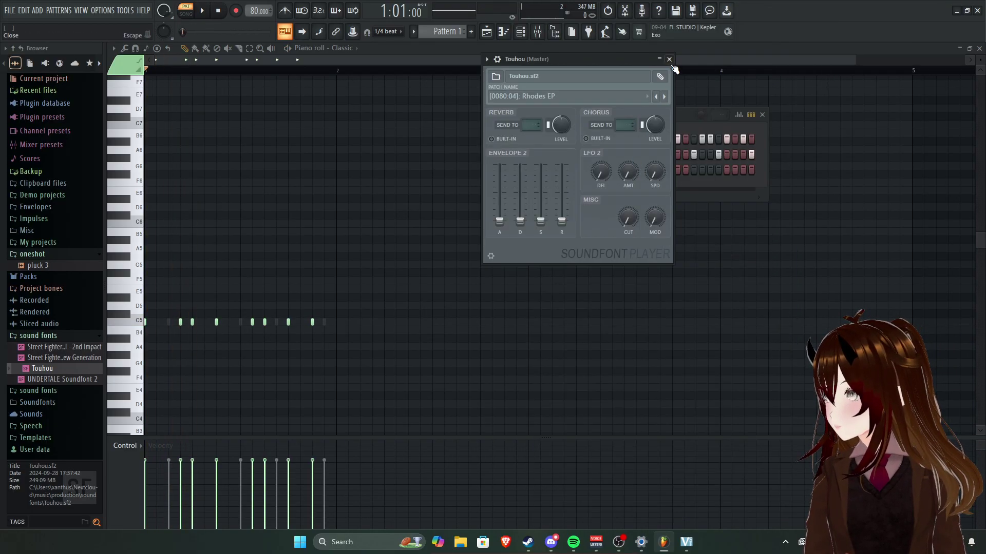
Try the ROOM and JAZZ drum kit patches in the Touhou soundfont player.
{"action": "left_click", "coordinate": [598, 91]}
{"action": "left_click", "coordinate": [790, 172]}
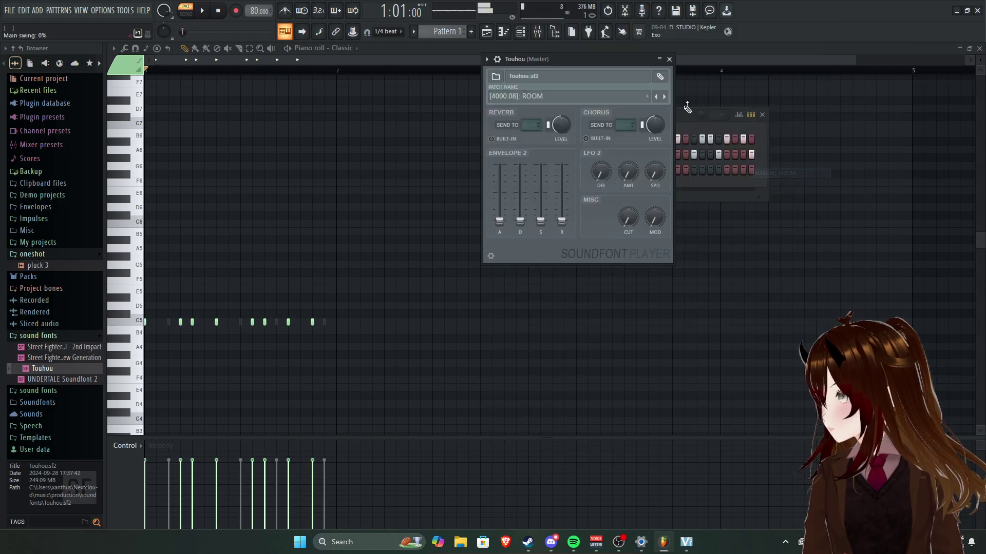
{"action": "left_click", "coordinate": [641, 94]}
{"action": "left_click", "coordinate": [777, 229]}
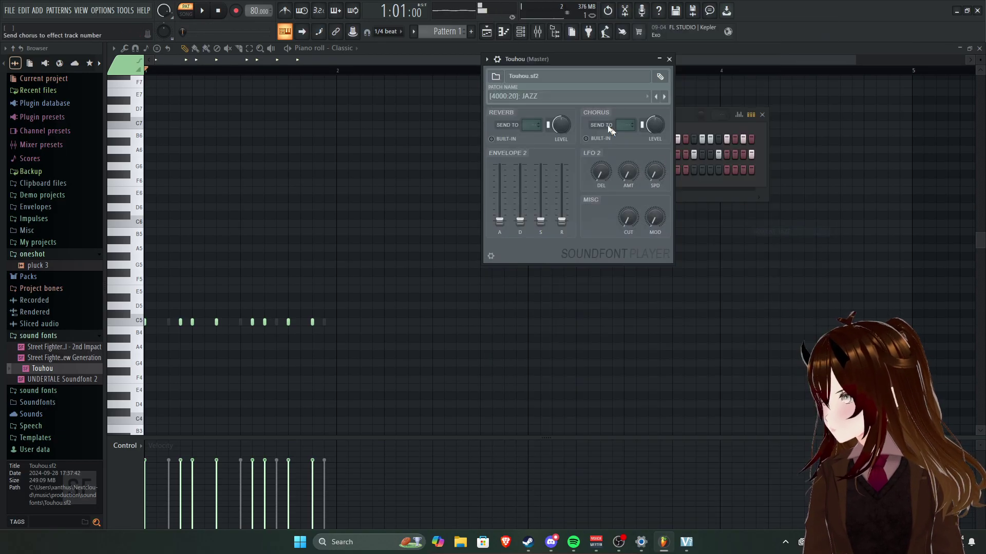
Set the Touhou channel's patch to the ELECTRONIC drum kit and audition it over the playing pattern.
{"action": "left_click", "coordinate": [600, 95]}
{"action": "left_click", "coordinate": [778, 192]}
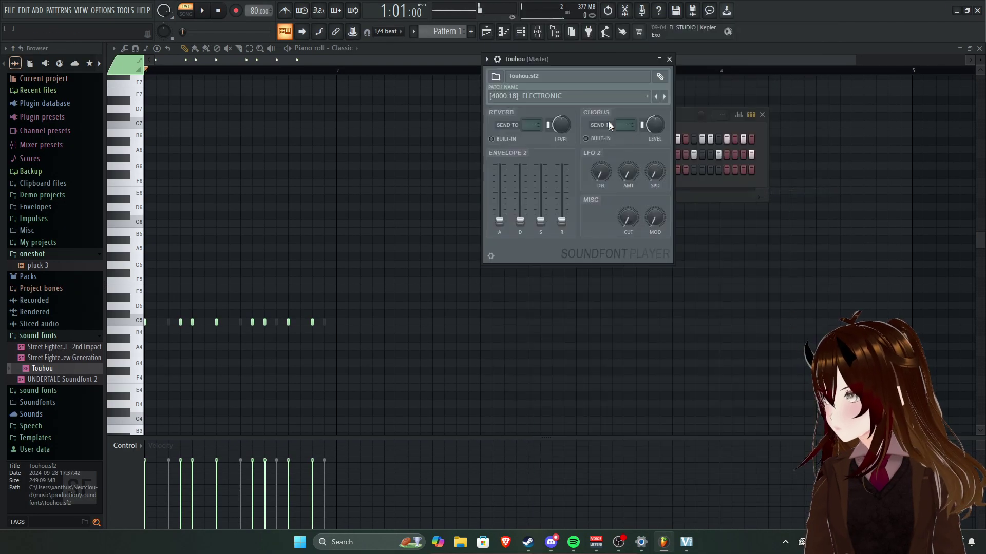
{"action": "key", "text": "space"}
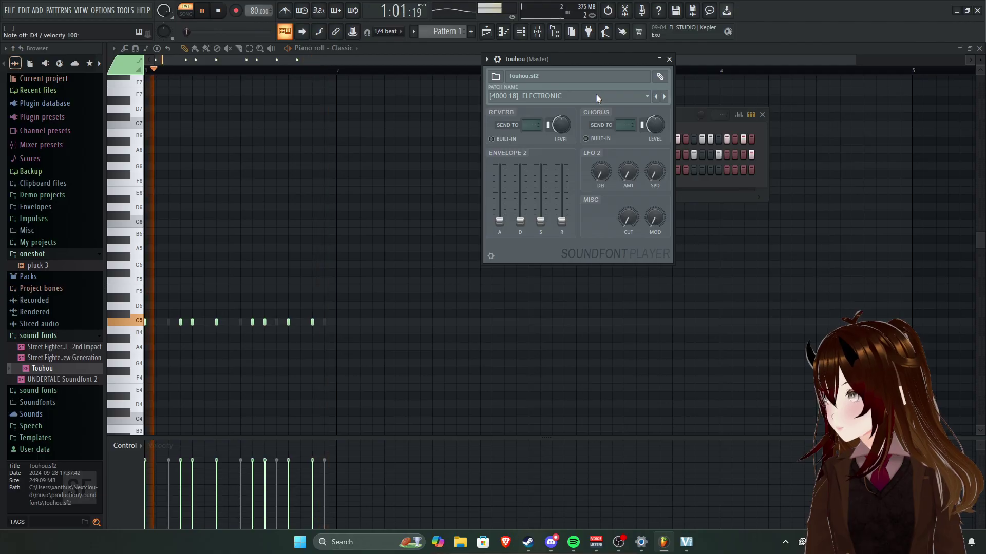
{"action": "key", "text": "space"}
{"action": "key", "text": "space"}
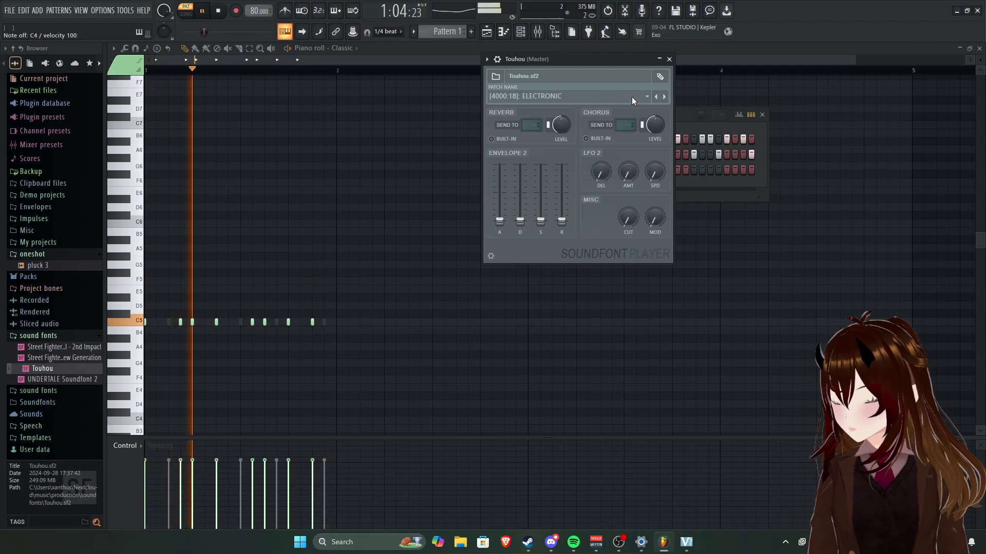
Set the Touhou channel's patch to the DANCE drum kit and audition it with the pattern.
{"action": "left_click", "coordinate": [631, 97]}
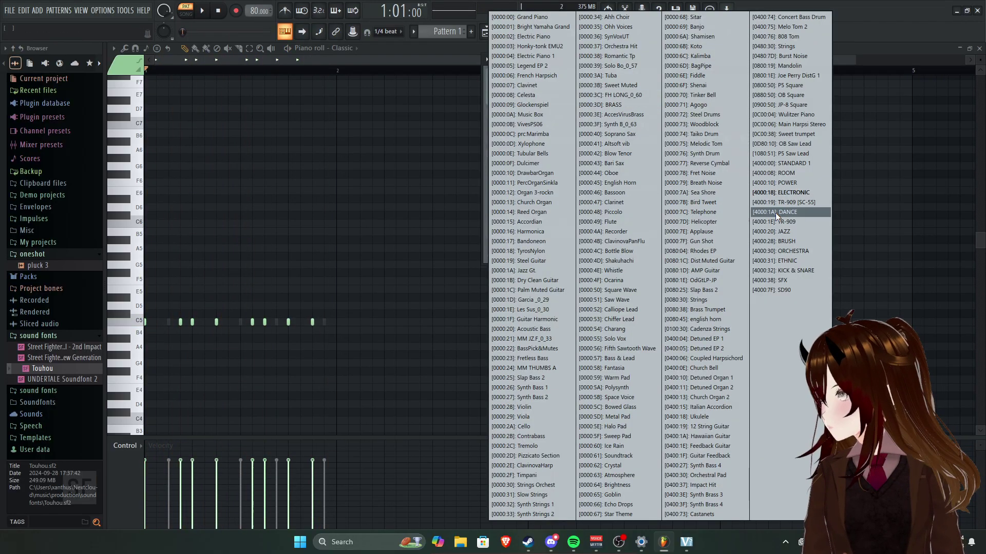
{"action": "left_click", "coordinate": [781, 211]}
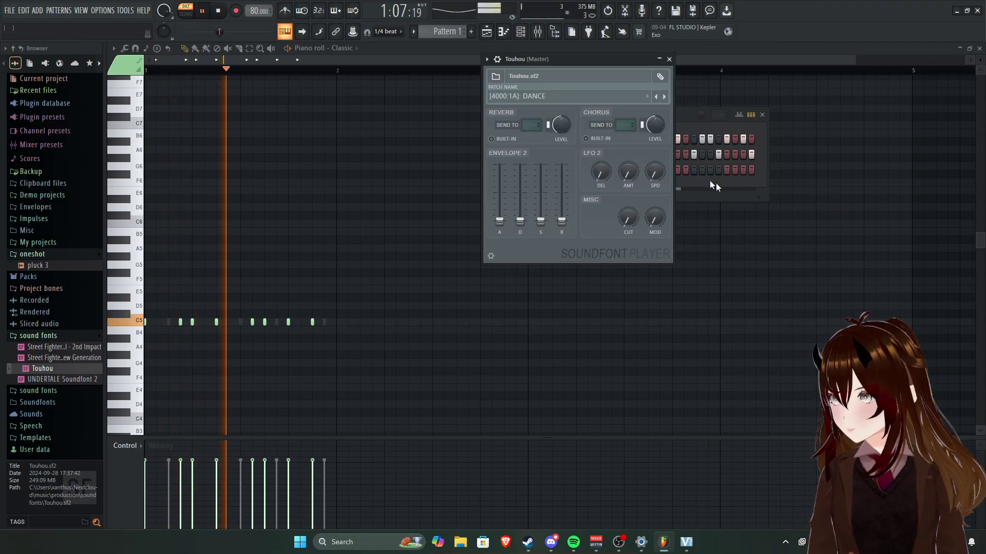
{"action": "key", "text": "space"}
Try the Altsoft vib, Ocarina and Warm Pad patches in the Touhou soundfont player.
{"action": "left_click", "coordinate": [612, 95]}
{"action": "left_click", "coordinate": [642, 143]}
{"action": "left_click", "coordinate": [603, 98]}
{"action": "left_click", "coordinate": [596, 280]}
{"action": "left_click", "coordinate": [554, 98]}
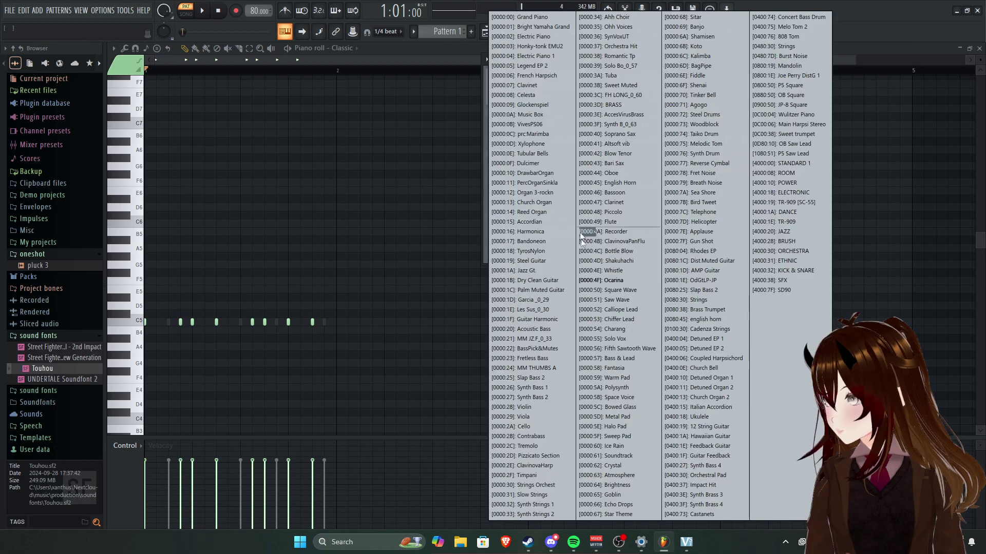
{"action": "left_click", "coordinate": [606, 376]}
Try the Slap Bass 2, Synth Bass 2 and Synth Bass 1 patches, playing the pattern with Synth Bass 1.
{"action": "left_click", "coordinate": [557, 99]}
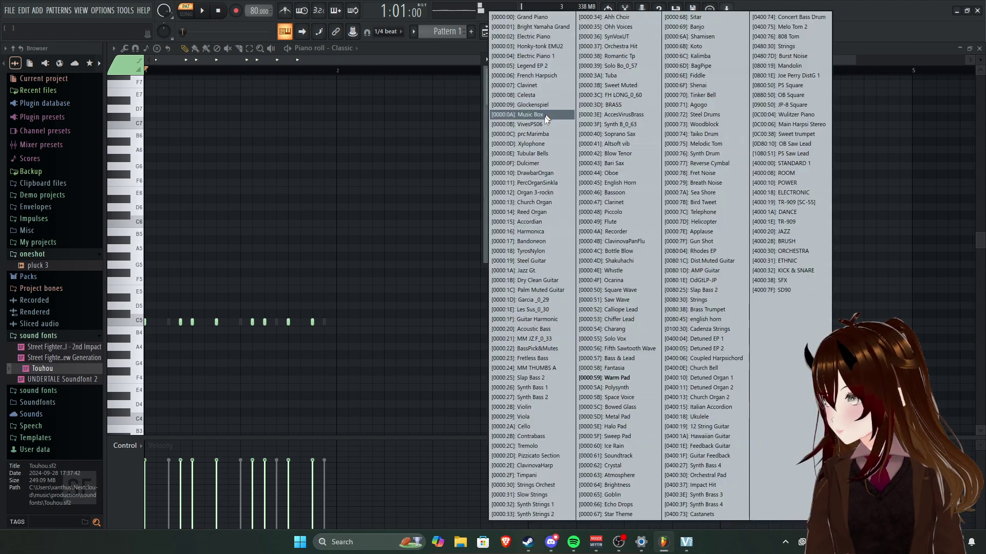
{"action": "left_click", "coordinate": [528, 379]}
{"action": "left_click", "coordinate": [566, 95]}
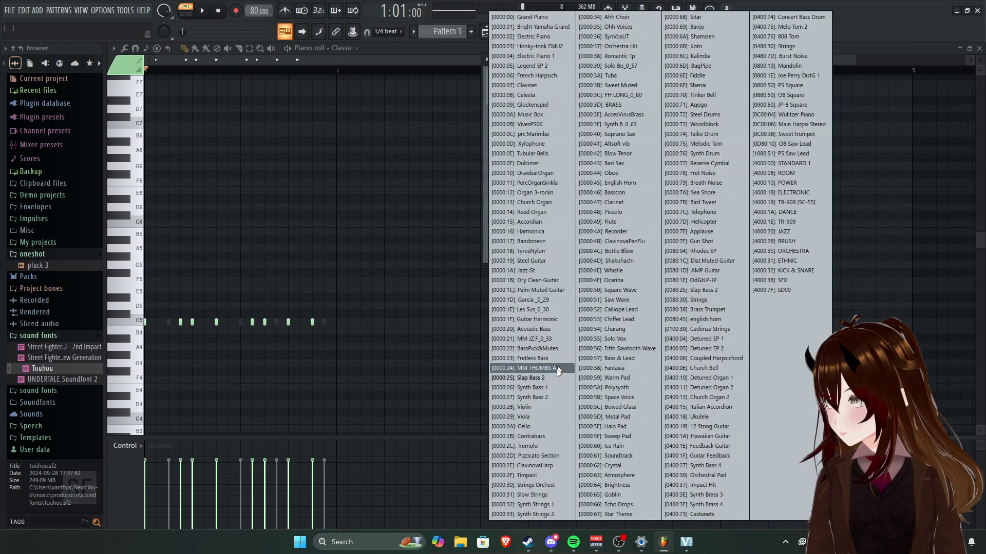
{"action": "left_click", "coordinate": [550, 396]}
{"action": "left_click", "coordinate": [557, 96]}
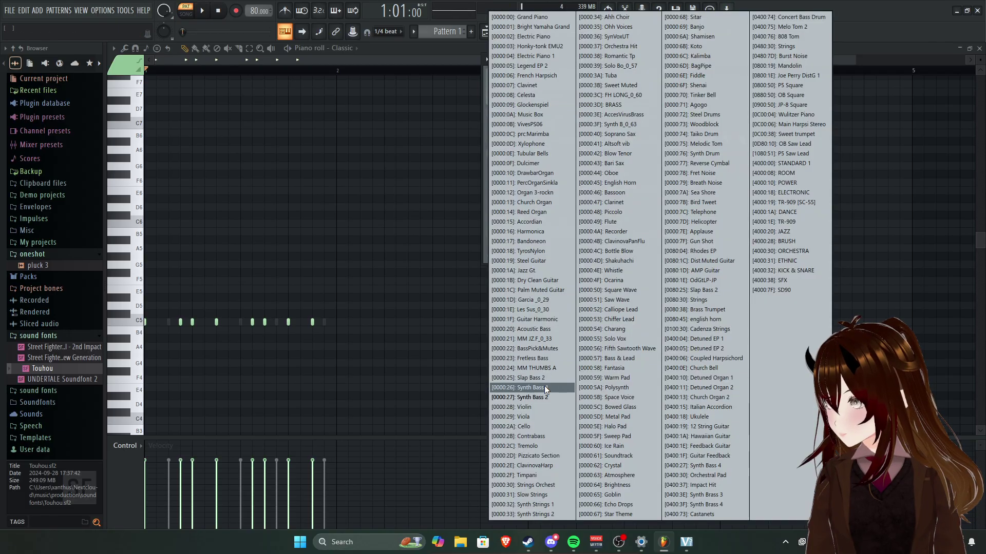
{"action": "left_click", "coordinate": [544, 386]}
{"action": "left_click", "coordinate": [548, 93]}
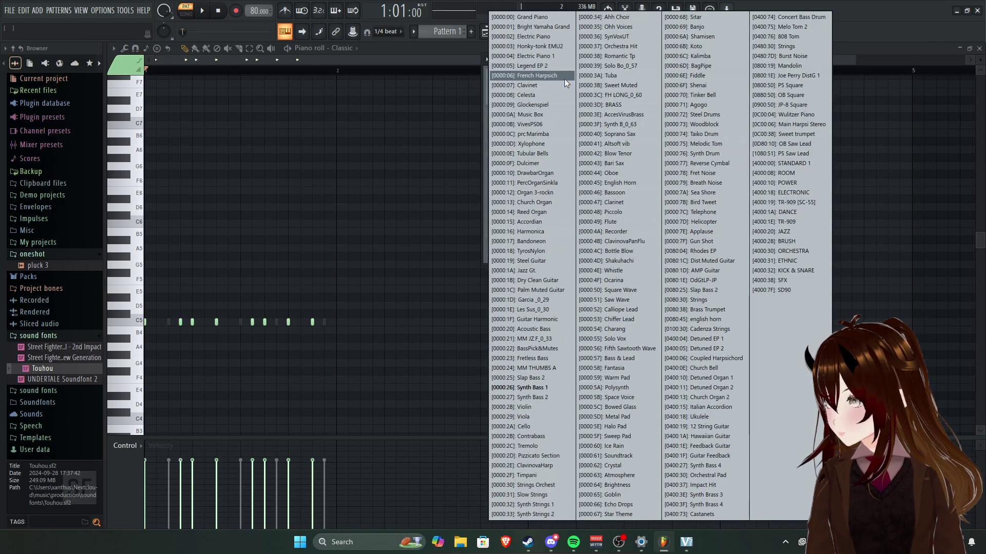
{"action": "left_click", "coordinate": [538, 386]}
{"action": "key", "text": "space"}
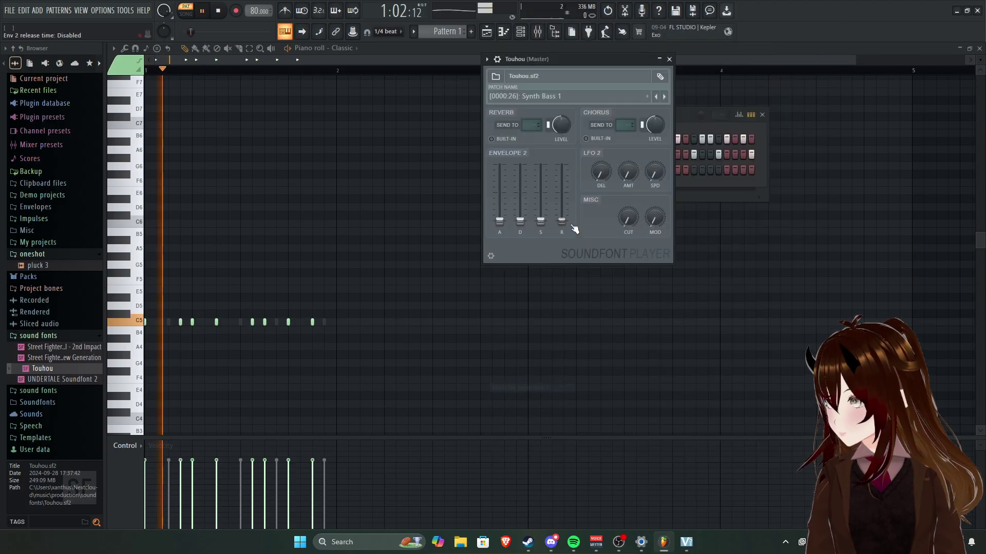
{"action": "key", "text": "space"}
Try the Timpani patch and replace the Touhou channel with UNDERTALE Soundfont 2, closing the soundfont player windows.
{"action": "left_click", "coordinate": [562, 97]}
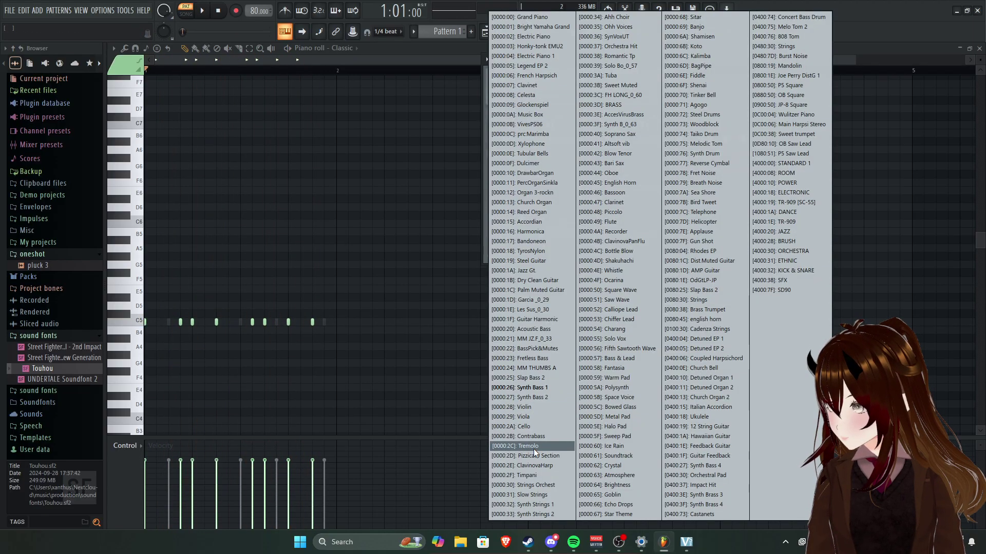
{"action": "left_click", "coordinate": [537, 473]}
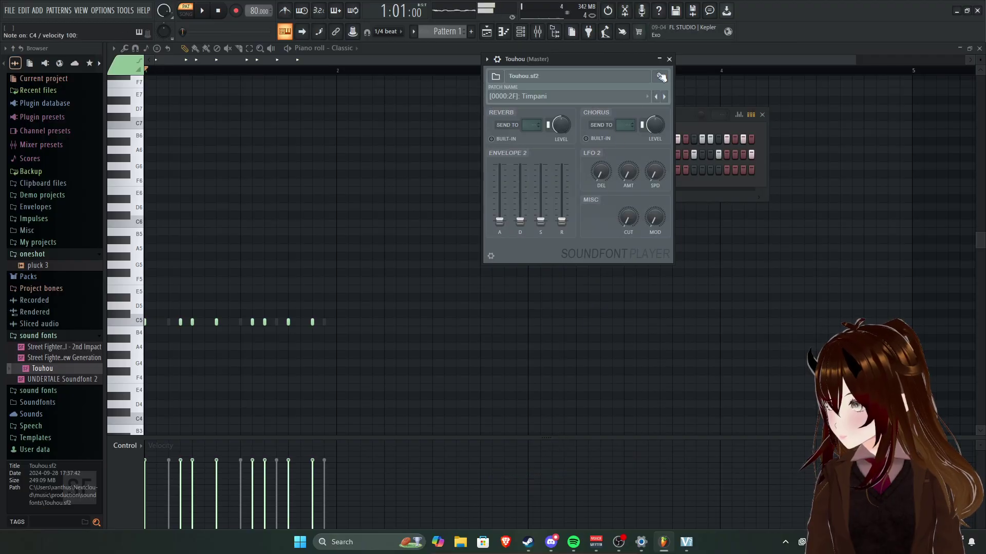
{"action": "left_click", "coordinate": [669, 59]}
{"action": "left_click_drag", "start_coordinate": [61, 379], "coordinate": [588, 172]}
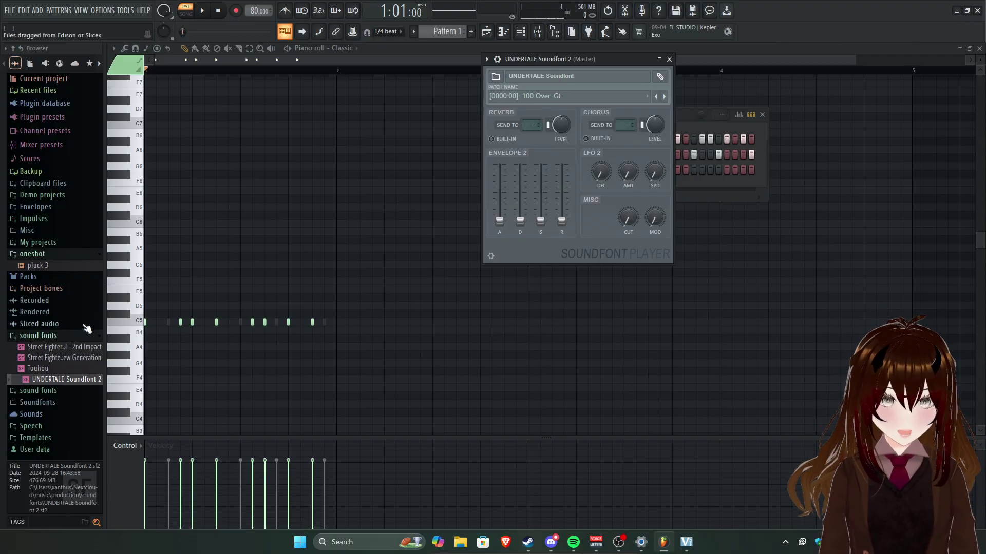
{"action": "left_click", "coordinate": [668, 59]}
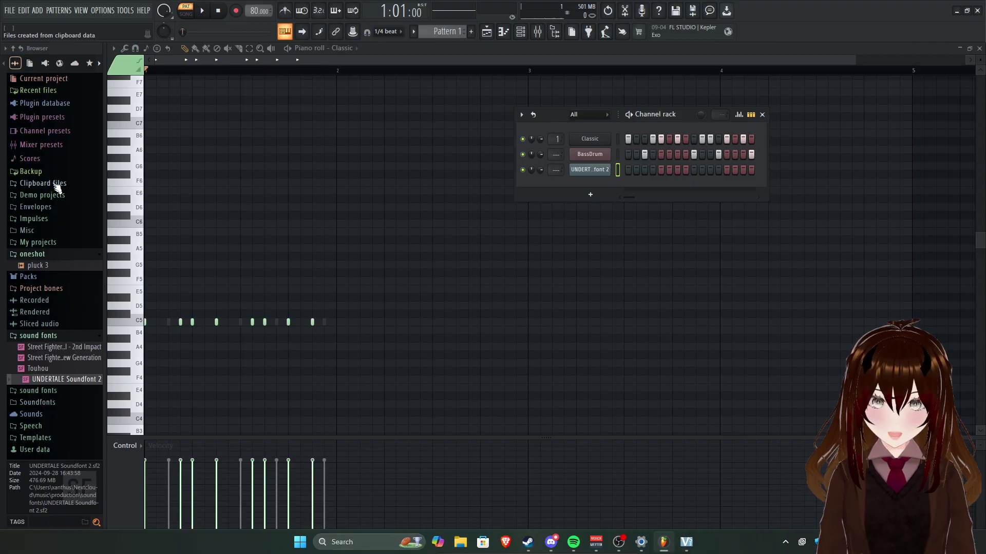
Replace the UNDERTALE Soundfont 2 channel with the pluck 3 one-shot sample and play the pattern.
{"action": "left_click_drag", "start_coordinate": [52, 265], "coordinate": [593, 173]}
{"action": "key", "text": "space"}
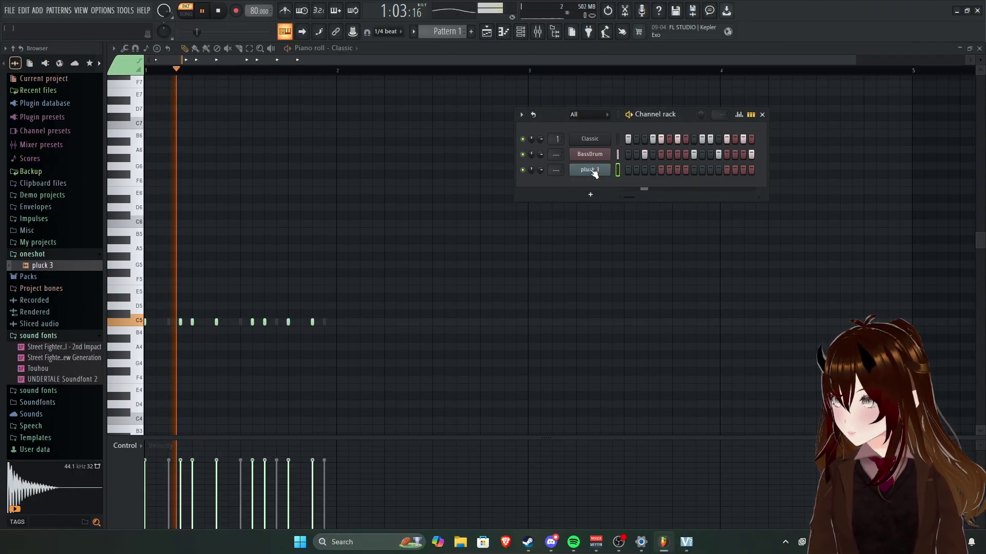
{"action": "key", "text": "space"}
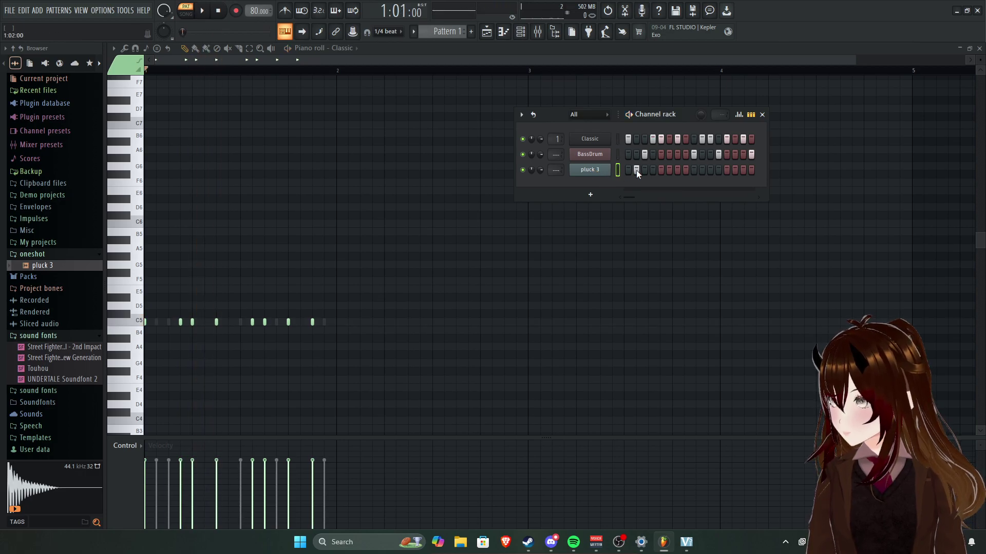
Try a pluck 3 hit on step 2, toggling it while playing and stopping the pattern for comparison.
{"action": "key", "text": "space"}
{"action": "key", "text": "space"}
{"action": "left_click", "coordinate": [636, 170]}
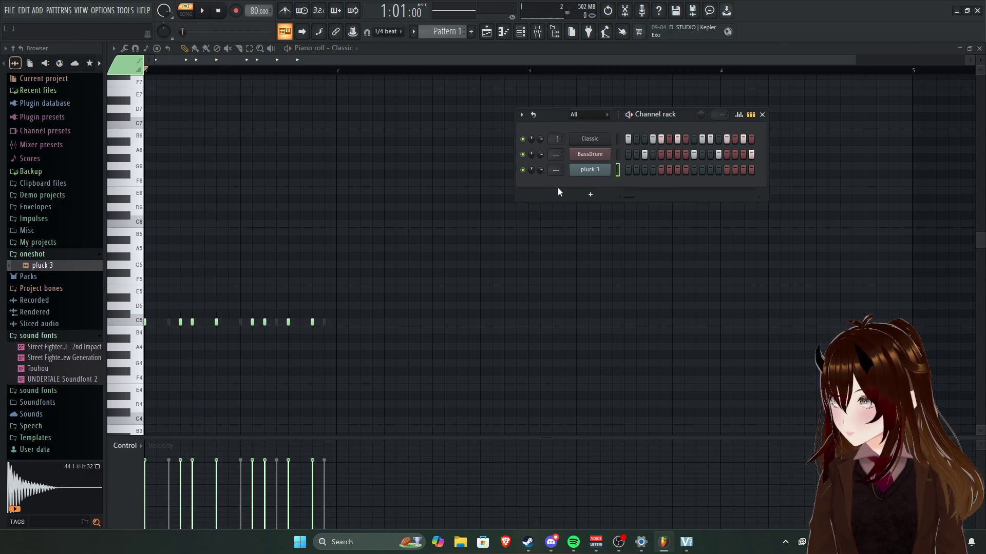
{"action": "key", "text": "space"}
{"action": "left_click", "coordinate": [636, 171]}
{"action": "key", "text": "space"}
{"action": "key", "text": "space"}
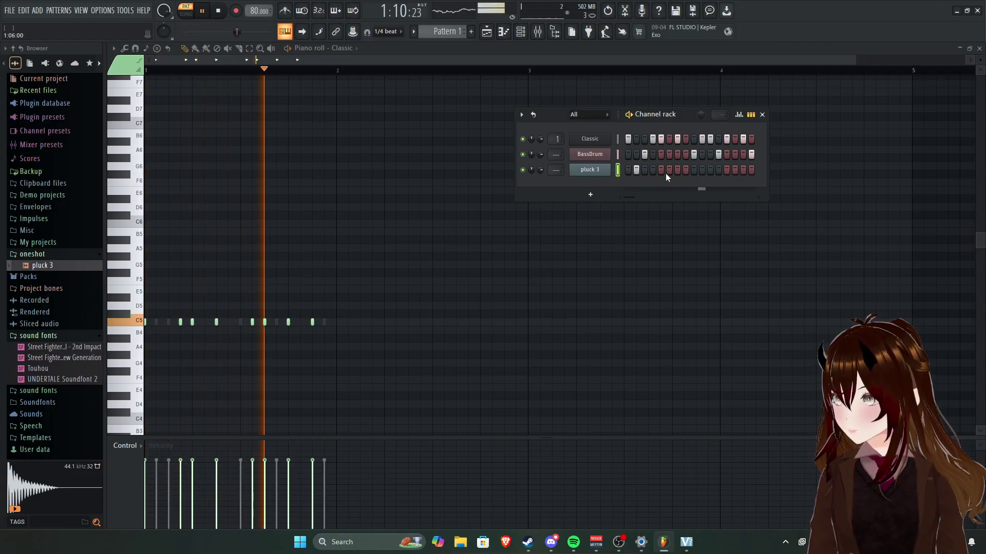
{"action": "key", "text": "space"}
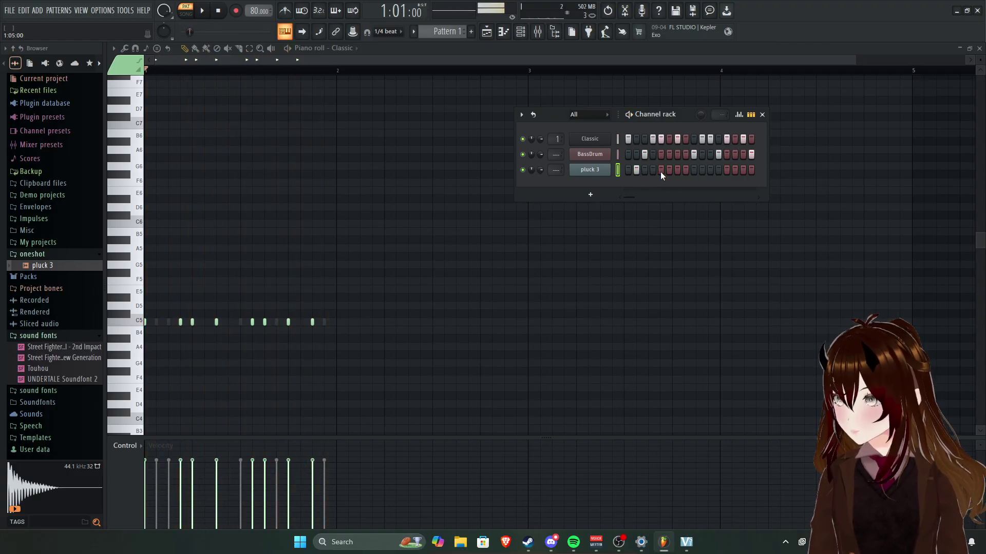
Try an additional pluck 3 hit on step 6 during playback and clear the hits on steps 6 and 2.
{"action": "left_click", "coordinate": [670, 170]}
{"action": "key", "text": "space"}
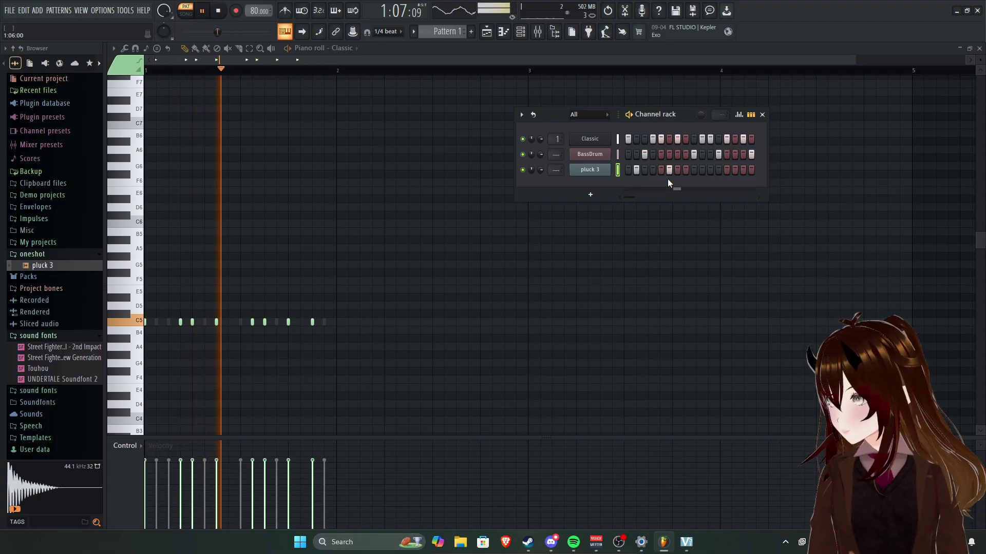
{"action": "key", "text": "space"}
{"action": "left_click", "coordinate": [670, 170]}
{"action": "left_click", "coordinate": [636, 170]}
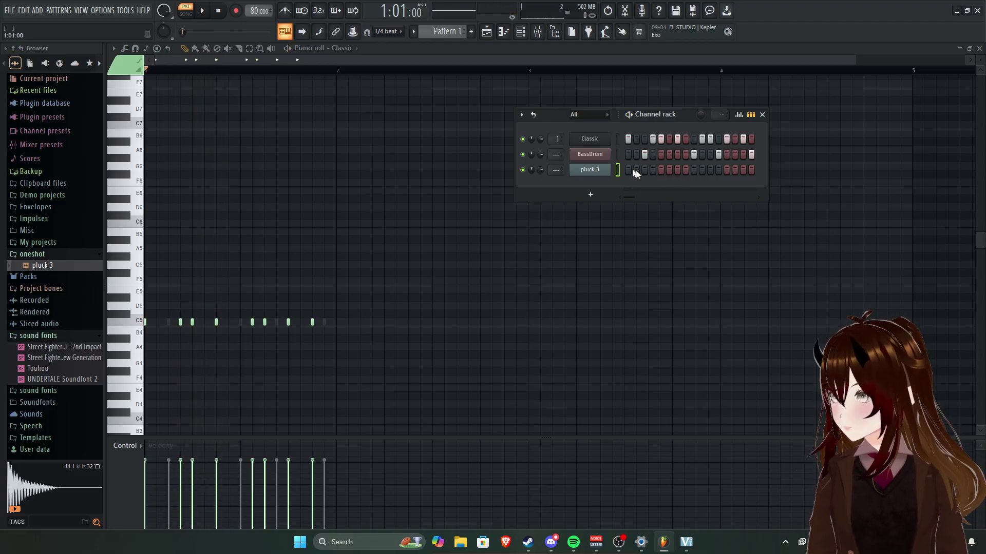
Hide the channel rack, try a note around A4 in the Classic channel's piano roll and delete it.
{"action": "key", "text": "F6"}
{"action": "scroll", "coordinate": [216, 277], "scroll_direction": "down", "scroll_amount": 3}
{"action": "key", "text": "space"}
{"action": "left_click", "coordinate": [210, 270]}
{"action": "key", "text": "space"}
{"action": "left_click_drag", "start_coordinate": [225, 270], "coordinate": [202, 270]}
{"action": "right_click", "coordinate": [201, 270]}
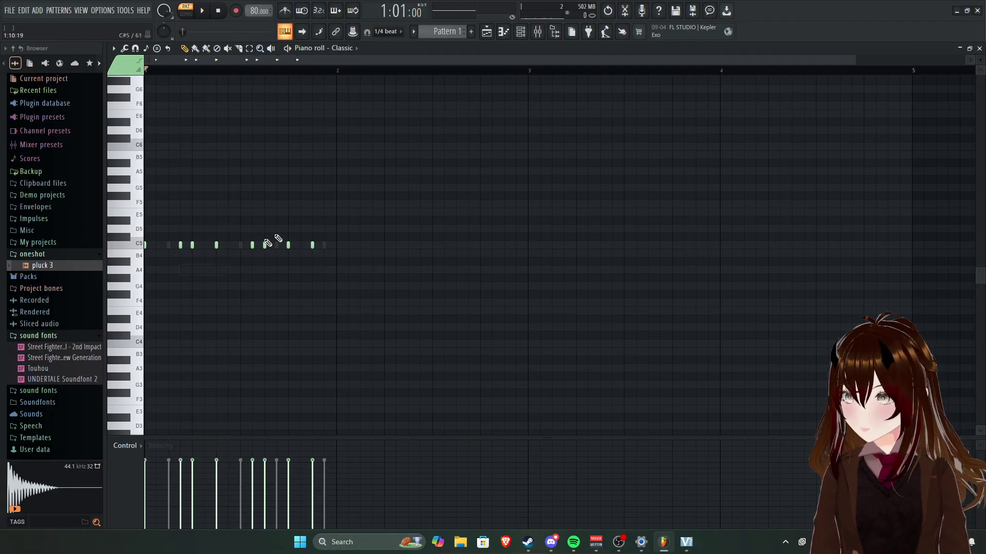
Switch the piano roll to the pluck 3 channel, audition a note just below C5 and delete it.
{"action": "left_click", "coordinate": [354, 49]}
{"action": "left_click", "coordinate": [352, 114]}
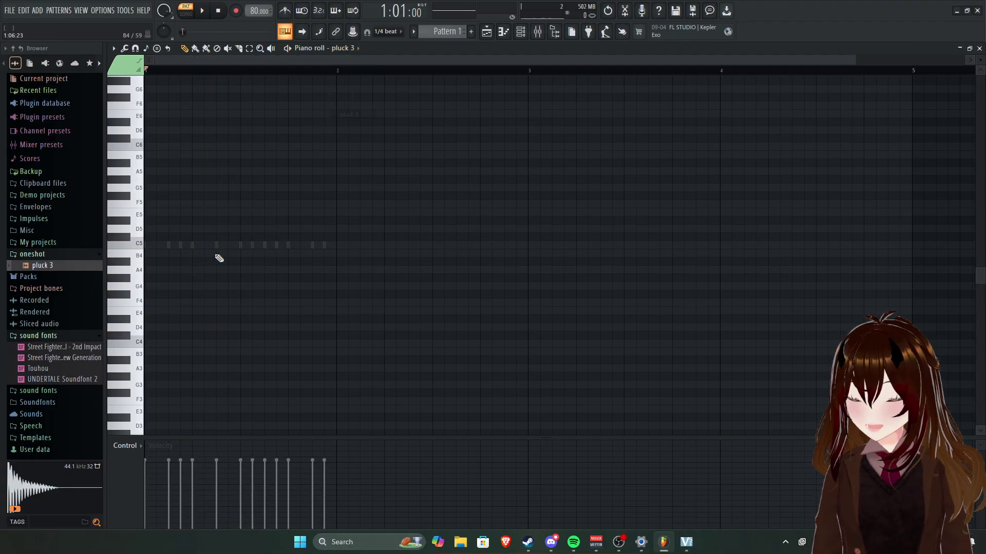
{"action": "left_click", "coordinate": [215, 261]}
{"action": "key", "text": "space"}
{"action": "key", "text": "space"}
{"action": "right_click", "coordinate": [215, 262]}
{"action": "scroll", "coordinate": [187, 308], "scroll_direction": "up", "scroll_amount": 3}
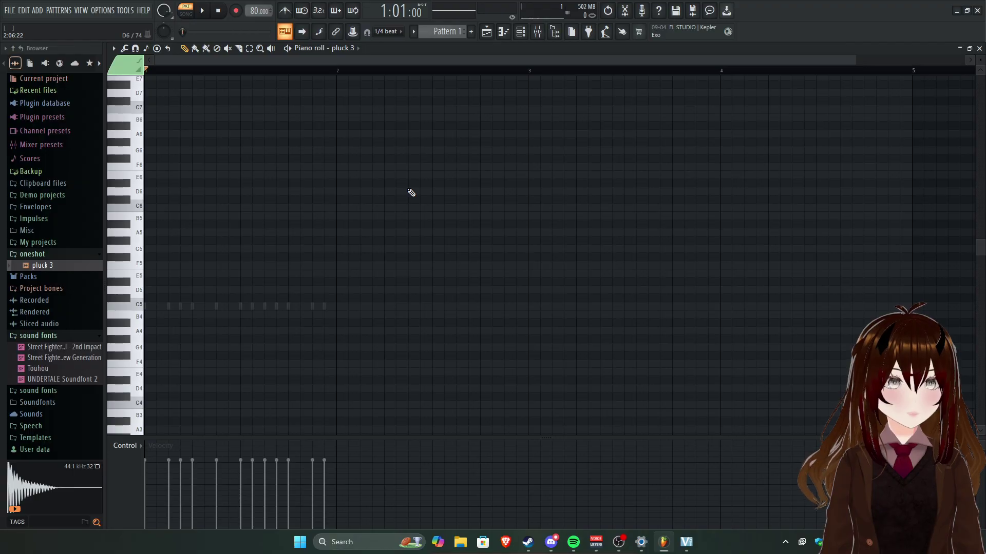
{"action": "scroll", "coordinate": [372, 202], "scroll_direction": "up", "scroll_amount": 2}
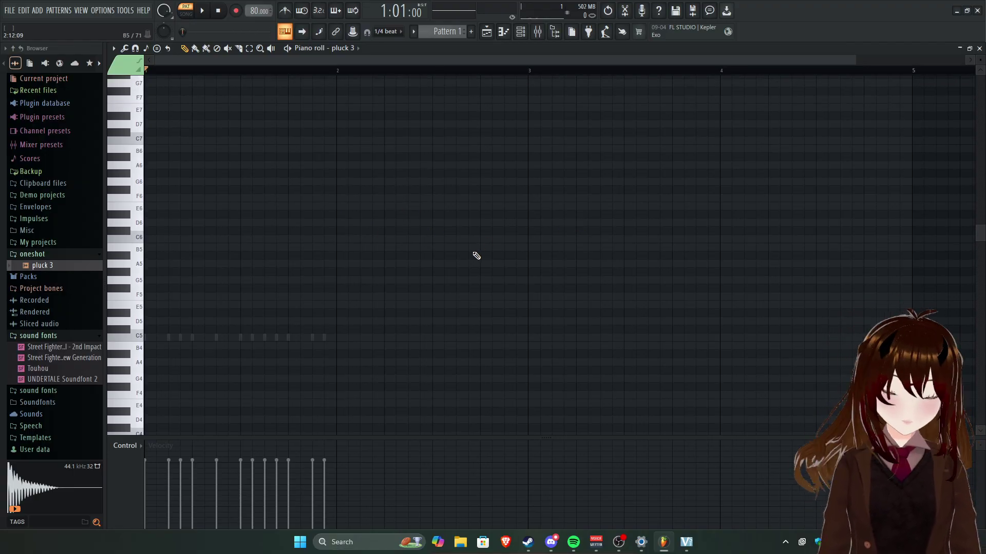
{"action": "scroll", "coordinate": [477, 254], "scroll_direction": "down", "scroll_amount": 5}
{"action": "scroll", "coordinate": [300, 187], "scroll_direction": "up", "scroll_amount": 3}
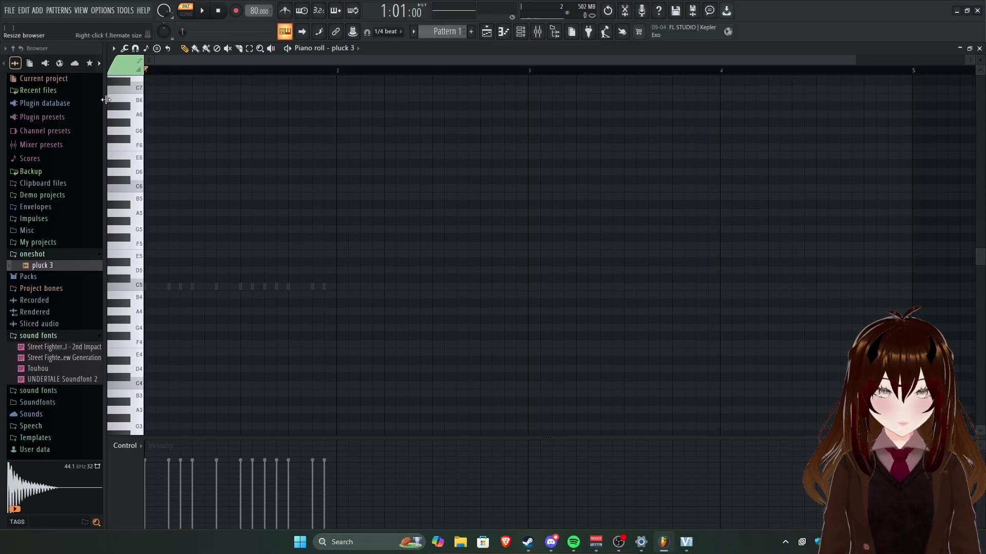
Widen the browser and expand the Demo songs folder inside Demo projects.
{"action": "left_click_drag", "start_coordinate": [106, 99], "coordinate": [190, 103]}
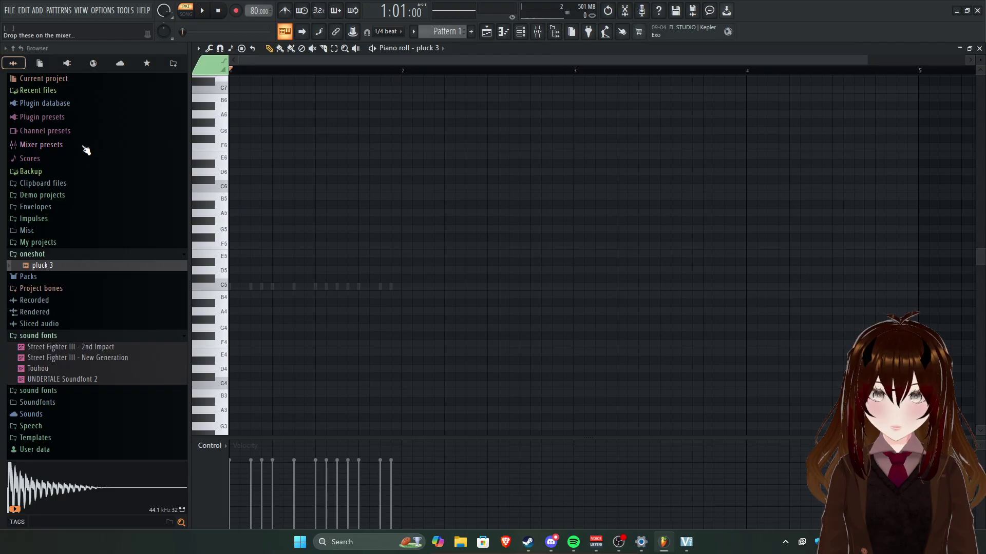
{"action": "left_click", "coordinate": [57, 148]}
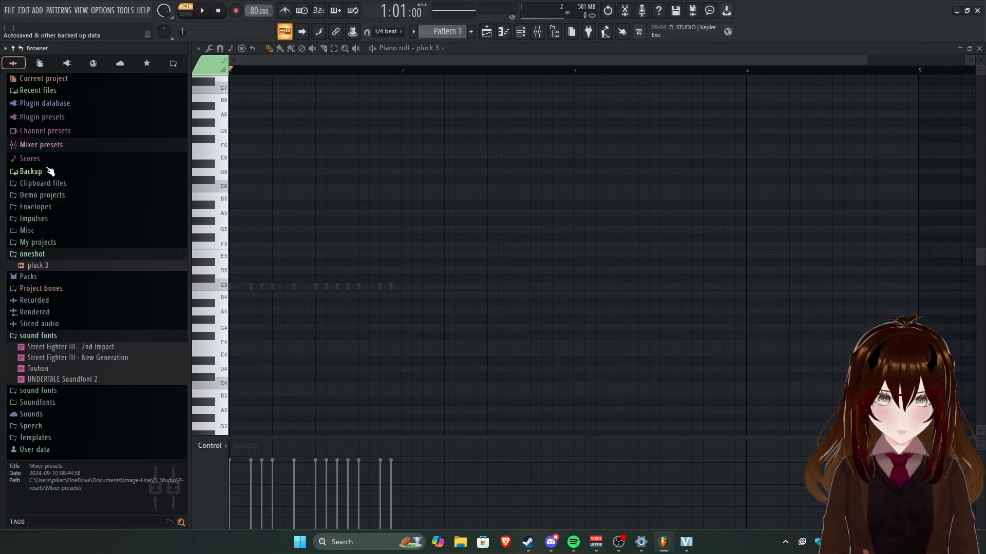
{"action": "left_click", "coordinate": [71, 196]}
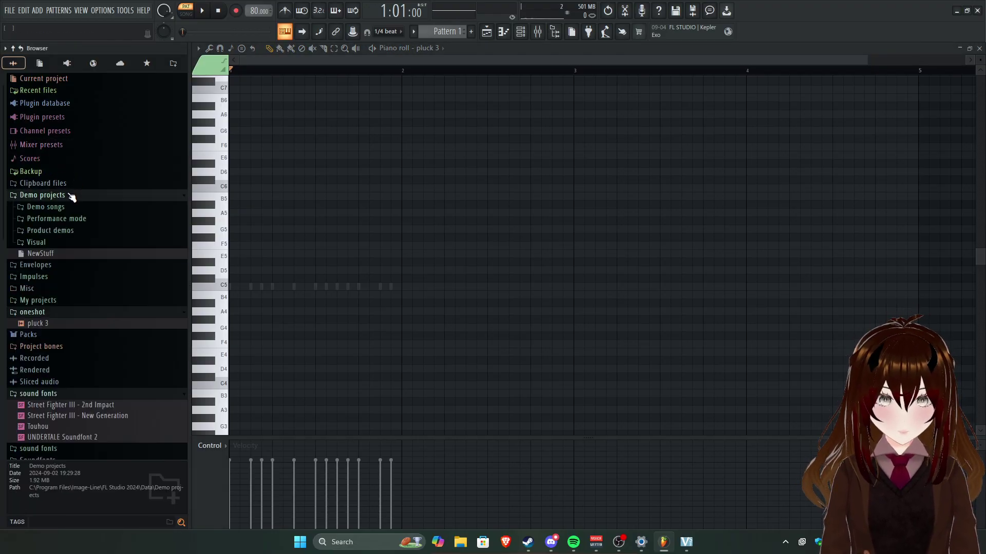
{"action": "left_click", "coordinate": [45, 207]}
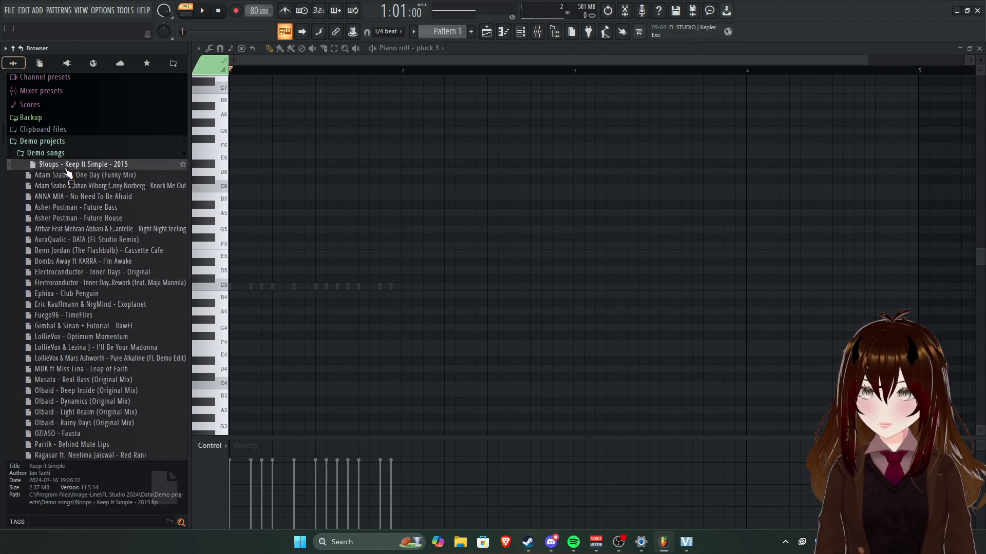
Load the demo song 9loops - Keep It Simple - 2015 into the piano roll's channel and try placing it in the playlist.
{"action": "left_click_drag", "start_coordinate": [65, 170], "coordinate": [352, 209]}
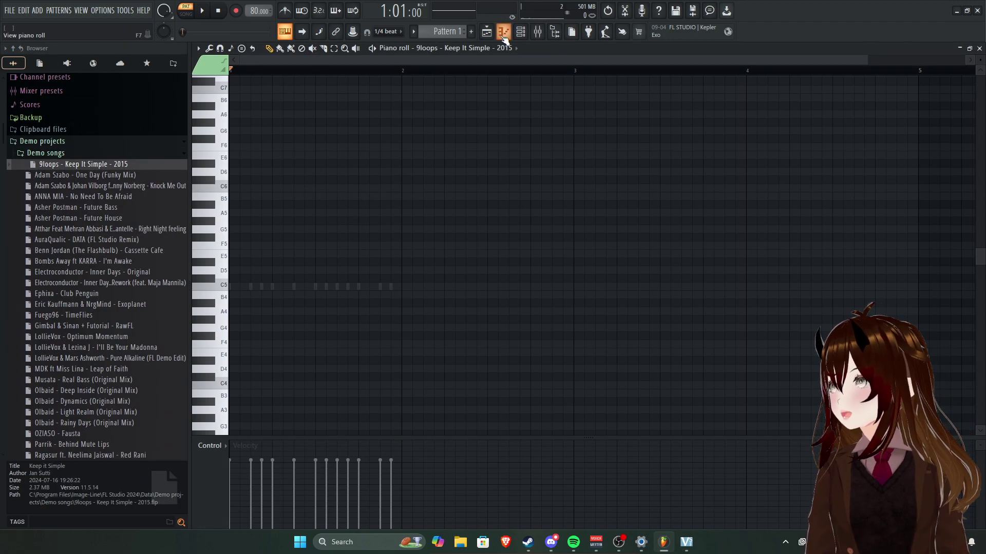
{"action": "left_click", "coordinate": [486, 31]}
{"action": "left_click_drag", "start_coordinate": [144, 164], "coordinate": [347, 99]}
{"action": "mouse_move", "coordinate": [131, 165]}
{"action": "left_mouse_down"}
{"action": "mouse_move", "coordinate": [211, 96]}
{"action": "mouse_move", "coordinate": [211, 136]}
{"action": "mouse_move", "coordinate": [243, 128]}
{"action": "mouse_move", "coordinate": [120, 177]}
{"action": "mouse_move", "coordinate": [418, 183]}
{"action": "mouse_move", "coordinate": [449, 171]}
{"action": "mouse_move", "coordinate": [122, 165]}
{"action": "left_mouse_up"}
Collapse the Demo projects folder and browse the Misc and Packs folders for sounds.
{"action": "left_click", "coordinate": [32, 151]}
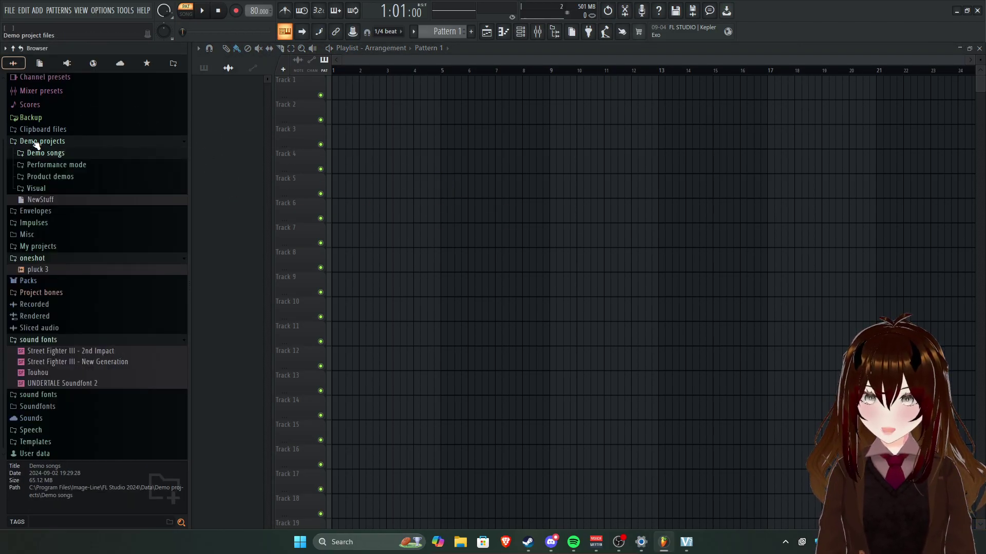
{"action": "left_click", "coordinate": [35, 139]}
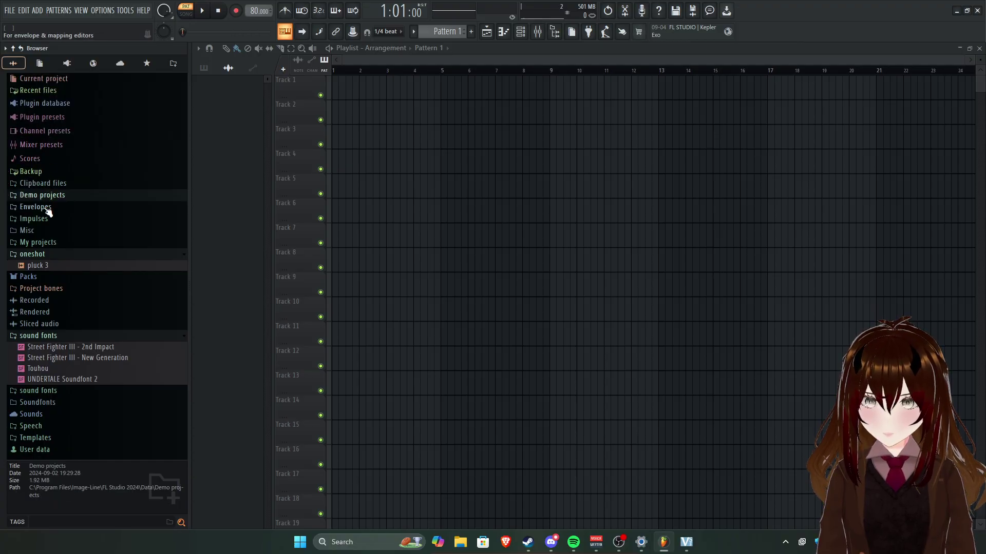
{"action": "left_click", "coordinate": [48, 231]}
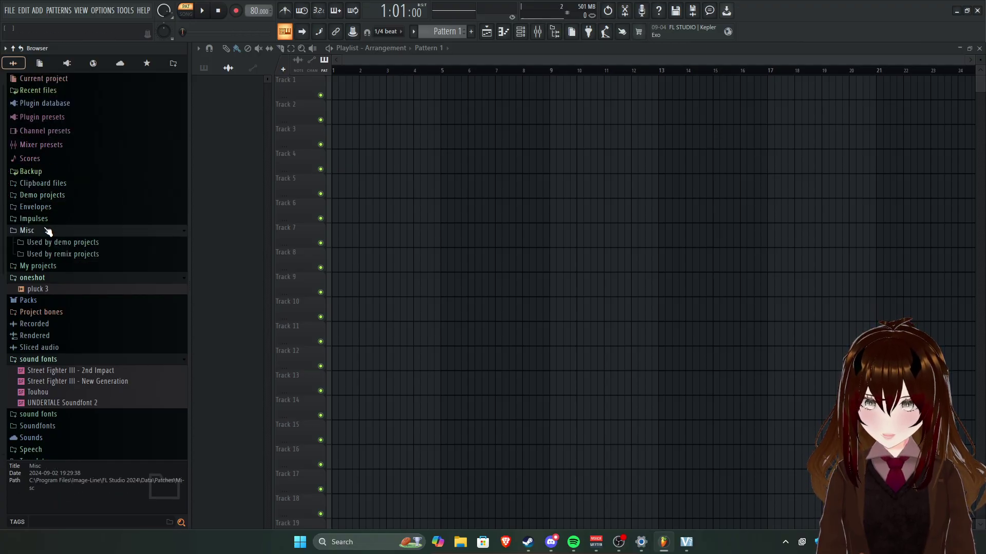
{"action": "left_click", "coordinate": [48, 231]}
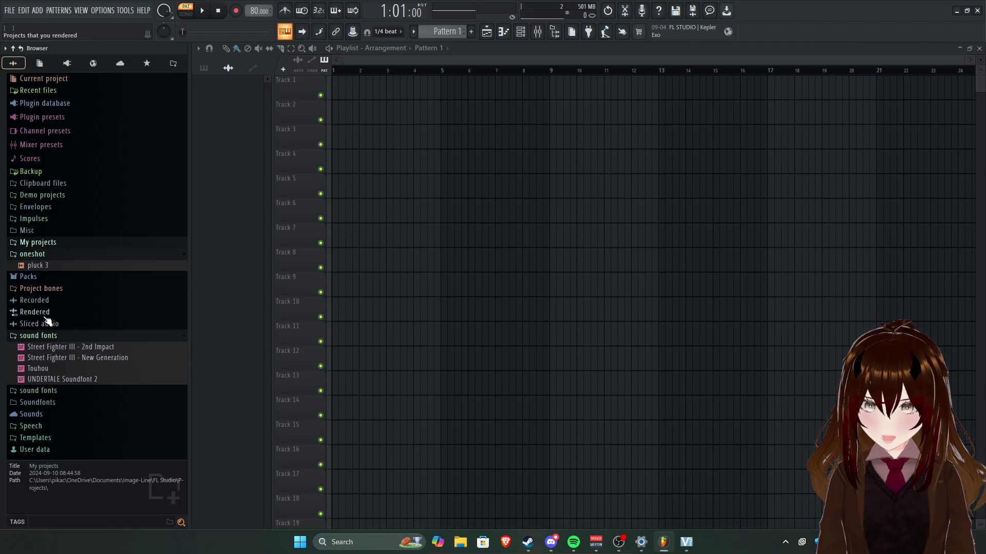
{"action": "left_click", "coordinate": [49, 278]}
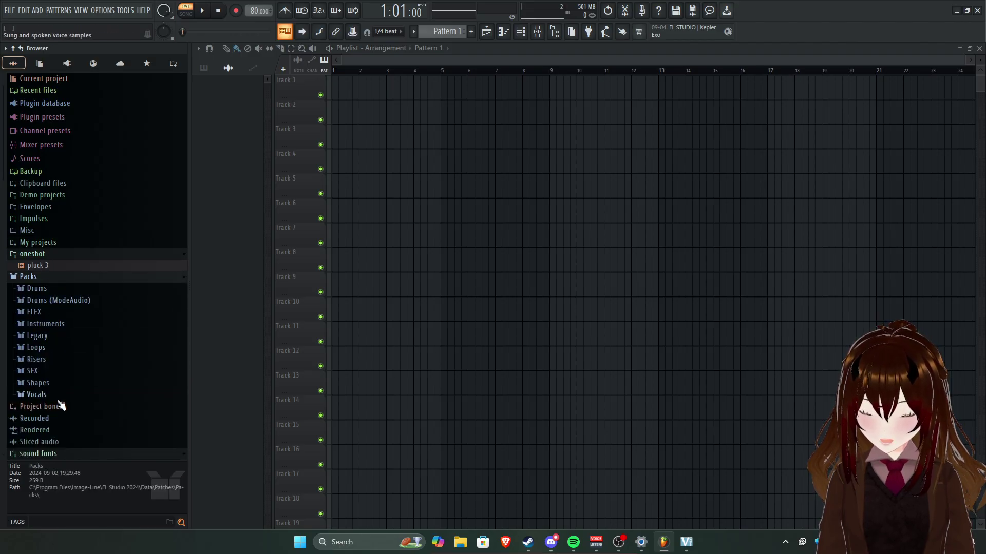
{"action": "scroll", "coordinate": [67, 431], "scroll_direction": "down", "scroll_amount": 3}
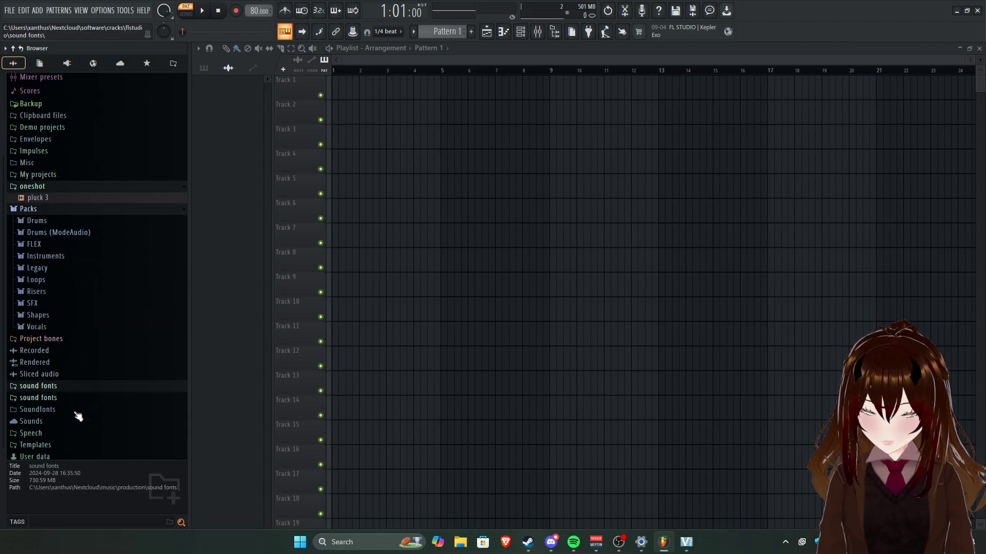
Collapse the Packs folder in the browser and expand the first sound fonts folder.
{"action": "scroll", "coordinate": [69, 424], "scroll_direction": "up", "scroll_amount": 1}
{"action": "scroll", "coordinate": [60, 341], "scroll_direction": "down", "scroll_amount": 1}
{"action": "scroll", "coordinate": [58, 329], "scroll_direction": "up", "scroll_amount": 3}
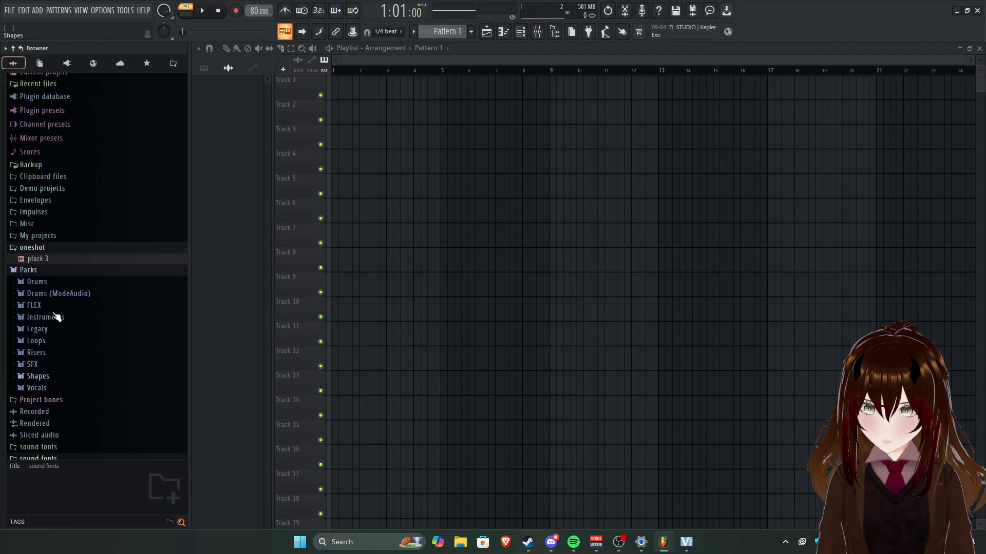
{"action": "left_click", "coordinate": [38, 279]}
{"action": "left_click", "coordinate": [39, 279]}
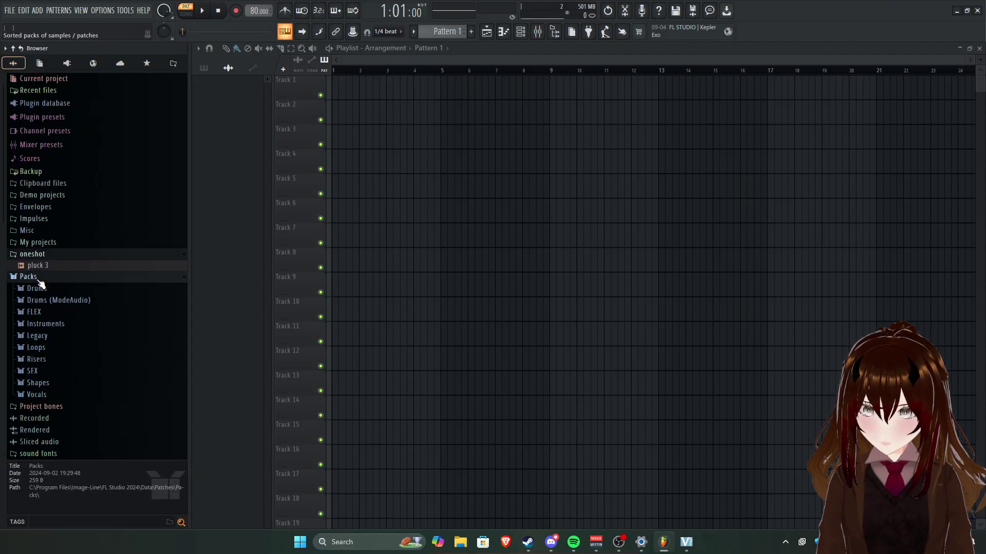
{"action": "left_click", "coordinate": [39, 280]}
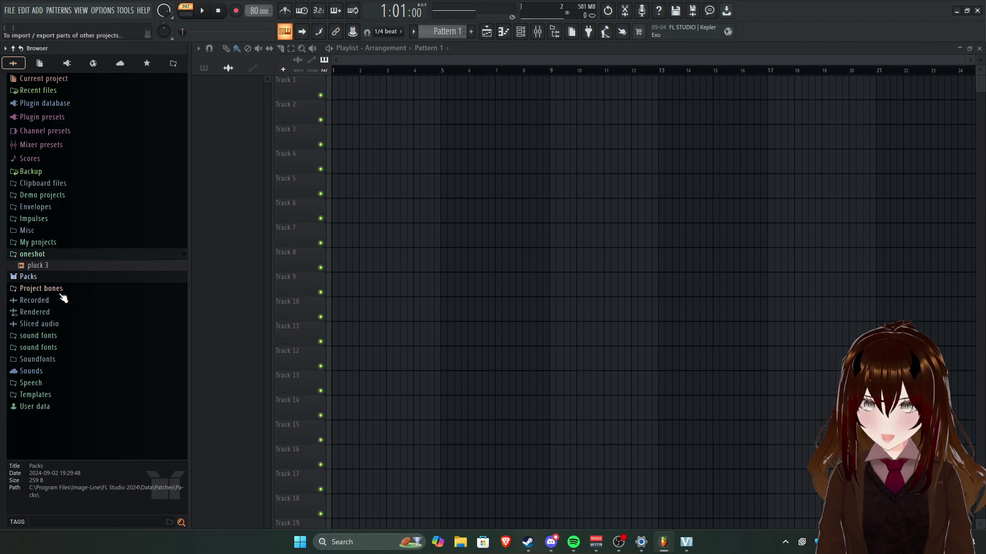
{"action": "left_click", "coordinate": [61, 336]}
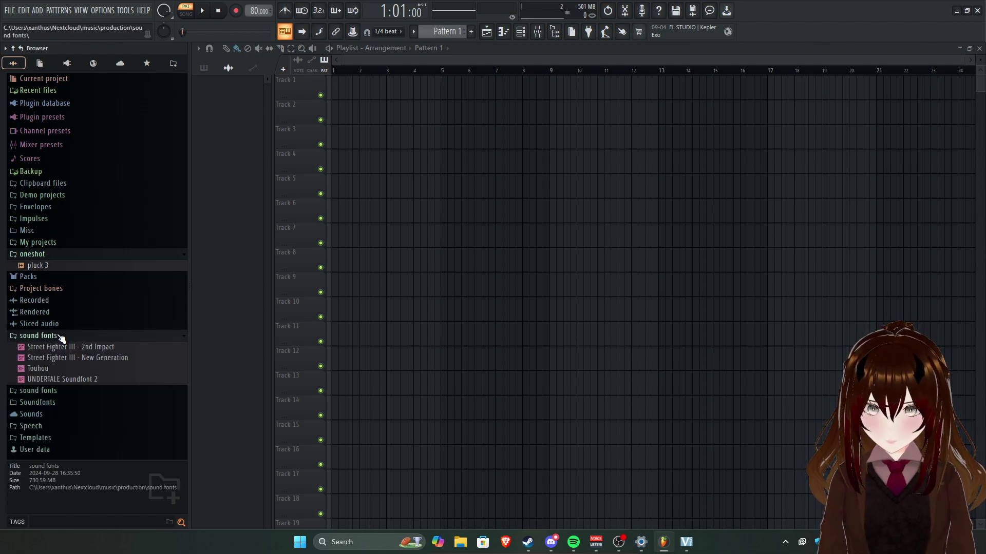
Expand the Speech folder and audition speech samples such as Barty2, AreYouReady and rock me.
{"action": "left_click", "coordinate": [48, 426]}
{"action": "left_click", "coordinate": [41, 319]}
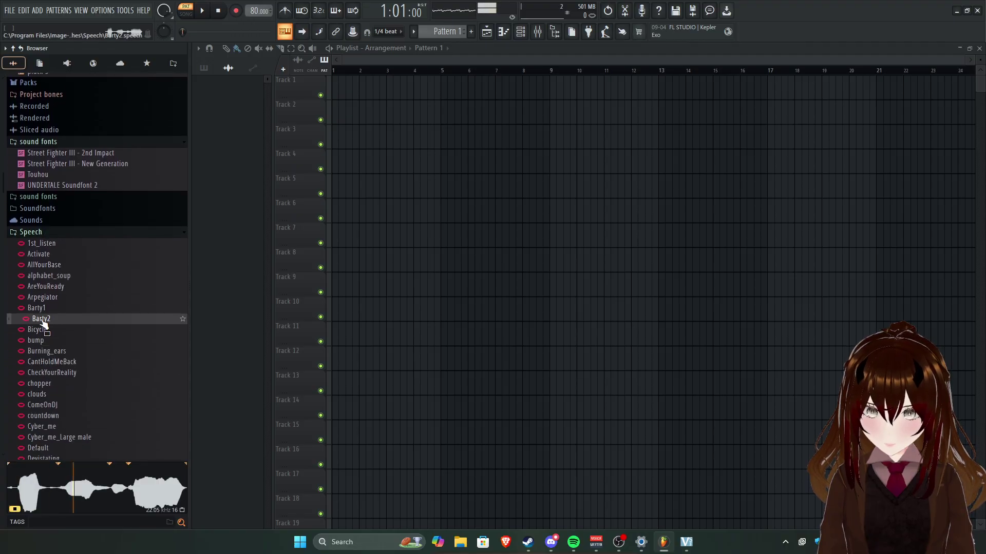
{"action": "left_click", "coordinate": [49, 288]}
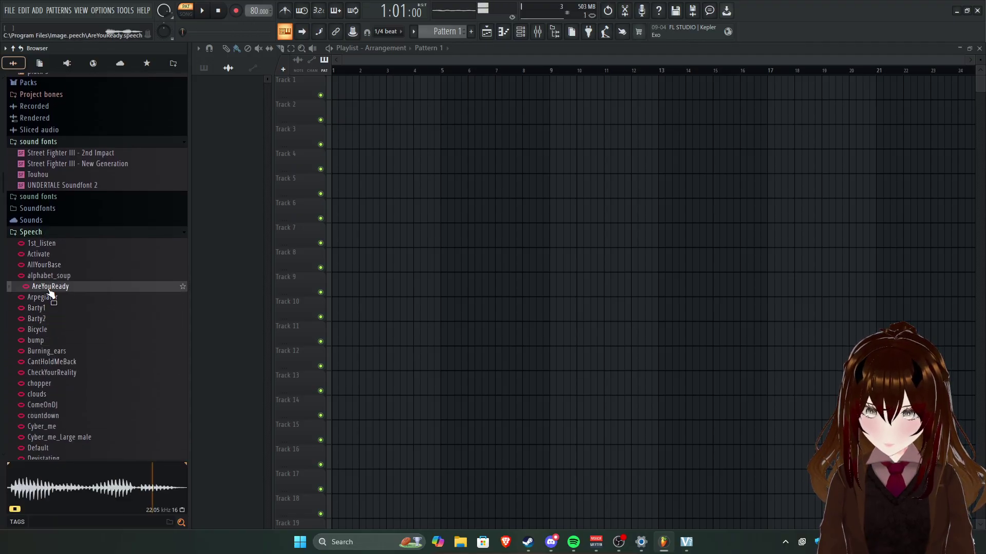
{"action": "scroll", "coordinate": [52, 289], "scroll_direction": "down", "scroll_amount": 6}
{"action": "left_click", "coordinate": [59, 288]}
{"action": "scroll", "coordinate": [60, 303], "scroll_direction": "down", "scroll_amount": 6}
{"action": "left_click", "coordinate": [62, 303]}
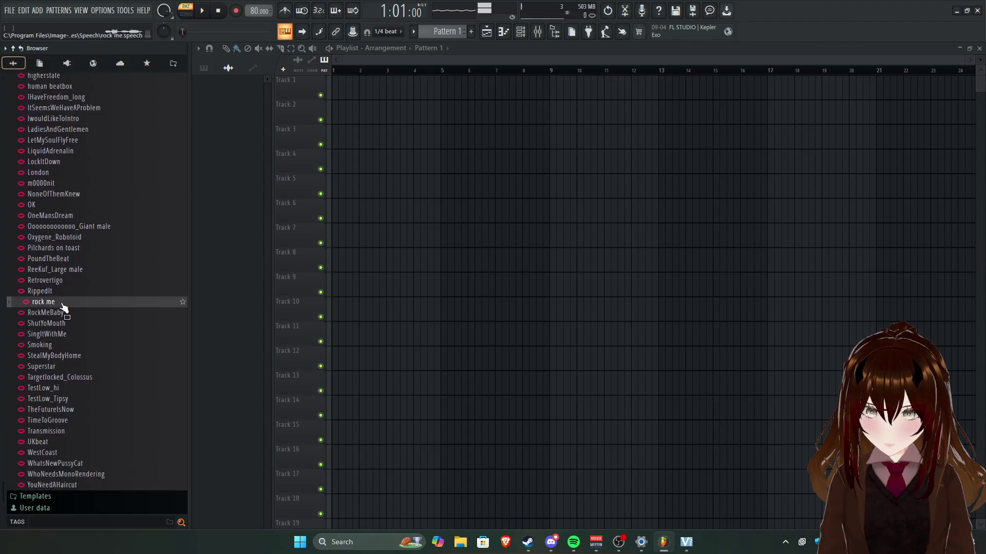
Audition the TestLow_hi, UKbeat and TheFutureIsNow speech samples, and collapse the Speech folder.
{"action": "scroll", "coordinate": [62, 307], "scroll_direction": "down", "scroll_amount": 3}
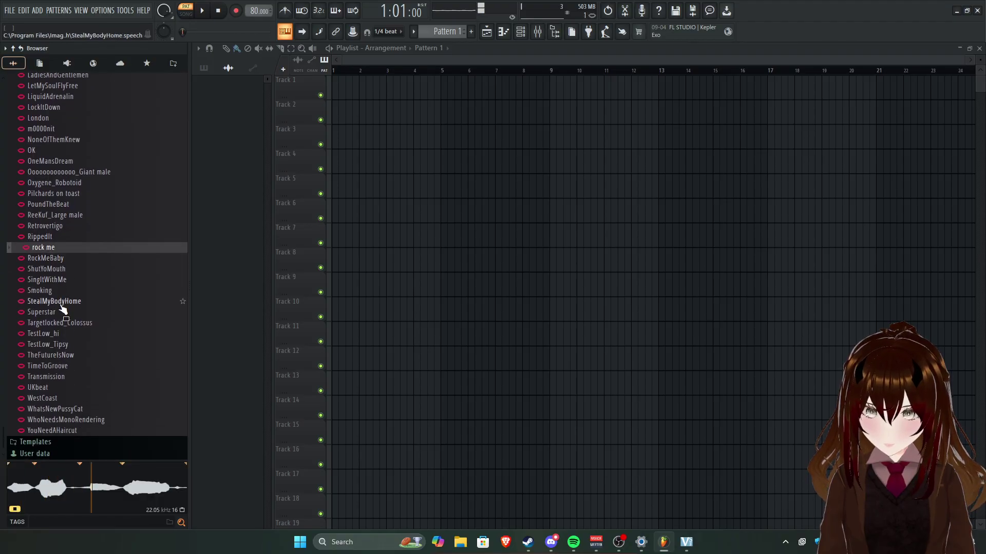
{"action": "scroll", "coordinate": [61, 384], "scroll_direction": "up", "scroll_amount": 3}
{"action": "left_click", "coordinate": [54, 388]}
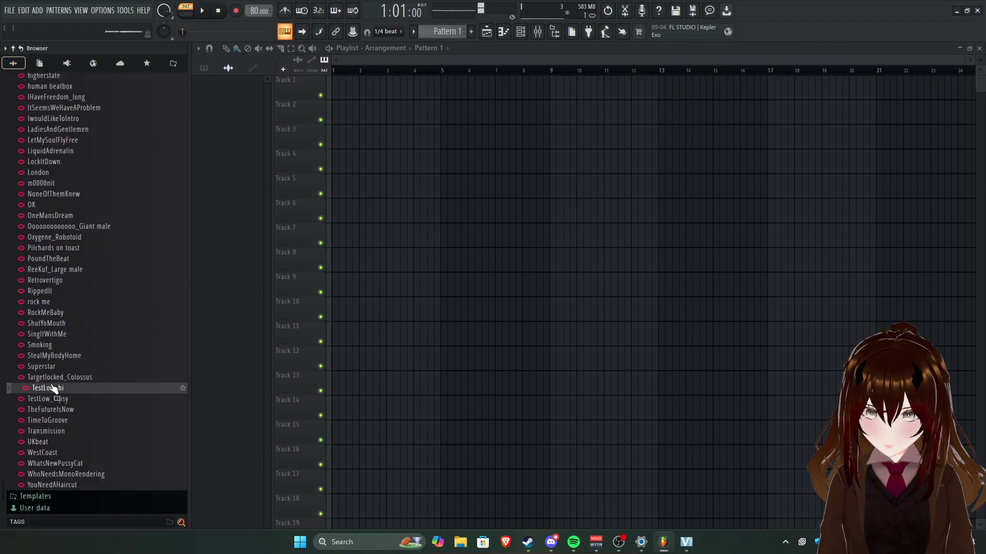
{"action": "left_click", "coordinate": [37, 443]}
{"action": "scroll", "coordinate": [61, 406], "scroll_direction": "down", "scroll_amount": 3}
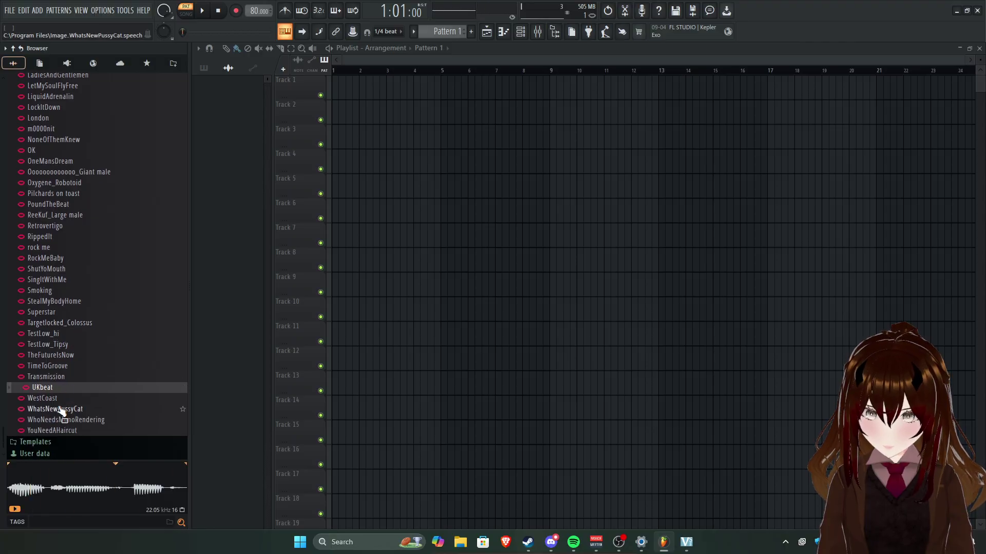
{"action": "left_click", "coordinate": [60, 408]}
{"action": "scroll", "coordinate": [60, 467], "scroll_direction": "up", "scroll_amount": 3}
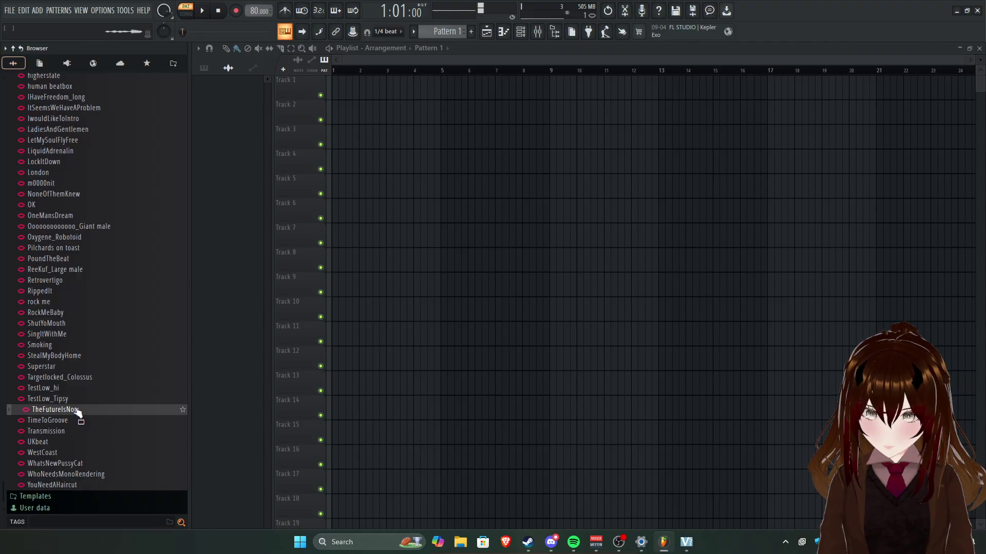
{"action": "scroll", "coordinate": [92, 308], "scroll_direction": "up", "scroll_amount": 10}
{"action": "left_click", "coordinate": [34, 235]}
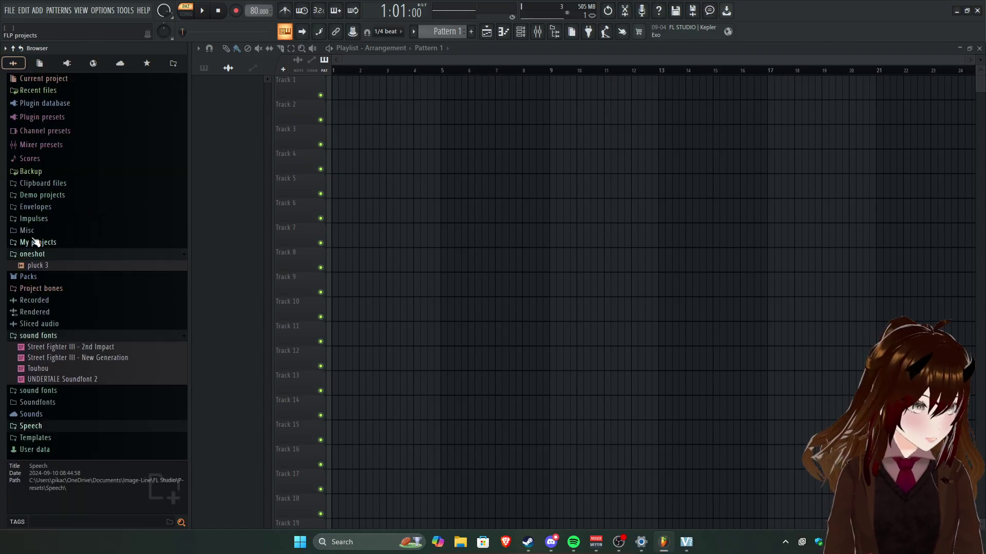
Expand the Templates folder, check its Empty subfolder, and open the Basic subfolder inside Minimal.
{"action": "left_click", "coordinate": [46, 438]}
{"action": "left_click", "coordinate": [60, 395]}
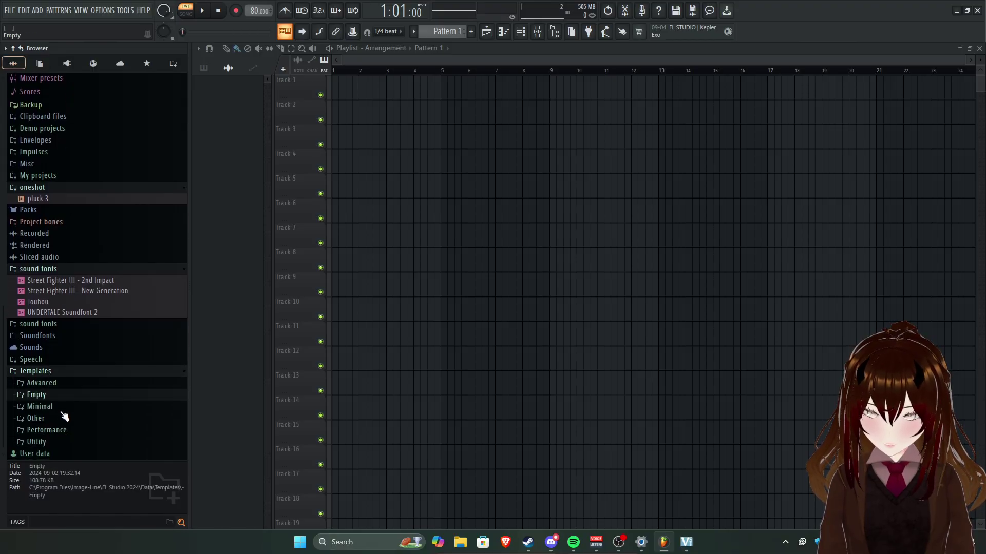
{"action": "scroll", "coordinate": [45, 421], "scroll_direction": "down", "scroll_amount": 2}
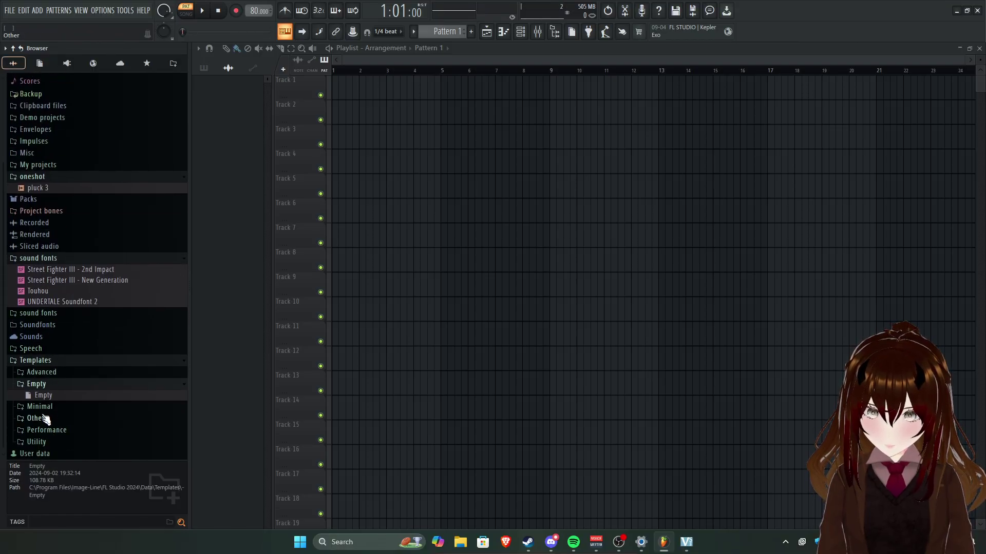
{"action": "left_click", "coordinate": [45, 386]}
{"action": "left_click", "coordinate": [39, 407]}
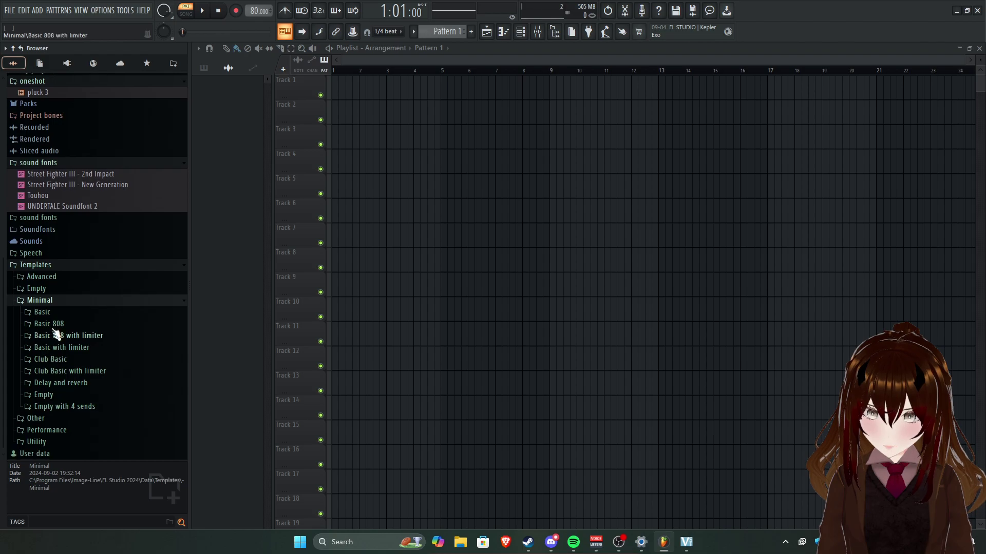
{"action": "left_click", "coordinate": [51, 315]}
Try to place the Basic template in the playlist, and clear all notes from the Classic channel's piano roll.
{"action": "left_click_drag", "start_coordinate": [49, 378], "coordinate": [88, 383]}
{"action": "left_click_drag", "start_coordinate": [194, 384], "coordinate": [396, 216]}
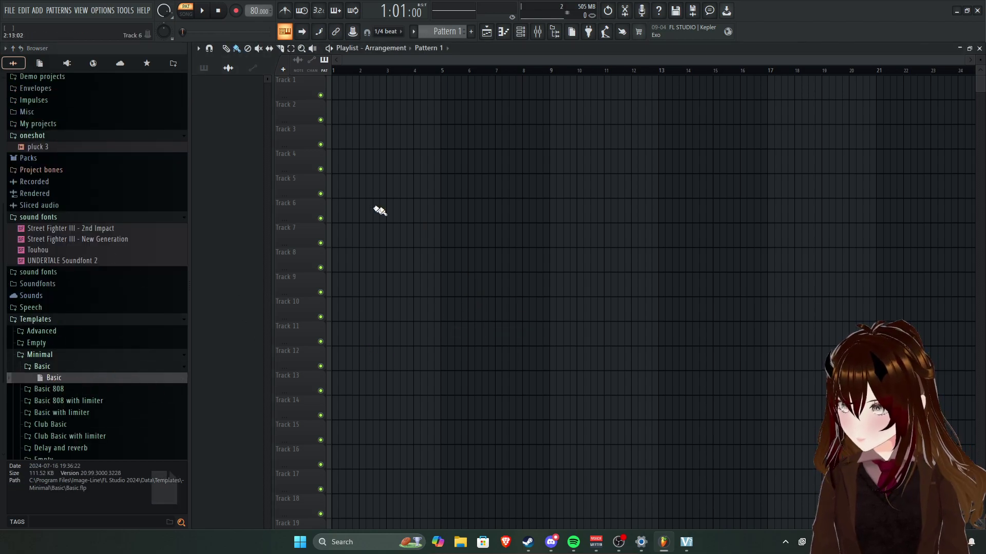
{"action": "key", "text": "F7"}
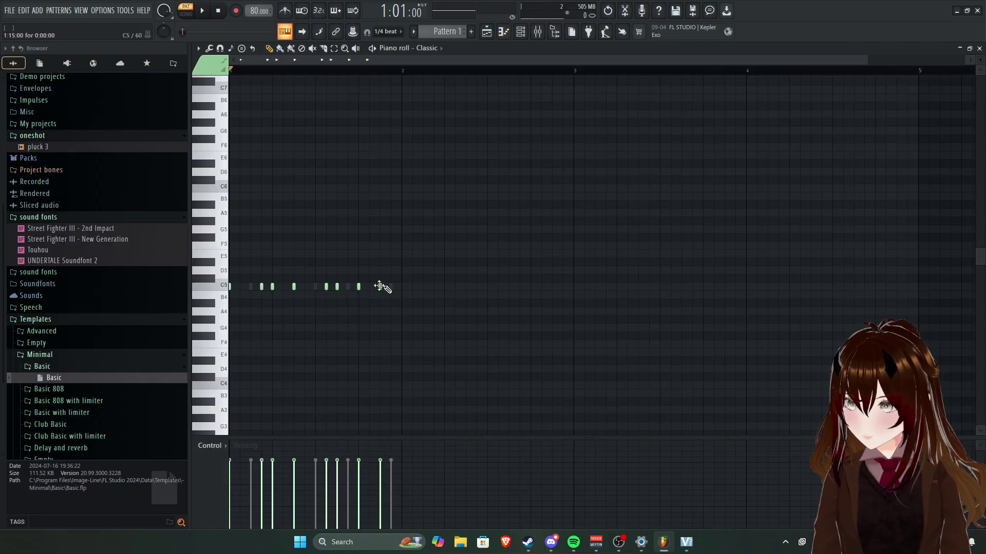
{"action": "key", "text": "ctrl+a"}
{"action": "key", "text": "Delete"}
Open the Basic template as a project without saving the changes to untitled.flp.
{"action": "left_click_drag", "start_coordinate": [79, 380], "coordinate": [122, 383]}
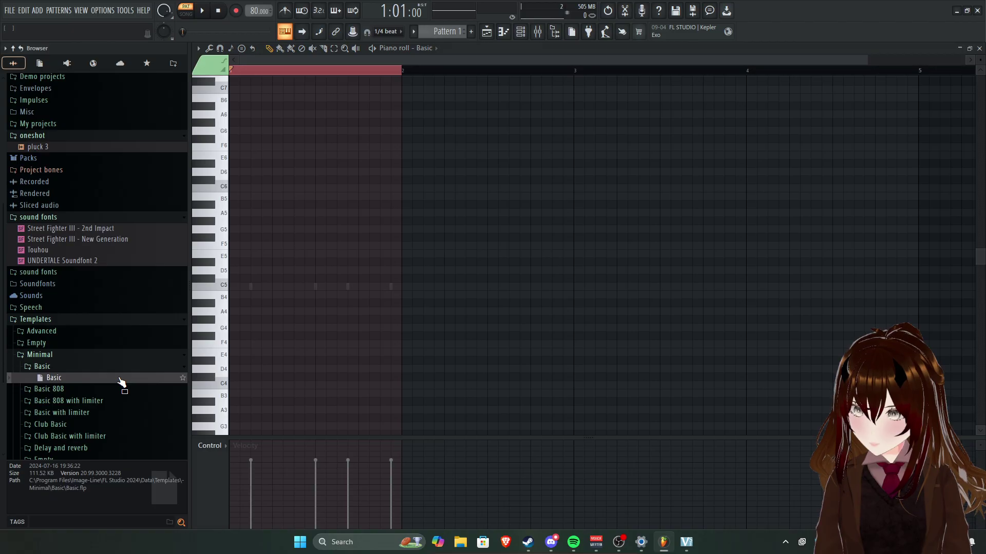
{"action": "right_click", "coordinate": [121, 382]}
{"action": "left_click", "coordinate": [141, 398]}
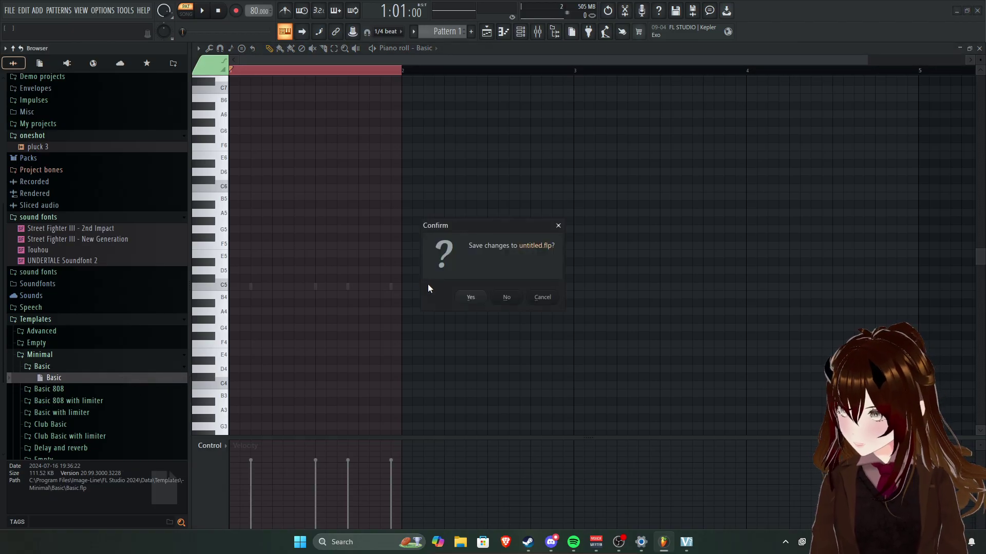
{"action": "left_click", "coordinate": [509, 300]}
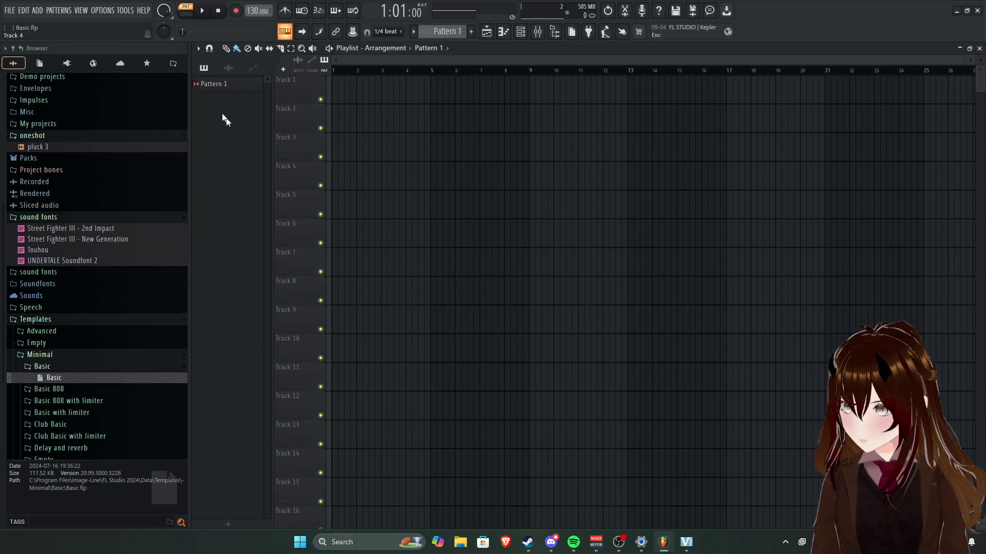
Close the channel rack, place Pattern 1 at bar 1 of Track 1, and test playback in song mode.
{"action": "left_click", "coordinate": [848, 115]}
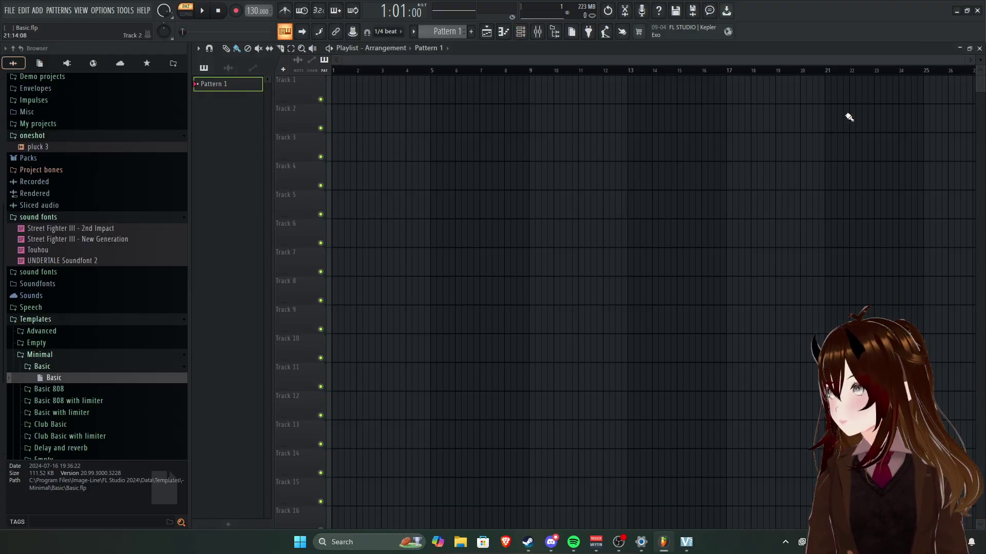
{"action": "key", "text": "space"}
{"action": "key", "text": "space"}
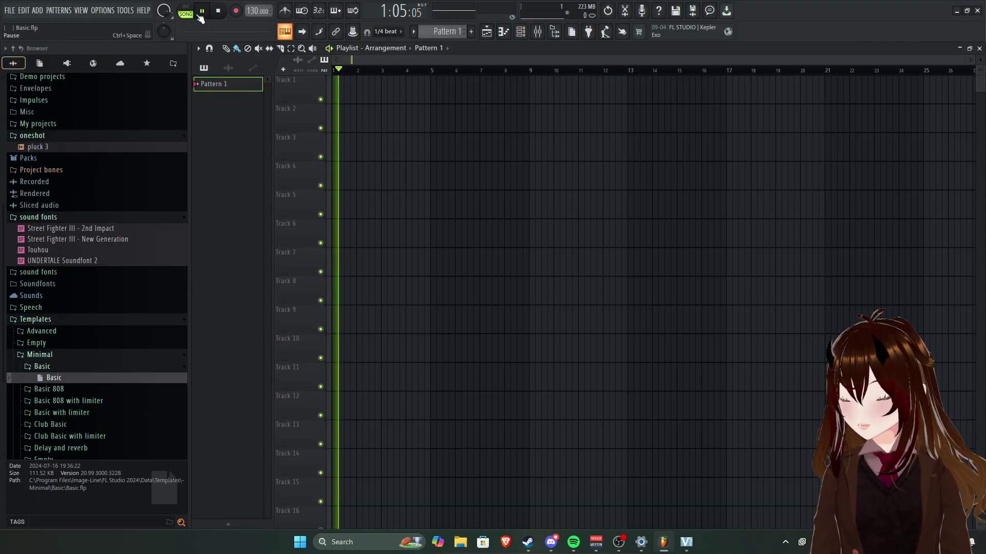
{"action": "key", "text": "space"}
{"action": "left_click", "coordinate": [350, 89]}
{"action": "key", "text": "space"}
{"action": "key", "text": "space"}
Show the channel rack and program Kick hits on steps 1 and 4 of Pattern 1, checking with playback.
{"action": "key", "text": "F6"}
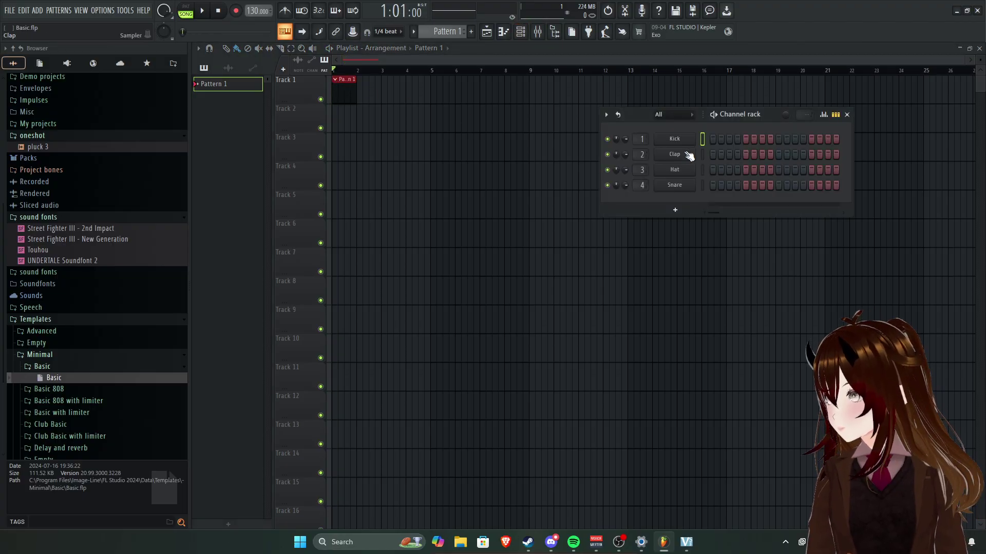
{"action": "left_click", "coordinate": [713, 139]}
{"action": "key", "text": "space"}
{"action": "key", "text": "space"}
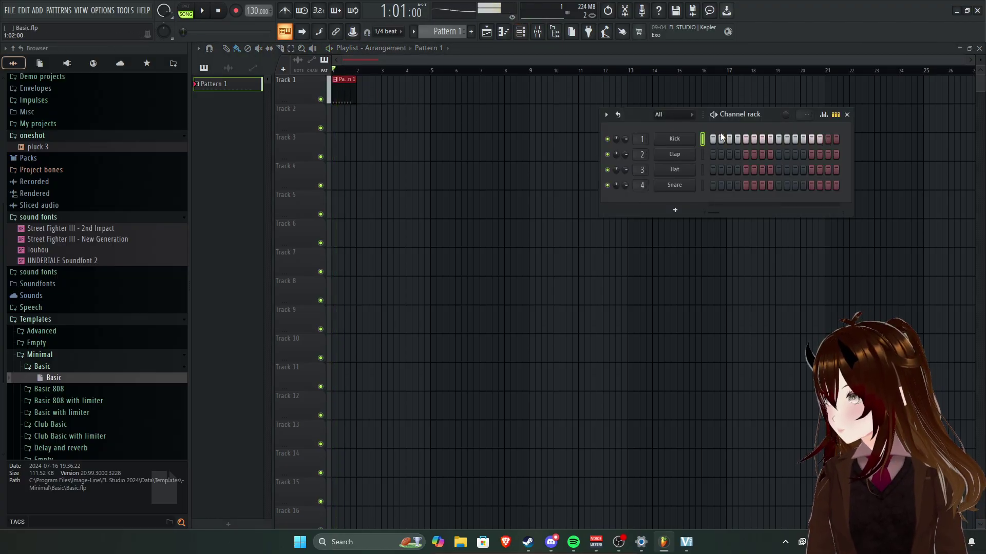
{"action": "key", "text": "space"}
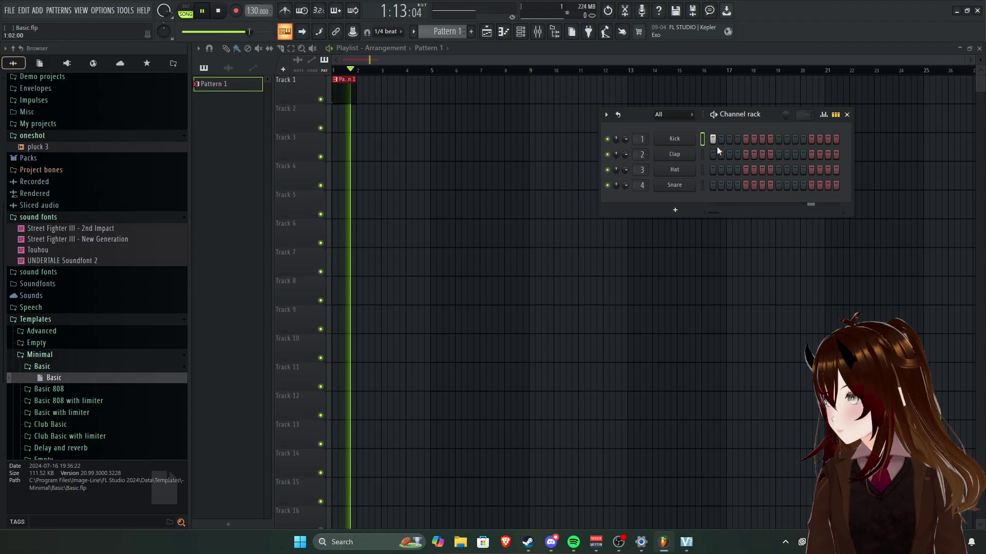
{"action": "left_click", "coordinate": [737, 139]}
Try Hat hits around steps 3 and 4, settling on Hat hits at steps 4 and 9.
{"action": "left_click", "coordinate": [737, 169]}
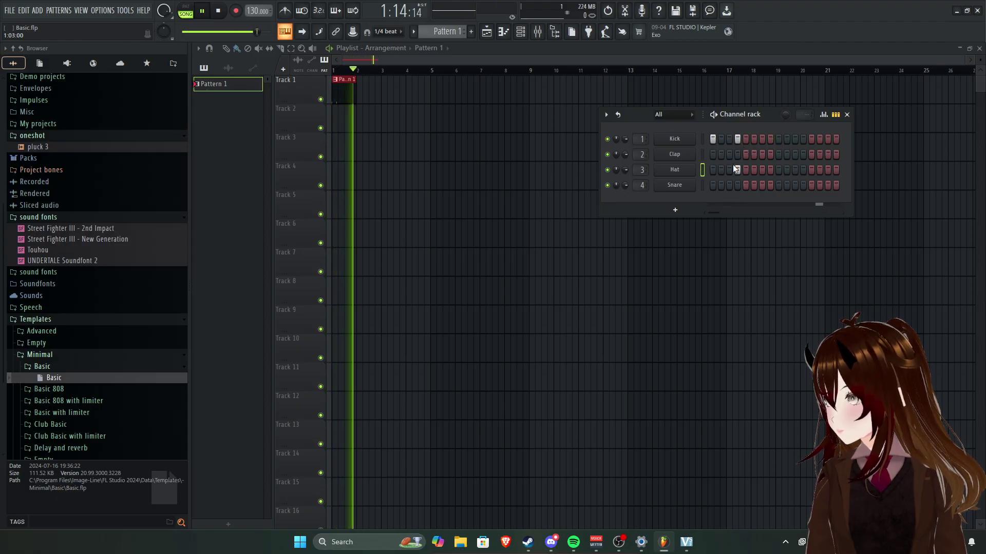
{"action": "left_click", "coordinate": [737, 169]}
{"action": "left_click", "coordinate": [729, 170]}
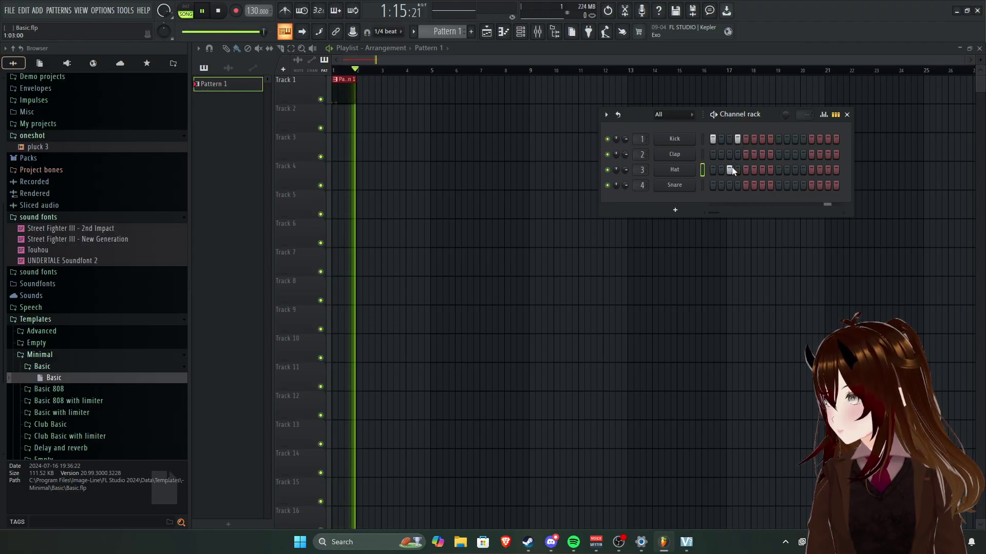
{"action": "left_click", "coordinate": [737, 169]}
{"action": "left_click", "coordinate": [728, 169]}
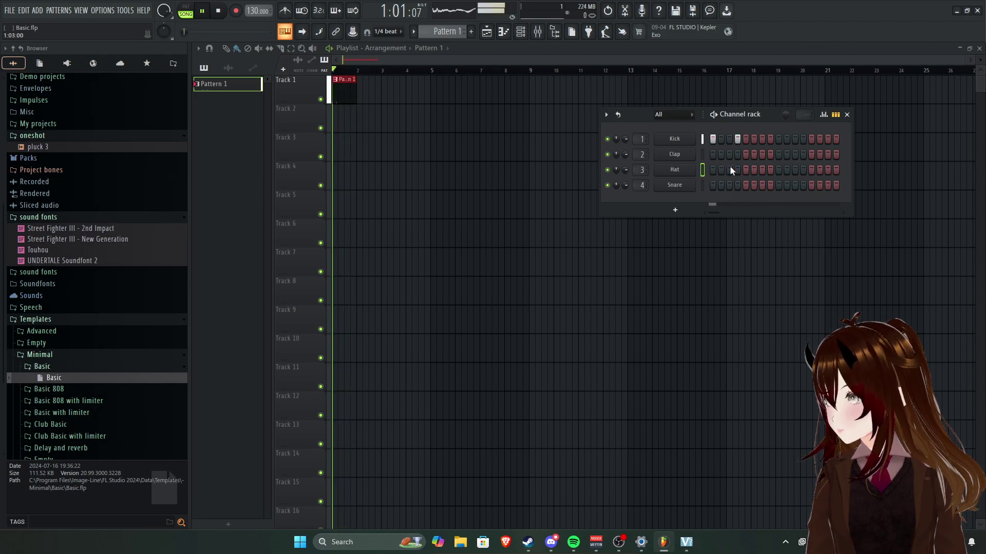
{"action": "left_click", "coordinate": [778, 169]}
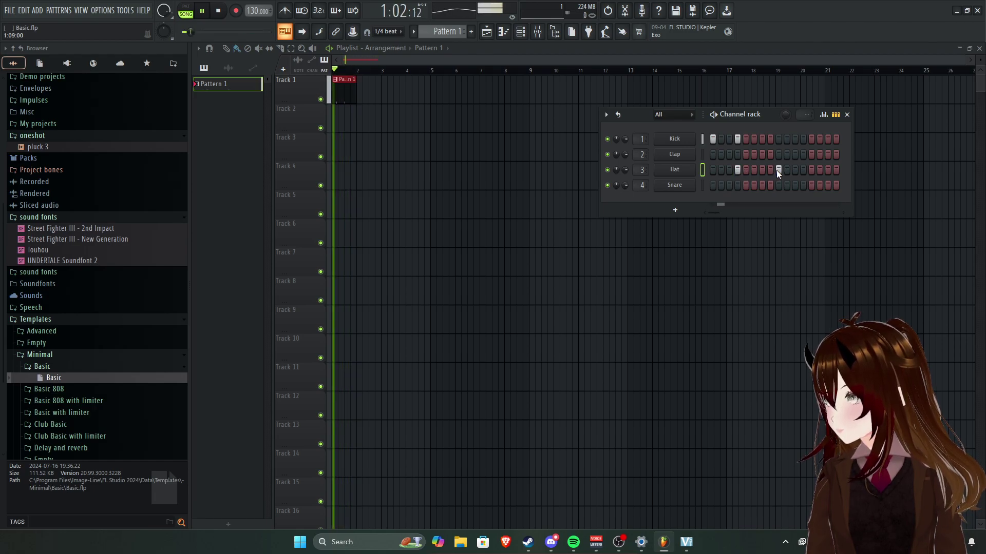
Try extra Kick hits on steps 9 and 12, stop playback and close the channel rack.
{"action": "left_click", "coordinate": [779, 138]}
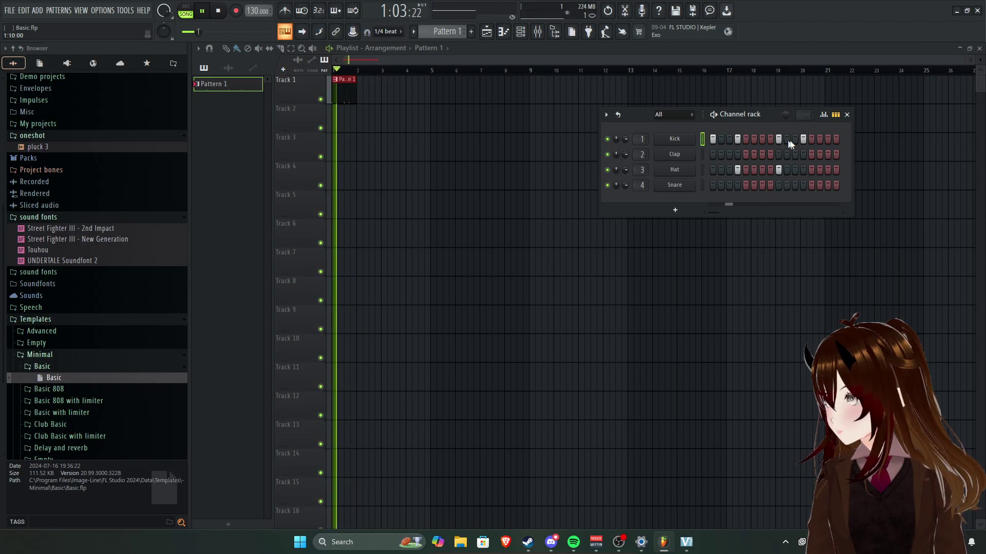
{"action": "left_click", "coordinate": [803, 139]}
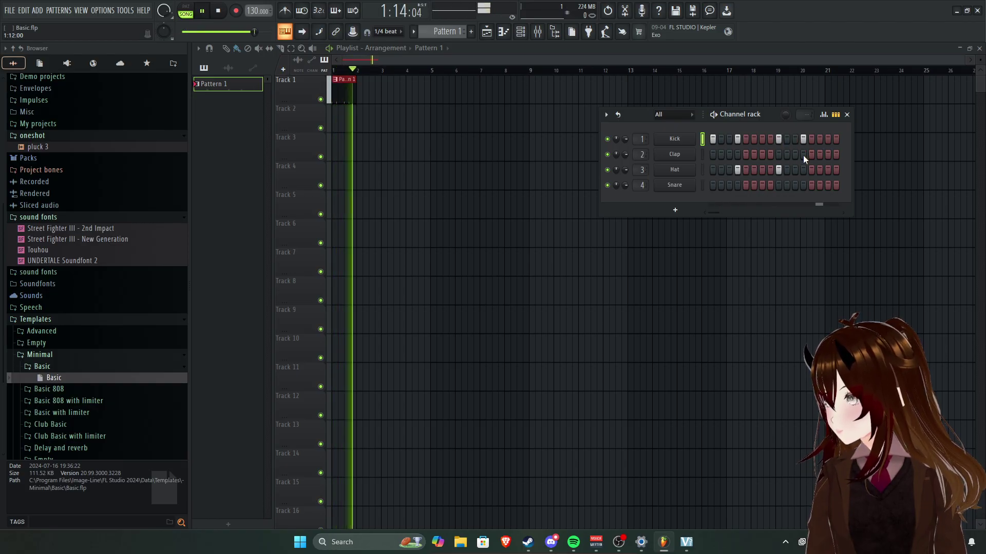
{"action": "key", "text": "space"}
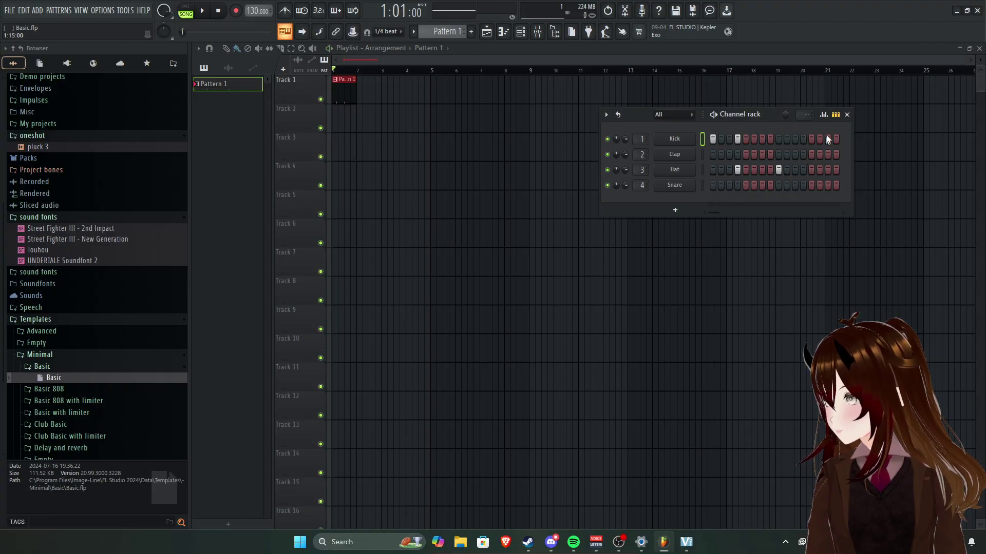
{"action": "left_click", "coordinate": [846, 114]}
Open the Basic 808 template from the Minimal folder as a project, discarding the changes to Basic.flp.
{"action": "left_click", "coordinate": [52, 389]}
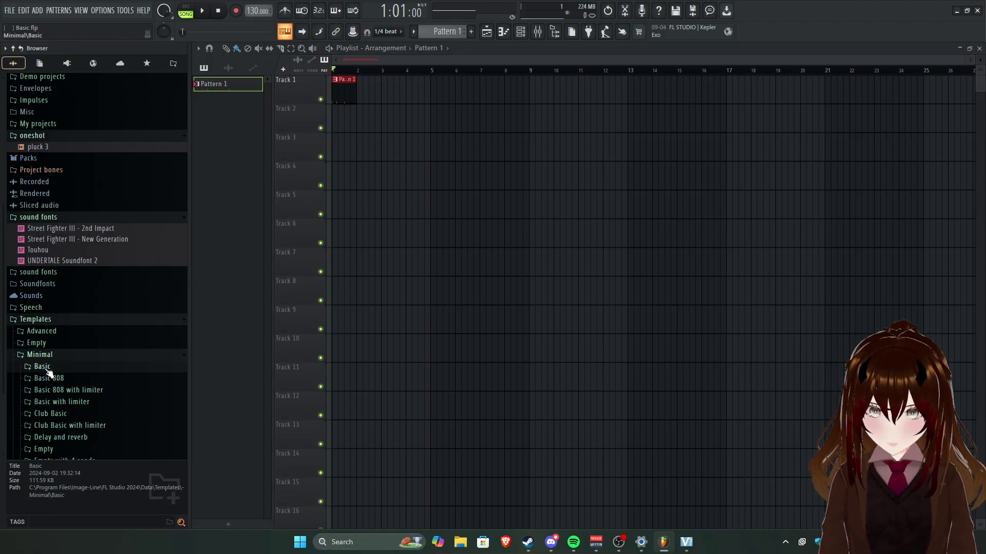
{"action": "left_click_drag", "start_coordinate": [58, 391], "coordinate": [123, 390]}
{"action": "right_click", "coordinate": [123, 390]}
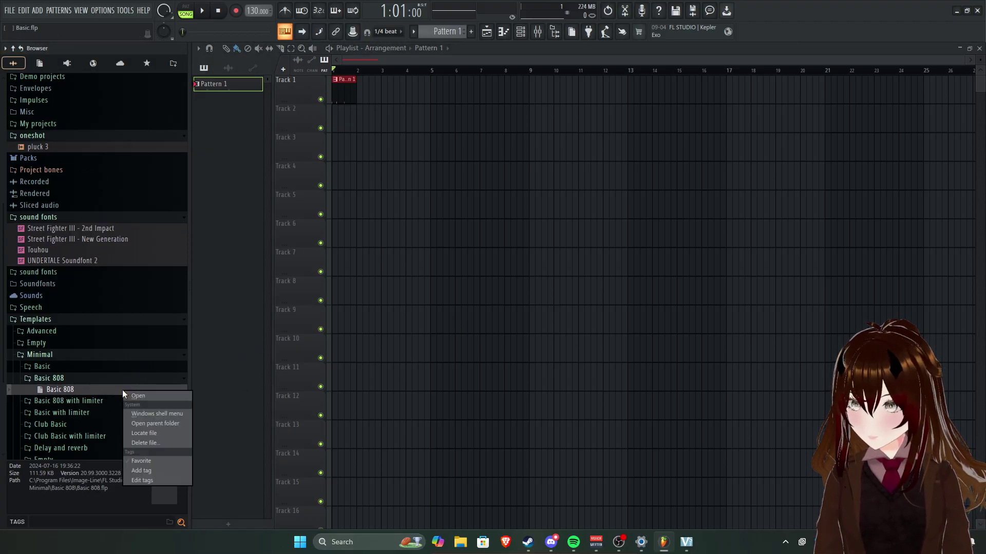
{"action": "left_click", "coordinate": [146, 396]}
{"action": "left_click", "coordinate": [505, 296]}
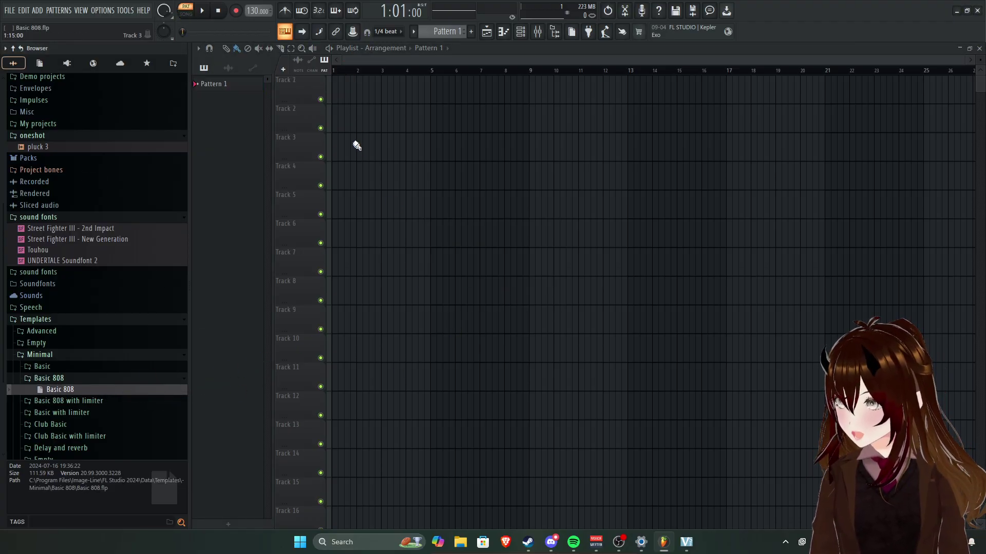
Place Pattern 1 on Track 1 near bar 3 and try an 808 Kick hit on step 1 and an 808 HiHat hit on step 2.
{"action": "left_click", "coordinate": [379, 103]}
{"action": "double_click", "coordinate": [390, 95]}
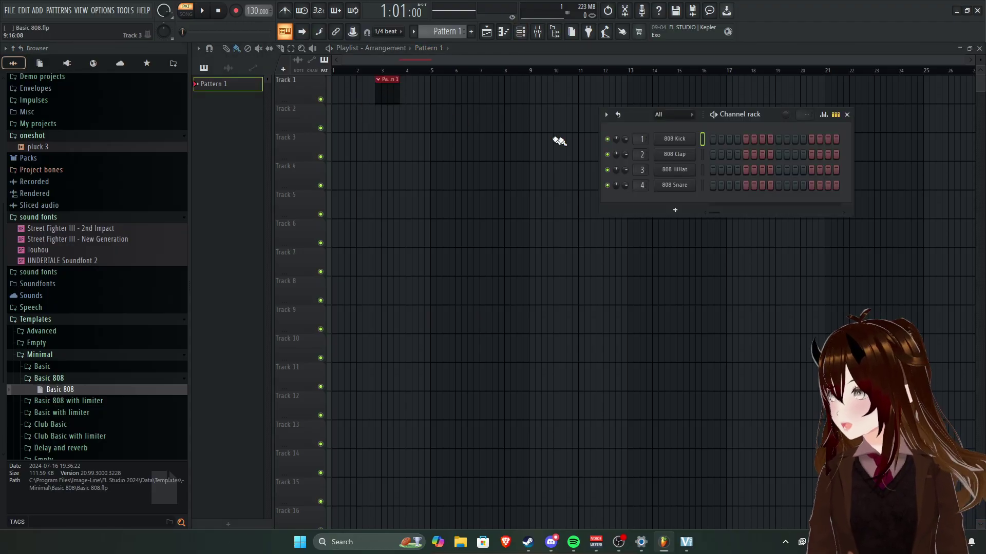
{"action": "key", "text": "space"}
{"action": "key", "text": "space"}
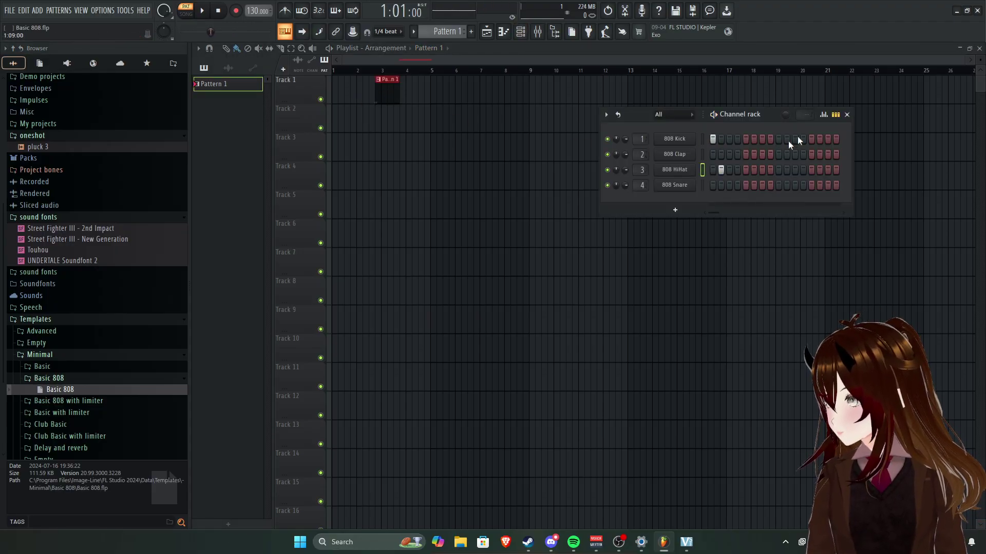
{"action": "left_click", "coordinate": [846, 115]}
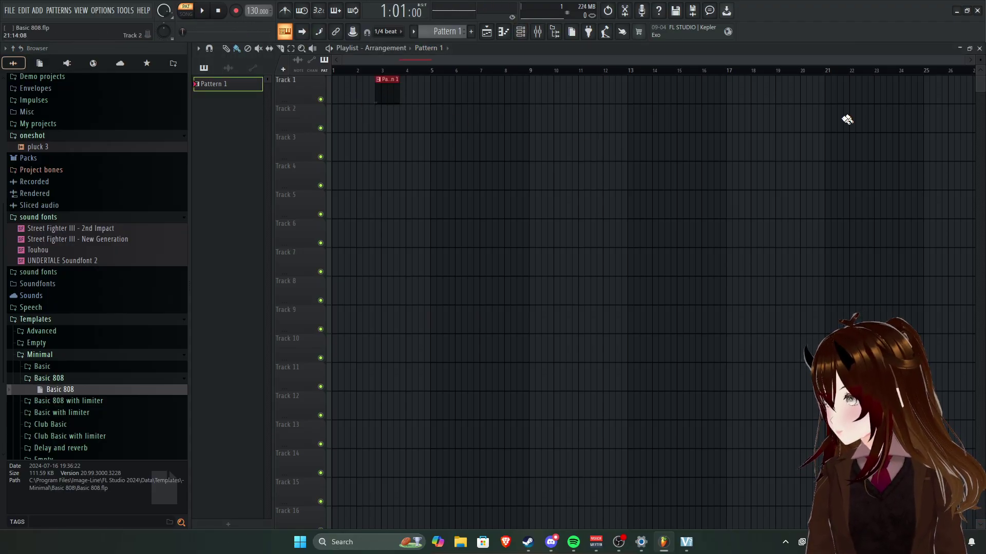
Open the Jazz template from the Advanced Instrumental templates folder as a project.
{"action": "left_click", "coordinate": [28, 354]}
{"action": "left_click", "coordinate": [31, 385]}
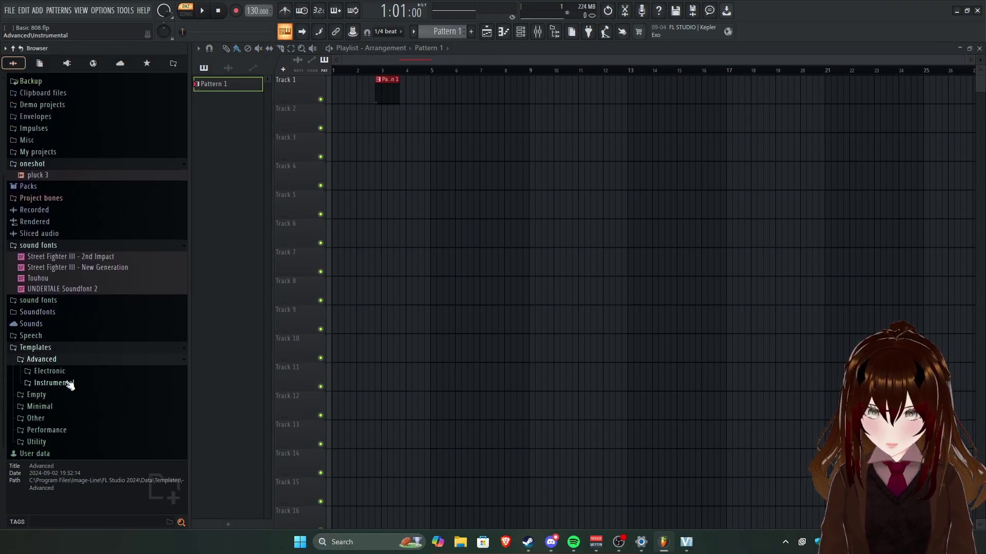
{"action": "left_click", "coordinate": [63, 384]}
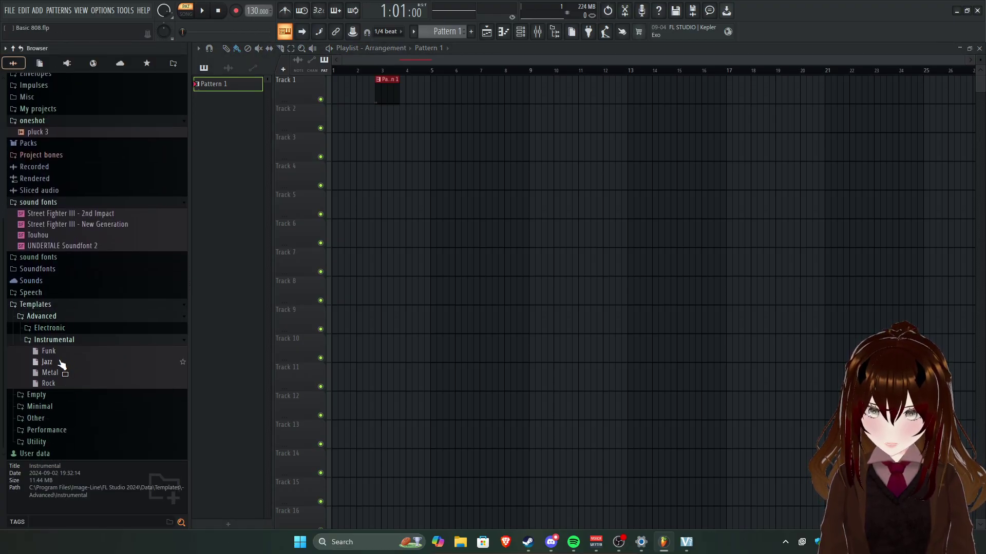
{"action": "left_click", "coordinate": [52, 362]}
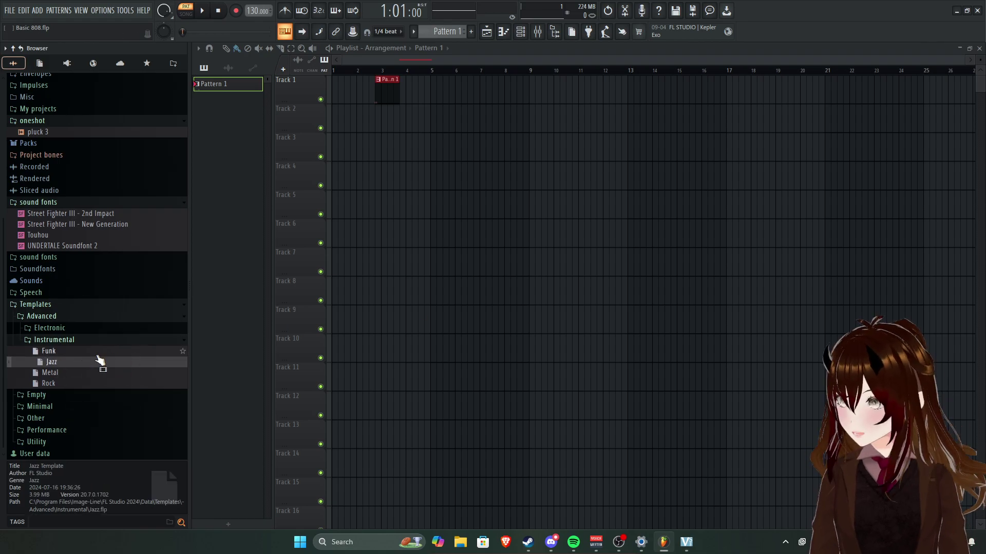
{"action": "right_click", "coordinate": [88, 366]}
{"action": "left_click", "coordinate": [139, 366]}
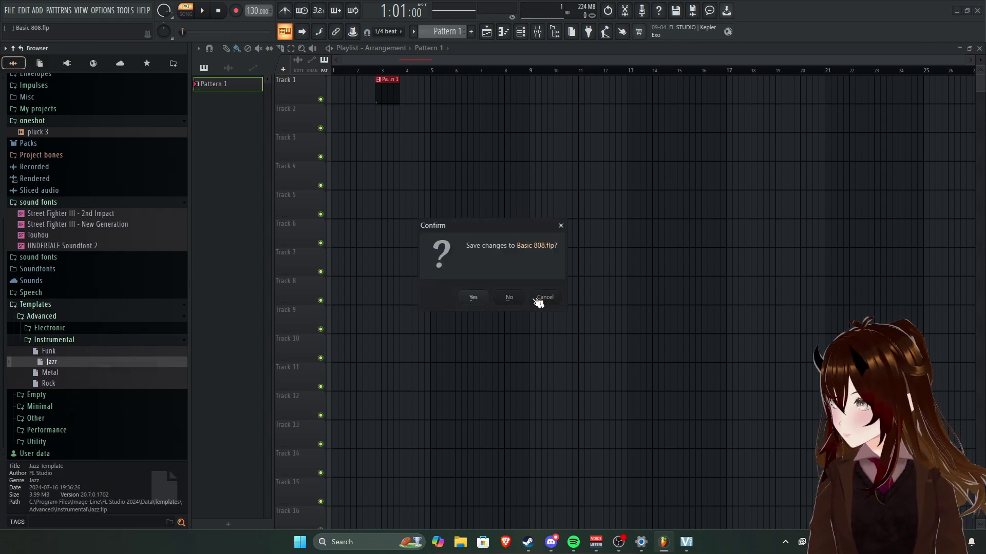
{"action": "left_click", "coordinate": [542, 300]}
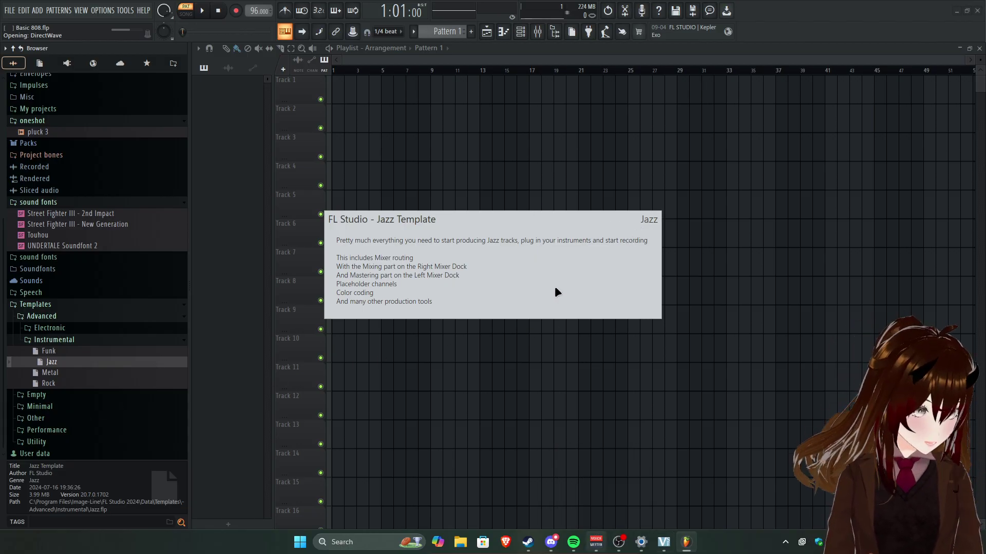
Close the unresponsive FL Studio window while the Jazz template is still loading.
{"action": "right_click", "coordinate": [688, 539]}
{"action": "right_click", "coordinate": [686, 542]}
{"action": "right_click", "coordinate": [687, 547]}
{"action": "right_click", "coordinate": [681, 548]}
{"action": "right_click", "coordinate": [681, 548]}
{"action": "right_click", "coordinate": [688, 549]}
{"action": "mouse_move", "coordinate": [692, 548]}
{"action": "mouse_move", "coordinate": [734, 456]}
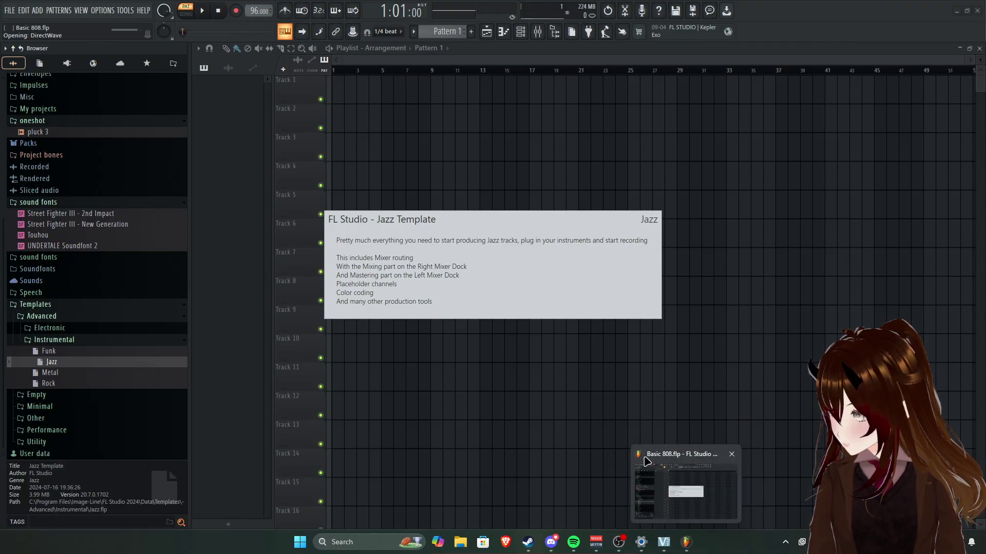
{"action": "left_click", "coordinate": [733, 514]}
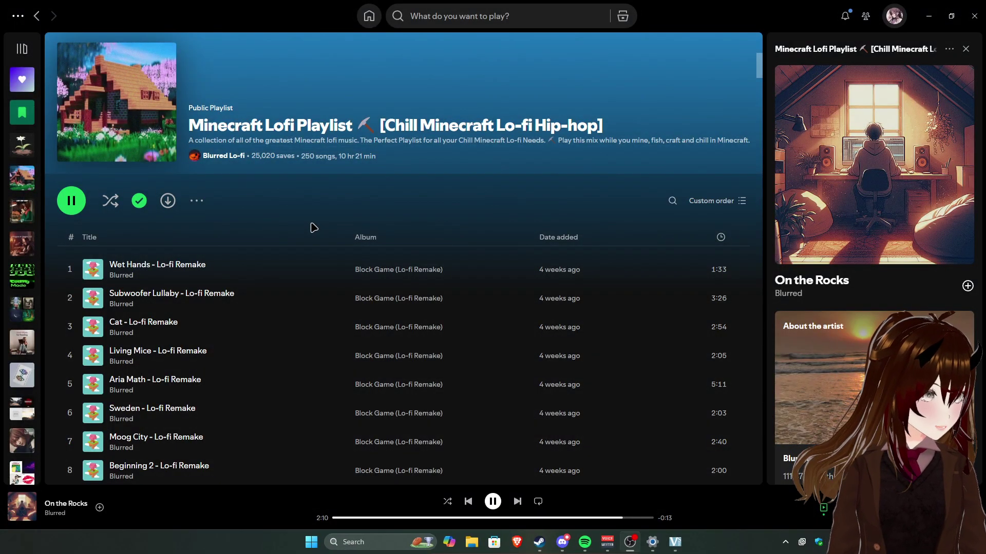
Launch FL Studio again and allow it to run past the Windows SmartScreen block.
{"action": "key", "text": "super"}
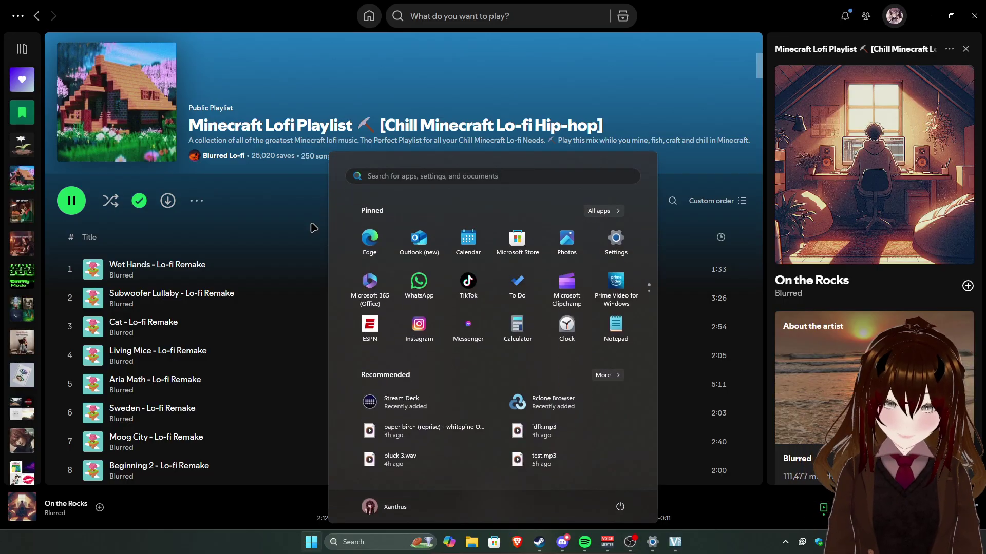
{"action": "type", "text": "fl"}
{"action": "key", "text": "Return"}
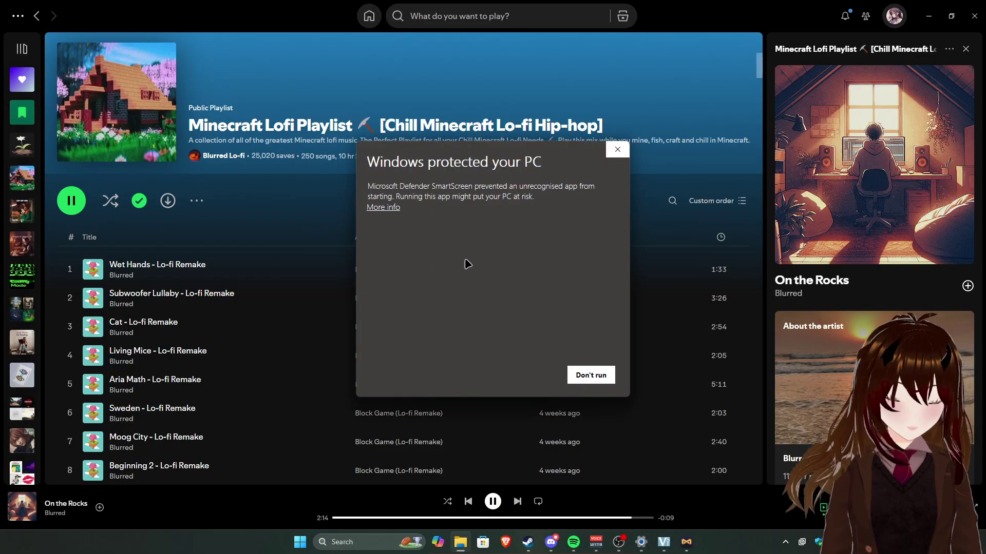
{"action": "left_click", "coordinate": [396, 210]}
{"action": "left_click", "coordinate": [523, 374]}
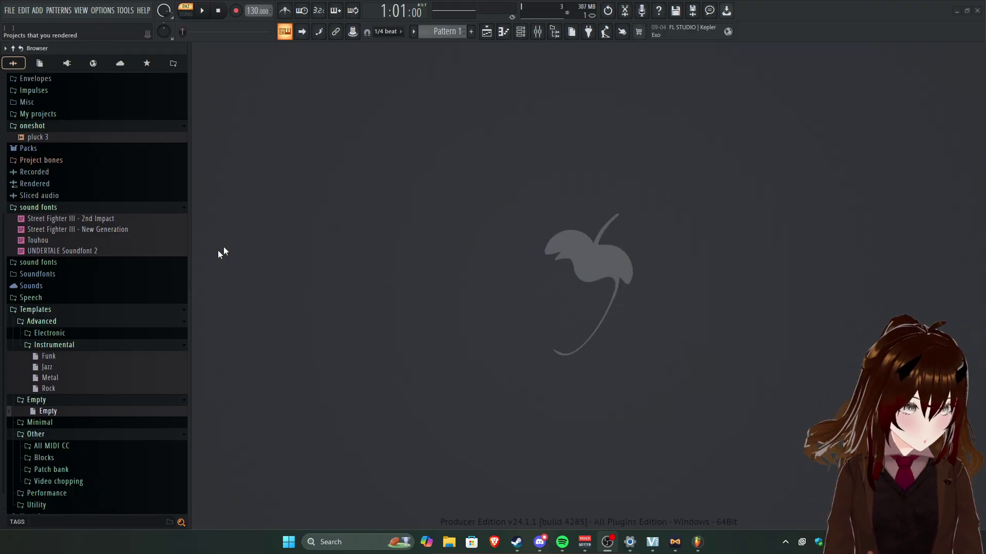
Collapse the Templates folder, then place Pattern 1 at bar 1 of Track 1 in the playlist and open its channel rack.
{"action": "left_click", "coordinate": [26, 310]}
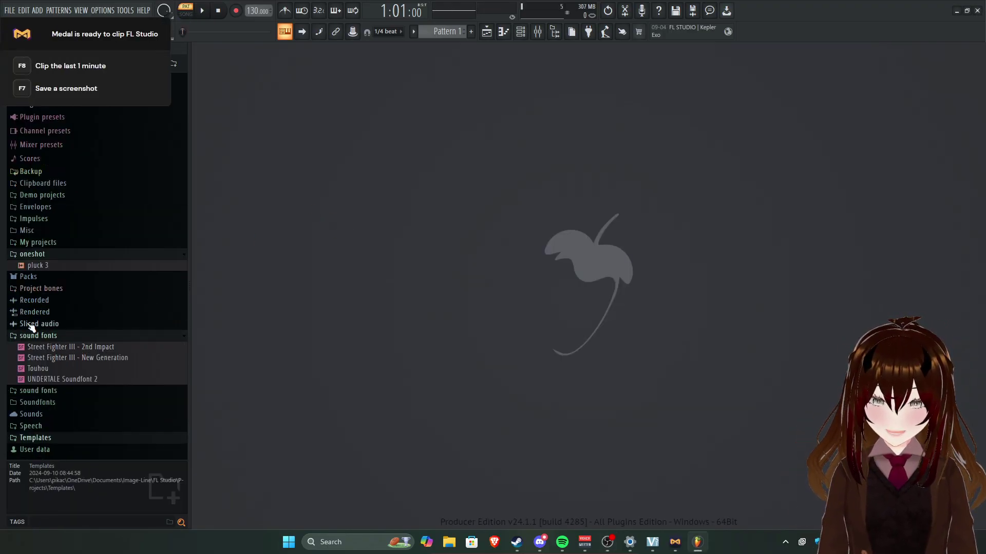
{"action": "left_click", "coordinate": [486, 33]}
{"action": "left_click", "coordinate": [340, 95]}
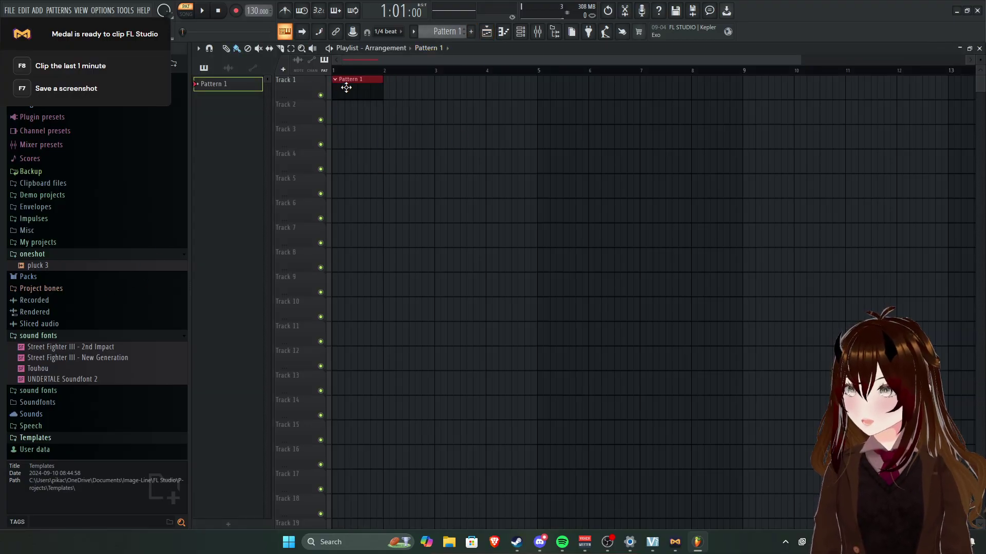
{"action": "double_click", "coordinate": [345, 90]}
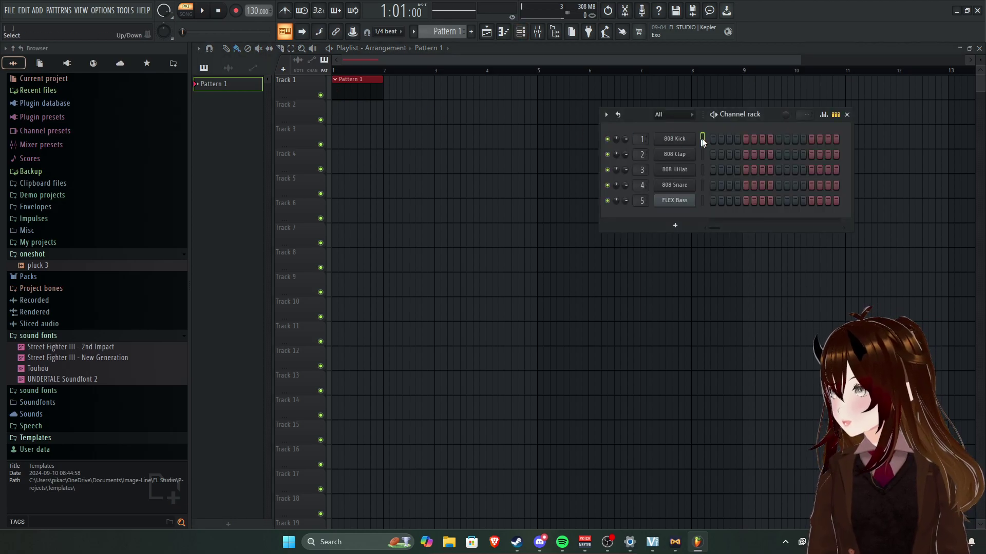
Delete the 808 Kick, 808 Clap, 808 Snare and FLEX Bass channels from the channel rack.
{"action": "right_click", "coordinate": [662, 141]}
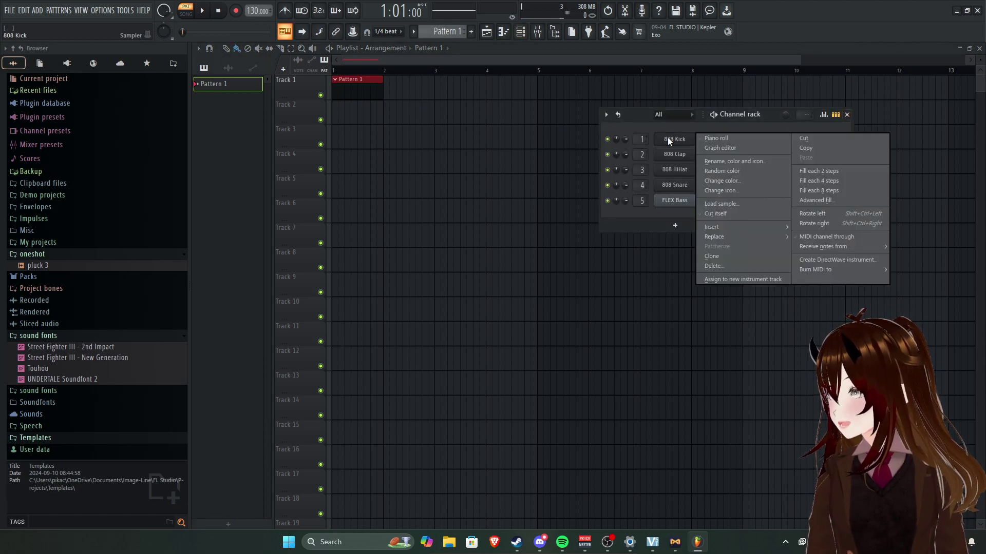
{"action": "left_click", "coordinate": [713, 266]}
{"action": "right_click", "coordinate": [683, 141]}
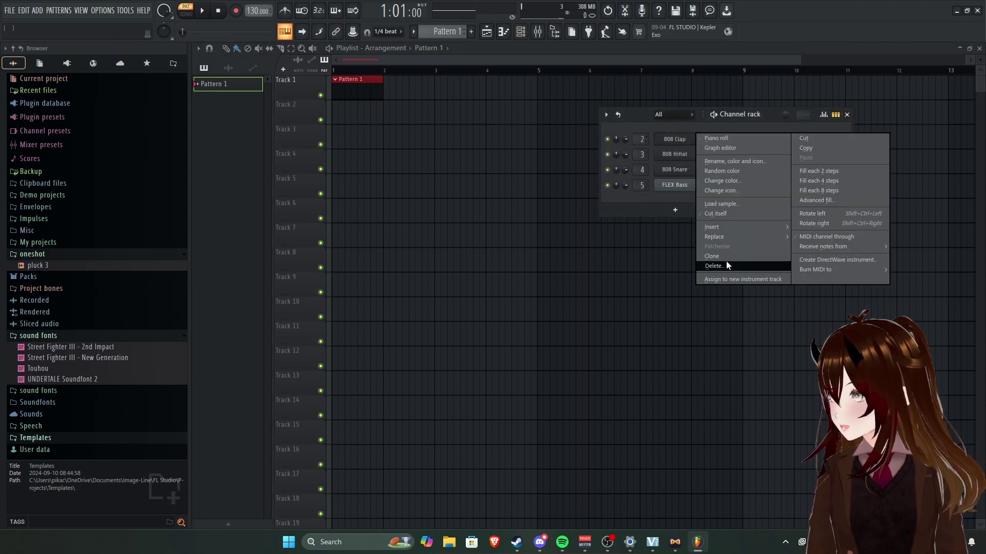
{"action": "left_click", "coordinate": [719, 266]}
{"action": "right_click", "coordinate": [679, 150]}
{"action": "left_click", "coordinate": [713, 280]}
{"action": "right_click", "coordinate": [681, 152]}
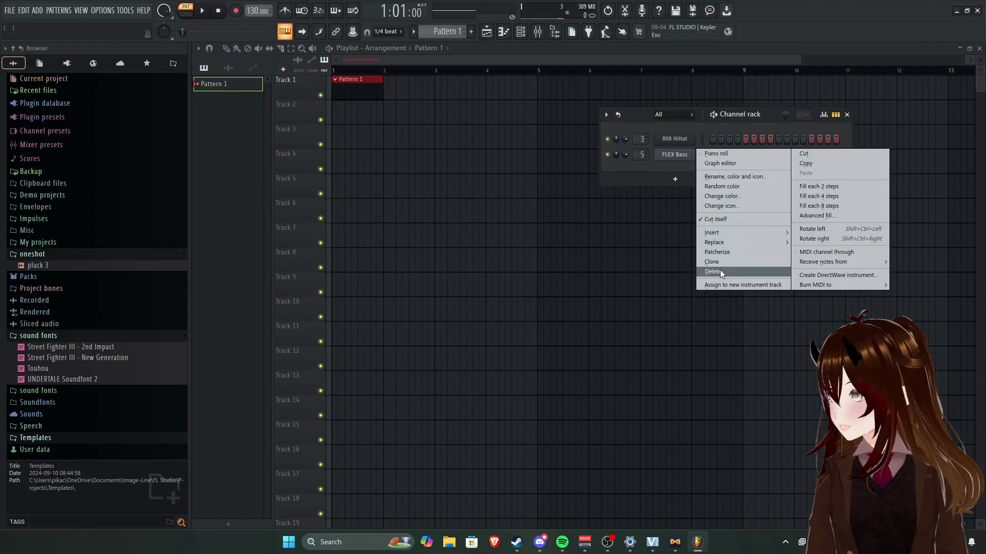
{"action": "left_click", "coordinate": [719, 271]}
Inspect the 808 HiHat channel's sampler settings and move the channel rack aside, leaving only the rack open.
{"action": "left_click", "coordinate": [675, 139]}
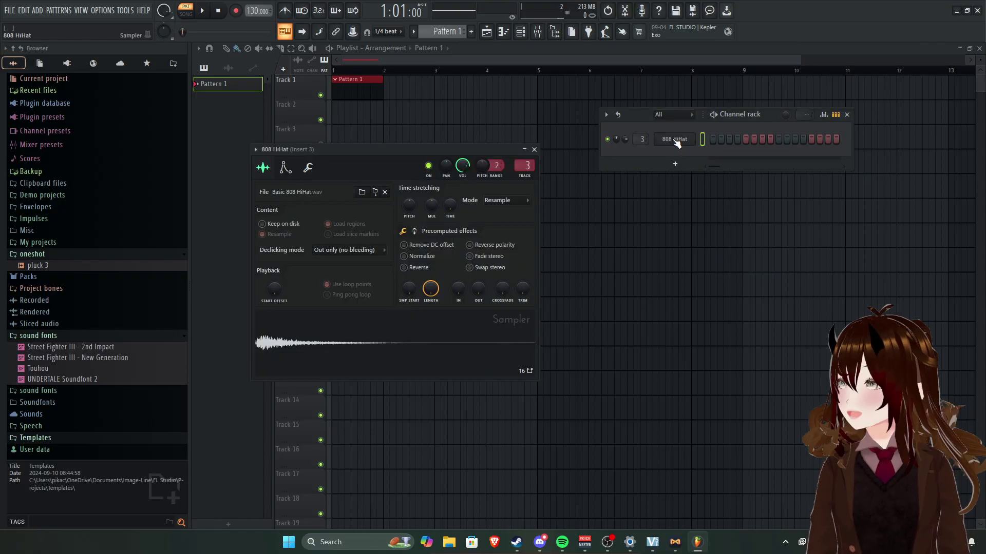
{"action": "left_click_drag", "start_coordinate": [755, 114], "coordinate": [679, 104]}
{"action": "left_click", "coordinate": [770, 105]}
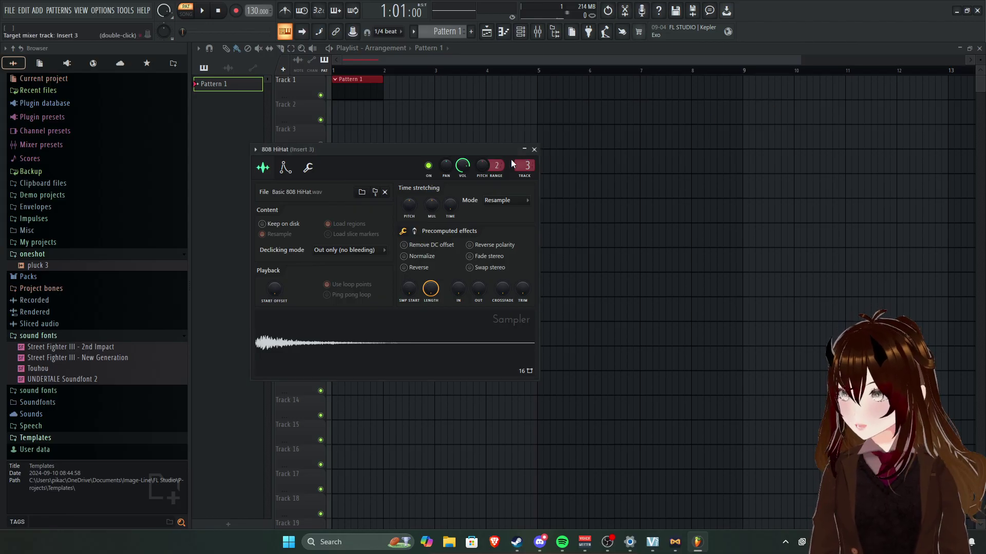
{"action": "left_click", "coordinate": [534, 150]}
{"action": "key", "text": "F6"}
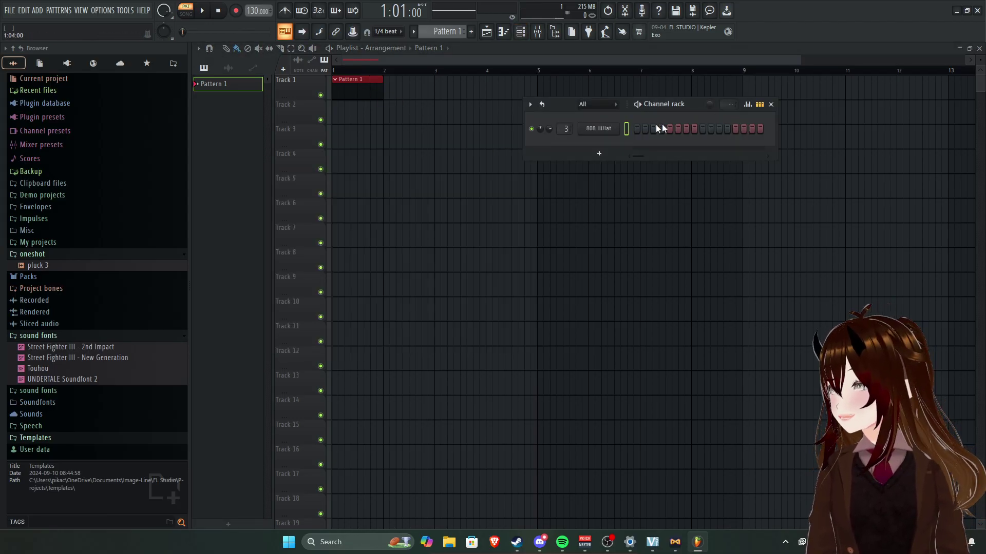
Add UNDERTALE Soundfont 2 from the browser as a new channel and delete the 808 HiHat channel.
{"action": "left_click_drag", "start_coordinate": [44, 379], "coordinate": [598, 135]}
{"action": "left_click", "coordinate": [465, 177]}
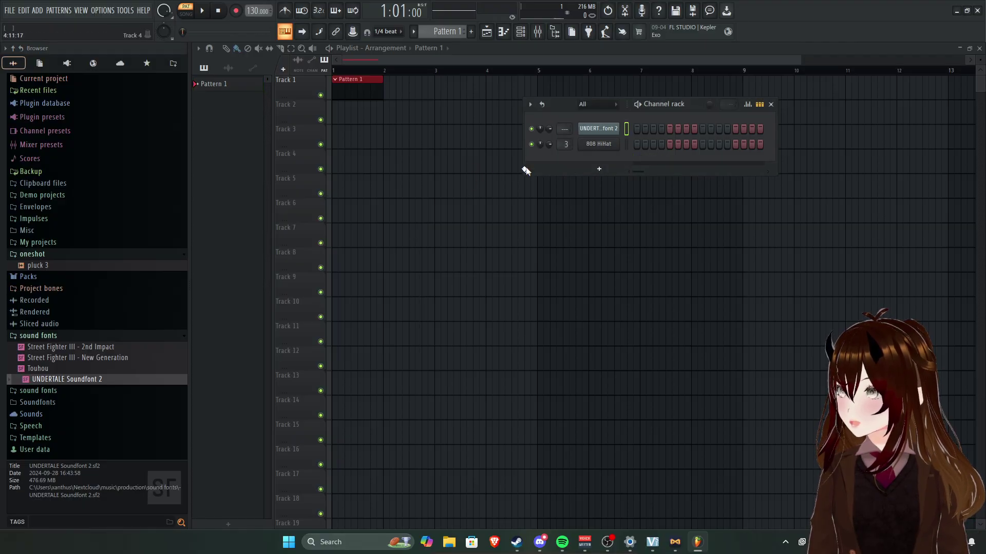
{"action": "right_click", "coordinate": [610, 148]}
{"action": "left_click", "coordinate": [645, 268]}
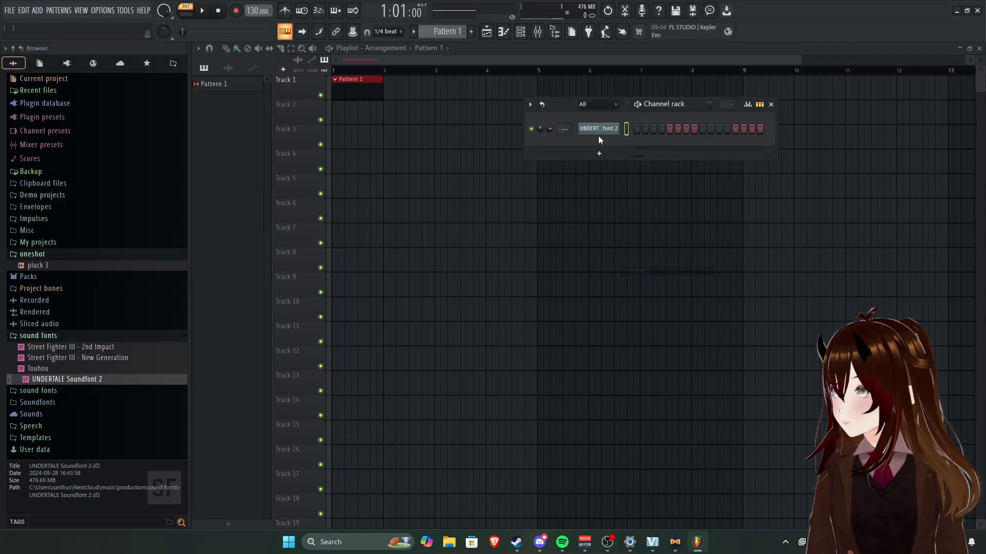
Open the UNDERTALE Soundfont 2 player, run playback, and close the player with playback stopped.
{"action": "left_click", "coordinate": [600, 135]}
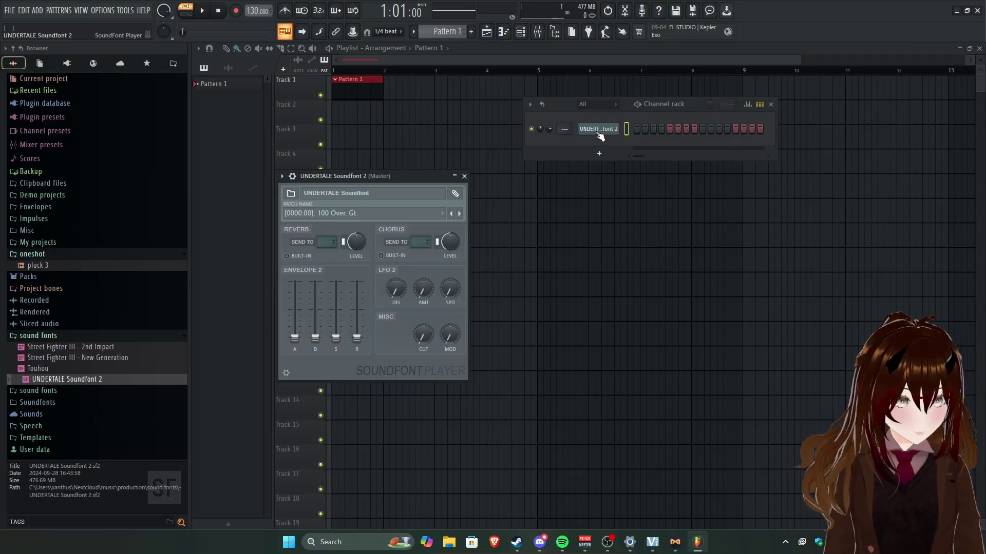
{"action": "key", "text": "space"}
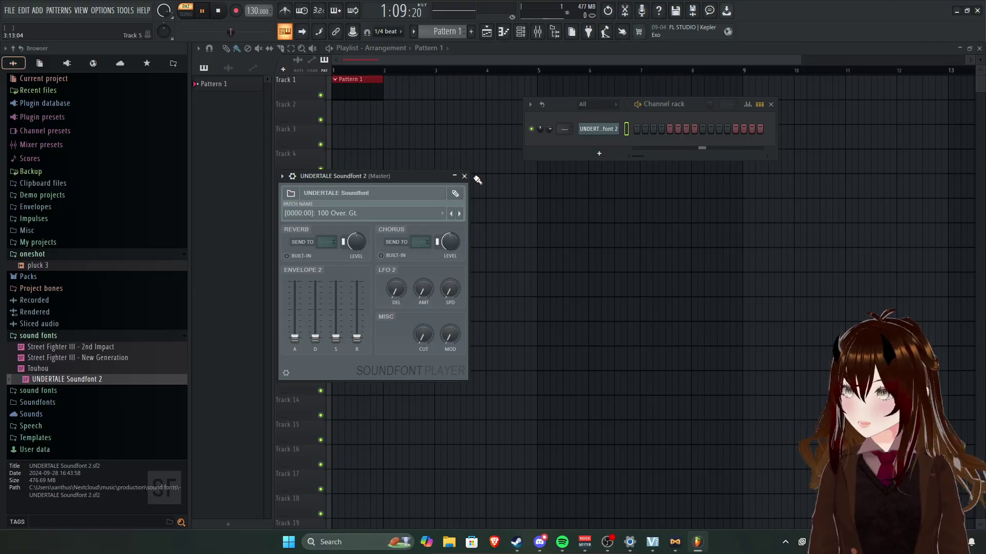
{"action": "left_click", "coordinate": [464, 176]}
{"action": "right_click", "coordinate": [605, 132]}
{"action": "key", "text": "Escape"}
{"action": "key", "text": "space"}
Audition the 035 Strings patch of UNDERTALE Soundfont 2 and switch to the 100 Violin patch.
{"action": "left_click", "coordinate": [610, 132]}
{"action": "left_click", "coordinate": [280, 201]}
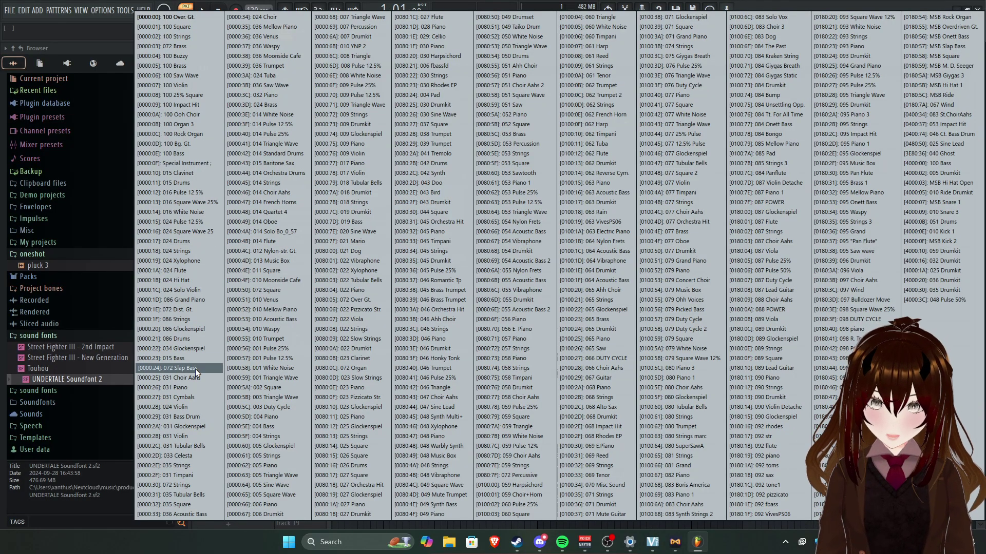
{"action": "left_click", "coordinate": [193, 466]}
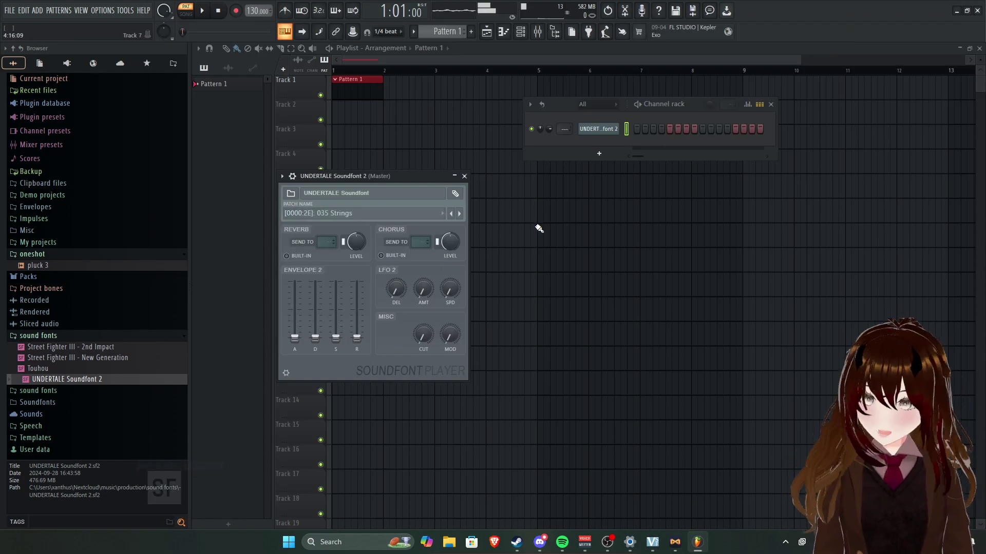
{"action": "left_click", "coordinate": [594, 129]}
{"action": "left_click", "coordinate": [594, 130]}
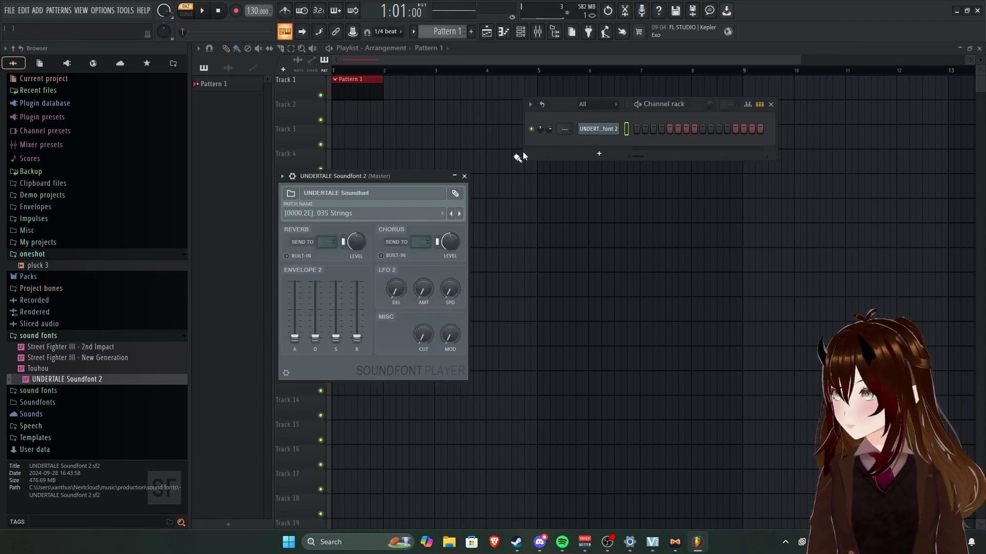
{"action": "left_click", "coordinate": [349, 214]}
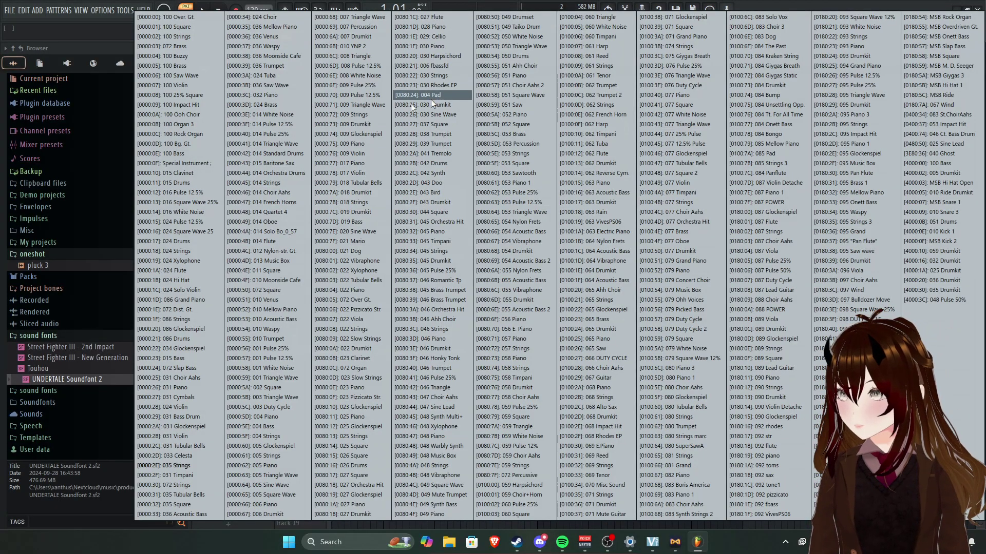
{"action": "left_click", "coordinate": [187, 88]}
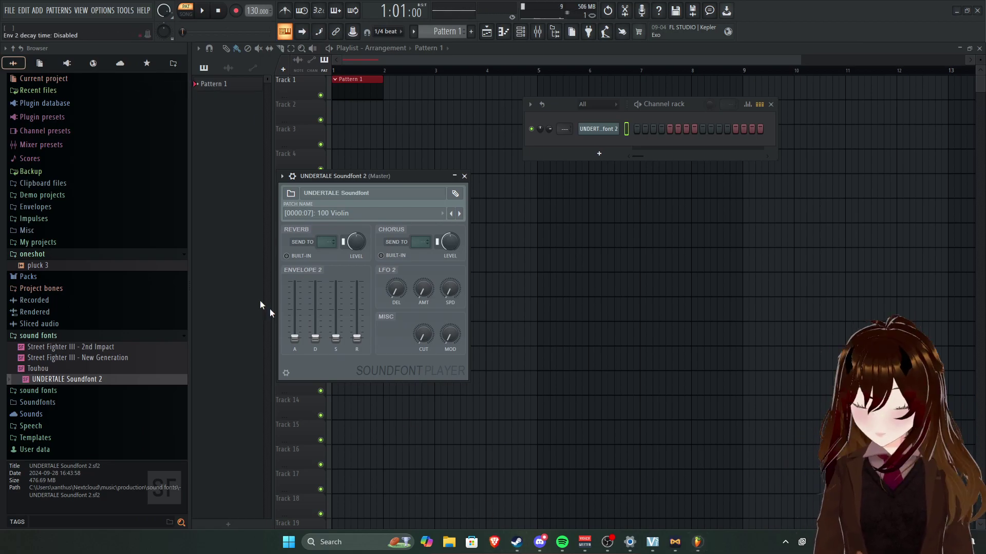
Switch to the Brave browser, search the web in a new tab for "minecraft sondfont" and look through the results.
{"action": "left_click", "coordinate": [495, 548]}
{"action": "key", "text": "ctrl+t"}
{"action": "type", "text": "mine"}
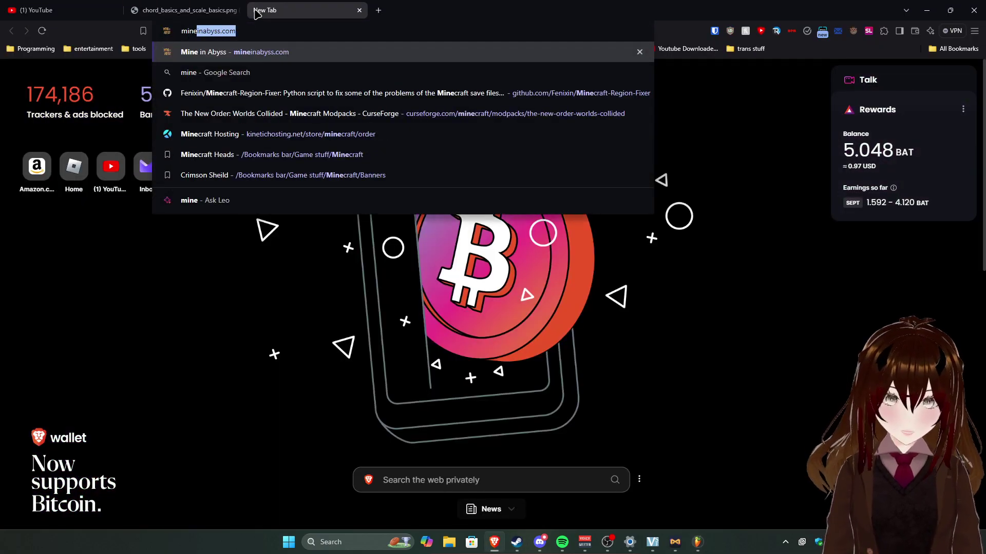
{"action": "type", "text": "craft sondfont"}
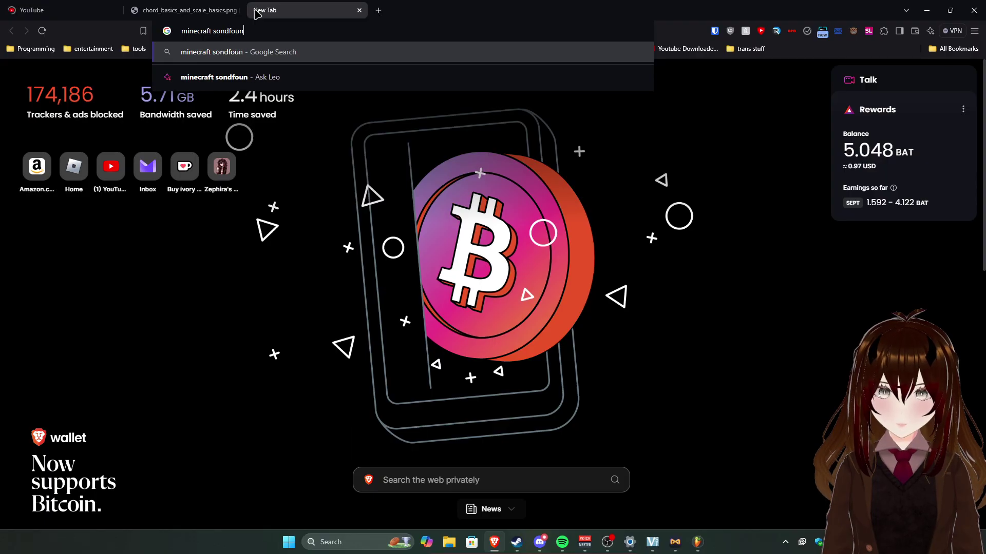
{"action": "key", "text": "Return"}
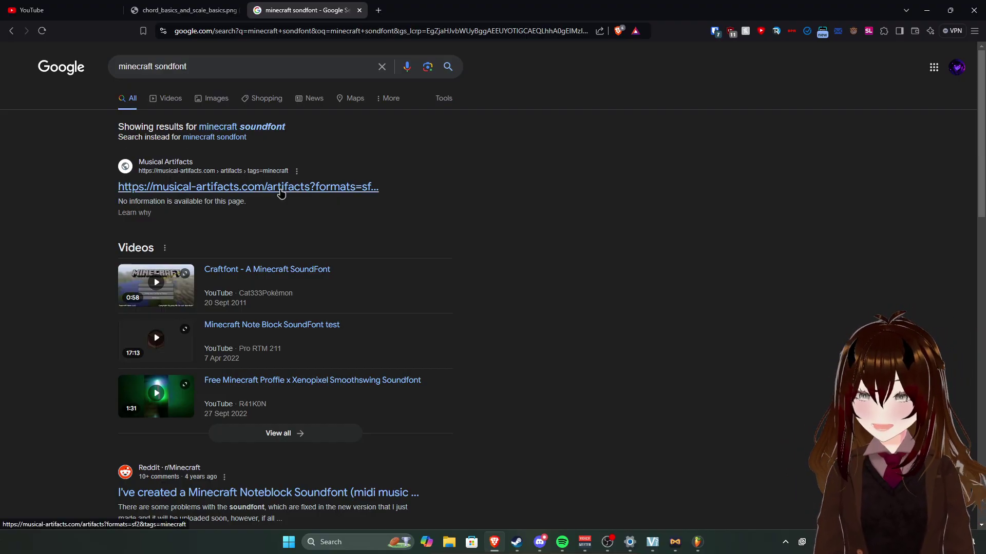
{"action": "scroll", "coordinate": [448, 222], "scroll_direction": "down", "scroll_amount": 5}
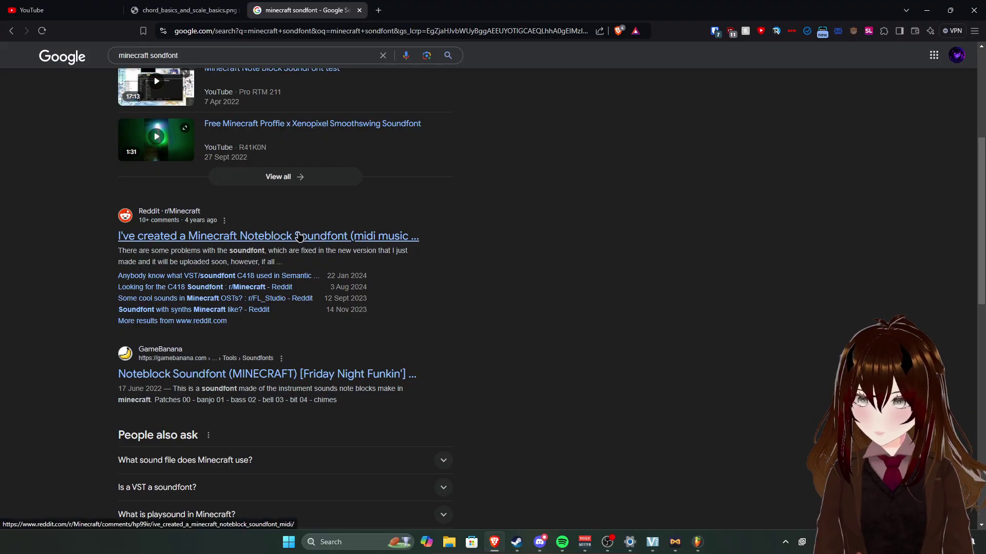
Open the video "Craftfont - A Minecraft SoundFont" from the search results, expand its description and follow the first download link.
{"action": "scroll", "coordinate": [301, 266], "scroll_direction": "up", "scroll_amount": 5}
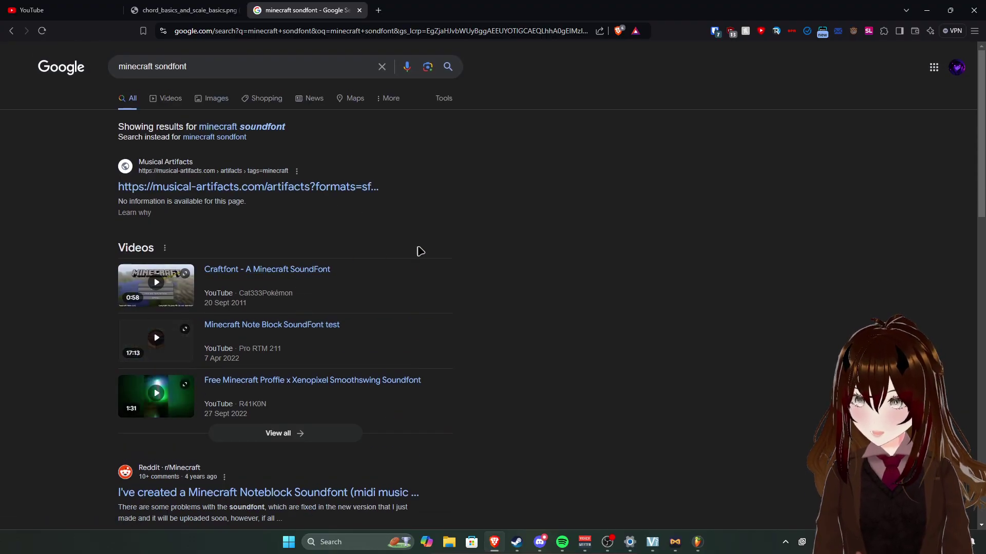
{"action": "scroll", "coordinate": [412, 248], "scroll_direction": "down", "scroll_amount": 6}
{"action": "scroll", "coordinate": [267, 238], "scroll_direction": "up", "scroll_amount": 4}
{"action": "scroll", "coordinate": [281, 255], "scroll_direction": "down", "scroll_amount": 10}
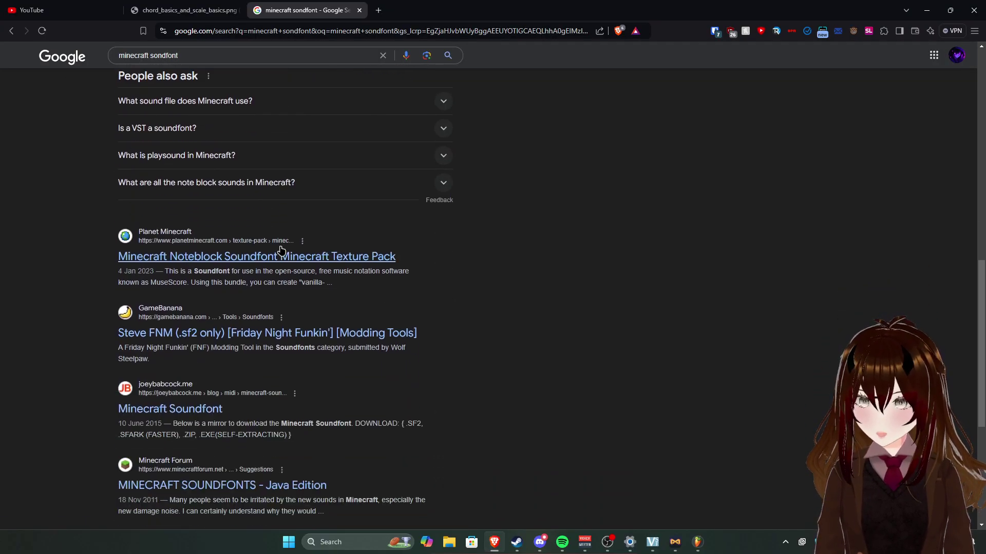
{"action": "scroll", "coordinate": [284, 262], "scroll_direction": "up", "scroll_amount": 10}
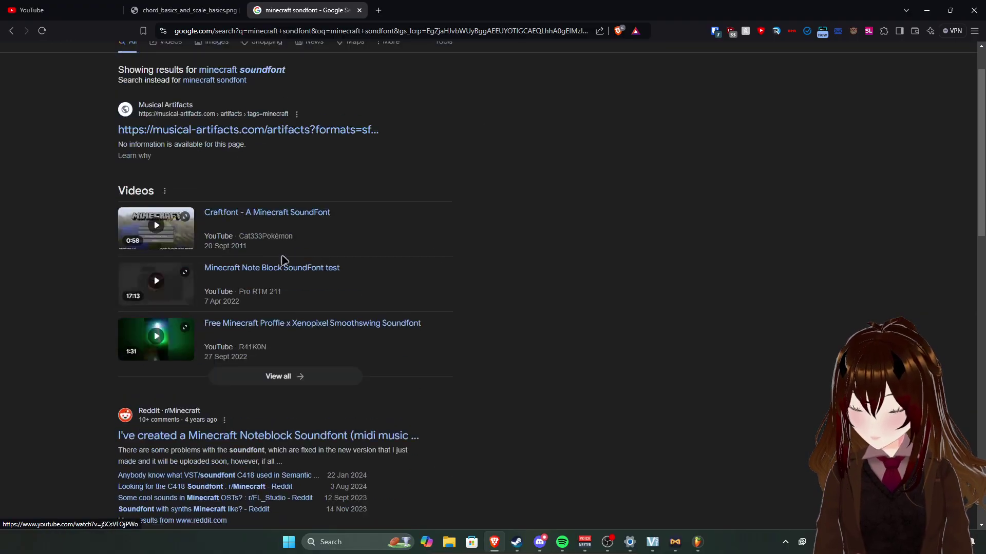
{"action": "left_click", "coordinate": [266, 219]}
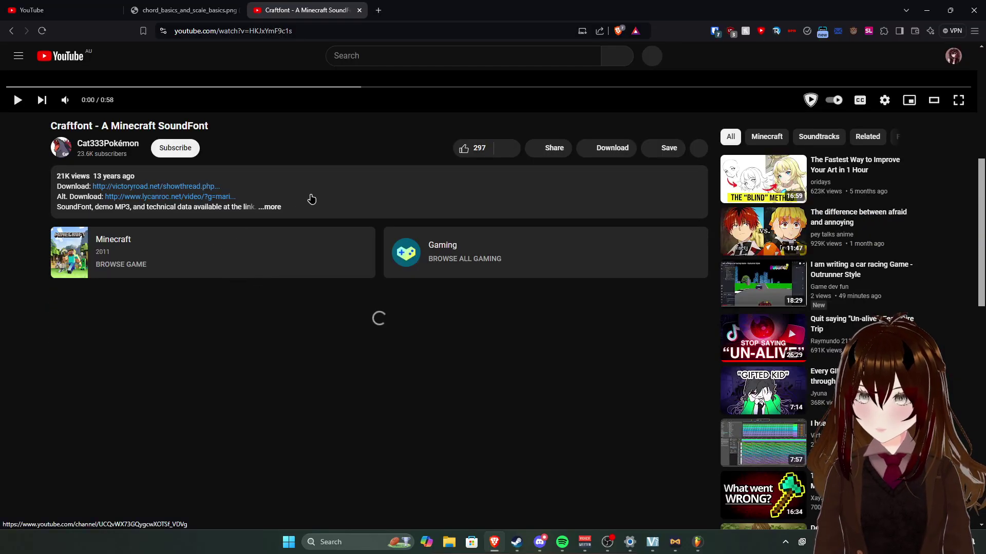
{"action": "left_click", "coordinate": [311, 199]}
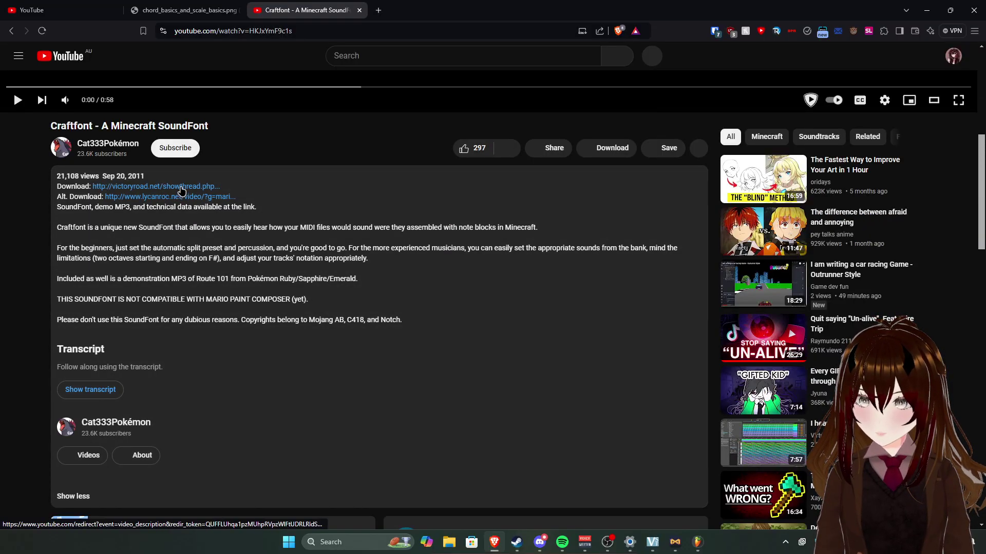
{"action": "left_click", "coordinate": [182, 190]}
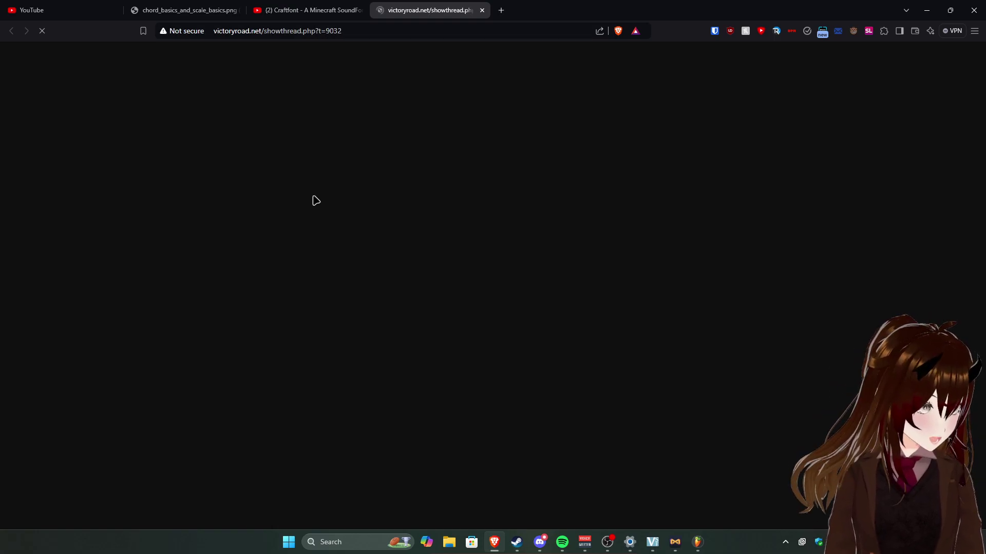
Download the attached Craftfont.sf2 from the forum thread and save it in the Downloads folder.
{"action": "scroll", "coordinate": [187, 237], "scroll_direction": "down", "scroll_amount": 2}
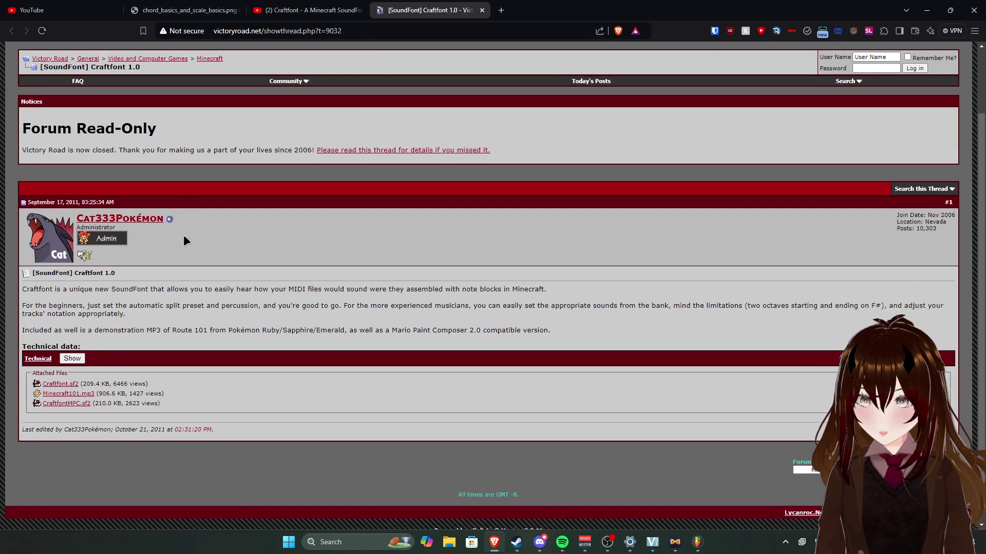
{"action": "left_click", "coordinate": [60, 361]}
{"action": "key", "text": "Return"}
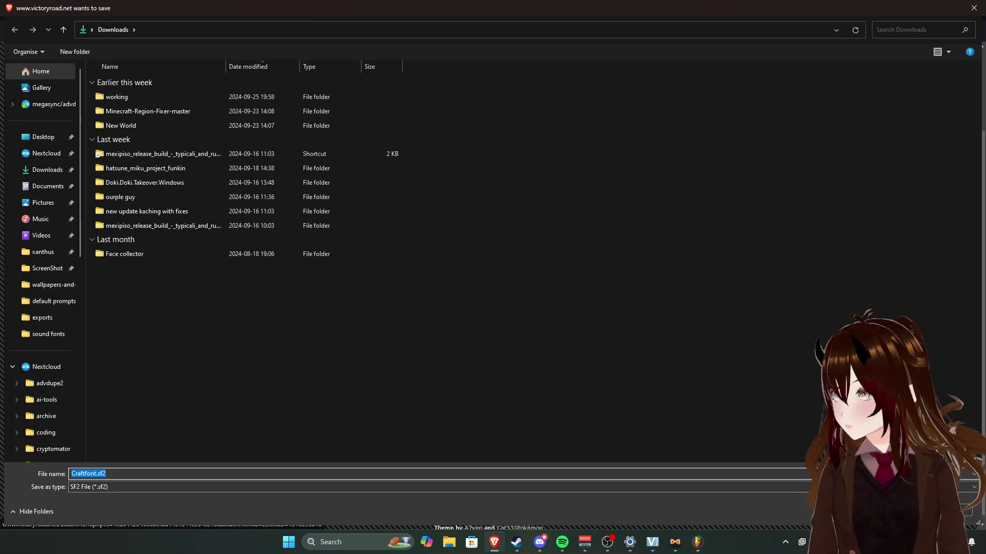
{"action": "key", "text": "Return"}
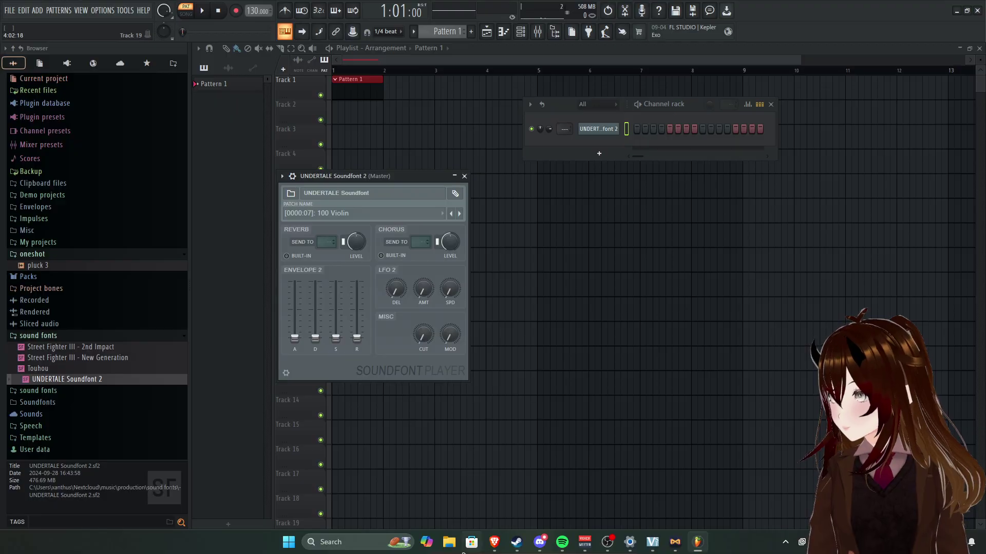
Switch to FL Studio, close the UNDERTALE Soundfont 2 player, and add the downloaded Craftfont as a new channel.
{"action": "left_click", "coordinate": [493, 541]}
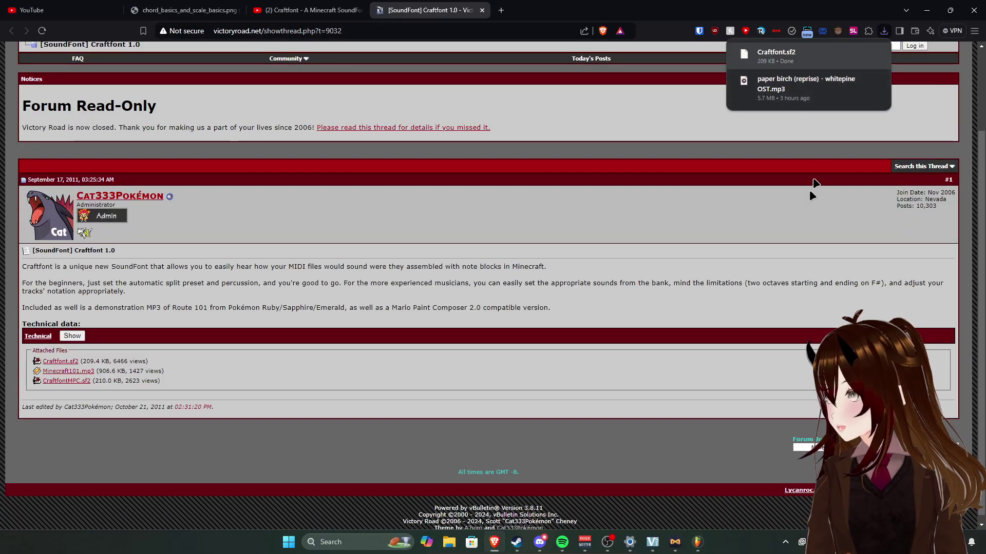
{"action": "left_click", "coordinate": [697, 542]}
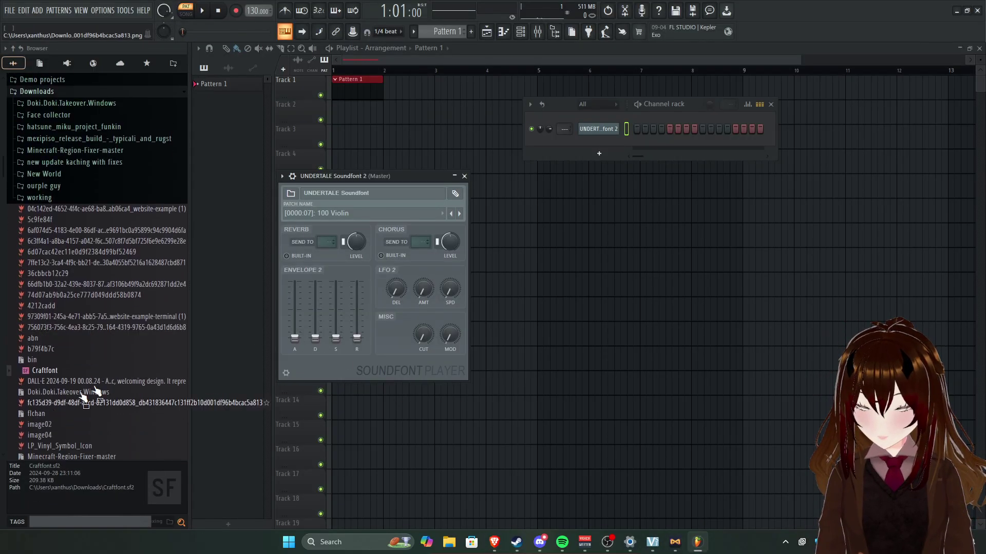
{"action": "left_click", "coordinate": [464, 176]}
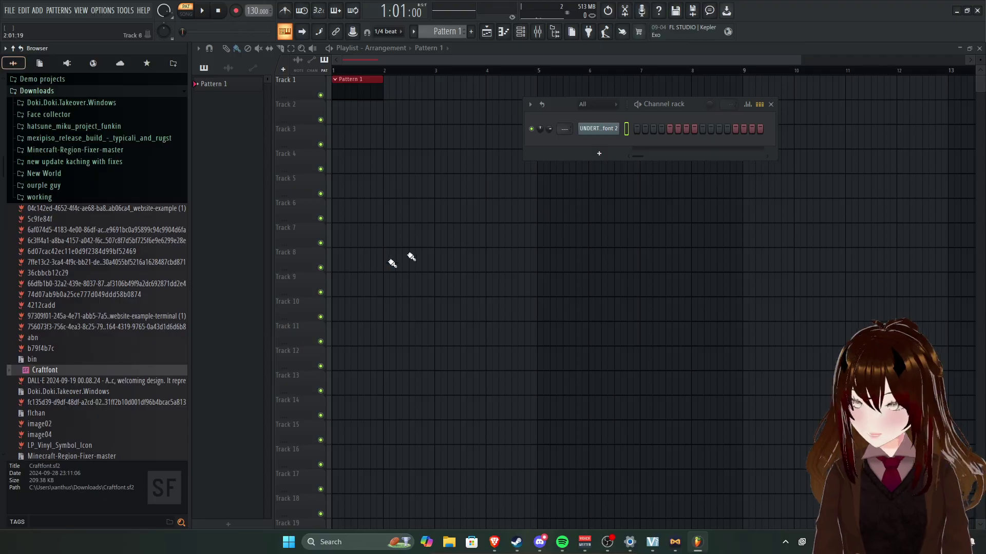
{"action": "left_click_drag", "start_coordinate": [33, 369], "coordinate": [599, 148]}
Audition several Craftfont patches in the soundfont player, ending on Snare Drum.
{"action": "left_click", "coordinate": [352, 226]}
{"action": "left_click", "coordinate": [346, 254]}
{"action": "left_click", "coordinate": [348, 230]}
{"action": "left_click", "coordinate": [344, 247]}
{"action": "left_click", "coordinate": [357, 228]}
{"action": "left_click", "coordinate": [349, 240]}
{"action": "left_click", "coordinate": [354, 226]}
{"action": "left_click", "coordinate": [336, 291]}
{"action": "left_click", "coordinate": [363, 232]}
{"action": "left_click", "coordinate": [357, 305]}
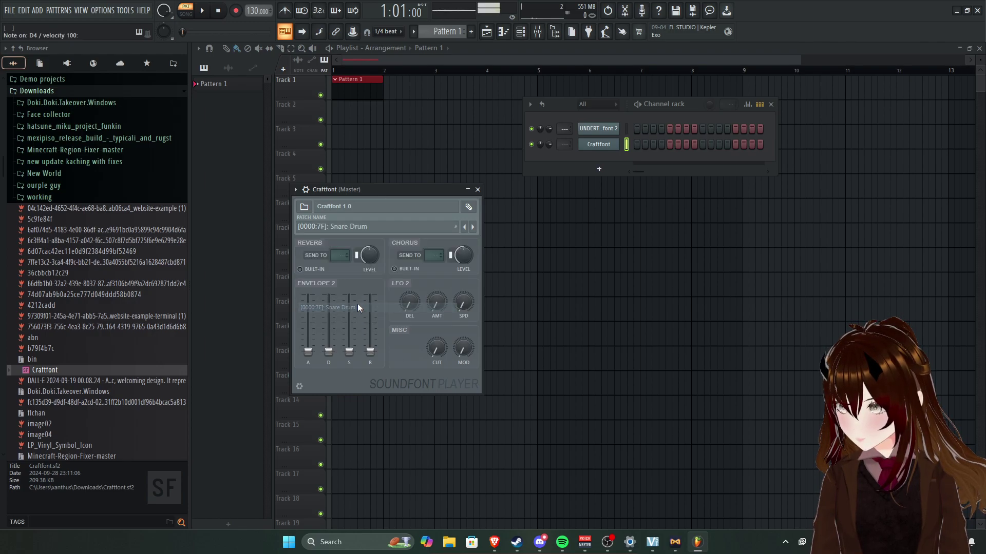
Audition more Craftfont patches, including Bass, and set the patch to Harp/Bass Split.
{"action": "left_click", "coordinate": [364, 226]}
{"action": "left_click", "coordinate": [365, 307]}
{"action": "left_click", "coordinate": [361, 226]}
{"action": "left_click", "coordinate": [354, 286]}
{"action": "left_click", "coordinate": [362, 225]}
{"action": "left_click", "coordinate": [357, 258]}
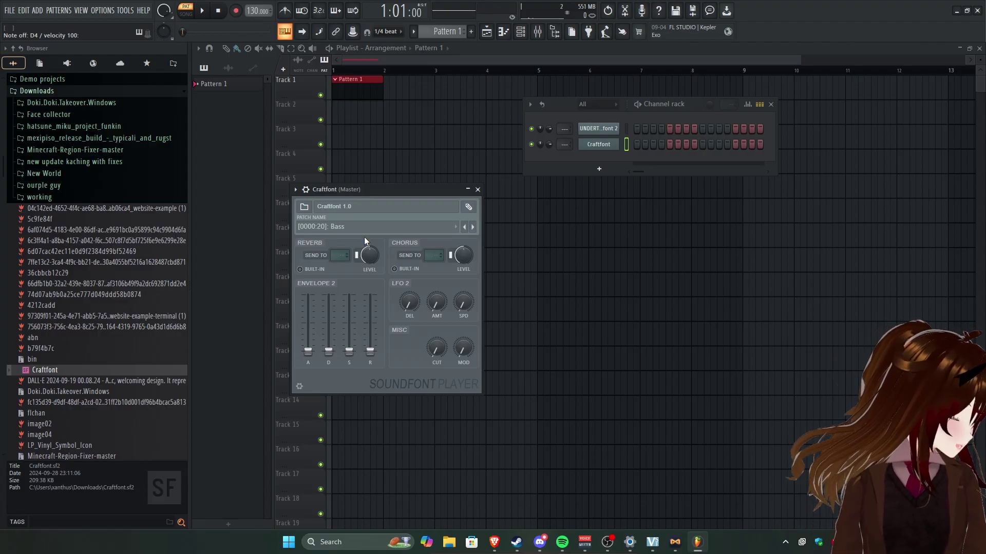
{"action": "left_click", "coordinate": [356, 231]}
{"action": "left_click", "coordinate": [349, 239]}
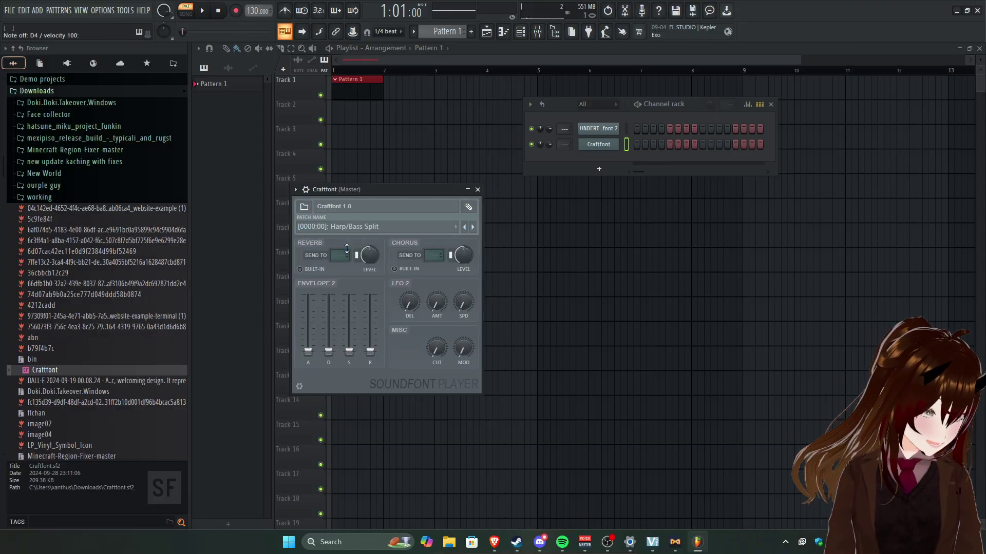
Close the Craftfont player, delete the Craftfont channel, and close the channel rack.
{"action": "left_click", "coordinate": [469, 190]}
{"action": "left_click", "coordinate": [478, 190]}
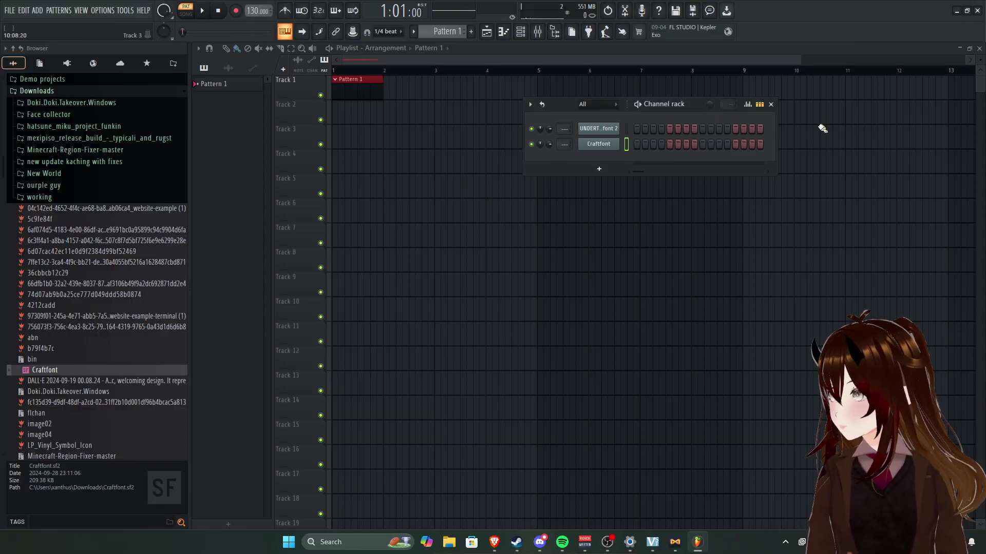
{"action": "right_click", "coordinate": [628, 146]}
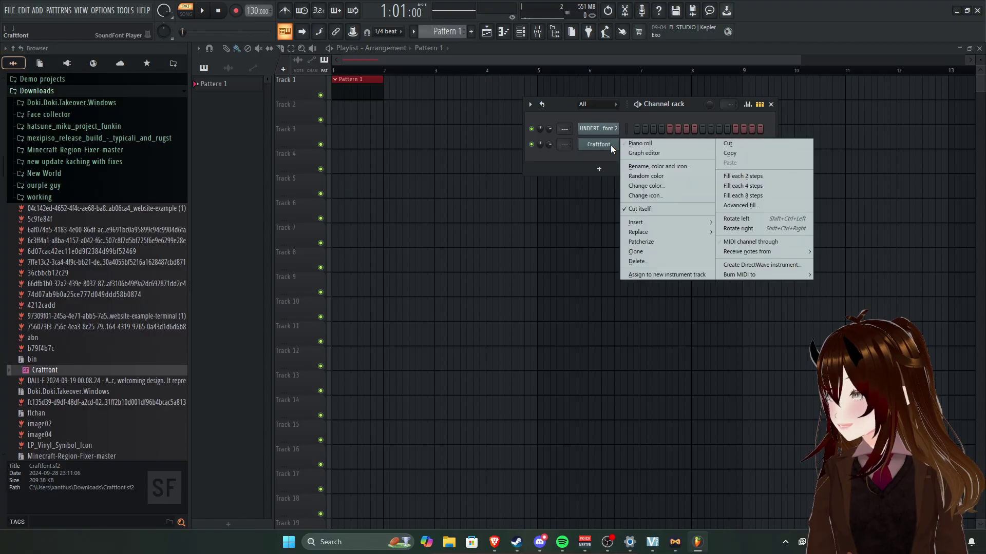
{"action": "left_click", "coordinate": [648, 259]}
{"action": "left_click", "coordinate": [775, 106]}
Collapse the Downloads folder in the browser and select UNDERTALE Soundfont 2 in the sound fonts folder.
{"action": "right_click", "coordinate": [73, 370]}
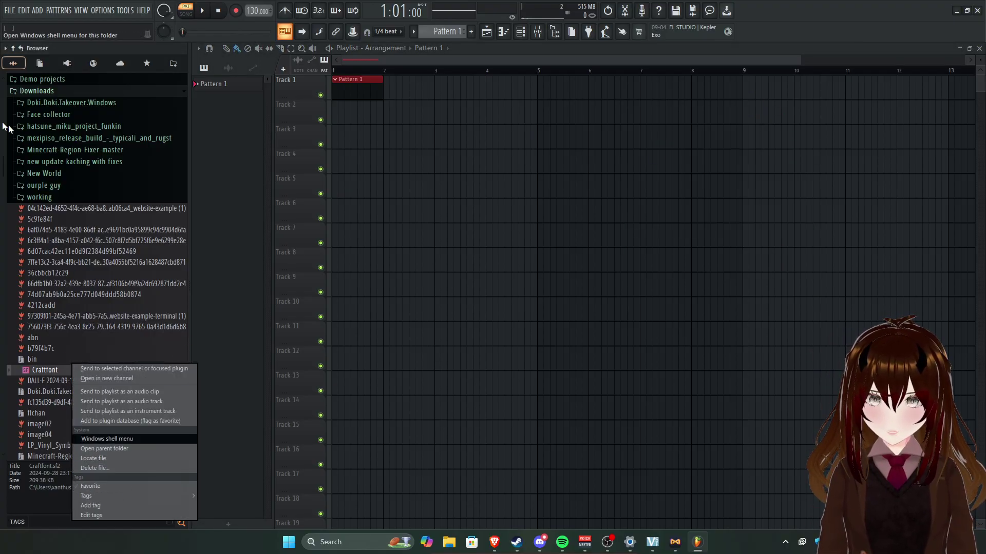
{"action": "left_click", "coordinate": [19, 93]}
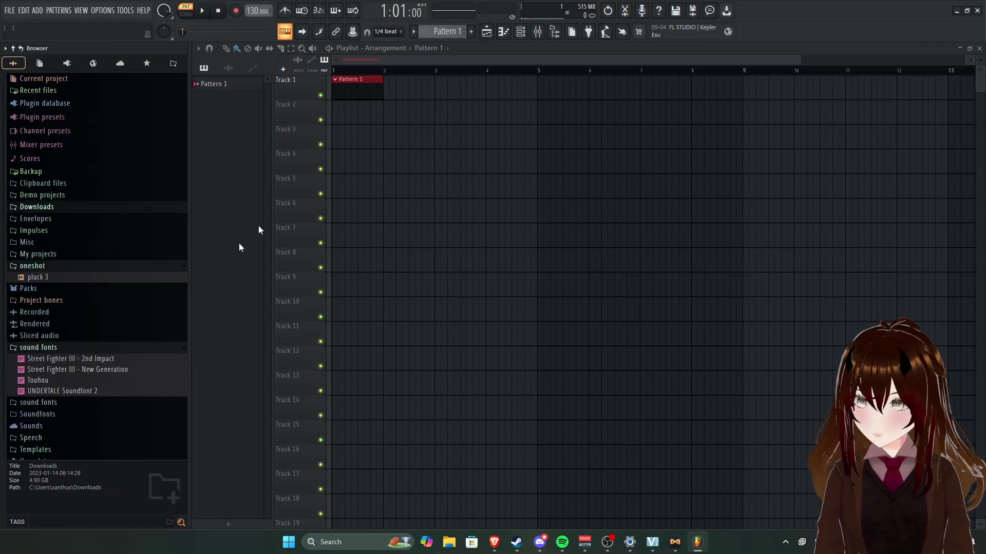
{"action": "left_click", "coordinate": [53, 391]}
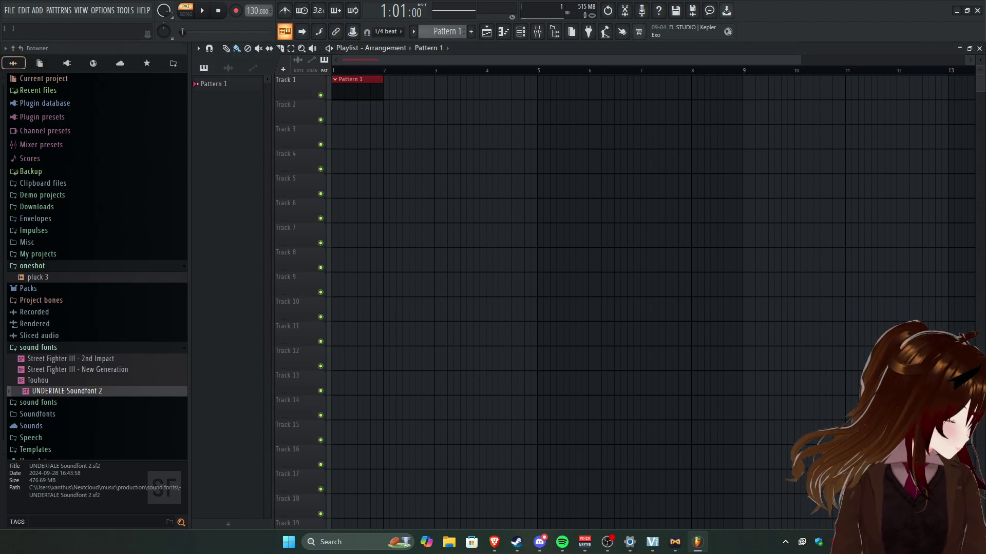
Switch to the Brave browser and close all tabs except the SoundCloud page.
{"action": "left_click", "coordinate": [494, 542]}
{"action": "right_click", "coordinate": [526, 9]}
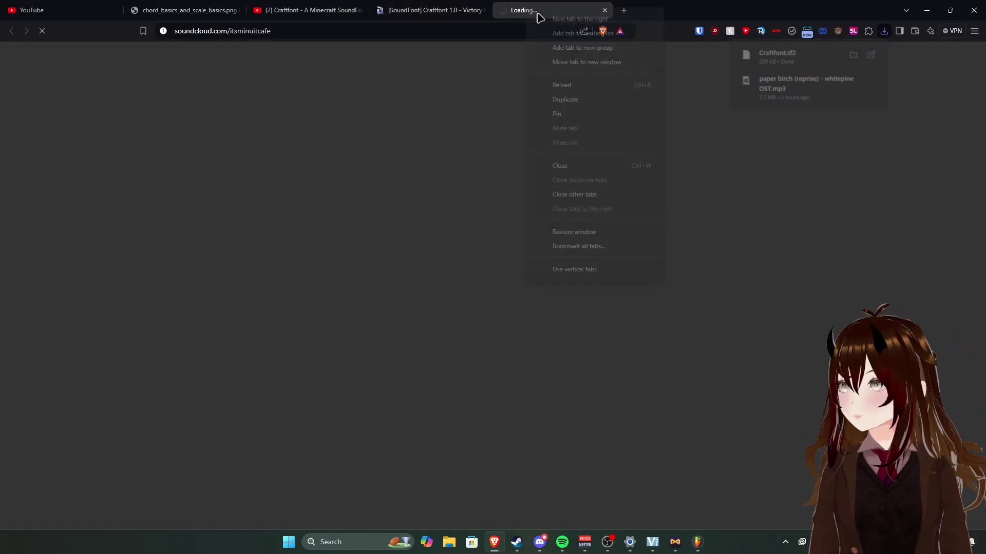
{"action": "left_click", "coordinate": [609, 197]}
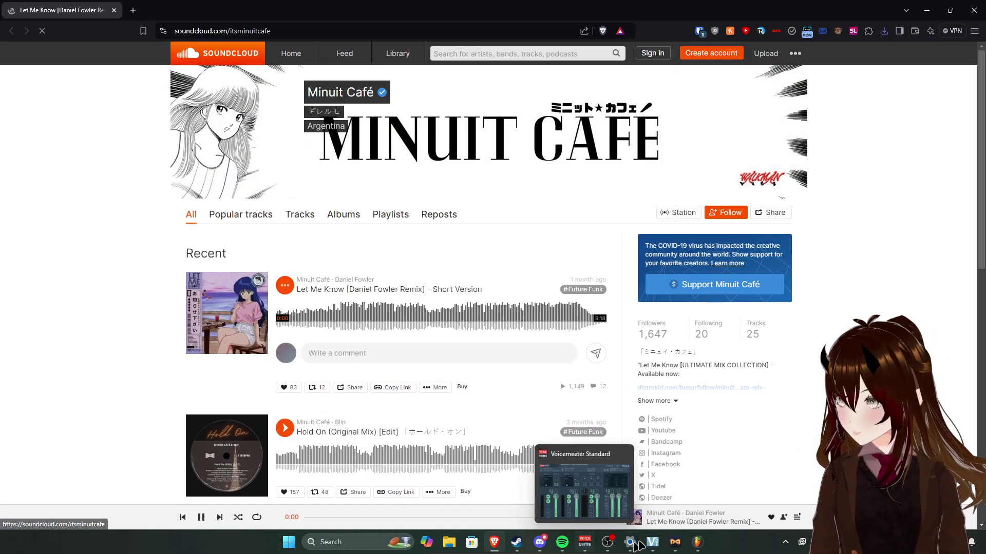
Switch to Spotify to check its playback, and return to the Minuit Café SoundCloud page in Brave.
{"action": "mouse_move", "coordinate": [562, 542]}
{"action": "left_click", "coordinate": [563, 513]}
{"action": "left_click", "coordinate": [519, 473]}
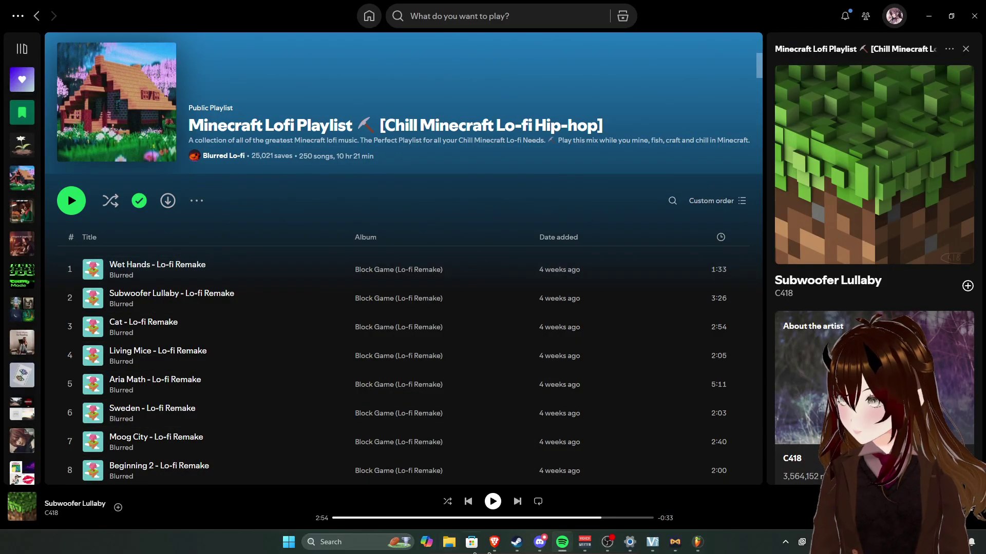
{"action": "left_click", "coordinate": [494, 542]}
{"action": "left_click", "coordinate": [954, 75]}
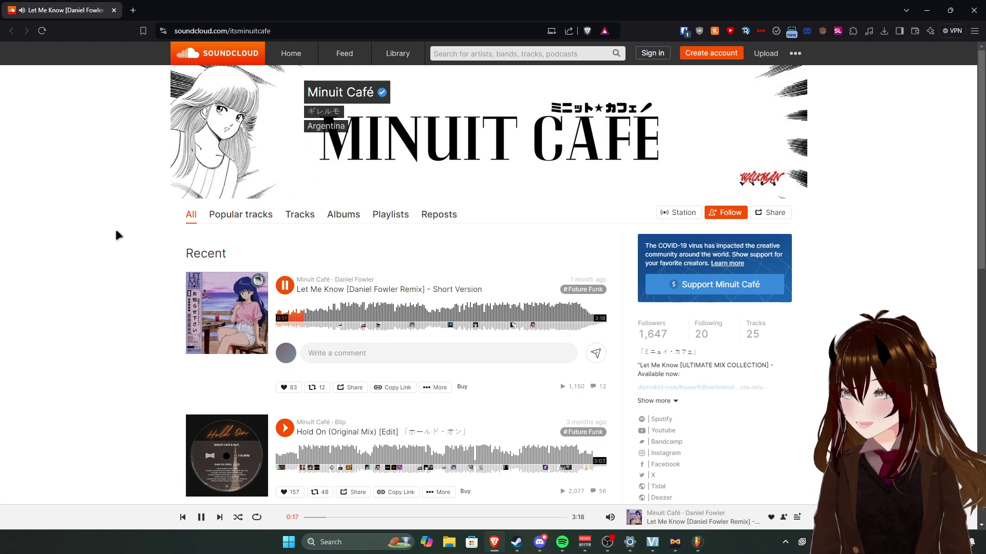
Pause the short "Let Me Know" remix, and sample "Let Me Know (Original Mix)" on the Minuit Café page, leaving playback paused.
{"action": "scroll", "coordinate": [122, 230], "scroll_direction": "down", "scroll_amount": 2}
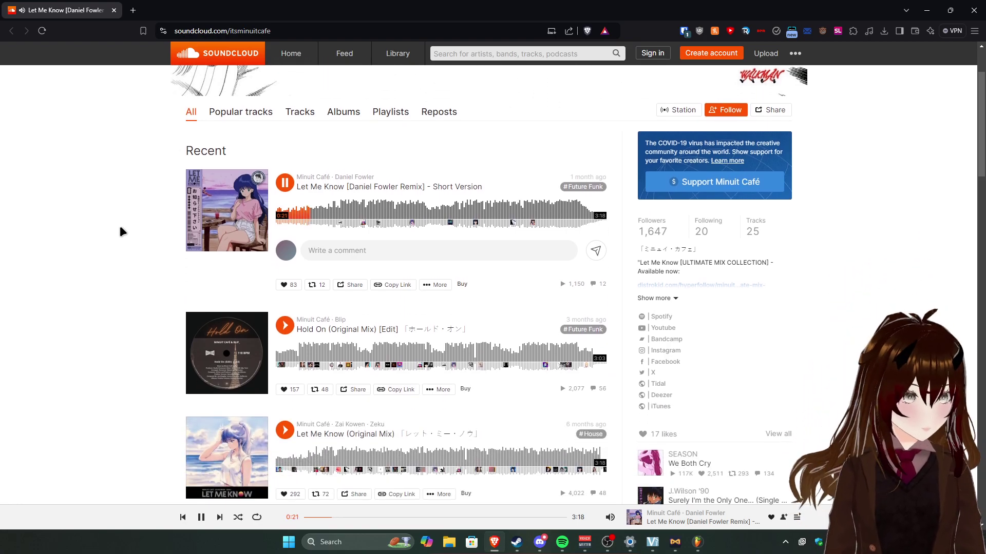
{"action": "left_click", "coordinate": [285, 182]}
{"action": "scroll", "coordinate": [290, 229], "scroll_direction": "down", "scroll_amount": 4}
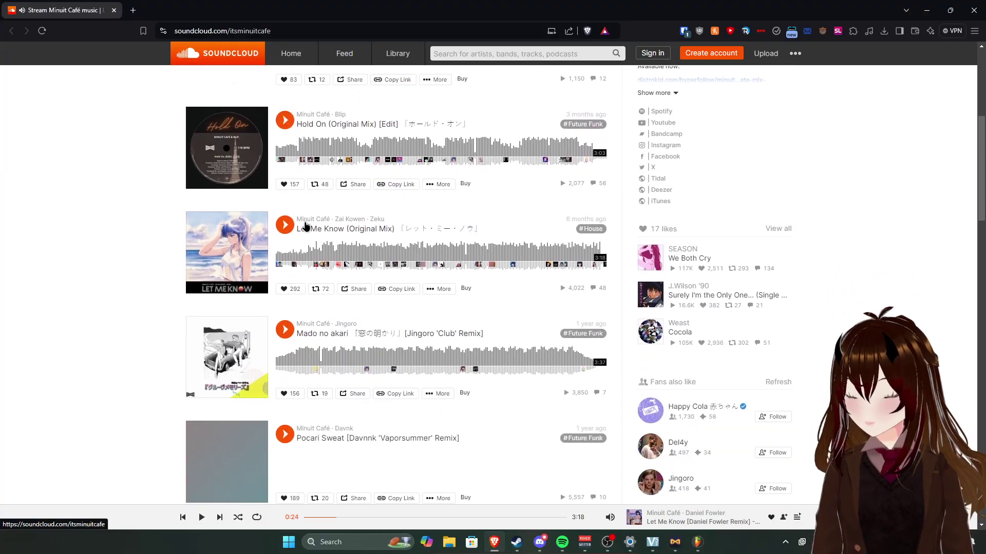
{"action": "left_click", "coordinate": [288, 226]}
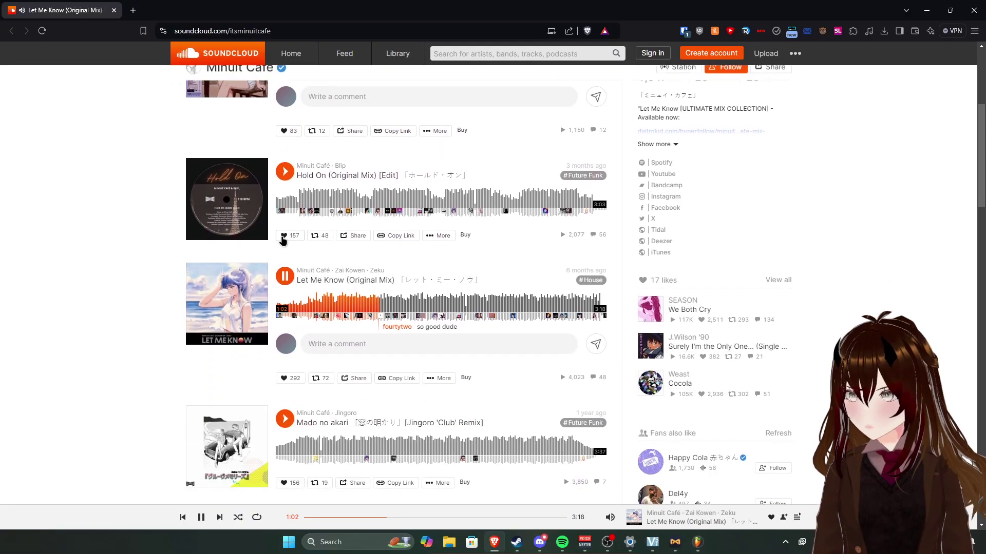
{"action": "left_click", "coordinate": [285, 278]}
Sample "You Love Me?" [Tenn 'Club' Remix] from partway through and pause it.
{"action": "scroll", "coordinate": [286, 257], "scroll_direction": "down", "scroll_amount": 6}
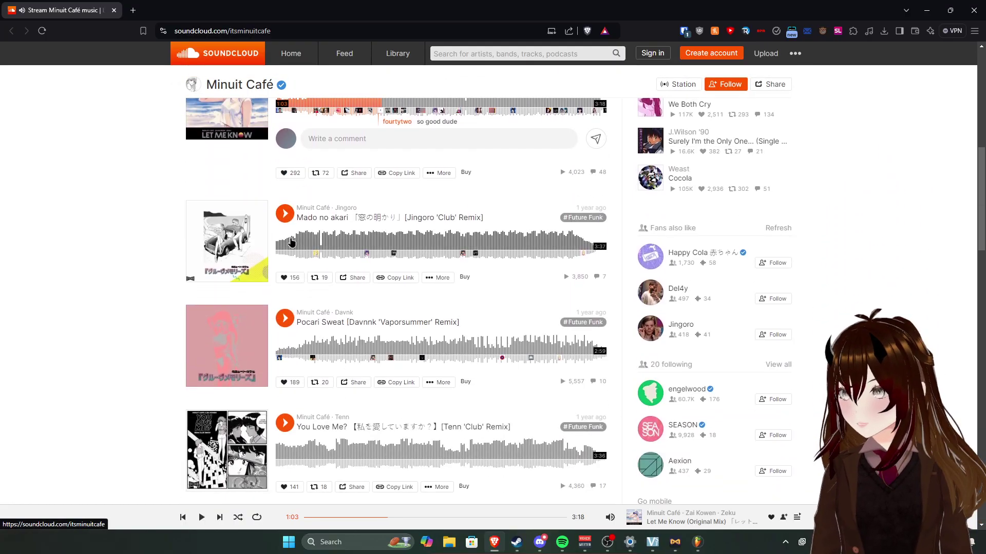
{"action": "scroll", "coordinate": [289, 235], "scroll_direction": "down", "scroll_amount": 3}
{"action": "left_click", "coordinate": [393, 200]}
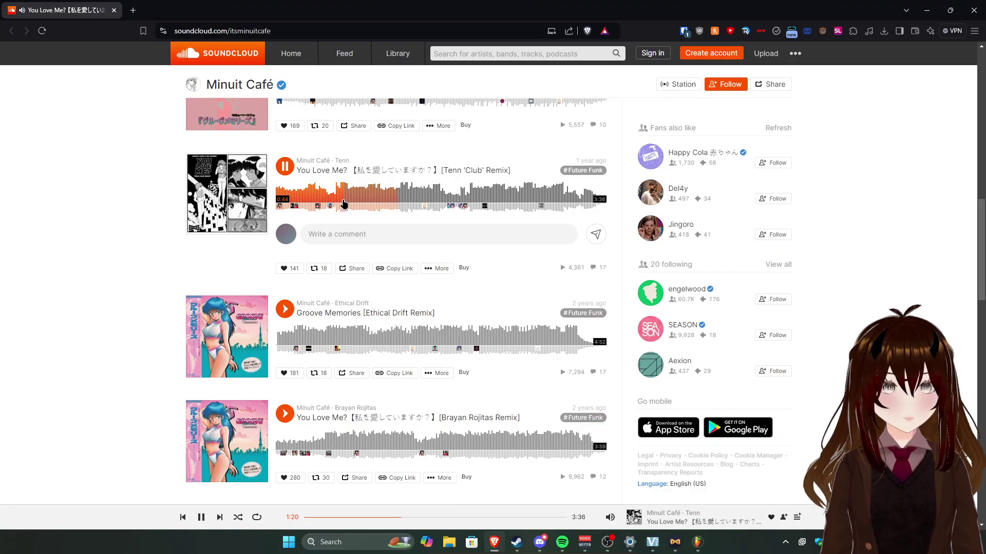
{"action": "left_click", "coordinate": [285, 166]}
Find the track 「スローNGHT" [ハウス・ミックス] on the Minuit Café page and listen to two parts of it.
{"action": "scroll", "coordinate": [281, 189], "scroll_direction": "down", "scroll_amount": 8}
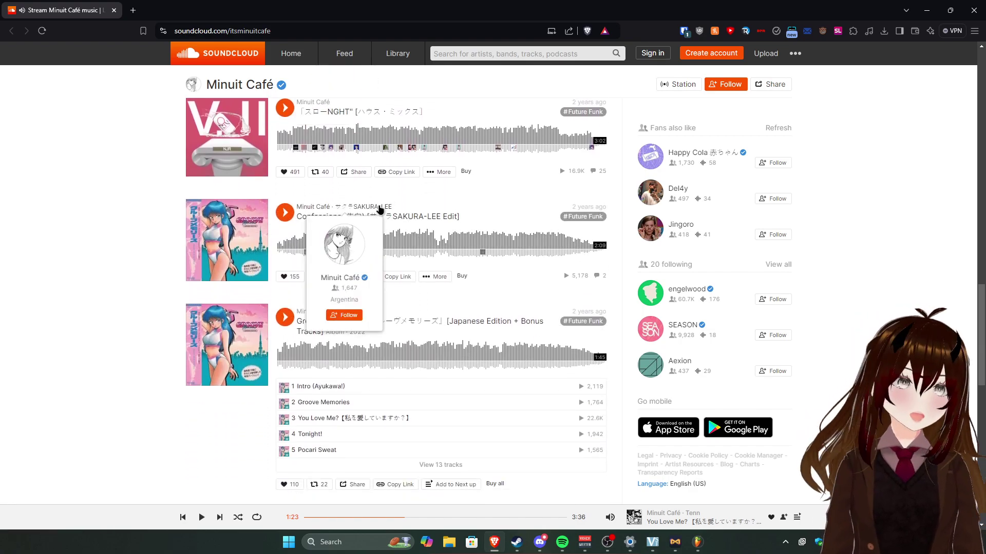
{"action": "scroll", "coordinate": [354, 192], "scroll_direction": "up", "scroll_amount": 1}
{"action": "left_click", "coordinate": [354, 192]}
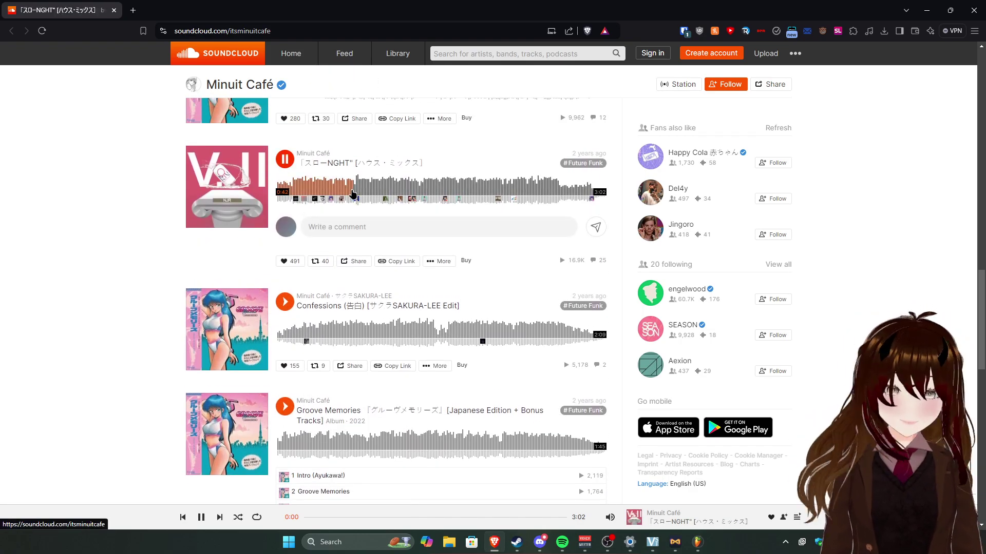
{"action": "left_click", "coordinate": [382, 195]}
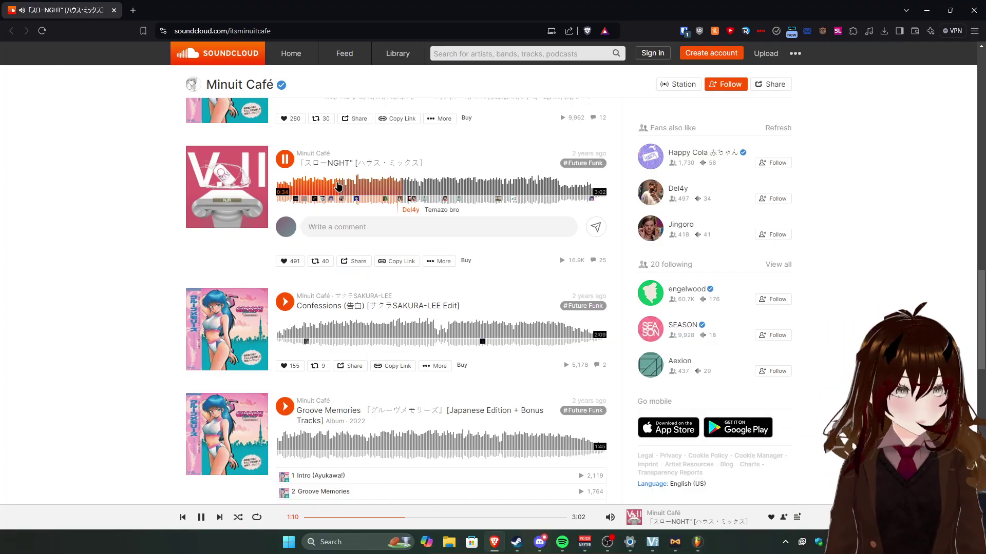
Browse the remaining Minuit Café tracks with playback stopped, and switch back to FL Studio.
{"action": "scroll", "coordinate": [286, 164], "scroll_direction": "down", "scroll_amount": 15}
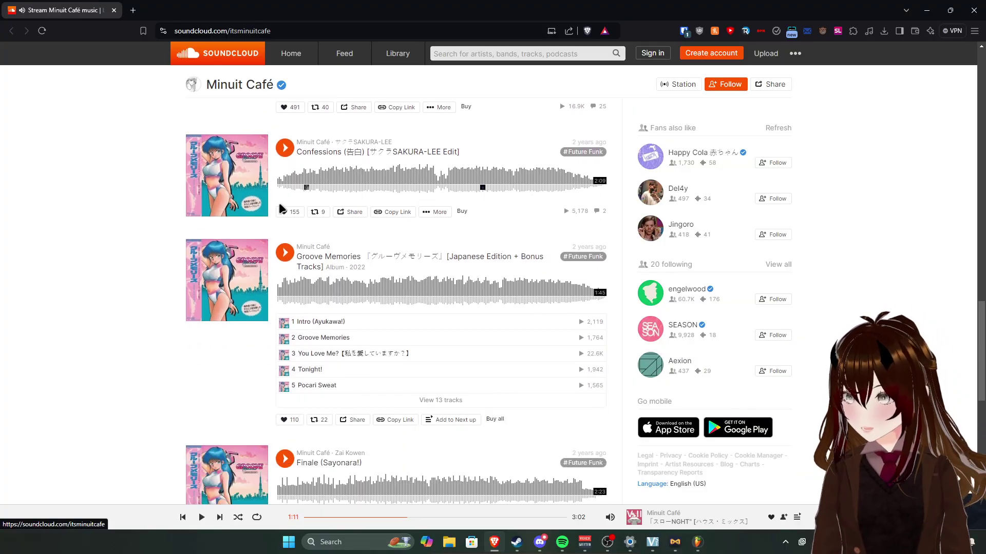
{"action": "scroll", "coordinate": [251, 219], "scroll_direction": "down", "scroll_amount": 16}
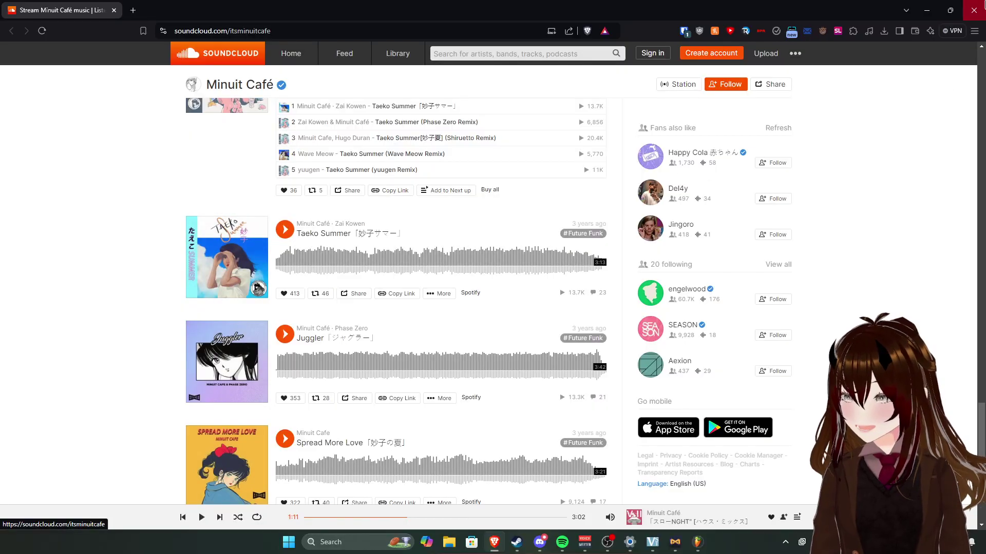
{"action": "left_click", "coordinate": [562, 542]}
{"action": "left_click", "coordinate": [696, 544]}
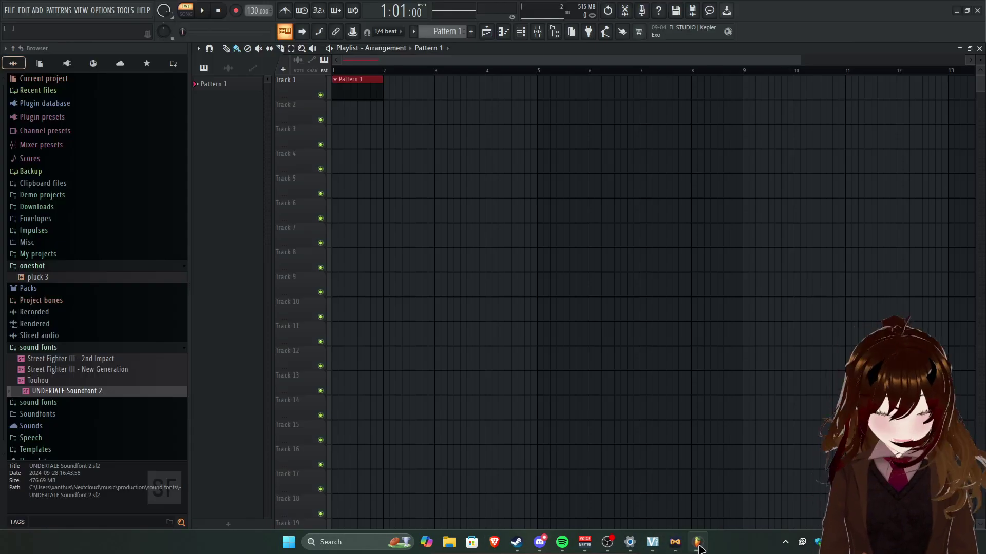
Open Pattern 1's channel rack, show the UNDERTALE Soundfont 2 channel in the piano roll, and bring the channel rack back up.
{"action": "double_click", "coordinate": [368, 81]}
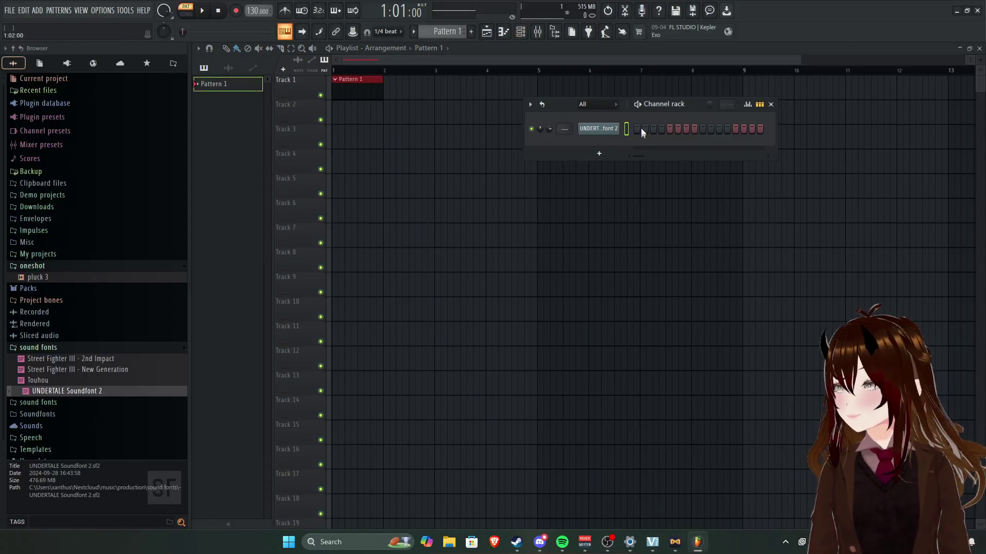
{"action": "left_click", "coordinate": [759, 104]}
{"action": "left_click", "coordinate": [747, 104]}
{"action": "left_click", "coordinate": [748, 105]}
{"action": "left_click", "coordinate": [759, 104]}
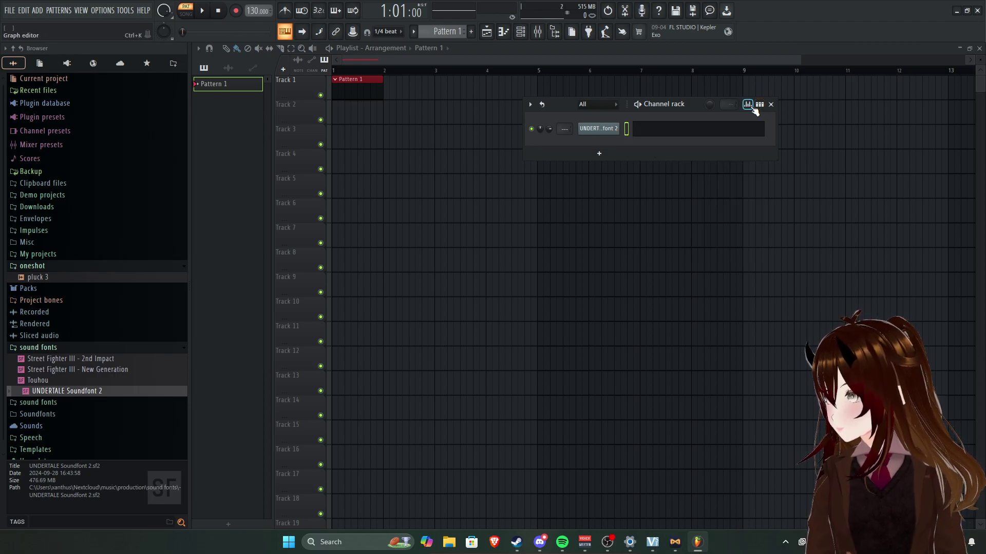
{"action": "left_click", "coordinate": [724, 130]}
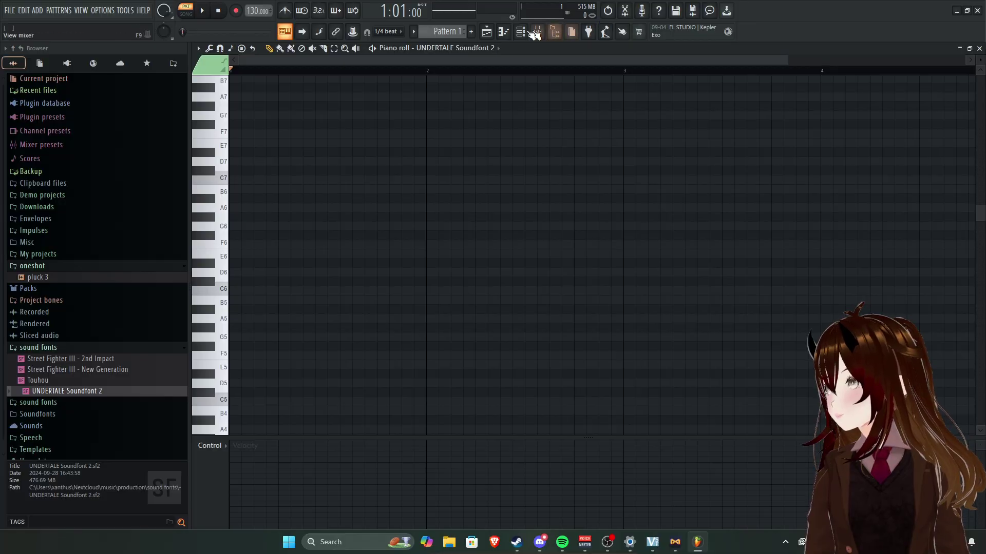
{"action": "left_click", "coordinate": [503, 31]}
{"action": "left_click", "coordinate": [503, 32]}
{"action": "left_click", "coordinate": [521, 33]}
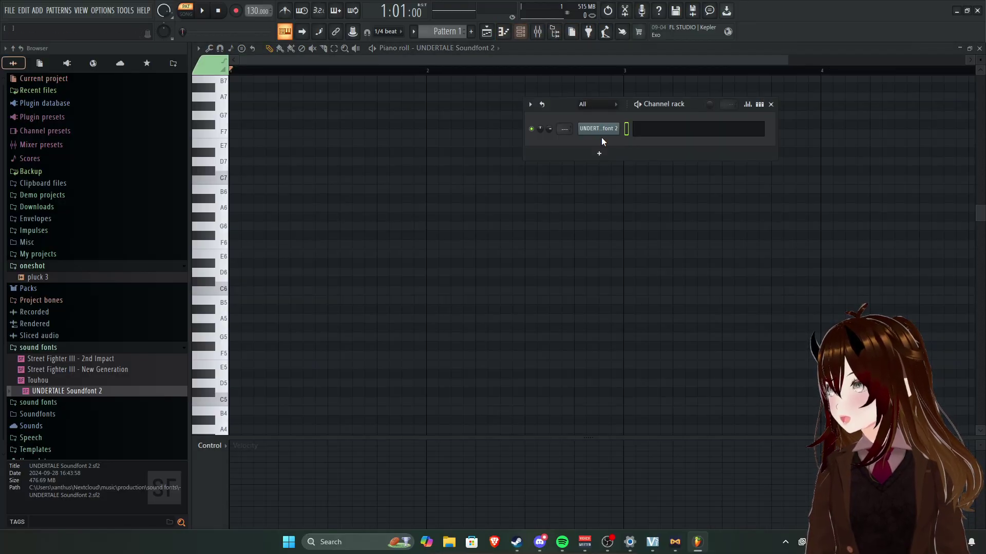
Open the UNDERTALE Soundfont 2 channel's player and audition the patches 031 Timpani and 072 Strings.
{"action": "left_click", "coordinate": [600, 130]}
{"action": "left_click", "coordinate": [338, 218]}
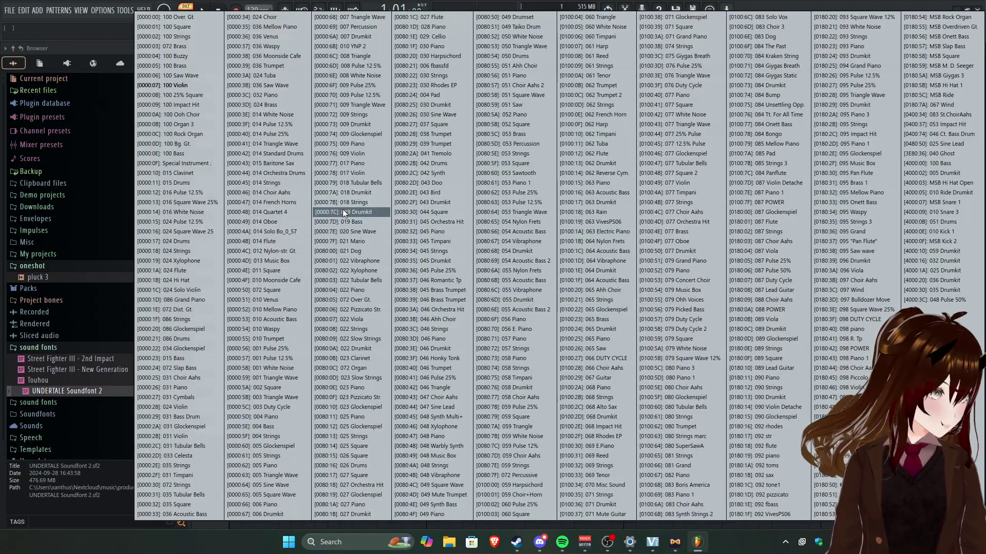
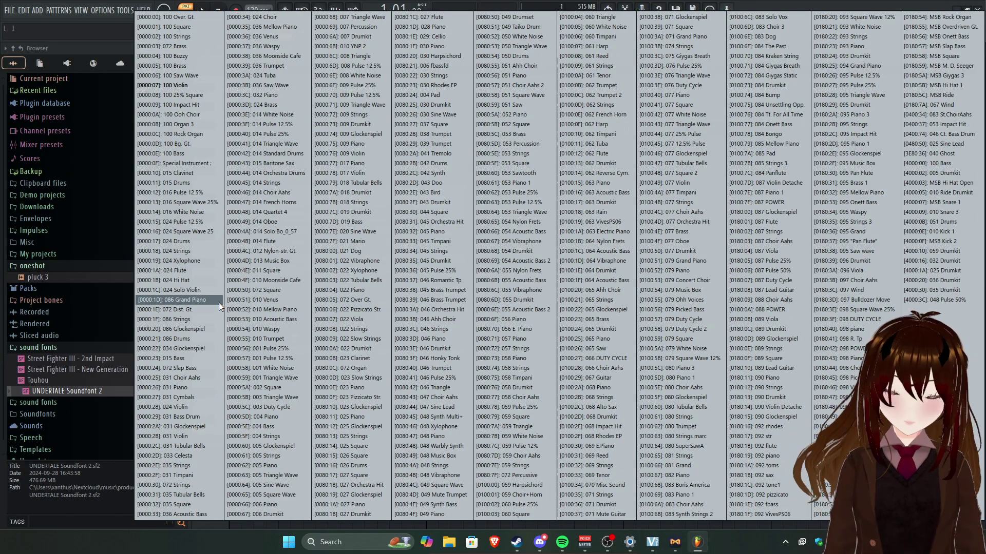
{"action": "key", "text": "Escape"}
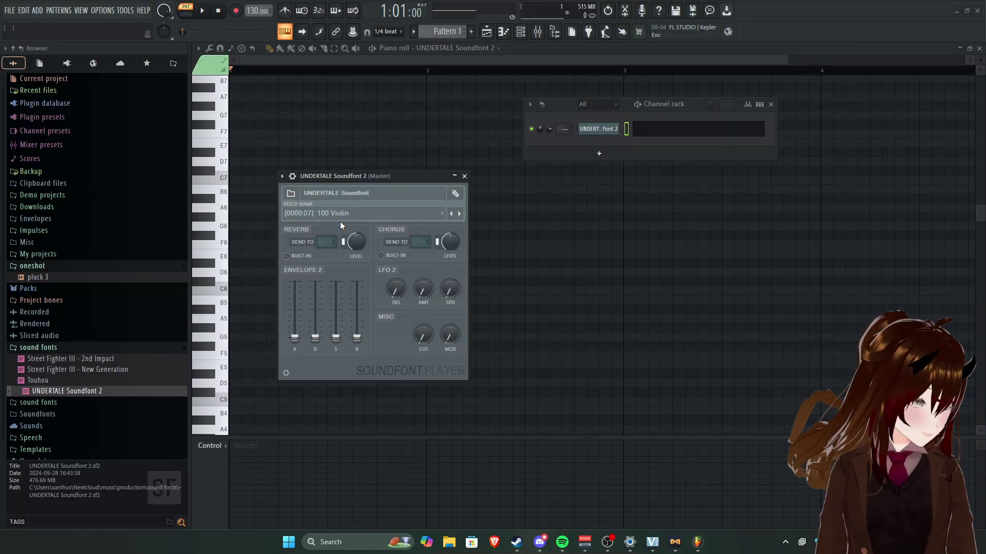
{"action": "left_click", "coordinate": [397, 216]}
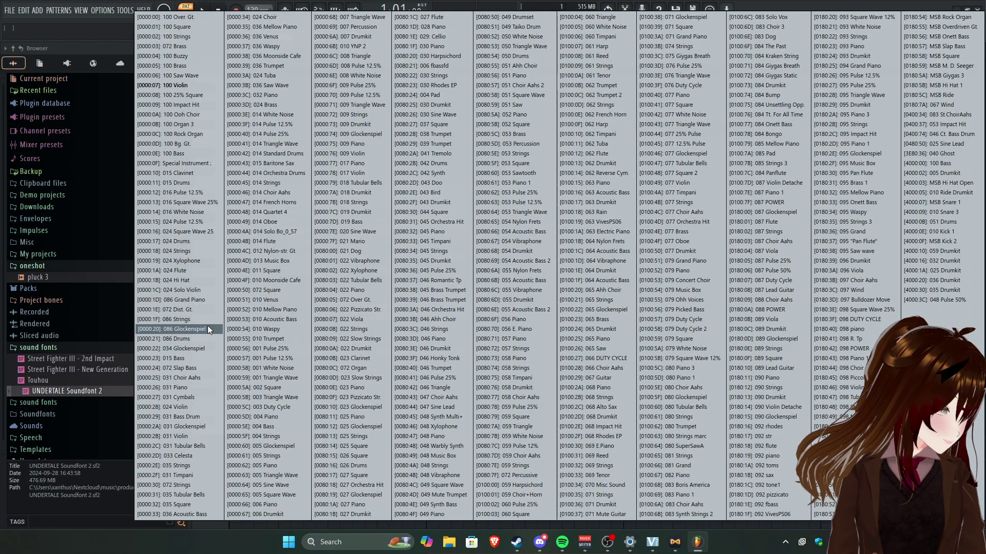
{"action": "left_click", "coordinate": [187, 475]}
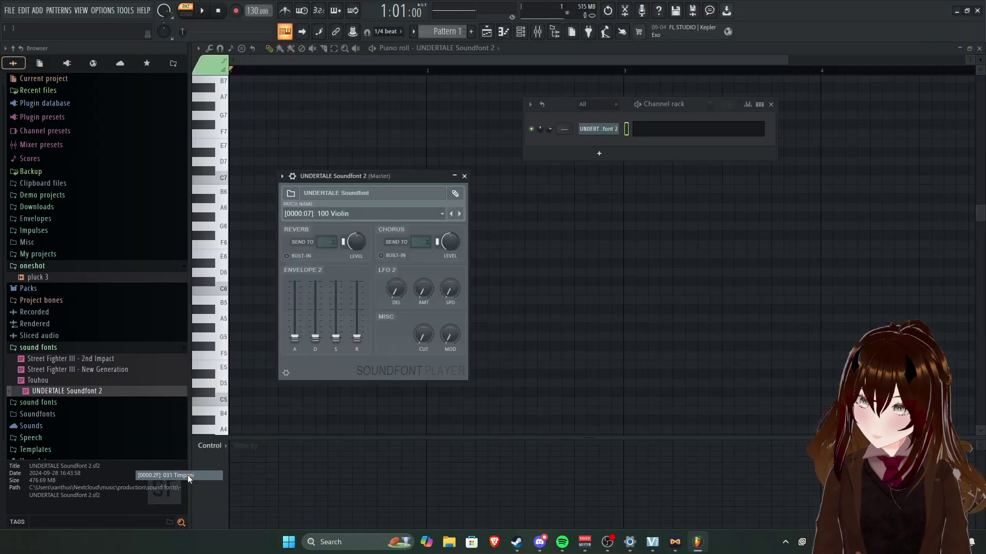
{"action": "left_click", "coordinate": [357, 216]}
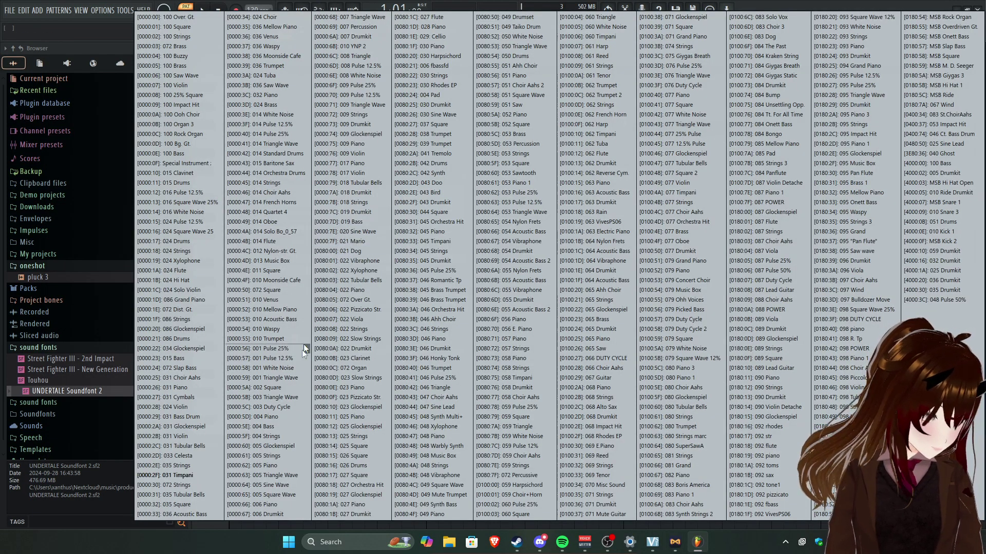
{"action": "left_click", "coordinate": [202, 485]}
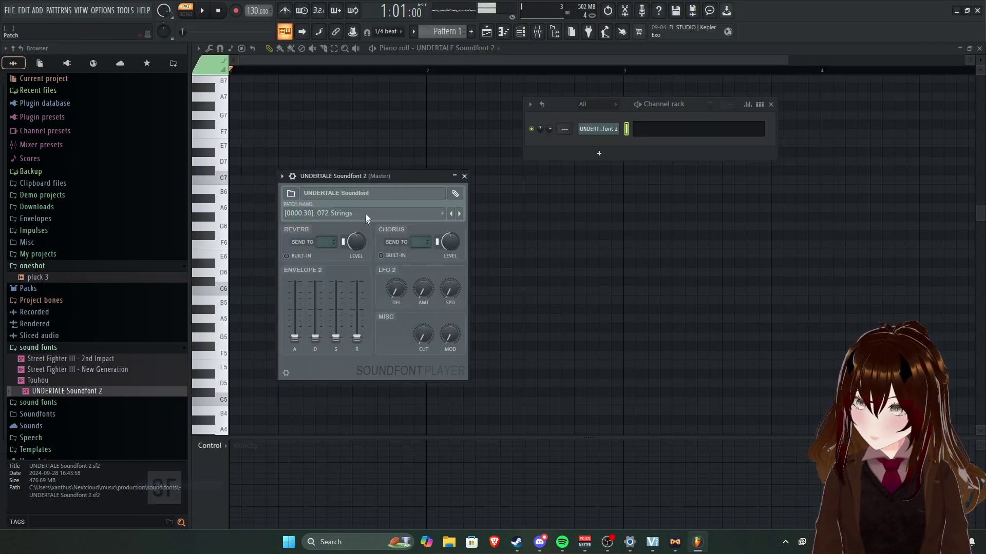
Audition the patches 053 Piano 1 and 084 Bongo in the UNDERTALE soundfont.
{"action": "left_click", "coordinate": [368, 209]}
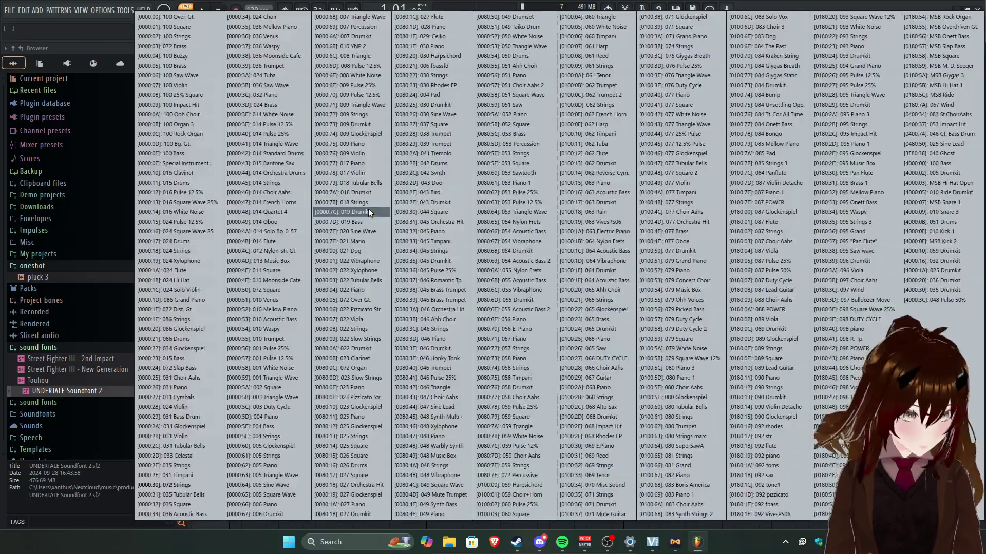
{"action": "left_click", "coordinate": [486, 183]}
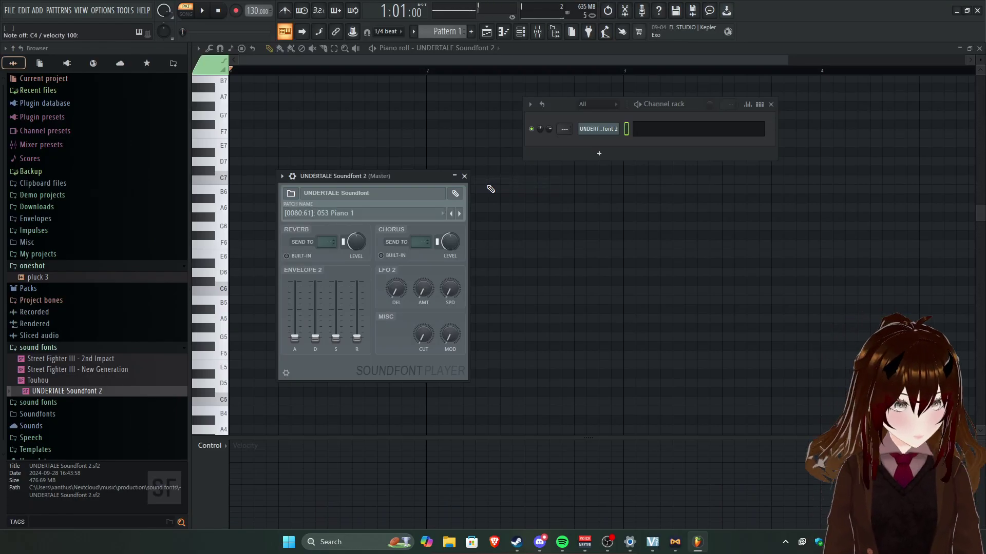
{"action": "left_click", "coordinate": [370, 211]}
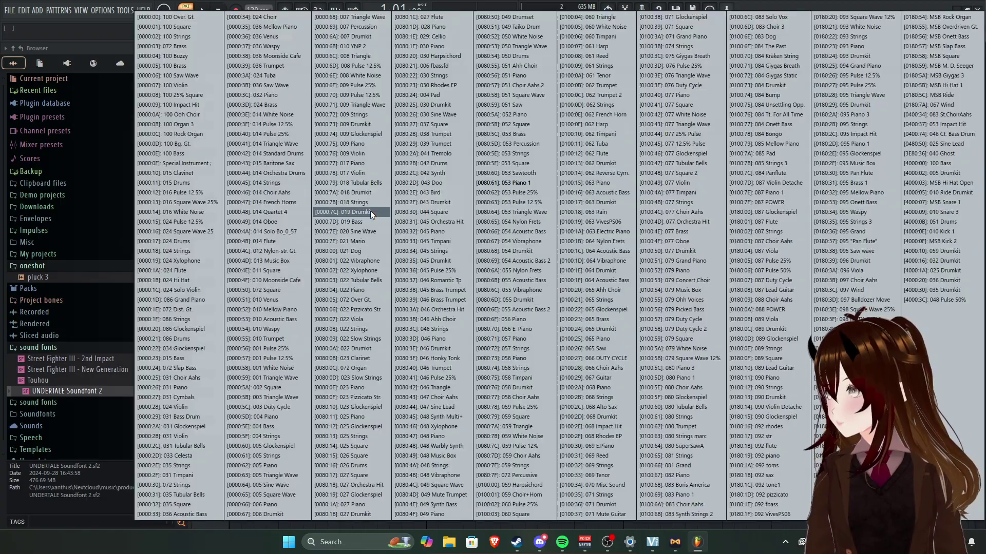
{"action": "left_click", "coordinate": [742, 134]}
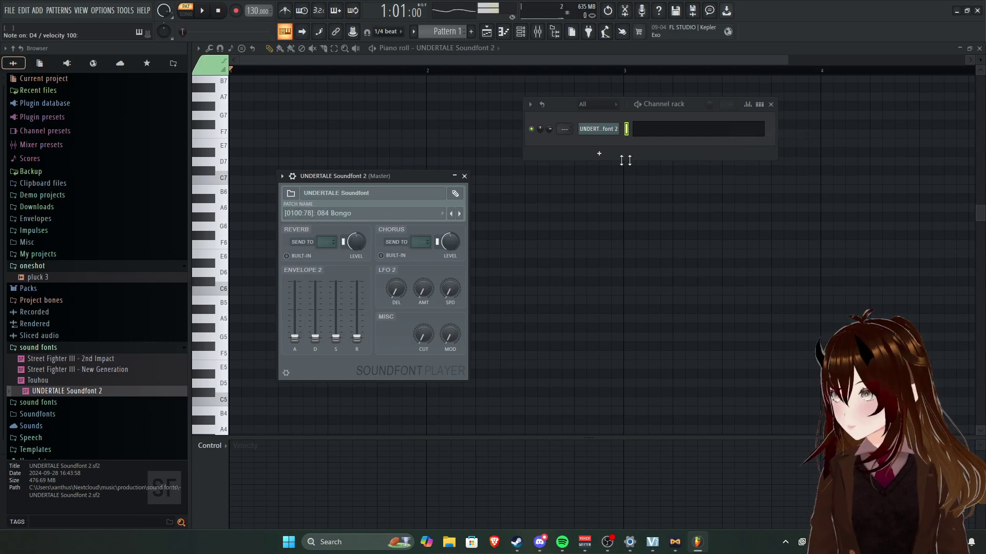
Try the 077 Violin patch, and load and play the 077 Oboe patch in the soundfont player.
{"action": "left_click", "coordinate": [358, 213]}
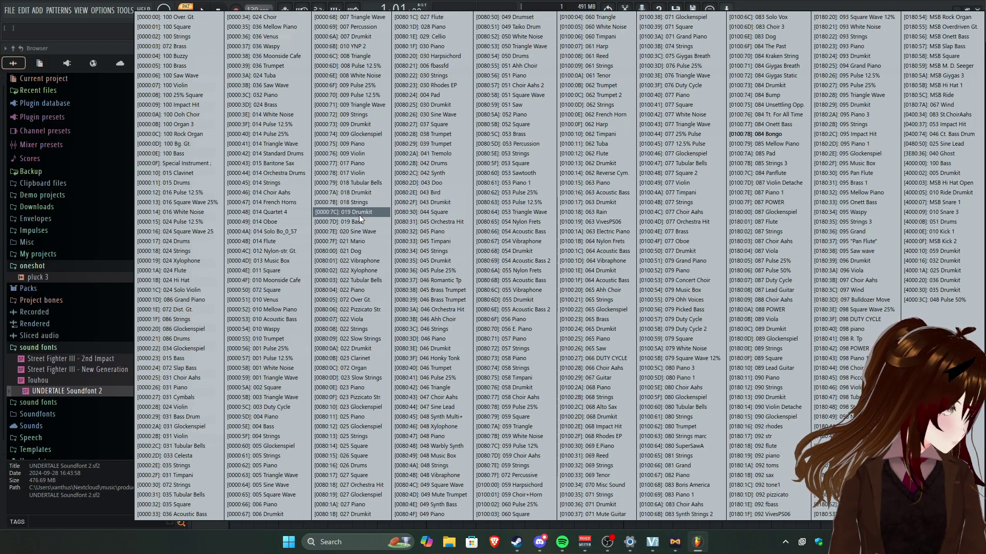
{"action": "left_click", "coordinate": [700, 184]}
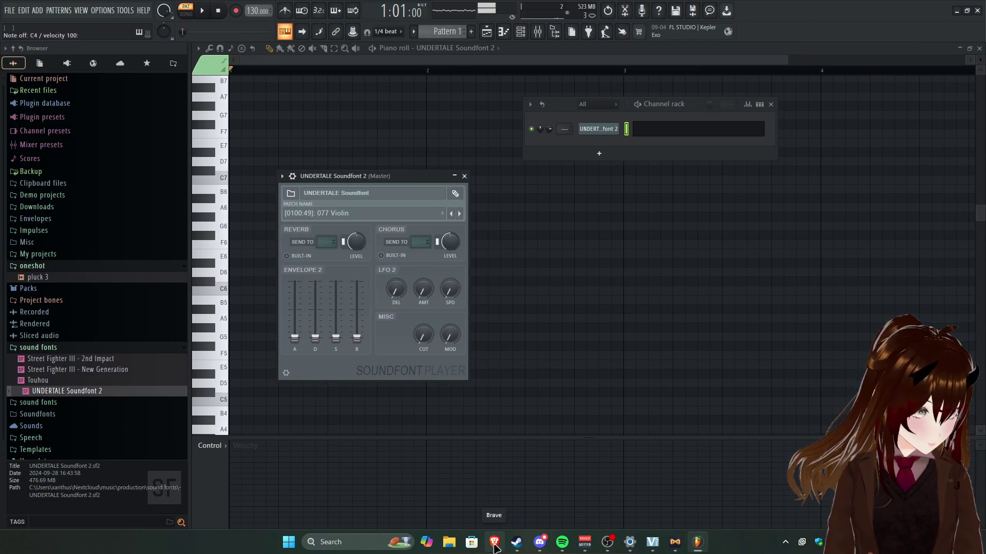
{"action": "left_click", "coordinate": [359, 210]}
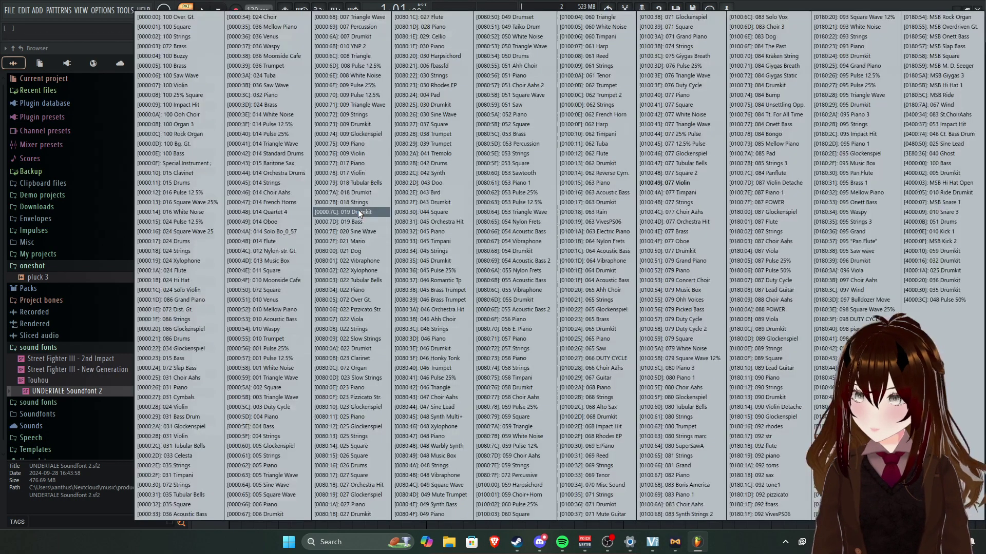
{"action": "left_click", "coordinate": [694, 241]}
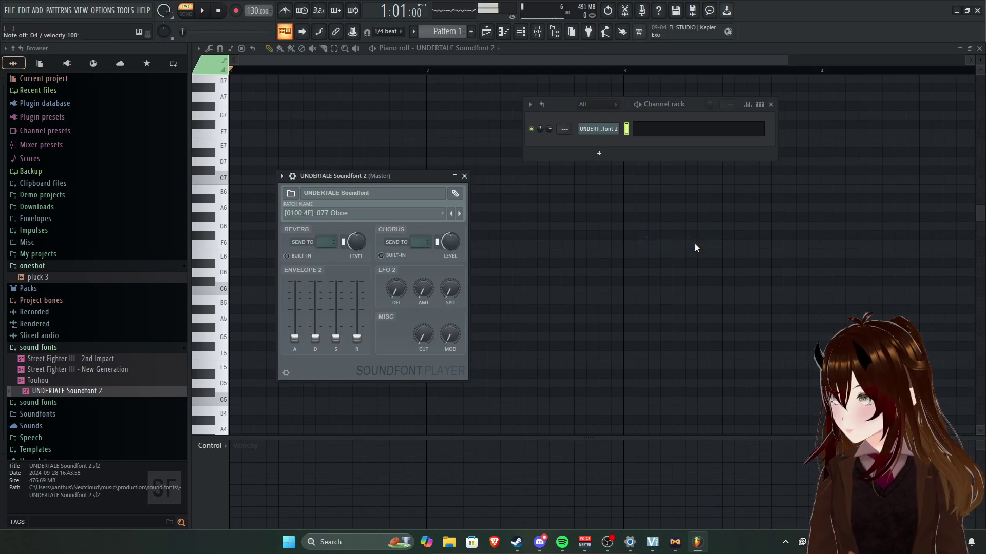
Switch to Brave, search Google for "oboe" and look through the image results.
{"action": "left_click", "coordinate": [494, 547]}
{"action": "left_click", "coordinate": [221, 30]}
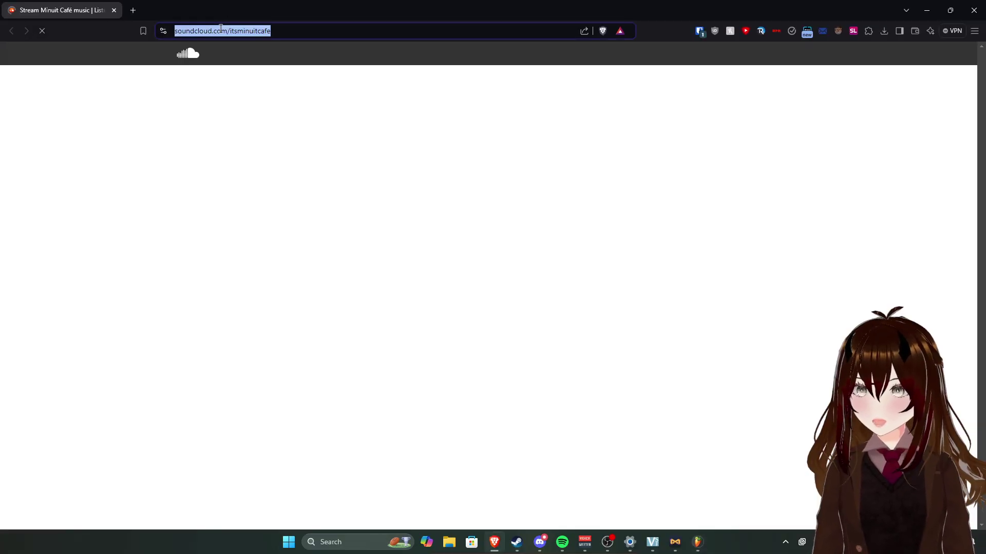
{"action": "type", "text": "oboe"}
{"action": "key", "text": "Return"}
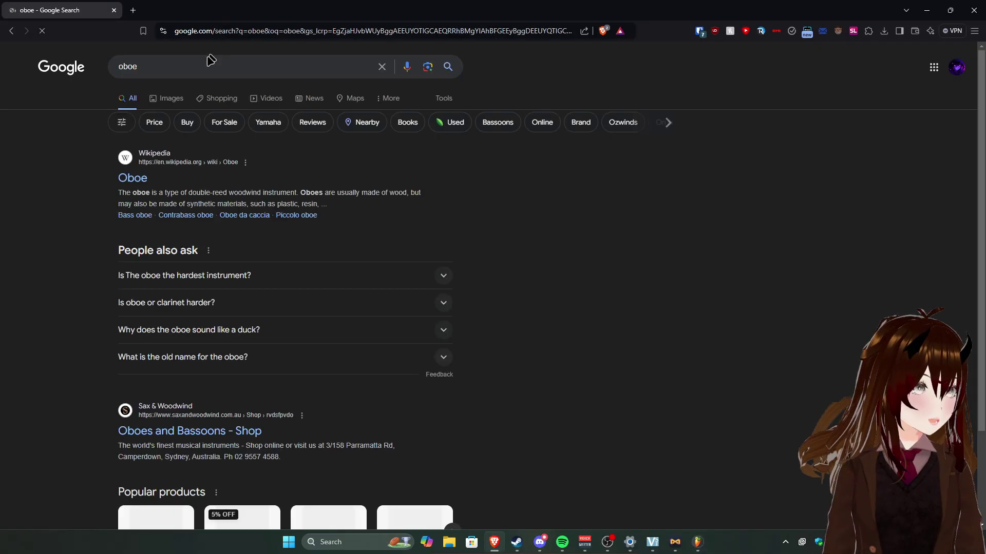
{"action": "left_click", "coordinate": [159, 101]}
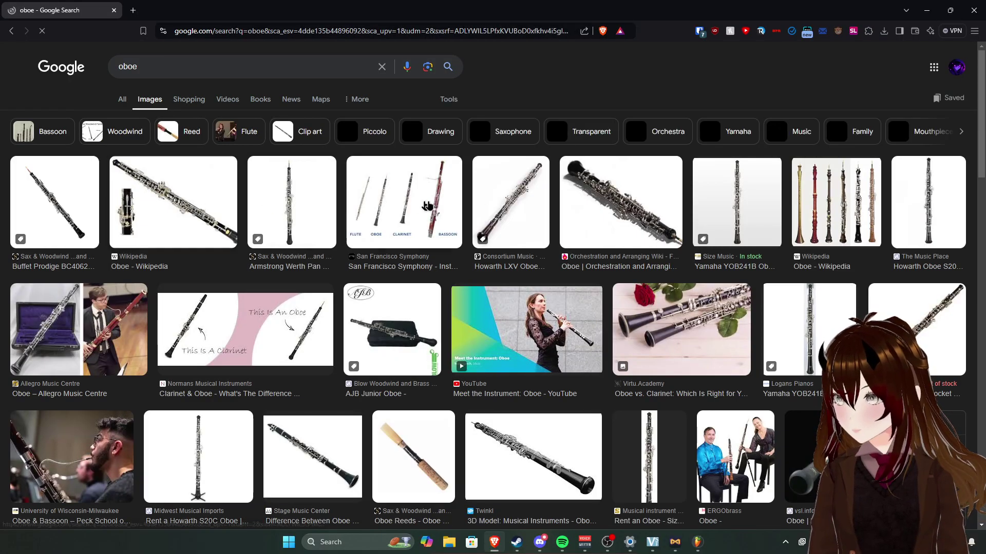
{"action": "scroll", "coordinate": [545, 194], "scroll_direction": "down", "scroll_amount": 4}
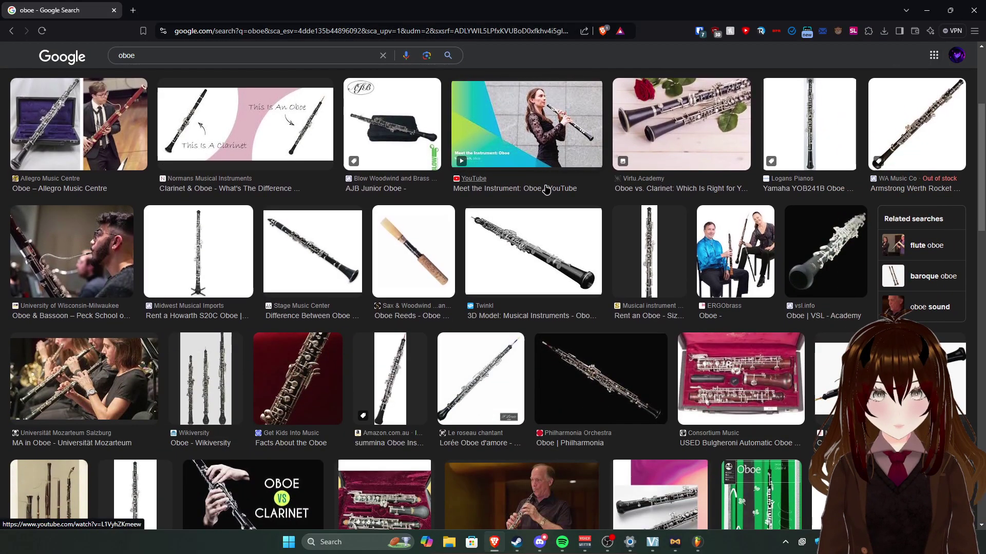
{"action": "scroll", "coordinate": [545, 190], "scroll_direction": "down", "scroll_amount": 4}
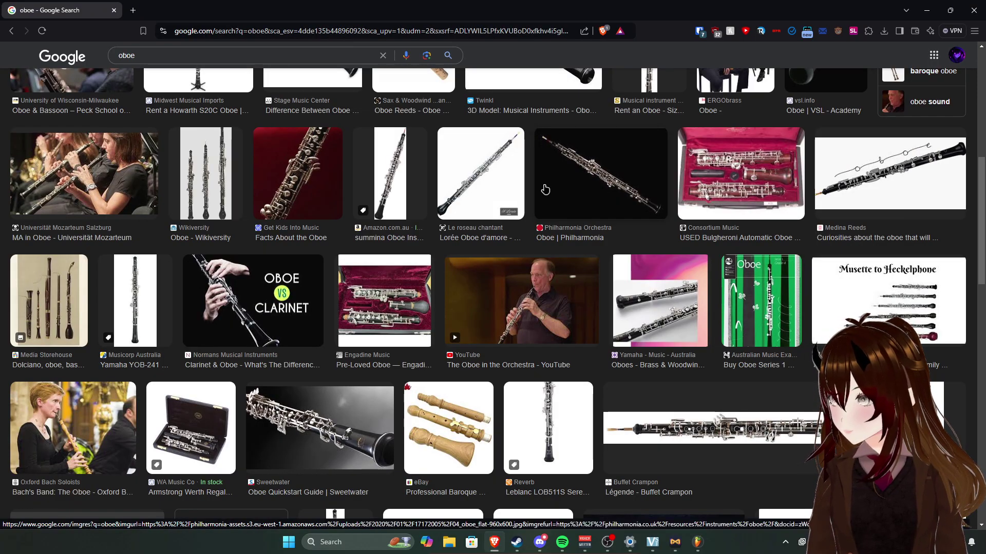
Check FL Studio briefly, return to Brave, and search Google for "Ableton Live." to show the image results.
{"action": "key", "text": "alt+Tab"}
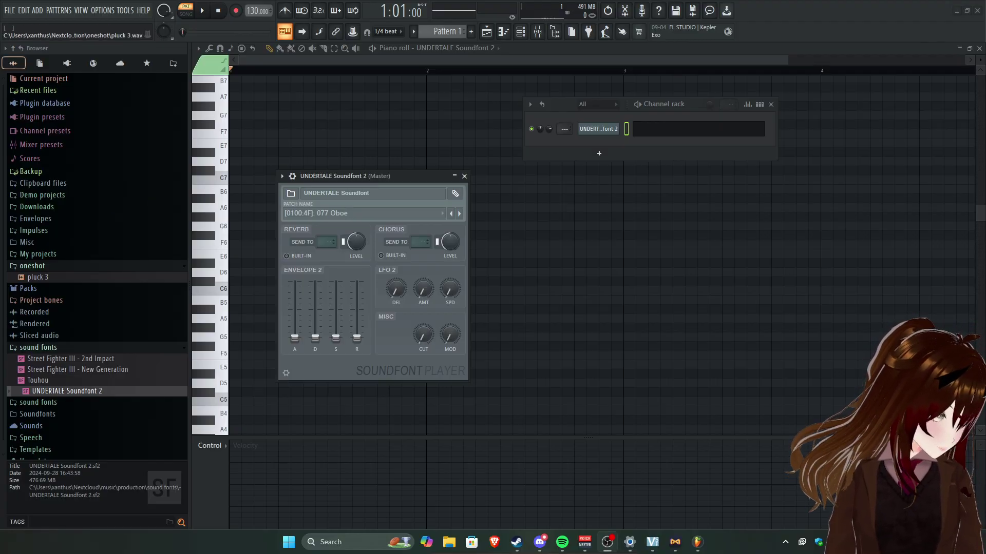
{"action": "key", "text": "alt+Tab"}
{"action": "left_click", "coordinate": [418, 26]}
{"action": "type", "text": "Ableton Live."}
{"action": "key", "text": "Return"}
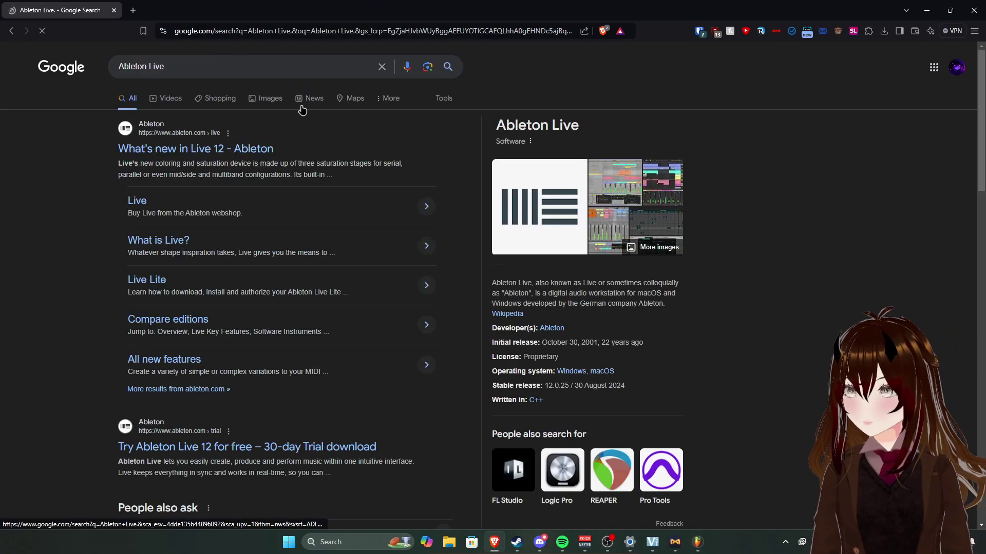
{"action": "left_click", "coordinate": [265, 101]}
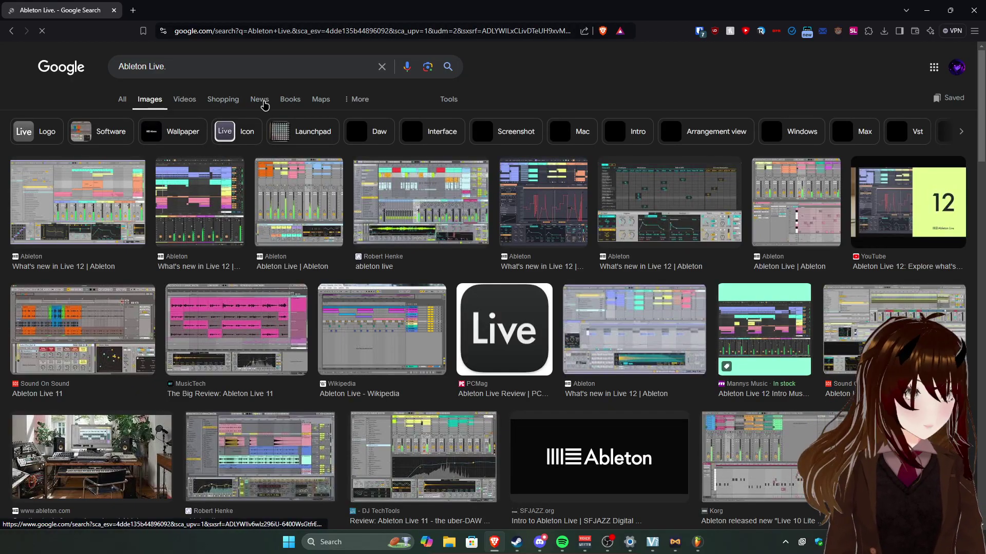
{"action": "left_click", "coordinate": [259, 101]}
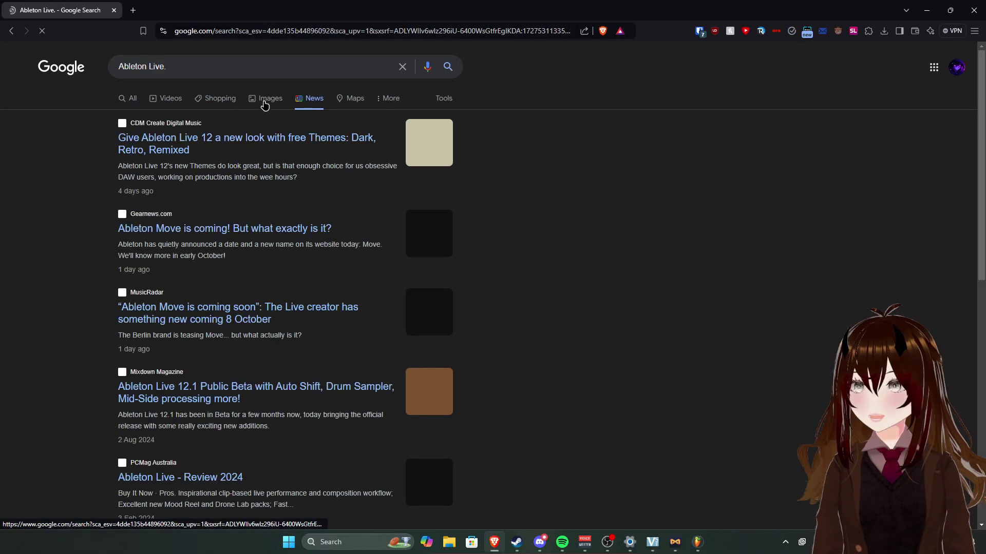
{"action": "left_click", "coordinate": [261, 100]}
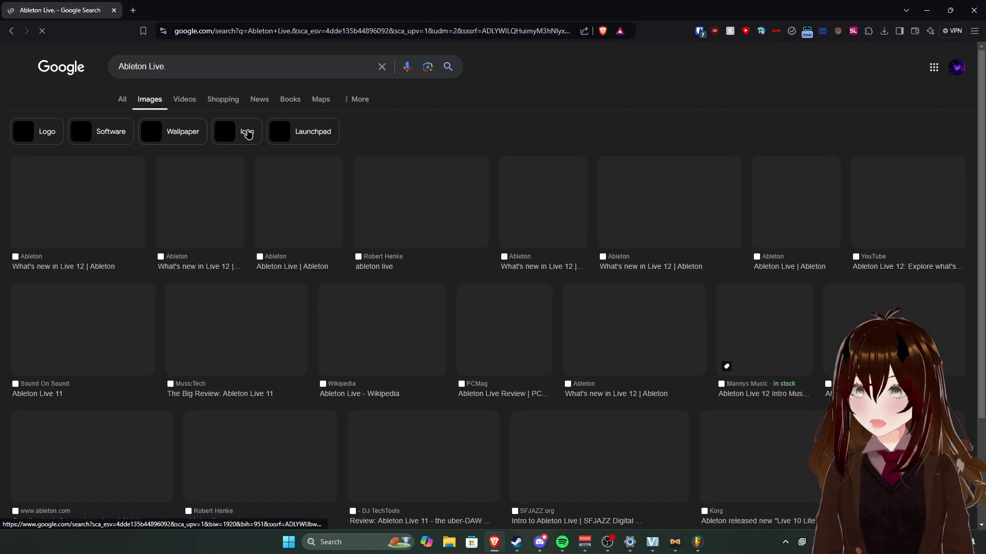
Preview Ableton Live interface screenshots from the first row of image results.
{"action": "left_click", "coordinate": [199, 202]}
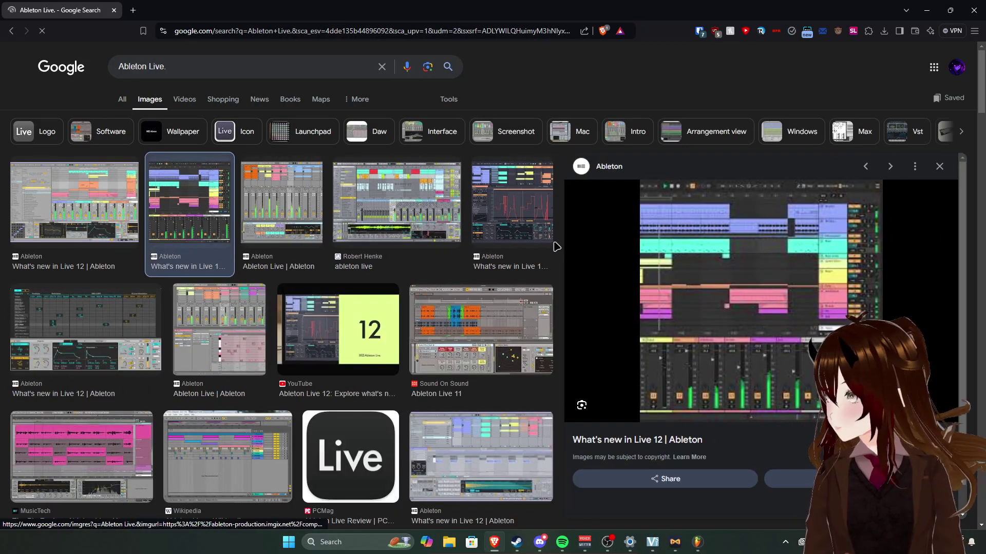
{"action": "left_click", "coordinate": [542, 240]}
{"action": "left_click", "coordinate": [417, 222]}
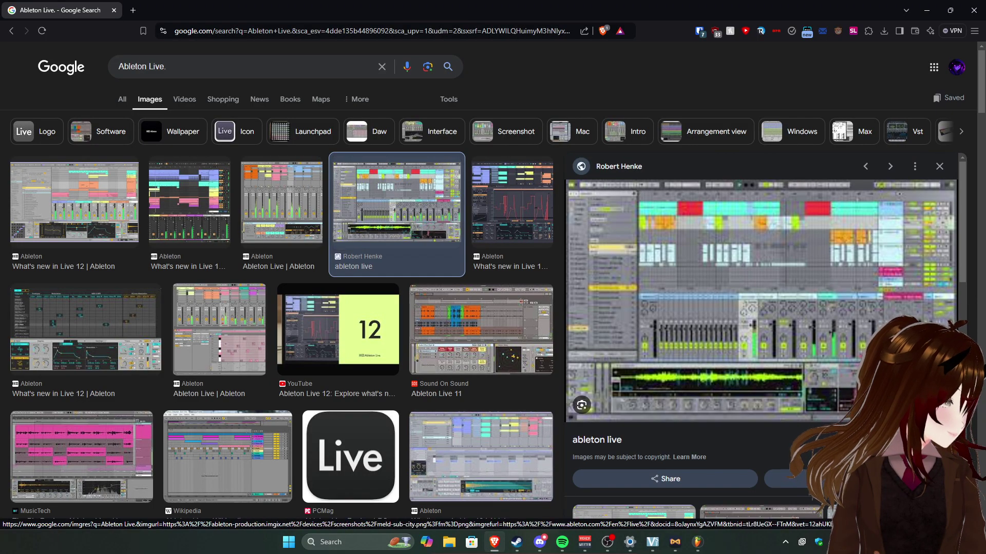
{"action": "key", "text": "alt+Tab"}
{"action": "key", "text": "alt+Tab"}
Preview the Ableton screenshots in the second row of image results, and open Ableton's source page for the "What's new in Live 12" image.
{"action": "scroll", "coordinate": [532, 194], "scroll_direction": "down", "scroll_amount": 2}
{"action": "left_click", "coordinate": [437, 280]}
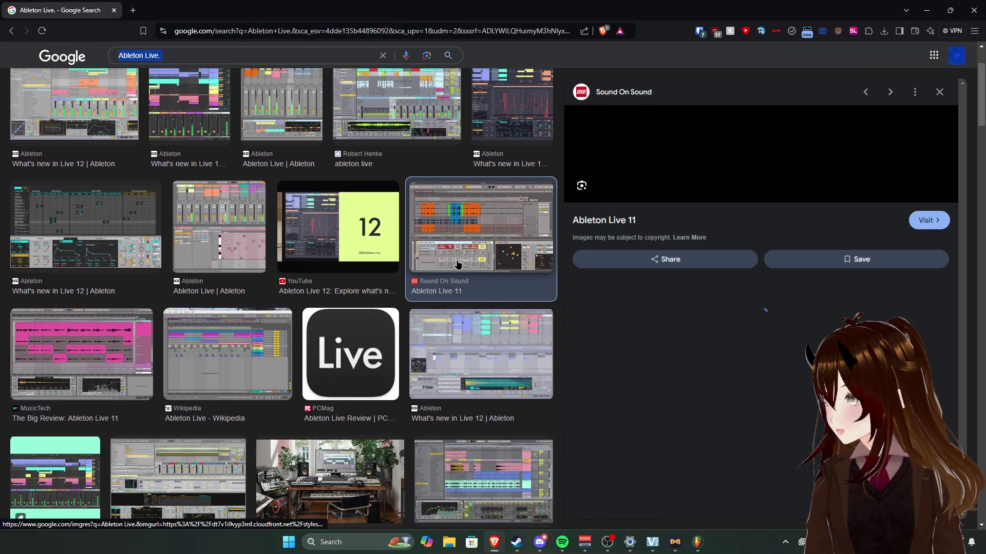
{"action": "left_click", "coordinate": [339, 225]}
{"action": "left_click", "coordinate": [215, 228]}
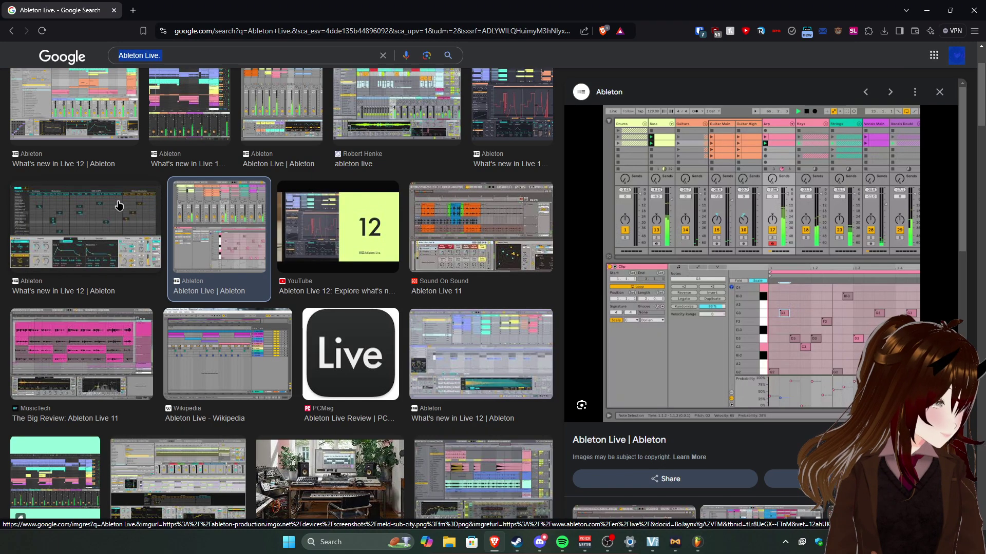
{"action": "left_click", "coordinate": [109, 220]}
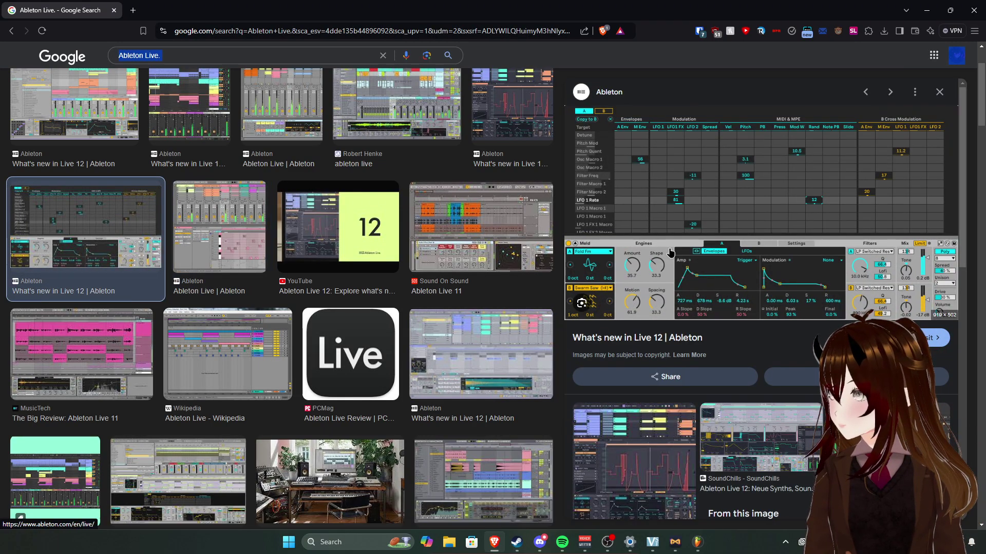
{"action": "left_click", "coordinate": [609, 247]}
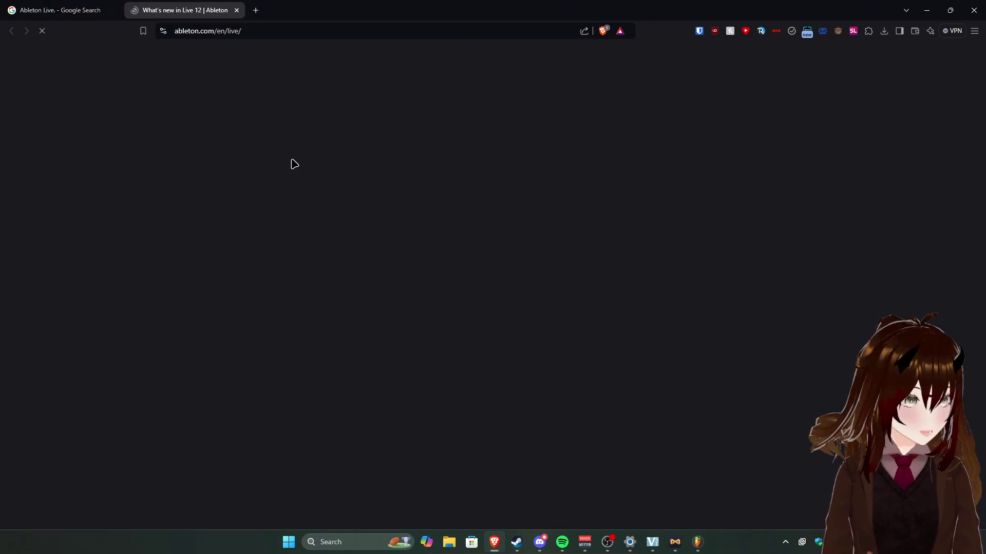
Look through the Live 12 feature sections on Ableton's page, including the new MIDI tools, and return to FL Studio.
{"action": "scroll", "coordinate": [330, 187], "scroll_direction": "down", "scroll_amount": 12}
{"action": "scroll", "coordinate": [332, 207], "scroll_direction": "down", "scroll_amount": 20}
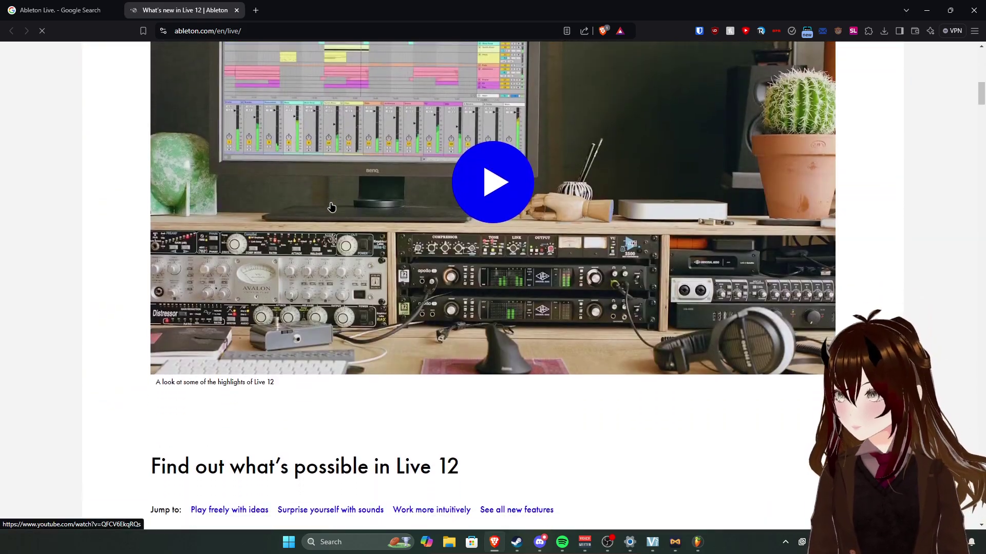
{"action": "scroll", "coordinate": [330, 215], "scroll_direction": "down", "scroll_amount": 15}
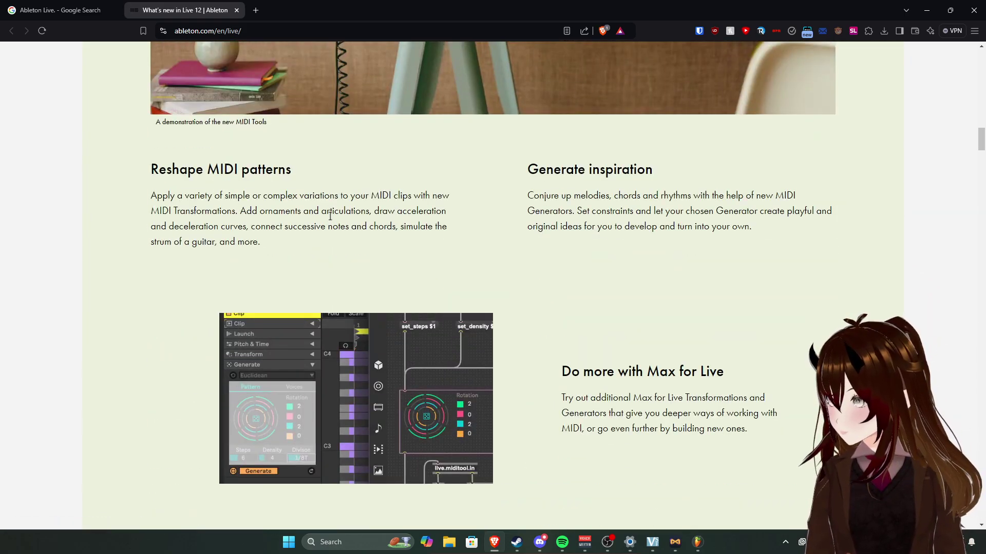
{"action": "scroll", "coordinate": [323, 224], "scroll_direction": "down", "scroll_amount": 8}
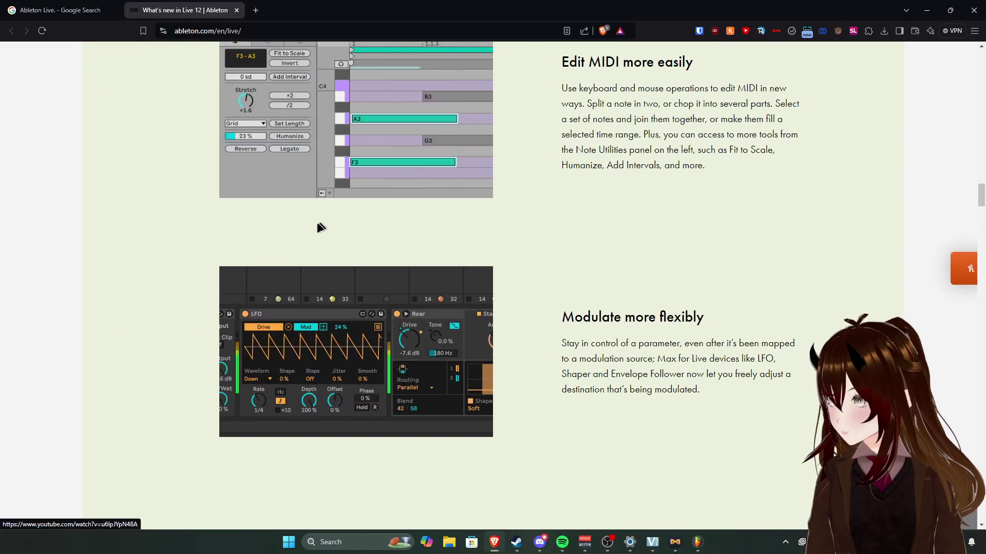
{"action": "key", "text": "alt+Tab"}
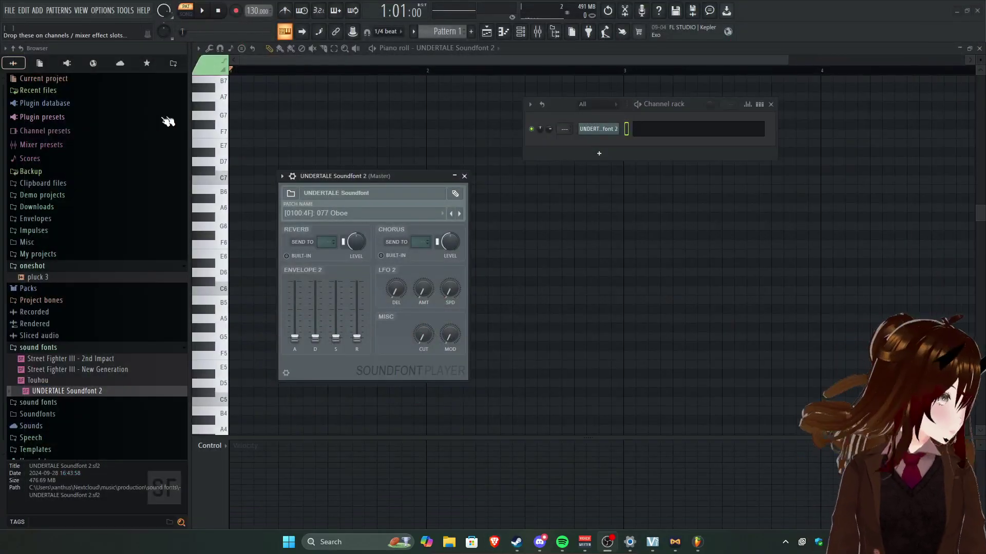
Move the UNDERTALE Soundfont 2 player beside the channel rack and load its 062 Flute patch.
{"action": "left_click_drag", "start_coordinate": [403, 176], "coordinate": [422, 118]}
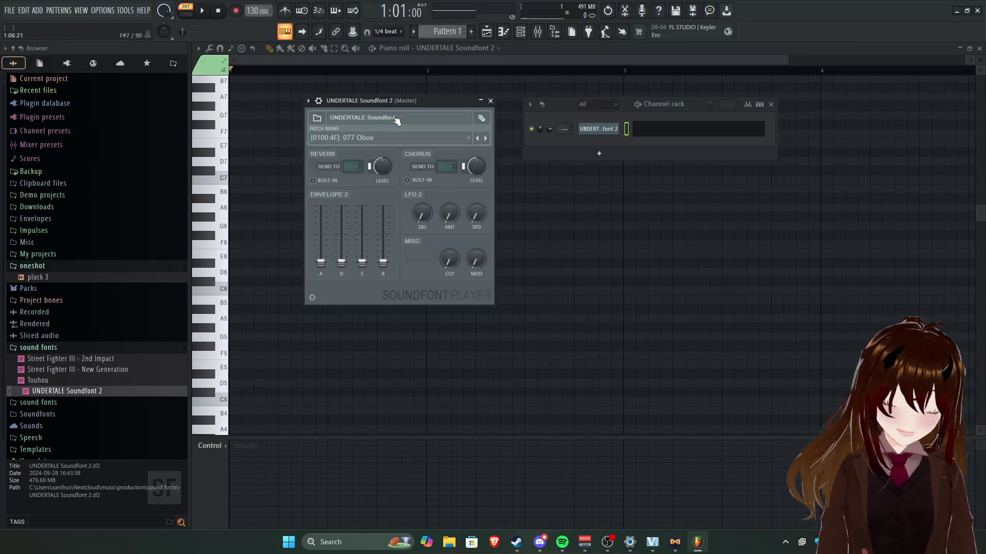
{"action": "left_click_drag", "start_coordinate": [395, 102], "coordinate": [402, 102]}
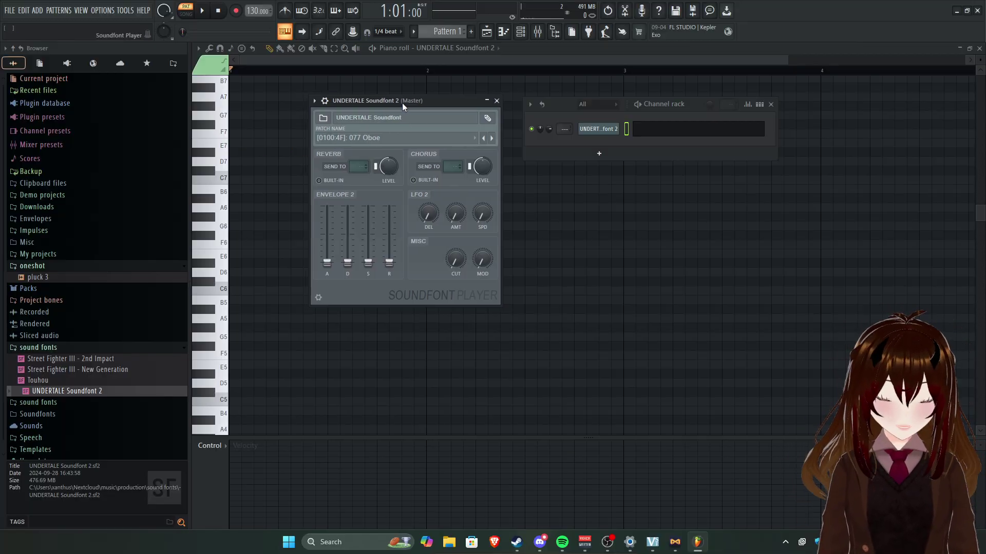
{"action": "left_click", "coordinate": [386, 137]}
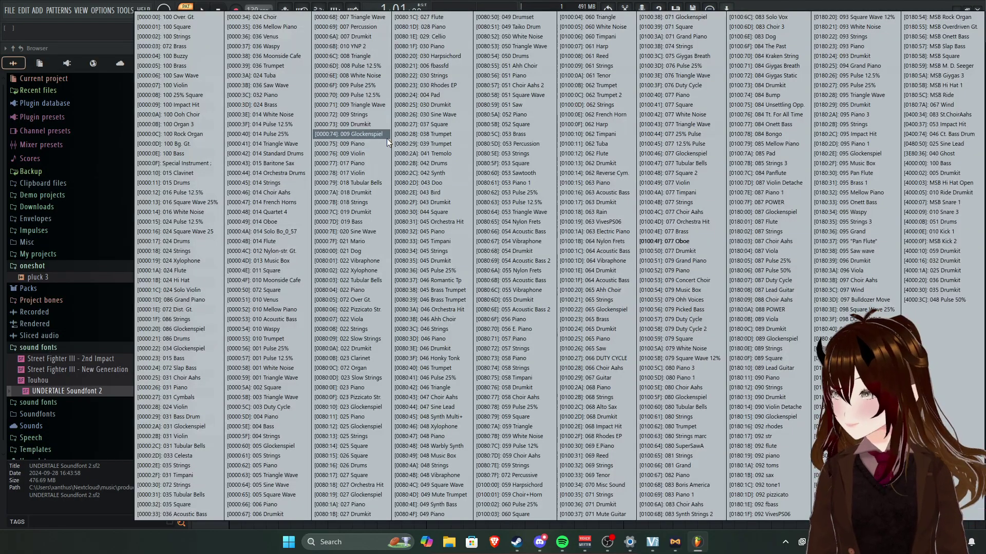
{"action": "left_click", "coordinate": [623, 155]}
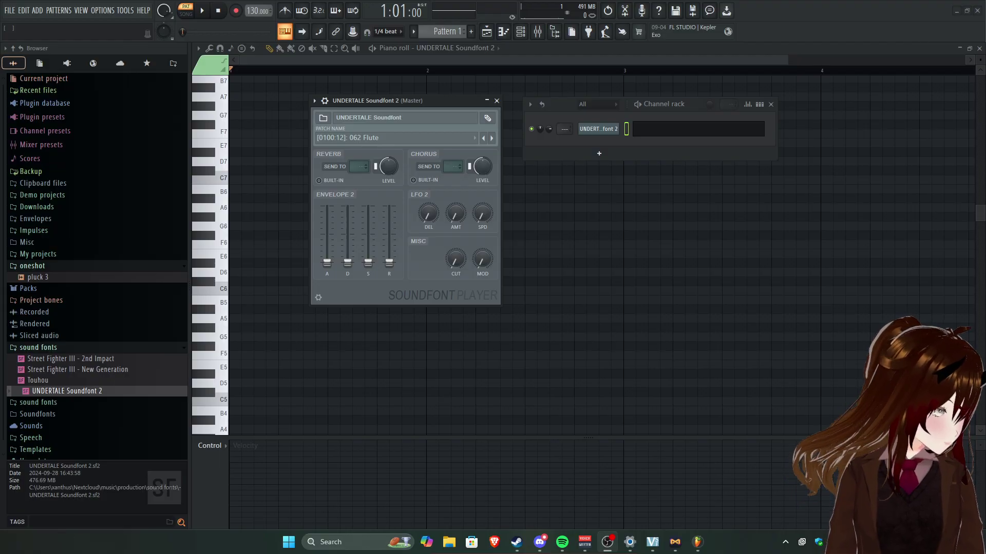
Audition the 013 Music Box patch and try out the soundfont player's LFO 2 amount, speed and delay.
{"action": "mouse_move", "coordinate": [412, 107]}
{"action": "left_mouse_down"}
{"action": "mouse_move", "coordinate": [422, 73]}
{"action": "mouse_move", "coordinate": [409, 94]}
{"action": "left_mouse_up"}
{"action": "left_click", "coordinate": [411, 129]}
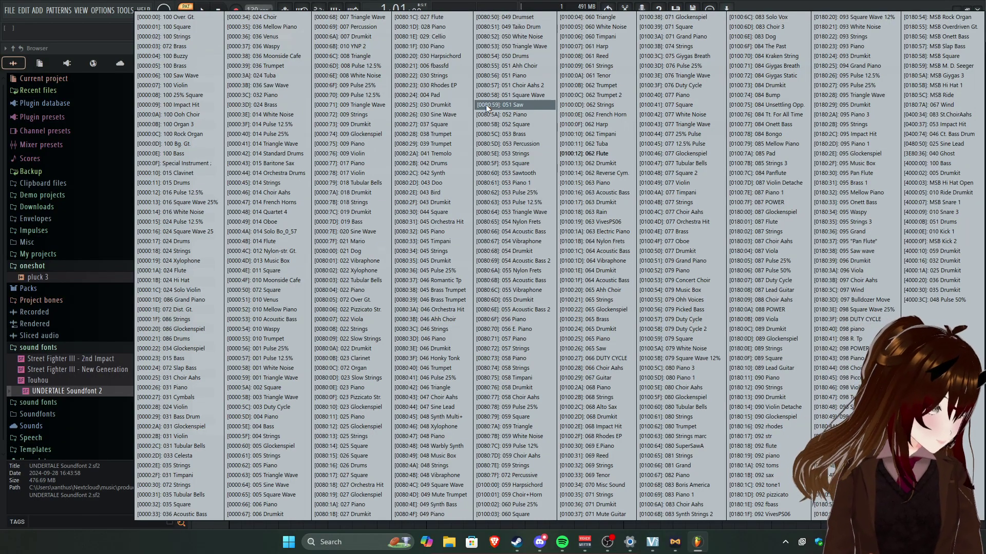
{"action": "left_click", "coordinate": [282, 263]}
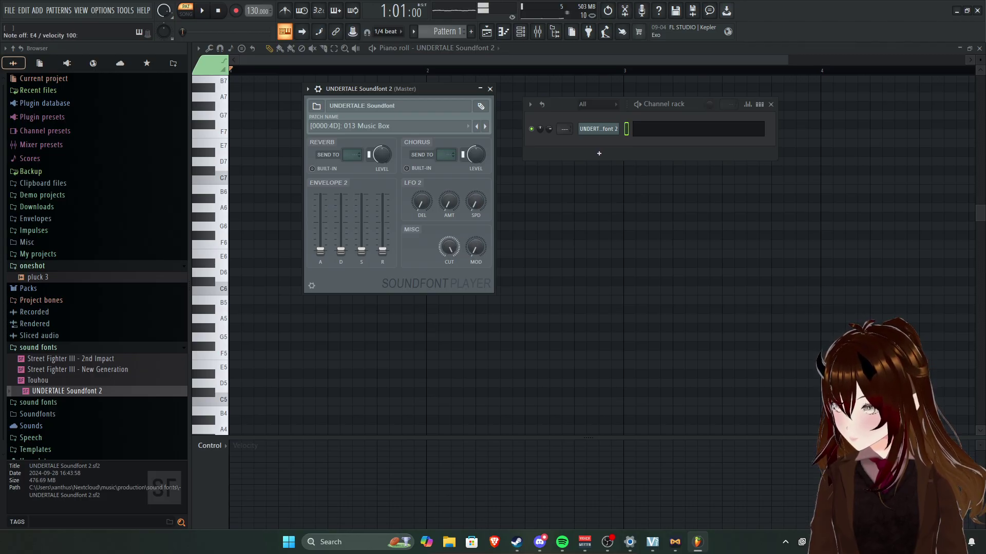
{"action": "left_click_drag", "start_coordinate": [448, 201], "coordinate": [448, 219]}
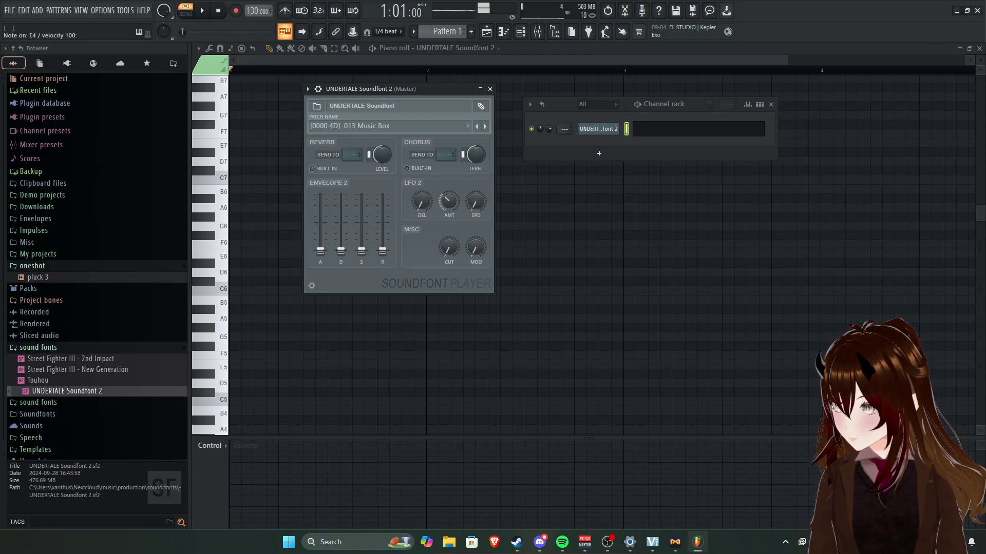
{"action": "left_click_drag", "start_coordinate": [477, 212], "coordinate": [477, 201]}
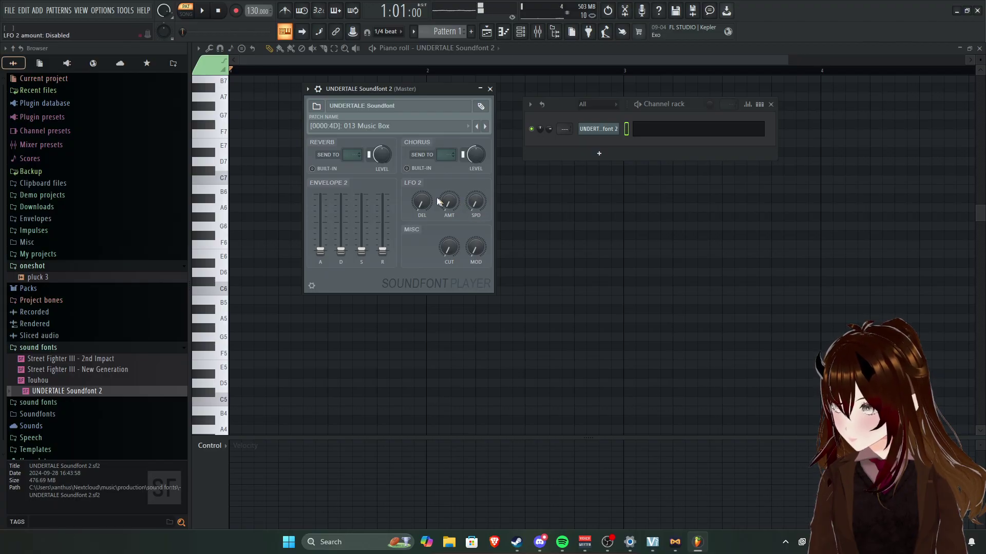
{"action": "left_click_drag", "start_coordinate": [421, 201], "coordinate": [422, 210]}
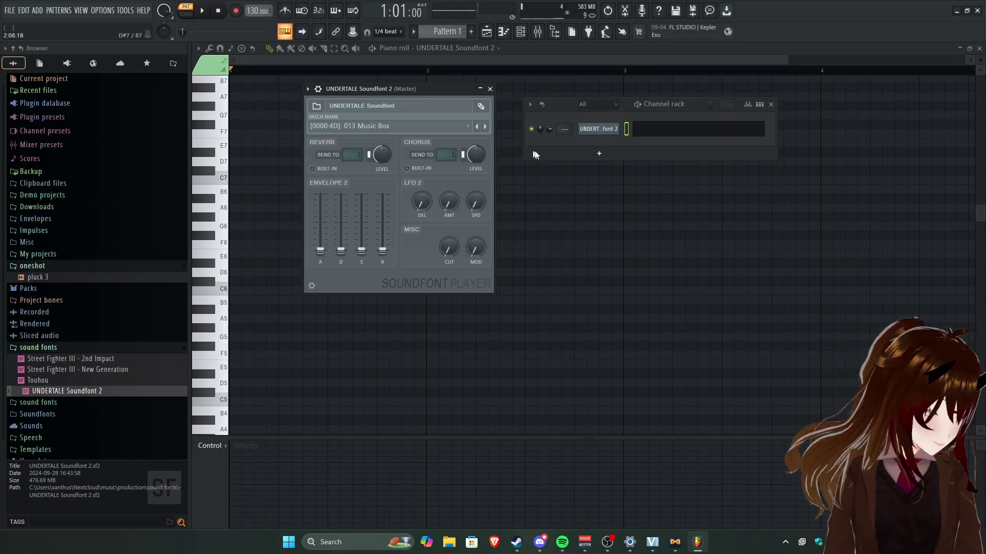
Audition the 095 Music Box, 024 Drums and 024 Strings patches of the UNDERTALE soundfont.
{"action": "left_click", "coordinate": [351, 131]}
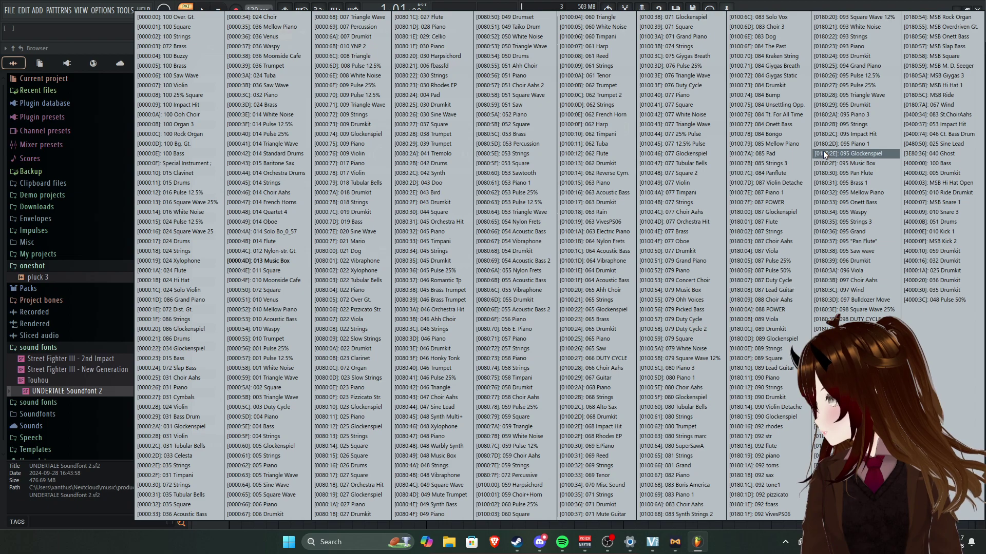
{"action": "left_click", "coordinate": [842, 164]}
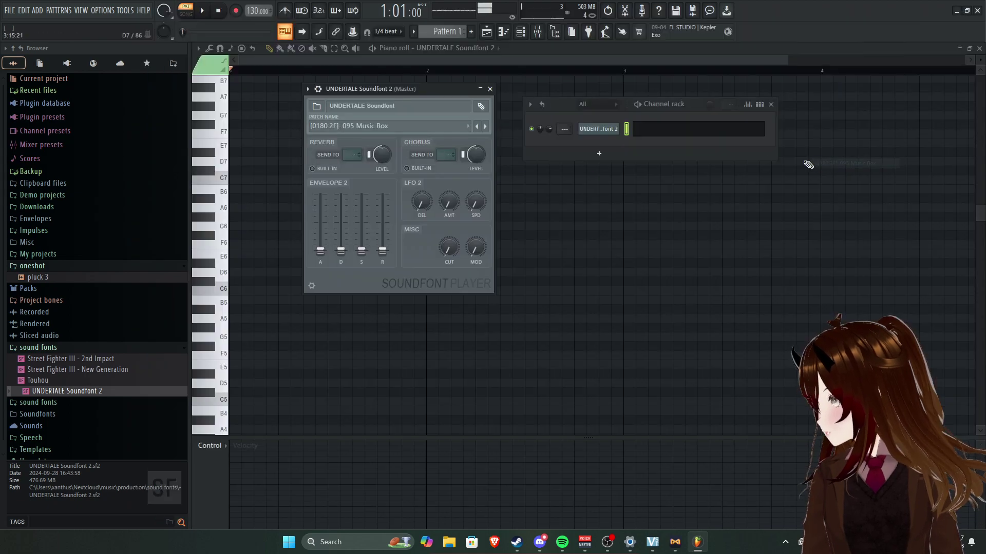
{"action": "left_click", "coordinate": [439, 124]}
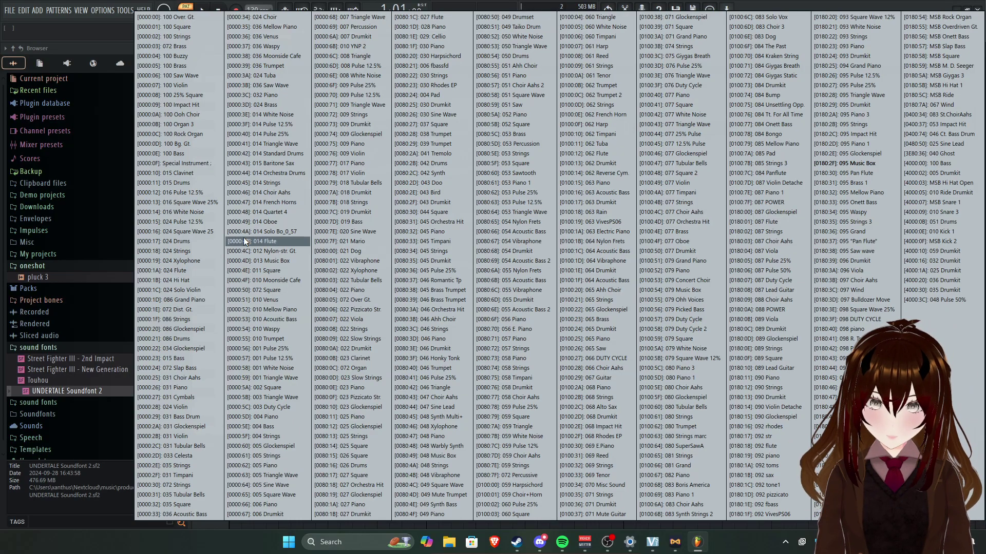
{"action": "left_click", "coordinate": [207, 242]}
{"action": "left_click", "coordinate": [355, 123]}
{"action": "left_click", "coordinate": [192, 252]}
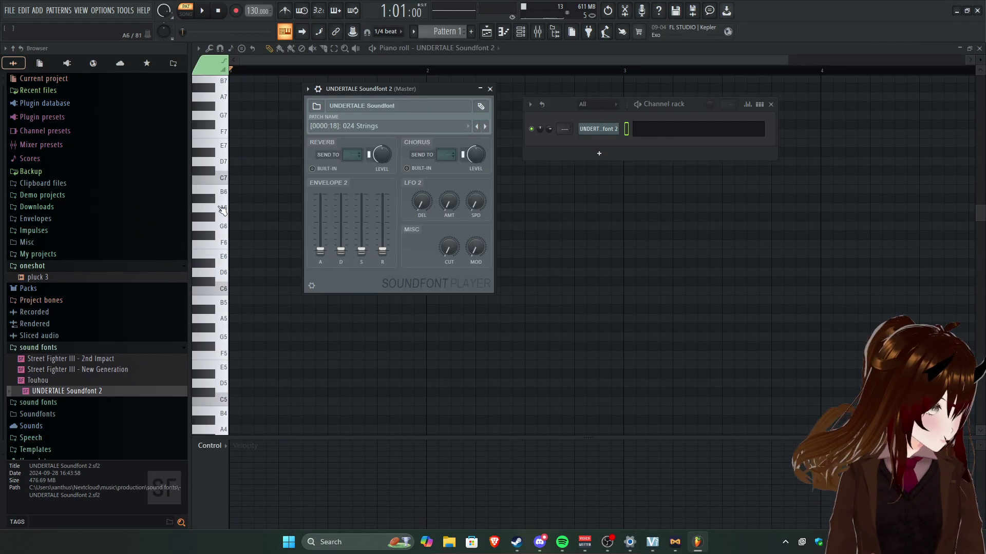
Audition the 014 French Horns, 052 Piano and 053 Piano 1 patches of the UNDERTALE soundfont.
{"action": "left_click", "coordinate": [384, 123]}
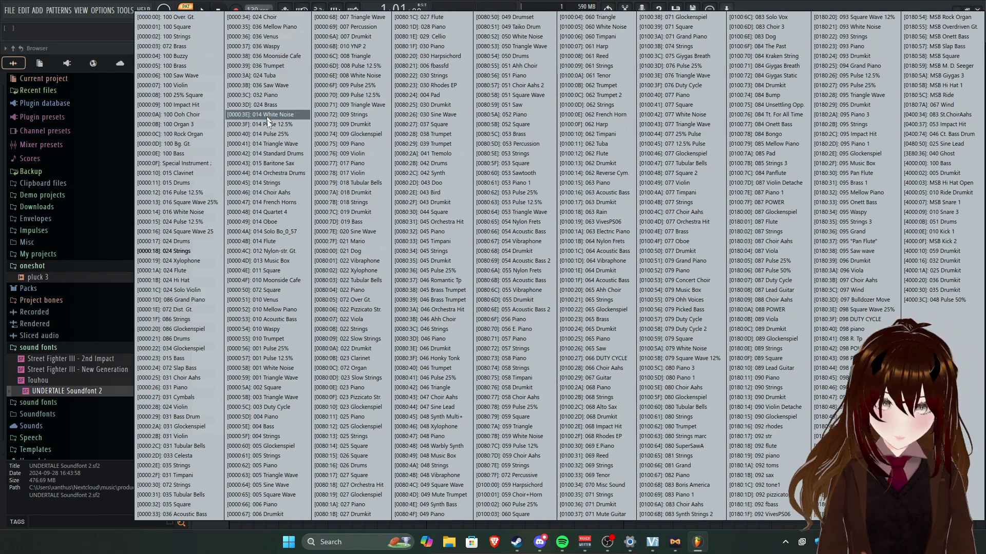
{"action": "left_click", "coordinate": [244, 206]}
{"action": "left_click", "coordinate": [409, 126]}
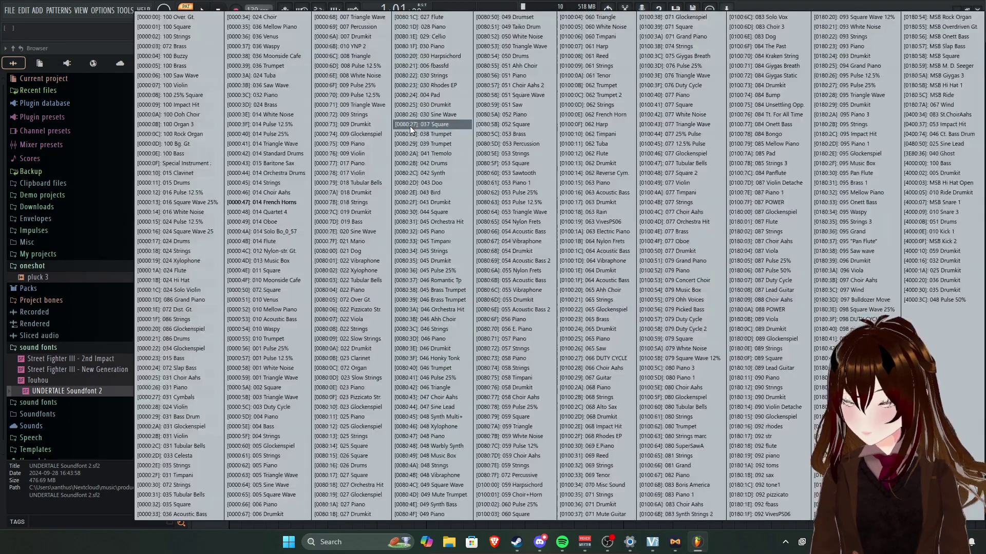
{"action": "left_click", "coordinate": [513, 125]}
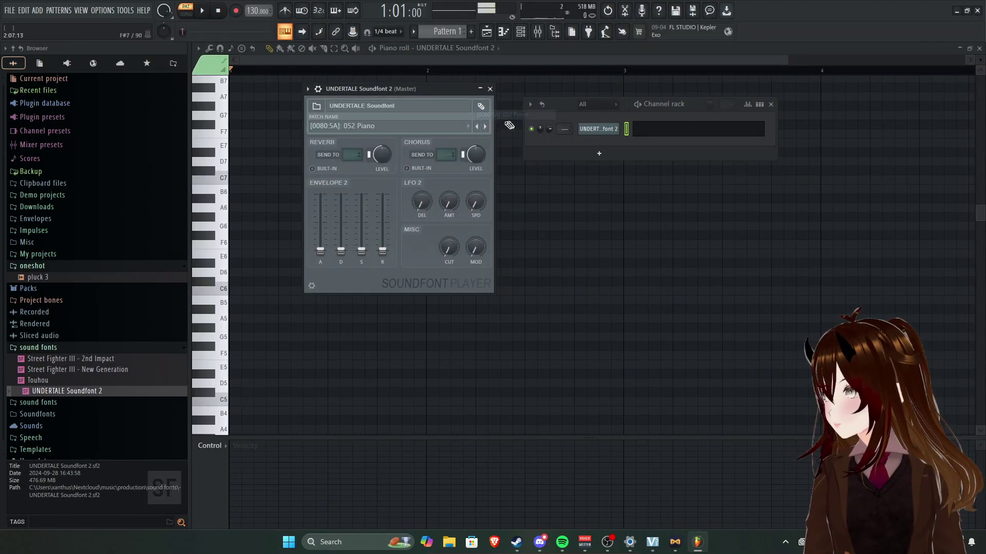
{"action": "left_click", "coordinate": [416, 122]}
{"action": "left_click", "coordinate": [503, 187]}
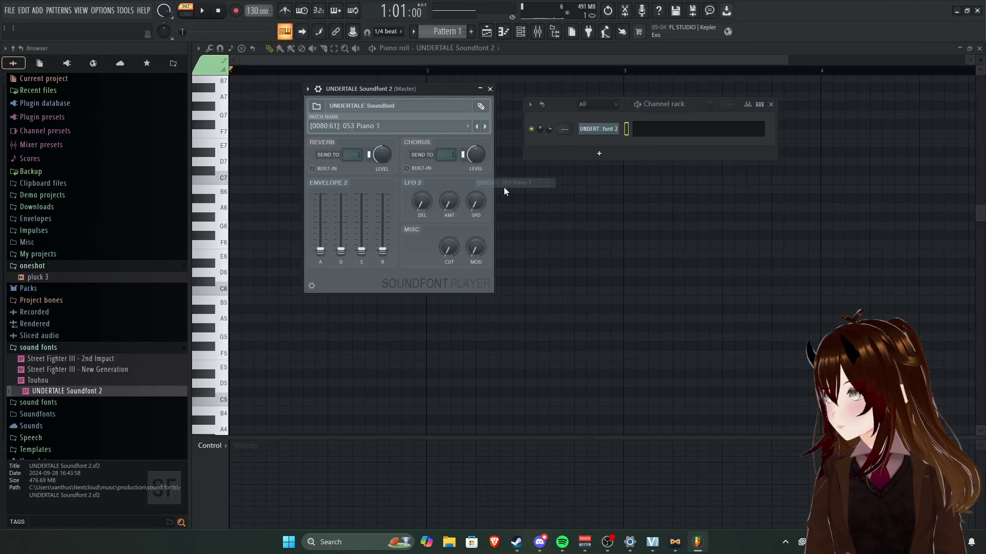
Audition the 062 Flute, 023 Clarinet and 005 Piano patches of the UNDERTALE soundfont.
{"action": "left_click", "coordinate": [398, 127]}
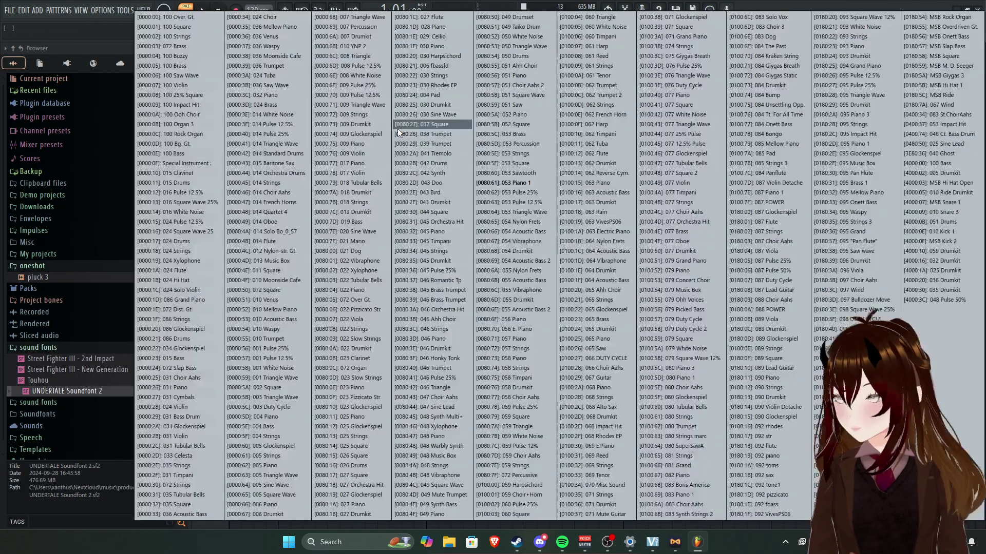
{"action": "left_click", "coordinate": [616, 156]}
{"action": "left_click", "coordinate": [431, 127]}
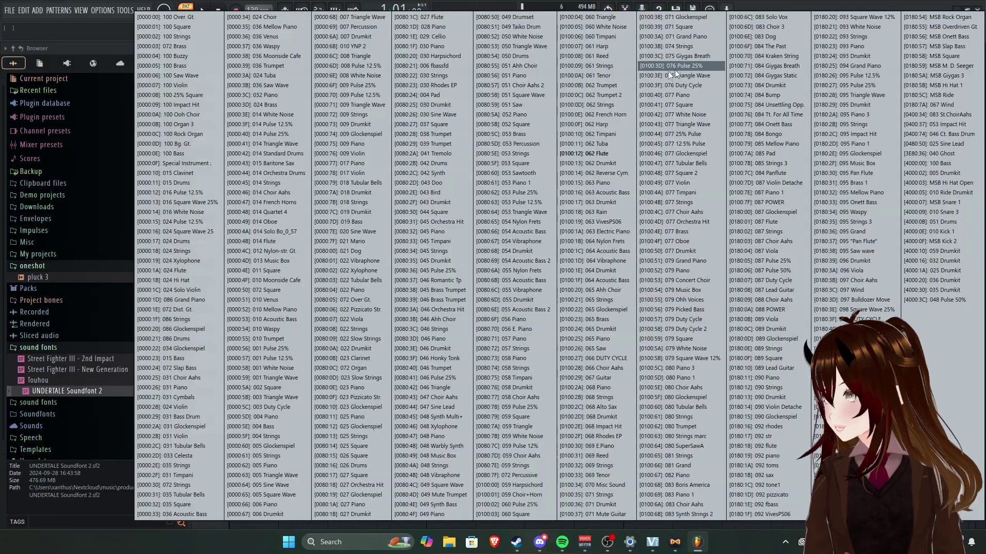
{"action": "left_click", "coordinate": [358, 357]}
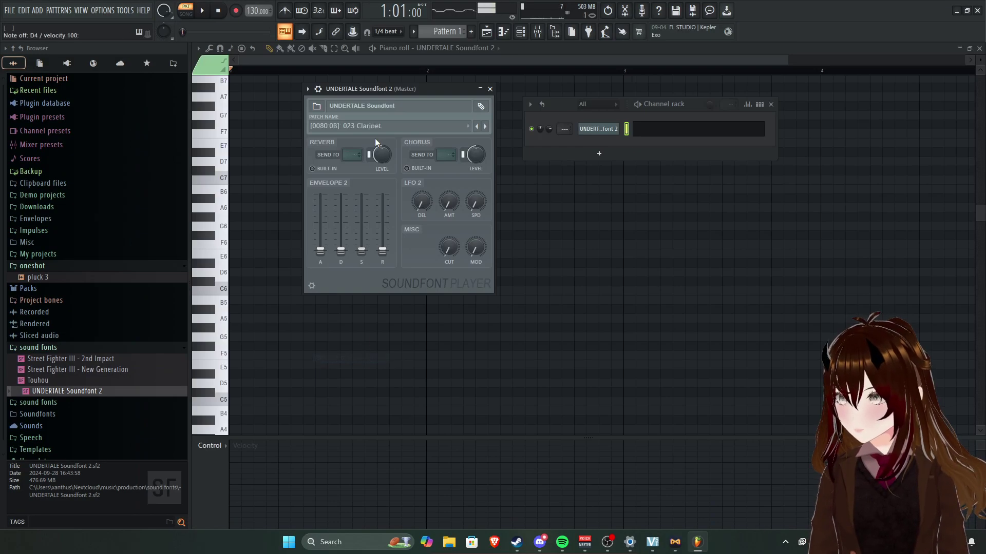
{"action": "left_click", "coordinate": [375, 139]}
{"action": "left_click", "coordinate": [287, 465]}
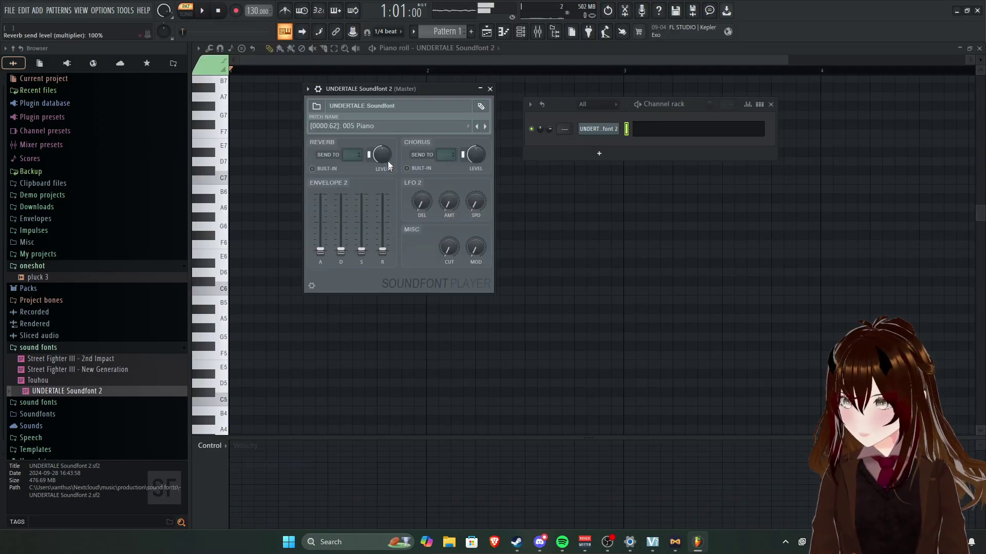
Load the 010 Moonside Cafe patch and play A#4 and G#4 to hear it.
{"action": "left_click", "coordinate": [371, 128]}
{"action": "left_click", "coordinate": [277, 281]}
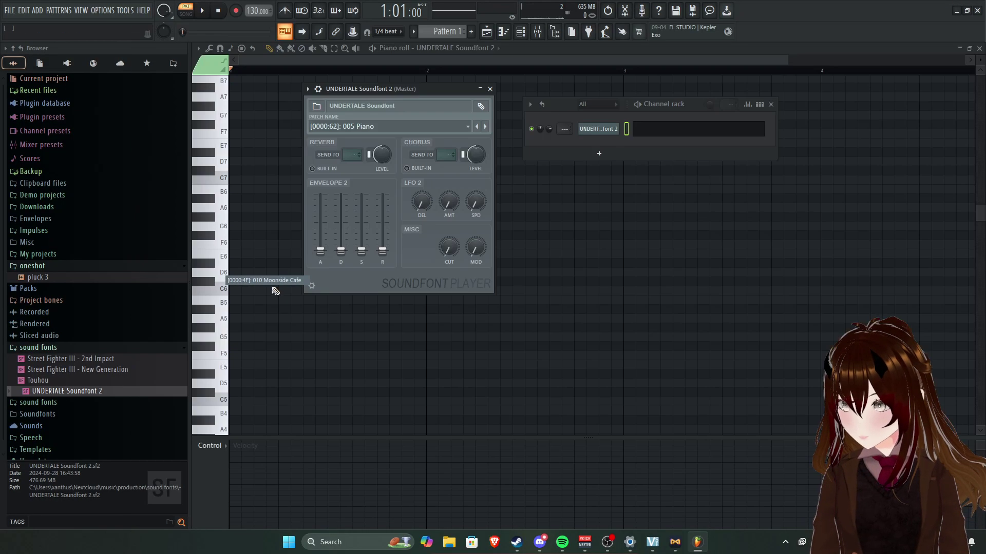
{"action": "key", "text": "j"}
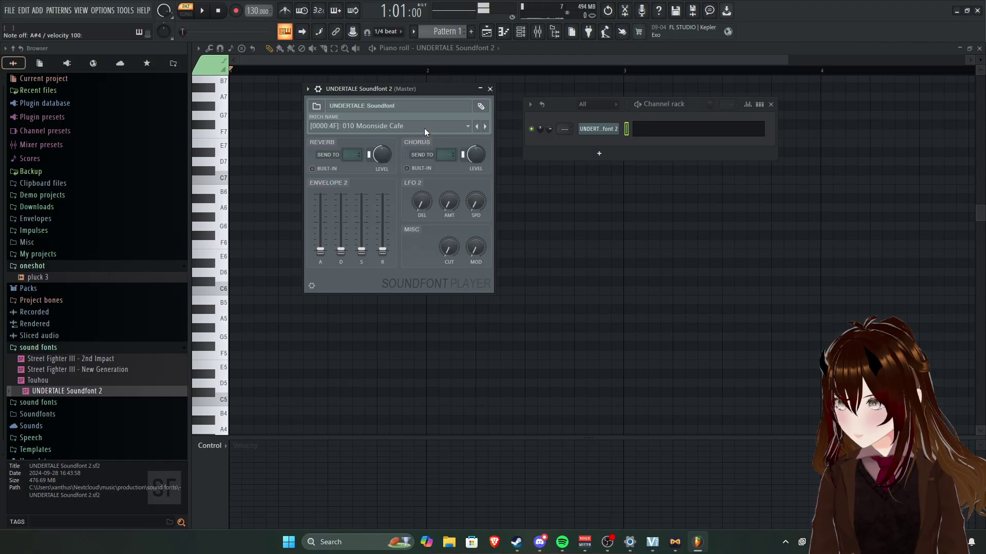
{"action": "key", "text": "j"}
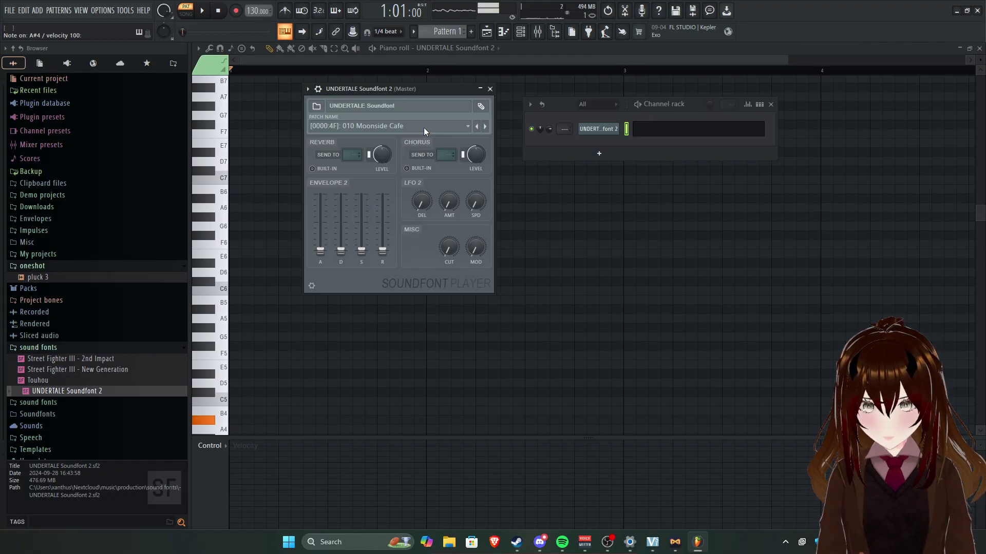
{"action": "key", "text": "h"}
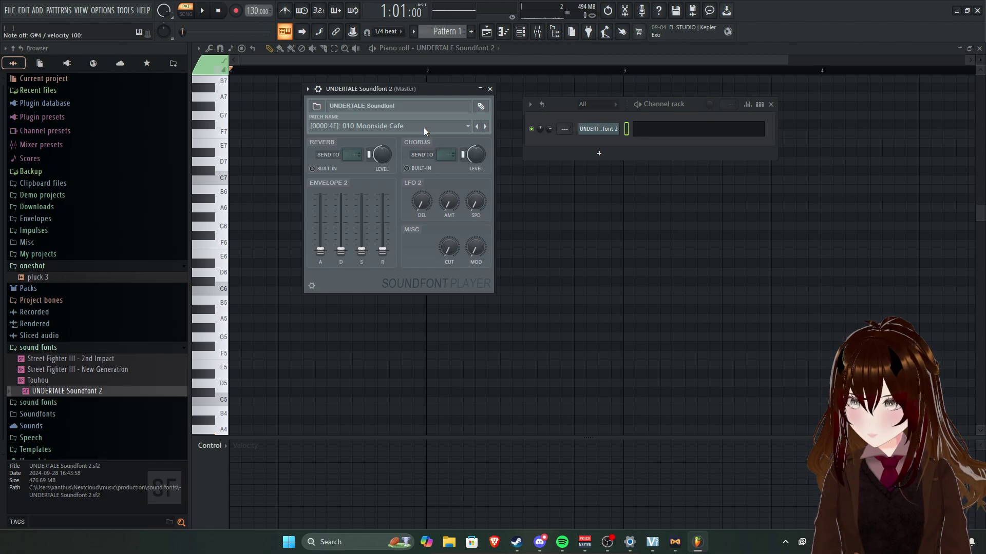
Audition the 072 Square, 010 Mellow Piano and 001 Triangle Wave patches of the UNDERTALE soundfont.
{"action": "left_click", "coordinate": [424, 127]}
{"action": "left_click", "coordinate": [272, 290]}
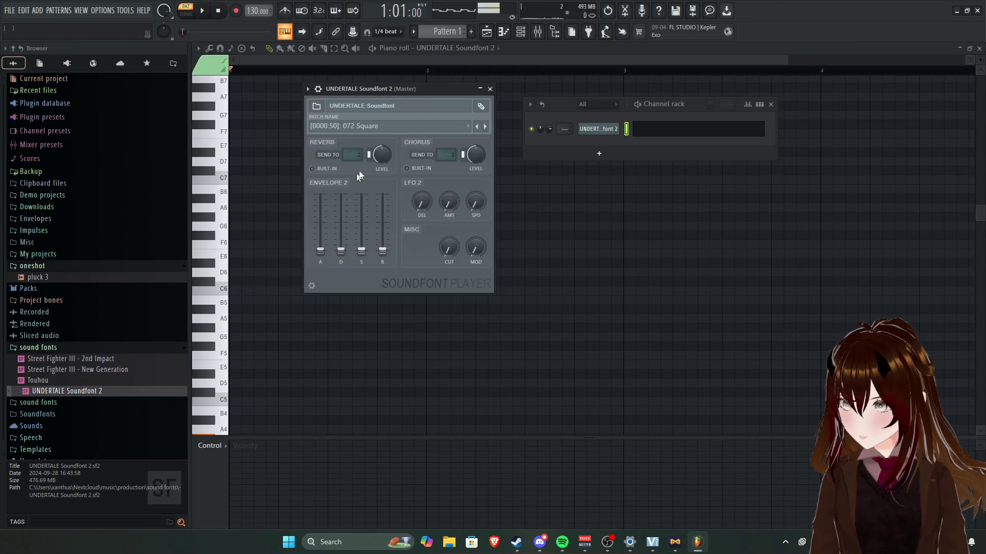
{"action": "left_click", "coordinate": [378, 129]}
{"action": "left_click", "coordinate": [269, 308]}
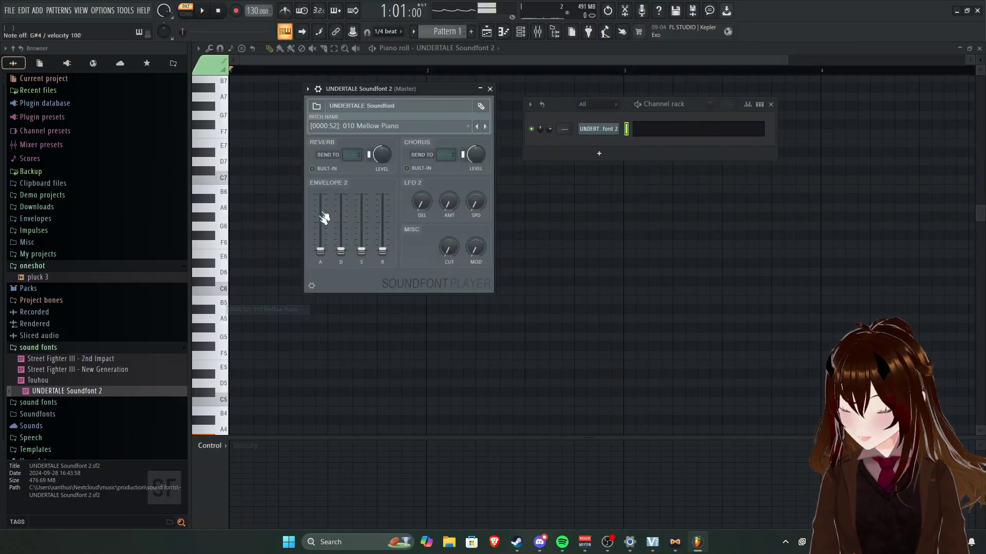
{"action": "left_click", "coordinate": [374, 129]}
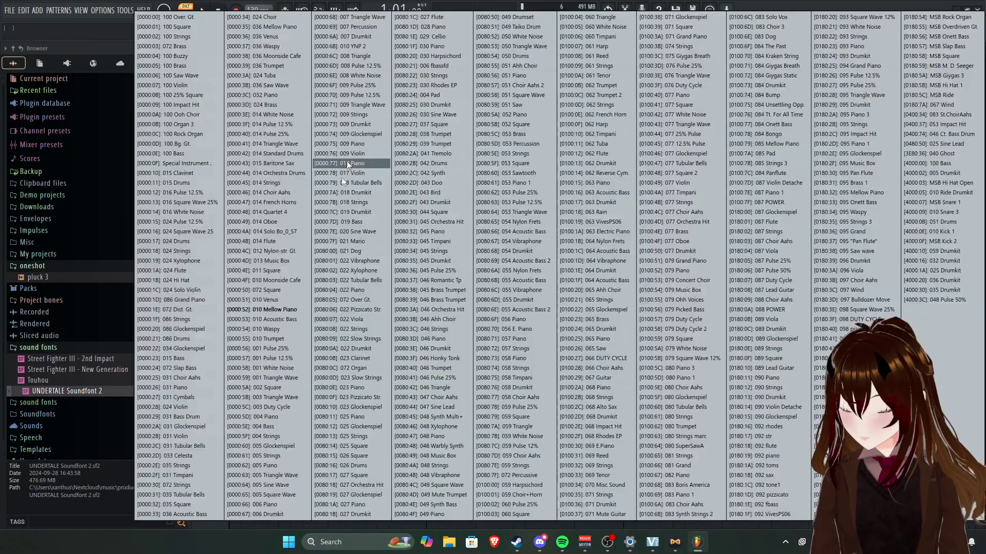
{"action": "left_click", "coordinate": [283, 383]}
Audition the 002 Square, 005 Strings and 100 Buzzy patches of the UNDERTALE soundfont.
{"action": "left_click", "coordinate": [386, 128]}
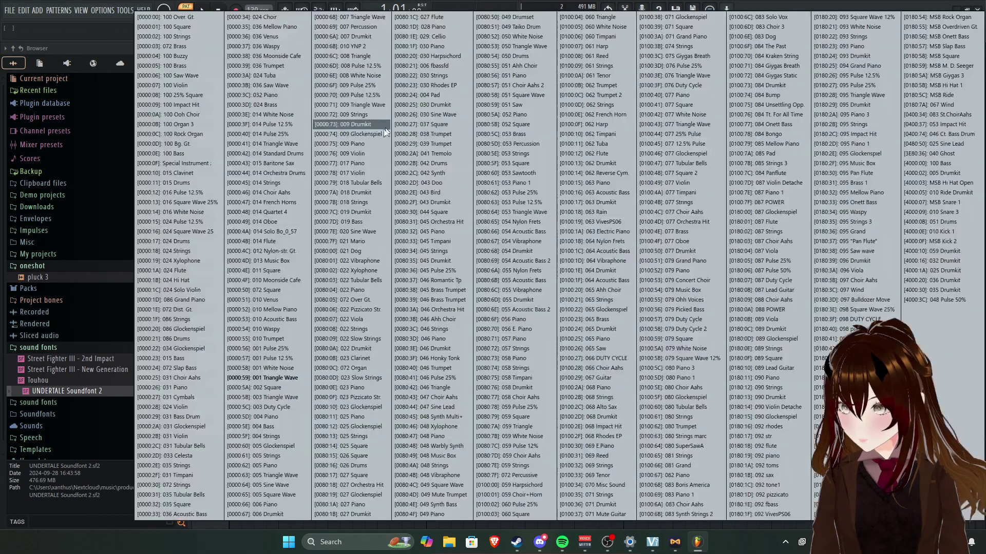
{"action": "left_click", "coordinate": [274, 387]}
{"action": "left_click", "coordinate": [377, 123]}
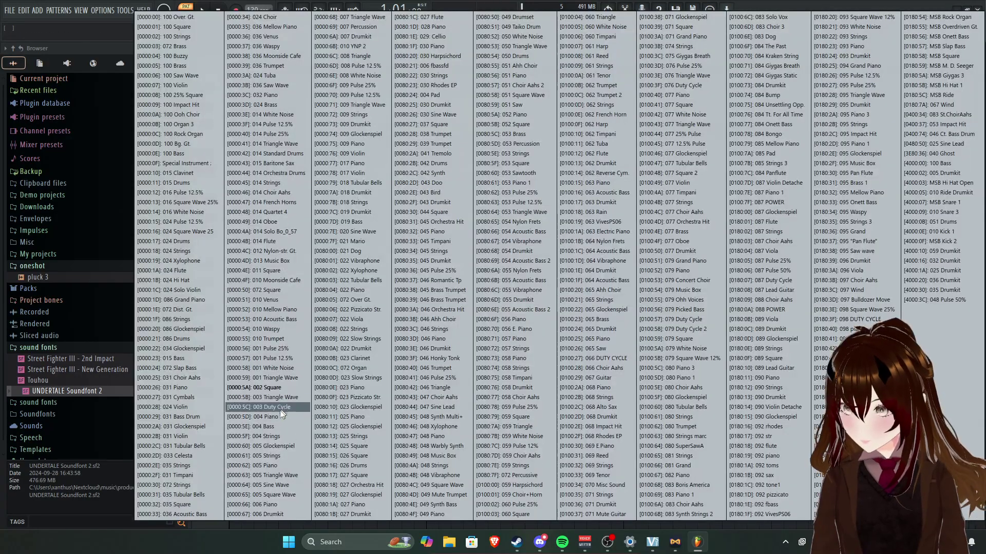
{"action": "left_click", "coordinate": [263, 457]}
{"action": "left_click", "coordinate": [395, 128]}
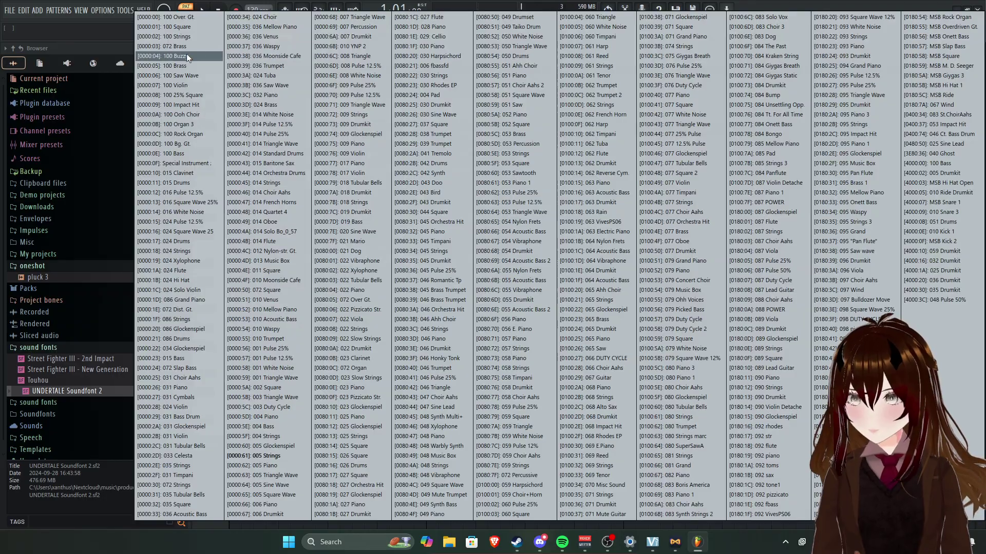
{"action": "left_click", "coordinate": [163, 57]}
Replace the UNDERTALE soundfont channel's instrument with FLEX and reposition its window.
{"action": "right_click", "coordinate": [595, 128]}
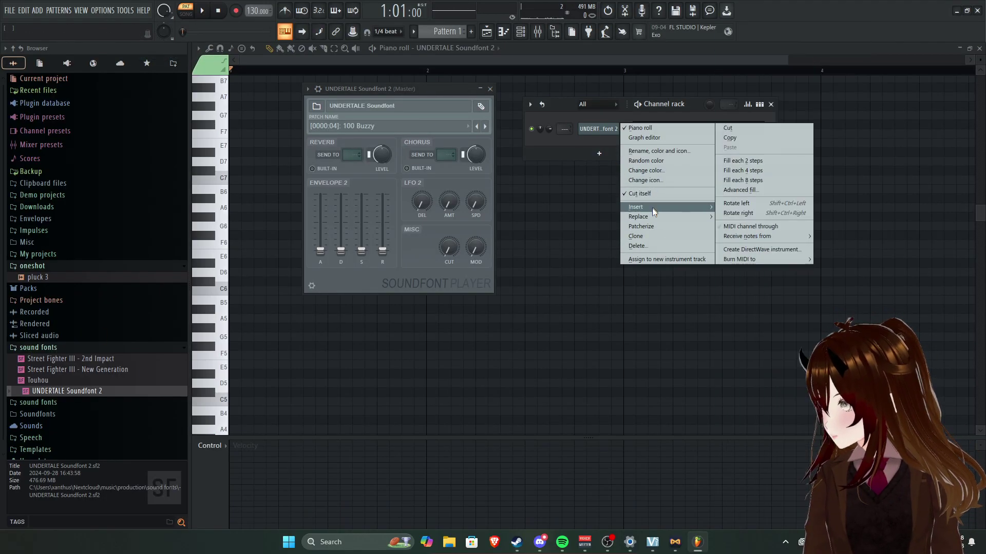
{"action": "mouse_move", "coordinate": [649, 218]}
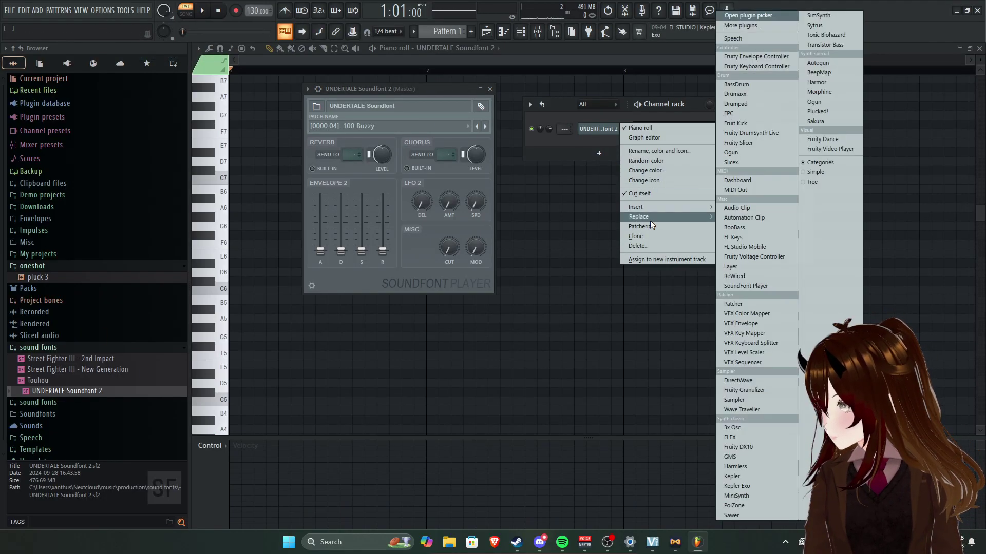
{"action": "left_click", "coordinate": [734, 439]}
{"action": "mouse_move", "coordinate": [402, 90]}
{"action": "left_mouse_down"}
{"action": "mouse_move", "coordinate": [282, 81]}
{"action": "mouse_move", "coordinate": [409, 82]}
{"action": "left_mouse_up"}
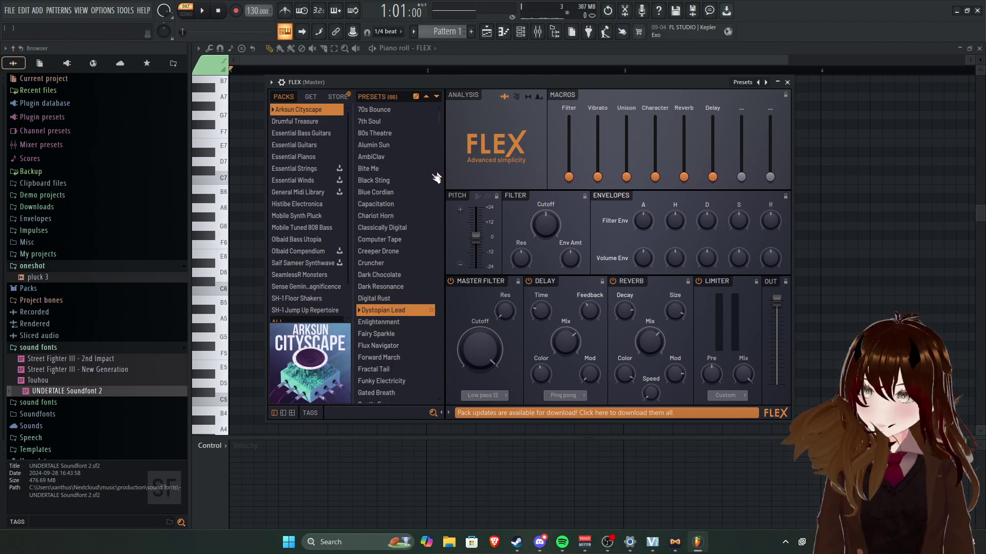
Audition Blue Cordian and Alumin Sun from Arksun Cityscape, plus A little bit of Horror, 8Bit Runner and Alien 10 from Histibe Electronica.
{"action": "left_click", "coordinate": [381, 192]}
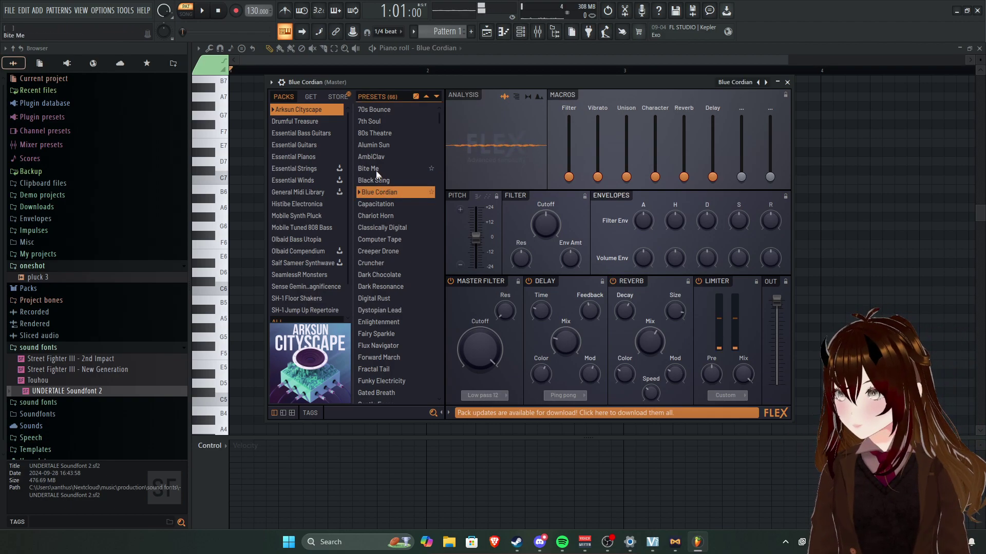
{"action": "left_click", "coordinate": [378, 145]}
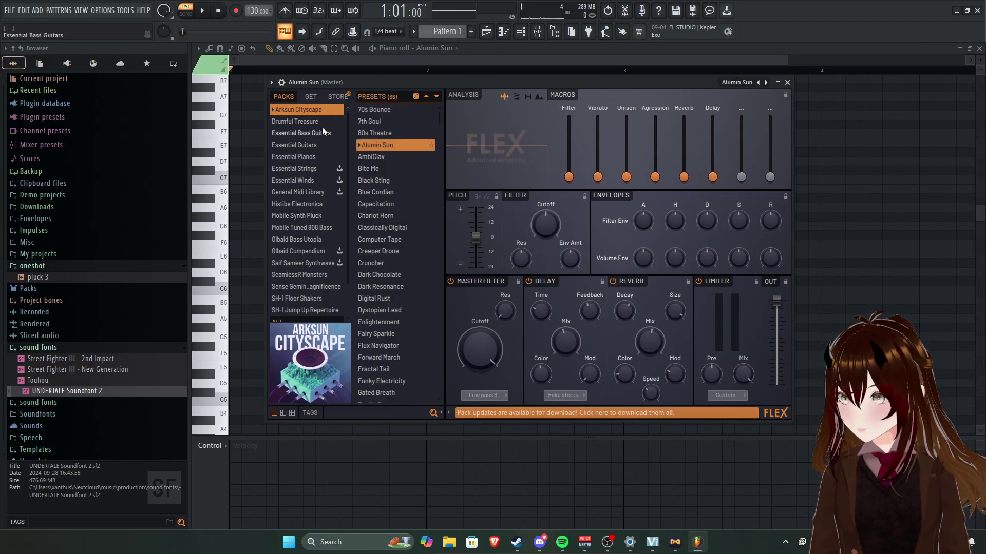
{"action": "left_click", "coordinate": [318, 205]}
{"action": "left_click", "coordinate": [399, 123]}
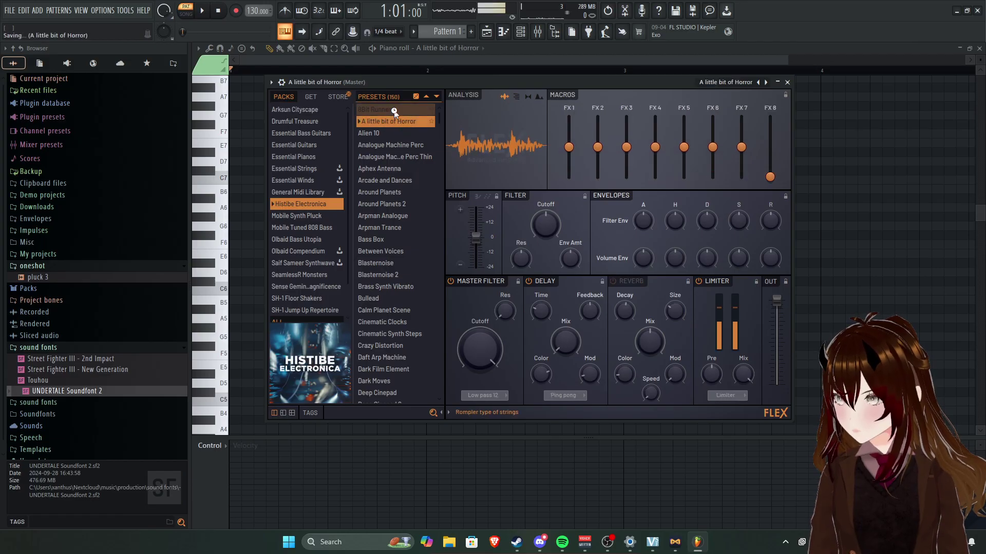
{"action": "left_click", "coordinate": [393, 110]}
{"action": "left_click", "coordinate": [390, 133]}
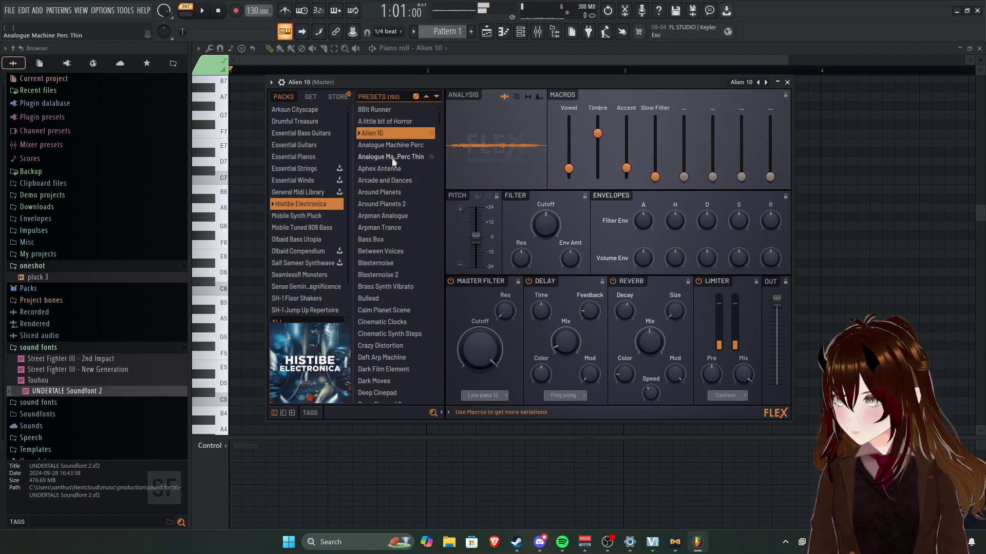
Audition the Synpluck Calculate and Synpluck Anger presets from the Mobile Synth Pluck pack.
{"action": "left_click", "coordinate": [316, 227]}
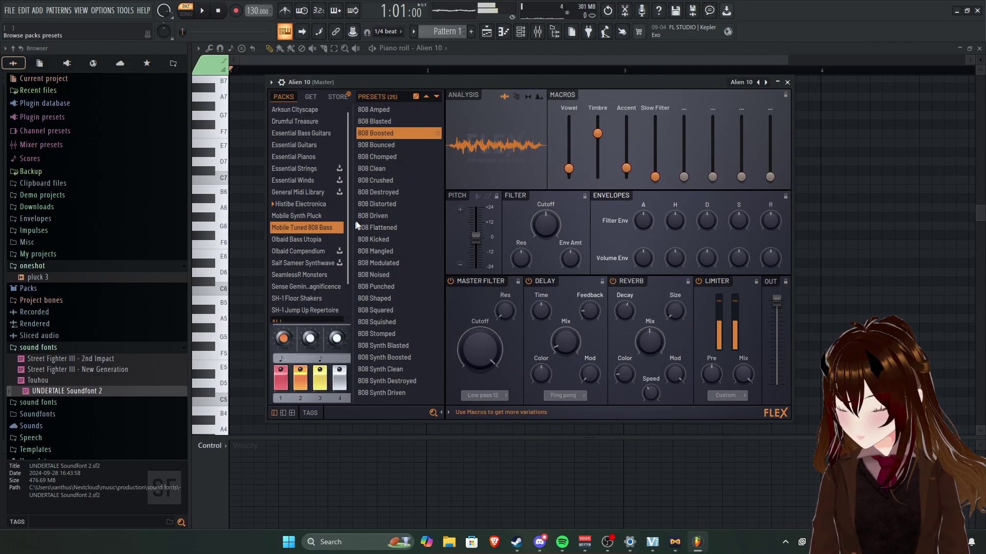
{"action": "left_click", "coordinate": [317, 216]}
{"action": "left_click", "coordinate": [393, 171]}
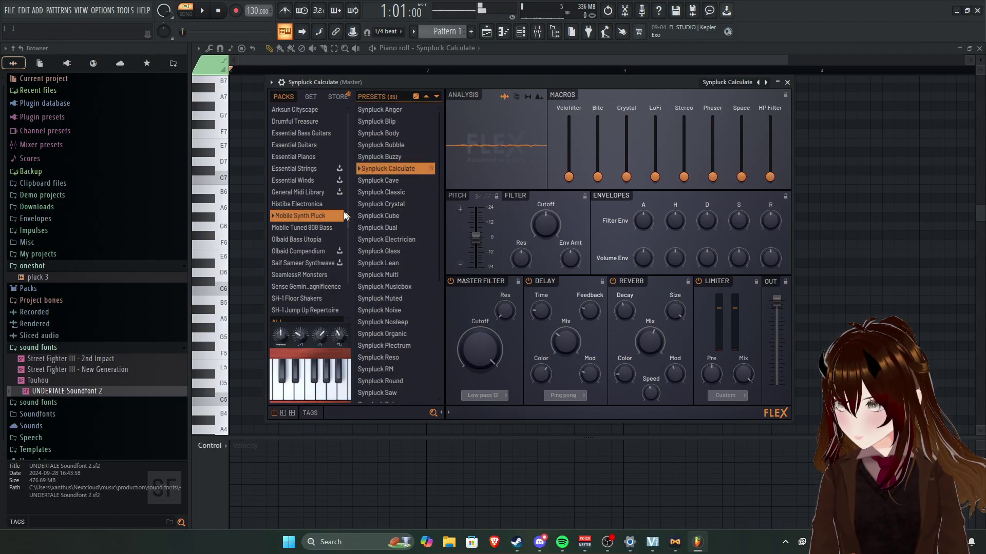
{"action": "left_click", "coordinate": [382, 110]}
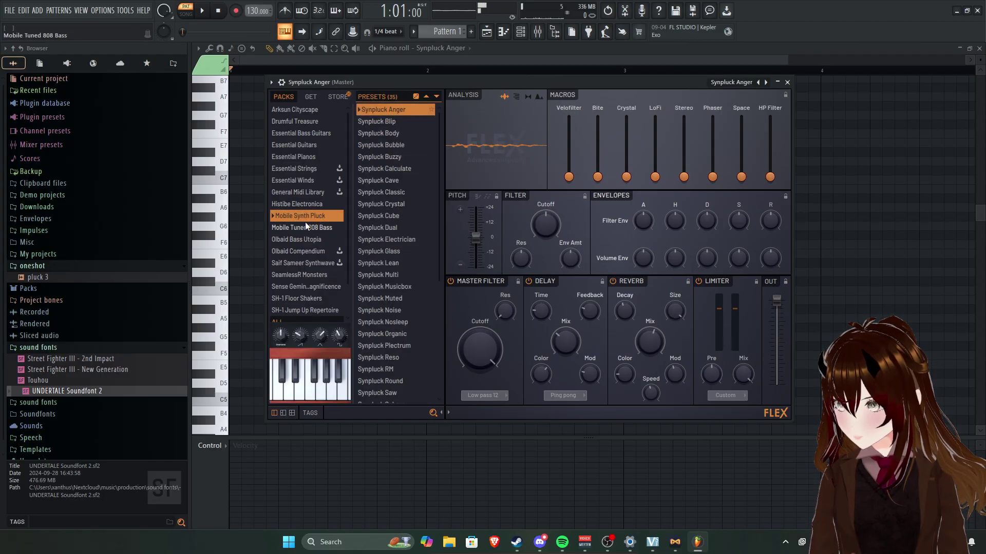
Audition 808 Clean, 808 Boosted, 808 Shaped, 808 Synth Blasted, 808 Synth Driven and 808 Mangled from the Mobile Tuned 808 Bass pack.
{"action": "left_click", "coordinate": [305, 227]}
{"action": "left_click", "coordinate": [392, 168]}
{"action": "left_click", "coordinate": [386, 132]}
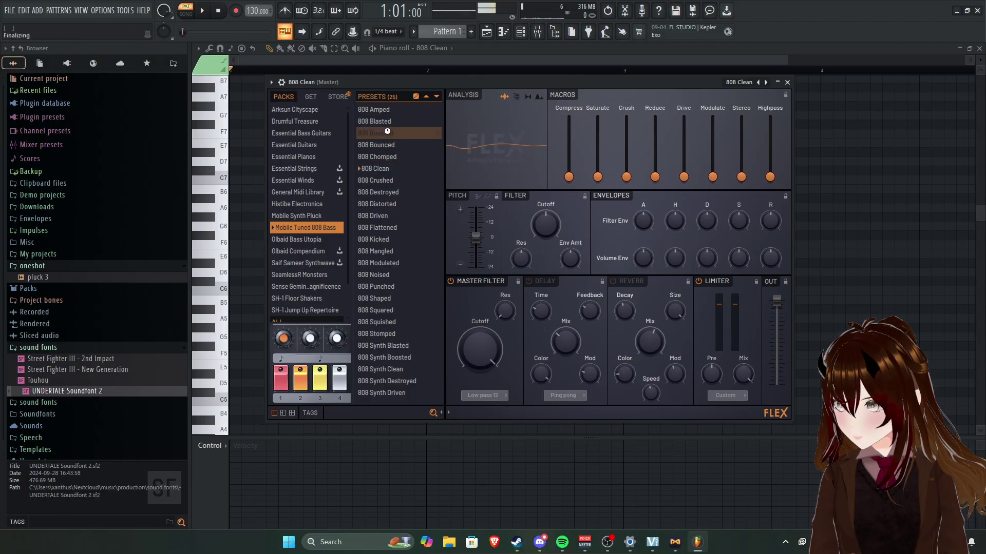
{"action": "left_click", "coordinate": [384, 299]}
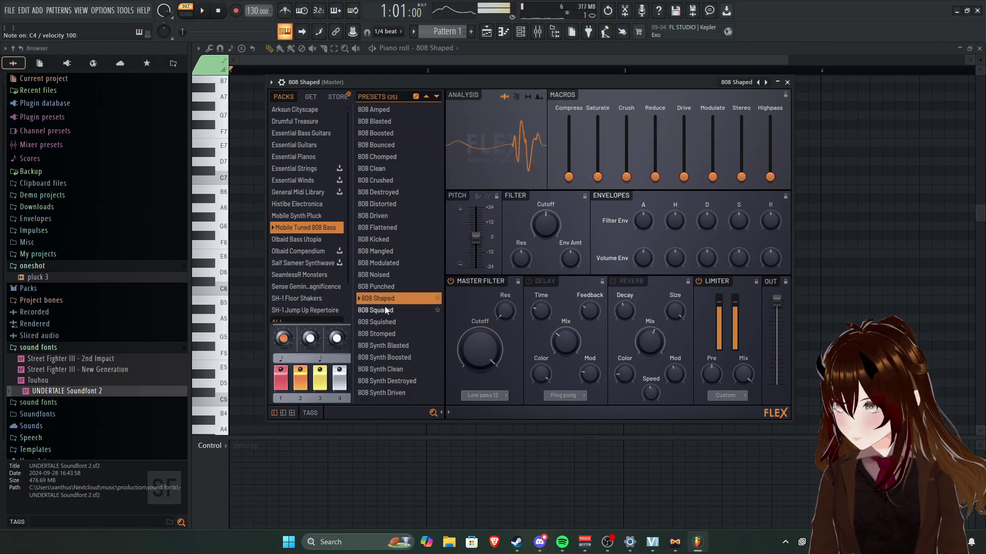
{"action": "left_click", "coordinate": [396, 347]}
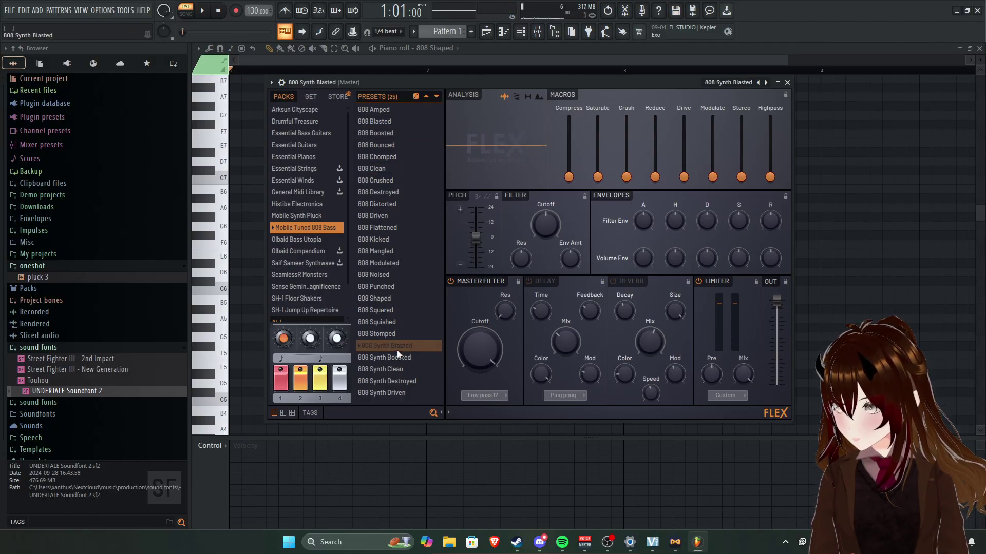
{"action": "left_click", "coordinate": [398, 392]}
{"action": "left_click", "coordinate": [390, 251]}
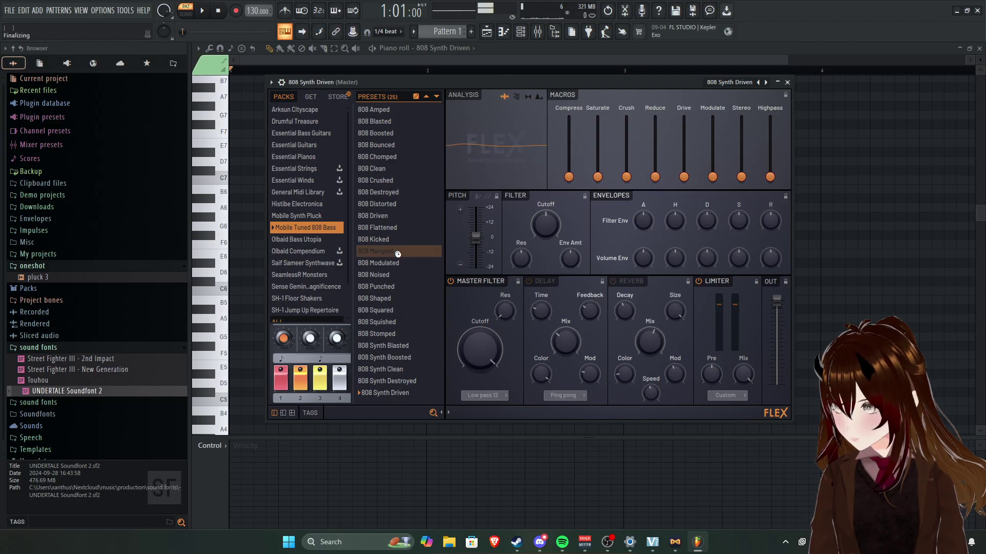
Audition Brazilian Flow from the Olbaid Bass Utopia pack, and Cyborg Mantis and Eatrap from SeamlessR Monsters.
{"action": "left_click", "coordinate": [310, 238]}
{"action": "left_click", "coordinate": [407, 181]}
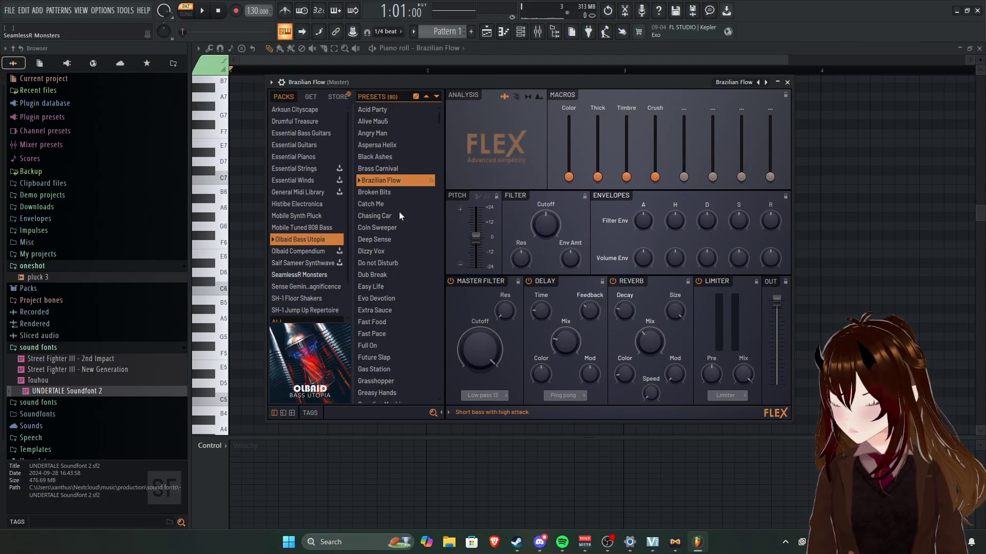
{"action": "left_click", "coordinate": [303, 275]}
{"action": "left_click", "coordinate": [382, 227]}
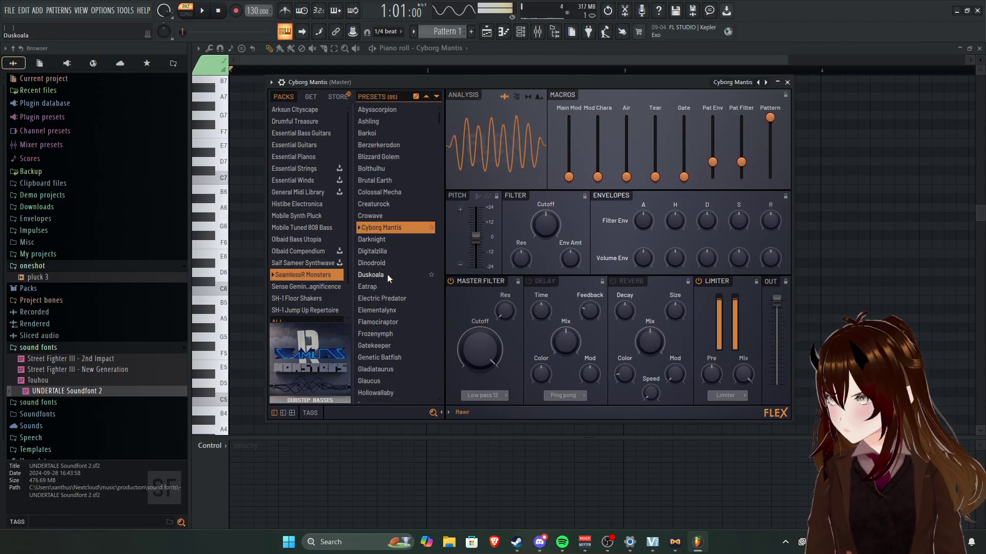
{"action": "left_click", "coordinate": [384, 288]}
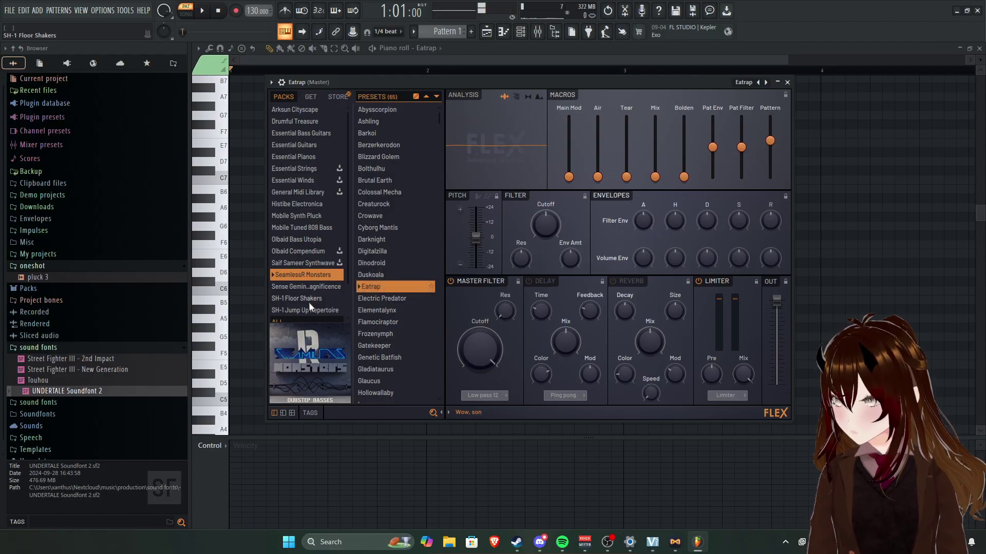
Audition the Dark and Blown Cone presets from the SH-1 Floor Shakers pack.
{"action": "left_click", "coordinate": [308, 298]}
{"action": "left_click", "coordinate": [384, 323]}
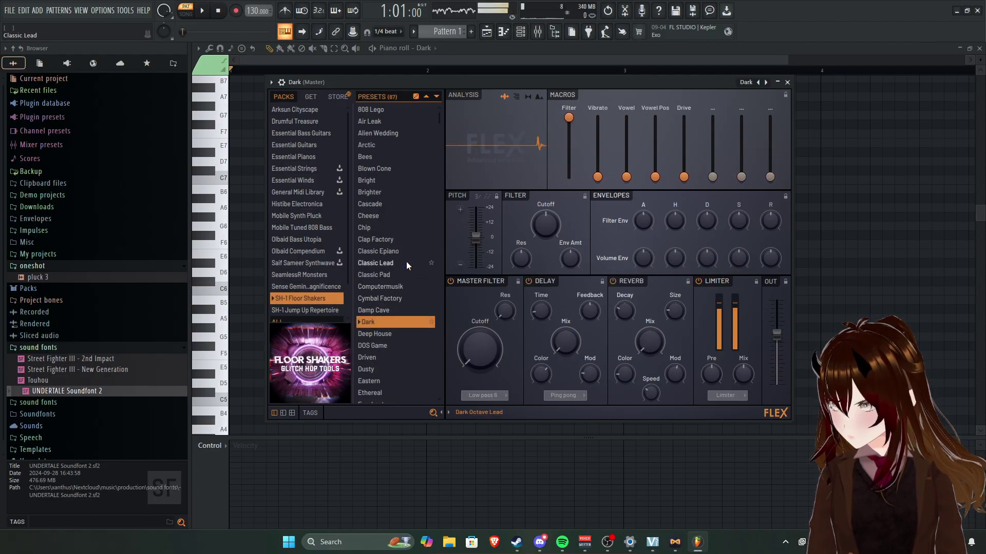
{"action": "left_click", "coordinate": [398, 168]}
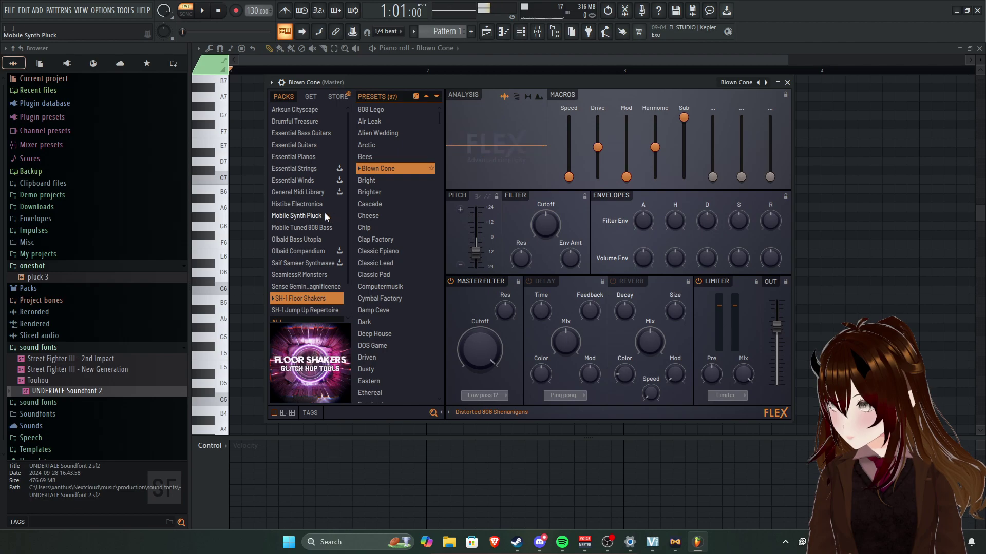
Audition Adrenaline, Bellissimo, Bossa, Brasserie, Buster PWM and C Squared from the SH-1 Jump Up Repertoire pack.
{"action": "scroll", "coordinate": [324, 214], "scroll_direction": "down", "scroll_amount": 2}
{"action": "left_click", "coordinate": [308, 281]}
{"action": "left_click", "coordinate": [411, 145]}
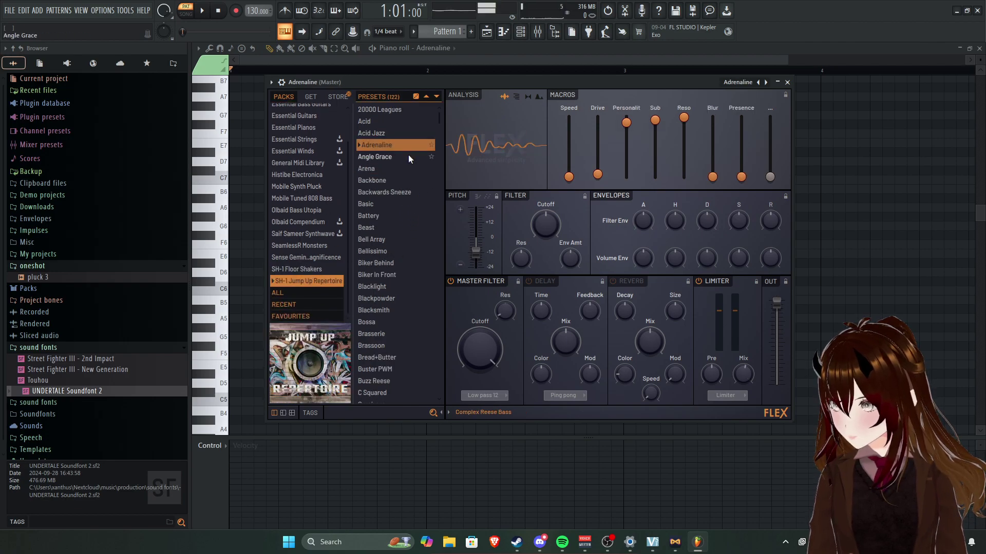
{"action": "left_click", "coordinate": [403, 251]}
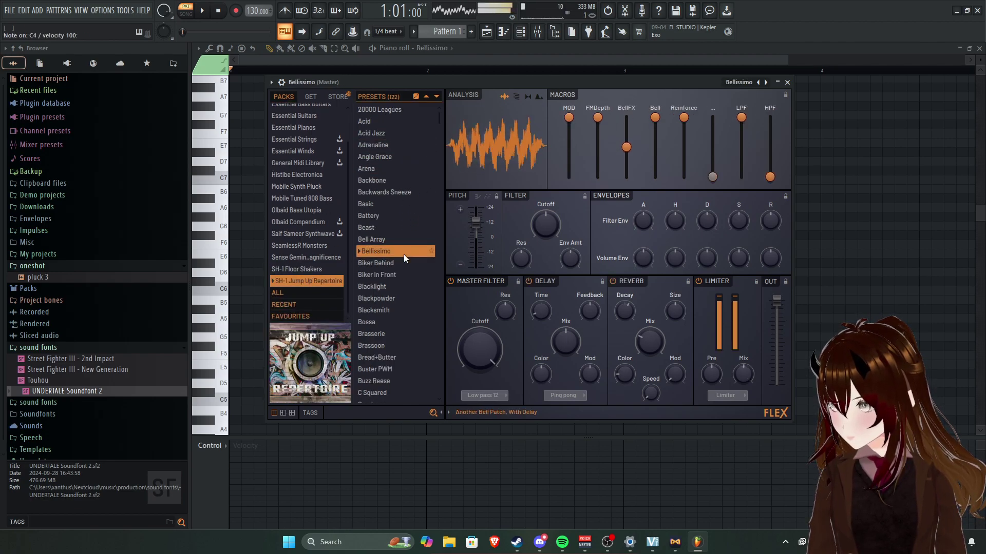
{"action": "left_click", "coordinate": [382, 322]}
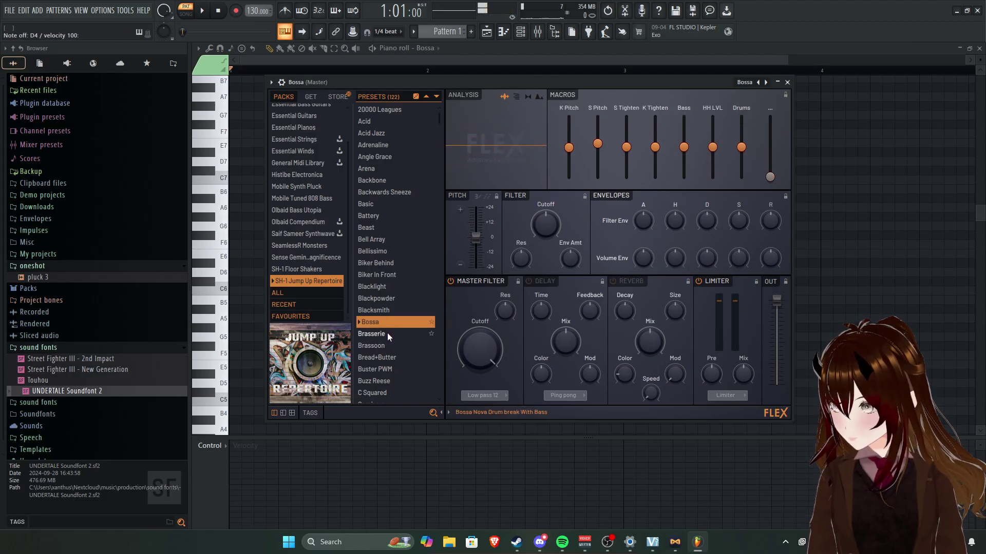
{"action": "left_click", "coordinate": [387, 333]}
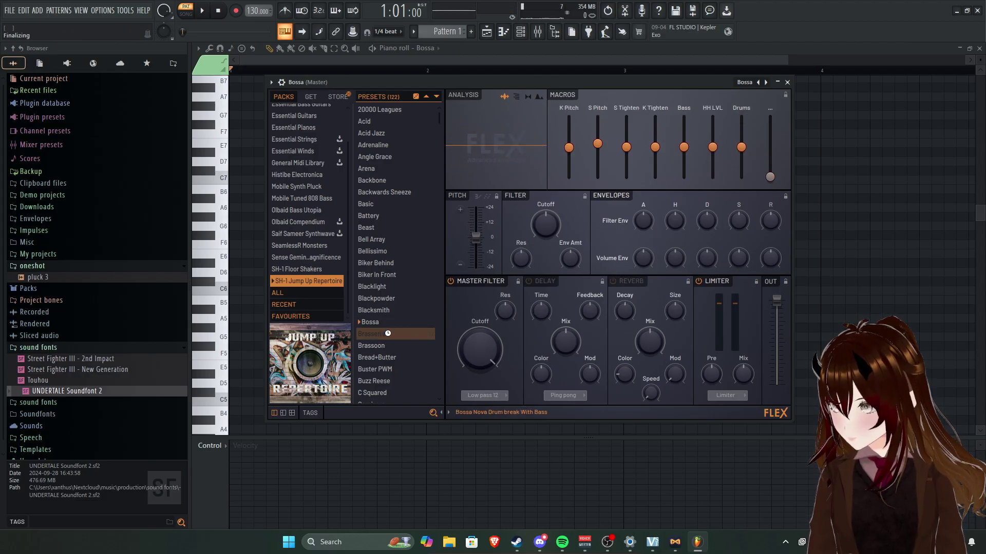
{"action": "left_click", "coordinate": [390, 369]}
{"action": "left_click", "coordinate": [396, 392]}
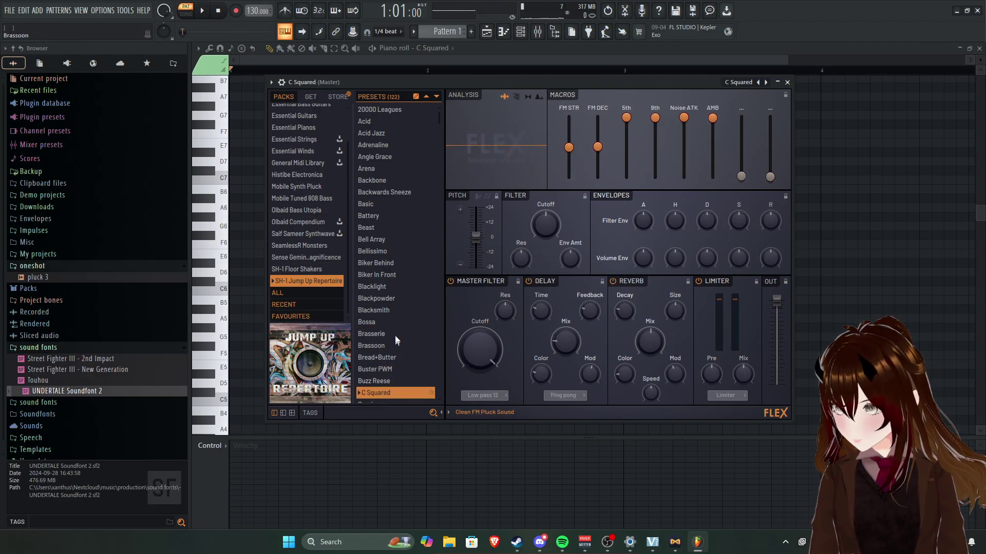
Audition further SH-1 Jump Up Repertoire presets: Dotted Sparkle, Dying Motor, Final Form, Fake Zitherbrass and Ginormous Reese.
{"action": "scroll", "coordinate": [393, 294], "scroll_direction": "down", "scroll_amount": 5}
{"action": "scroll", "coordinate": [390, 306], "scroll_direction": "down", "scroll_amount": 1}
{"action": "left_click", "coordinate": [403, 350]}
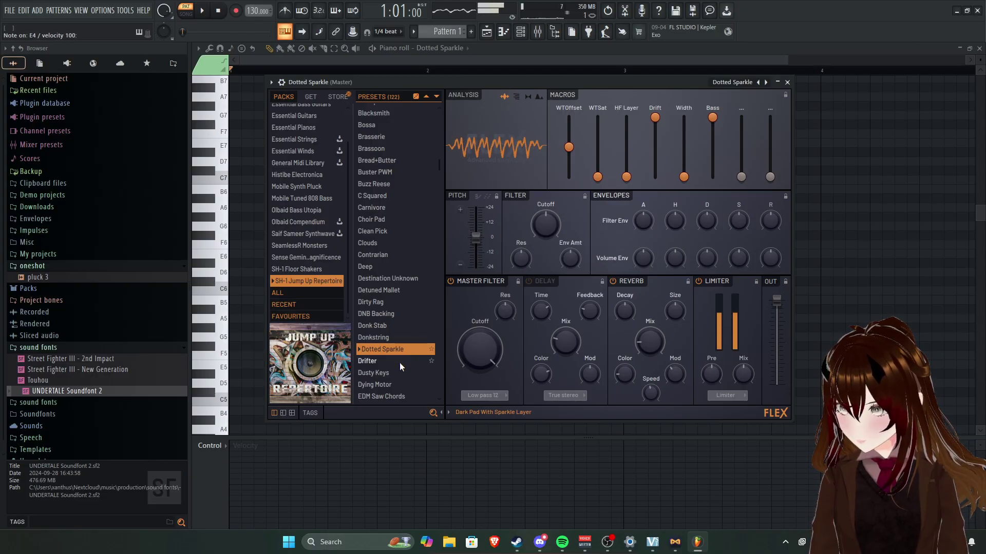
{"action": "left_click", "coordinate": [397, 384]}
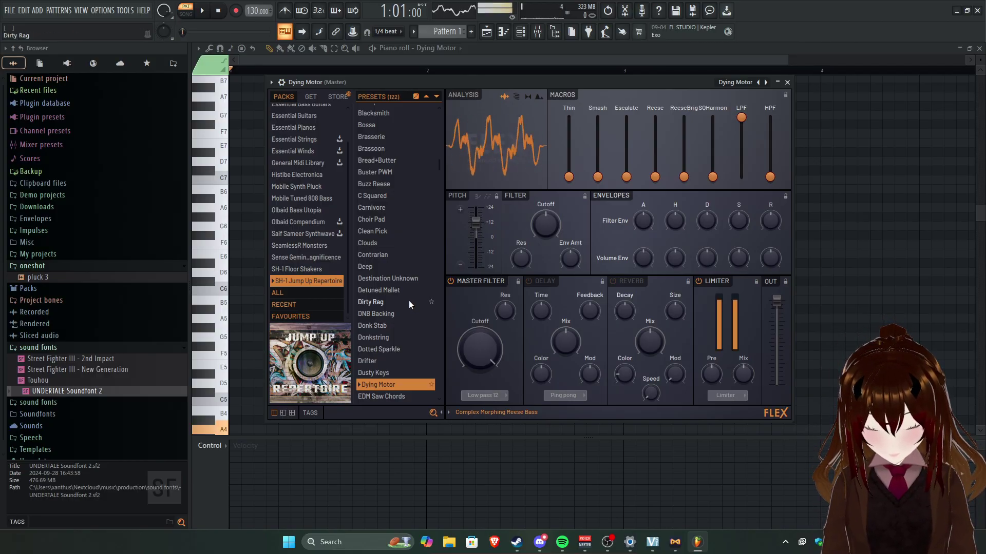
{"action": "scroll", "coordinate": [390, 334], "scroll_direction": "down", "scroll_amount": 2}
{"action": "left_click", "coordinate": [398, 345]}
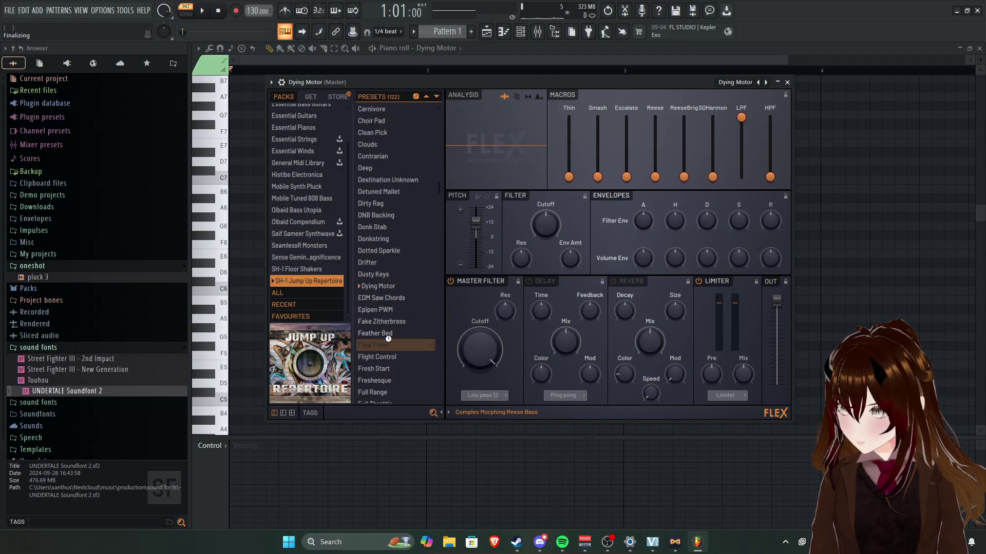
{"action": "left_click", "coordinate": [395, 322]}
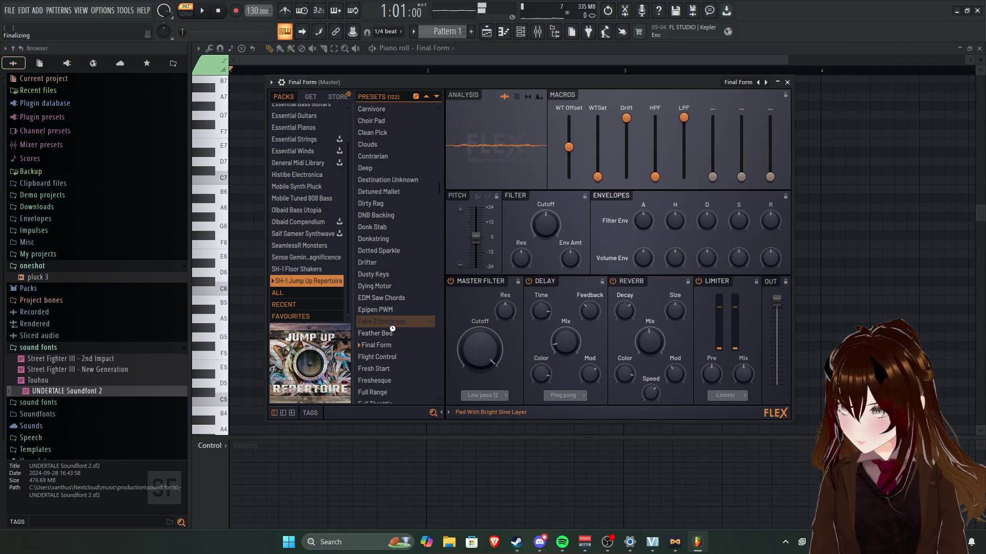
{"action": "scroll", "coordinate": [397, 335], "scroll_direction": "down", "scroll_amount": 2}
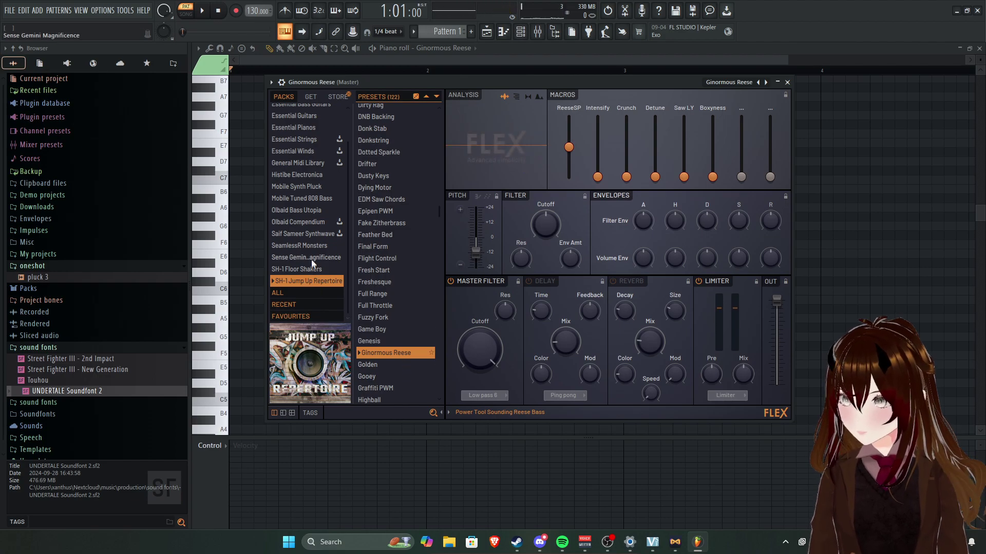
Audition the Epigrammatic Raw Kicks, Crepuscular Neo Kicks and Blazing Algo Kicks presets from the Drumful Treasure pack.
{"action": "scroll", "coordinate": [315, 228], "scroll_direction": "up", "scroll_amount": 1}
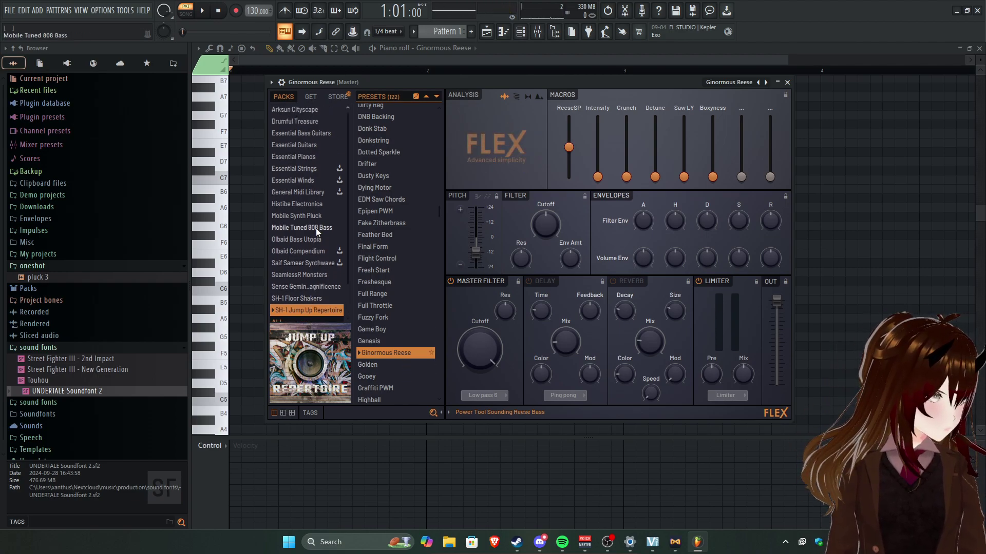
{"action": "left_click", "coordinate": [312, 100]}
{"action": "left_click", "coordinate": [296, 121]}
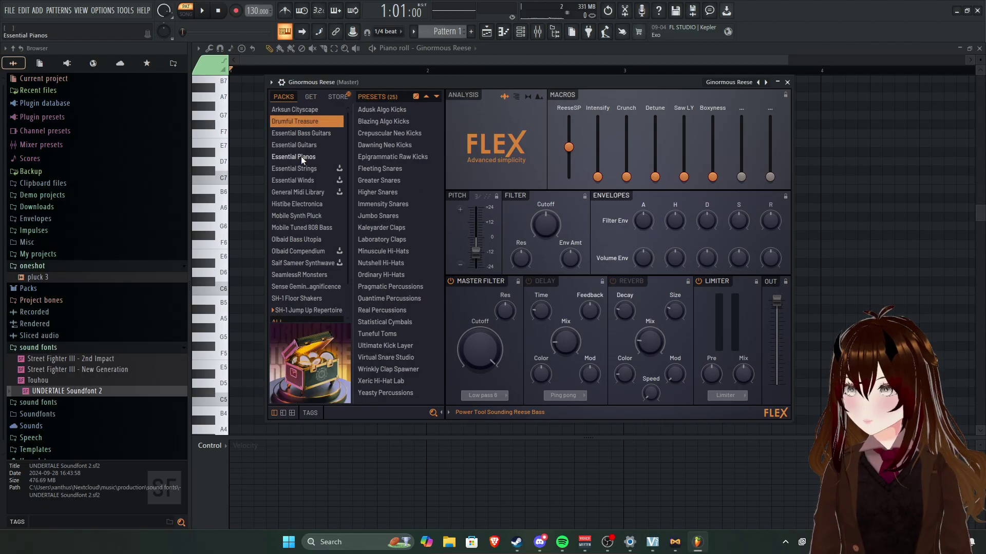
{"action": "left_click", "coordinate": [386, 157]}
{"action": "left_click", "coordinate": [393, 133]}
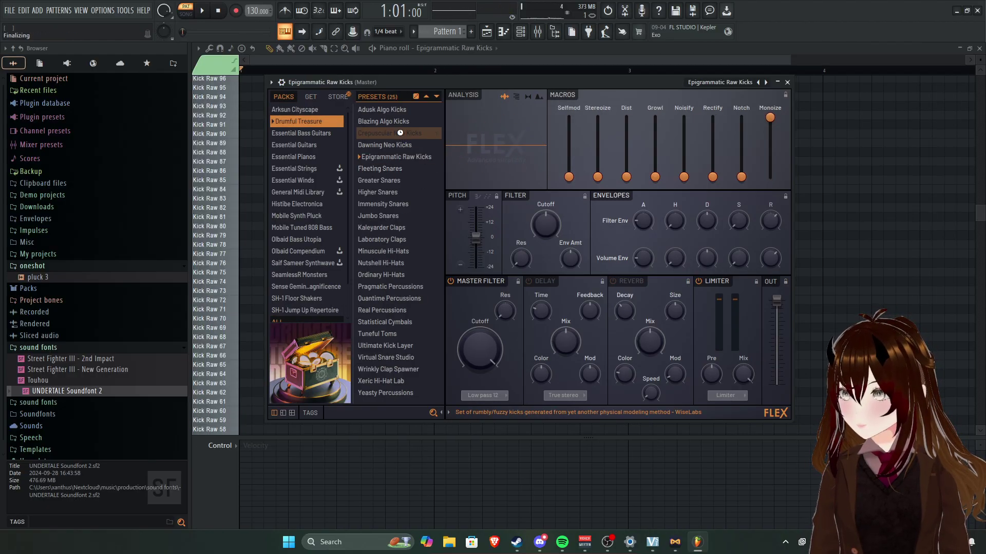
{"action": "left_click", "coordinate": [396, 121]}
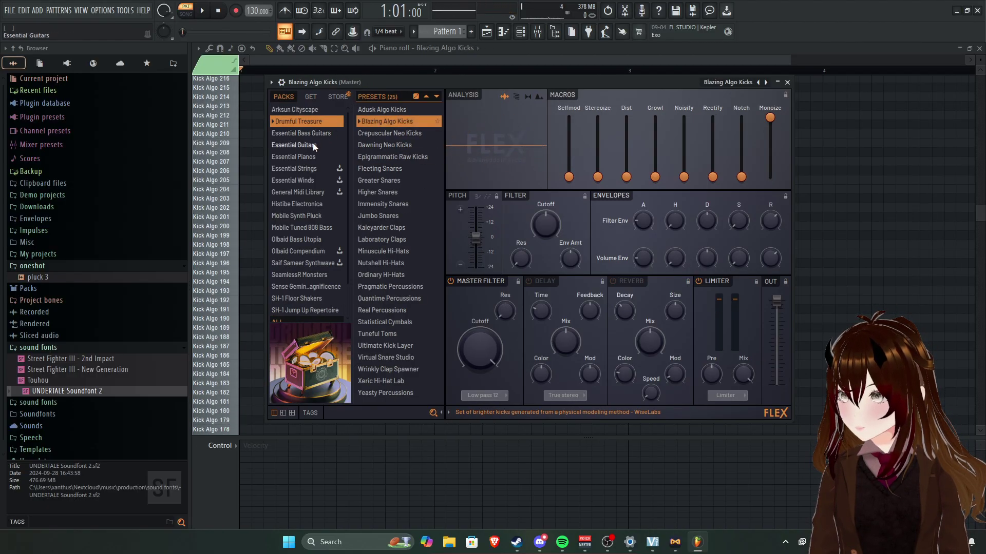
Audition the Bright and Brighter Humbucker AC15 presets from Essential Guitars, load Chill Guitar and close the instrument window.
{"action": "left_click", "coordinate": [313, 144]}
{"action": "left_click", "coordinate": [374, 145]}
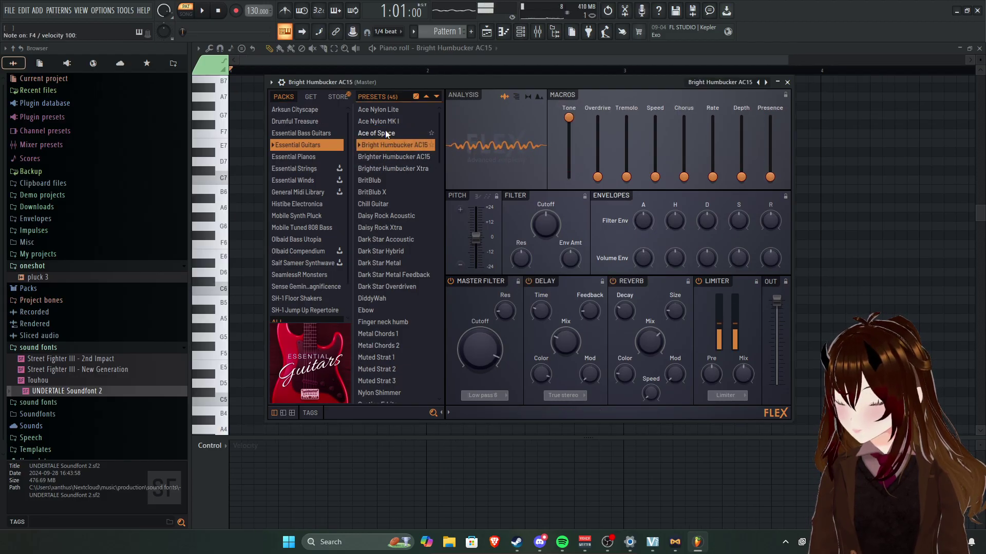
{"action": "left_click", "coordinate": [392, 154]}
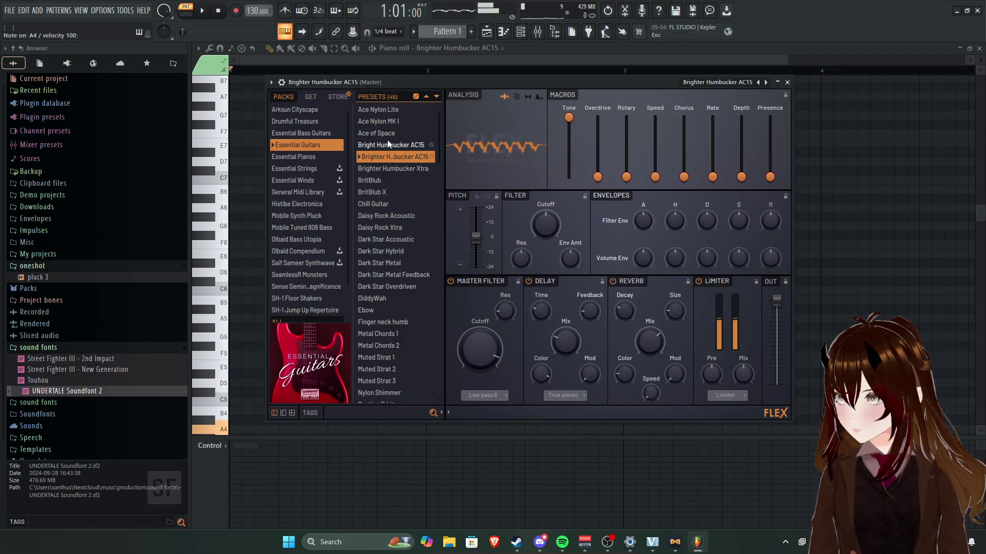
{"action": "left_click", "coordinate": [388, 144]}
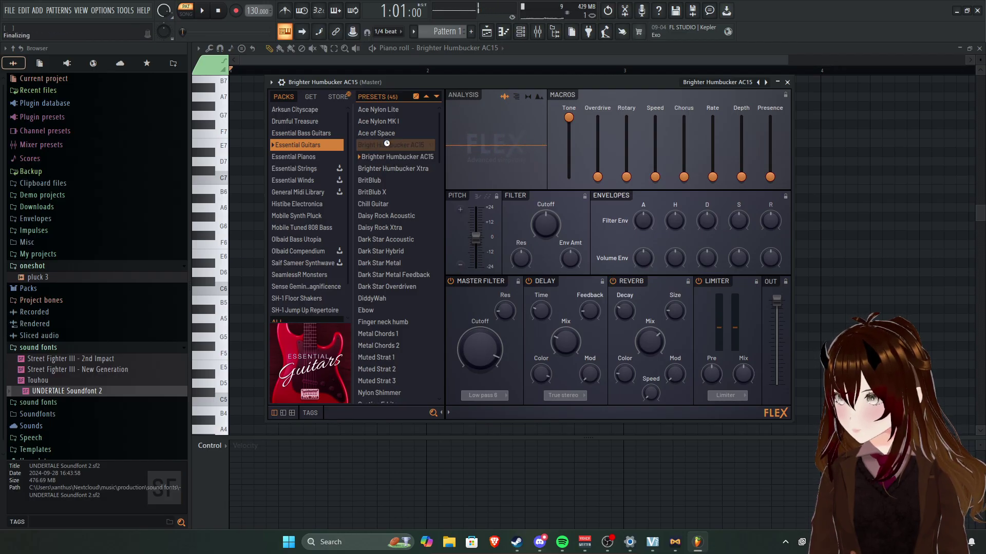
{"action": "left_click", "coordinate": [381, 204]}
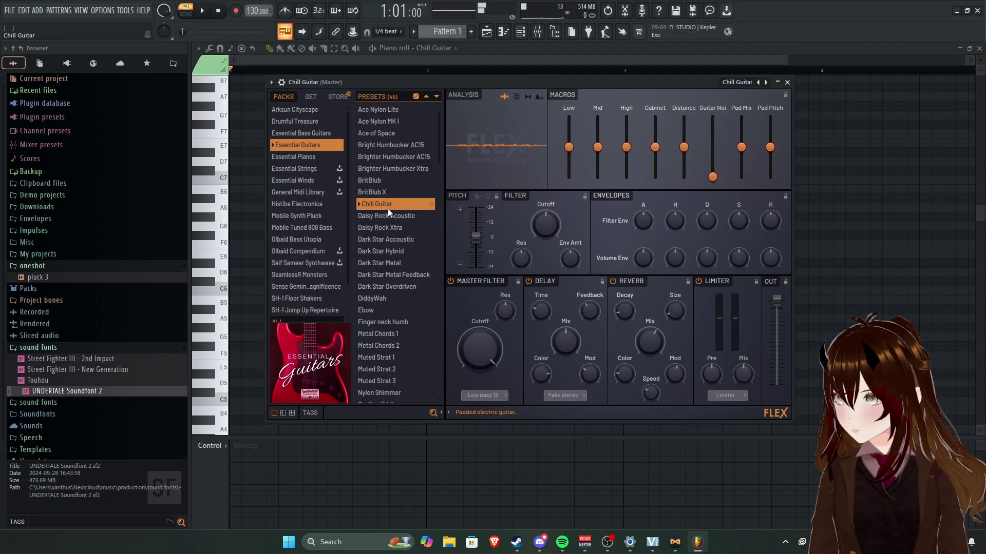
{"action": "left_click", "coordinate": [788, 82]}
Add a one-beat C5 note at the start of the pattern in the piano roll and play it.
{"action": "scroll", "coordinate": [464, 237], "scroll_direction": "up", "scroll_amount": 2}
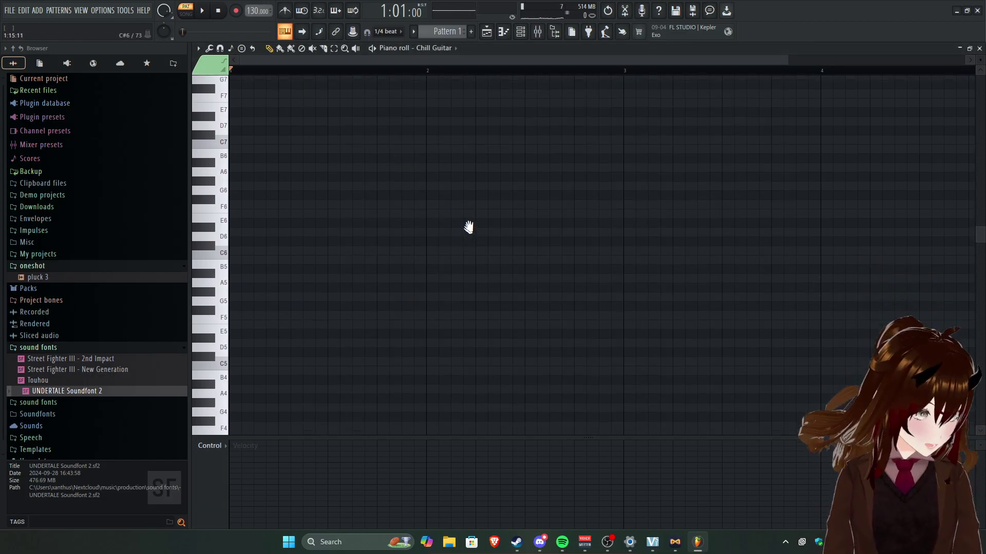
{"action": "scroll", "coordinate": [318, 303], "scroll_direction": "down", "scroll_amount": 8}
{"action": "left_click", "coordinate": [244, 346]}
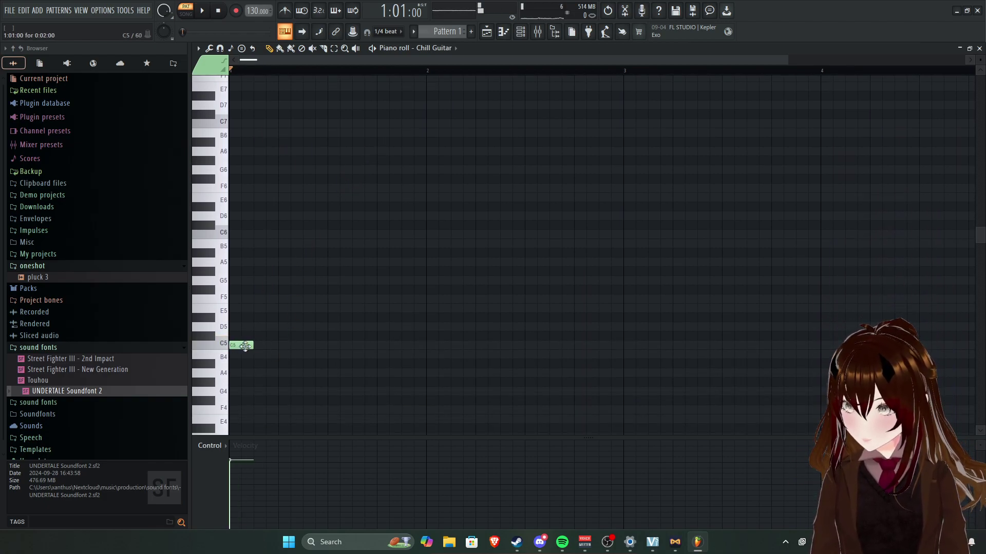
{"action": "key", "text": "space"}
{"action": "key", "text": "space"}
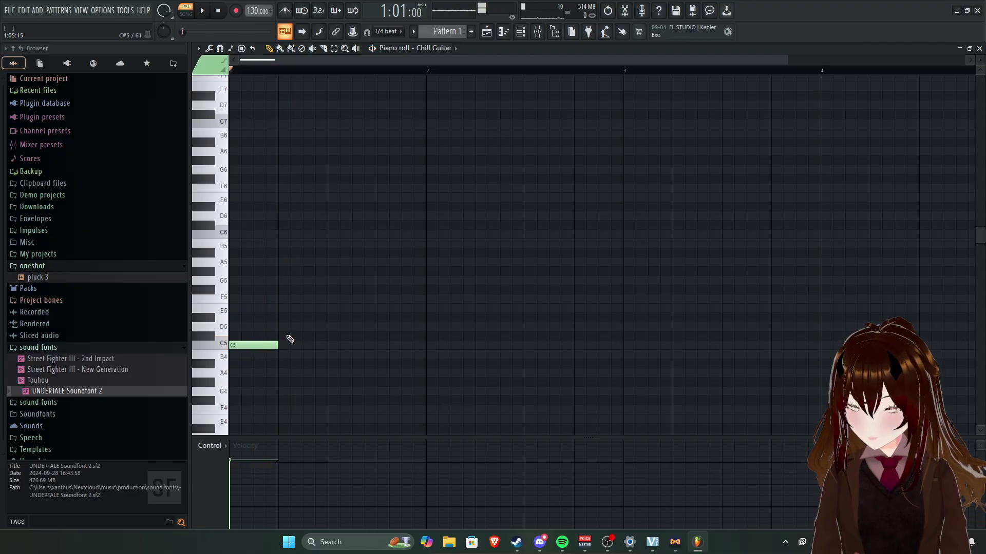
Show the channel rack and reopen the Chill Guitar instrument from its channel.
{"action": "left_click", "coordinate": [520, 32]}
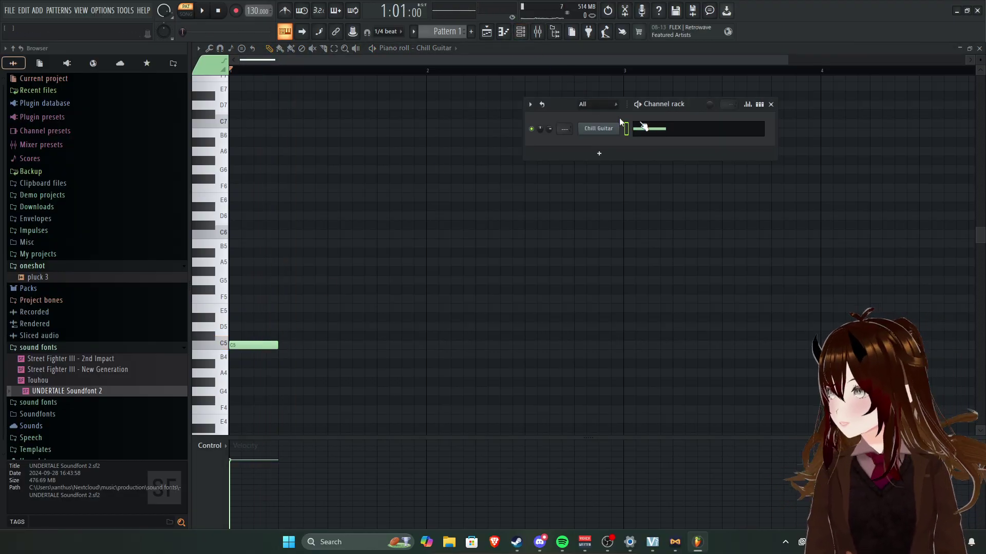
{"action": "right_click", "coordinate": [602, 128]}
{"action": "left_click", "coordinate": [598, 129]}
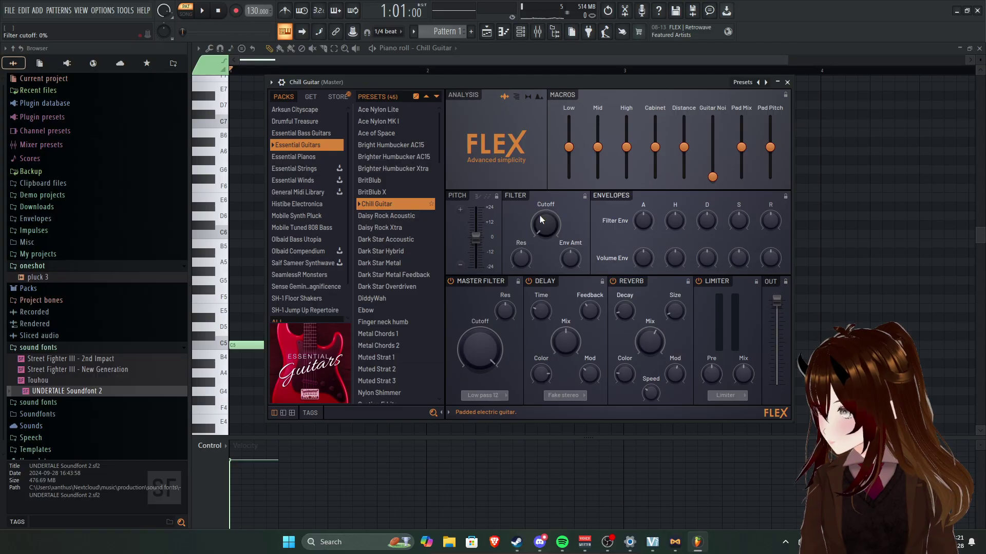
Try lowering the Filter cutoff of the Chill Guitar preset and play the note to hear it.
{"action": "left_click_drag", "start_coordinate": [543, 217], "coordinate": [538, 257]}
{"action": "key", "text": "space"}
{"action": "key", "text": "space"}
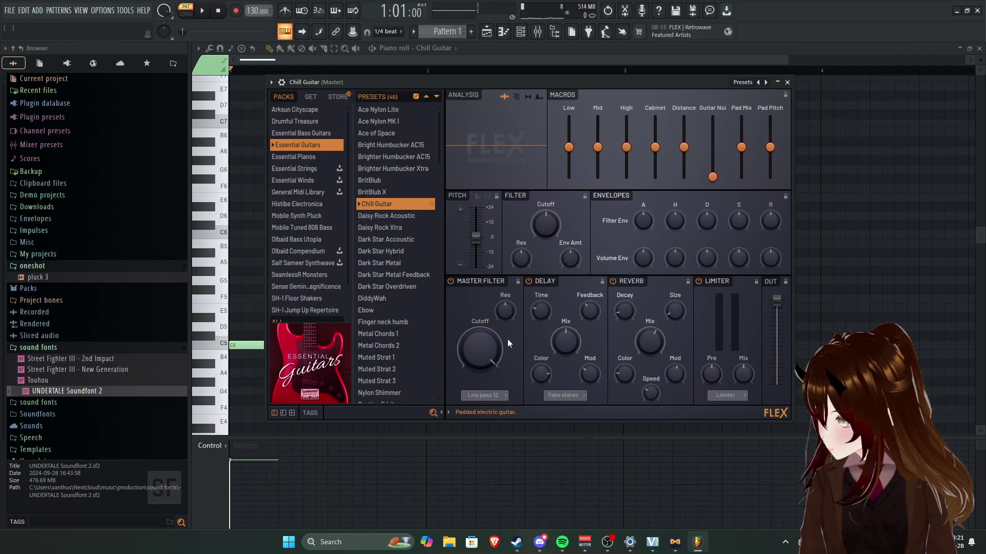
Try adjusting the Master Filter cutoff on Chill Guitar while replaying the pattern.
{"action": "key", "text": "space"}
{"action": "left_click_drag", "start_coordinate": [481, 353], "coordinate": [480, 321]}
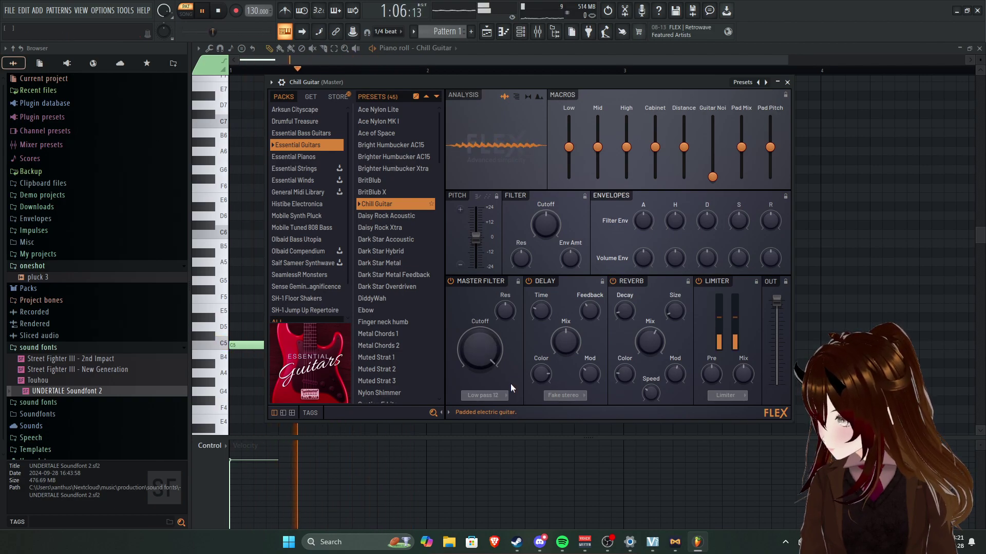
{"action": "key", "text": "space"}
{"action": "key", "text": "space"}
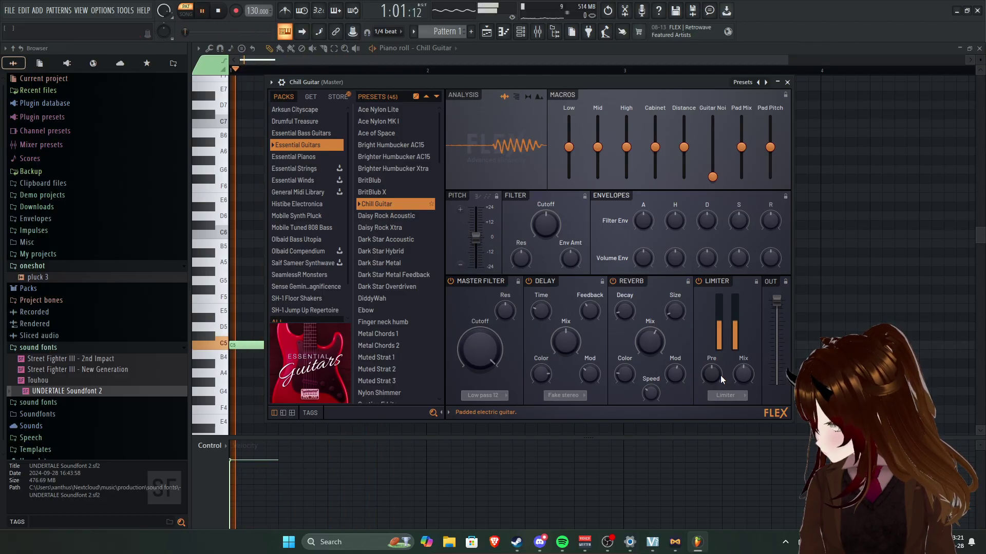
{"action": "key", "text": "space"}
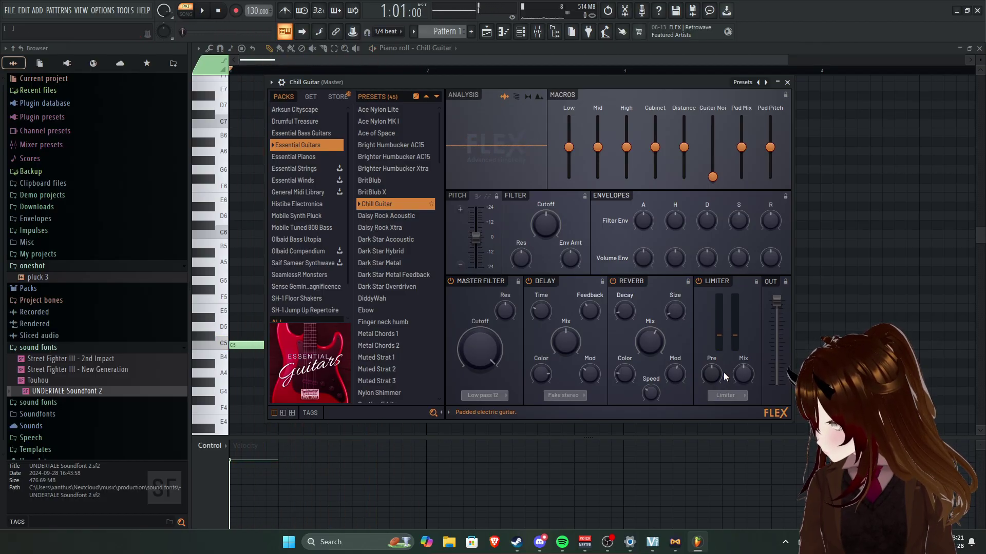
Audition the Daisy Rock Acoustic and Dark Star Accoustic guitar presets by playing the C5 note.
{"action": "key", "text": "Up"}
{"action": "key", "text": "space"}
{"action": "left_click", "coordinate": [409, 216]}
{"action": "left_click", "coordinate": [403, 241]}
{"action": "key", "text": "space"}
{"action": "key", "text": "space"}
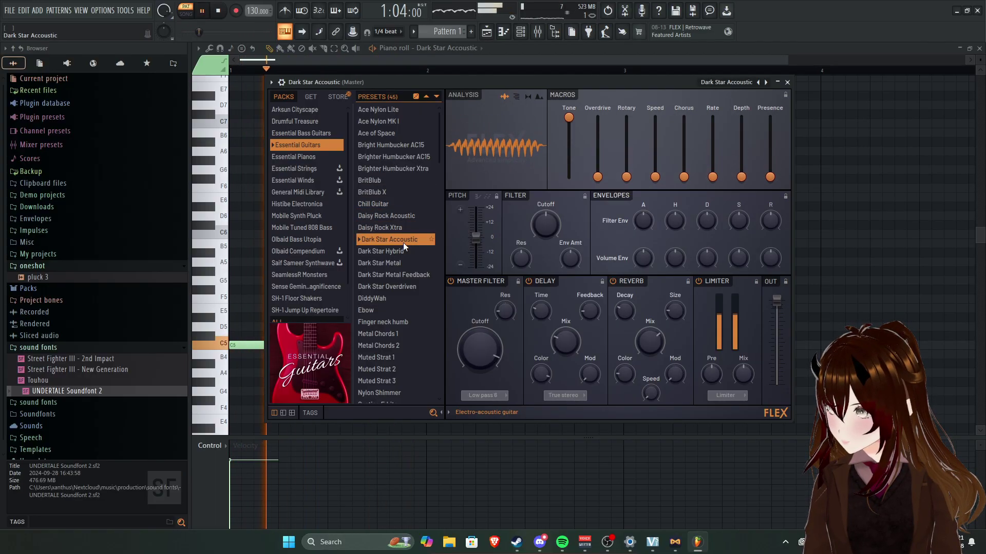
{"action": "key", "text": "space"}
Look through the remaining Essential Guitars presets while replaying the note and load Dark Star Metal Feedback.
{"action": "scroll", "coordinate": [406, 288], "scroll_direction": "down", "scroll_amount": 3}
{"action": "scroll", "coordinate": [406, 289], "scroll_direction": "down", "scroll_amount": 6}
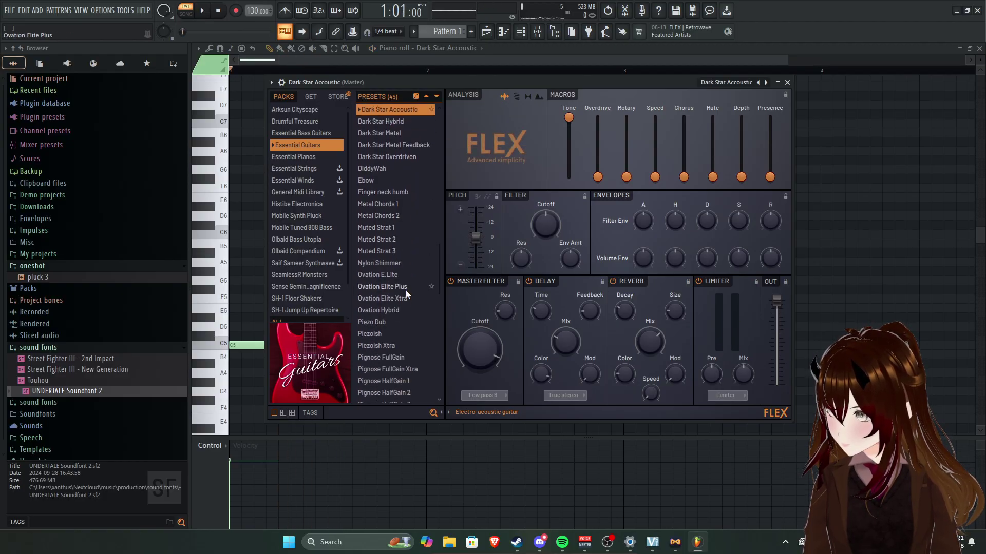
{"action": "key", "text": "space"}
{"action": "key", "text": "space"}
{"action": "scroll", "coordinate": [408, 282], "scroll_direction": "up", "scroll_amount": 6}
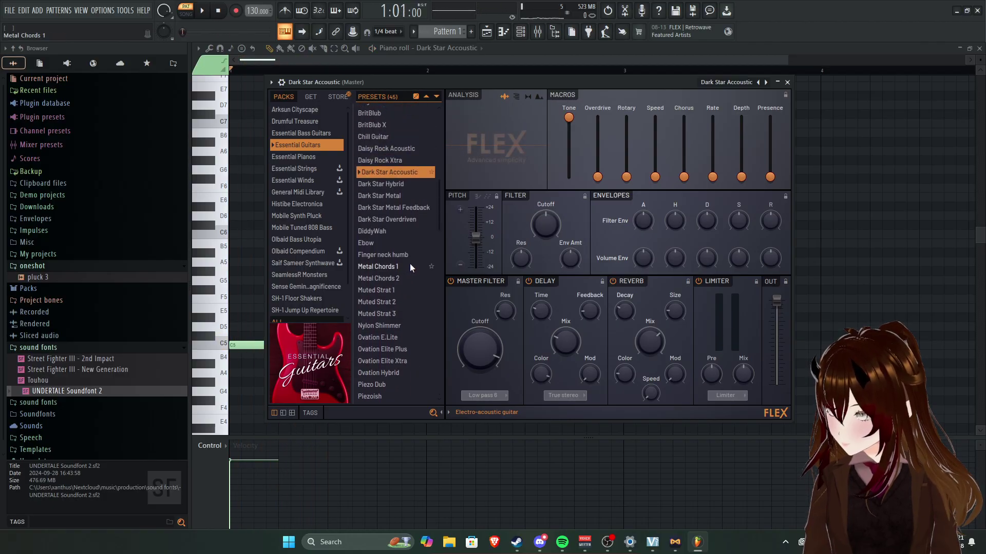
{"action": "scroll", "coordinate": [410, 264], "scroll_direction": "up", "scroll_amount": 1}
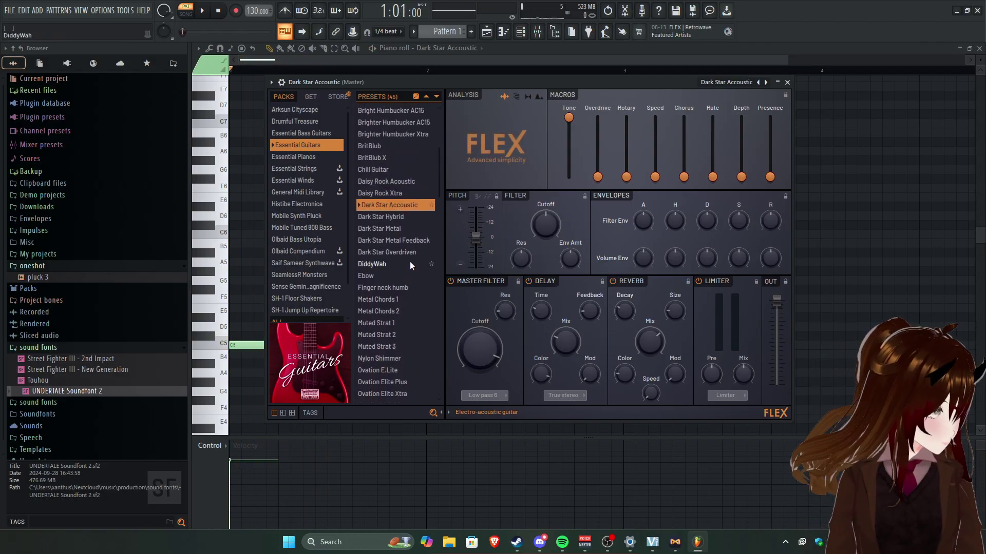
{"action": "scroll", "coordinate": [409, 262], "scroll_direction": "down", "scroll_amount": 1}
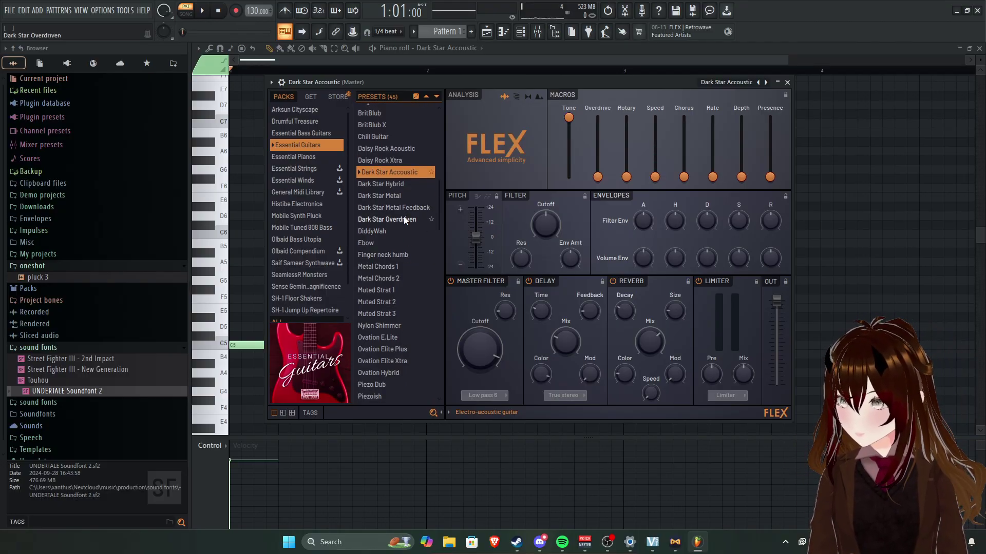
{"action": "key", "text": "space"}
{"action": "key", "text": "space"}
{"action": "left_click", "coordinate": [398, 208]}
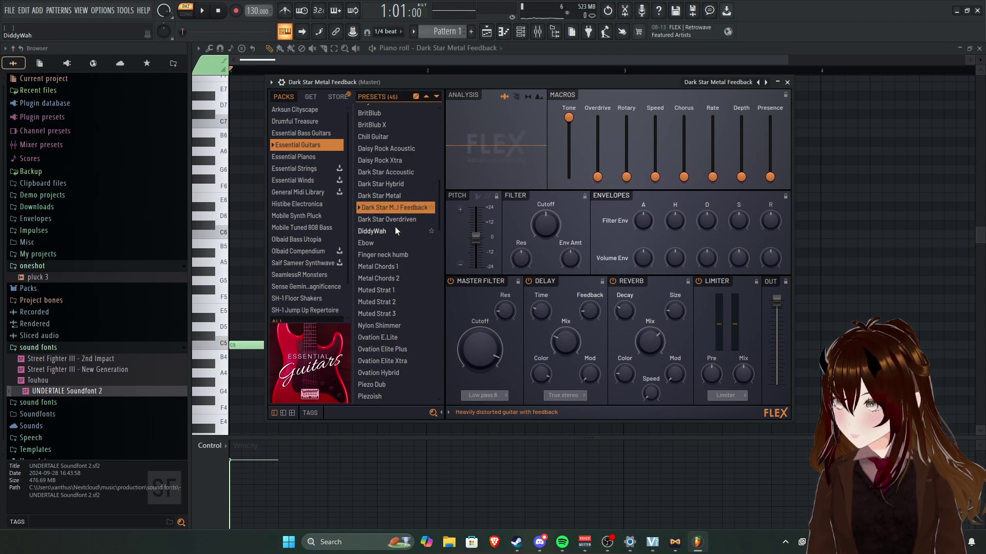
Audition the Ace of Space, Bright Humbucker AC15, Brighter Humbucker AC15 and Brighter Humbucker Xtra presets while playing the pattern.
{"action": "scroll", "coordinate": [387, 184], "scroll_direction": "up", "scroll_amount": 2}
{"action": "left_click", "coordinate": [387, 135]}
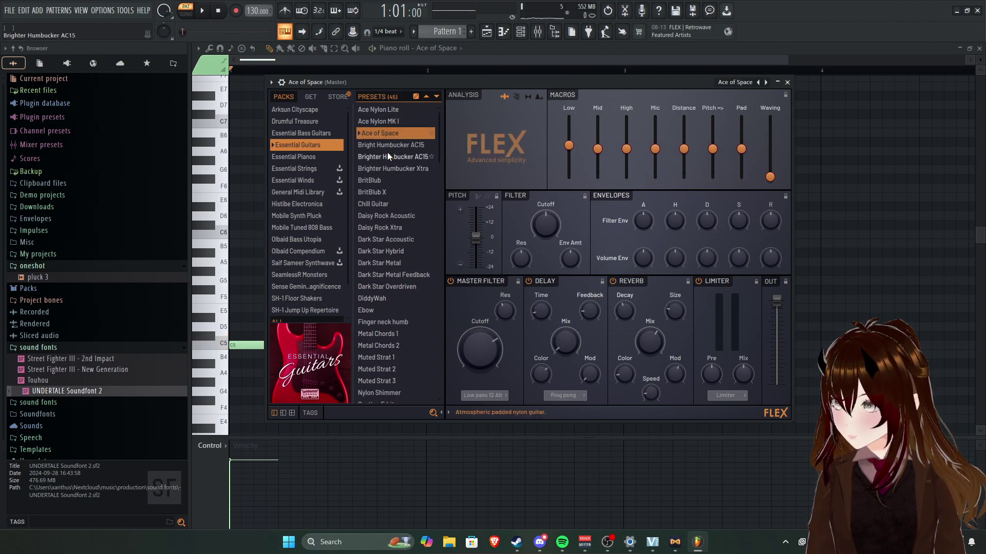
{"action": "key", "text": "space"}
{"action": "left_click", "coordinate": [391, 146]}
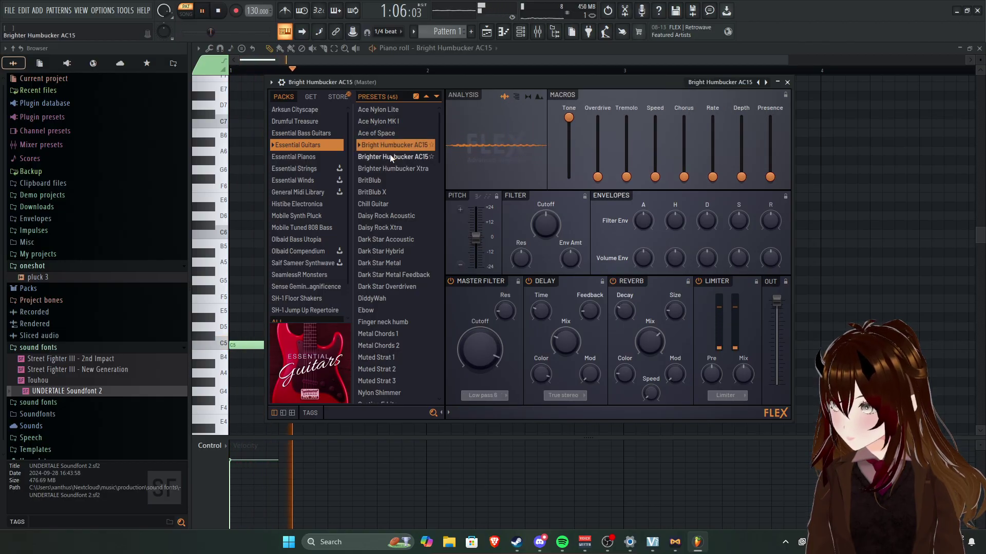
{"action": "left_click", "coordinate": [390, 157]}
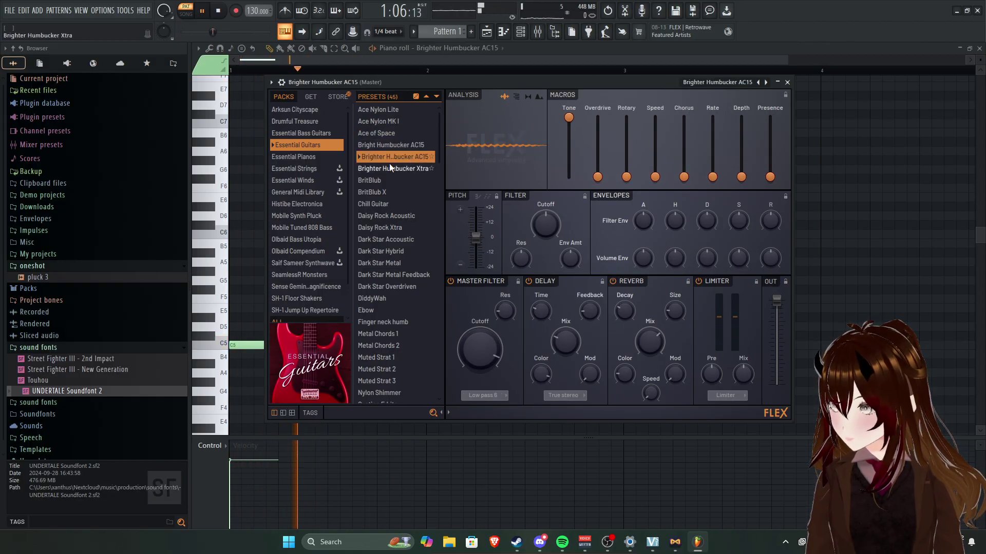
{"action": "left_click", "coordinate": [389, 168]}
{"action": "key", "text": "space"}
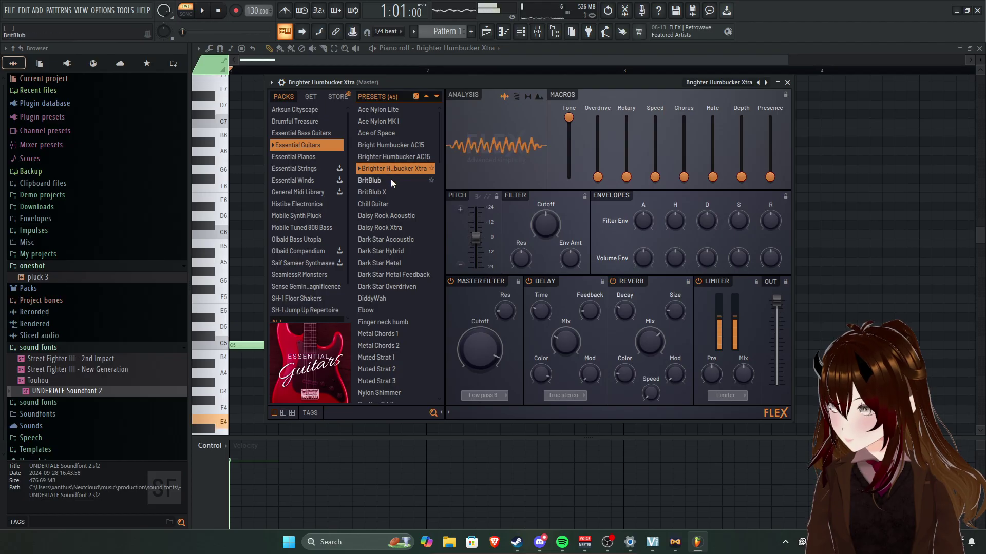
Try the BritBlub, Chill Guitar and Daisy Rock Acoustic presets, and browse the Arksun Cityscape pack's preset list.
{"action": "left_click", "coordinate": [390, 179]}
{"action": "left_click", "coordinate": [388, 205]}
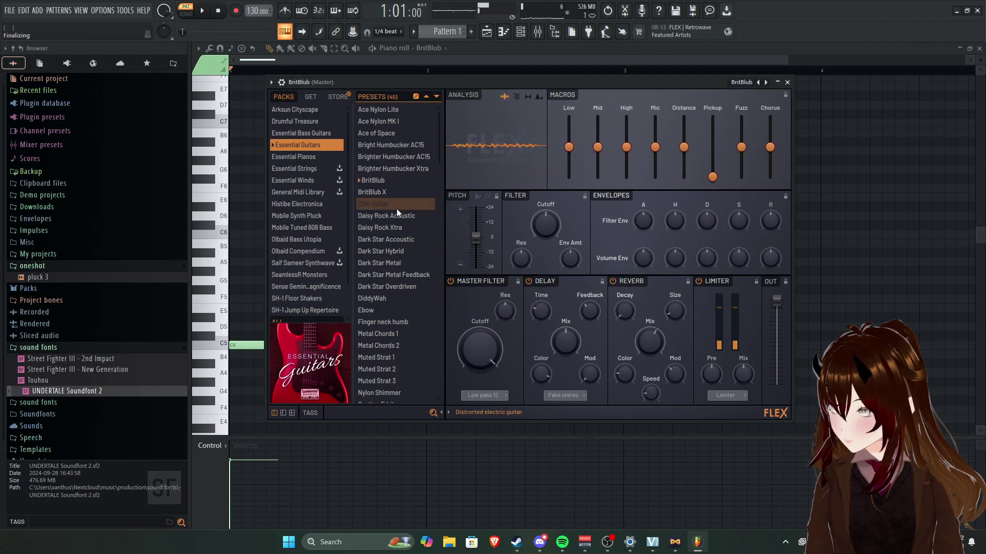
{"action": "left_click", "coordinate": [399, 213]}
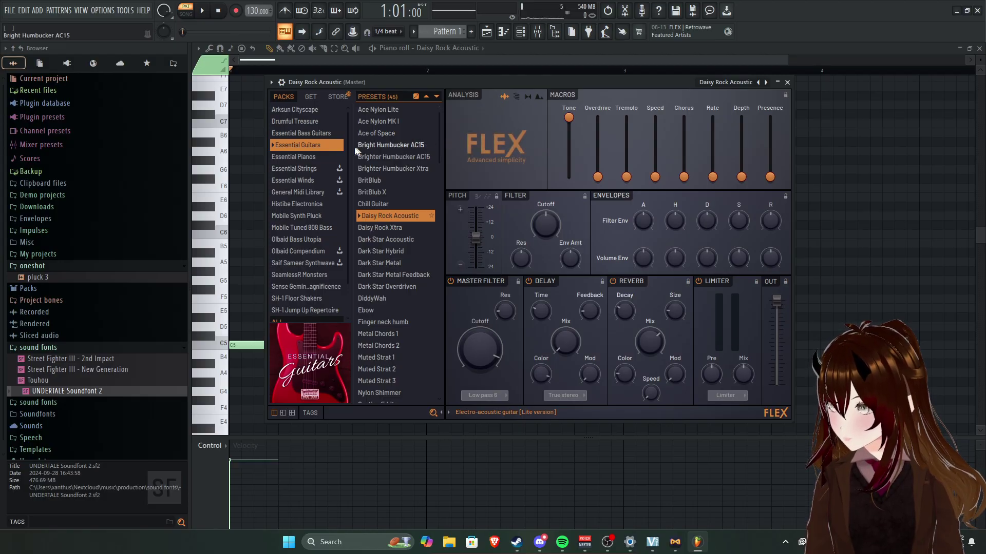
{"action": "left_click", "coordinate": [316, 110]}
{"action": "scroll", "coordinate": [372, 168], "scroll_direction": "down", "scroll_amount": 3}
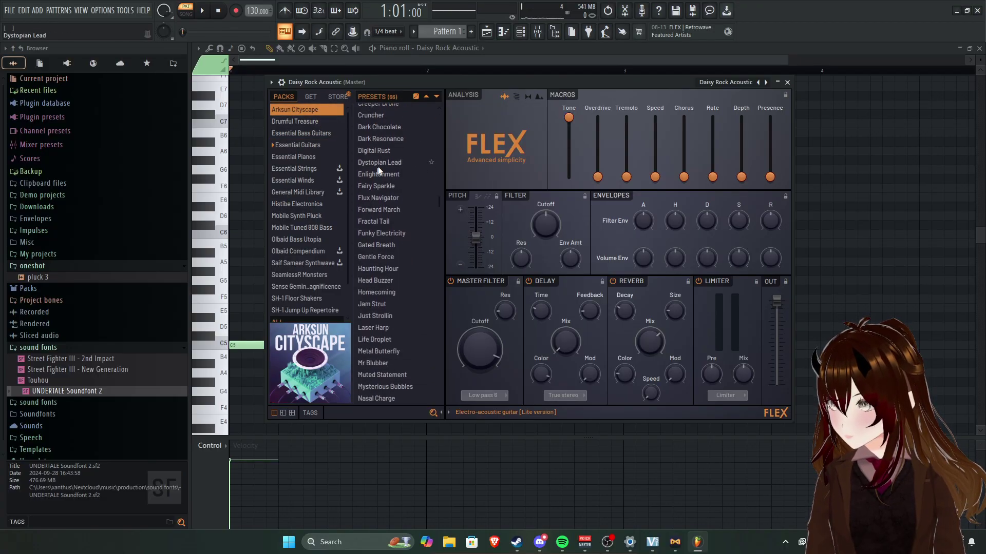
Replace the FLEX channel's instrument with the Touhou soundfont and choose its Guitar Harmonic patch.
{"action": "left_click", "coordinate": [787, 82]}
{"action": "right_click", "coordinate": [584, 125]}
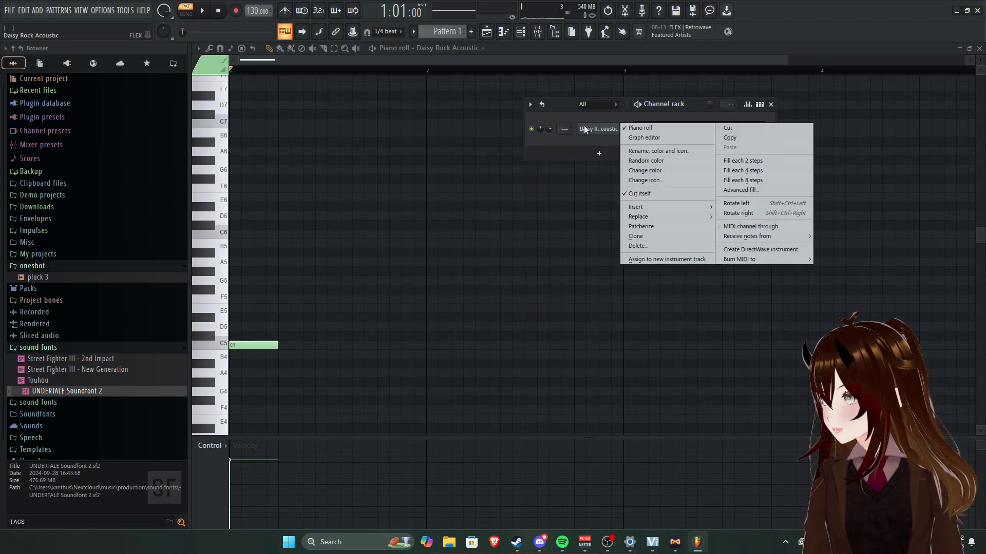
{"action": "left_click_drag", "start_coordinate": [42, 380], "coordinate": [599, 128]}
{"action": "left_click", "coordinate": [353, 125]}
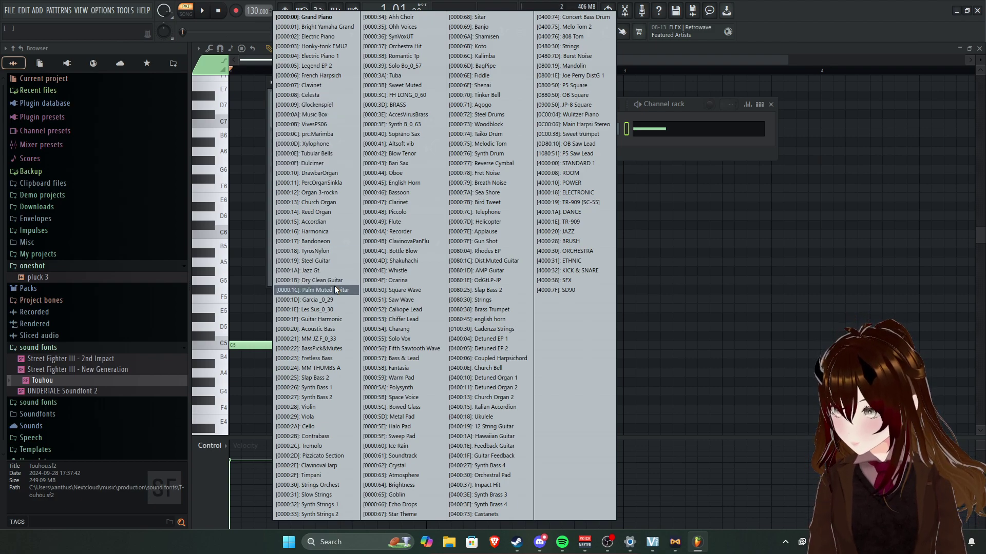
{"action": "left_click", "coordinate": [340, 318]}
{"action": "left_click", "coordinate": [343, 124]}
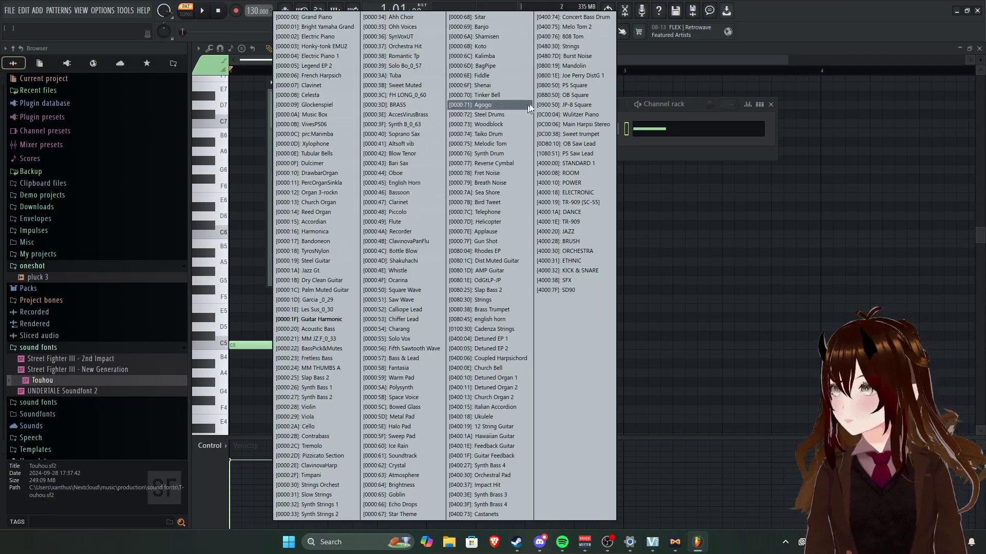
{"action": "key", "text": "Escape"}
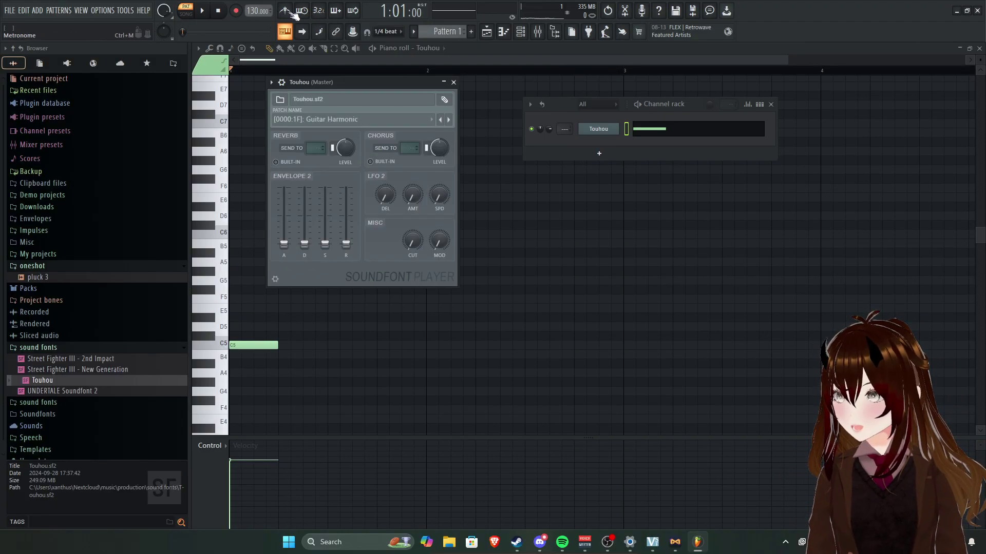
Tap in the song's beat with the Tempo tapper and set the project tempo to 80 BPM.
{"action": "right_click", "coordinate": [258, 12]}
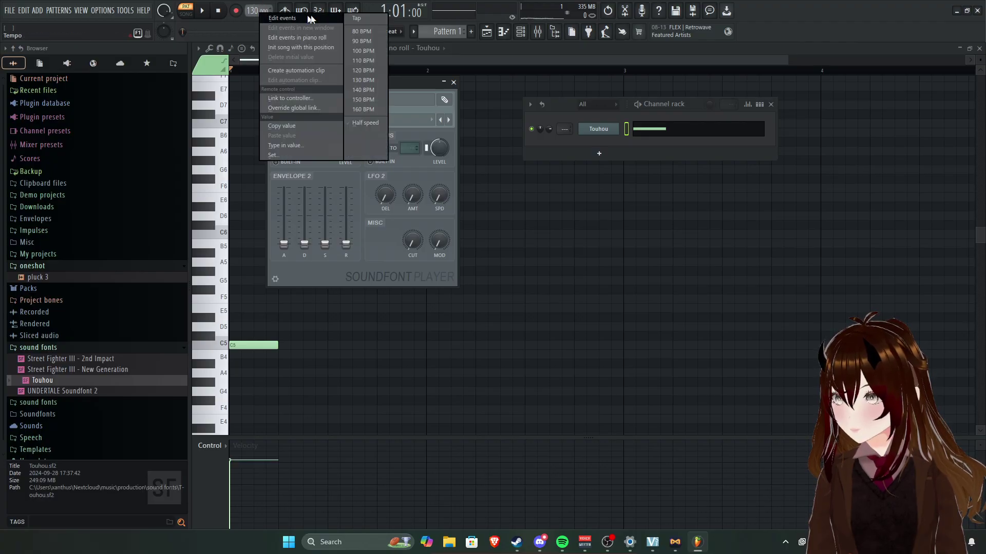
{"action": "left_click", "coordinate": [354, 17]}
{"action": "left_click", "coordinate": [487, 258]}
{"action": "left_click", "coordinate": [486, 258]}
{"action": "left_click", "coordinate": [486, 259]}
{"action": "left_click", "coordinate": [486, 258]}
{"action": "left_click", "coordinate": [487, 258]}
{"action": "left_click", "coordinate": [486, 259]}
{"action": "left_click", "coordinate": [486, 258]}
{"action": "left_click", "coordinate": [486, 259]}
{"action": "left_click", "coordinate": [487, 258]}
{"action": "left_click", "coordinate": [487, 258]}
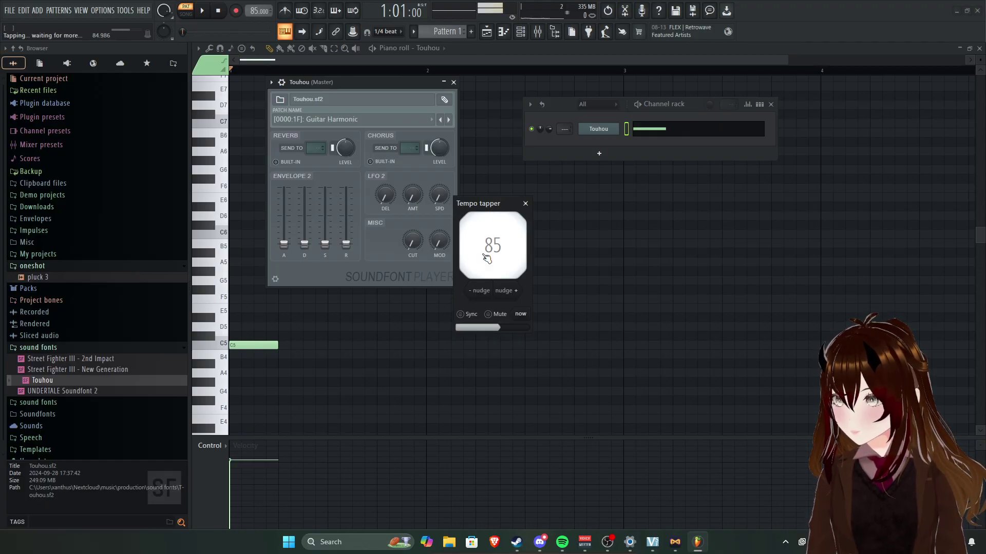
{"action": "left_click", "coordinate": [487, 259]}
{"action": "left_click", "coordinate": [487, 258]}
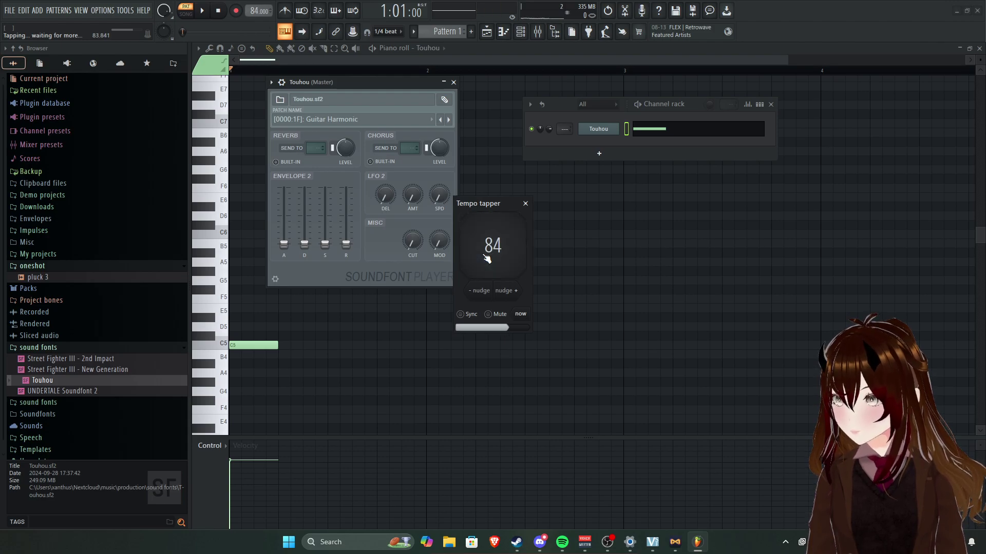
{"action": "left_click", "coordinate": [487, 258]}
{"action": "left_click", "coordinate": [487, 258]}
{"action": "left_click", "coordinate": [486, 258]}
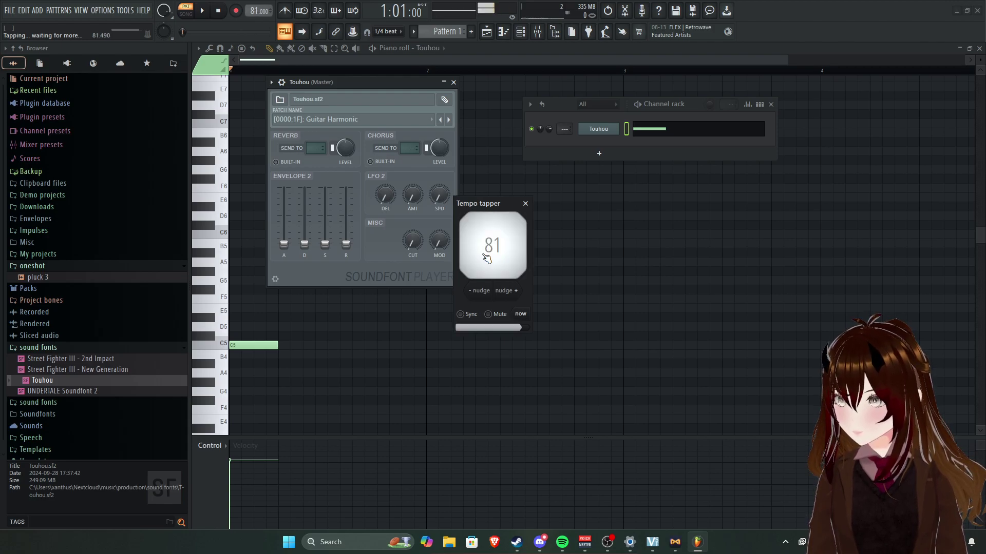
{"action": "left_click", "coordinate": [487, 258]}
{"action": "left_click", "coordinate": [487, 258]}
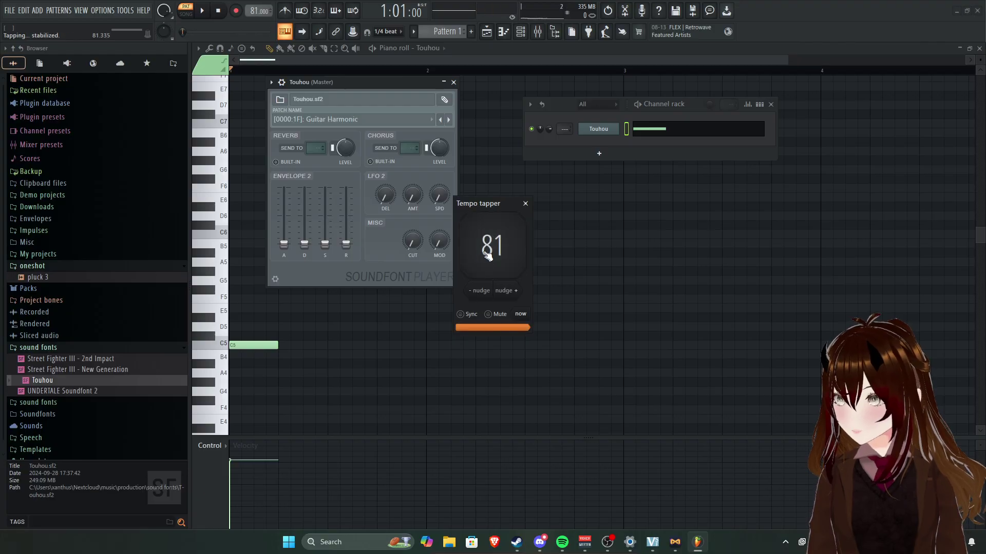
{"action": "left_click", "coordinate": [525, 204]}
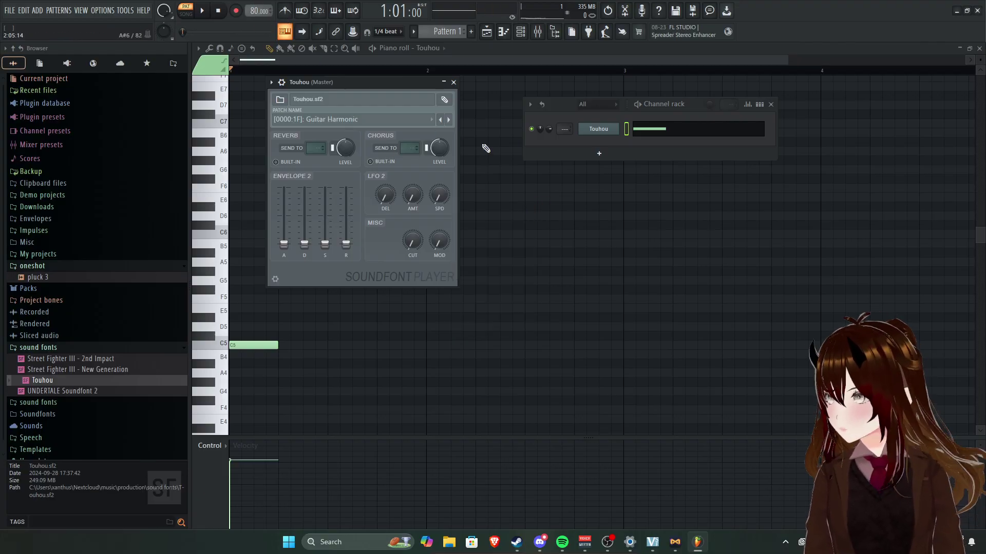
Play the pattern briefly and delete the C5 note from the piano roll.
{"action": "key", "text": "space"}
{"action": "key", "text": "space"}
{"action": "left_click", "coordinate": [268, 345]}
{"action": "right_click", "coordinate": [268, 345]}
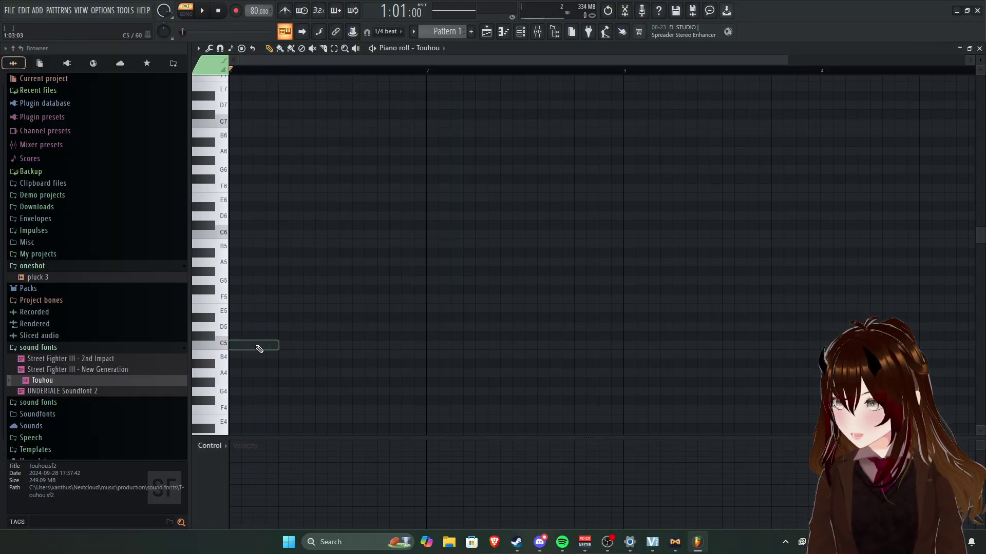
{"action": "left_click", "coordinate": [439, 48]}
{"action": "left_click", "coordinate": [437, 68]}
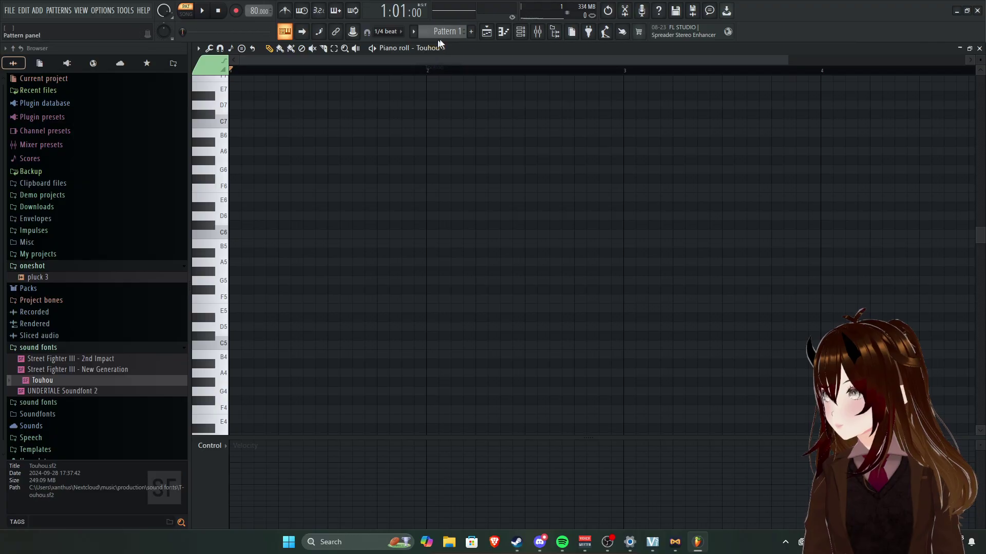
Reopen the Touhou channel from the Channel rack and change its soundfont patch to Flute.
{"action": "left_click", "coordinate": [520, 31]}
{"action": "right_click", "coordinate": [598, 129]}
{"action": "left_click", "coordinate": [600, 131]}
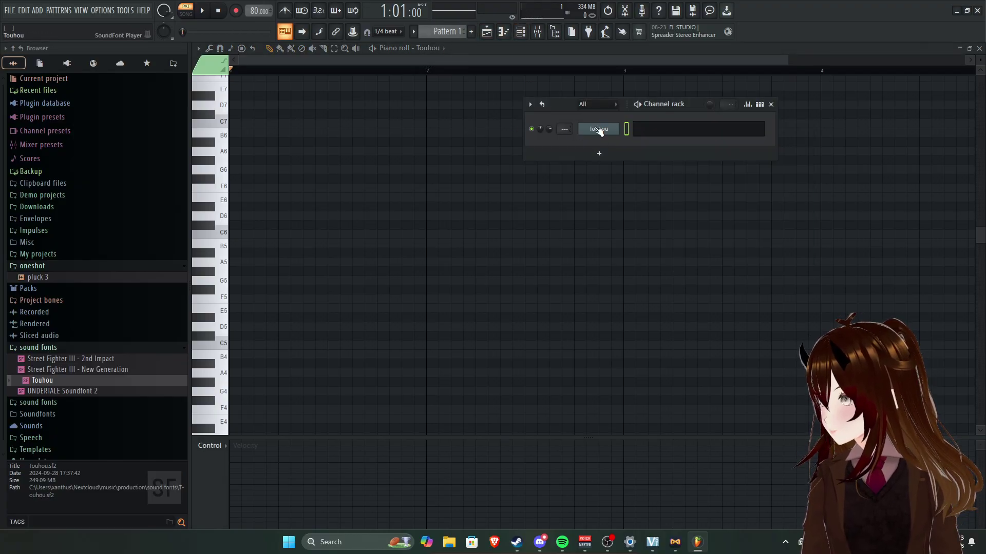
{"action": "right_click", "coordinate": [599, 131]}
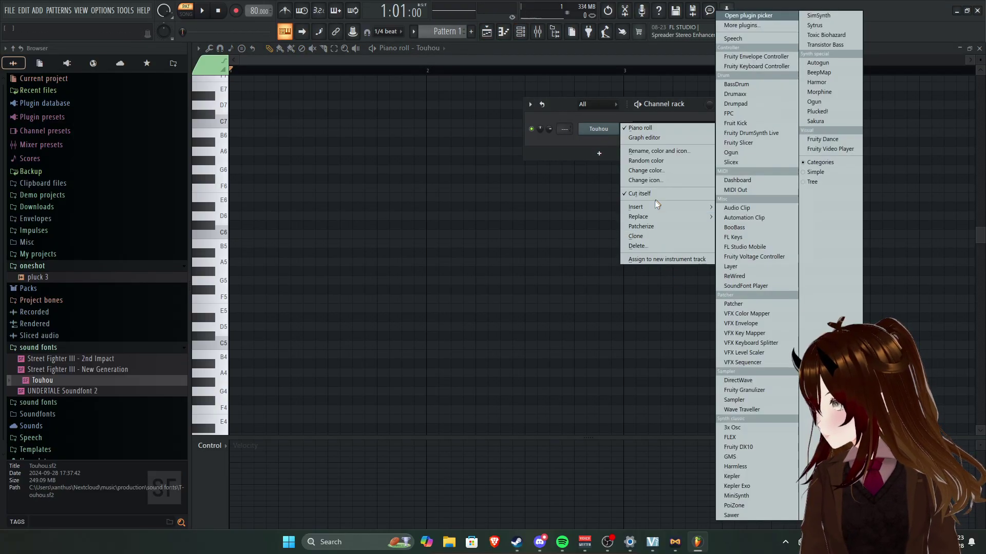
{"action": "left_click", "coordinate": [599, 129]}
{"action": "left_click", "coordinate": [315, 130]}
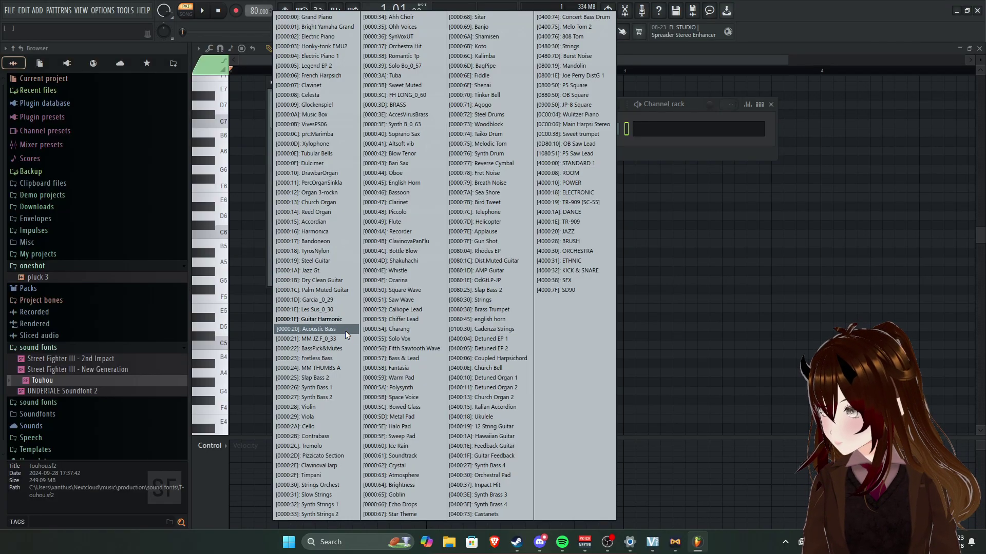
{"action": "left_click", "coordinate": [398, 222]}
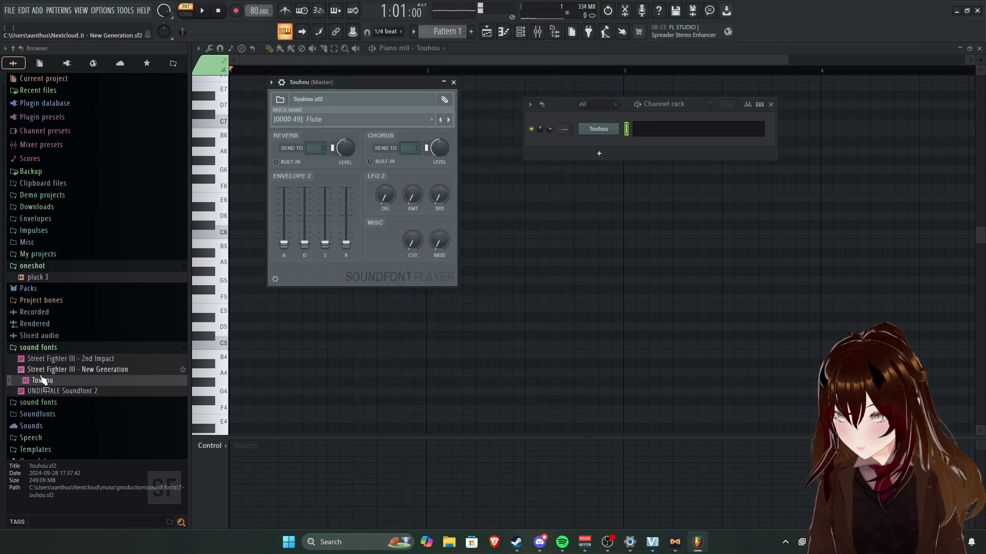
Load the Street Fighter III - 2nd Impact soundfont onto the channel and try its Acoustic Bass and Drum Beat FX patches.
{"action": "left_click_drag", "start_coordinate": [52, 358], "coordinate": [597, 129]}
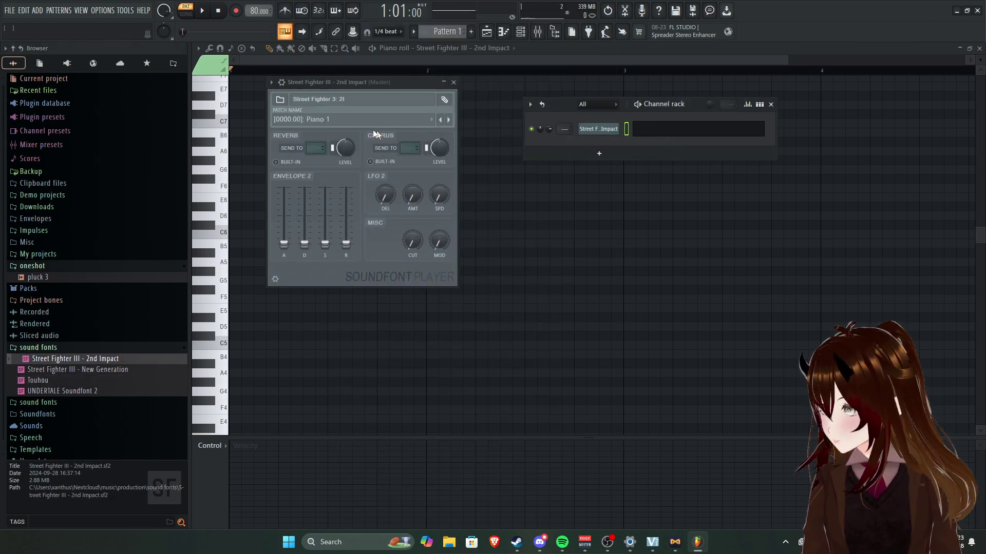
{"action": "left_click", "coordinate": [355, 119]}
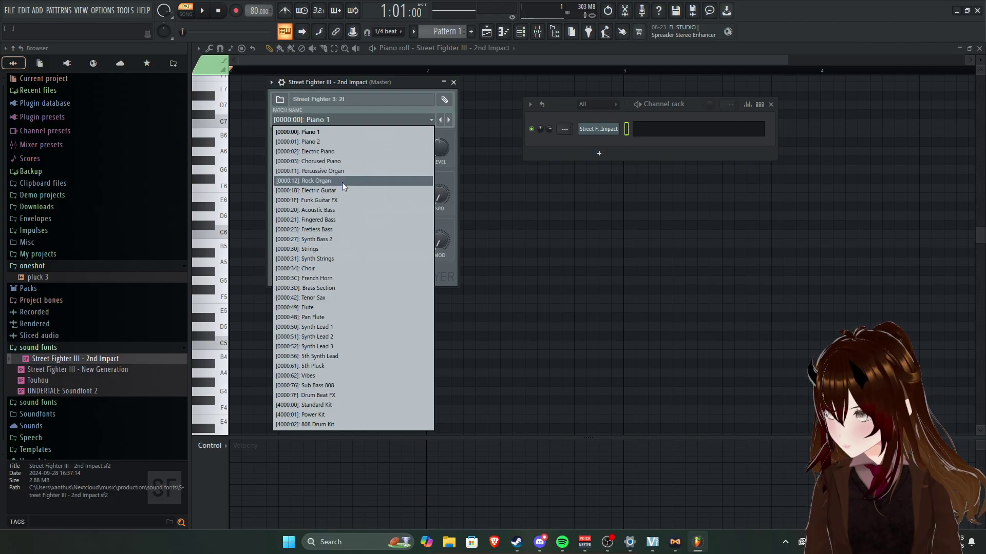
{"action": "left_click", "coordinate": [336, 210]}
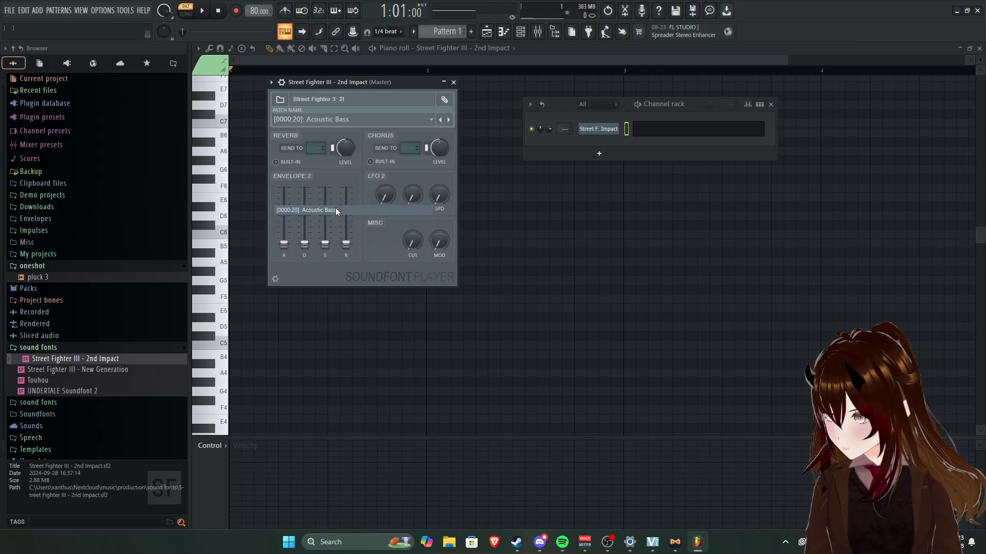
{"action": "left_click", "coordinate": [332, 123]}
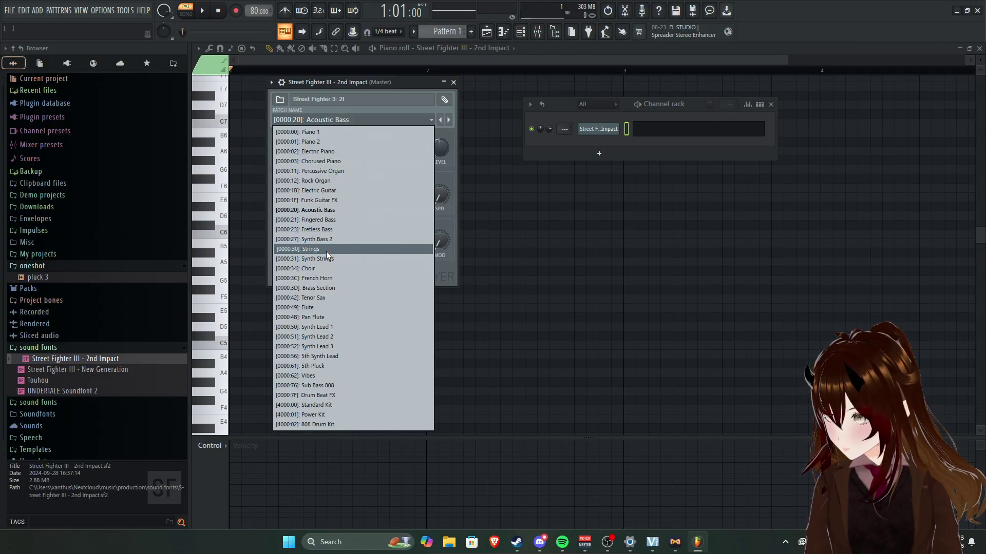
{"action": "left_click", "coordinate": [318, 395]}
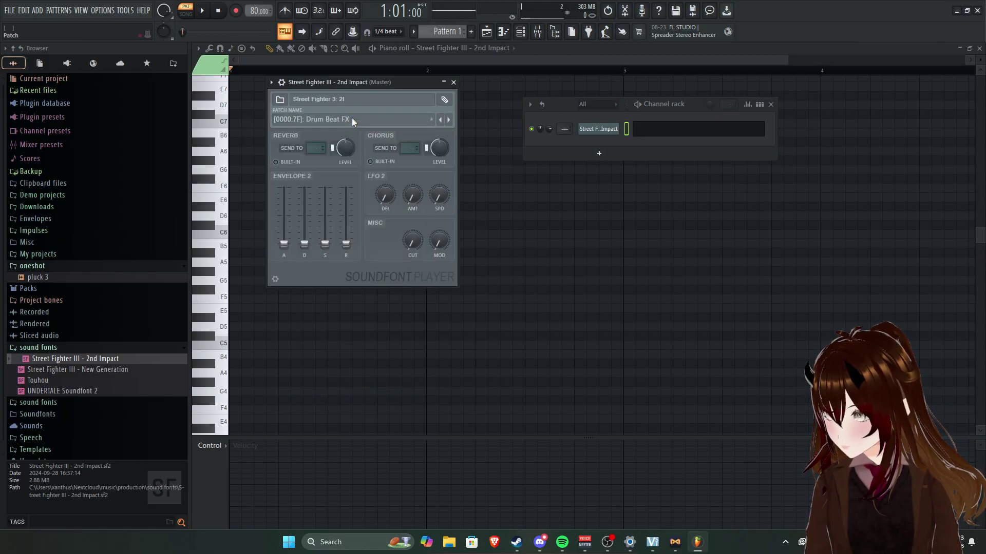
Set the Street Fighter III - 2nd Impact patch to Strings and look over the remaining patches in its list.
{"action": "left_click", "coordinate": [353, 120]}
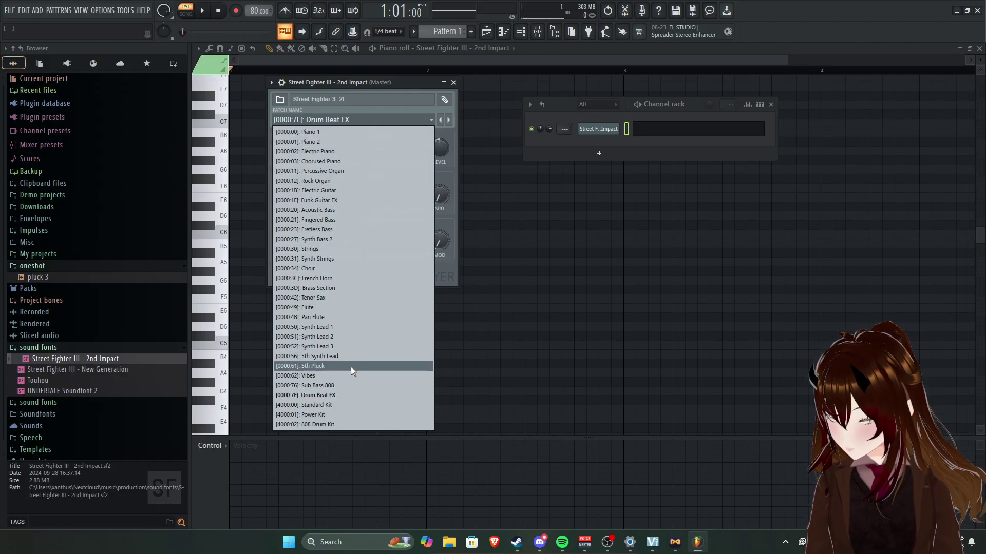
{"action": "left_click", "coordinate": [333, 249]}
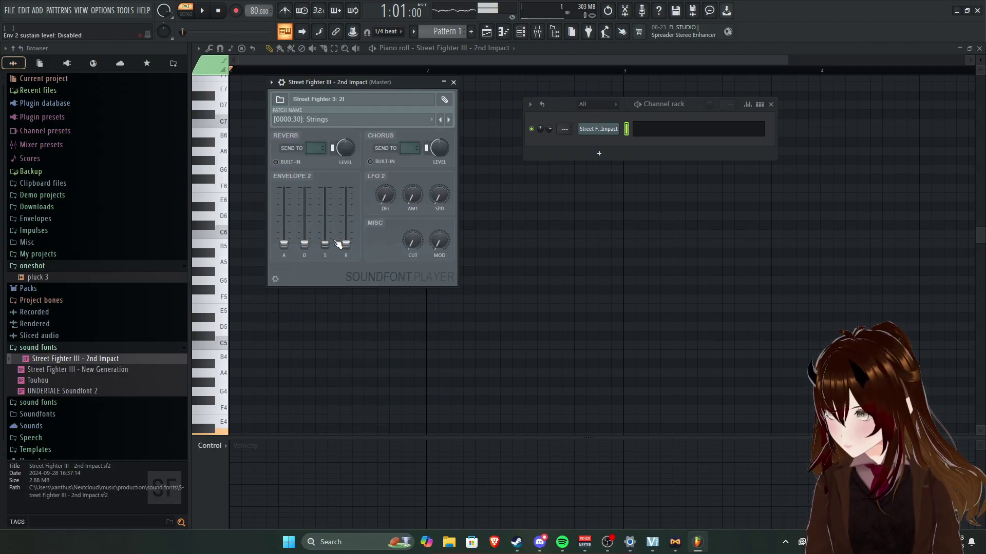
{"action": "left_click", "coordinate": [349, 119]}
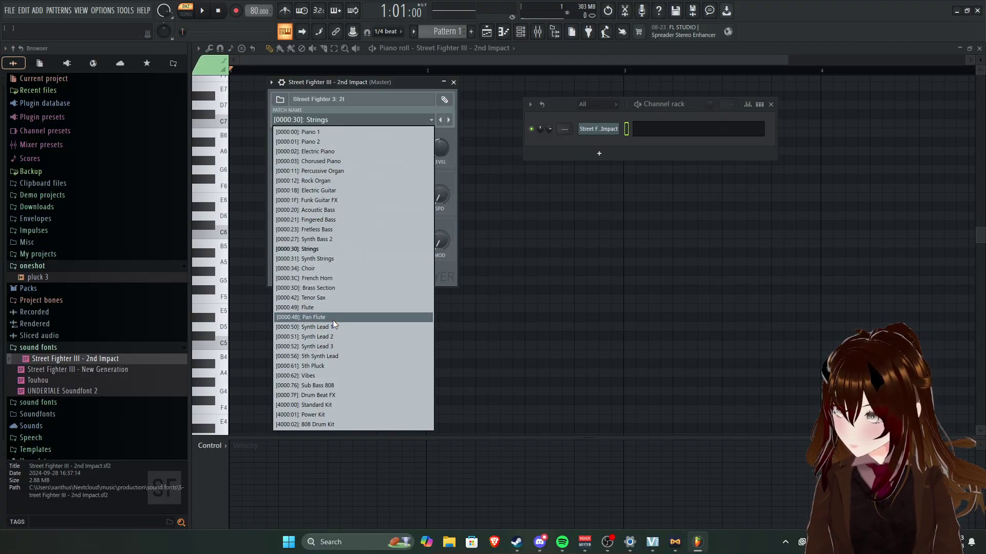
{"action": "left_click", "coordinate": [452, 290]}
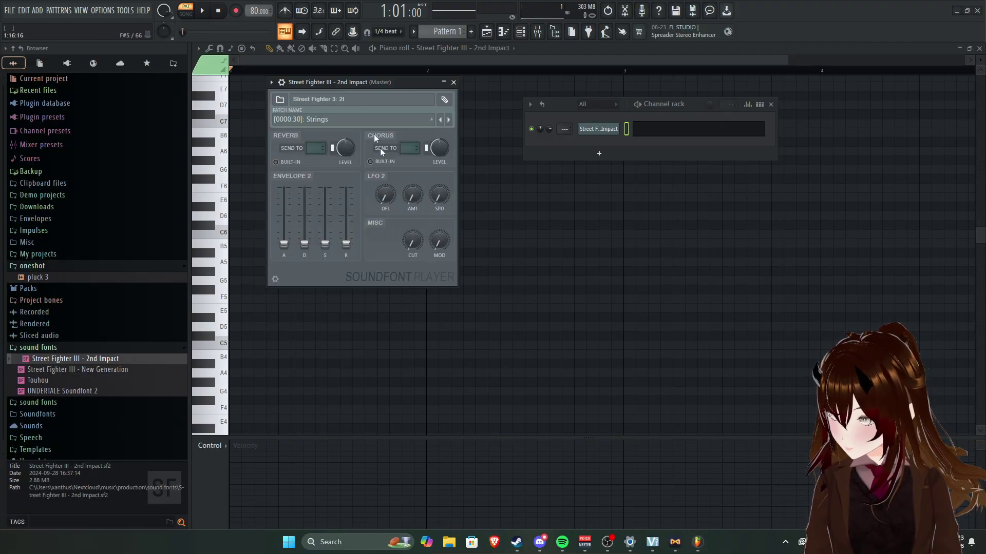
Switch to the web browser and open youtube.com in the current tab.
{"action": "key", "text": "alt+Tab"}
{"action": "left_click", "coordinate": [282, 29]}
{"action": "type", "text": "t"}
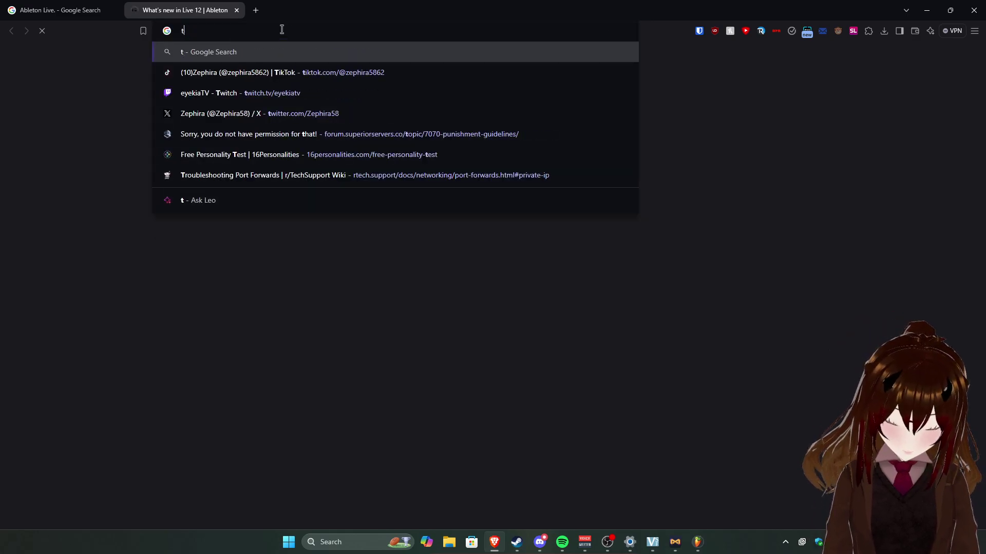
{"action": "type", "text": "youtu"}
{"action": "key", "text": "ctrl+a"}
{"action": "type", "text": "yout"}
{"action": "key", "text": "Return"}
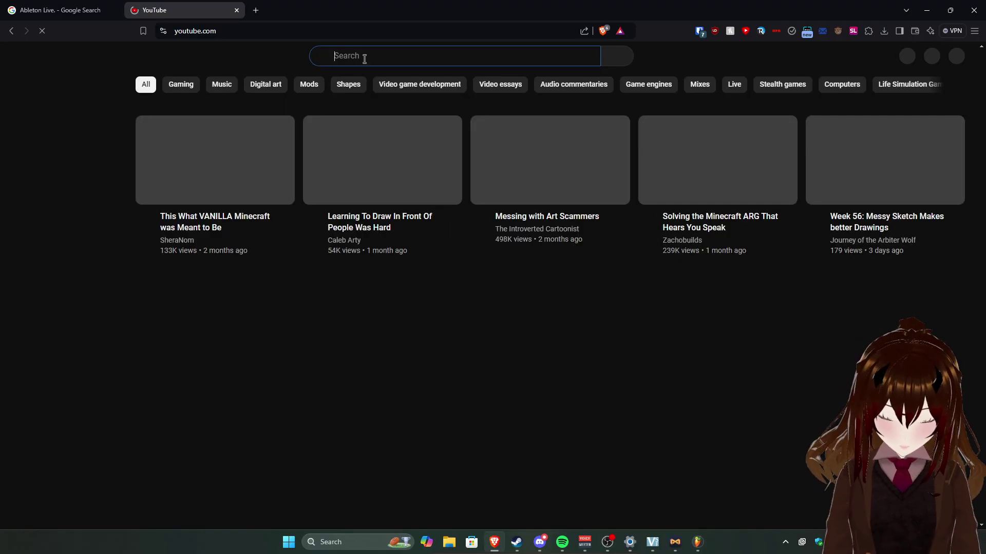
Search YouTube for harp and listen to the Relaxing Harp Music for Sleep & Meditation video from about 1:00:34, ending back on the results.
{"action": "left_click", "coordinate": [365, 57]}
{"action": "type", "text": "harp"}
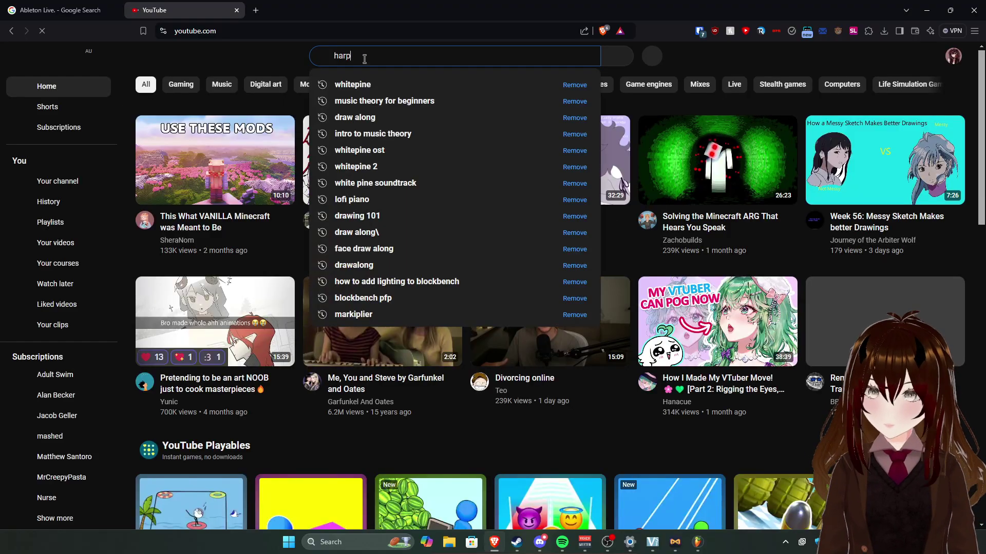
{"action": "key", "text": "Return"}
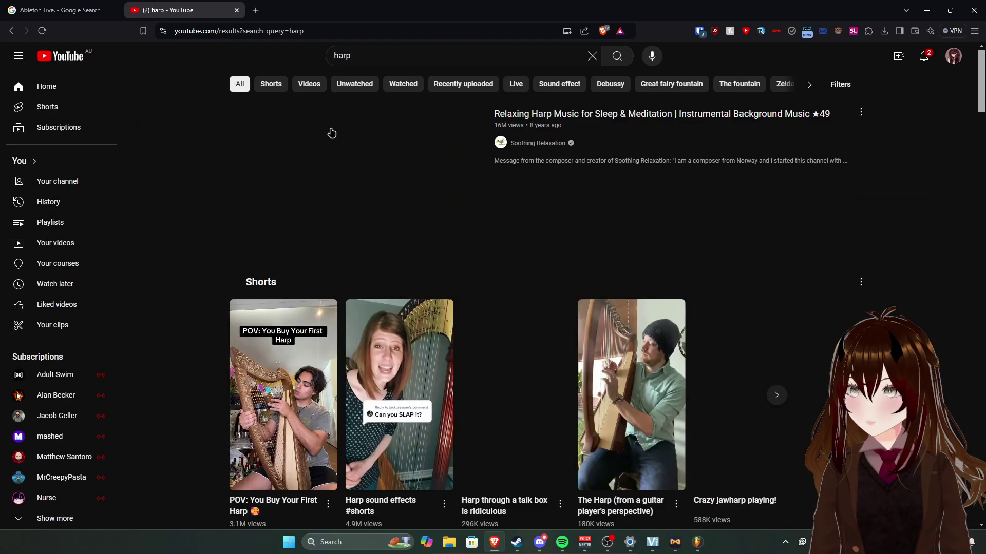
{"action": "left_click", "coordinate": [343, 254]}
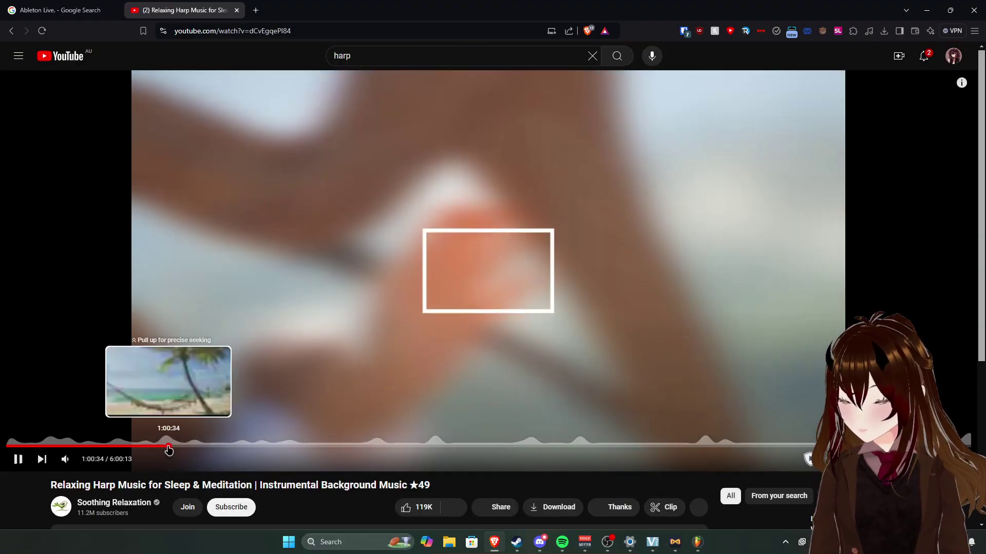
{"action": "left_click", "coordinate": [168, 447]}
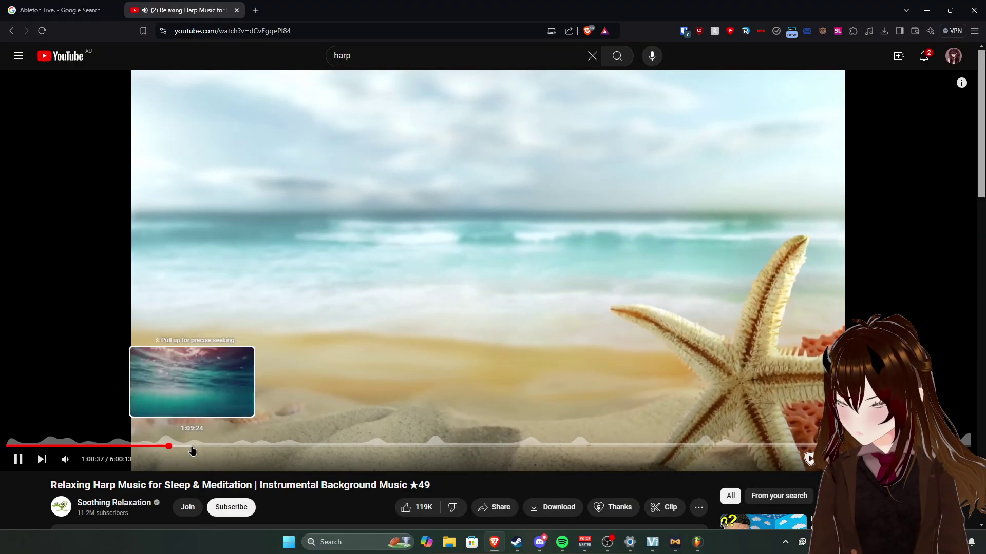
{"action": "left_click", "coordinate": [277, 274]}
{"action": "scroll", "coordinate": [341, 161], "scroll_direction": "down", "scroll_amount": 3}
{"action": "scroll", "coordinate": [534, 142], "scroll_direction": "up", "scroll_amount": 3}
Switch to FL Studio, look over the Street Fighter III - 2nd Impact patch list, and close the soundfont player window.
{"action": "key", "text": "alt+Tab"}
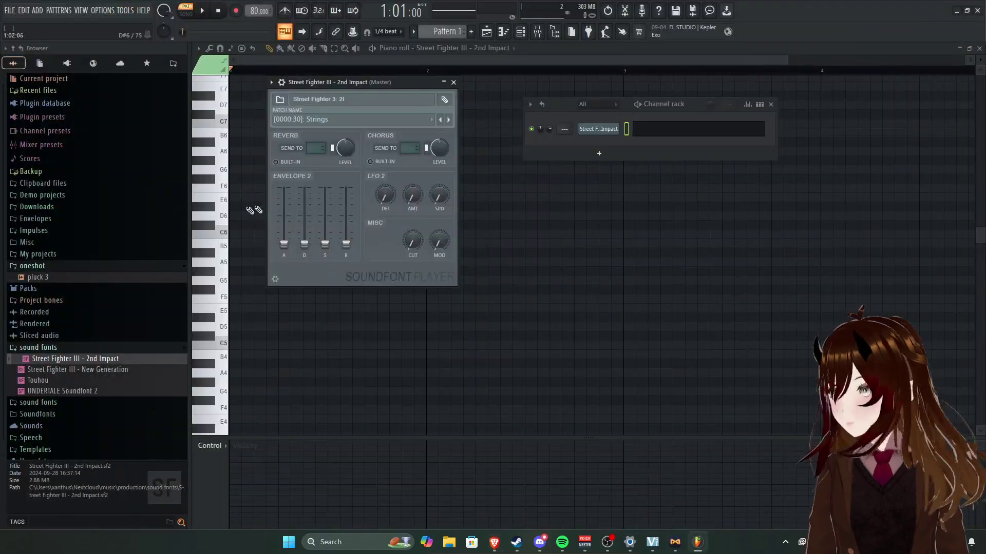
{"action": "left_click", "coordinate": [334, 120]}
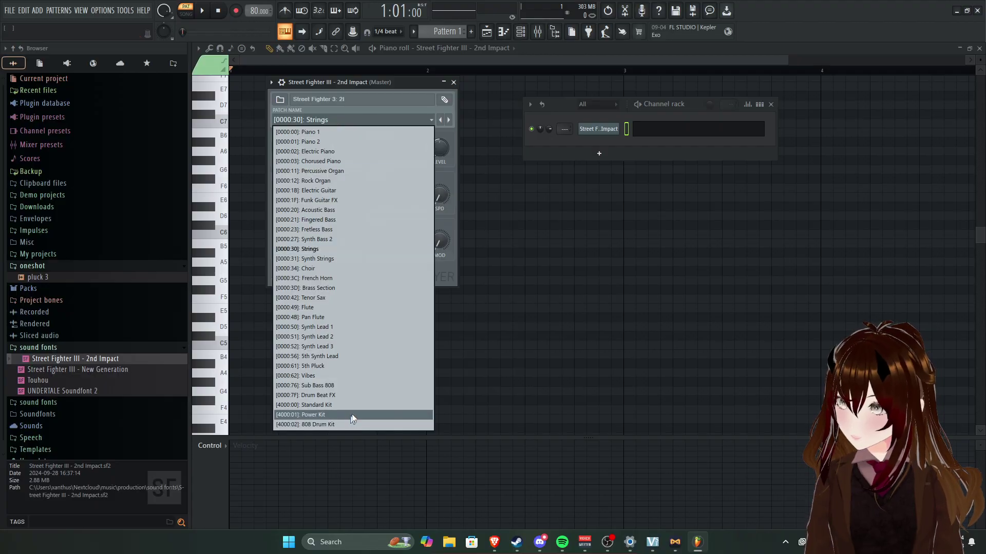
{"action": "left_click", "coordinate": [529, 114]}
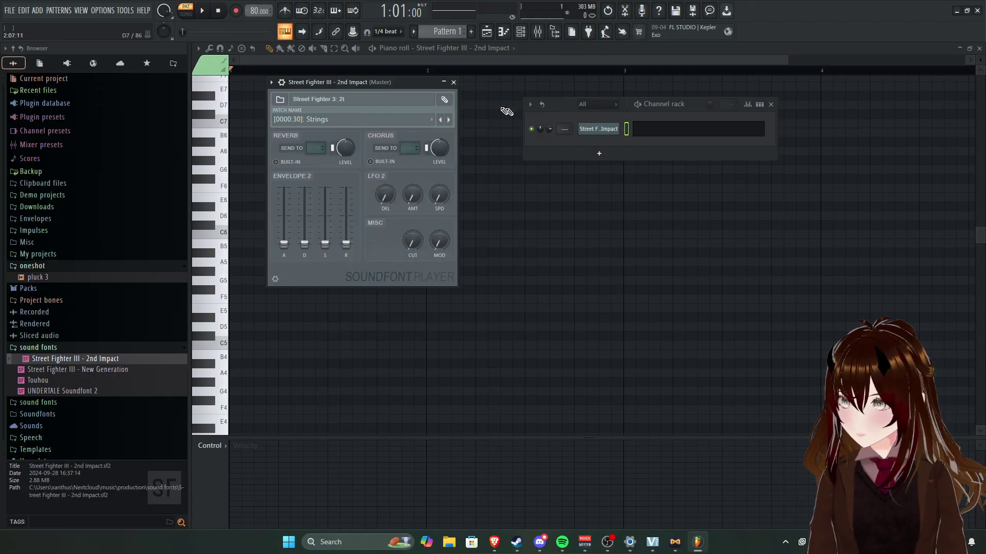
{"action": "left_click", "coordinate": [454, 83]}
Switch to the browser, search Google for harp sound effect in a new tab, play the Dreaming Harp clip, and close that tab.
{"action": "left_click", "coordinate": [494, 542]}
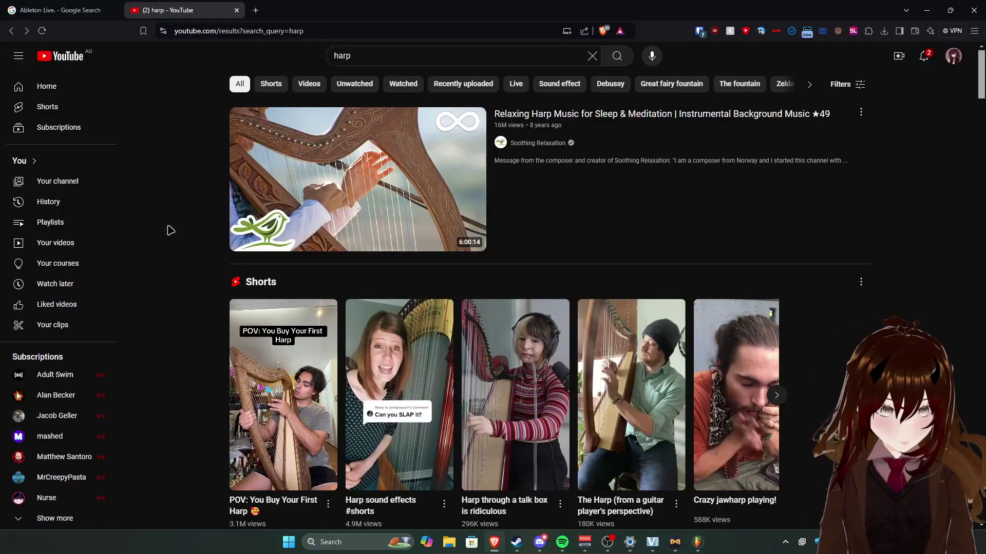
{"action": "left_click", "coordinate": [257, 10]}
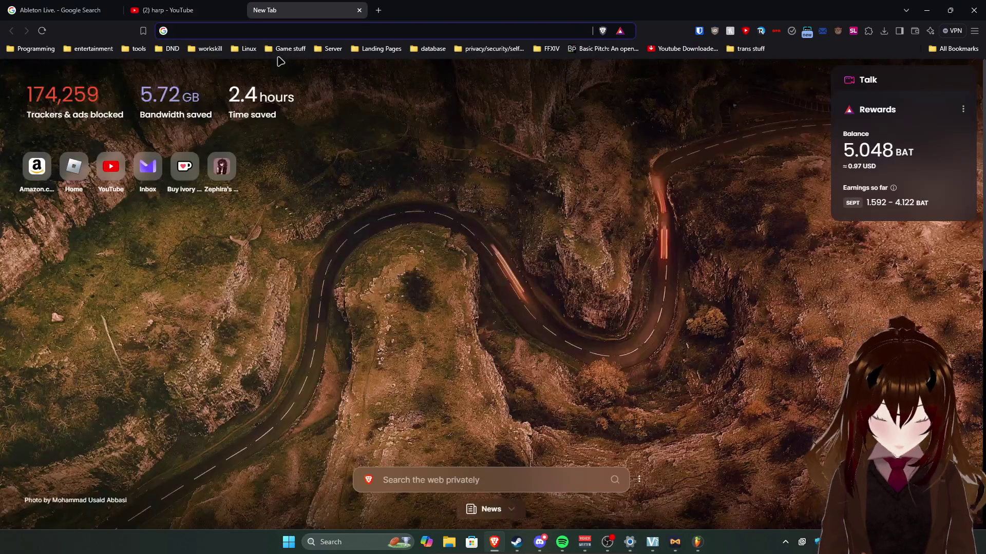
{"action": "type", "text": "harp sound ef"}
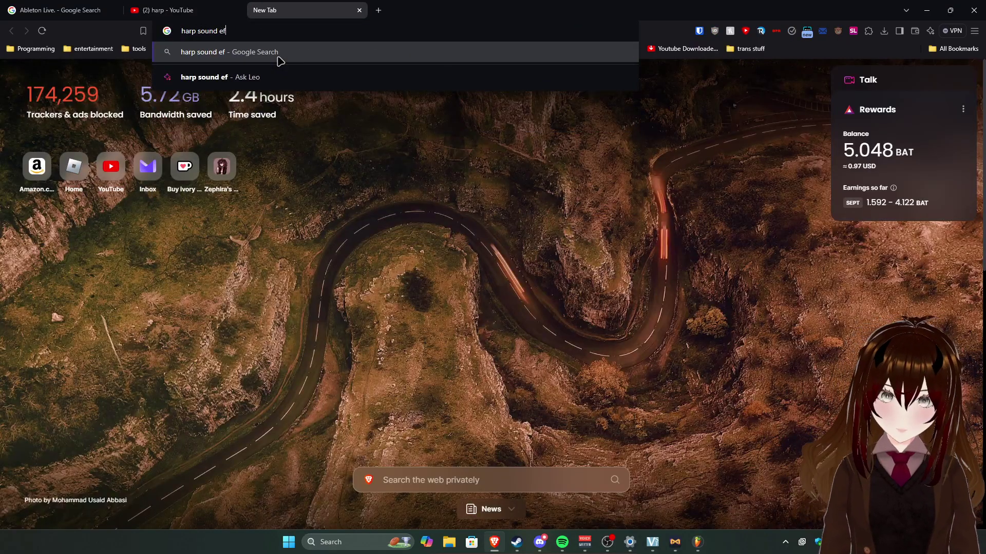
{"action": "type", "text": "fect"}
{"action": "left_click", "coordinate": [278, 53]}
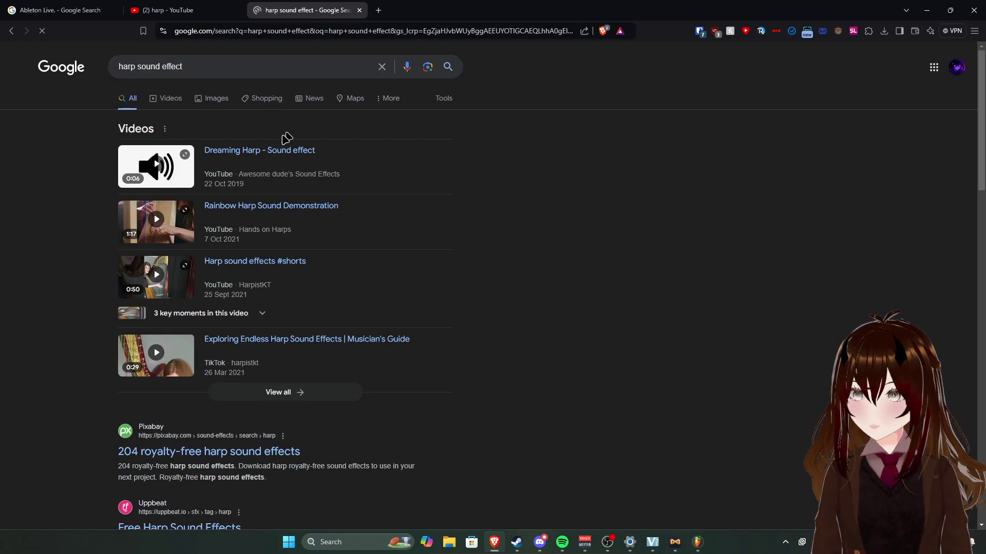
{"action": "left_click", "coordinate": [162, 180]}
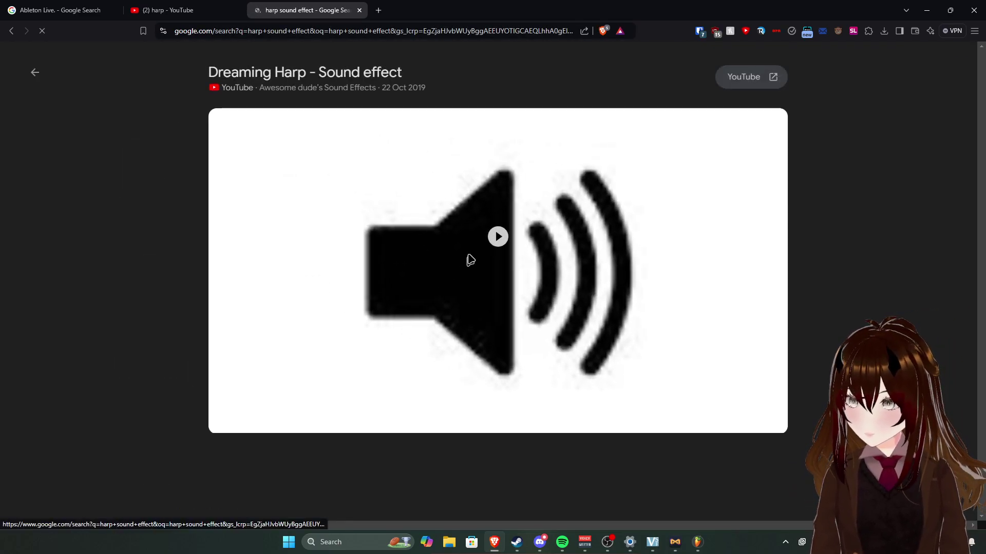
{"action": "left_click", "coordinate": [494, 239]}
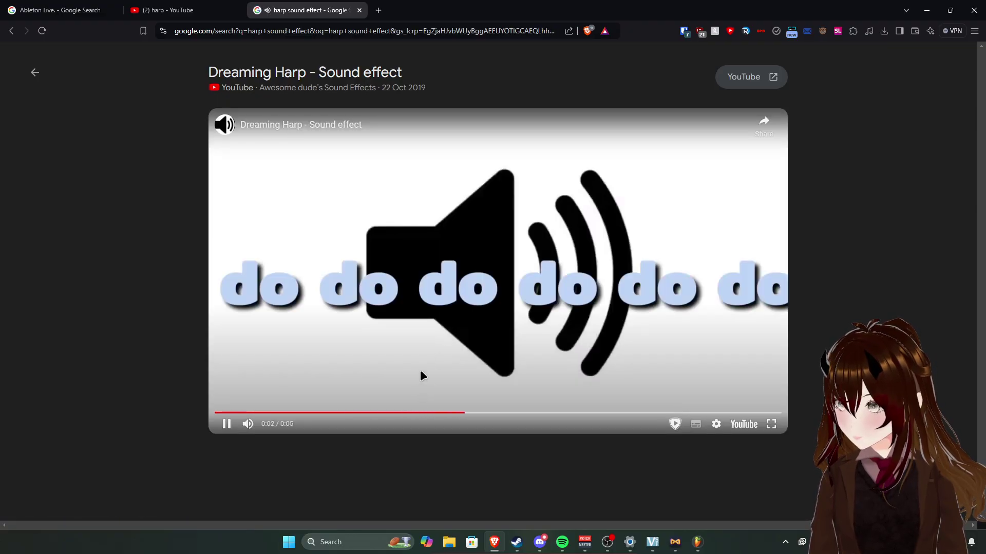
{"action": "key", "text": "Escape"}
{"action": "scroll", "coordinate": [256, 261], "scroll_direction": "down", "scroll_amount": 4}
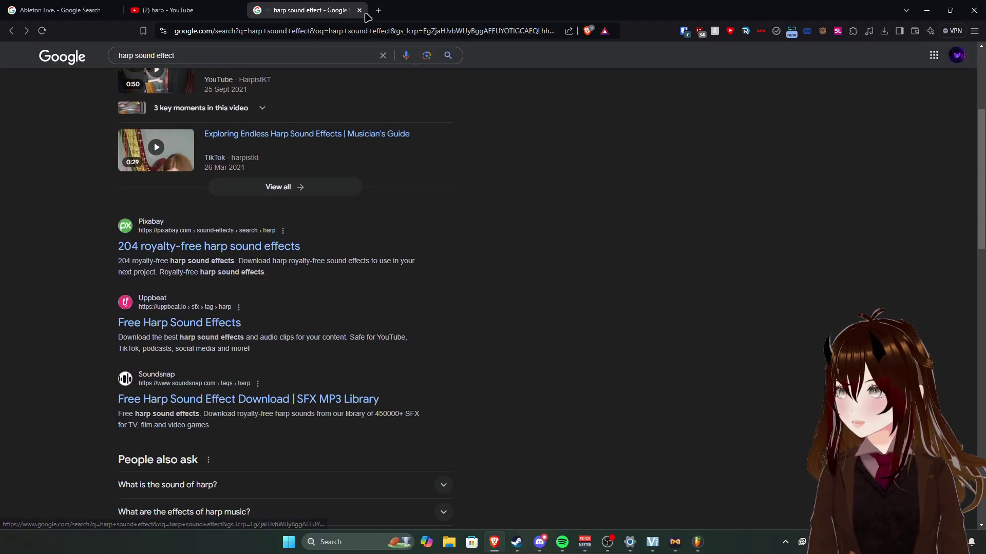
{"action": "left_click", "coordinate": [360, 10]}
Search the web for harp sound font in a new tab and look through the harp sf2 entries on Musical Artifacts.
{"action": "left_click", "coordinate": [255, 10]}
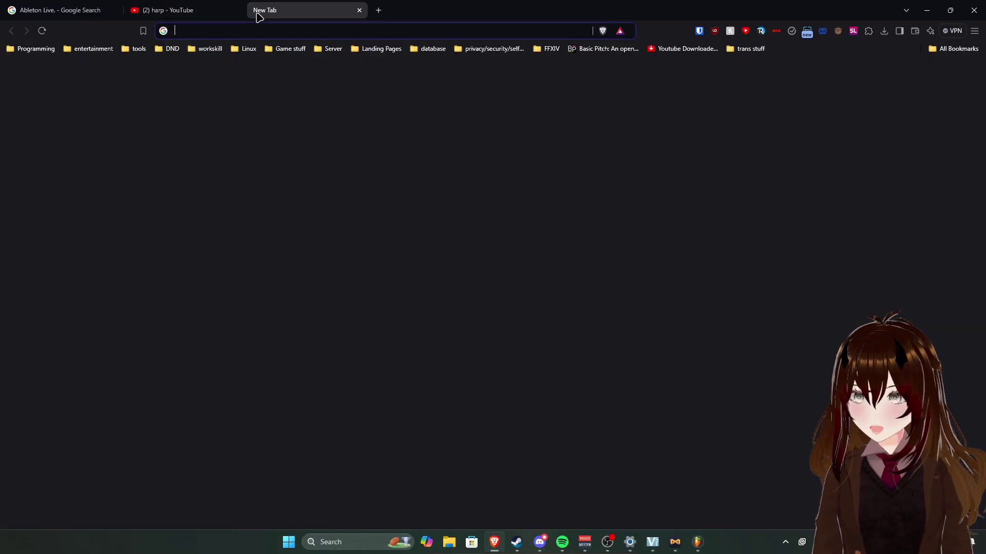
{"action": "type", "text": "harp sound font"}
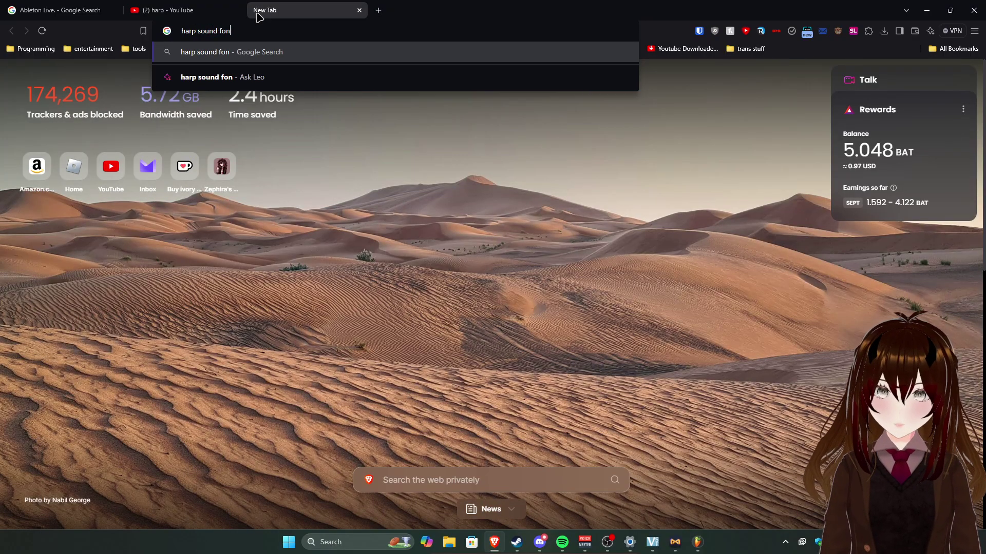
{"action": "key", "text": "Return"}
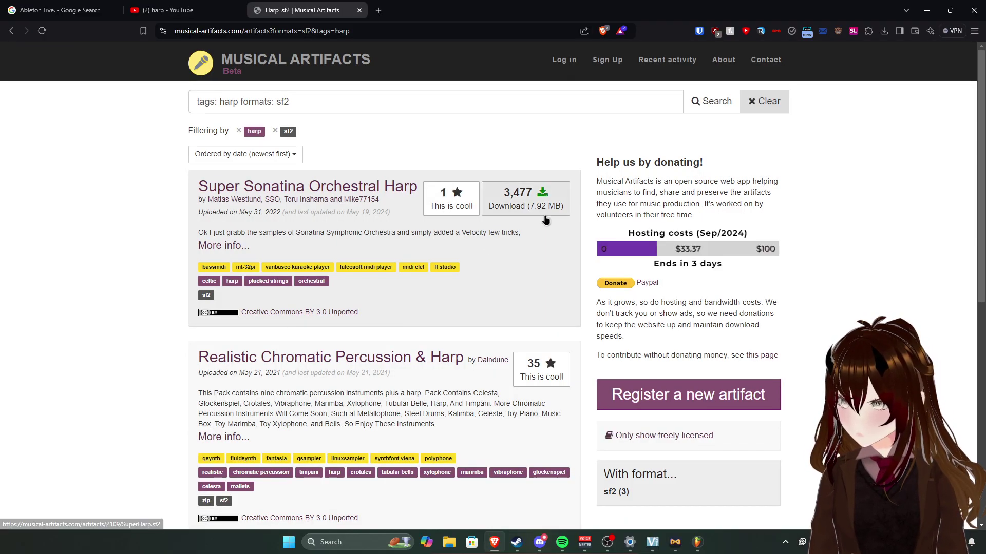
{"action": "scroll", "coordinate": [540, 249], "scroll_direction": "down", "scroll_amount": 4}
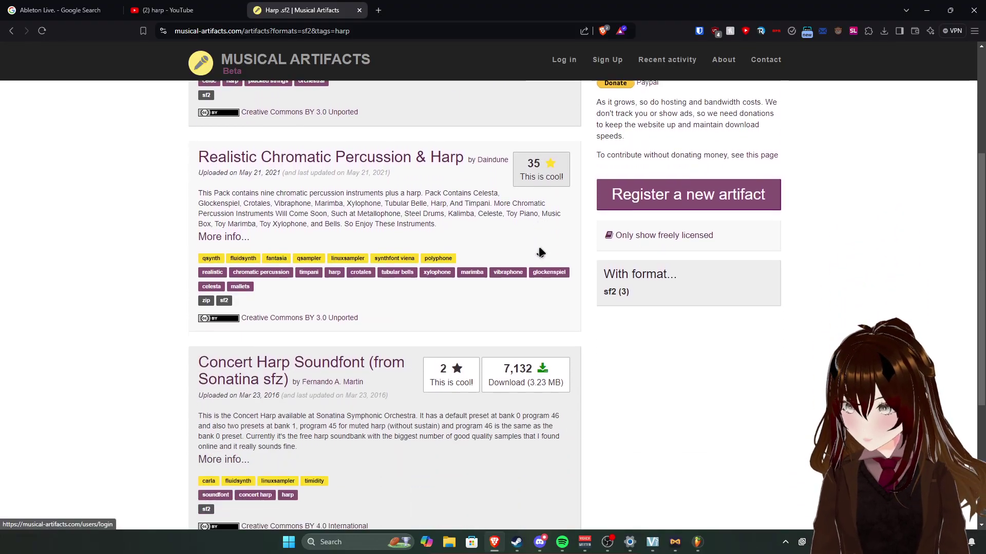
{"action": "scroll", "coordinate": [531, 232], "scroll_direction": "up", "scroll_amount": 4}
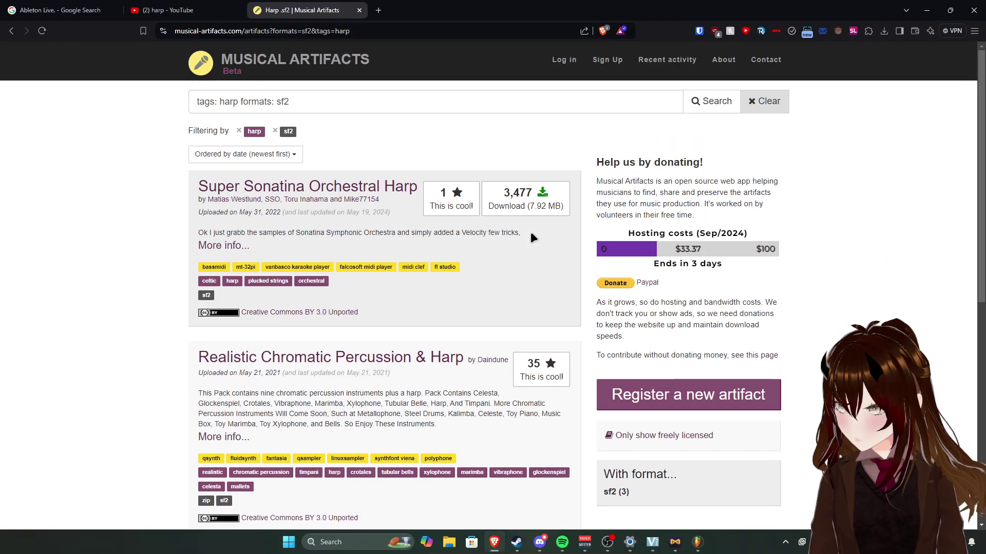
{"action": "scroll", "coordinate": [531, 232], "scroll_direction": "down", "scroll_amount": 8}
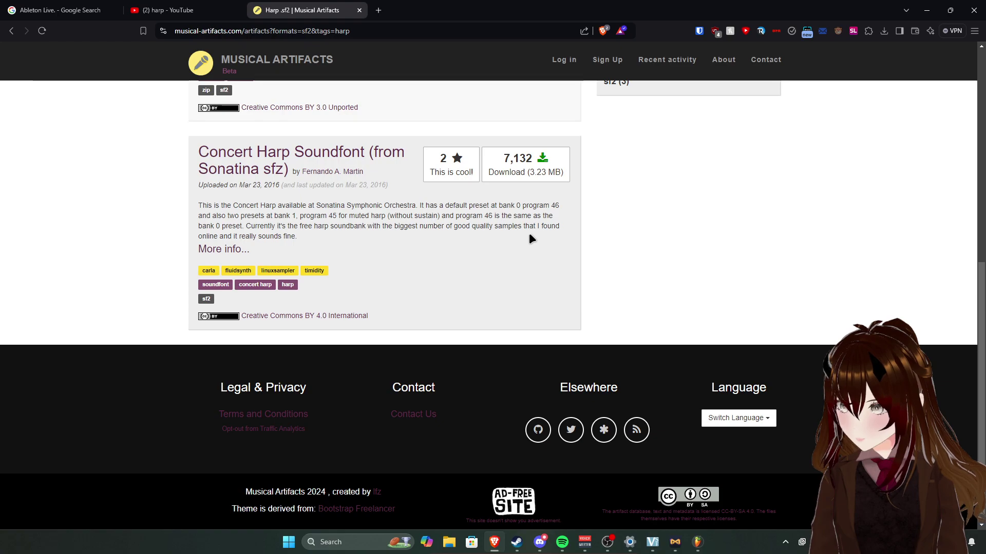
{"action": "scroll", "coordinate": [466, 249], "scroll_direction": "up", "scroll_amount": 8}
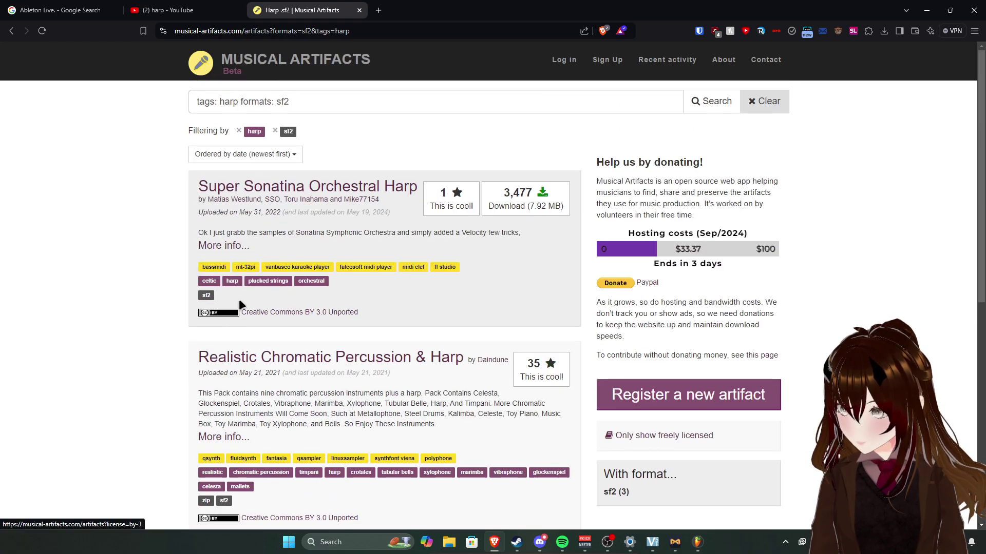
{"action": "scroll", "coordinate": [252, 300], "scroll_direction": "down", "scroll_amount": 8}
{"action": "scroll", "coordinate": [256, 292], "scroll_direction": "up", "scroll_amount": 8}
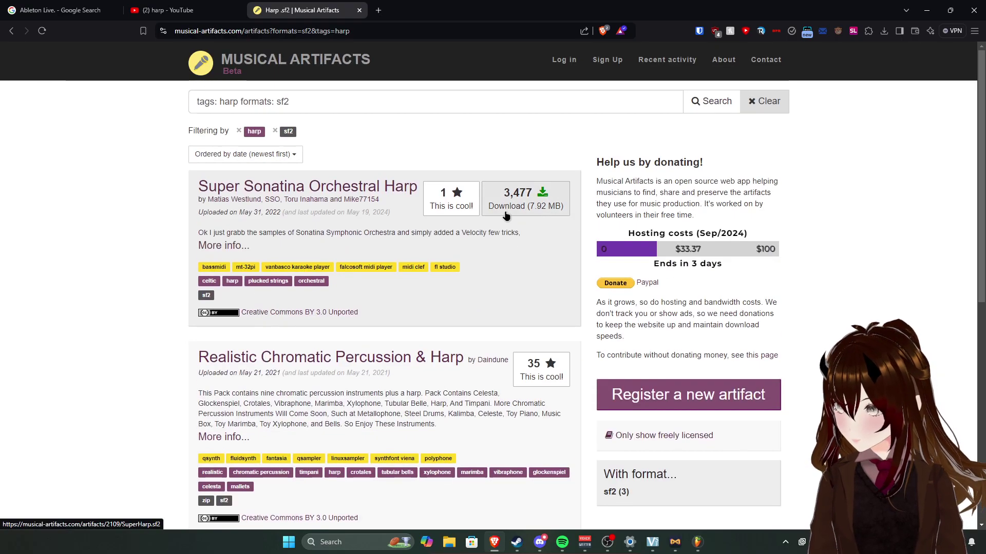
Download the Super Sonatina Orchestral Harp soundfont to Downloads as SuperHarp.sf2 and minimise the browser to return to FL Studio.
{"action": "left_click", "coordinate": [506, 216]}
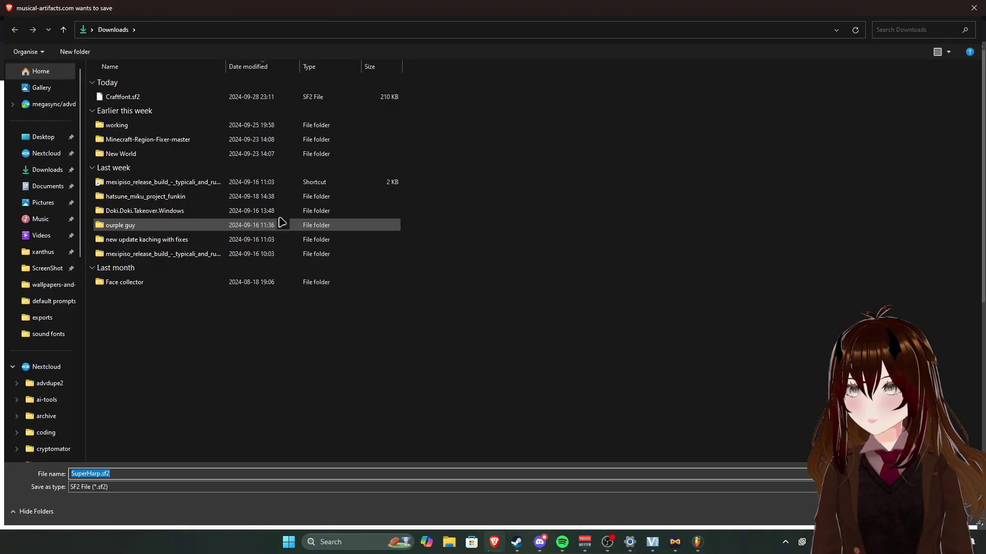
{"action": "key", "text": "Return"}
{"action": "key", "text": "super+Down"}
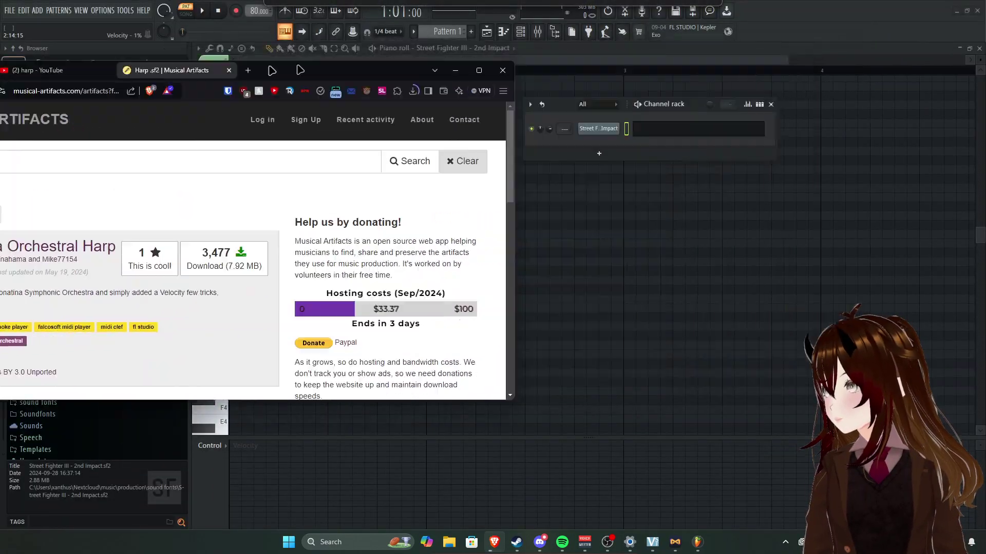
{"action": "key", "text": "super+Down"}
Open the production sound fonts folder from the FL Studio Browser, move SuperHarp.sf2 into it, and minimise the folder window.
{"action": "right_click", "coordinate": [45, 346]}
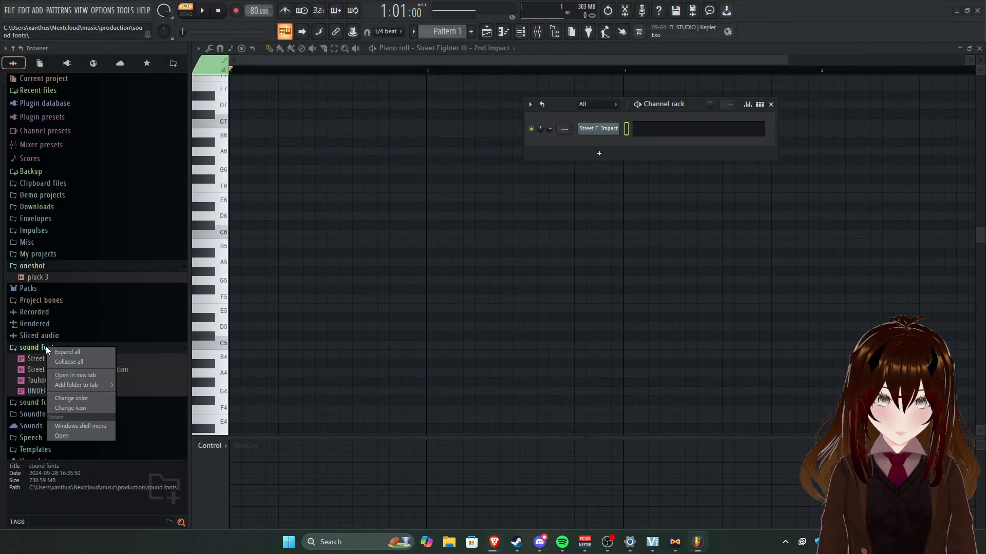
{"action": "left_click", "coordinate": [73, 436]}
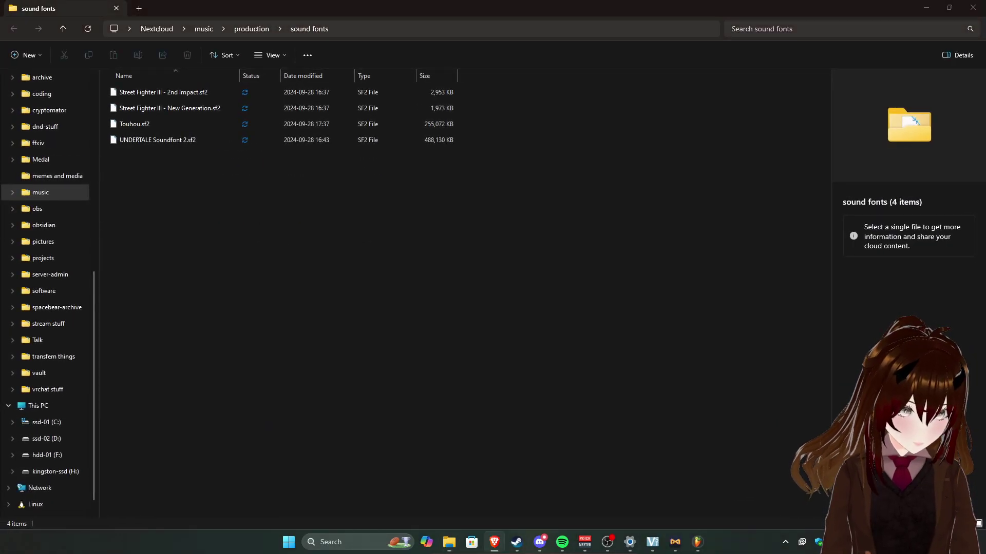
{"action": "left_click_drag", "start_coordinate": [264, 135], "coordinate": [267, 150]}
{"action": "left_click", "coordinate": [301, 281]}
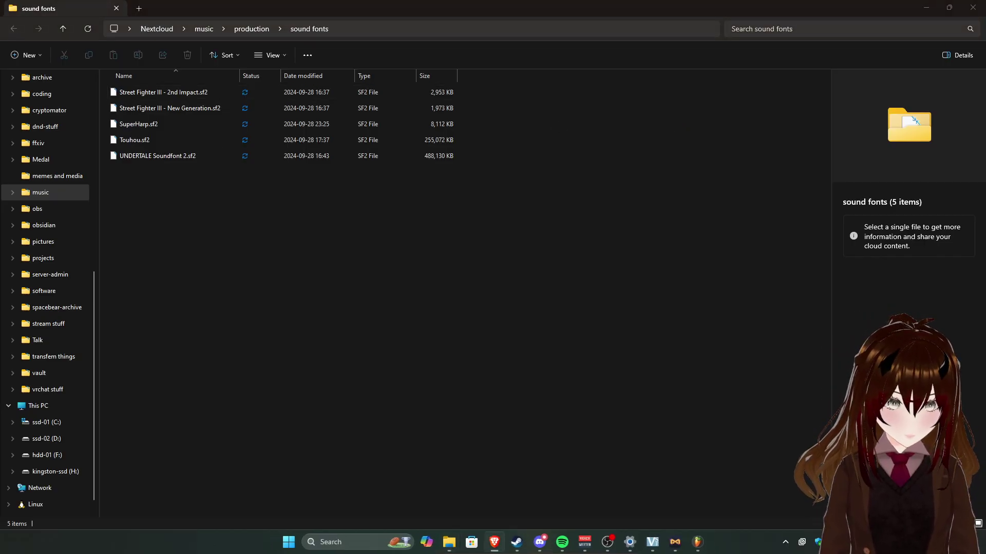
{"action": "left_click", "coordinate": [922, 6]}
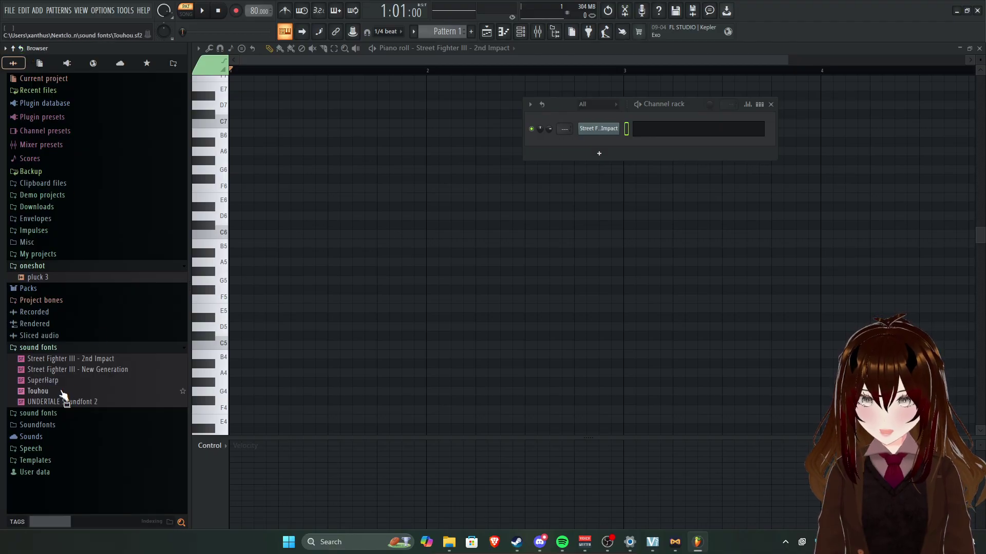
Load the SuperHarp soundfont onto the Street Fighter III - 2nd Impact channel, check its loaded soundfont, and close the player and Channel rack.
{"action": "left_click_drag", "start_coordinate": [67, 382], "coordinate": [604, 128]}
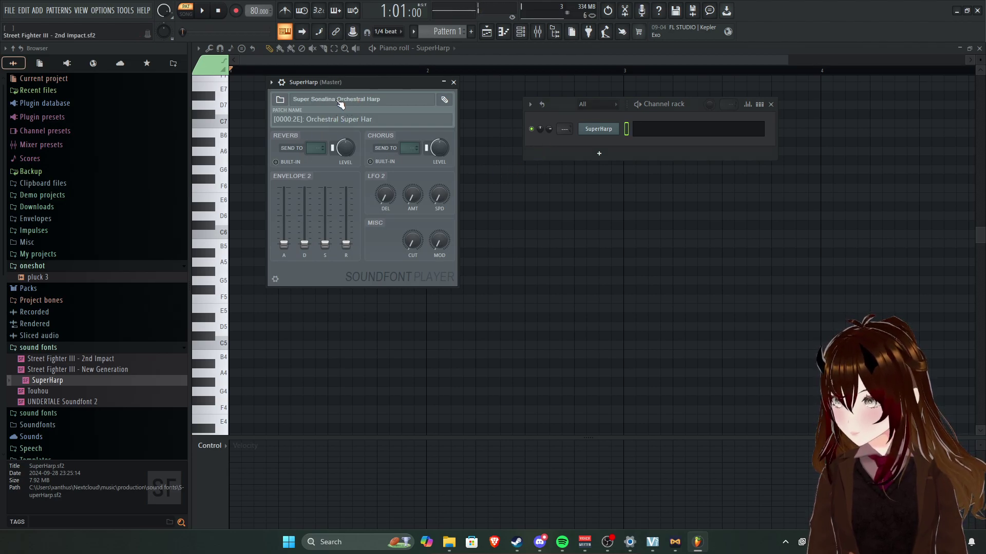
{"action": "left_click", "coordinate": [365, 99]}
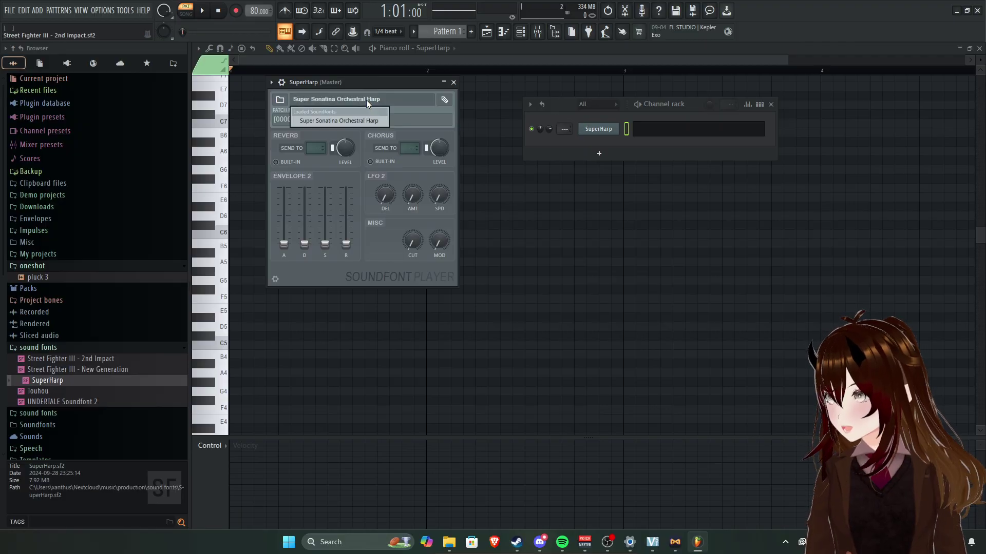
{"action": "left_click", "coordinate": [359, 119]}
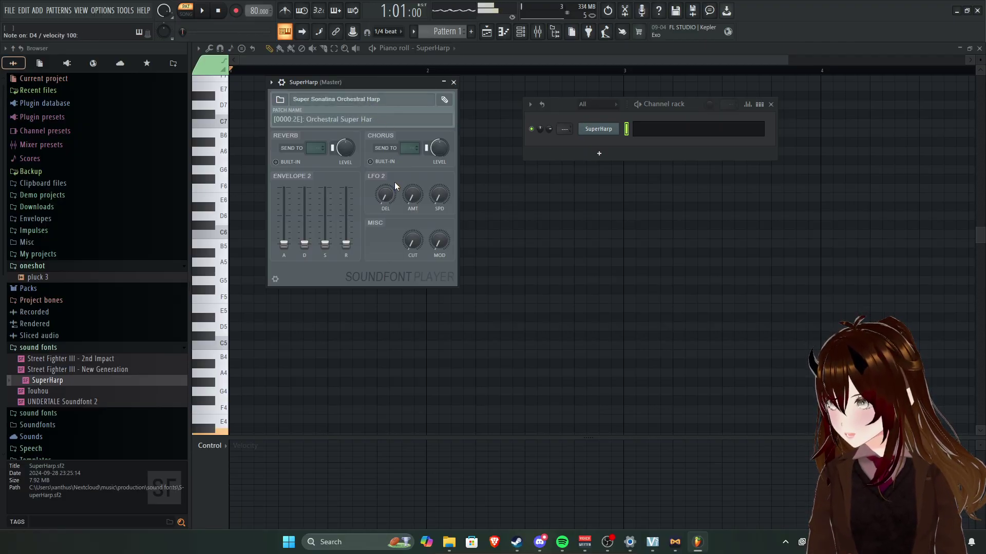
{"action": "left_click", "coordinate": [453, 82]}
{"action": "left_click", "coordinate": [772, 104]}
Place a one-beat C5 note at the start of the SuperHarp piano roll and close its note properties without edits.
{"action": "scroll", "coordinate": [521, 196], "scroll_direction": "down", "scroll_amount": 5}
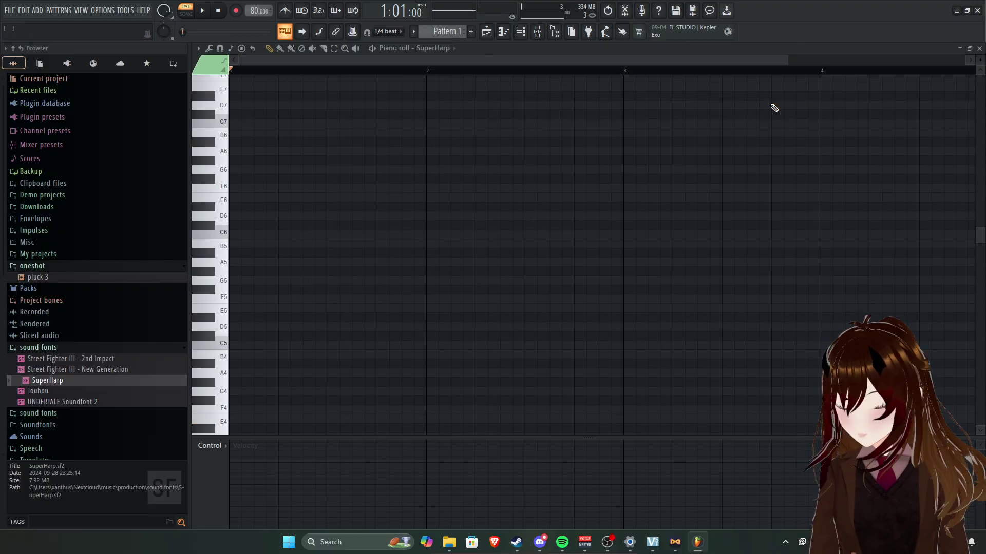
{"action": "scroll", "coordinate": [260, 288], "scroll_direction": "up", "scroll_amount": 1}
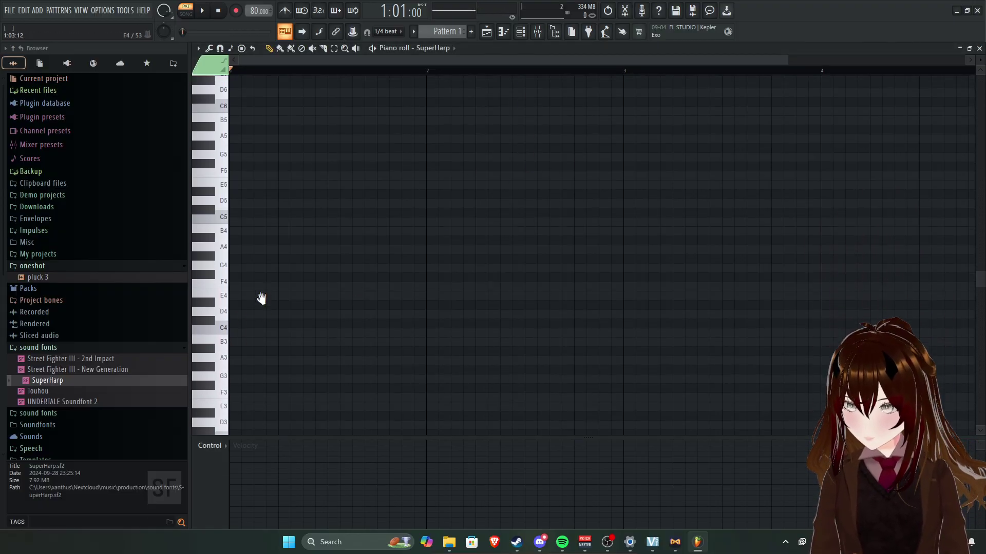
{"action": "left_click", "coordinate": [242, 235]}
{"action": "double_click", "coordinate": [242, 234]}
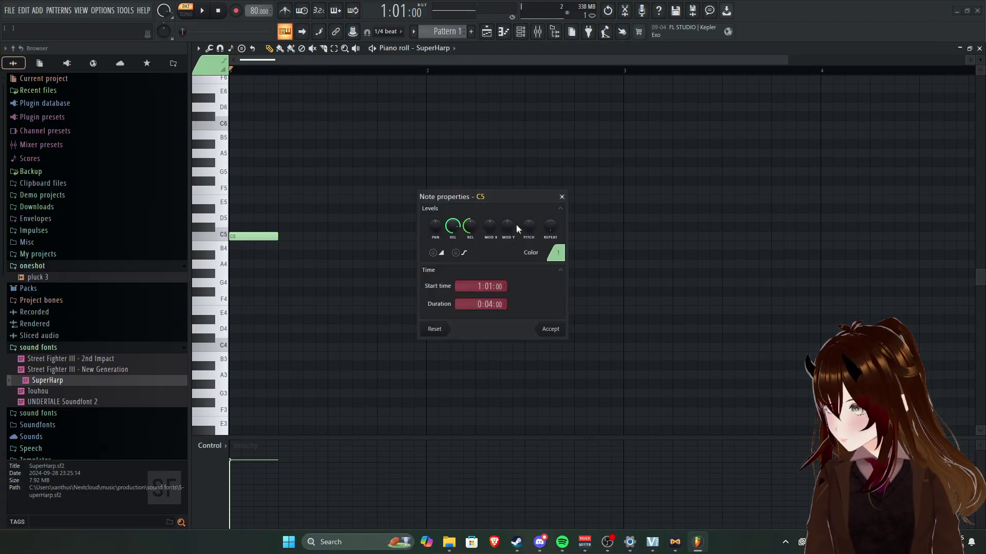
{"action": "left_click", "coordinate": [561, 197]}
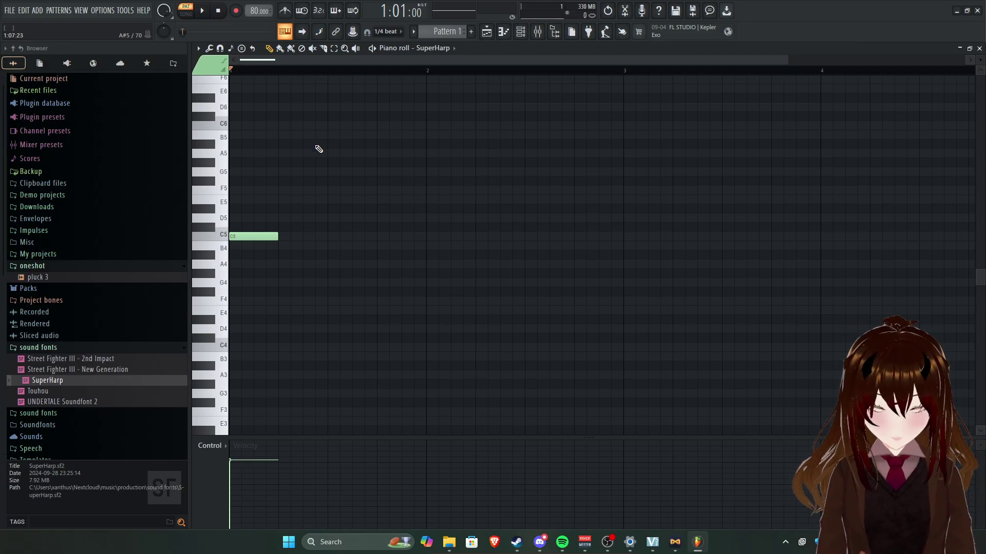
Place a second one-beat C5 note on beat 2 of the SuperHarp piano roll and play the pattern back.
{"action": "scroll", "coordinate": [334, 247], "scroll_direction": "up", "scroll_amount": 3}
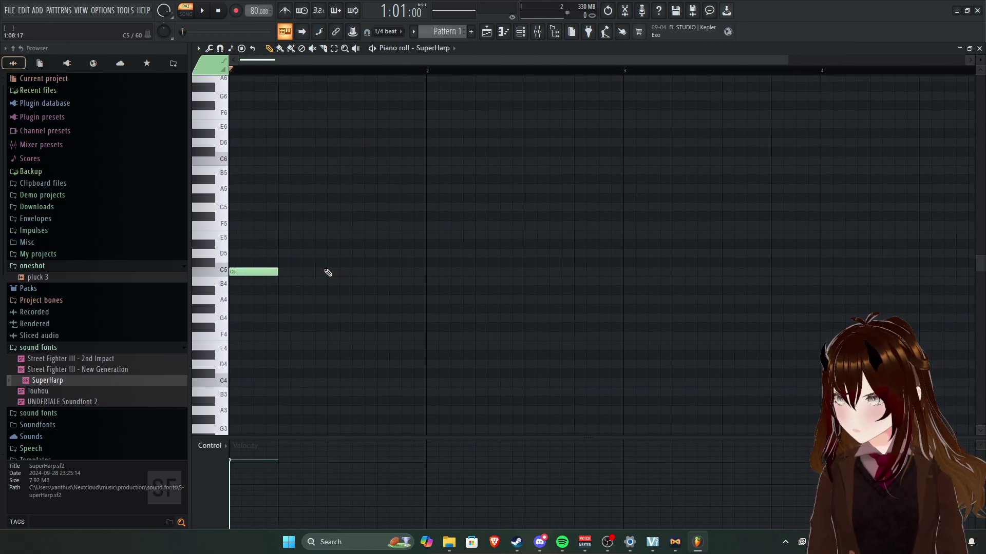
{"action": "left_click", "coordinate": [291, 271]}
{"action": "key", "text": "space"}
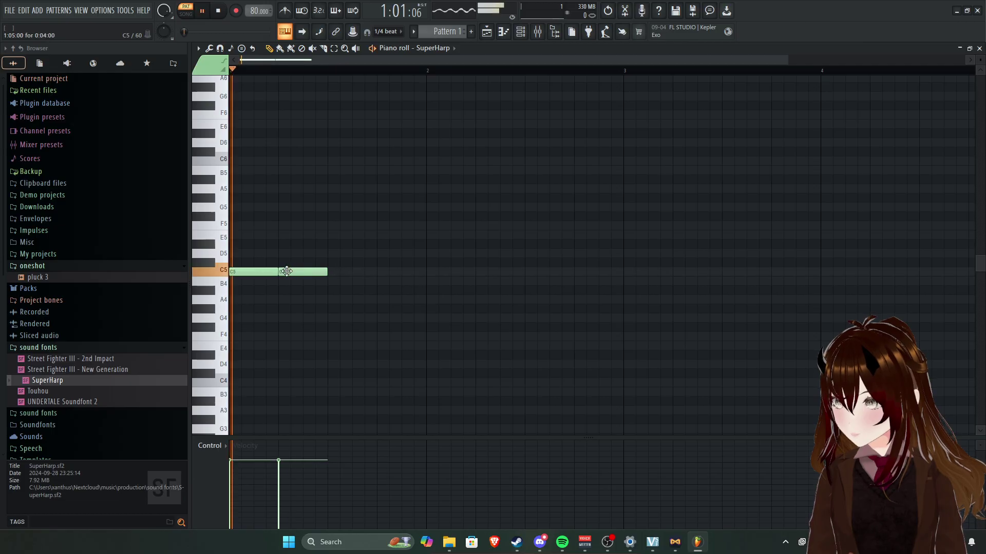
{"action": "key", "text": "space"}
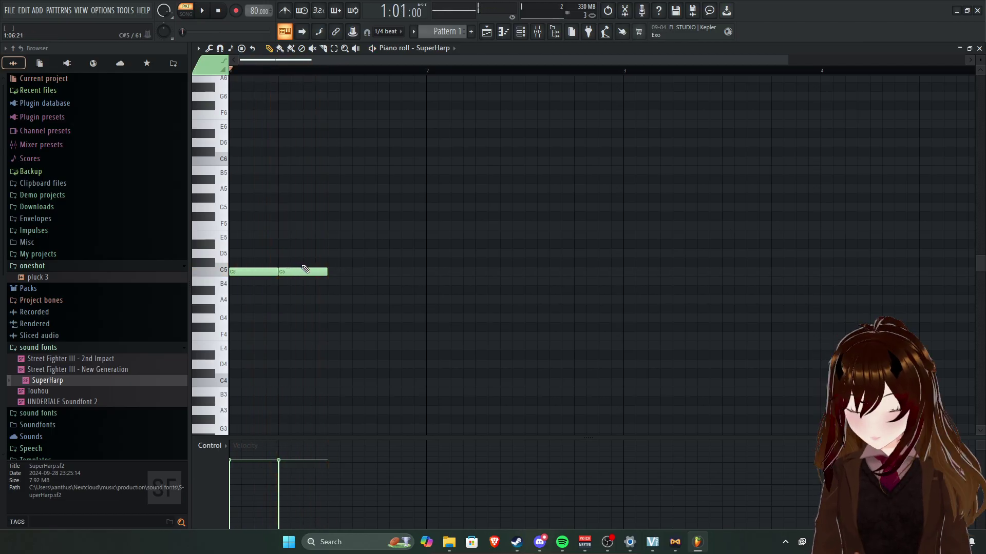
{"action": "key", "text": "space"}
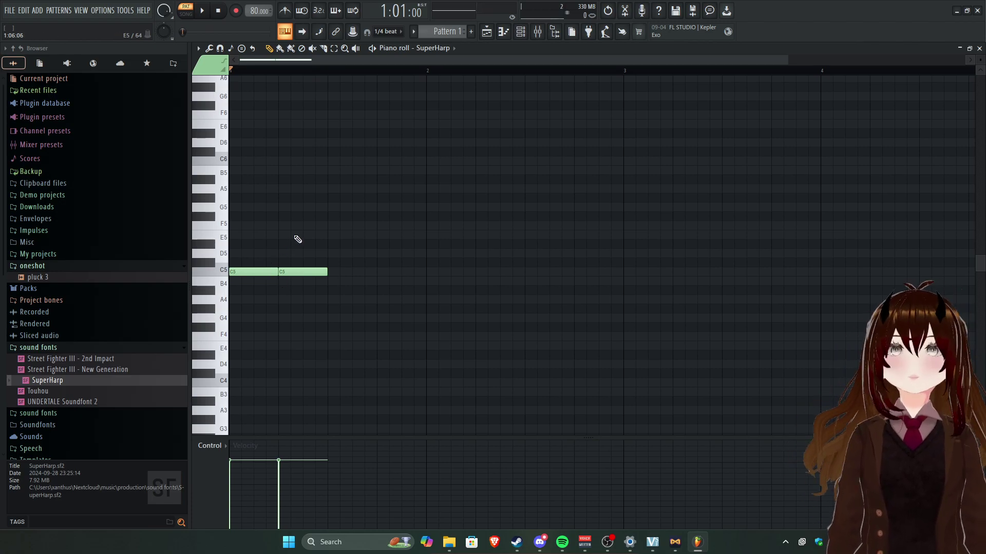
{"action": "key", "text": "alt+Tab"}
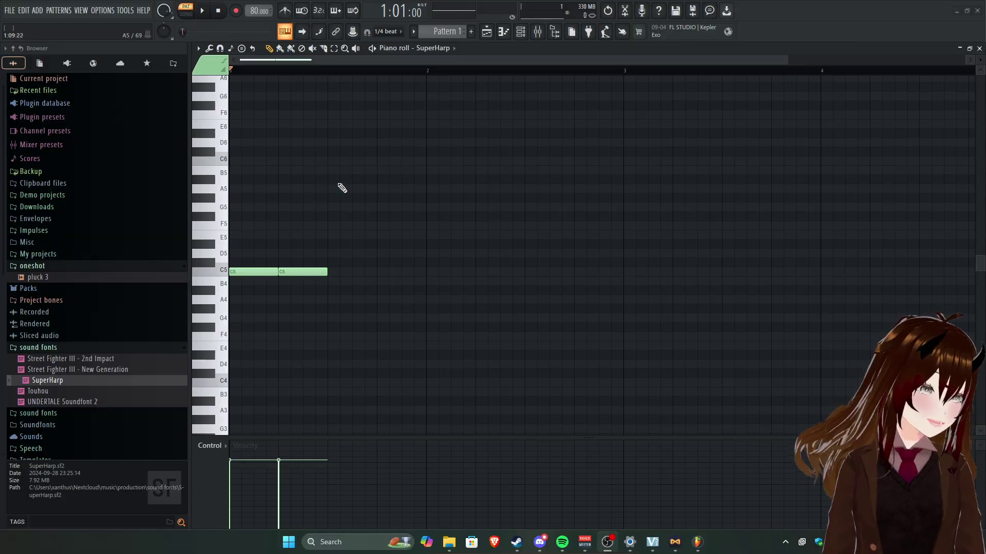
{"action": "left_click_drag", "start_coordinate": [339, 210], "coordinate": [495, 220]}
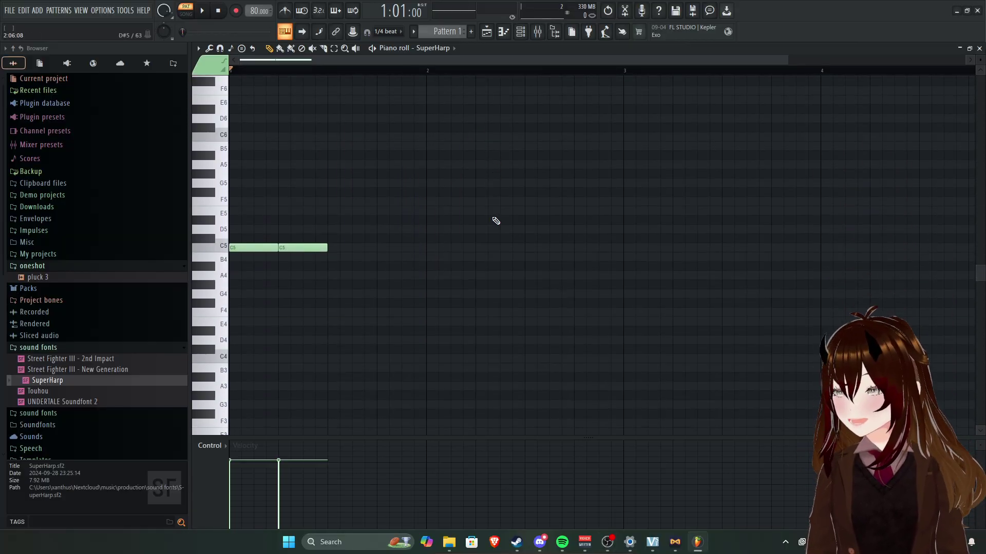
{"action": "key", "text": "space"}
{"action": "key", "text": "space"}
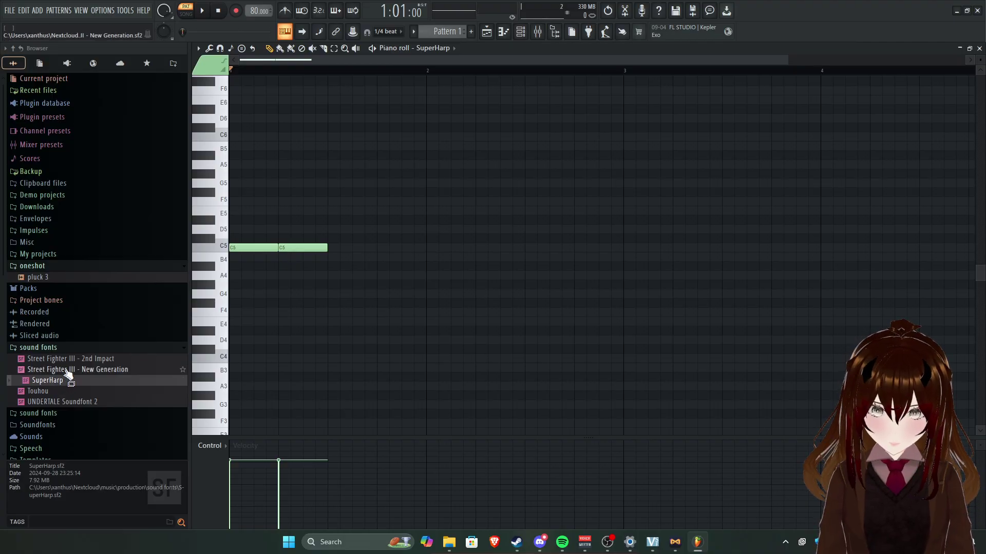
Preview the pluck 3 one-shot and inspect the Street Fighter III - New Generation and SuperHarp soundfonts in the Browser.
{"action": "left_click", "coordinate": [52, 278]}
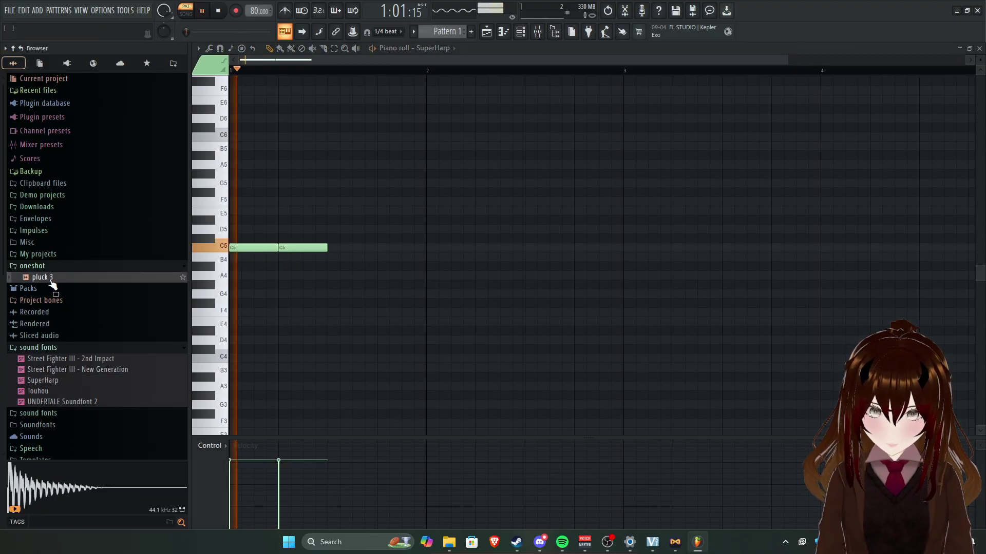
{"action": "left_click", "coordinate": [52, 370]}
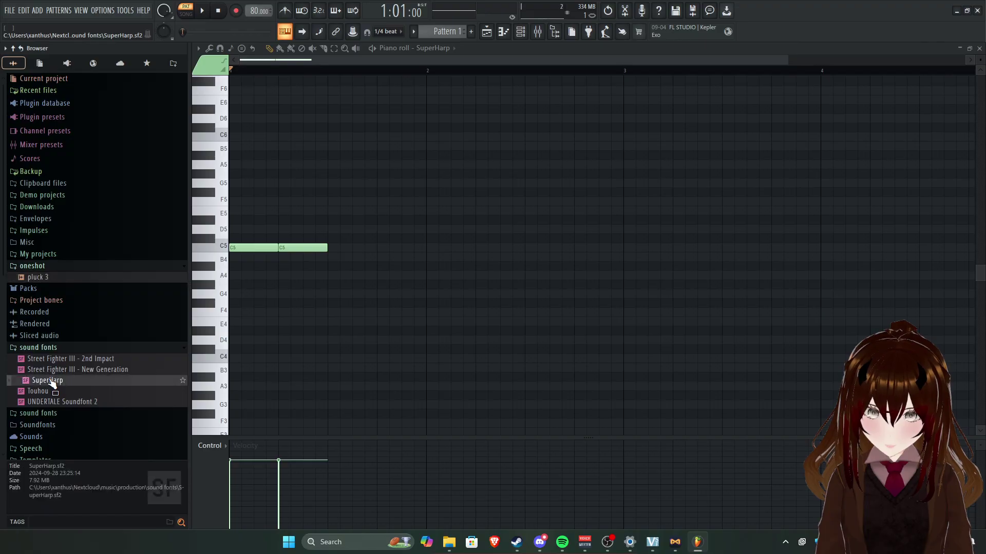
{"action": "mouse_move", "coordinate": [53, 383]}
{"action": "left_mouse_down"}
{"action": "mouse_move", "coordinate": [57, 373]}
{"action": "mouse_move", "coordinate": [51, 380]}
{"action": "left_mouse_up"}
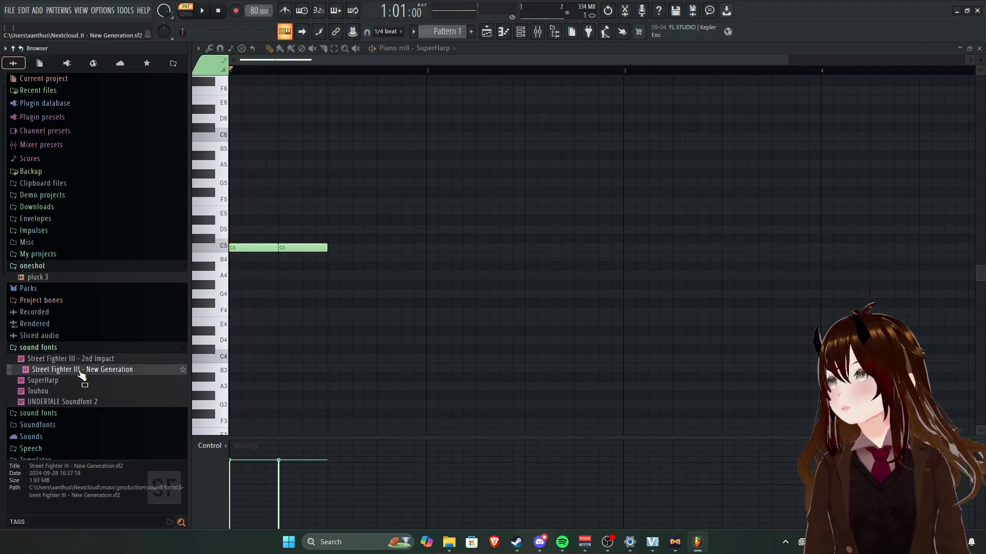
{"action": "left_click", "coordinate": [49, 380]}
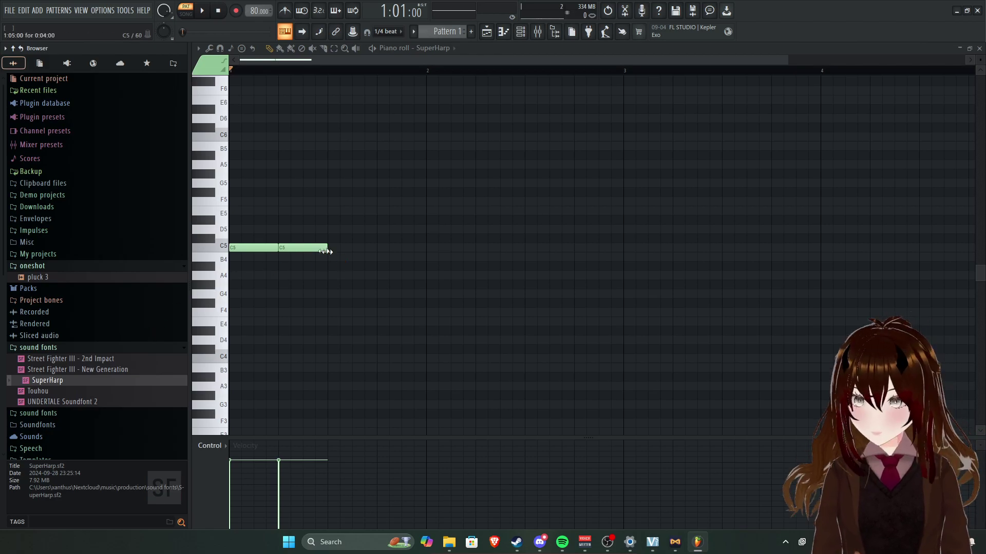
Undo the C5 notes in the piano roll and replace the SuperHarp channel's sound with UNDERTALE Soundfont 2.
{"action": "key", "text": "ctrl+z"}
{"action": "scroll", "coordinate": [377, 177], "scroll_direction": "up", "scroll_amount": 2}
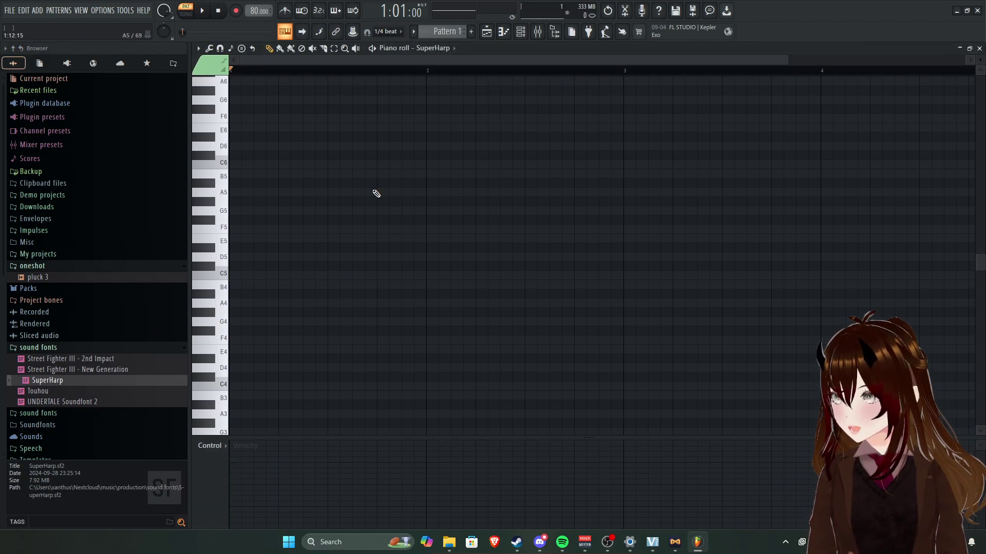
{"action": "left_click", "coordinate": [520, 31]}
{"action": "left_click", "coordinate": [598, 129]}
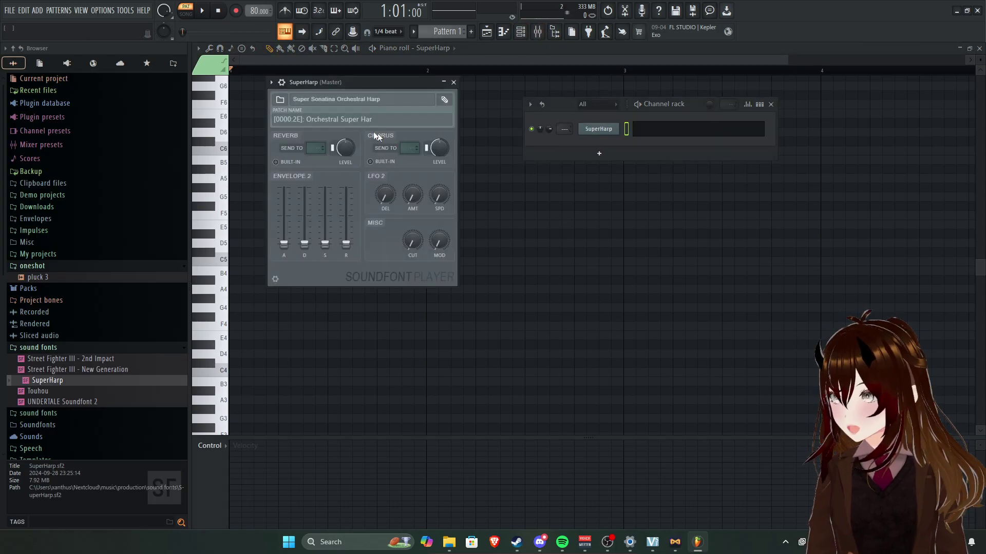
{"action": "left_click", "coordinate": [444, 83]}
{"action": "left_click_drag", "start_coordinate": [40, 401], "coordinate": [598, 130]}
{"action": "left_click", "coordinate": [610, 130]}
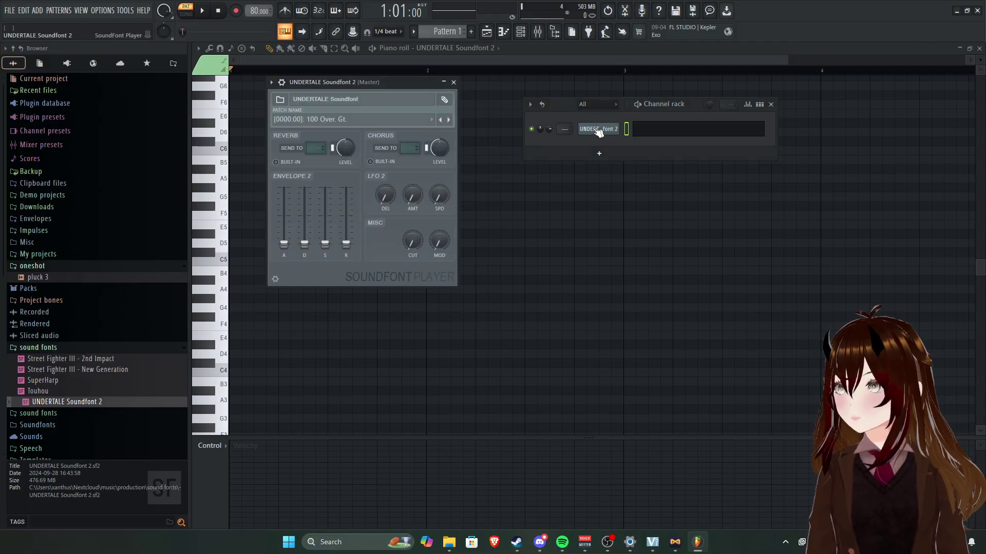
Try the 058 Strings patch of the UNDERTALE soundfont, and switch to the [0000:5D] 004 Piano patch.
{"action": "left_click", "coordinate": [300, 115]}
{"action": "left_click", "coordinate": [347, 105]}
{"action": "left_click", "coordinate": [416, 110]}
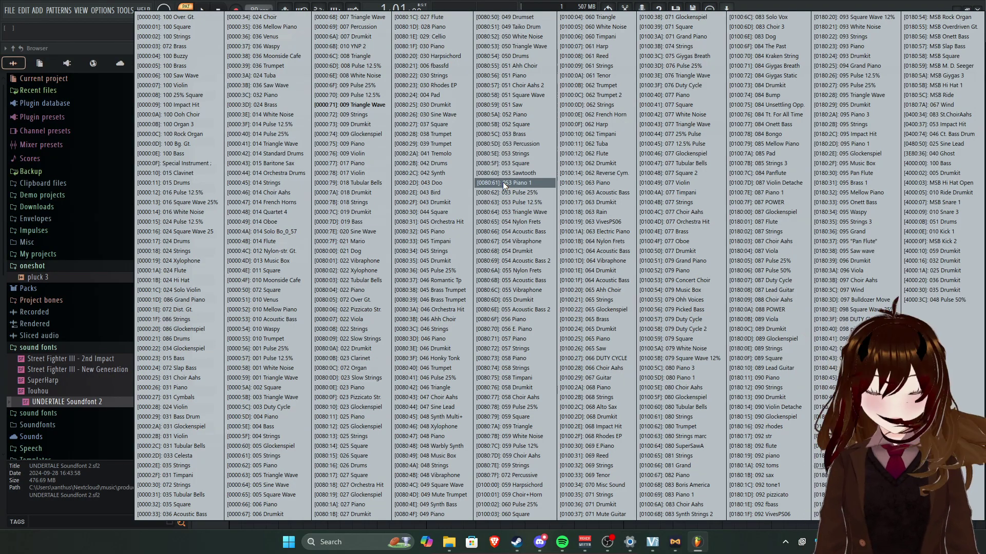
{"action": "left_click", "coordinate": [508, 369]}
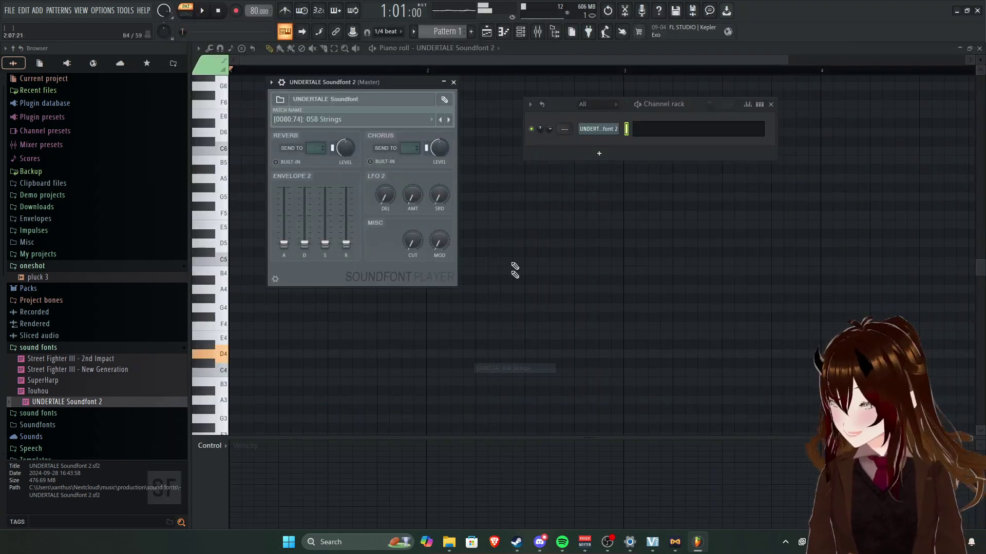
{"action": "left_click", "coordinate": [356, 120]}
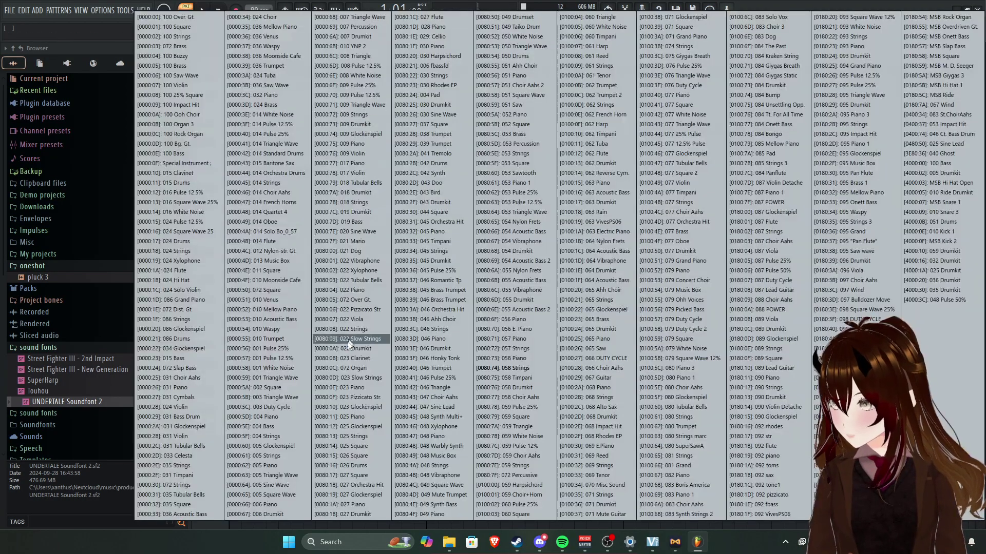
{"action": "left_click", "coordinate": [278, 417]}
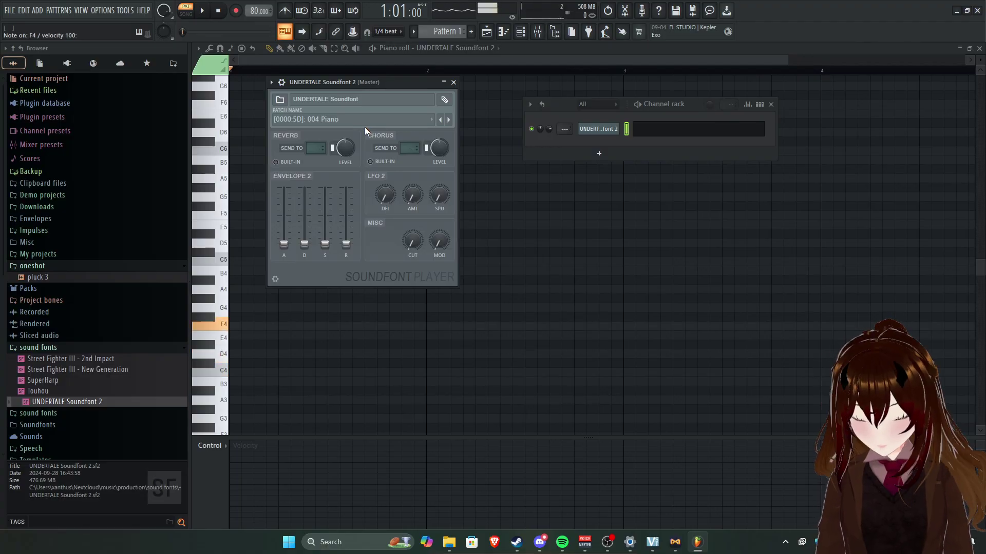
Try raised attack, decay, sustain and release settings of Envelope 2 on the 004 Piano patch.
{"action": "left_click_drag", "start_coordinate": [284, 244], "coordinate": [283, 201]}
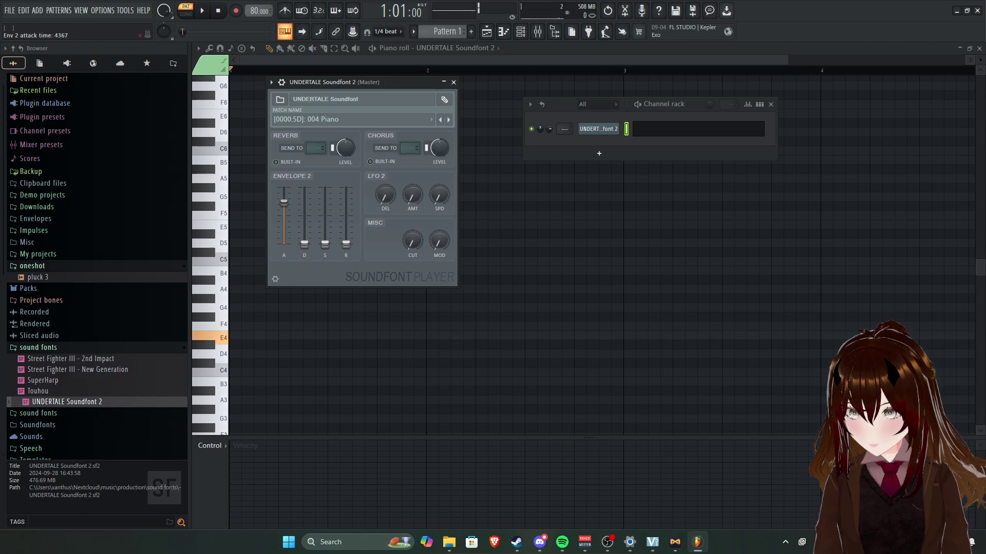
{"action": "left_click_drag", "start_coordinate": [305, 243], "coordinate": [305, 187]}
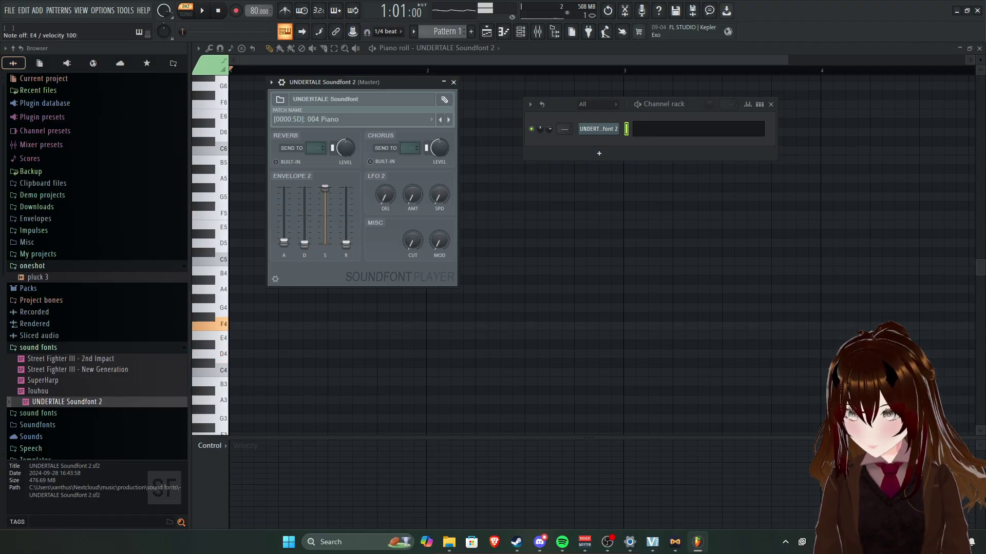
{"action": "left_click_drag", "start_coordinate": [346, 244], "coordinate": [346, 193]}
{"action": "mouse_move", "coordinate": [346, 244]}
{"action": "left_mouse_down"}
{"action": "mouse_move", "coordinate": [346, 187]}
{"action": "mouse_move", "coordinate": [328, 245]}
{"action": "left_mouse_up"}
{"action": "left_click_drag", "start_coordinate": [346, 187], "coordinate": [348, 249]}
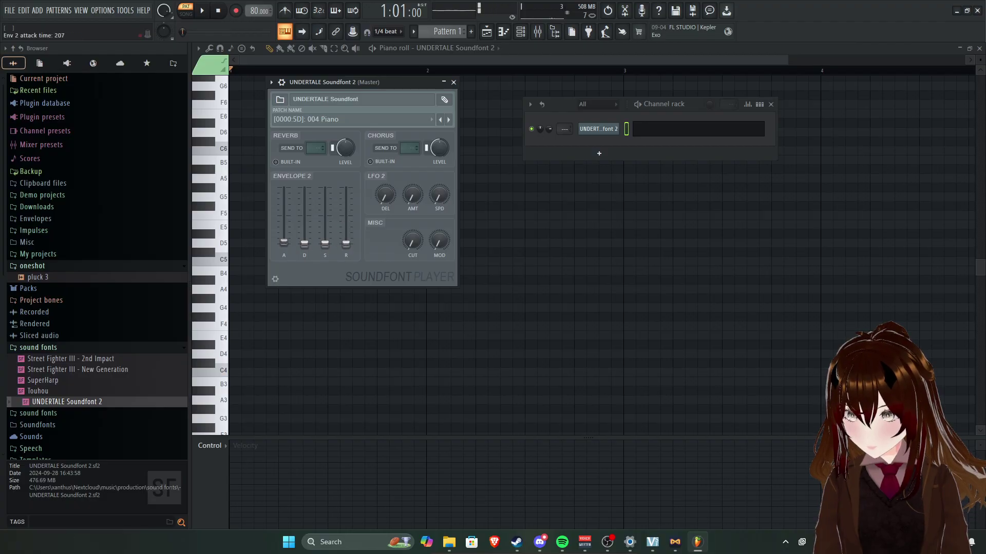
{"action": "left_click_drag", "start_coordinate": [284, 198], "coordinate": [284, 188]}
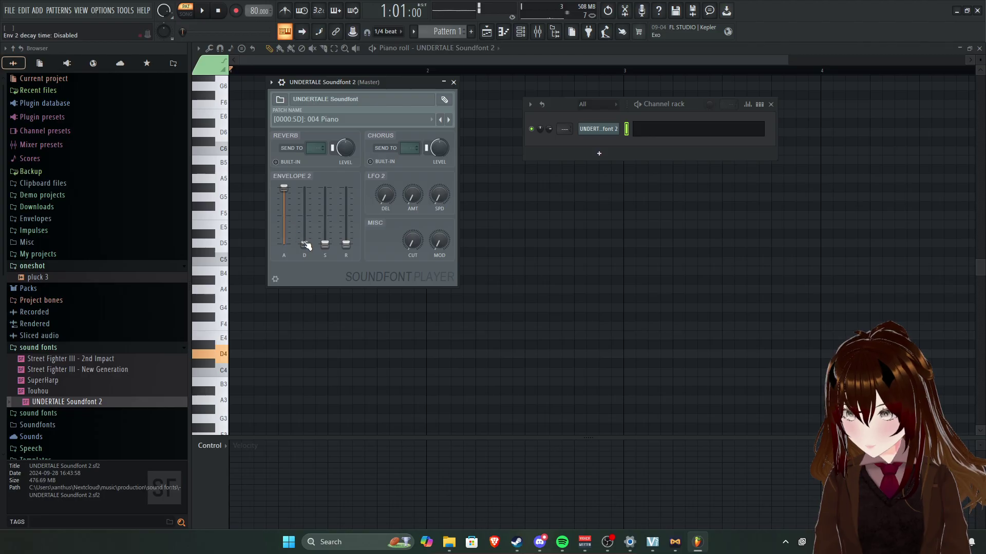
{"action": "left_click_drag", "start_coordinate": [284, 188], "coordinate": [286, 227]}
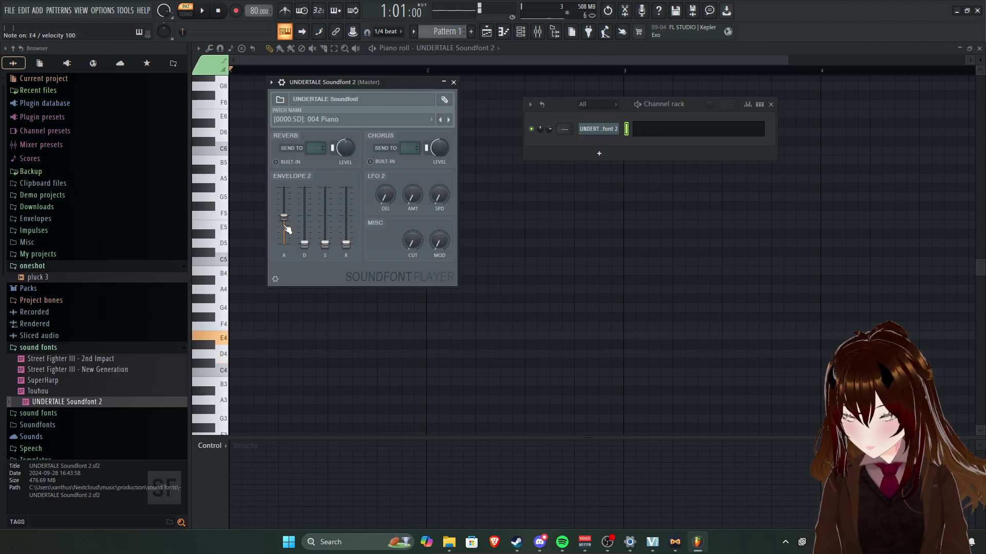
{"action": "mouse_move", "coordinate": [305, 190]}
{"action": "left_mouse_down"}
{"action": "mouse_move", "coordinate": [305, 228]}
{"action": "mouse_move", "coordinate": [305, 193]}
{"action": "left_mouse_up"}
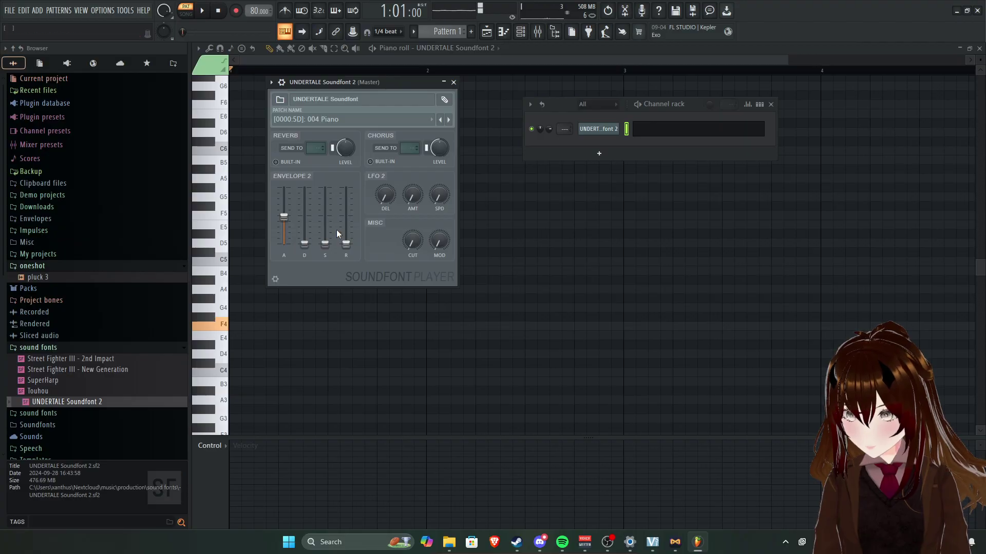
{"action": "left_click_drag", "start_coordinate": [325, 240], "coordinate": [325, 245]}
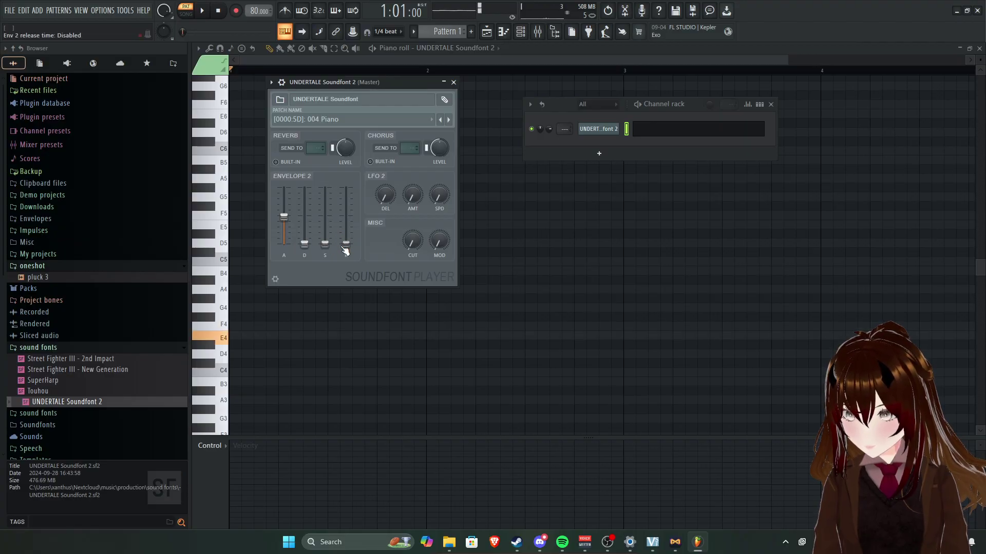
Lower the Envelope 2 attack to just above its minimum and audition the piano with F4, E4 and D4 notes.
{"action": "left_click_drag", "start_coordinate": [284, 215], "coordinate": [287, 242]}
{"action": "key", "text": "v"}
{"action": "key", "text": "v"}
{"action": "key", "text": "v"}
{"action": "key", "text": "v"}
{"action": "key", "text": "v"}
{"action": "key", "text": "c"}
{"action": "key", "text": "x"}
{"action": "key", "text": "v"}
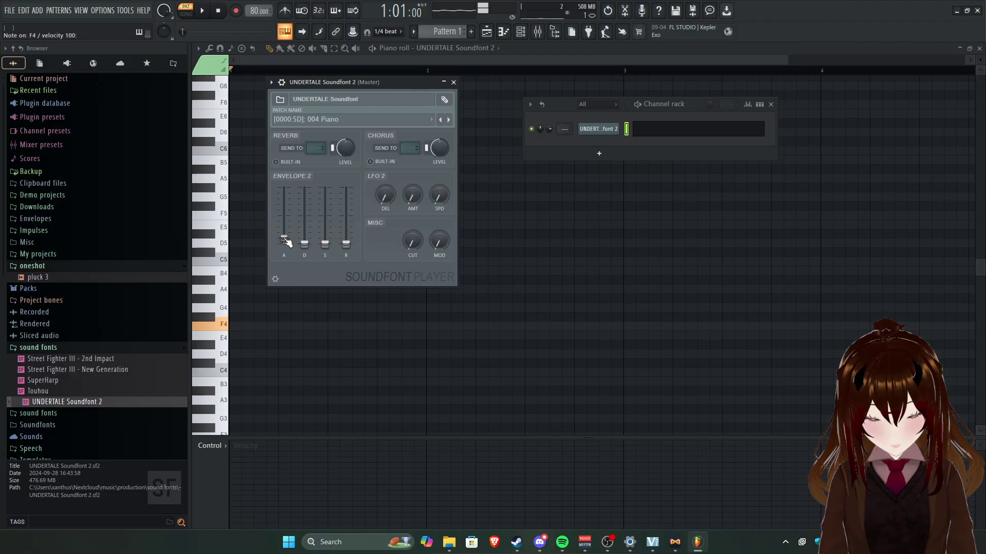
{"action": "key", "text": "x"}
{"action": "key", "text": "v"}
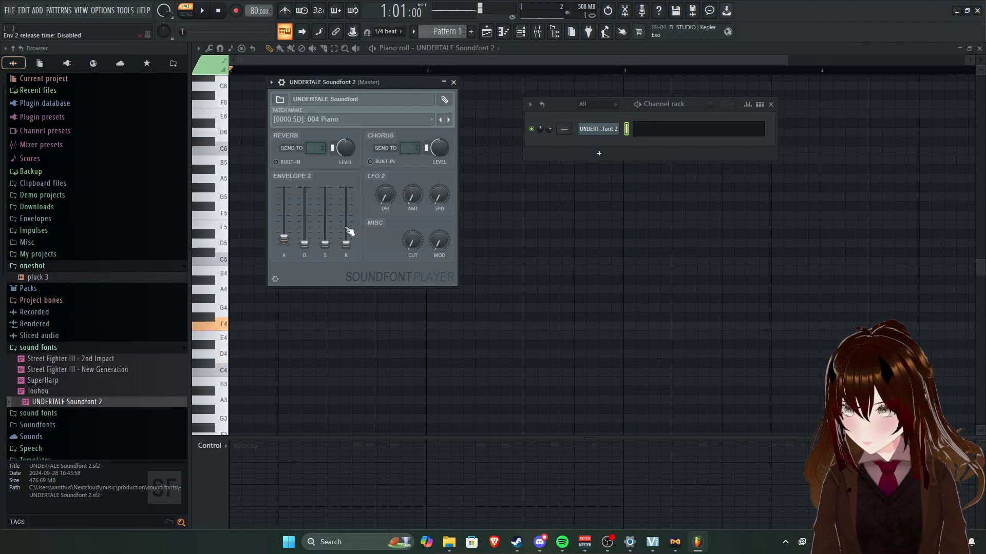
Try the LFO 2 amount and speed and the Mod control while auditioning E4 and F4 notes.
{"action": "key", "text": "c"}
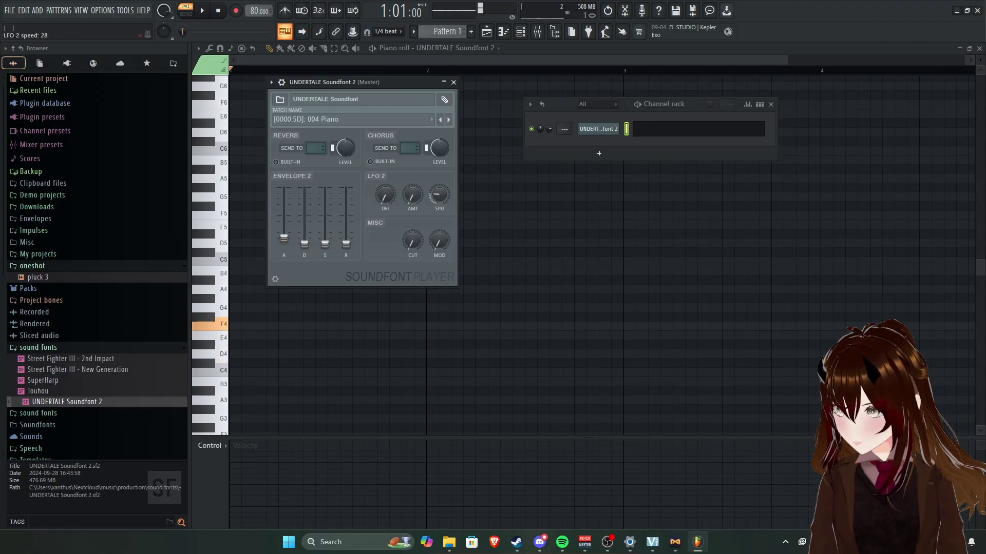
{"action": "key", "text": "c"}
{"action": "key", "text": "v"}
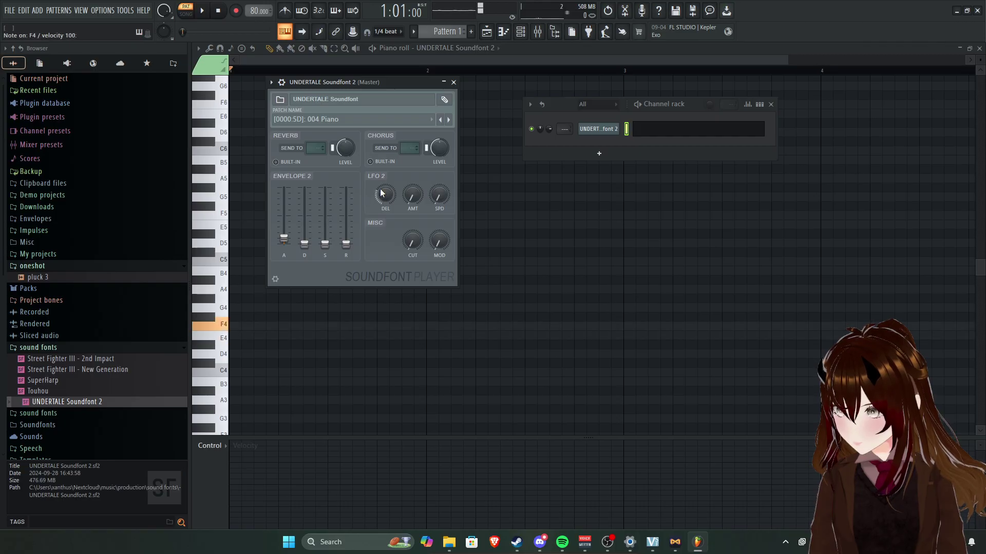
{"action": "key", "text": "v"}
{"action": "key", "text": "c"}
{"action": "left_click_drag", "start_coordinate": [412, 195], "coordinate": [412, 191]}
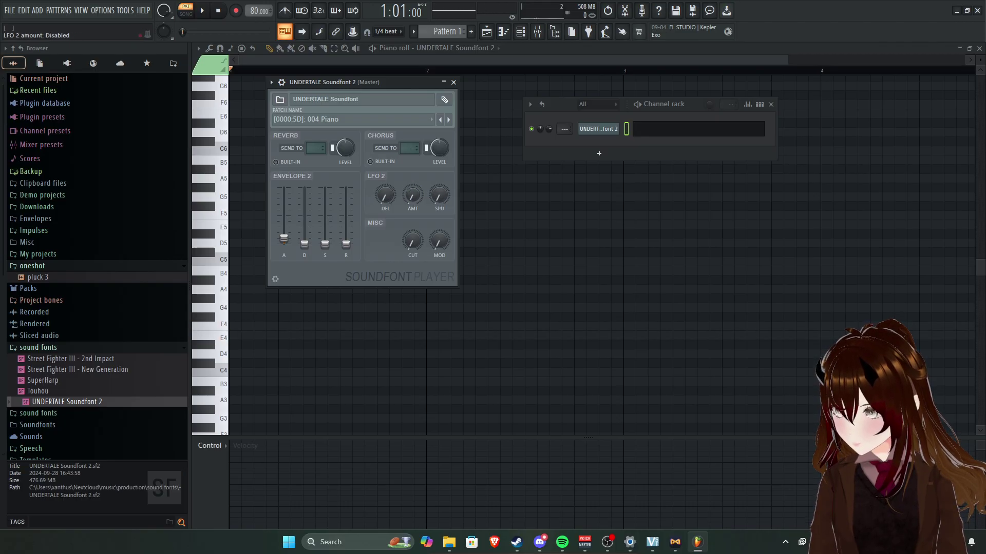
{"action": "key", "text": "c"}
{"action": "left_click_drag", "start_coordinate": [439, 238], "coordinate": [439, 238]}
{"action": "key", "text": "c"}
{"action": "left_click_drag", "start_coordinate": [439, 194], "coordinate": [439, 180]}
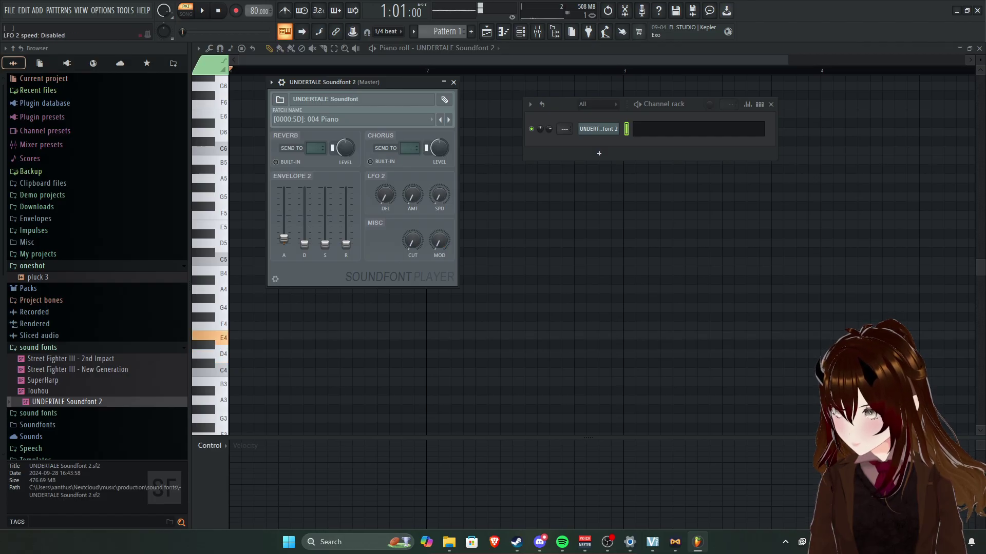
Close the soundfont player and Channel rack, place a one-beat C5 note at the pattern start, and play it back.
{"action": "left_click", "coordinate": [453, 82]}
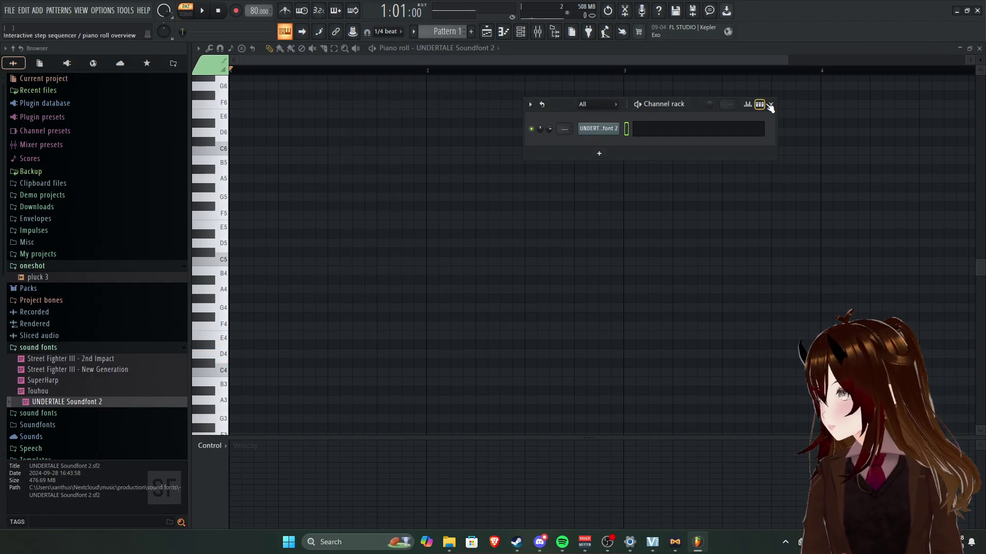
{"action": "left_click", "coordinate": [770, 104]}
{"action": "scroll", "coordinate": [400, 170], "scroll_direction": "down", "scroll_amount": 4}
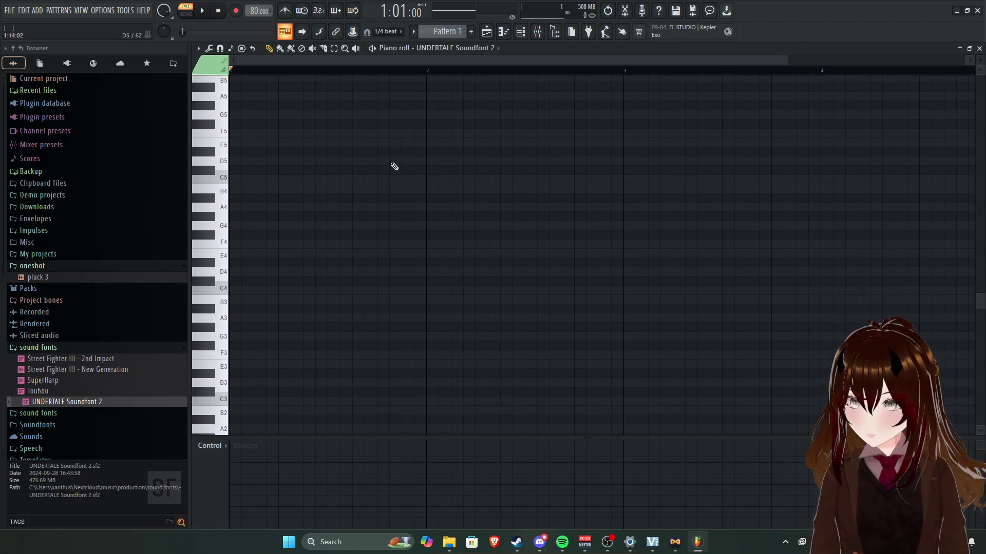
{"action": "left_click", "coordinate": [247, 176]}
{"action": "key", "text": "space"}
{"action": "key", "text": "space"}
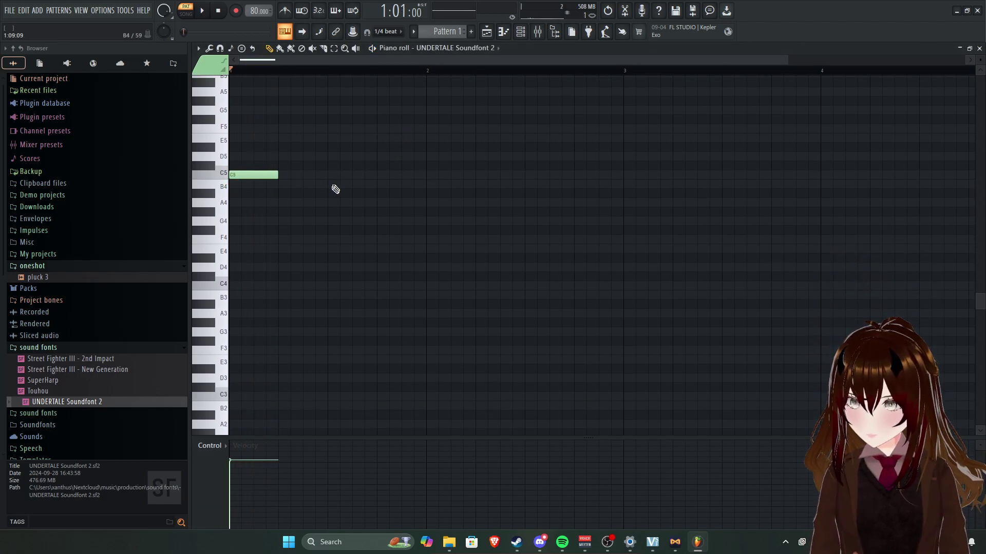
{"action": "scroll", "coordinate": [337, 205], "scroll_direction": "up", "scroll_amount": 4}
{"action": "scroll", "coordinate": [336, 273], "scroll_direction": "up", "scroll_amount": 2}
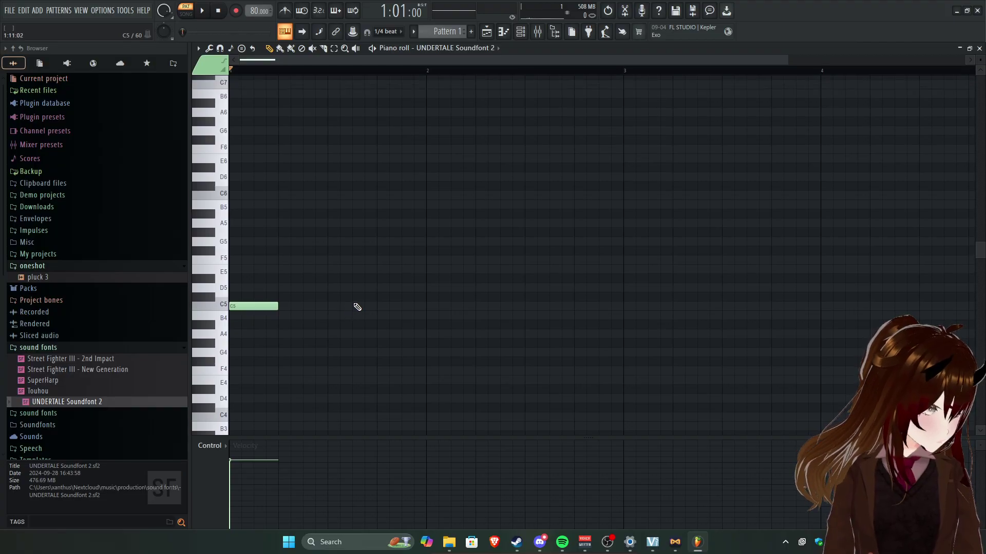
Continue the melody after C5 with one-beat A4, G4 and A4 notes on beats 2 to 4, playing it back.
{"action": "scroll", "coordinate": [330, 297], "scroll_direction": "down", "scroll_amount": 1}
{"action": "mouse_move", "coordinate": [290, 293]}
{"action": "left_mouse_down"}
{"action": "mouse_move", "coordinate": [279, 293]}
{"action": "mouse_move", "coordinate": [286, 311]}
{"action": "left_mouse_up"}
{"action": "scroll", "coordinate": [339, 292], "scroll_direction": "down", "scroll_amount": 1}
{"action": "left_click", "coordinate": [331, 296]}
{"action": "key", "text": "space"}
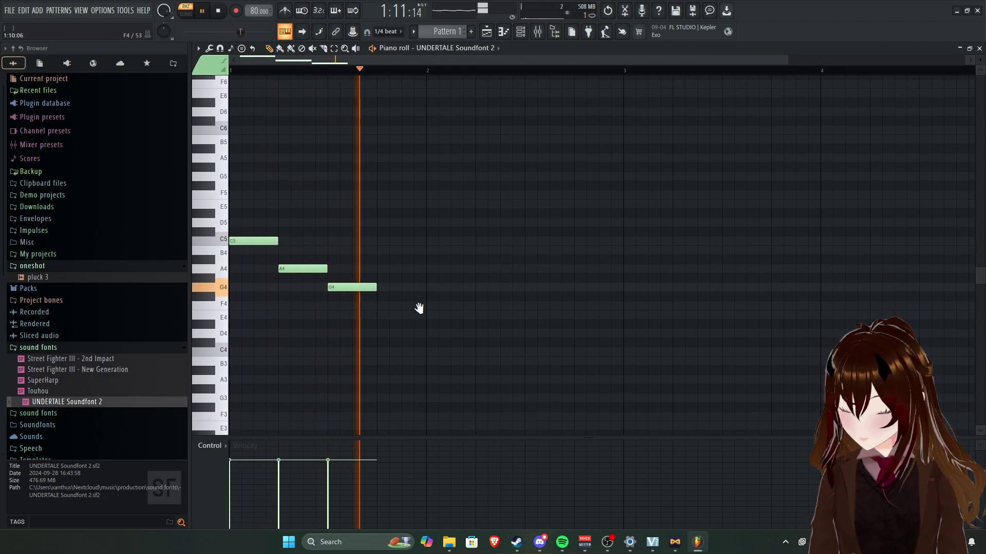
{"action": "key", "text": "space"}
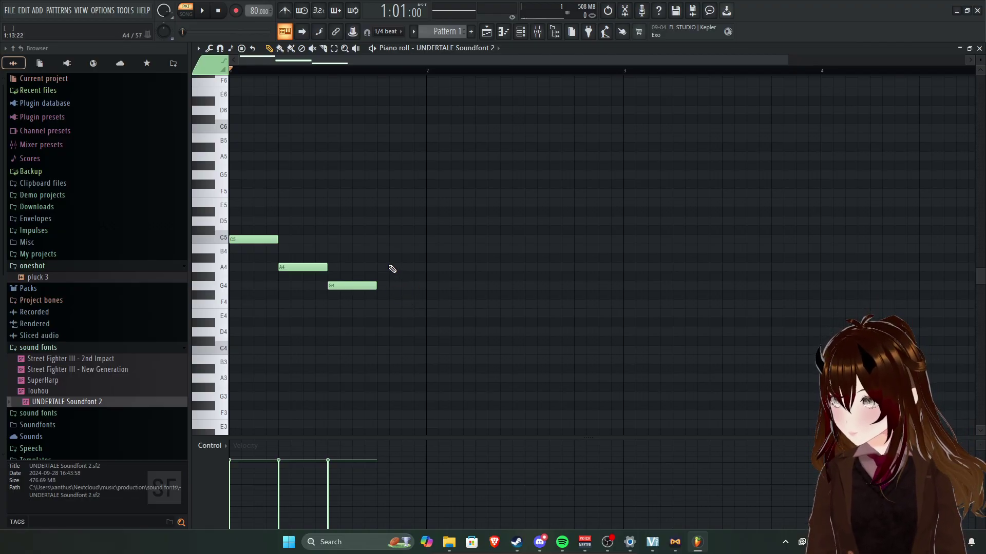
{"action": "left_click", "coordinate": [392, 267]}
{"action": "key", "text": "space"}
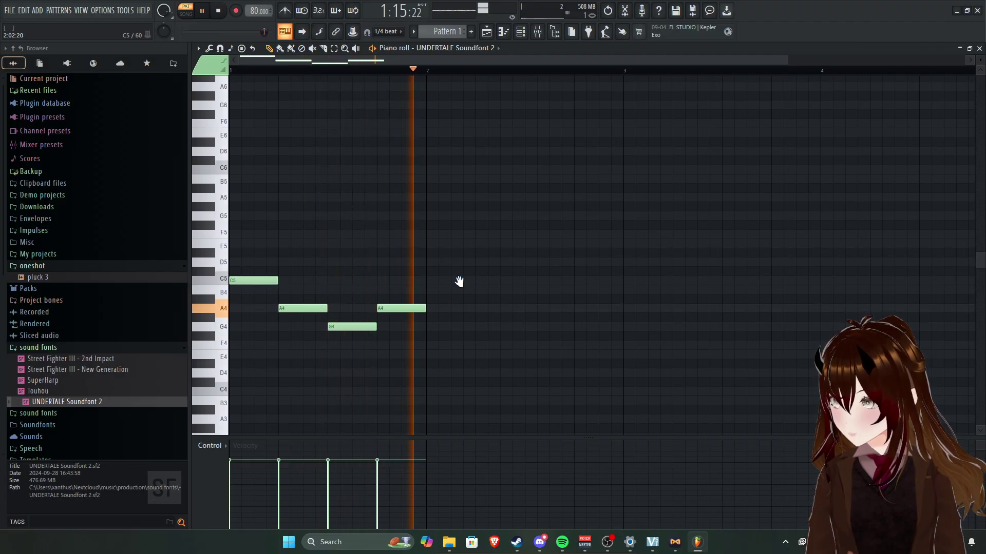
{"action": "key", "text": "space"}
Delete all four melody notes from the first bar, leaving the pattern empty.
{"action": "left_click_drag", "start_coordinate": [393, 307], "coordinate": [401, 243]}
{"action": "right_click", "coordinate": [400, 242]}
{"action": "right_click", "coordinate": [355, 327]}
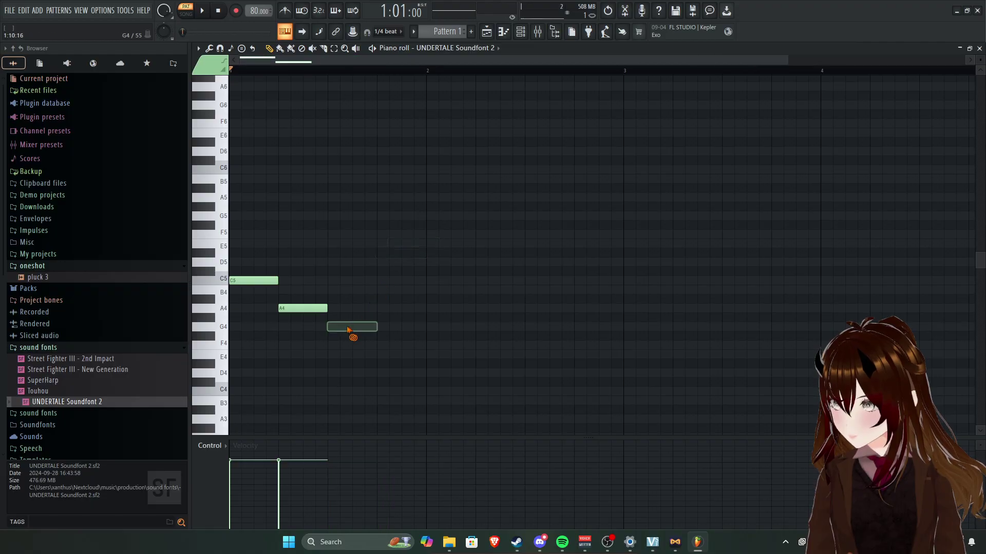
{"action": "right_click", "coordinate": [303, 308]}
{"action": "right_click", "coordinate": [271, 281]}
Try a C5 and A4 chord on beat 1, play it, and remove its A4 note.
{"action": "left_click", "coordinate": [233, 281]}
{"action": "left_click", "coordinate": [237, 308]}
{"action": "key", "text": "space"}
{"action": "right_click", "coordinate": [271, 308]}
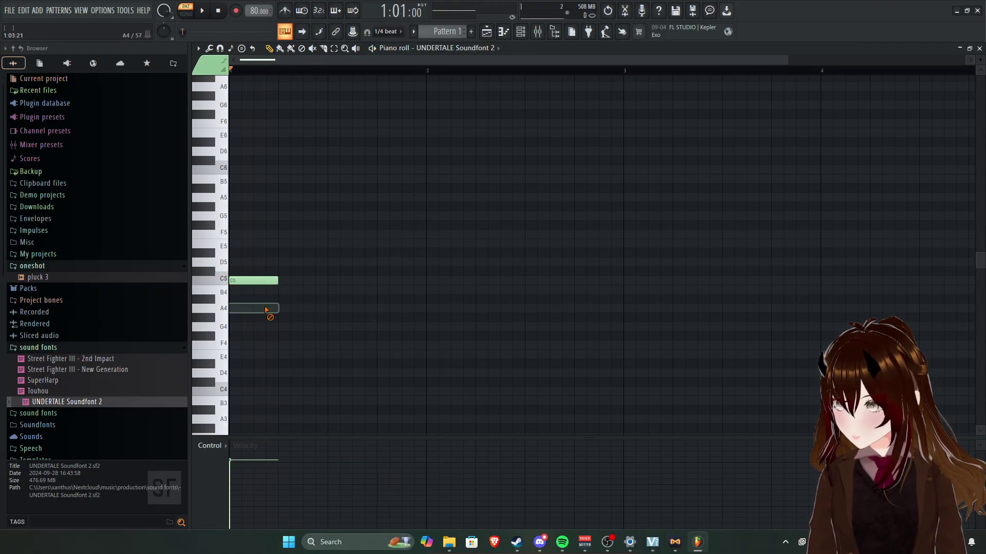
Try one-beat B4 and D5 notes on beats 2 and 3 after the C5 during looped playback.
{"action": "left_click", "coordinate": [329, 308]}
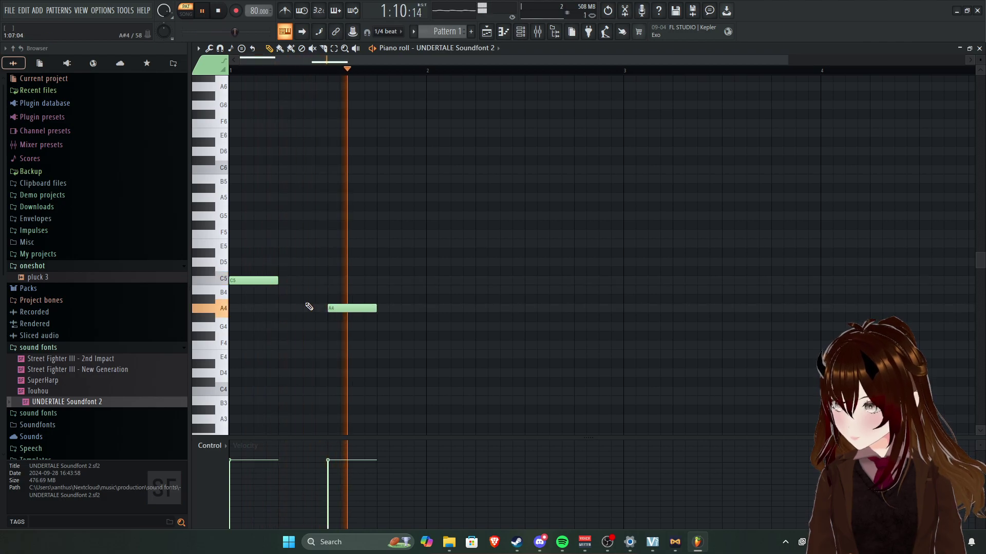
{"action": "left_click_drag", "start_coordinate": [343, 309], "coordinate": [295, 289]}
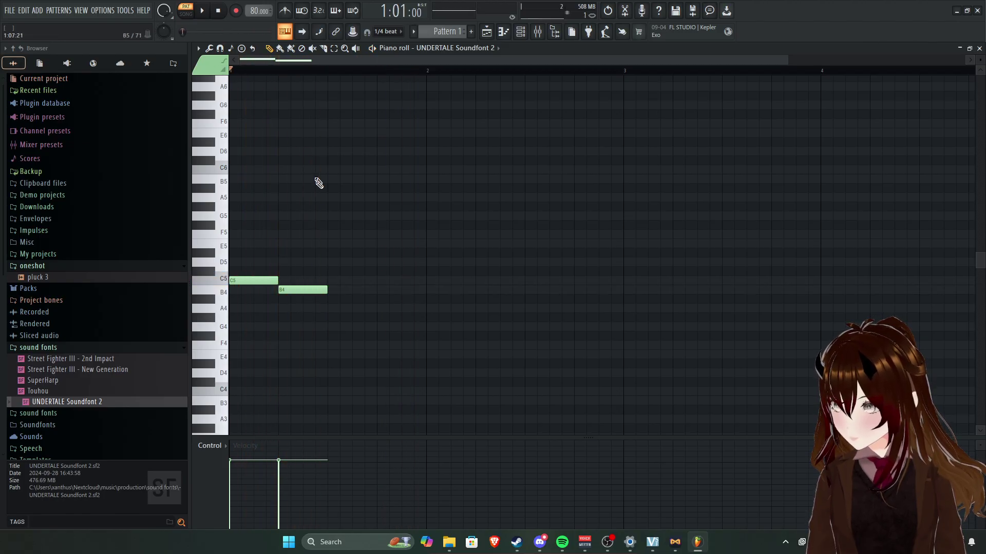
{"action": "left_click", "coordinate": [380, 262]}
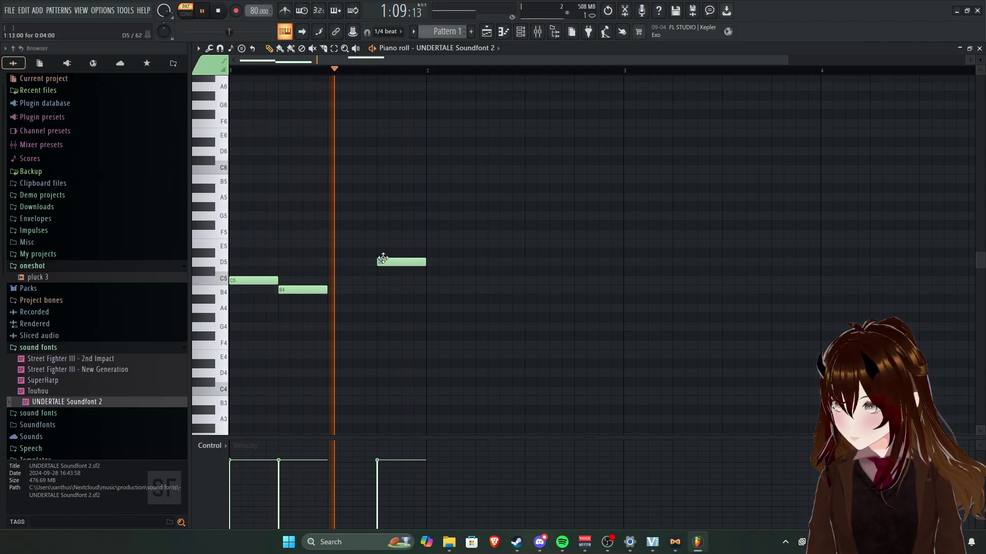
{"action": "left_click_drag", "start_coordinate": [391, 265], "coordinate": [336, 265]}
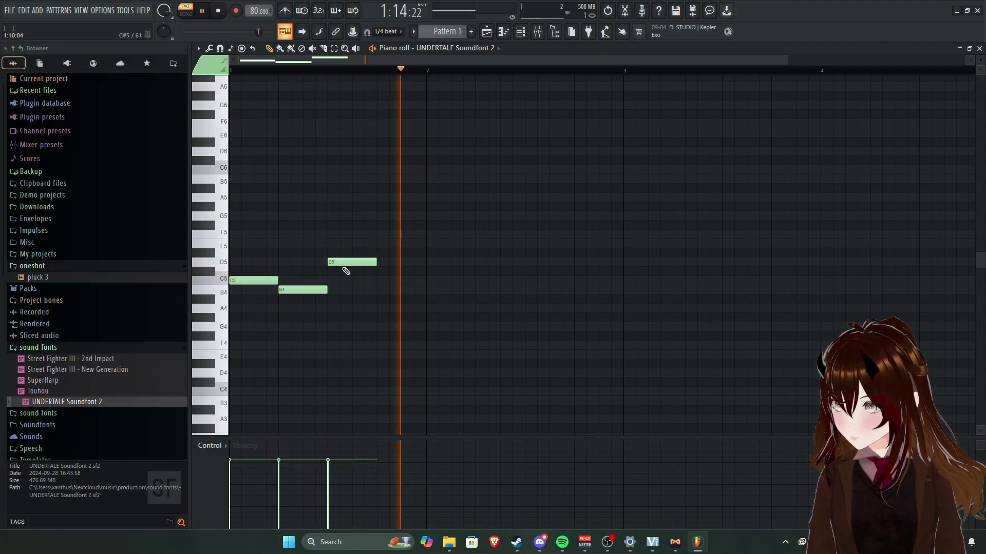
{"action": "key", "text": "space"}
Replace the B4 note on beat 2 with an E4 and play the pattern.
{"action": "scroll", "coordinate": [345, 332], "scroll_direction": "up", "scroll_amount": 2}
{"action": "right_click", "coordinate": [307, 343]}
{"action": "scroll", "coordinate": [316, 287], "scroll_direction": "down", "scroll_amount": 3}
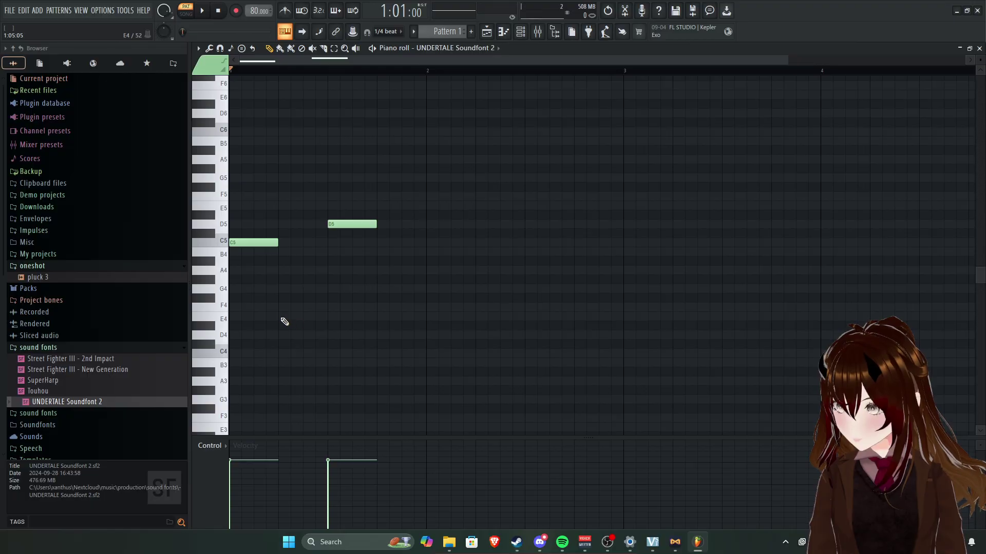
{"action": "left_click", "coordinate": [297, 317]}
{"action": "key", "text": "space"}
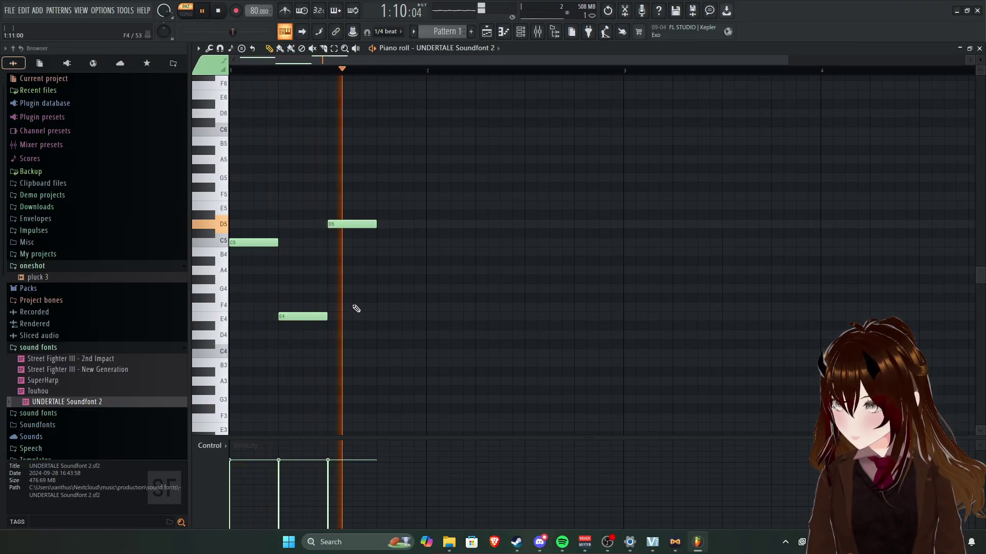
Move the E4 under C5 on beat 1 and build a matching C5 and E4 chord on beat 2.
{"action": "left_click_drag", "start_coordinate": [303, 317], "coordinate": [255, 316]}
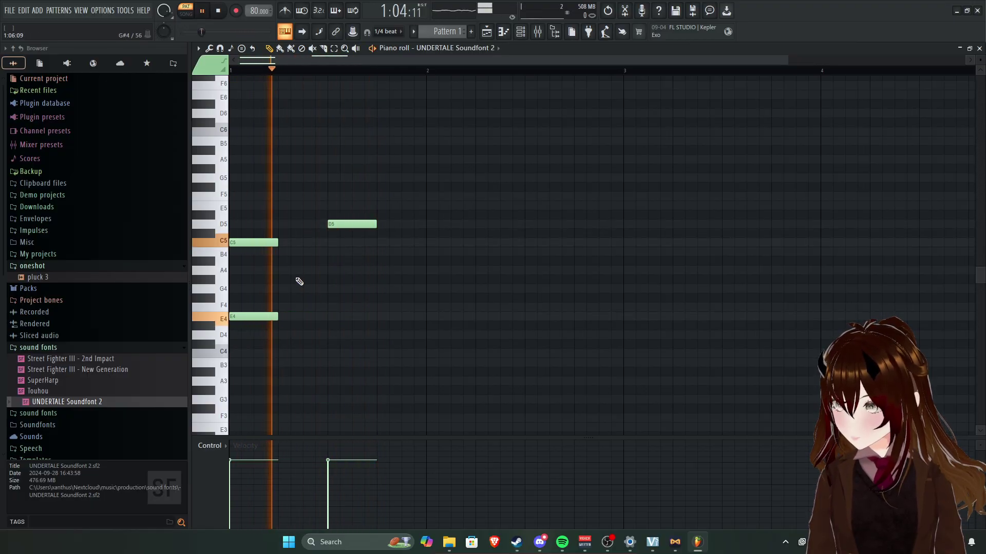
{"action": "key", "text": "space"}
{"action": "left_click_drag", "start_coordinate": [352, 224], "coordinate": [294, 244]}
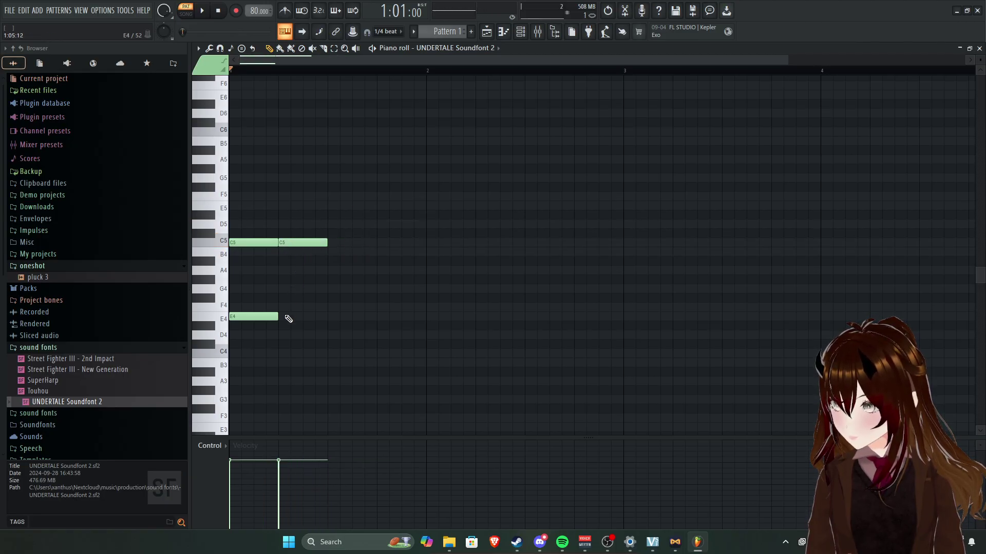
{"action": "left_click", "coordinate": [287, 317]}
Transpose the beat 2 chord up five semitones to F5 and A4 and play the pattern.
{"action": "left_click", "coordinate": [294, 244], "text": "ctrl"}
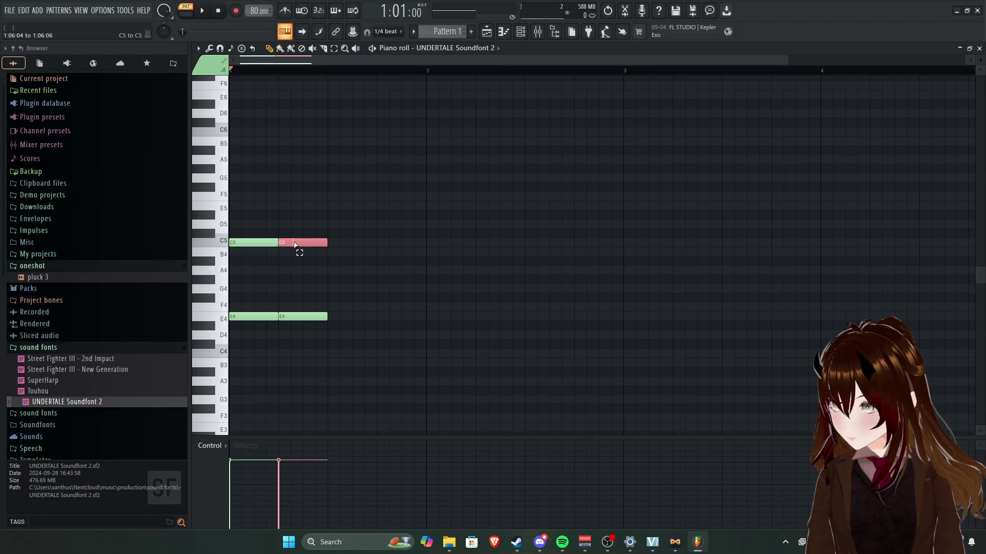
{"action": "left_click", "coordinate": [292, 315], "text": "ctrl"}
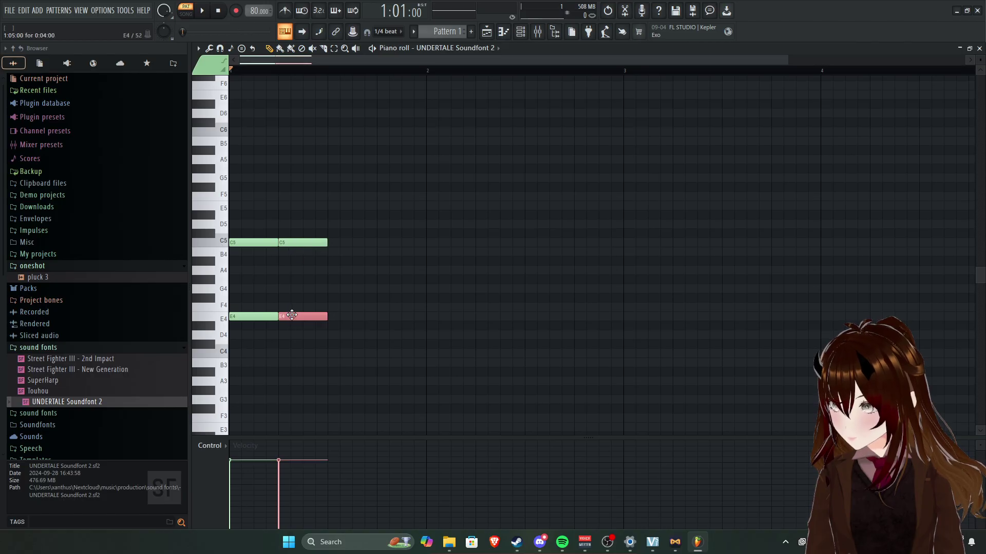
{"action": "left_click", "coordinate": [288, 240], "text": "ctrl"}
{"action": "left_click", "coordinate": [293, 317]}
{"action": "left_click_drag", "start_coordinate": [294, 317], "coordinate": [309, 249]}
{"action": "key", "text": "shift+Up"}
{"action": "key", "text": "shift+Up"}
{"action": "key", "text": "shift+Up"}
{"action": "key", "text": "shift+Up"}
{"action": "key", "text": "shift+Up"}
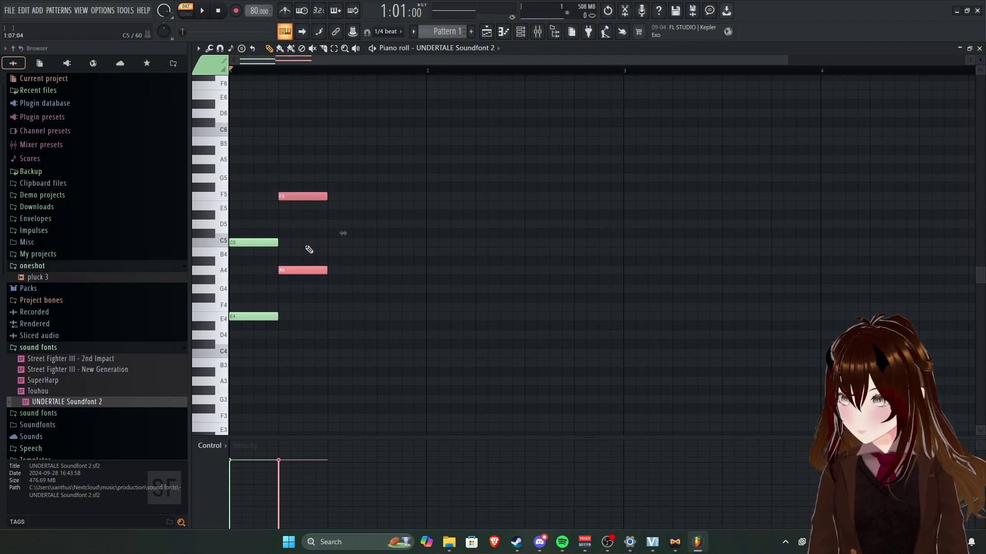
{"action": "key", "text": "space"}
{"action": "scroll", "coordinate": [339, 259], "scroll_direction": "up", "scroll_amount": 1}
{"action": "scroll", "coordinate": [339, 259], "scroll_direction": "up", "scroll_amount": 2}
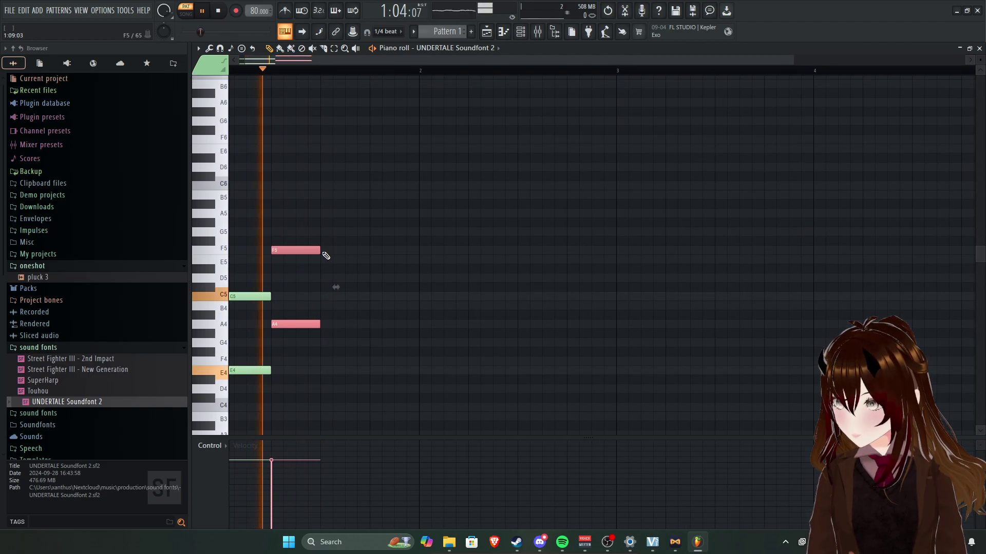
{"action": "key", "text": "space"}
Repeat the F5 and A4 chord on beat 3 and listen to the progression.
{"action": "left_click", "coordinate": [323, 250]}
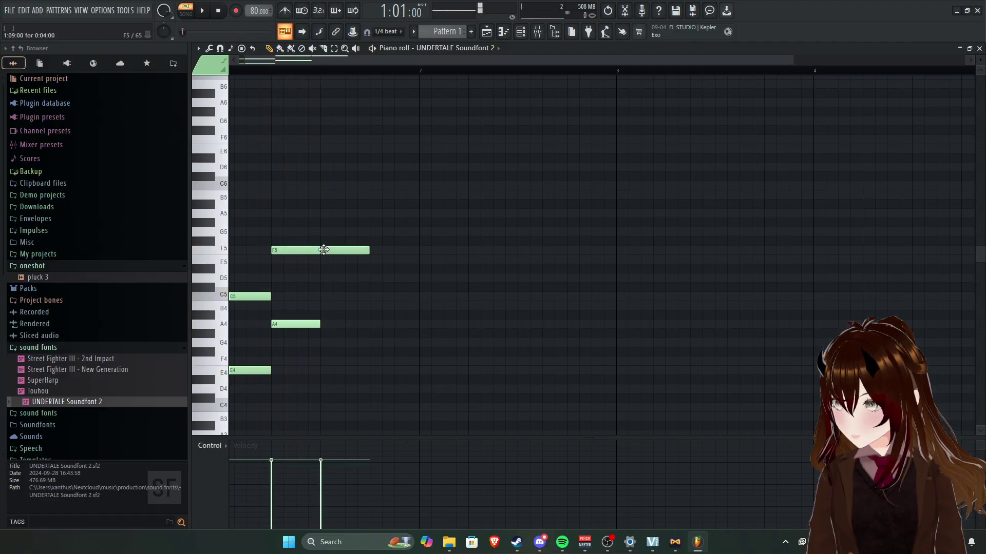
{"action": "left_click", "coordinate": [323, 324]}
{"action": "key", "text": "space"}
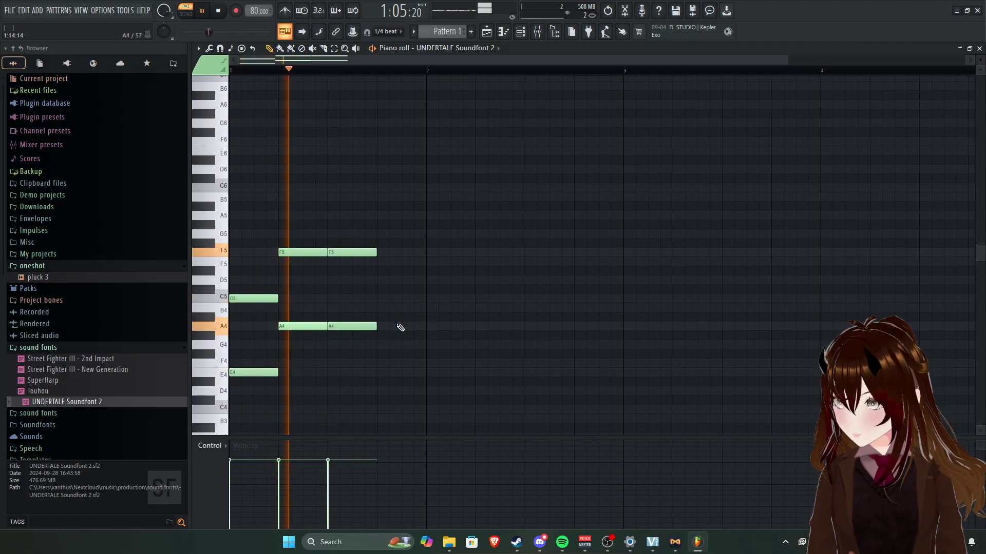
{"action": "key", "text": "space"}
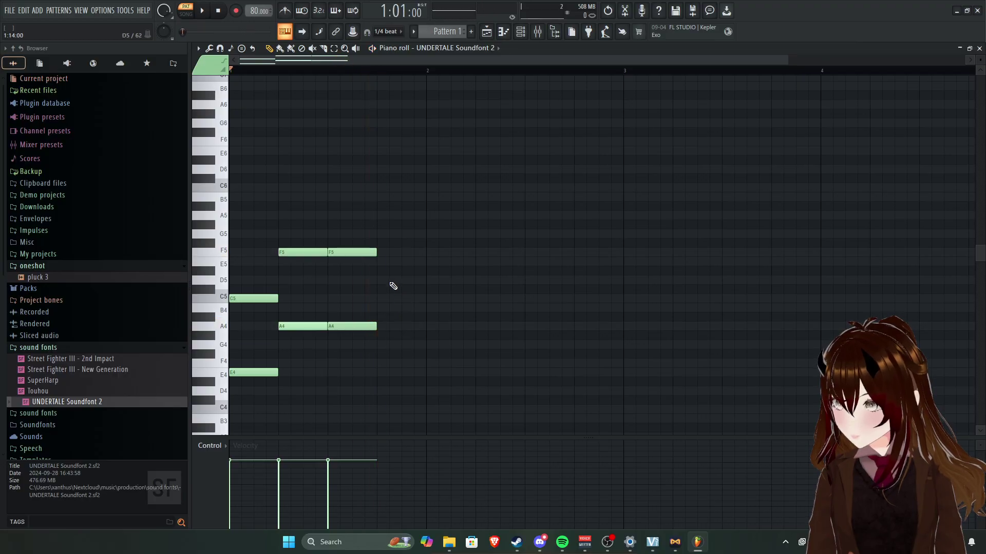
Add a one-beat D5 and F4 chord on beat 4 and listen to the bar.
{"action": "left_click", "coordinate": [385, 282]}
{"action": "left_click_drag", "start_coordinate": [384, 308], "coordinate": [384, 363]}
{"action": "key", "text": "space"}
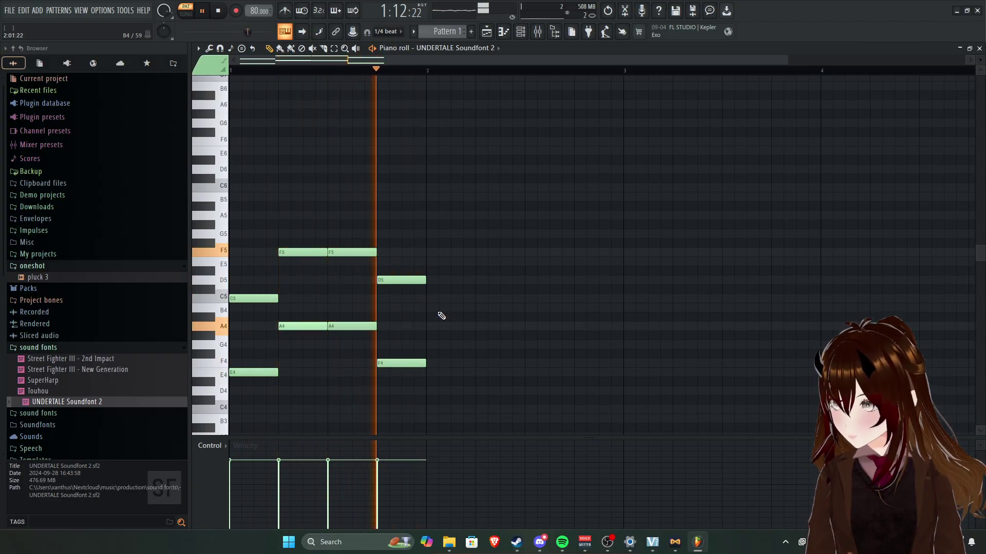
{"action": "key", "text": "space"}
Play the four-chord bar several times to judge how the progression sounds.
{"action": "scroll", "coordinate": [504, 276], "scroll_direction": "down", "scroll_amount": 1}
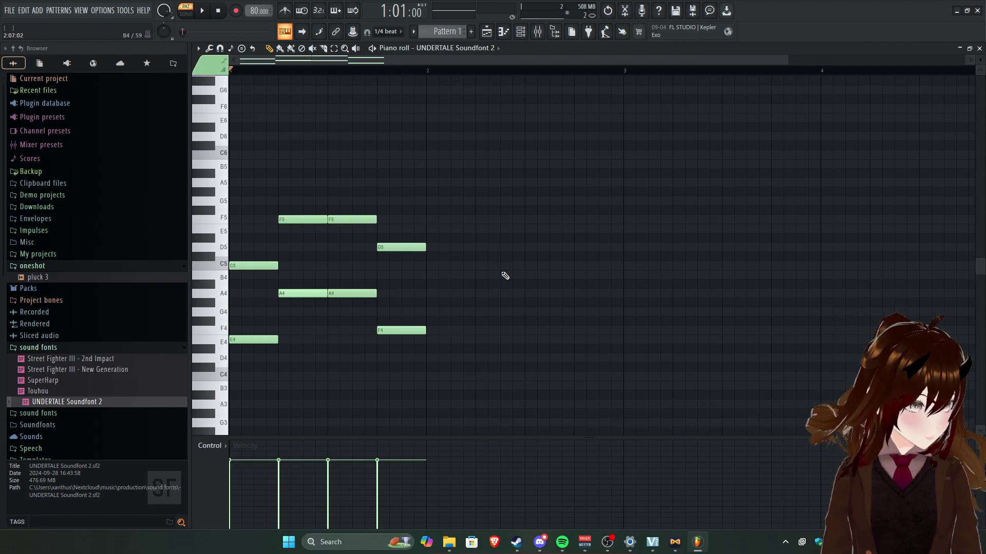
{"action": "key", "text": "space"}
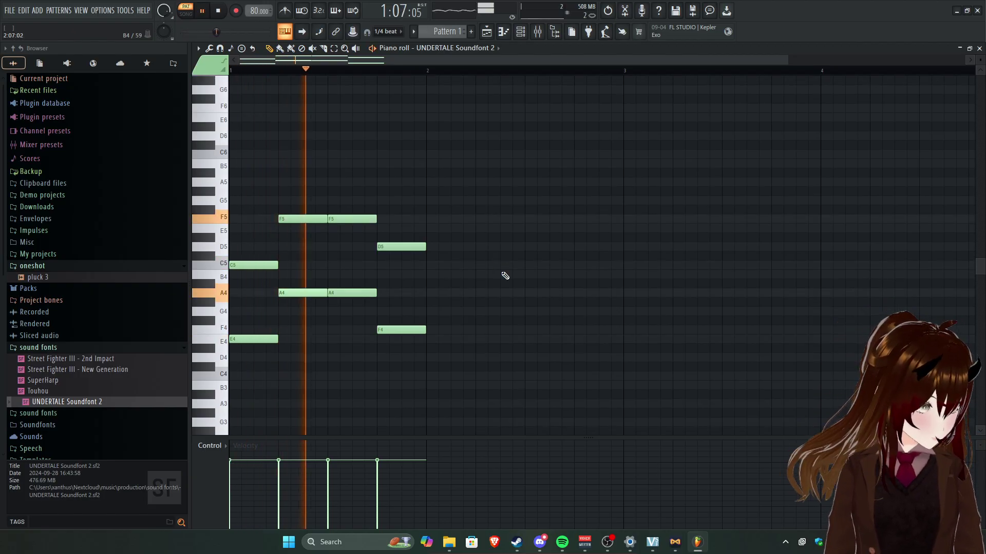
{"action": "key", "text": "space"}
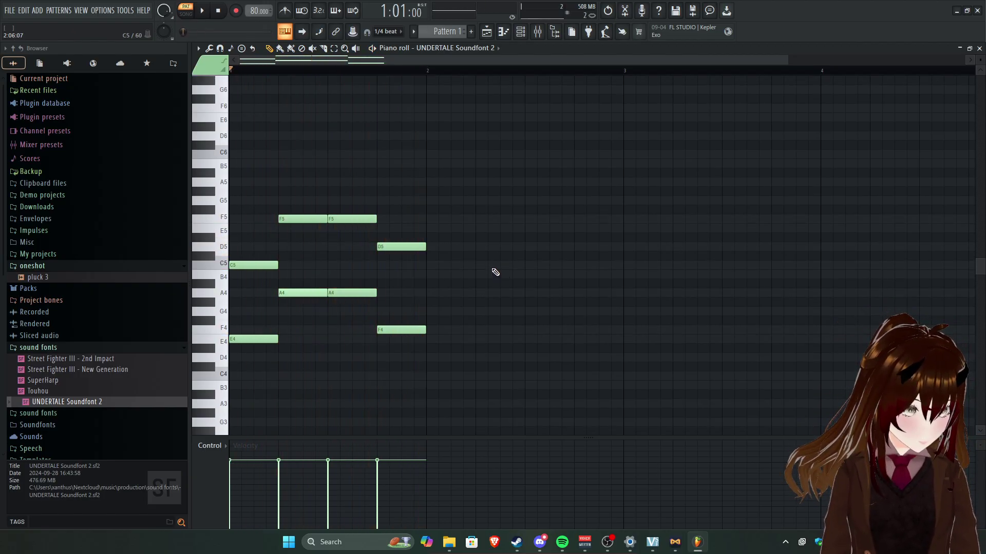
{"action": "key", "text": "space"}
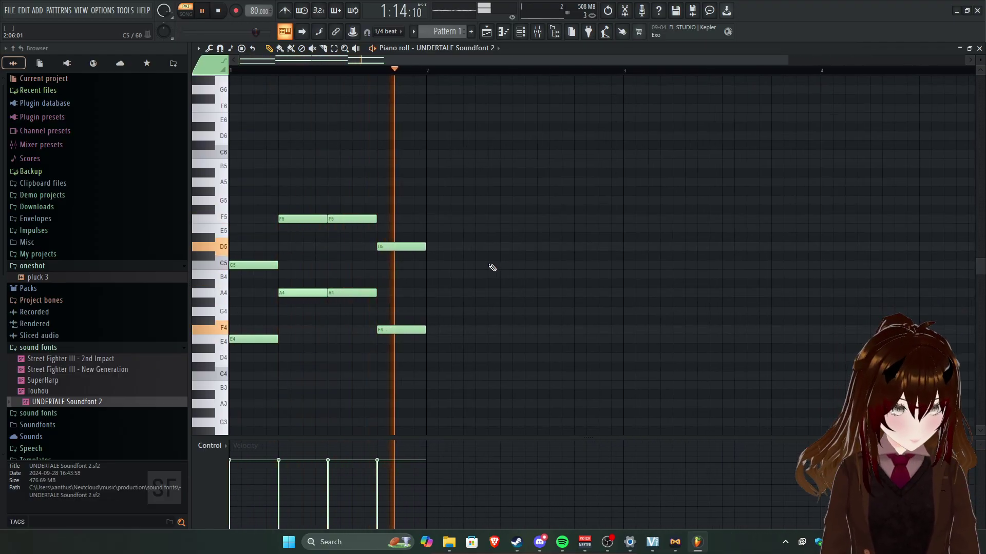
{"action": "key", "text": "space"}
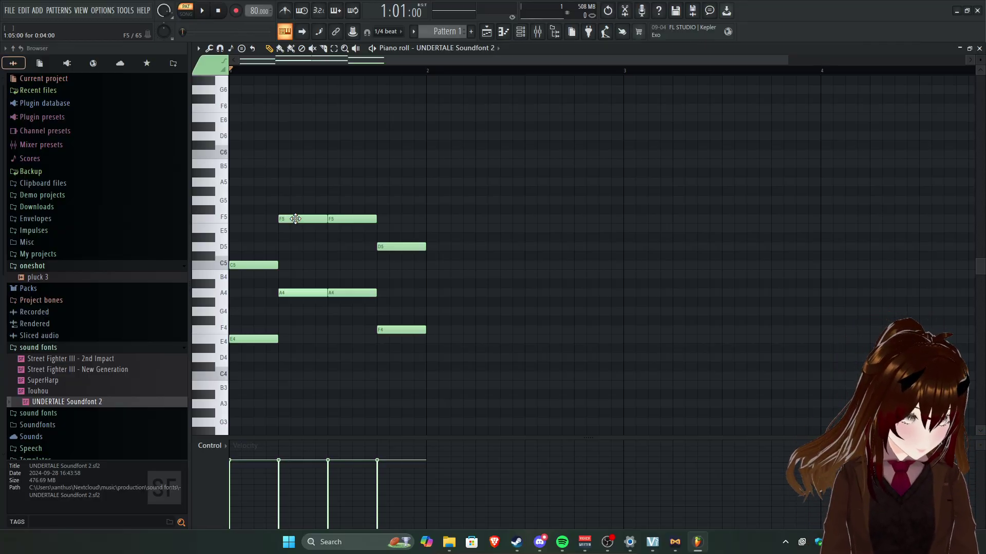
{"action": "key", "text": "space"}
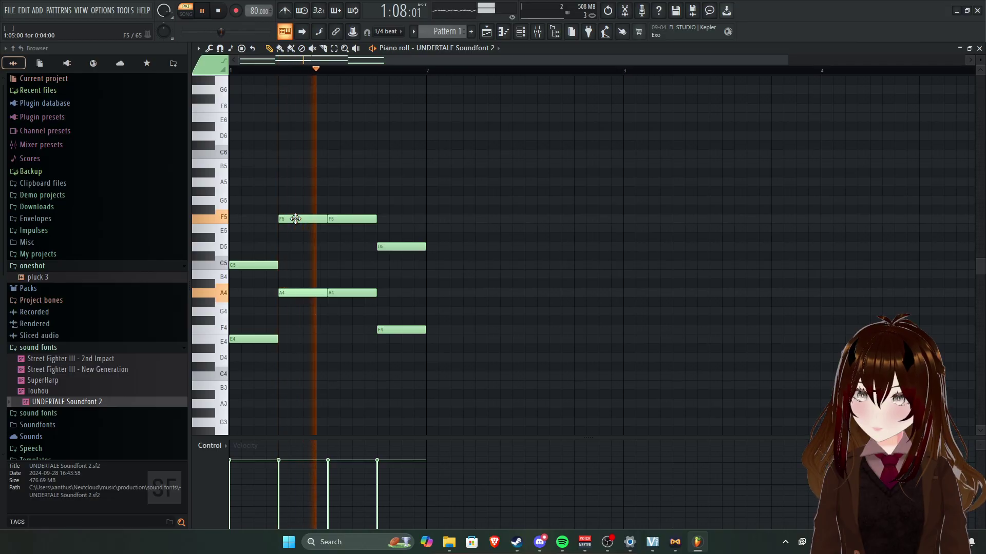
{"action": "key", "text": "space"}
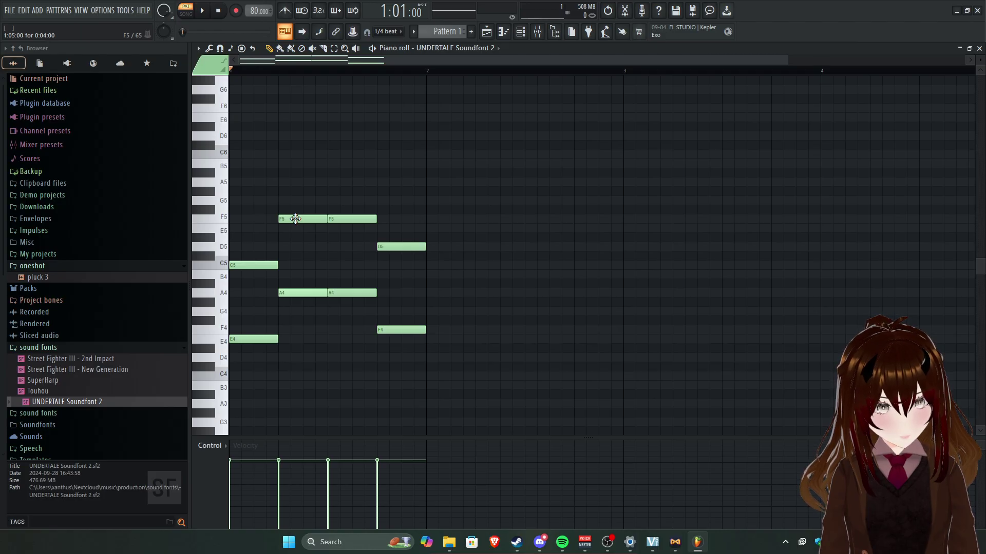
Delete all the chords from the first bar to start over with an empty pattern.
{"action": "right_click", "coordinate": [401, 247]}
{"action": "right_click", "coordinate": [401, 330]}
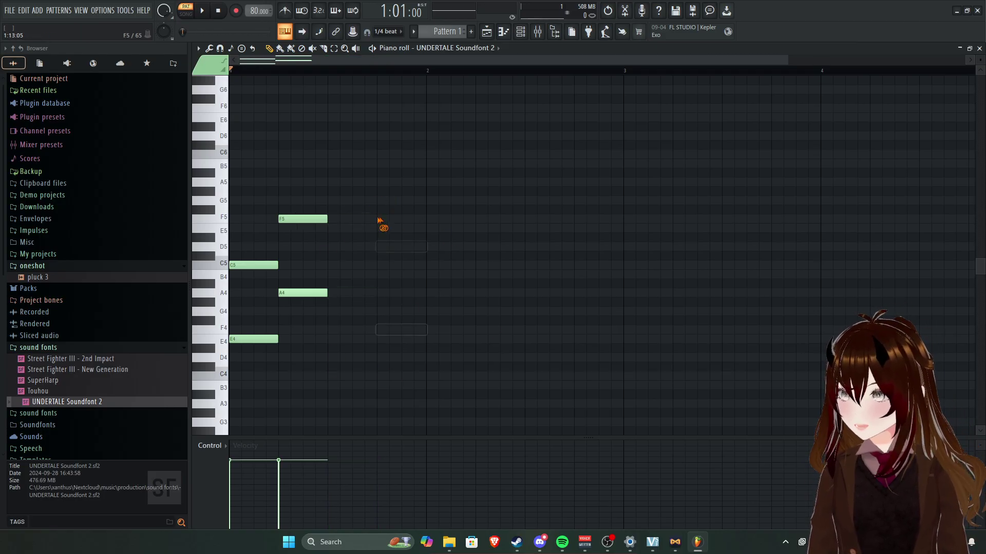
{"action": "right_click", "coordinate": [302, 219]}
{"action": "right_click", "coordinate": [303, 293]}
{"action": "right_click", "coordinate": [253, 339]}
{"action": "right_click", "coordinate": [253, 265]}
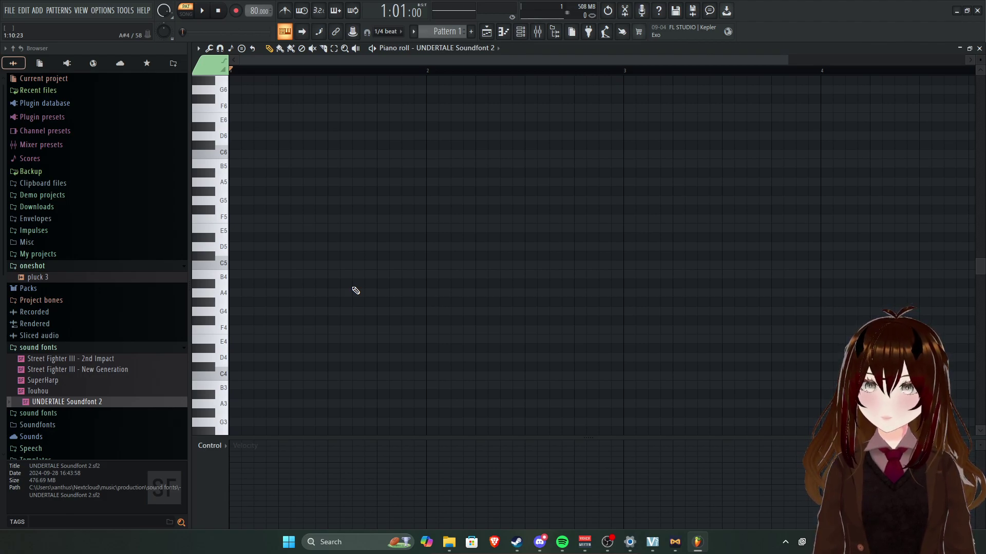
Try one-beat notes C5 on beat 1, G4 on beat 3 and B3 at the start of bar 2, playing them back.
{"action": "left_click", "coordinate": [248, 264]}
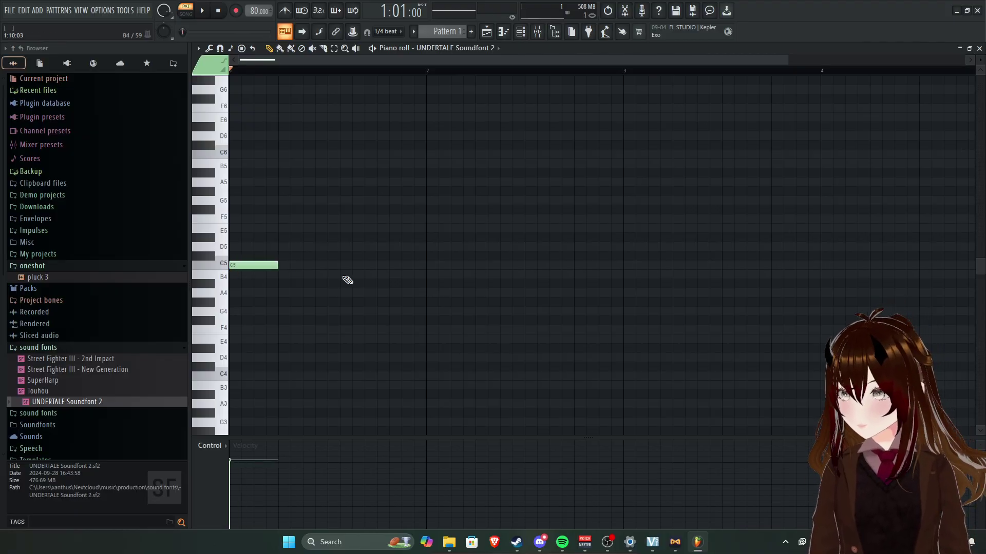
{"action": "left_click", "coordinate": [333, 312]}
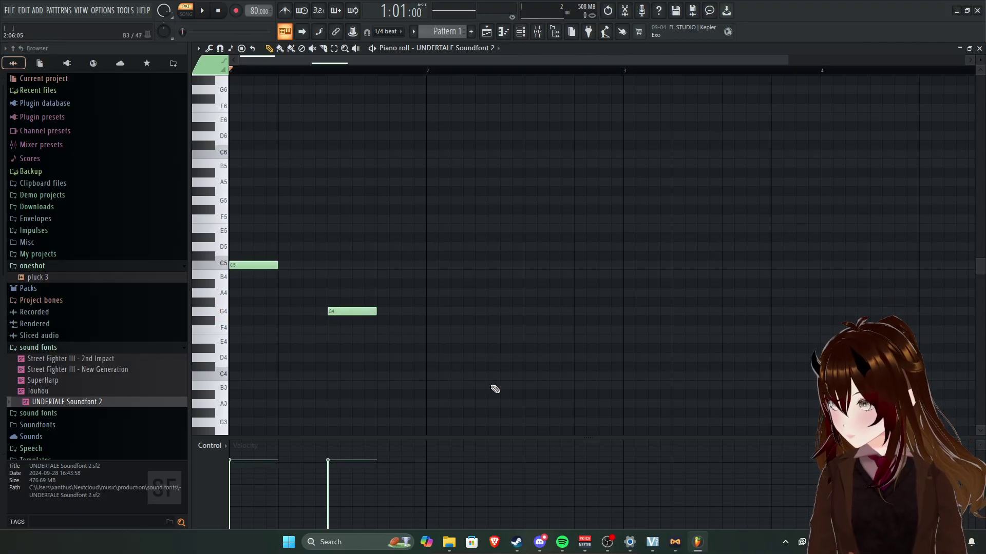
{"action": "left_click", "coordinate": [431, 385]}
{"action": "key", "text": "space"}
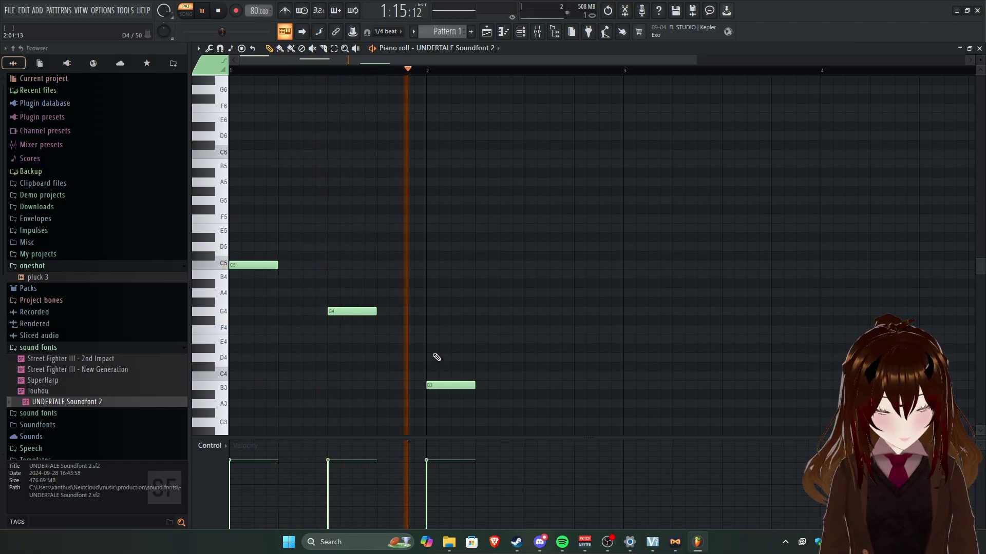
{"action": "key", "text": "space"}
Delete the C5, B3 and G4 notes from the piano roll.
{"action": "right_click", "coordinate": [252, 265]}
{"action": "right_click", "coordinate": [450, 385]}
{"action": "right_click", "coordinate": [352, 311]}
Open the Channel rack.
{"action": "scroll", "coordinate": [388, 311], "scroll_direction": "up", "scroll_amount": 1}
{"action": "scroll", "coordinate": [389, 311], "scroll_direction": "up", "scroll_amount": 2}
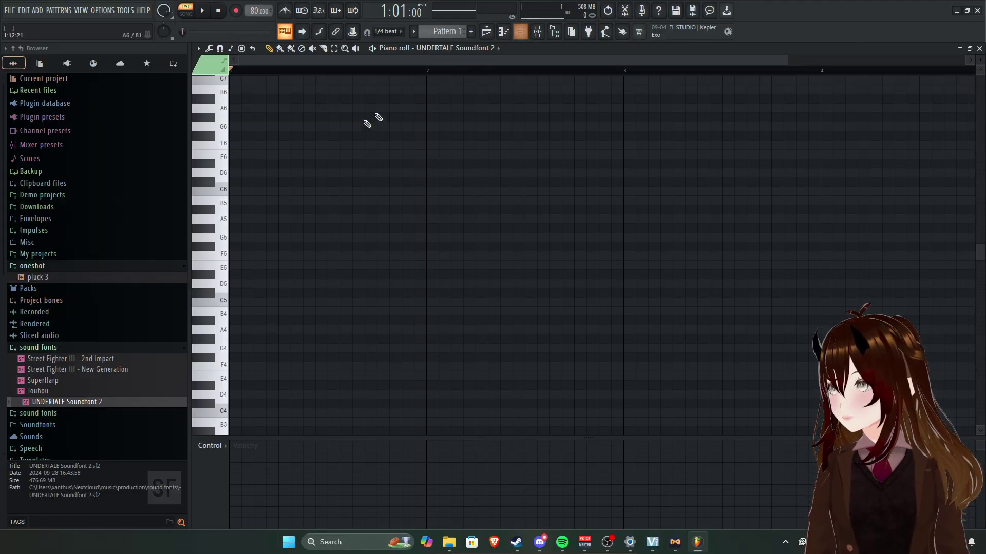
{"action": "left_click", "coordinate": [520, 31]}
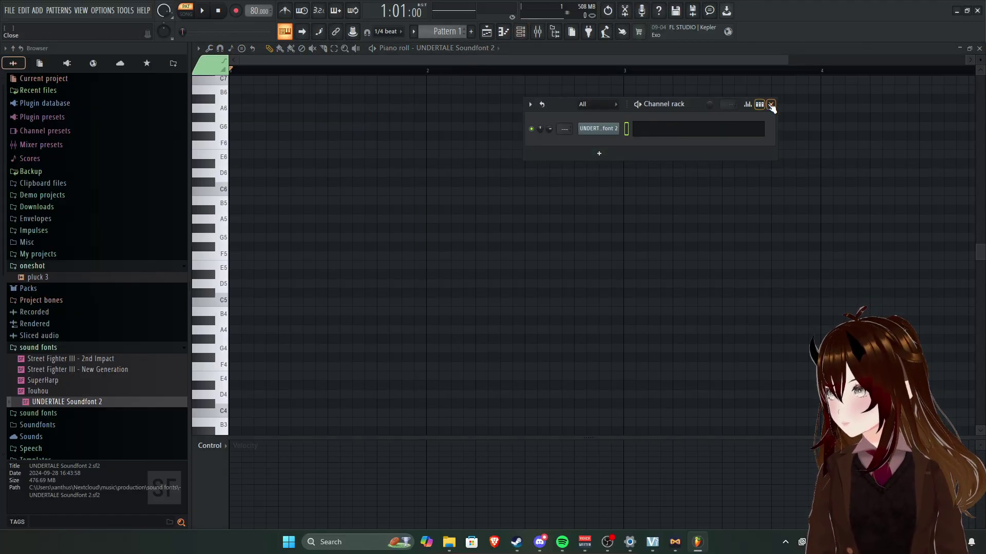
Open the UNDERTALE Soundfont 2 channel's player and try the 030 Piano, 050 Triangle Wave and 060 Timpani patches.
{"action": "left_click", "coordinate": [607, 123]}
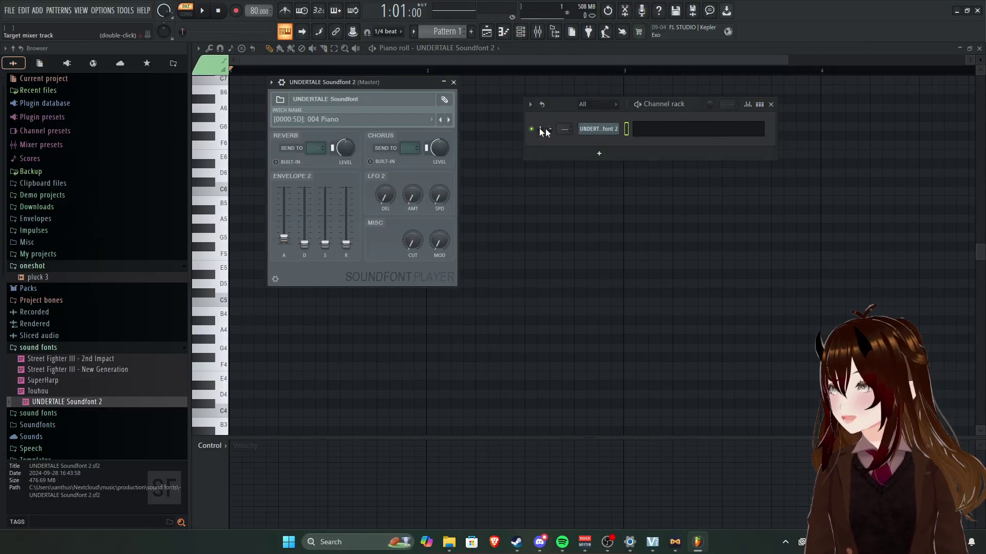
{"action": "left_click", "coordinate": [346, 113]}
{"action": "left_click", "coordinate": [442, 47]}
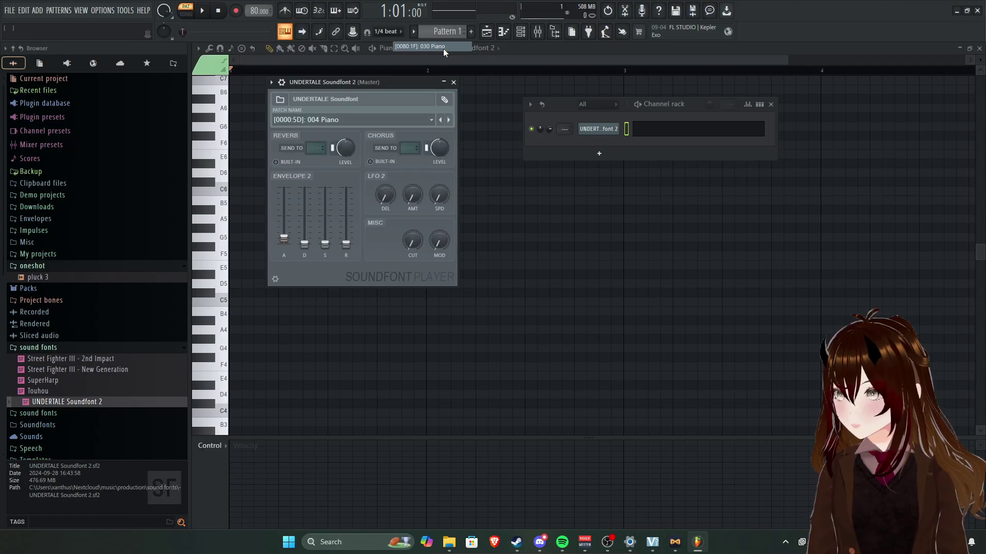
{"action": "left_click", "coordinate": [368, 115]}
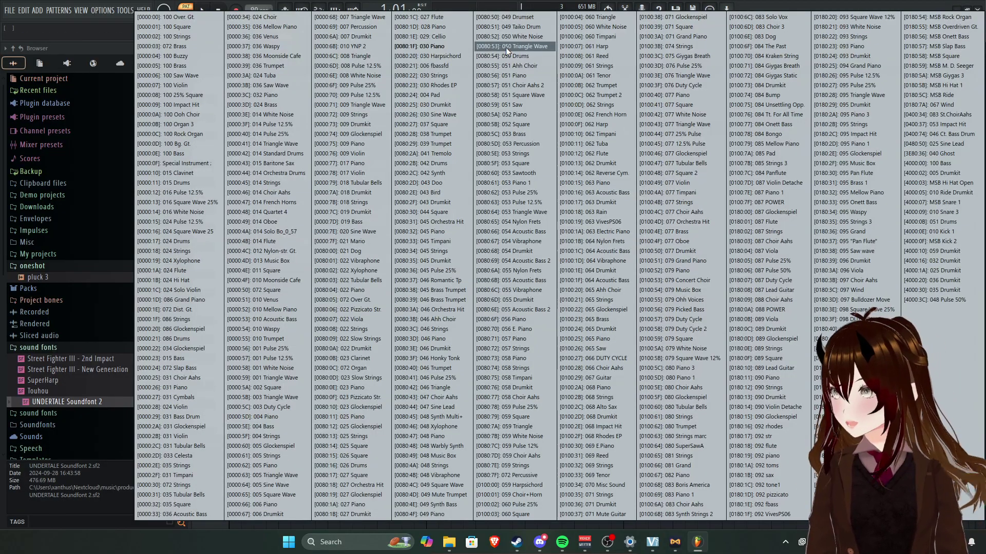
{"action": "left_click", "coordinate": [506, 48]}
{"action": "left_click", "coordinate": [363, 117]}
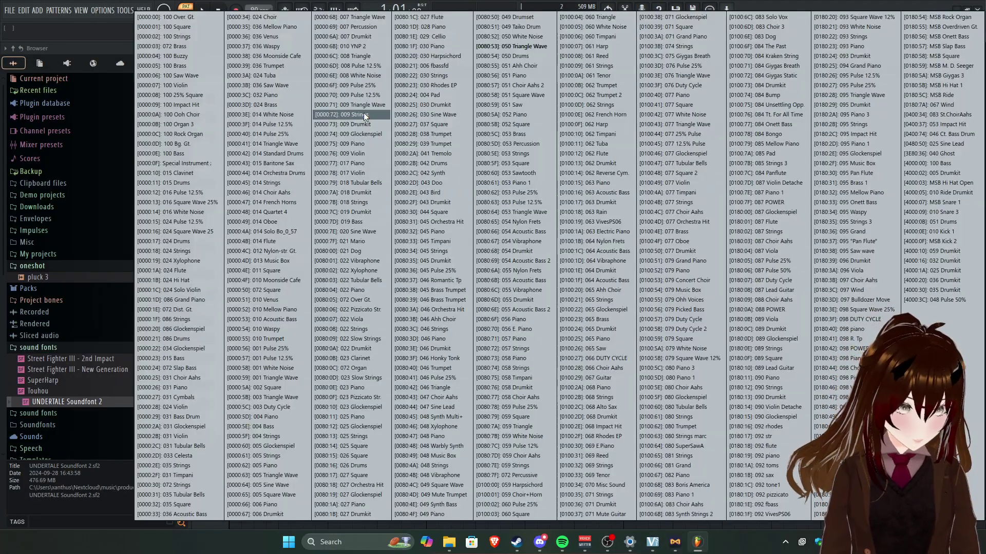
{"action": "left_click", "coordinate": [603, 37]}
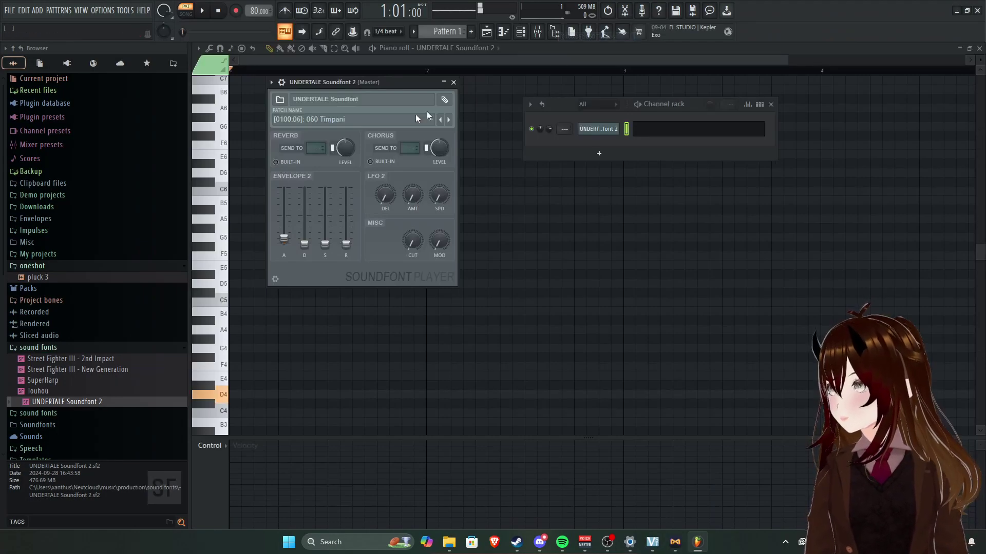
Audition the 024 Choir, 100 Saw Wave, 100 Bass and 024 Drums patches of the UNDERTALE soundfont.
{"action": "left_click", "coordinate": [364, 112]}
{"action": "left_click", "coordinate": [262, 18]}
{"action": "left_click", "coordinate": [318, 117]}
{"action": "left_click", "coordinate": [208, 76]}
{"action": "left_click", "coordinate": [306, 115]}
{"action": "left_click", "coordinate": [191, 154]}
{"action": "left_click", "coordinate": [316, 114]}
{"action": "left_click", "coordinate": [187, 239]}
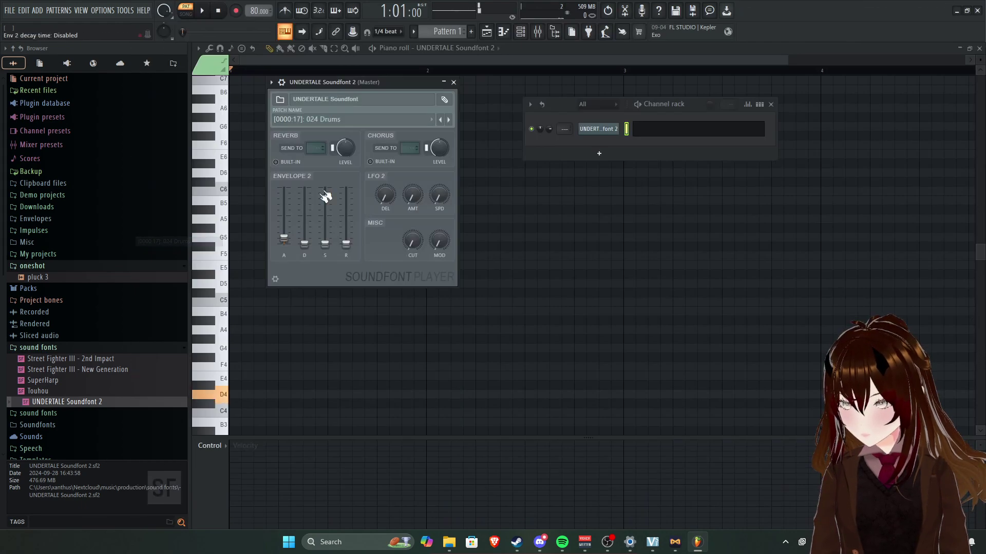
Audition the 024 Solo Violin, 031 Violin and 026 Square patches of the UNDERTALE soundfont.
{"action": "left_click", "coordinate": [362, 116]}
{"action": "left_click", "coordinate": [188, 290]}
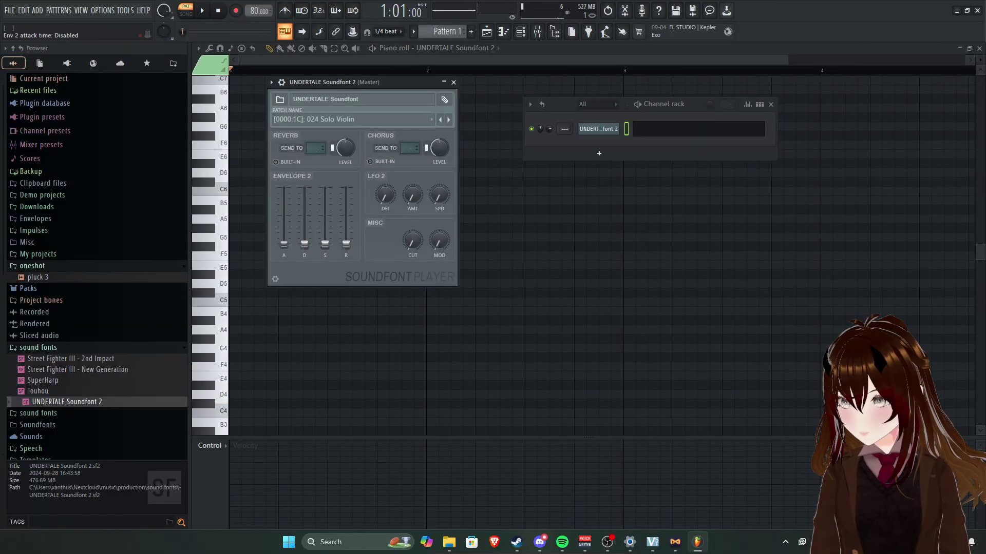
{"action": "left_click", "coordinate": [342, 110]}
{"action": "left_click", "coordinate": [175, 436]}
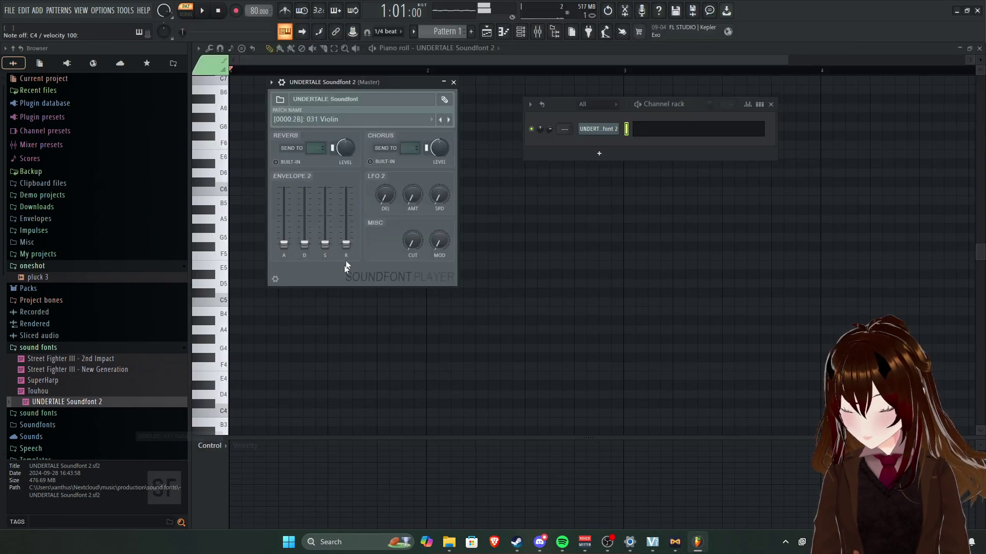
{"action": "left_click", "coordinate": [346, 120]}
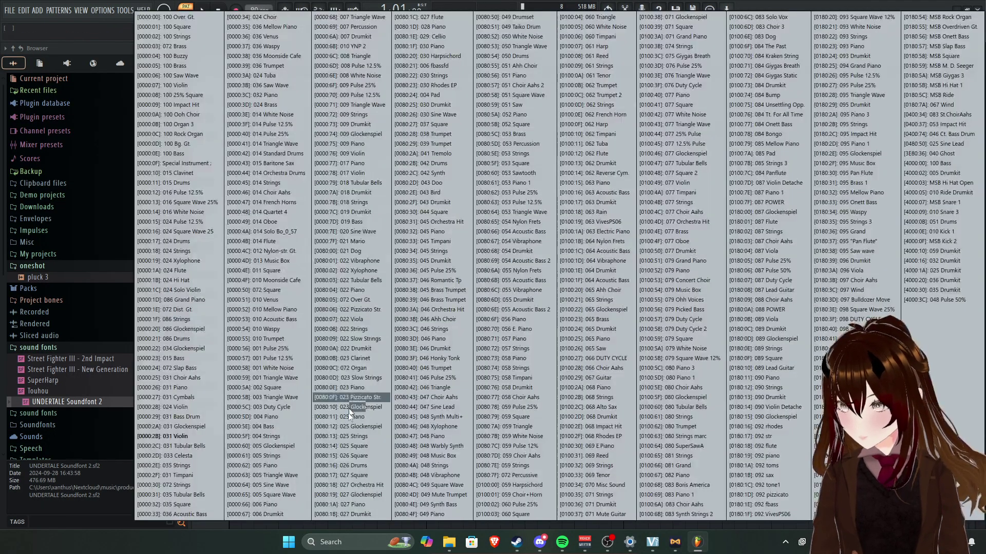
{"action": "left_click", "coordinate": [360, 457]}
Audition the 059 Strings and 080 Piano 1 patches of the UNDERTALE soundfont.
{"action": "left_click", "coordinate": [374, 121]}
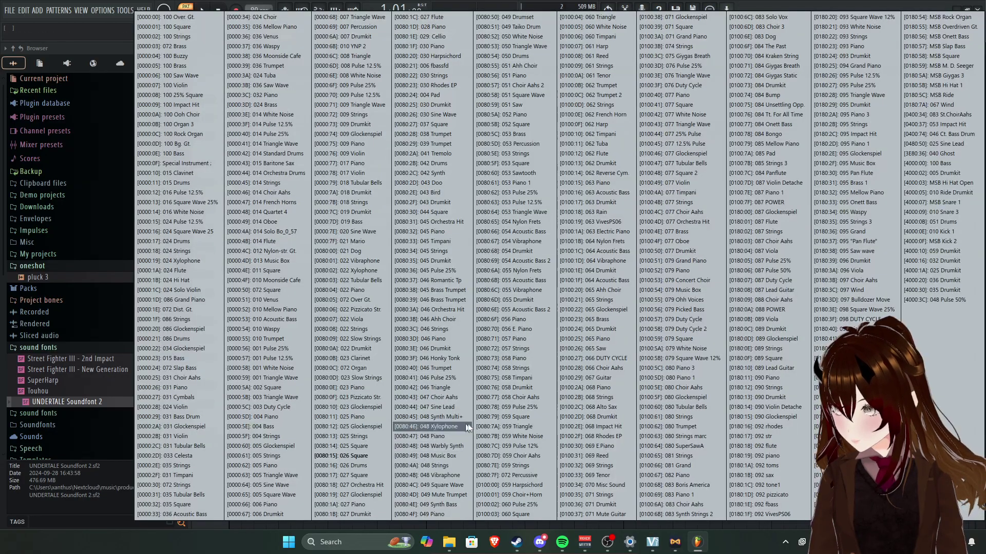
{"action": "left_click", "coordinate": [513, 469]}
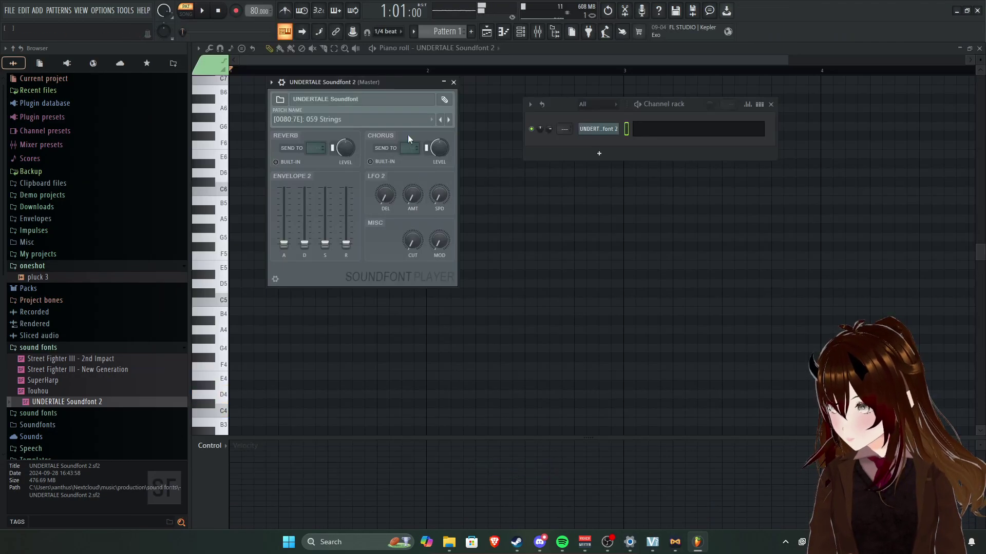
{"action": "left_click", "coordinate": [410, 120]}
{"action": "left_click", "coordinate": [648, 377]}
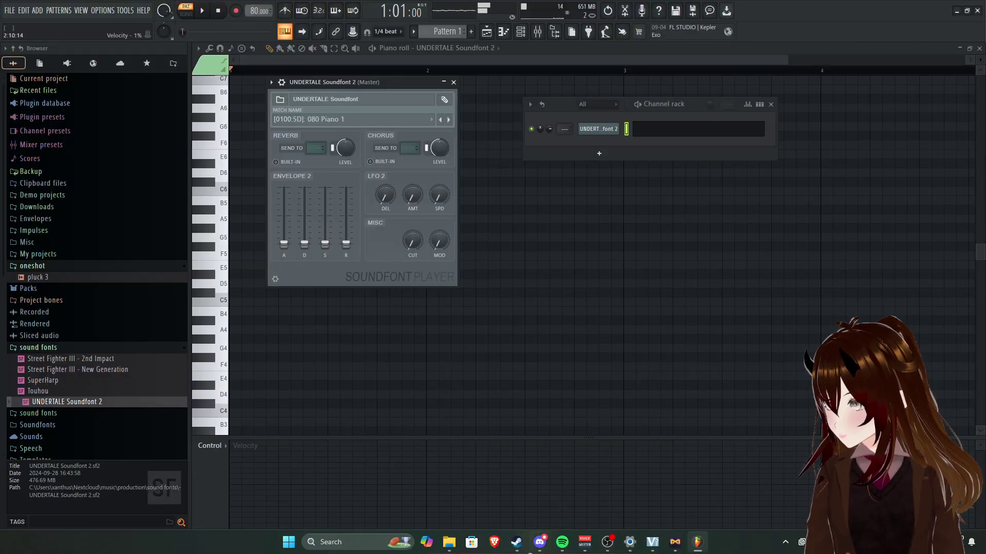
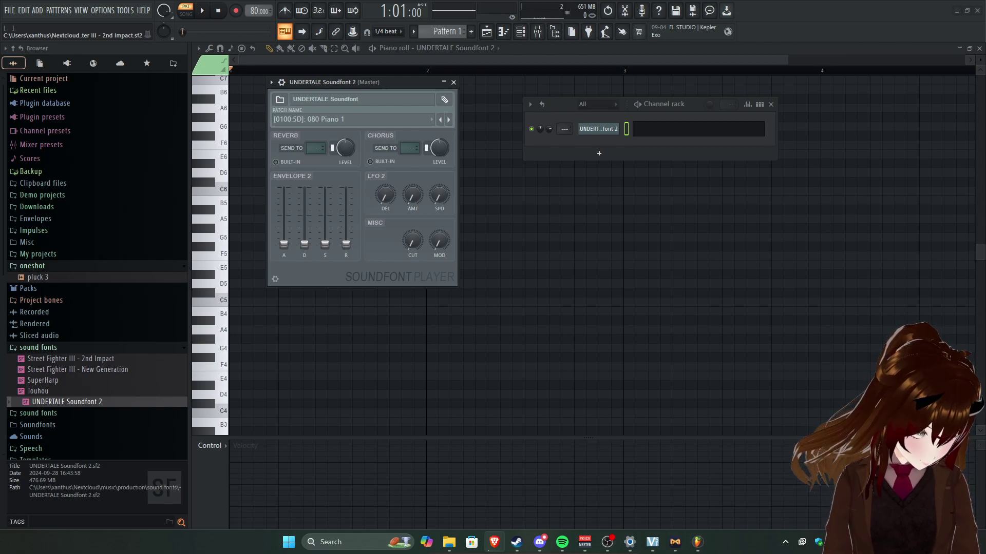
{"action": "key", "text": "alt+Tab"}
{"action": "key", "text": "alt+Tab"}
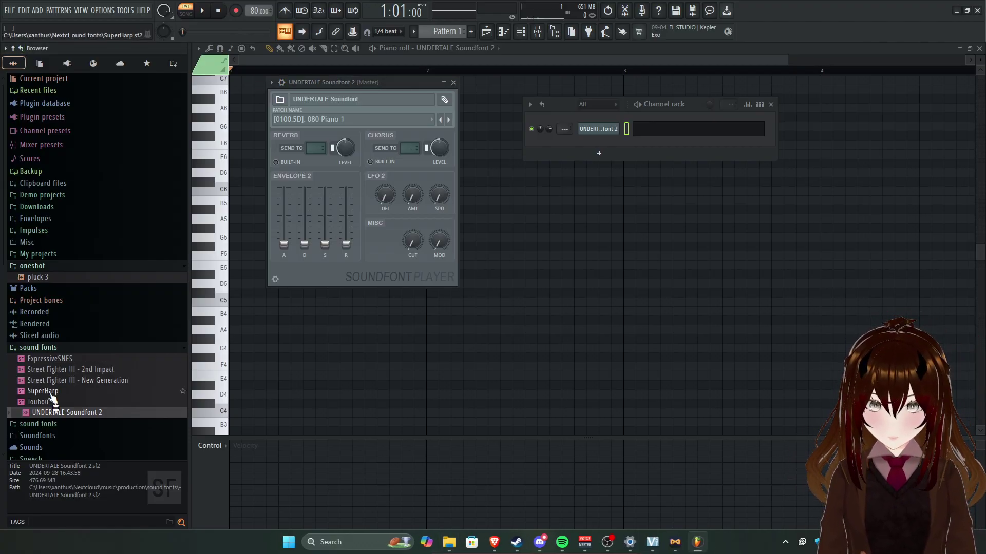
Replace the UNDERTALE channel's instrument with the ExpressiveSNES soundfont and try its Music Box patch.
{"action": "left_click_drag", "start_coordinate": [70, 358], "coordinate": [593, 129]}
{"action": "left_click", "coordinate": [319, 115]}
{"action": "left_click", "coordinate": [319, 115]}
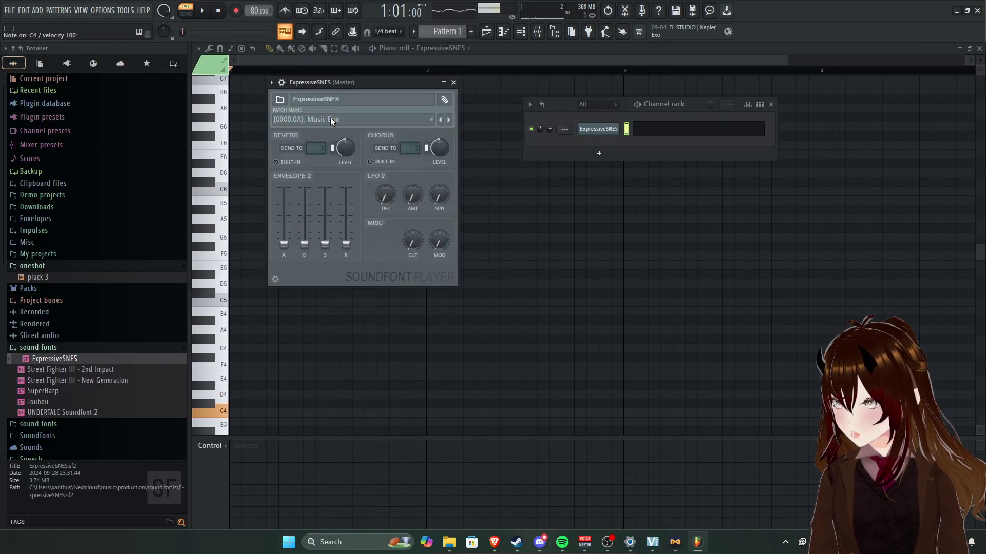
Audition the Celesta, Brass, Piano and Voice Oohs patches of the ExpressiveSNES soundfont.
{"action": "left_click", "coordinate": [330, 117]}
{"action": "left_click", "coordinate": [316, 95]}
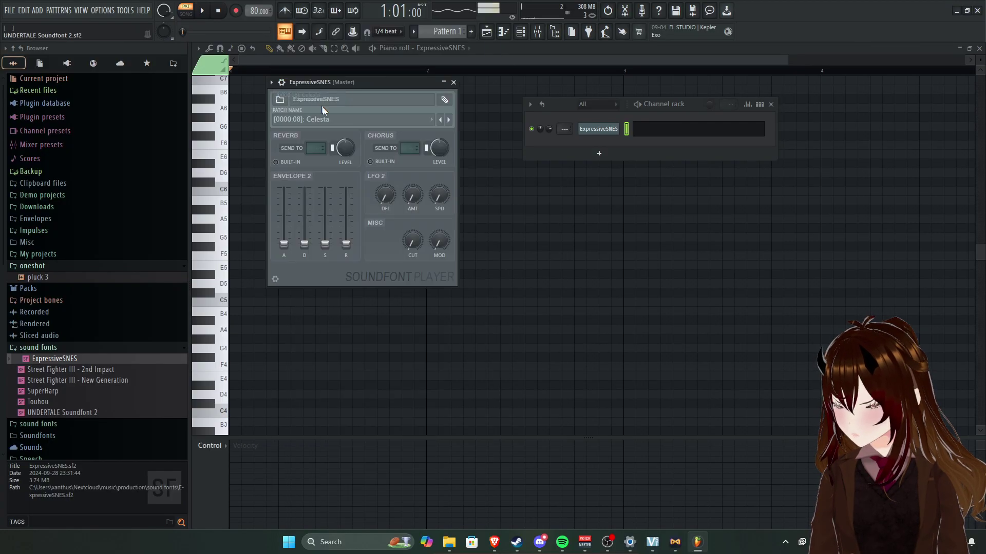
{"action": "left_click", "coordinate": [333, 116]}
{"action": "left_click", "coordinate": [373, 98]}
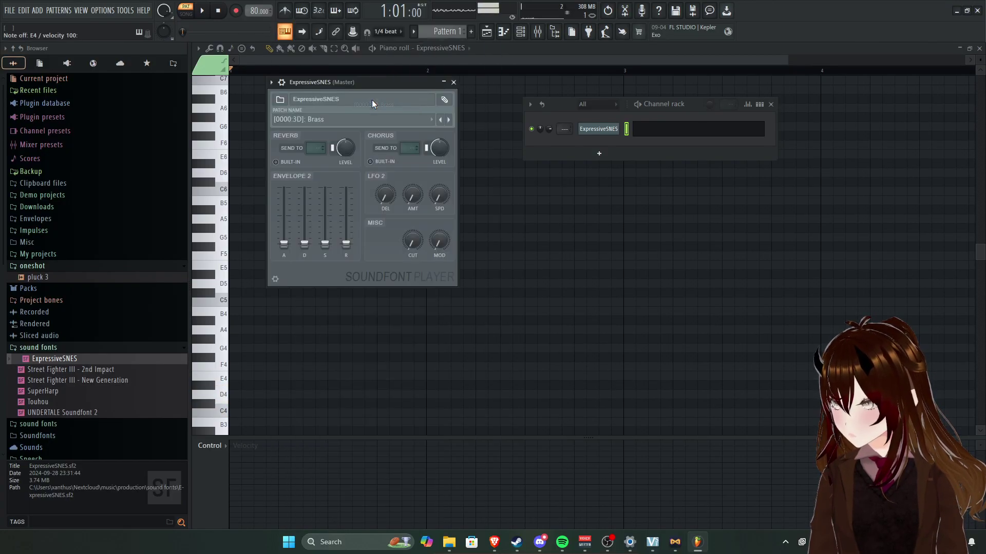
{"action": "left_click", "coordinate": [365, 118]}
{"action": "left_click", "coordinate": [331, 20]}
{"action": "left_click", "coordinate": [340, 116]}
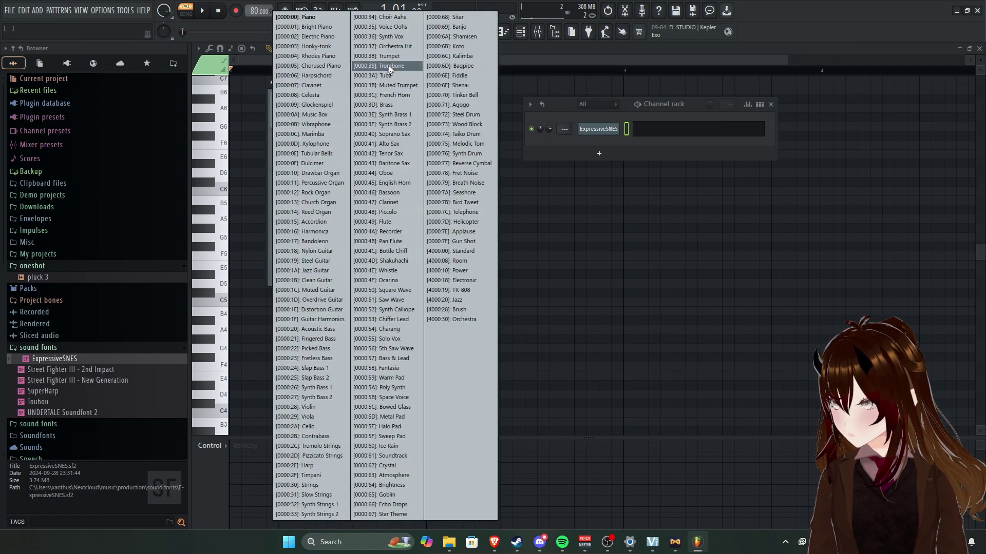
{"action": "left_click", "coordinate": [396, 22]}
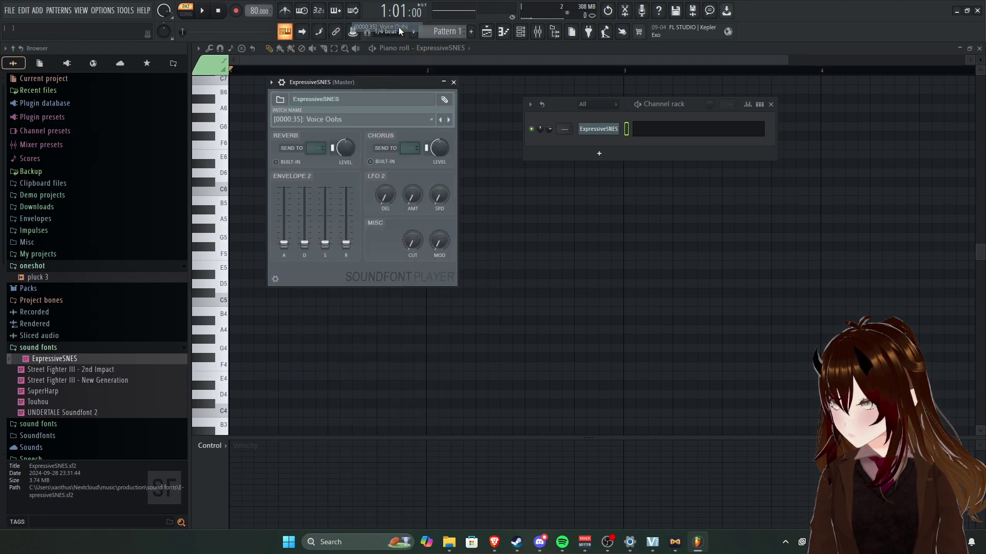
Audition the Clarinet, Saw Wave and Jazz patches of the ExpressiveSNES soundfont.
{"action": "left_click", "coordinate": [369, 116]}
{"action": "left_click", "coordinate": [381, 203]}
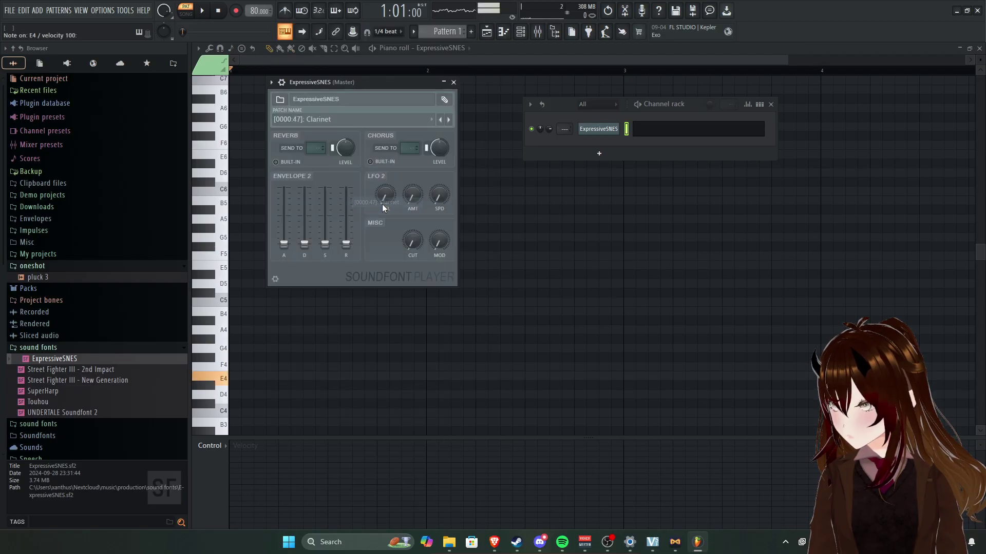
{"action": "left_click", "coordinate": [350, 116]}
{"action": "left_click", "coordinate": [399, 299]}
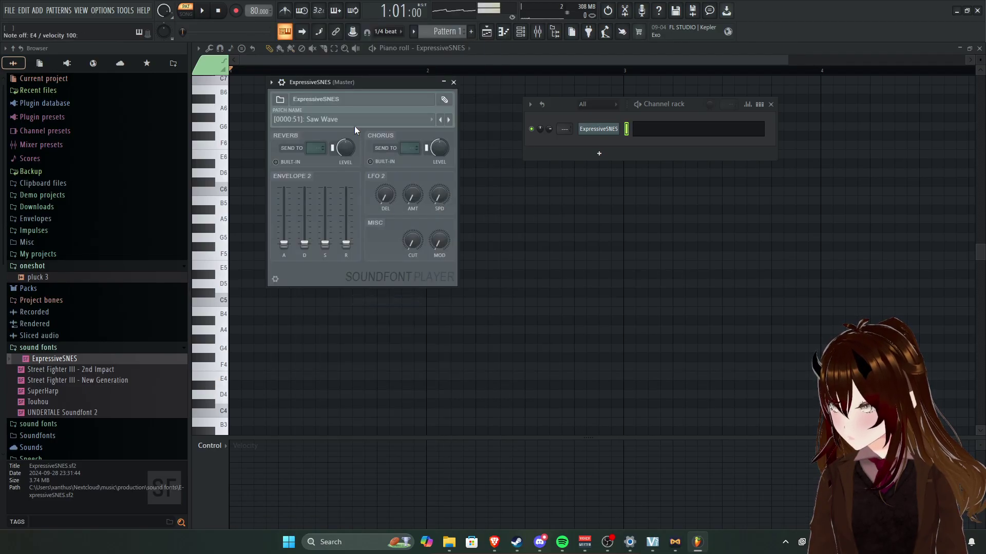
{"action": "left_click", "coordinate": [354, 127]}
{"action": "left_click", "coordinate": [444, 300]}
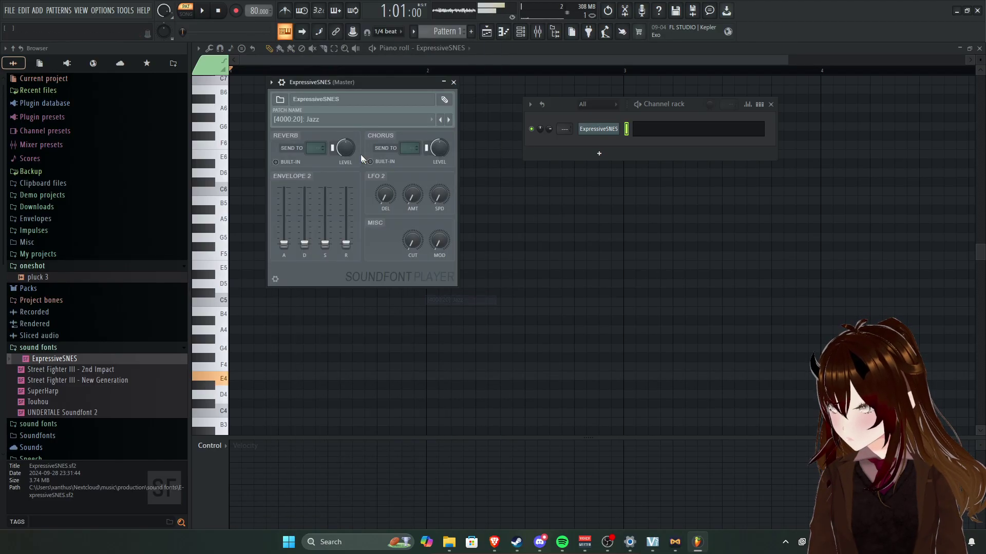
Audition the Slap Bass 2 and Cello patches of the ExpressiveSNES soundfont.
{"action": "left_click", "coordinate": [346, 118]}
{"action": "left_click", "coordinate": [325, 377]}
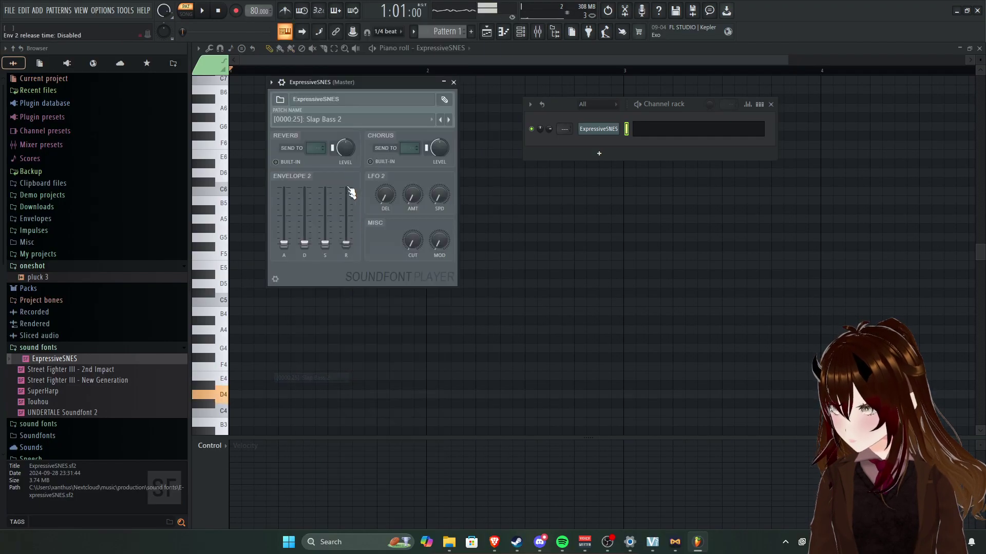
{"action": "left_click", "coordinate": [337, 117]}
{"action": "left_click", "coordinate": [322, 425]}
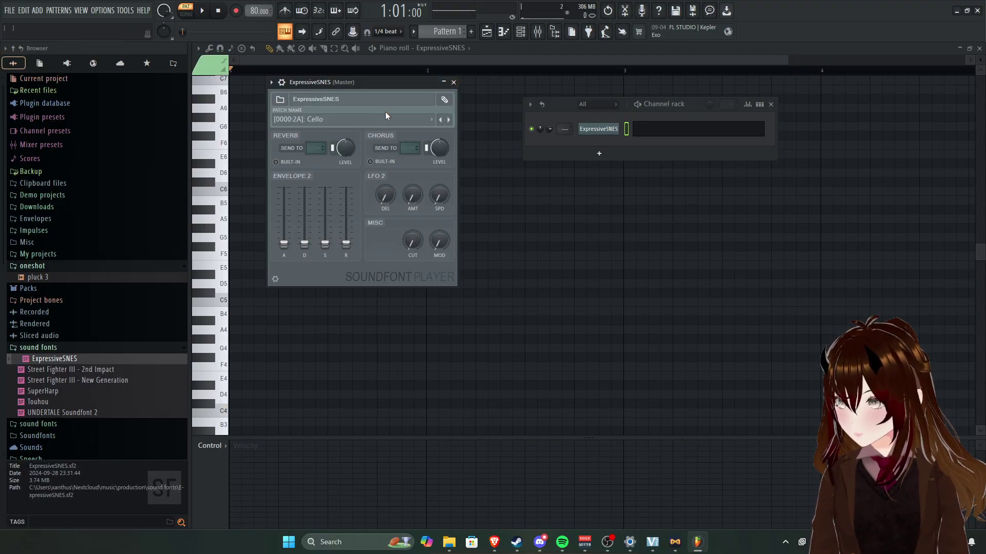
Set the ExpressiveSNES patch to Harp and close the soundfont player.
{"action": "left_click", "coordinate": [331, 118]}
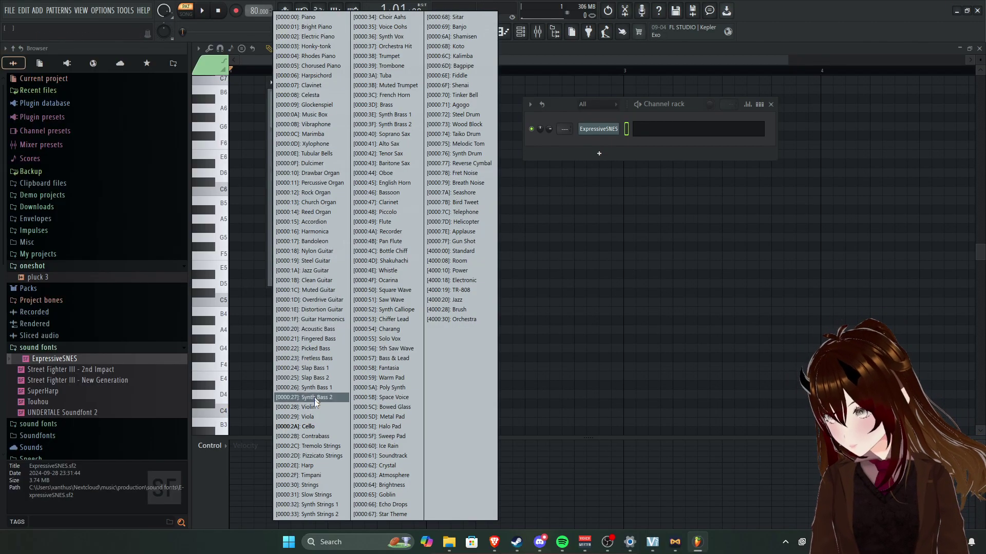
{"action": "left_click", "coordinate": [316, 466]}
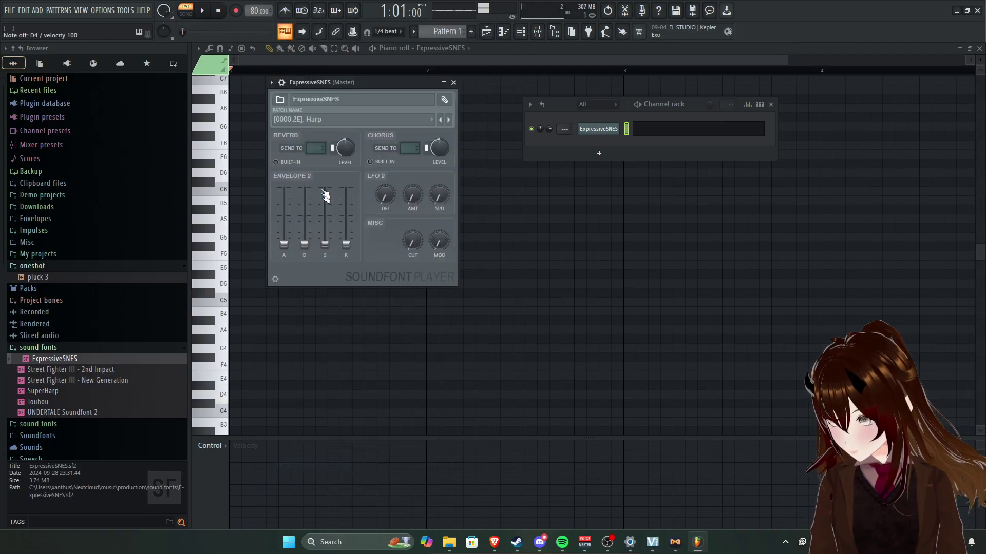
{"action": "left_click", "coordinate": [454, 82]}
Place a one-beat D4 note at the start of bar 1 and view its note properties without changing them.
{"action": "left_click", "coordinate": [237, 394]}
{"action": "left_click", "coordinate": [241, 393]}
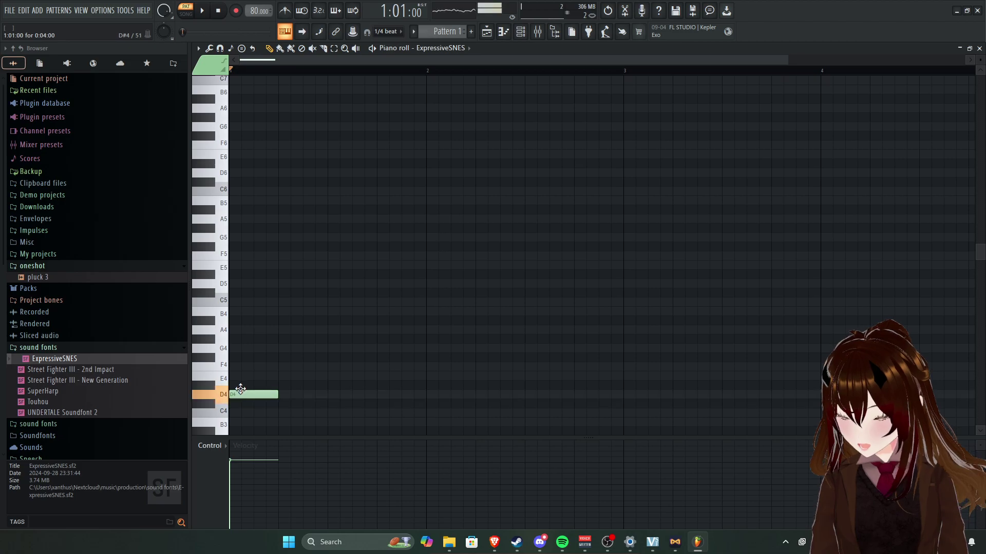
{"action": "double_click", "coordinate": [241, 394]}
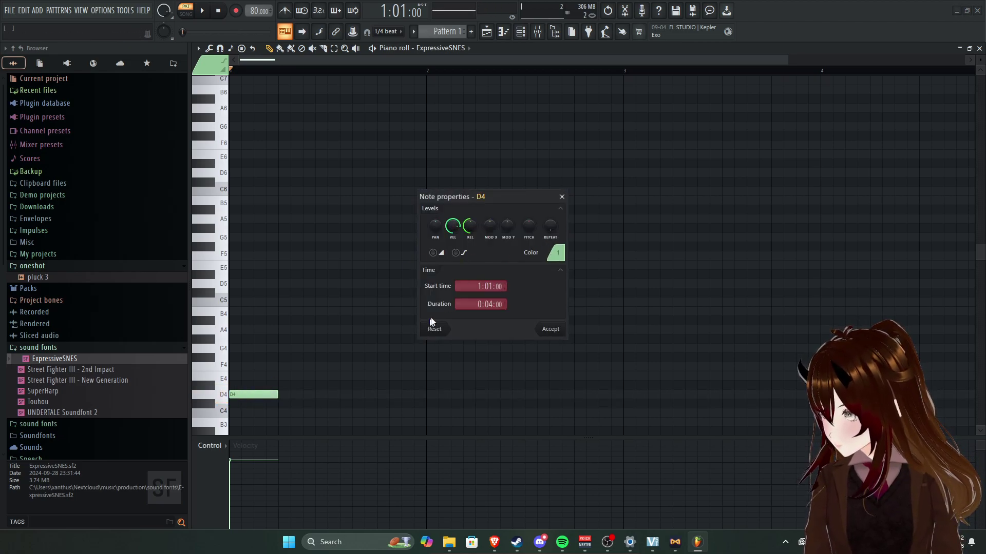
{"action": "left_click", "coordinate": [562, 197]}
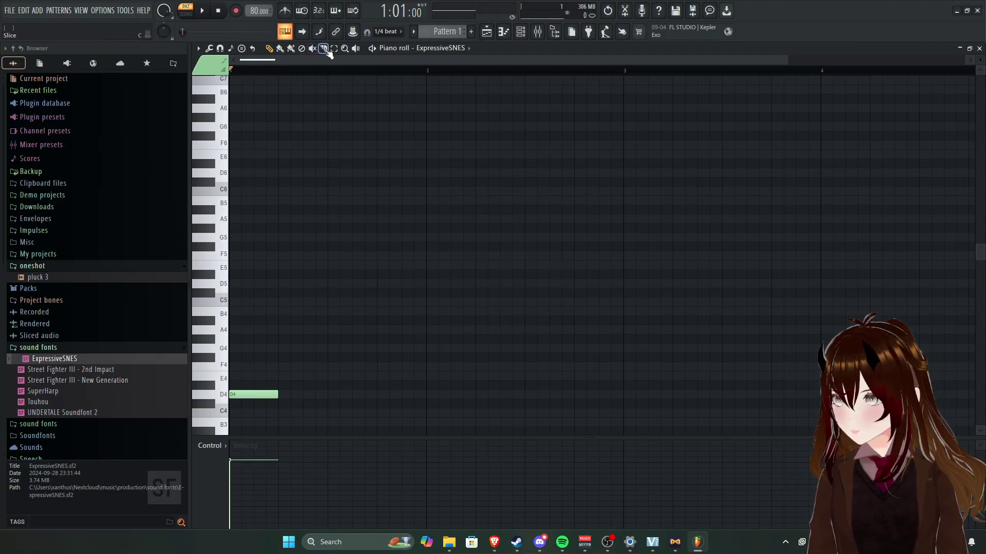
Reopen the ExpressiveSNES channel's soundfont player from the Channel rack and choose Harp as its patch again.
{"action": "right_click", "coordinate": [87, 358]}
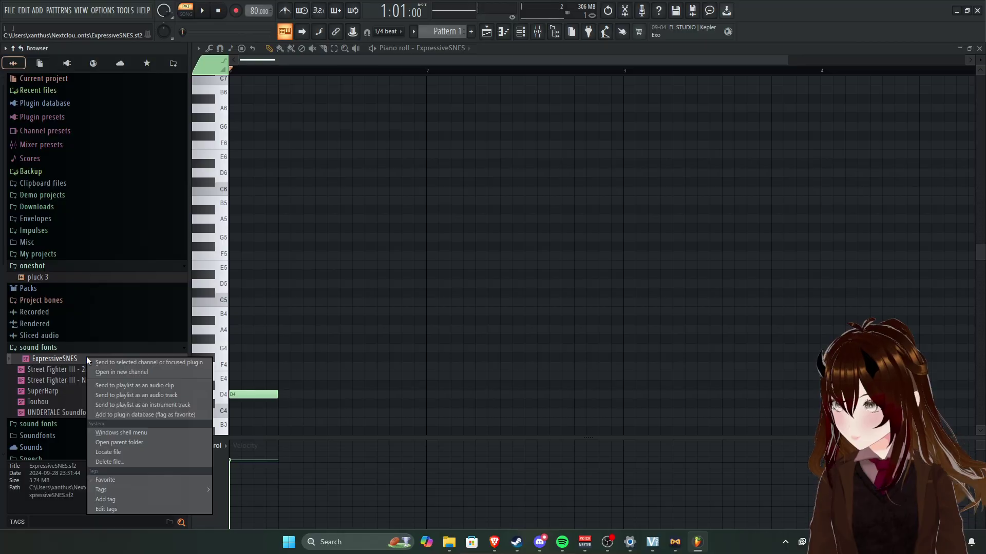
{"action": "left_click", "coordinate": [537, 32]}
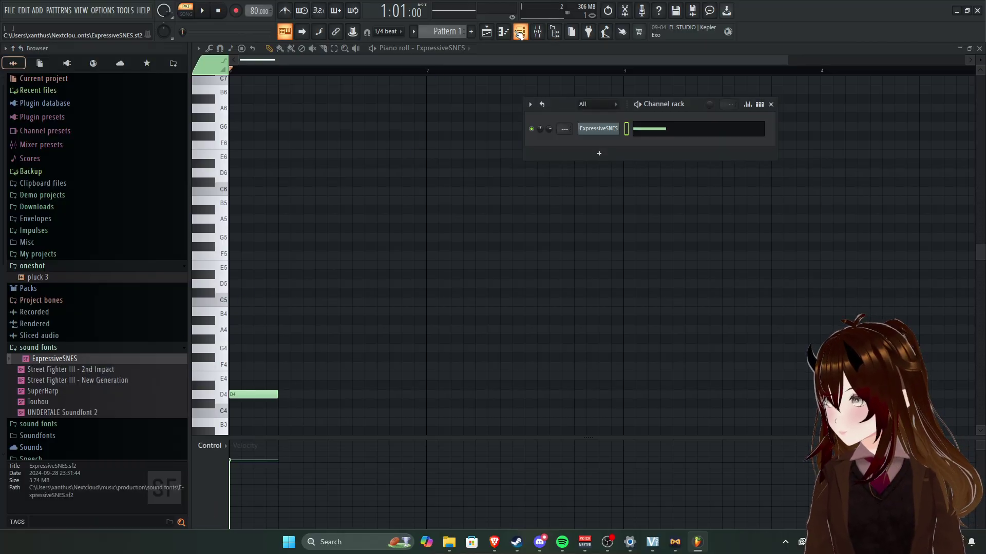
{"action": "left_click", "coordinate": [597, 129]}
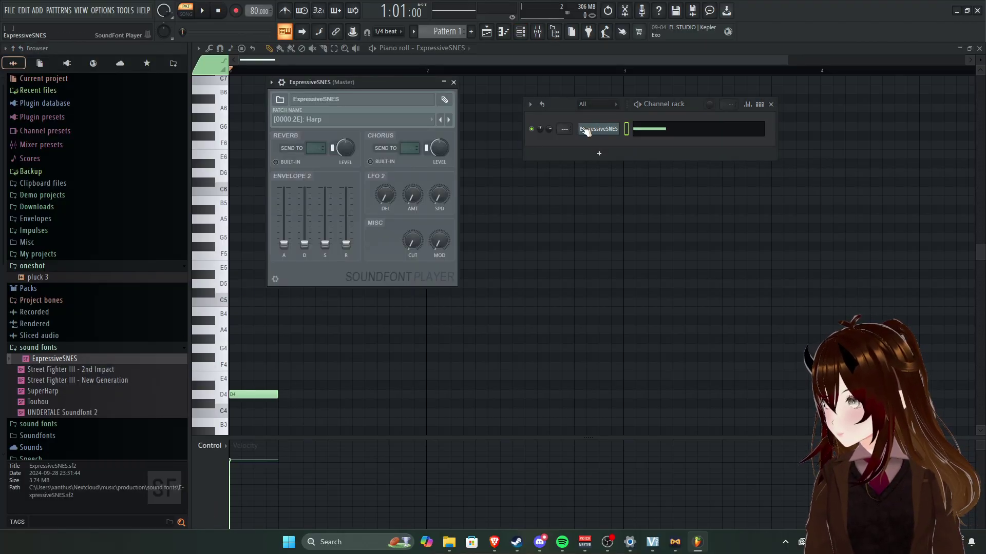
{"action": "left_click", "coordinate": [445, 100]}
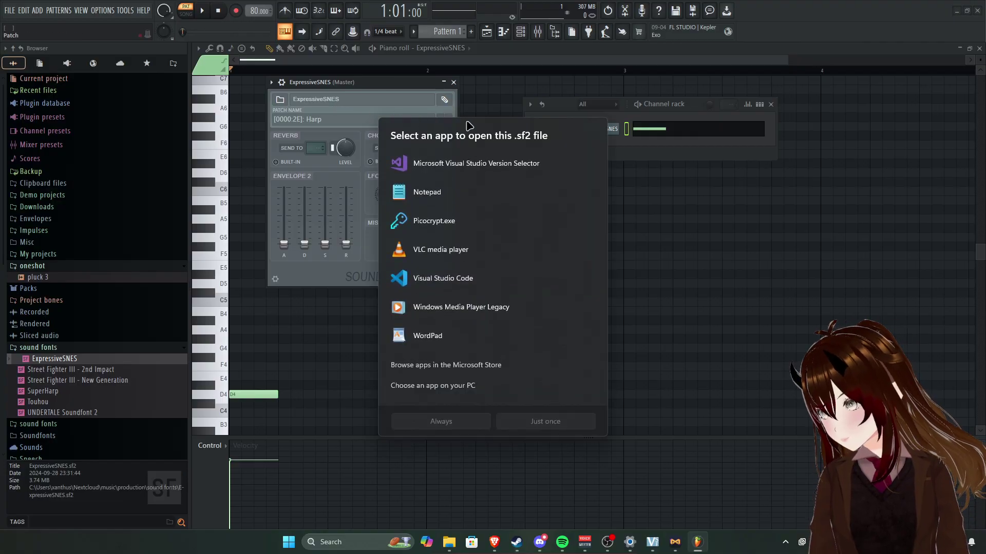
{"action": "key", "text": "Escape"}
{"action": "left_click", "coordinate": [412, 119]}
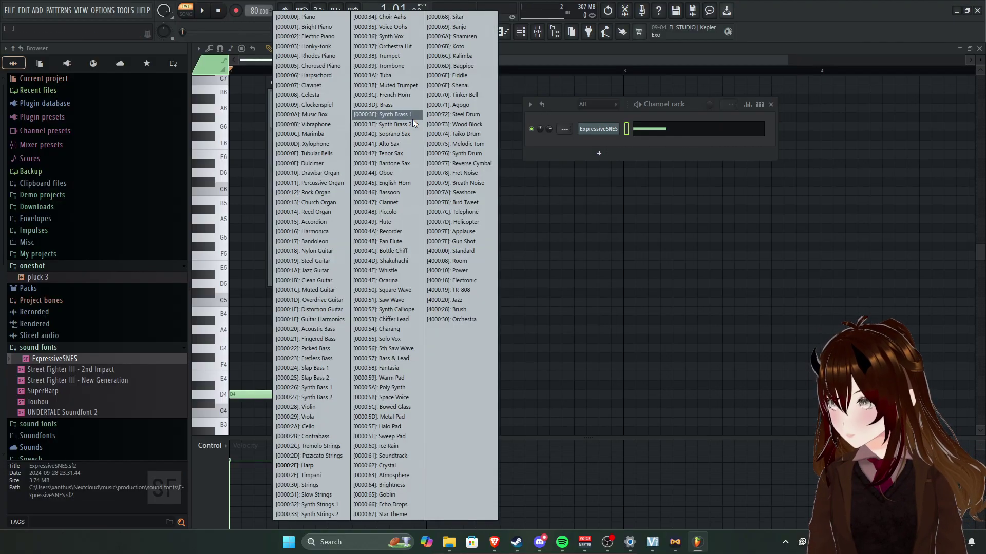
{"action": "left_click", "coordinate": [312, 466]}
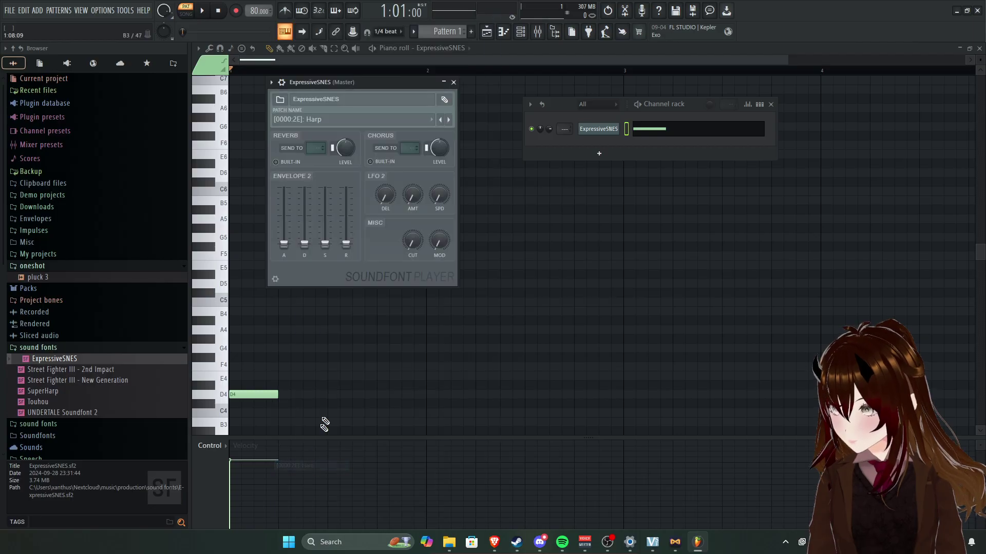
Open the ExpressiveSNES channel's graph editor and lower the velocity of the first note.
{"action": "right_click", "coordinate": [595, 129]}
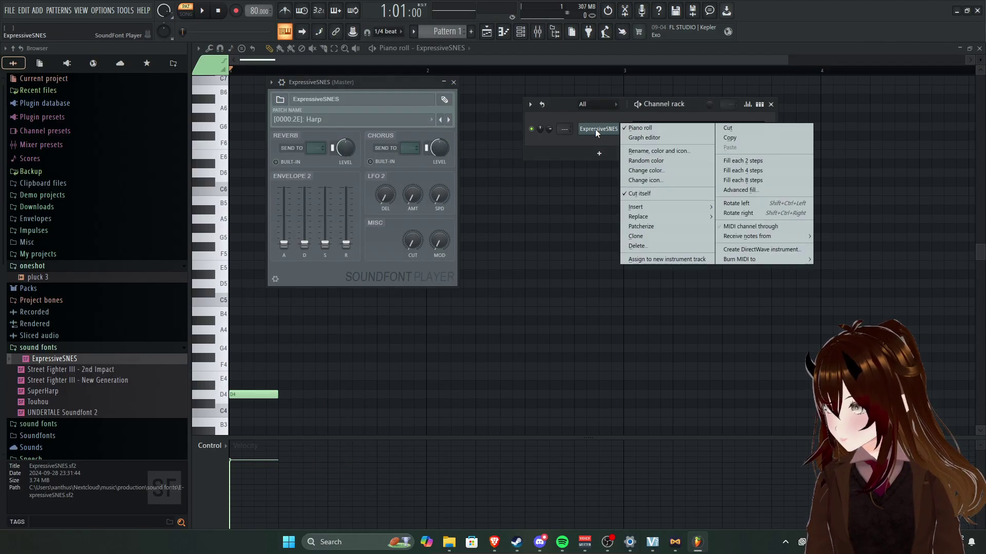
{"action": "left_click", "coordinate": [655, 139]}
{"action": "left_click_drag", "start_coordinate": [636, 155], "coordinate": [663, 242]}
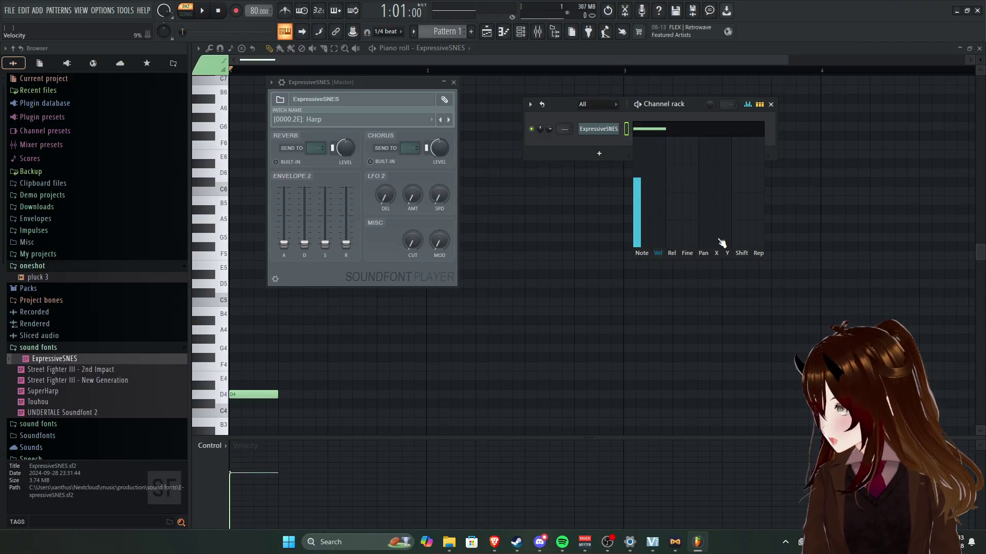
Change the first note's pitch to B3 in the graph editor and play the pattern.
{"action": "left_click", "coordinate": [646, 254]}
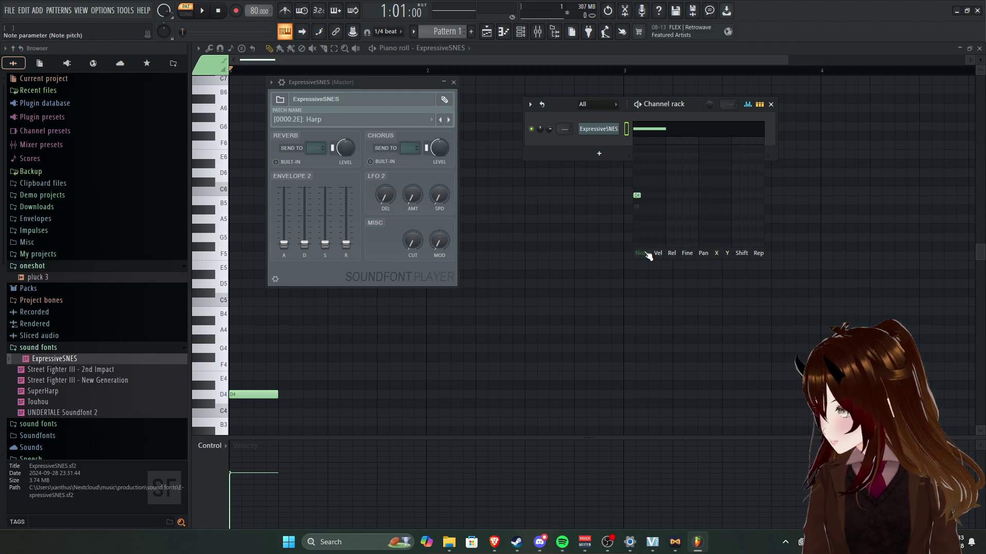
{"action": "left_click", "coordinate": [638, 213]}
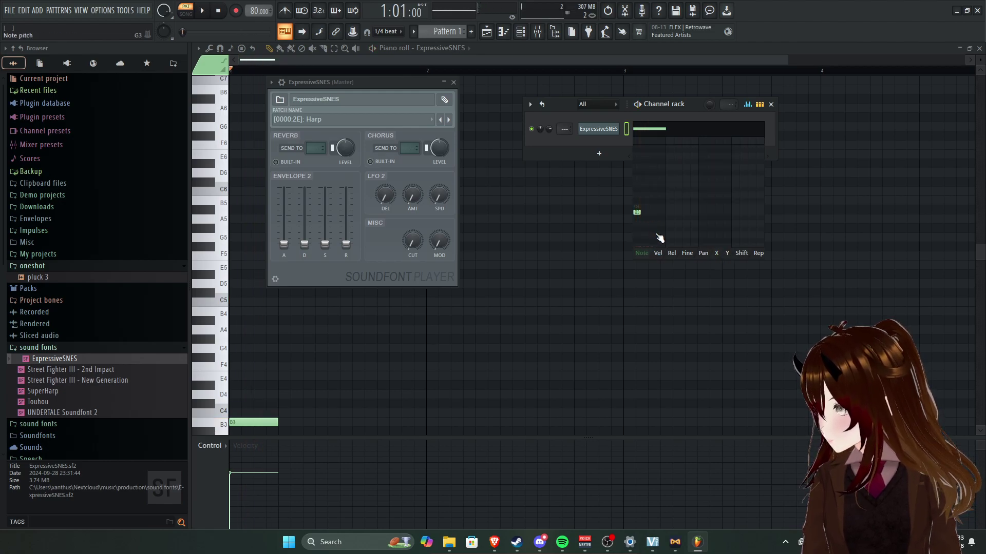
{"action": "left_click", "coordinate": [659, 254]}
{"action": "key", "text": "space"}
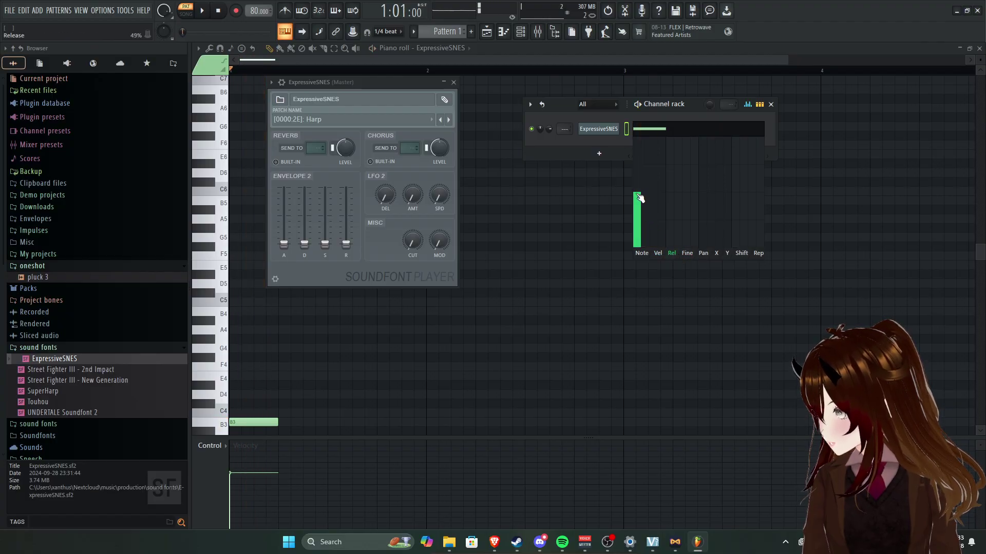
Try the release and fine pitch parameters of the B3 note, playing the pattern between adjustments.
{"action": "left_click", "coordinate": [671, 253]}
{"action": "key", "text": "space"}
{"action": "key", "text": "space"}
{"action": "left_click", "coordinate": [687, 253]}
{"action": "key", "text": "space"}
{"action": "left_click_drag", "start_coordinate": [642, 198], "coordinate": [653, 134]}
{"action": "key", "text": "space"}
Try panning the B3 note to 100 during playback, and bring its panning back to about centre.
{"action": "left_click", "coordinate": [703, 253]}
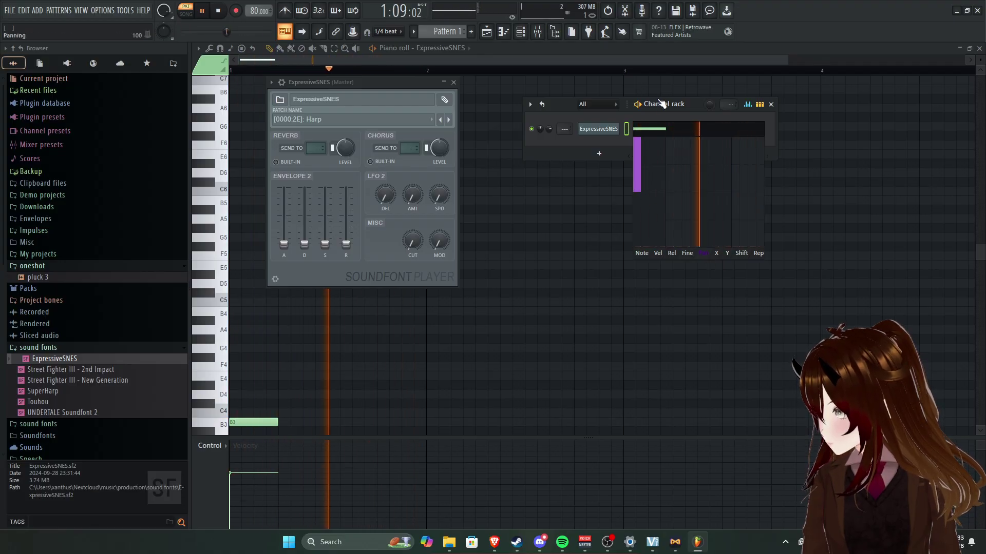
{"action": "key", "text": "space"}
{"action": "left_click_drag", "start_coordinate": [668, 220], "coordinate": [675, 195]}
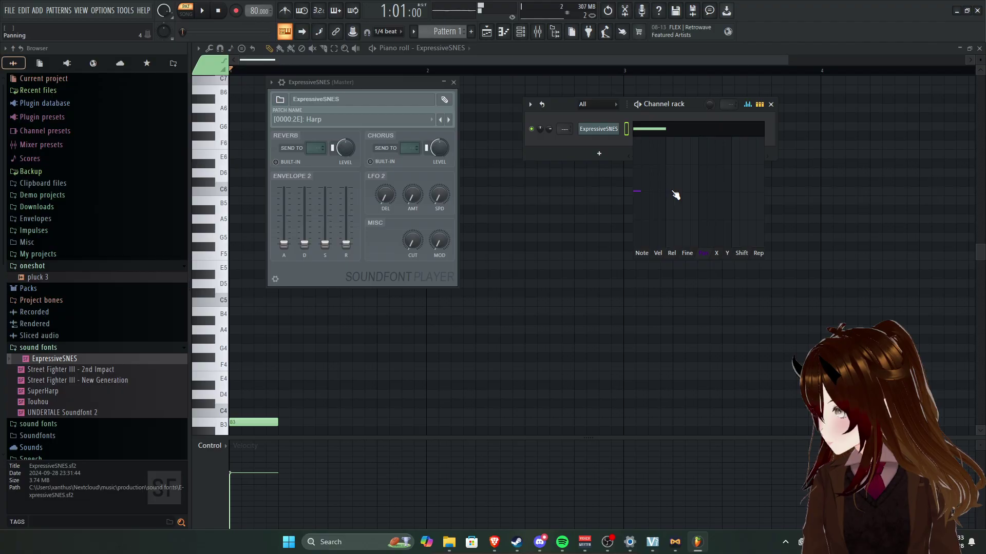
Vary the B3 note's Mod X parameter in the graph editor and play the pattern to hear its effect.
{"action": "left_click", "coordinate": [715, 254]}
{"action": "left_click_drag", "start_coordinate": [643, 195], "coordinate": [695, 195]}
{"action": "key", "text": "space"}
{"action": "key", "text": "space"}
{"action": "key", "text": "space"}
{"action": "key", "text": "space"}
Try different Mod Y settings on the B3 note while replaying the pattern, and close the graph editor.
{"action": "left_click", "coordinate": [726, 253]}
{"action": "key", "text": "space"}
{"action": "key", "text": "space"}
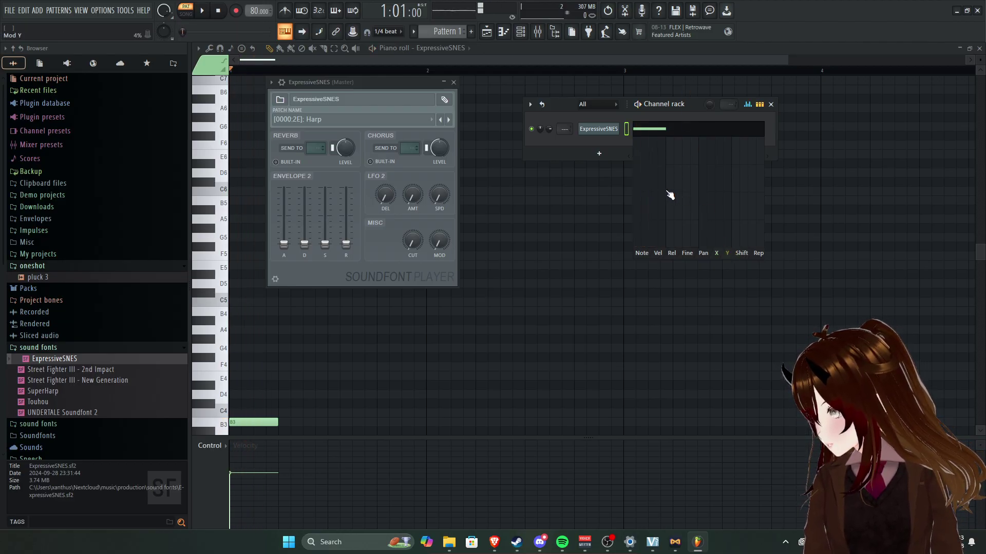
{"action": "key", "text": "space"}
{"action": "key", "text": "space"}
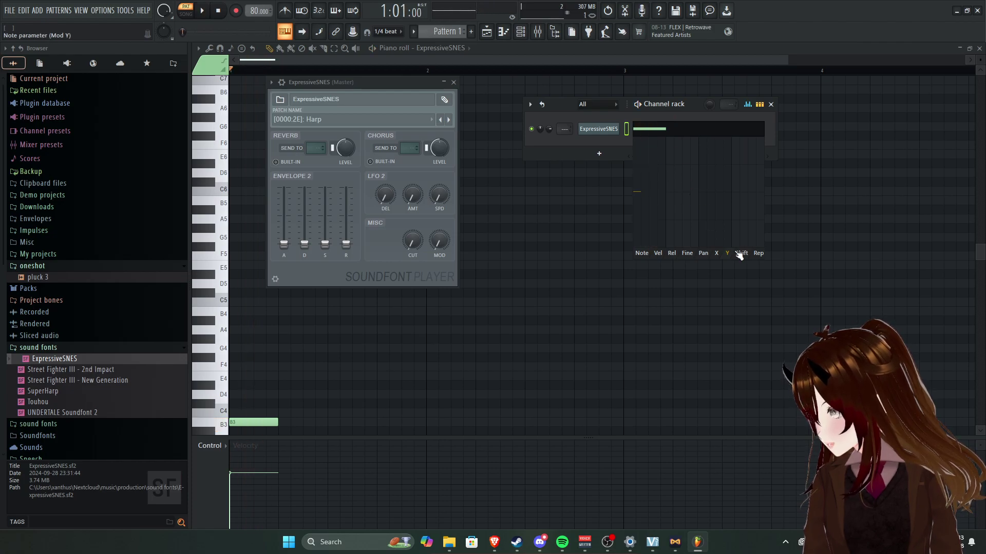
{"action": "left_click", "coordinate": [644, 191]}
{"action": "right_click", "coordinate": [639, 194]}
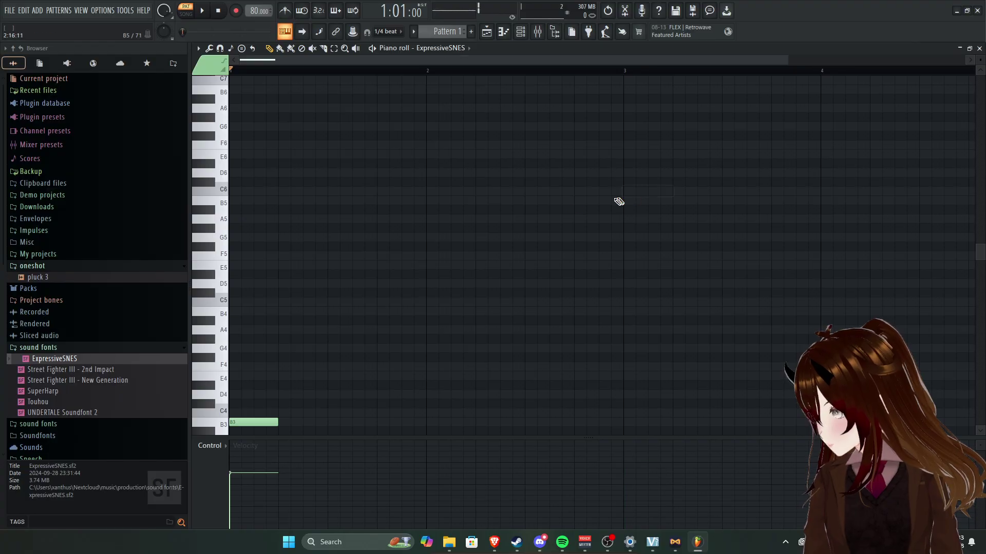
Reopen the ExpressiveSNES channel's graph editor and try a time shift on the B3 note.
{"action": "double_click", "coordinate": [271, 423]}
{"action": "left_click", "coordinate": [562, 197]}
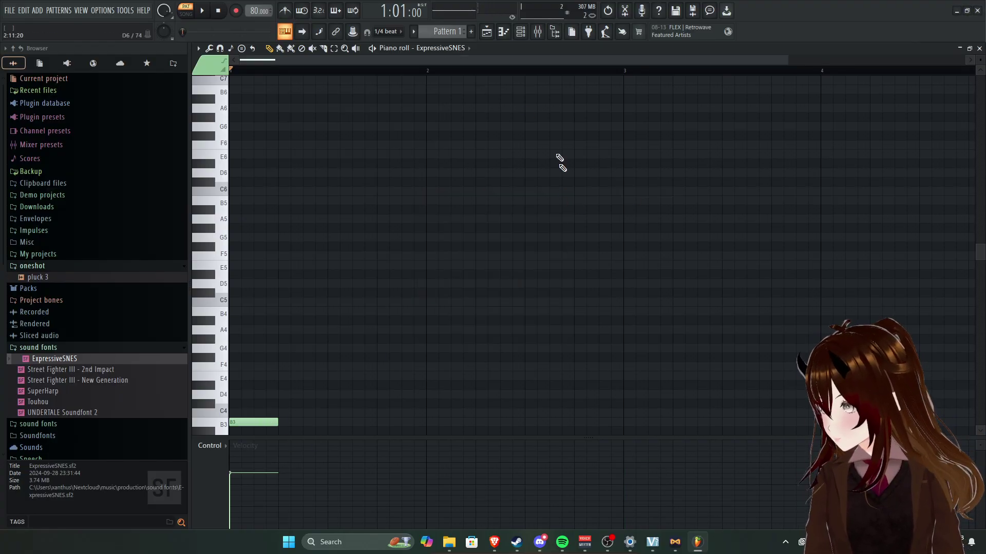
{"action": "left_click", "coordinate": [520, 31]}
{"action": "right_click", "coordinate": [601, 131]}
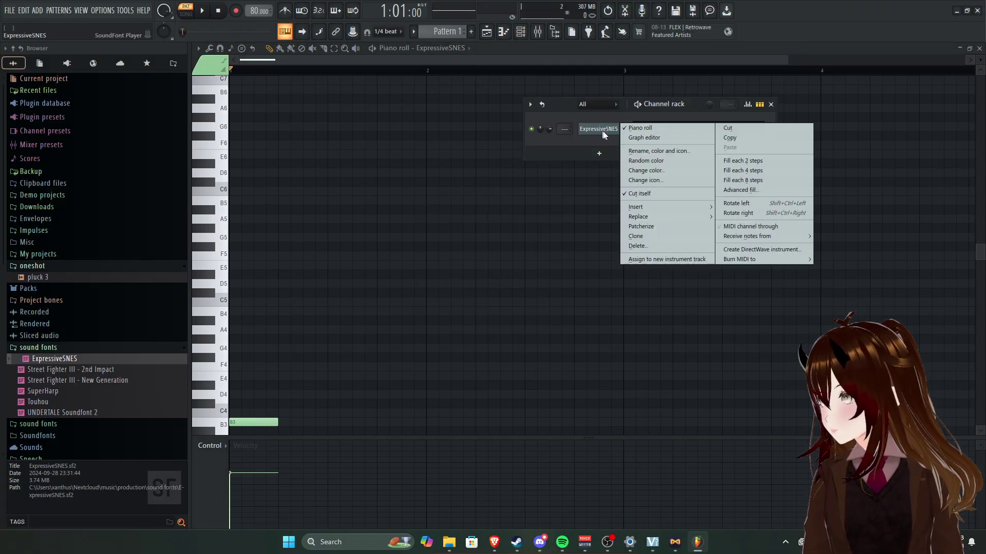
{"action": "left_click", "coordinate": [666, 138]}
{"action": "left_click_drag", "start_coordinate": [640, 205], "coordinate": [648, 180]}
{"action": "key", "text": "space"}
Try a 1/32 triplet repeat on the B3 note, reset it, and replay with note pitches shown.
{"action": "left_click", "coordinate": [759, 253]}
{"action": "key", "text": "space"}
{"action": "key", "text": "space"}
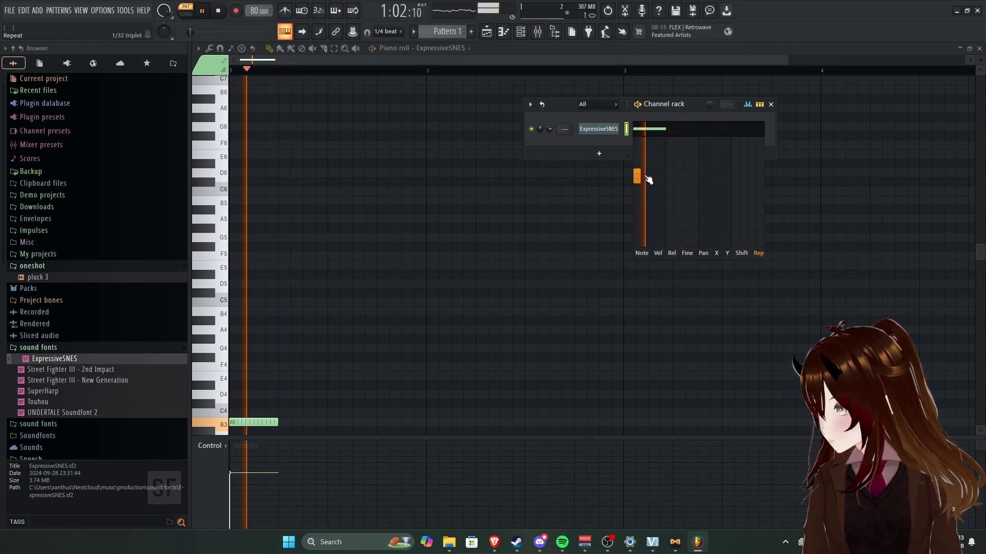
{"action": "key", "text": "space"}
{"action": "left_click", "coordinate": [642, 253]}
{"action": "key", "text": "space"}
{"action": "key", "text": "space"}
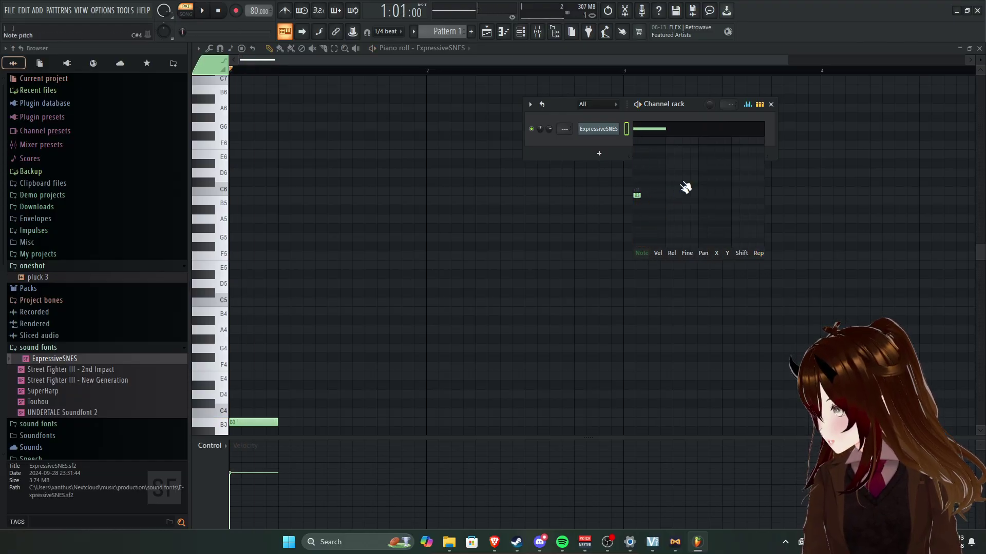
Close the Channel rack and the ExpressiveSNES soundfont player, and return to the piano roll.
{"action": "left_click", "coordinate": [669, 128]}
{"action": "left_click", "coordinate": [771, 104]}
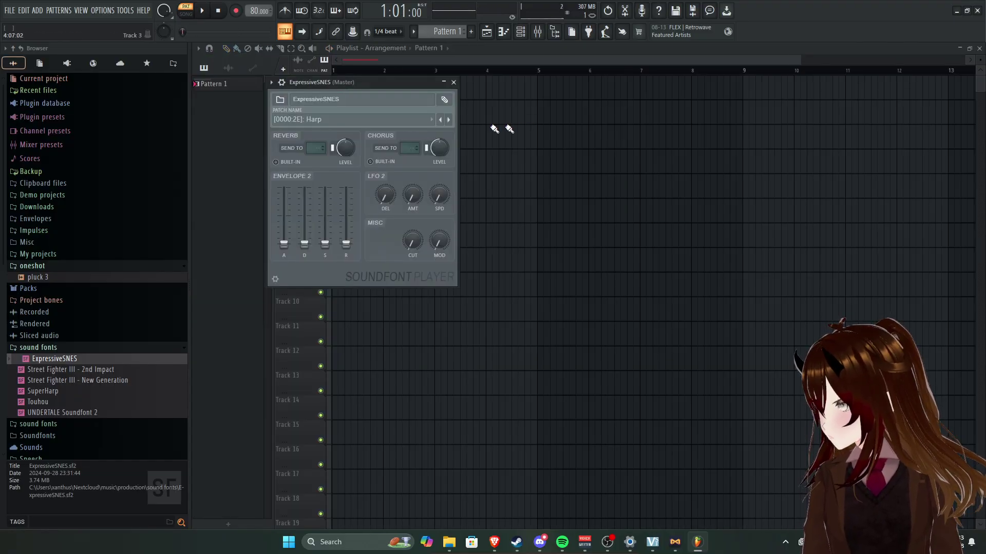
{"action": "left_click", "coordinate": [453, 82]}
{"action": "left_click", "coordinate": [458, 84]}
{"action": "right_click", "coordinate": [462, 89]}
{"action": "double_click", "coordinate": [354, 88]}
Set the B3 note's velocity to 100% in its note properties and play the pattern.
{"action": "left_click_drag", "start_coordinate": [247, 423], "coordinate": [267, 424]}
{"action": "double_click", "coordinate": [267, 423]}
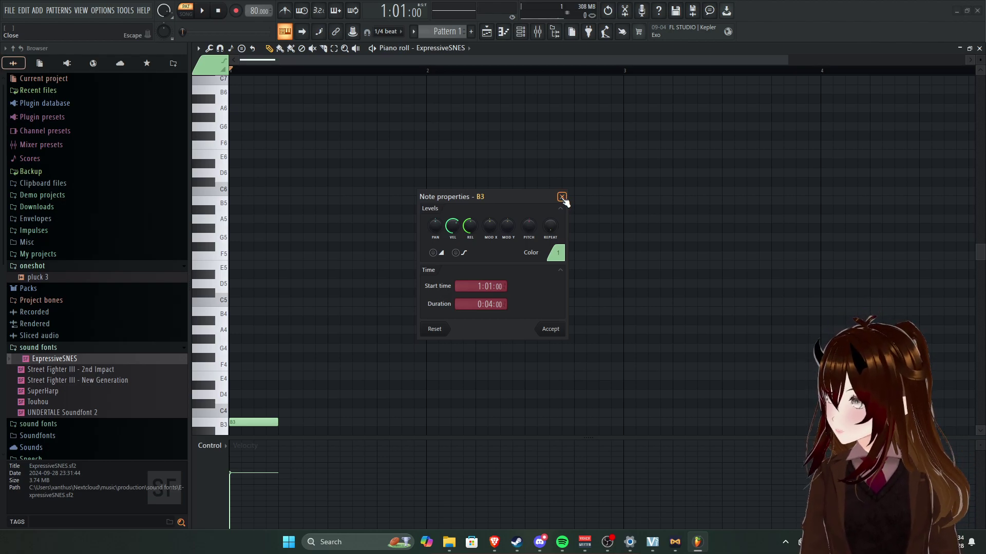
{"action": "left_click_drag", "start_coordinate": [435, 226], "coordinate": [452, 215]}
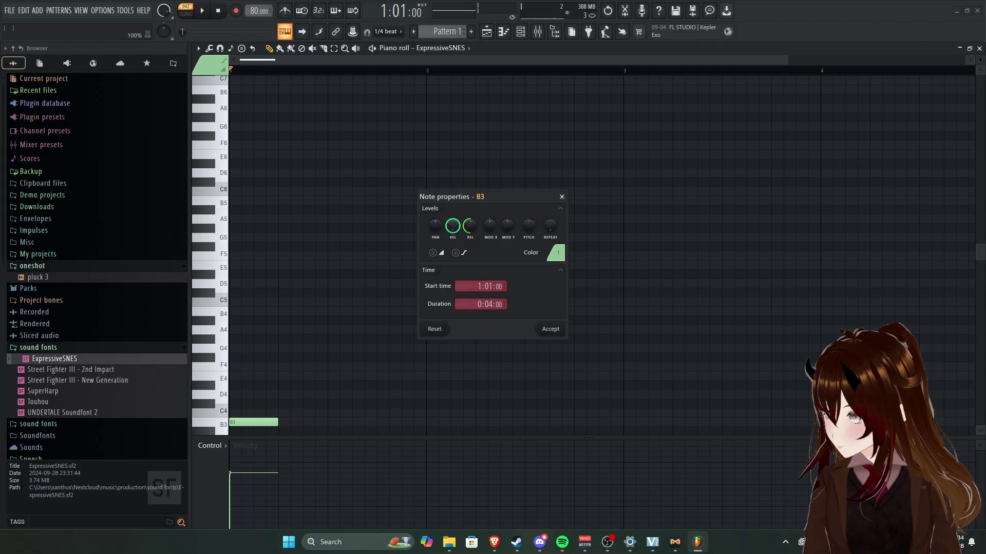
{"action": "left_click", "coordinate": [550, 329]}
{"action": "key", "text": "space"}
{"action": "key", "text": "space"}
Reopen the B3 note's properties for another check and close the dialog.
{"action": "mouse_move", "coordinate": [258, 422]}
{"action": "left_mouse_down"}
{"action": "mouse_move", "coordinate": [267, 422]}
{"action": "mouse_move", "coordinate": [246, 423]}
{"action": "left_mouse_up"}
{"action": "double_click", "coordinate": [247, 423]}
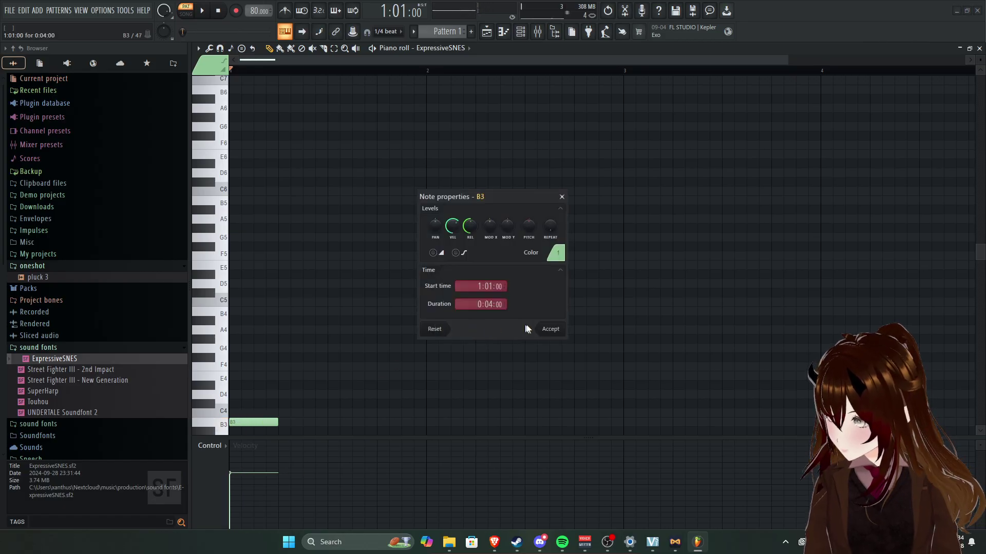
{"action": "key", "text": "Return"}
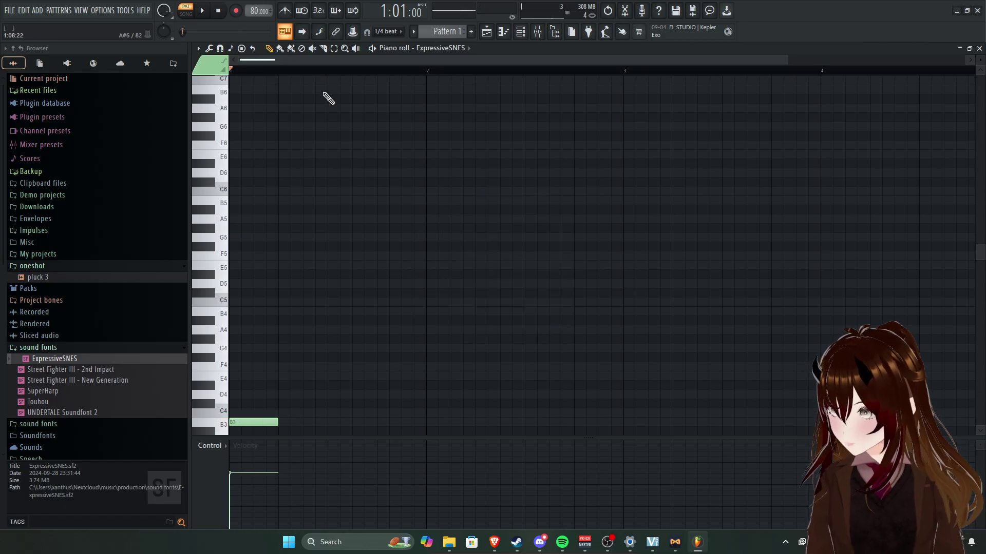
Place and remove a trial C4 note, and delete the B3 note at the start of bar 1.
{"action": "left_click", "coordinate": [321, 34]}
{"action": "mouse_move", "coordinate": [238, 426]}
{"action": "left_mouse_down"}
{"action": "mouse_move", "coordinate": [250, 426]}
{"action": "mouse_move", "coordinate": [237, 426]}
{"action": "left_mouse_up"}
{"action": "left_click", "coordinate": [290, 413]}
{"action": "right_click", "coordinate": [290, 413]}
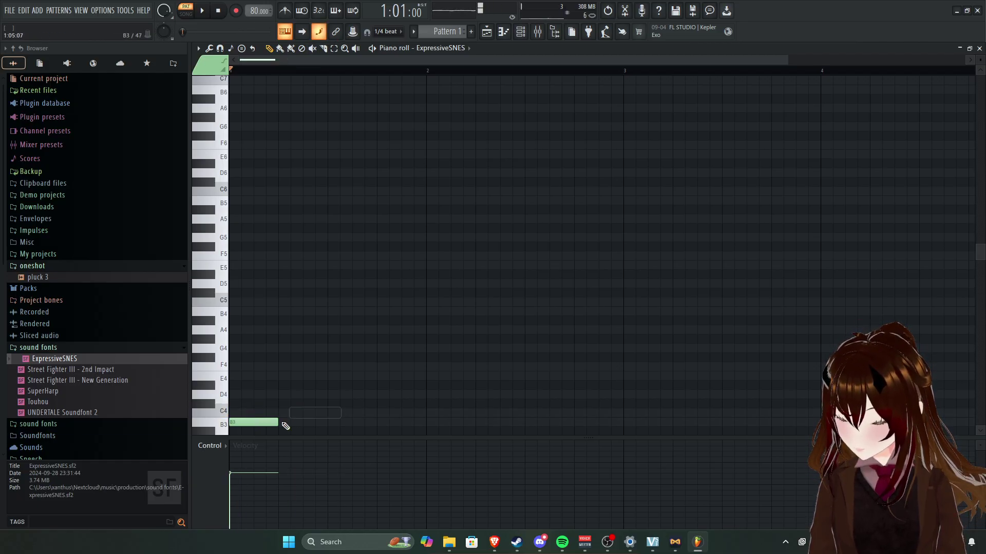
{"action": "right_click", "coordinate": [257, 426]}
{"action": "left_click", "coordinate": [319, 32]}
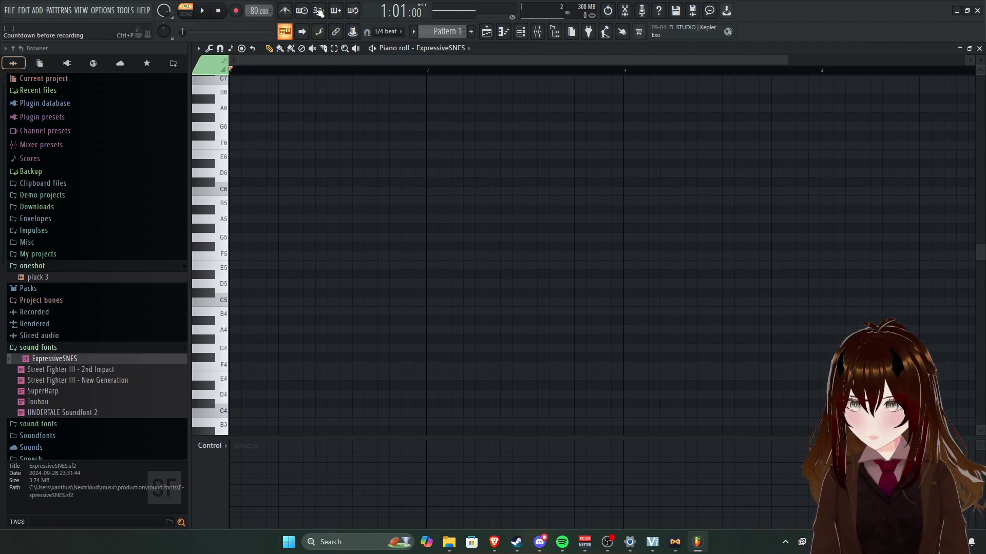
Try the countdown before recording with playback of the empty pattern, and switch it off again.
{"action": "left_click", "coordinate": [319, 11]}
{"action": "key", "text": "space"}
{"action": "key", "text": "space"}
{"action": "left_click", "coordinate": [319, 11]}
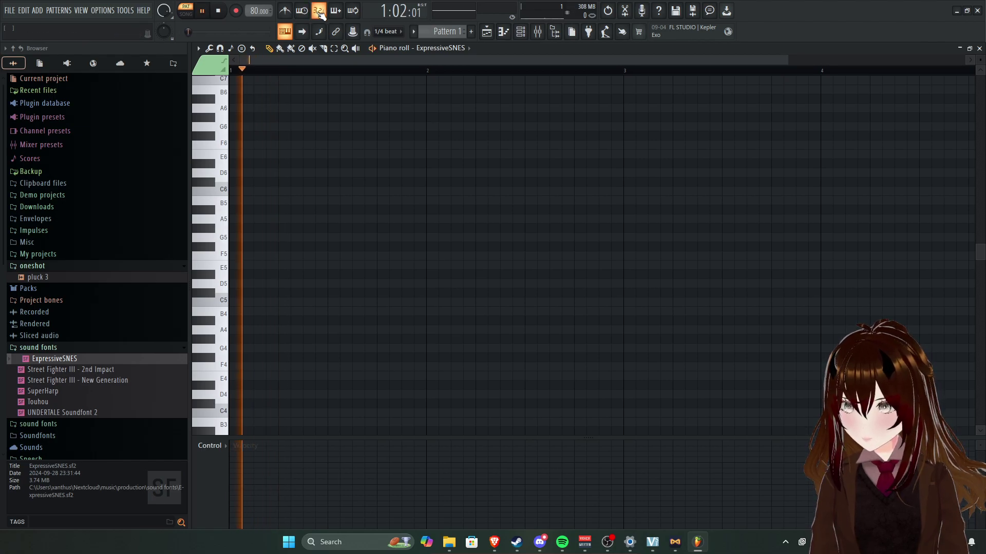
{"action": "key", "text": "space"}
Listen to the metronome while playing the empty pattern, and switch it off again.
{"action": "left_click", "coordinate": [290, 12]}
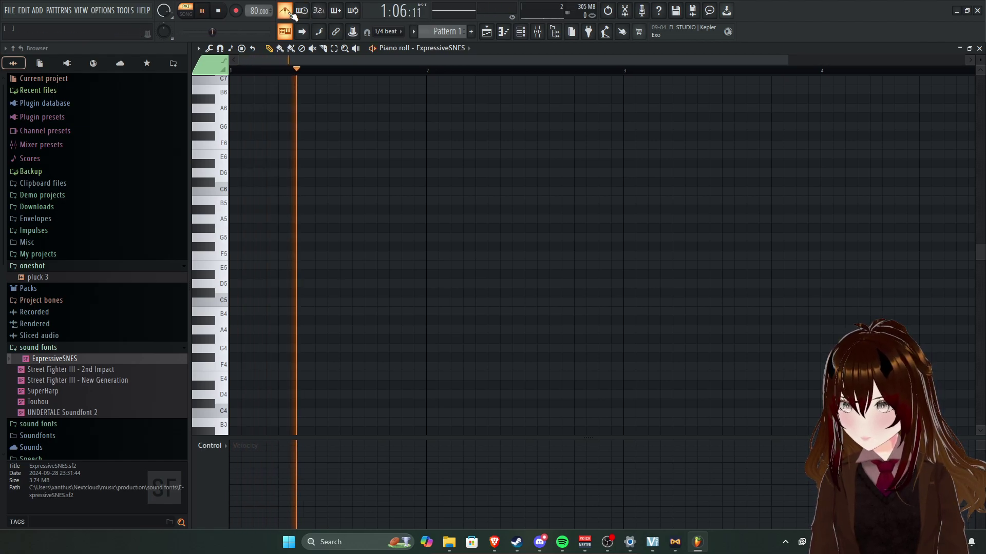
{"action": "key", "text": "space"}
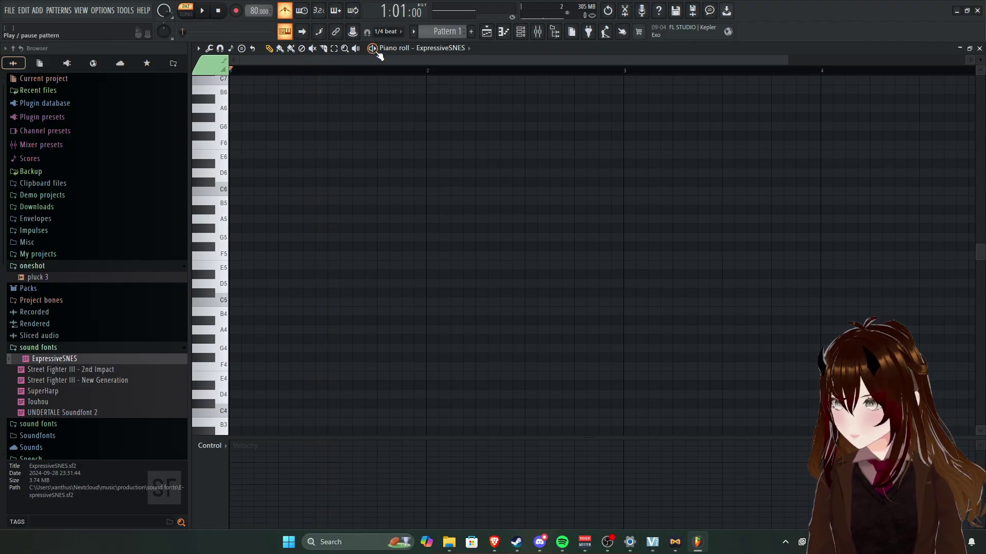
{"action": "key", "text": "space"}
{"action": "key", "text": "space"}
{"action": "left_click", "coordinate": [285, 10]}
Try the sequencer paint tool on a run of short C#6 notes in bar 1, play them and erase them.
{"action": "left_click", "coordinate": [294, 48]}
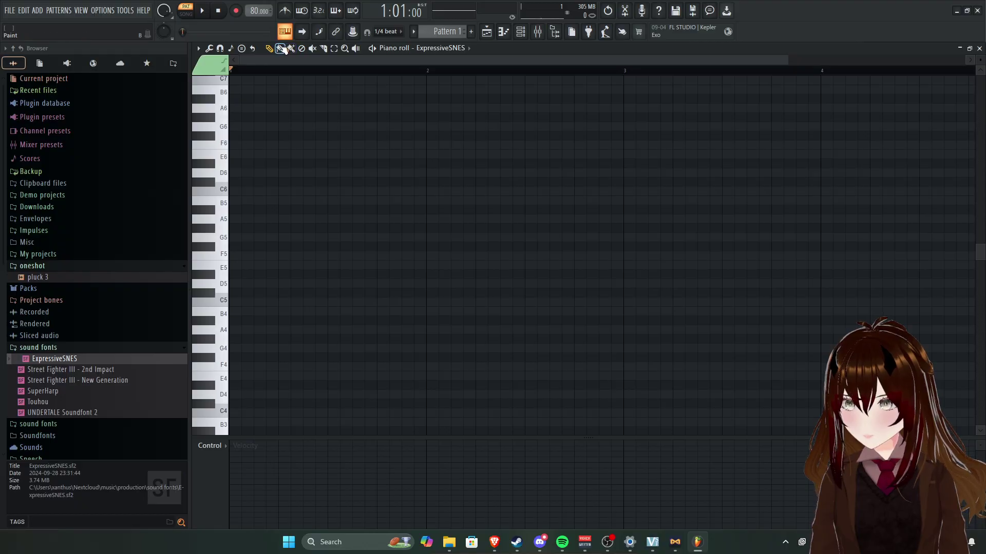
{"action": "left_click_drag", "start_coordinate": [255, 182], "coordinate": [437, 192]}
{"action": "key", "text": "space"}
{"action": "key", "text": "space"}
{"action": "right_click", "coordinate": [451, 191]}
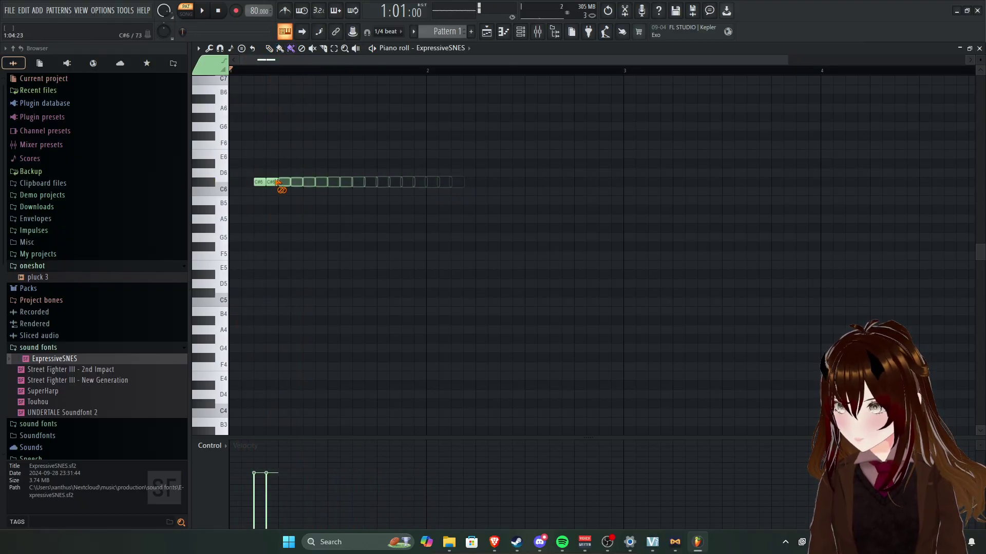
Try the regular Paint tool on a run of C#6 notes across bar 1, play them and erase them.
{"action": "left_click", "coordinate": [281, 49]}
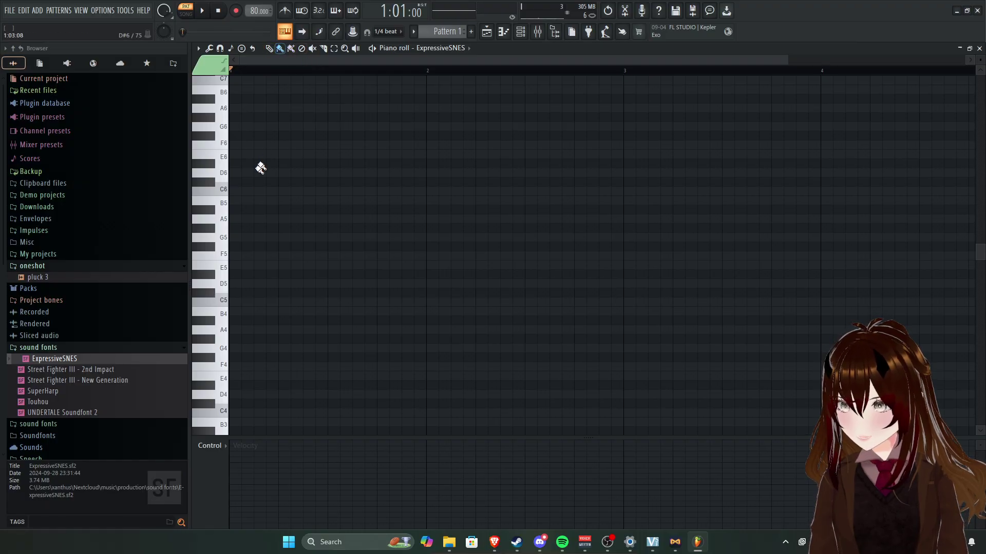
{"action": "left_click_drag", "start_coordinate": [245, 183], "coordinate": [476, 192]}
{"action": "key", "text": "space"}
{"action": "key", "text": "space"}
{"action": "right_click", "coordinate": [454, 189]}
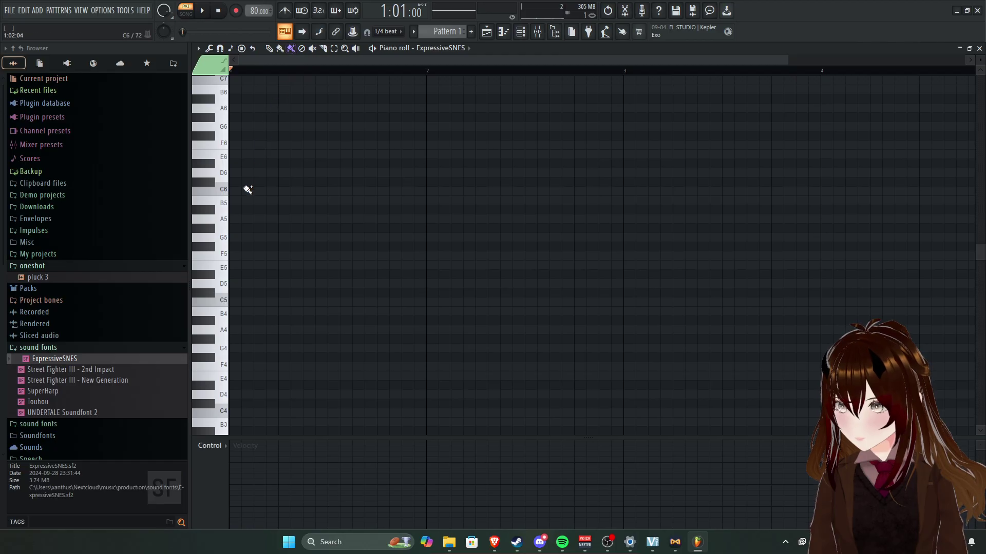
Paint a trial run of short C6 notes across bar 1, play it and erase all its notes.
{"action": "left_click_drag", "start_coordinate": [249, 190], "coordinate": [470, 192]}
{"action": "key", "text": "space"}
{"action": "key", "text": "space"}
{"action": "key", "text": "ctrl+a"}
{"action": "right_click", "coordinate": [431, 193]}
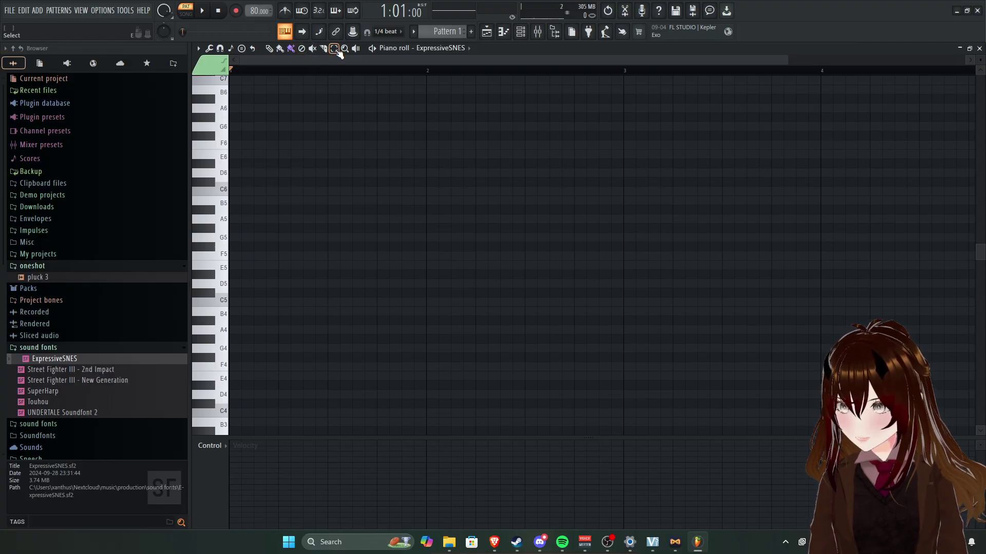
Try the playback tool on a one-beat D#5 note placed at the start of bar 1, and delete the note.
{"action": "left_click", "coordinate": [356, 49]}
{"action": "left_click_drag", "start_coordinate": [383, 124], "coordinate": [354, 181]}
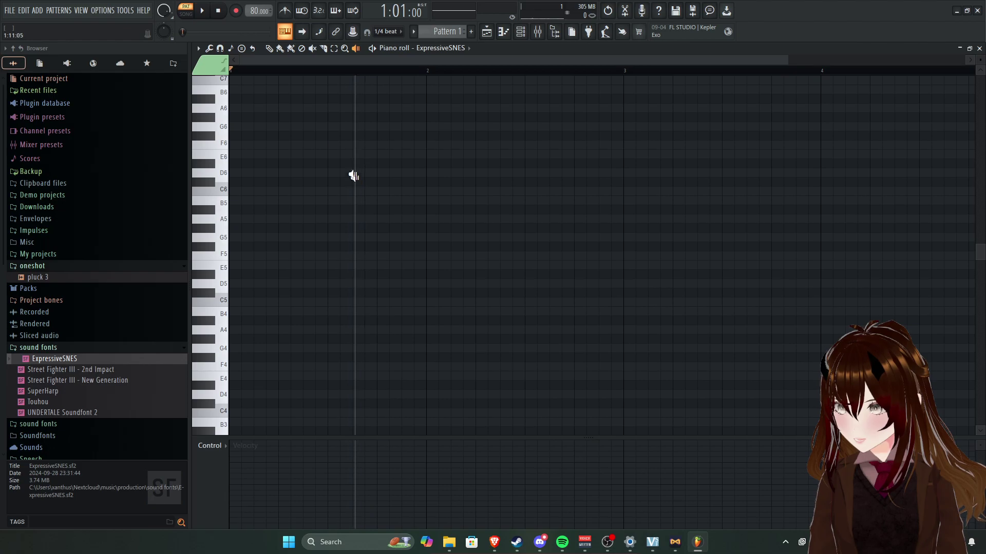
{"action": "left_click", "coordinate": [266, 48]}
{"action": "left_click", "coordinate": [247, 274]}
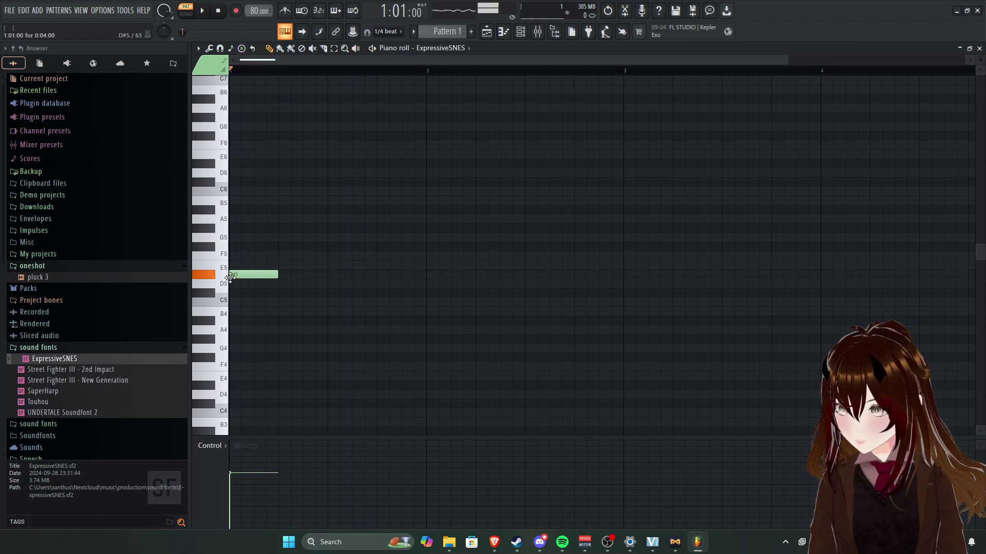
{"action": "left_click", "coordinate": [356, 48]}
{"action": "mouse_move", "coordinate": [246, 248]}
{"action": "left_mouse_down"}
{"action": "mouse_move", "coordinate": [308, 256]}
{"action": "mouse_move", "coordinate": [230, 97]}
{"action": "left_mouse_up"}
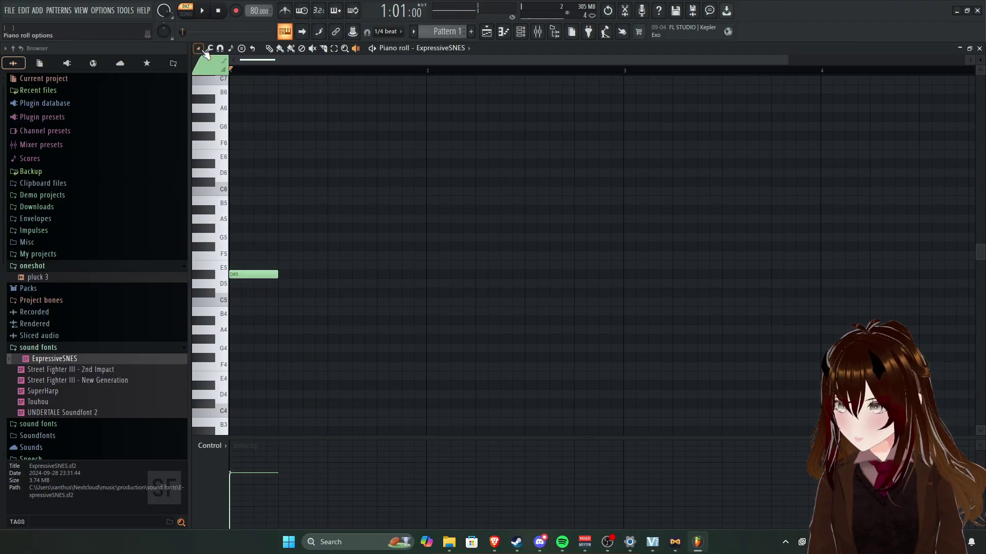
{"action": "left_click", "coordinate": [269, 48]}
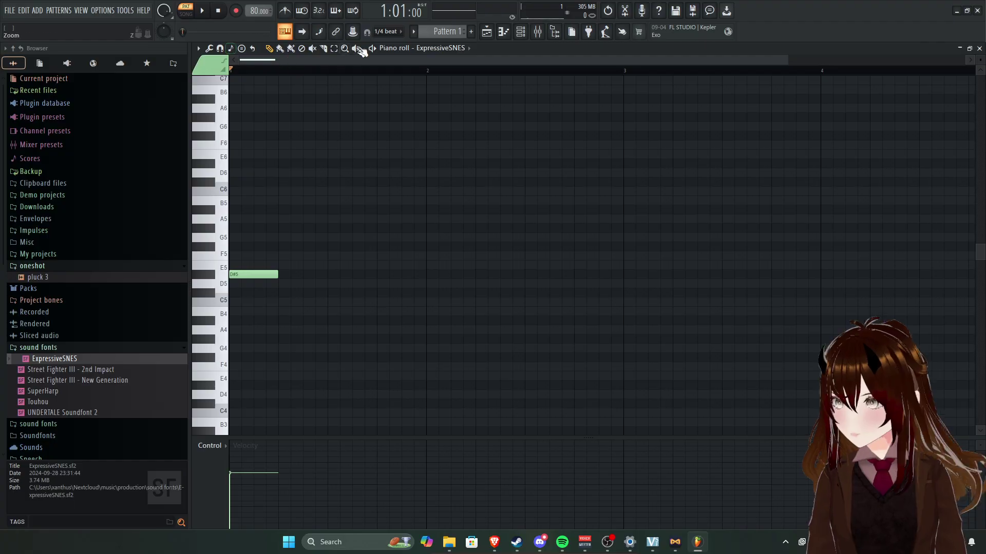
{"action": "right_click", "coordinate": [271, 274]}
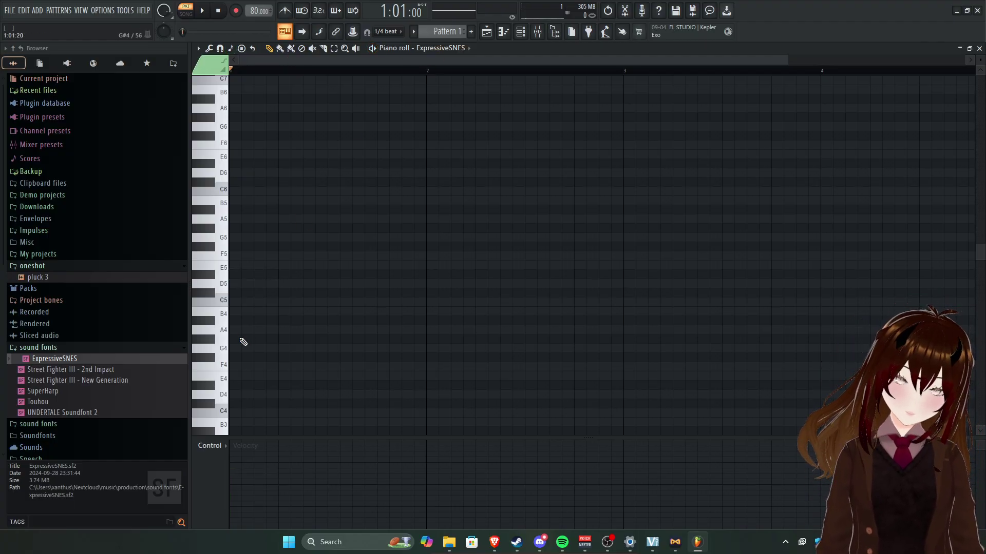
{"action": "mouse_move", "coordinate": [492, 548]}
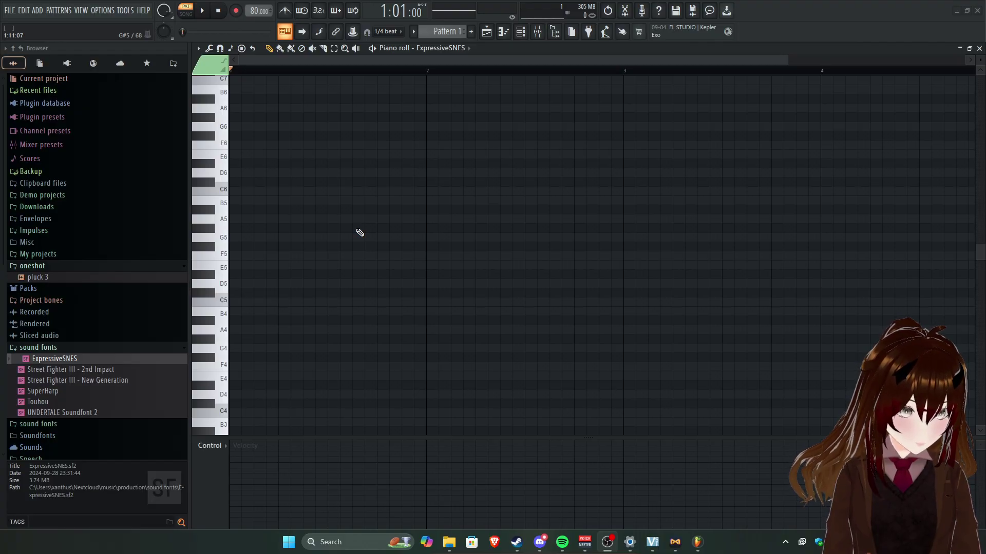
Try one-beat C5, D5 and E5 notes in an ascending row from the start of bar 1, and erase all three.
{"action": "left_click", "coordinate": [235, 303]}
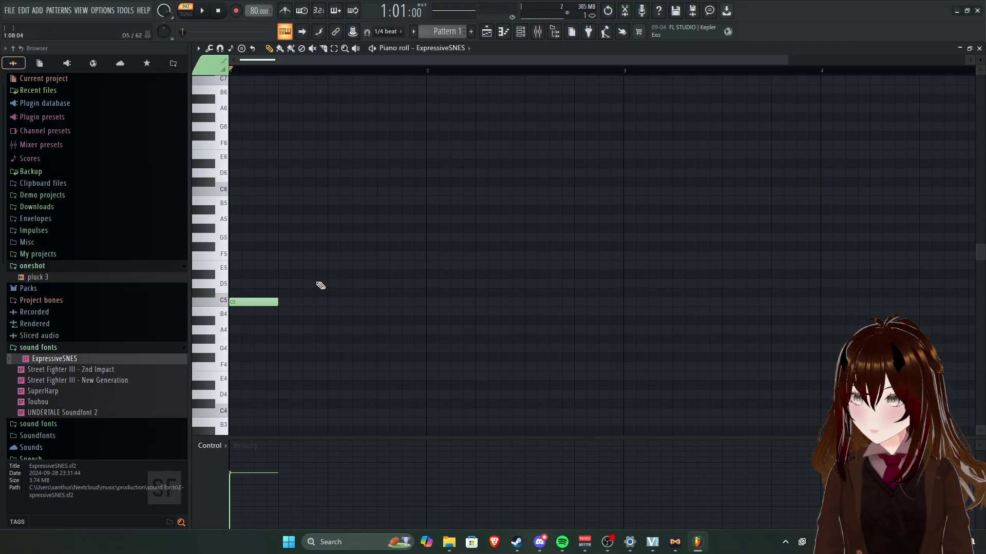
{"action": "left_click", "coordinate": [282, 284]}
{"action": "left_click", "coordinate": [332, 265]}
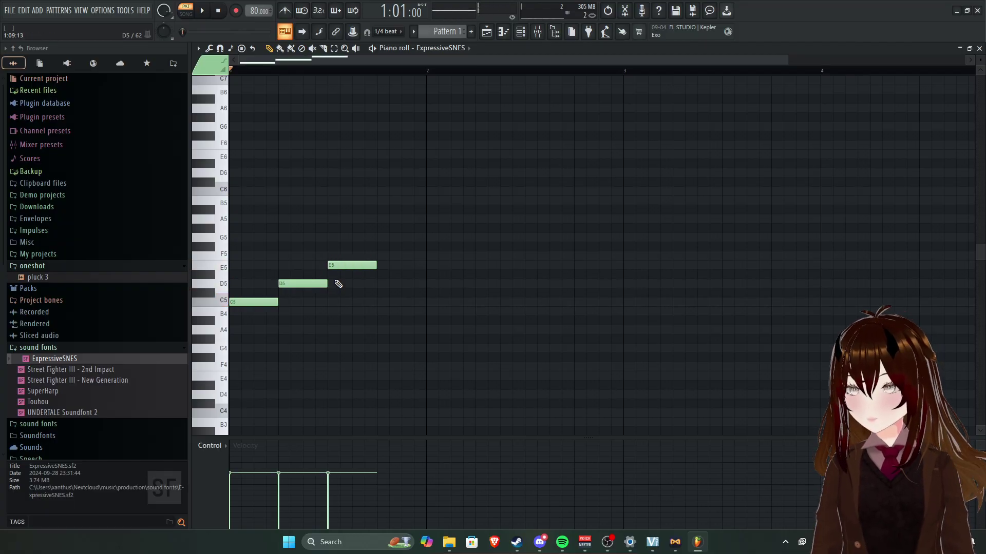
{"action": "left_click", "coordinate": [279, 283]}
{"action": "left_click", "coordinate": [278, 283]}
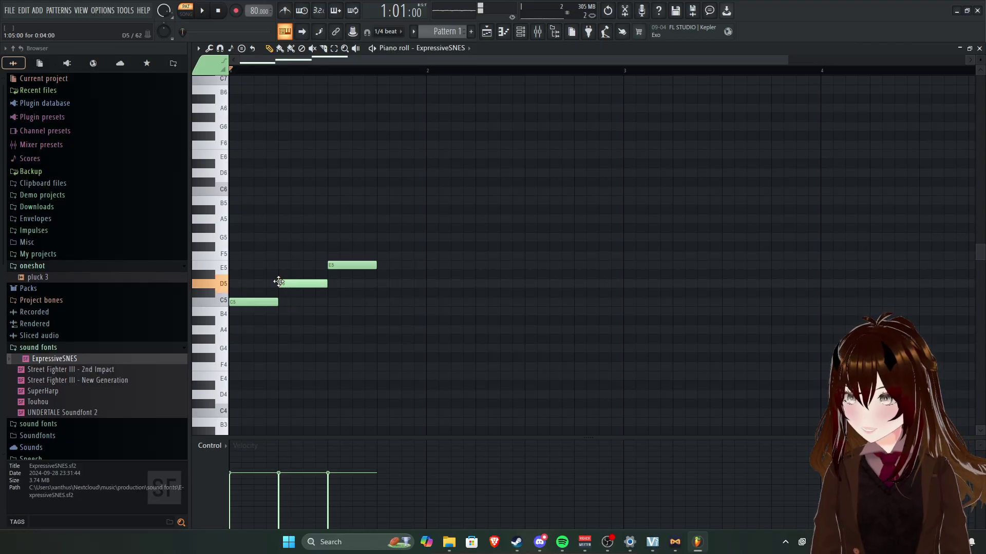
{"action": "right_click", "coordinate": [262, 302]}
{"action": "right_click", "coordinate": [343, 265]}
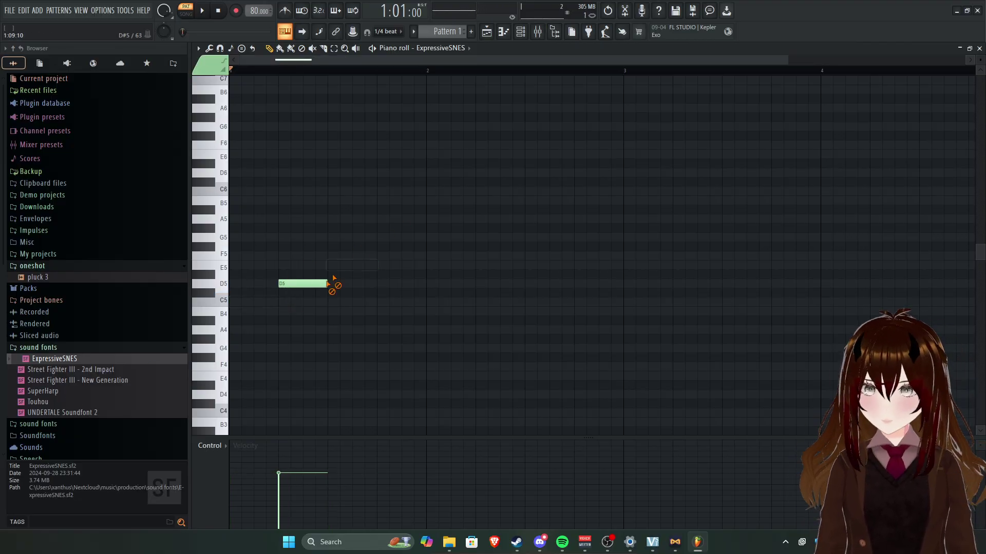
{"action": "right_click", "coordinate": [324, 284]}
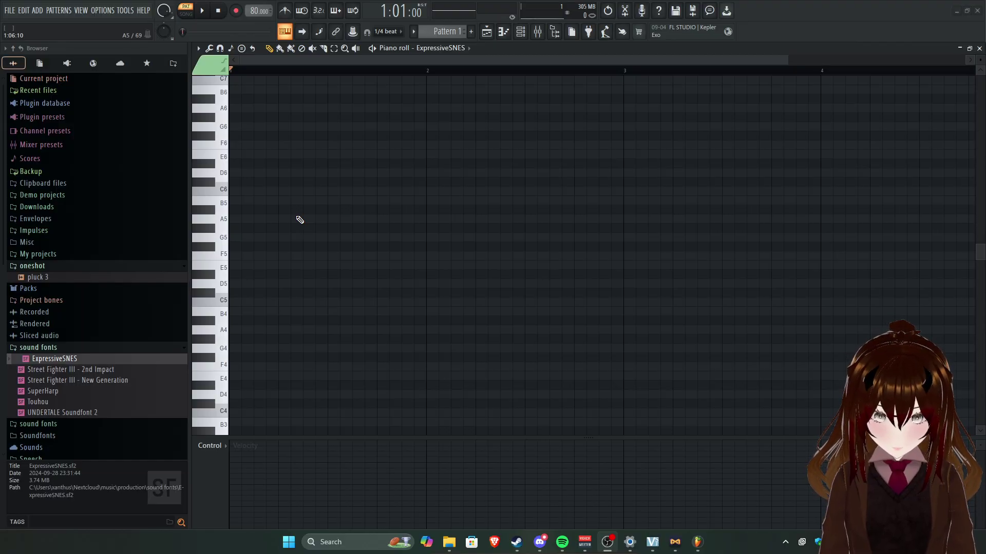
Look at the playlist arrangement, and return to the empty ExpressiveSNES piano roll.
{"action": "scroll", "coordinate": [333, 220], "scroll_direction": "down", "scroll_amount": 1}
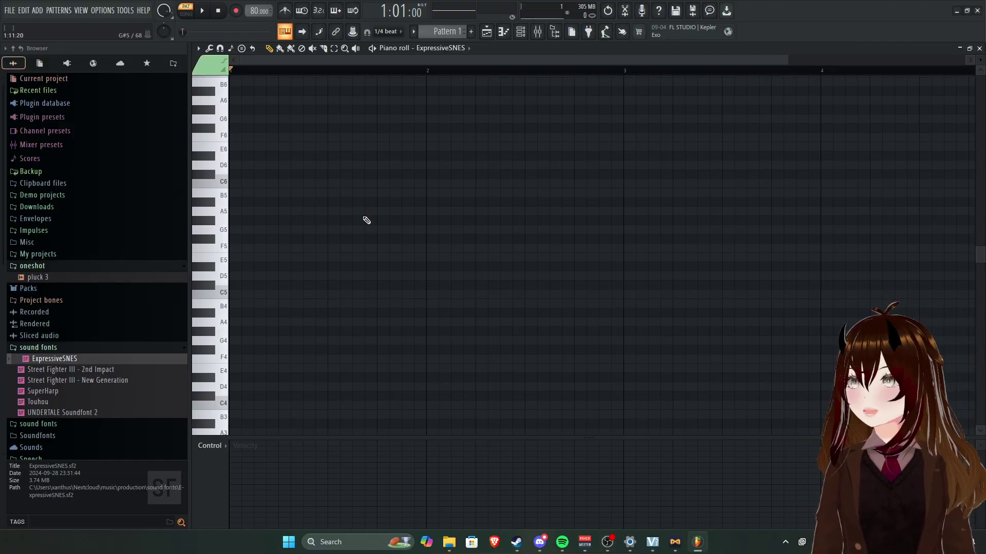
{"action": "scroll", "coordinate": [354, 236], "scroll_direction": "down", "scroll_amount": 4}
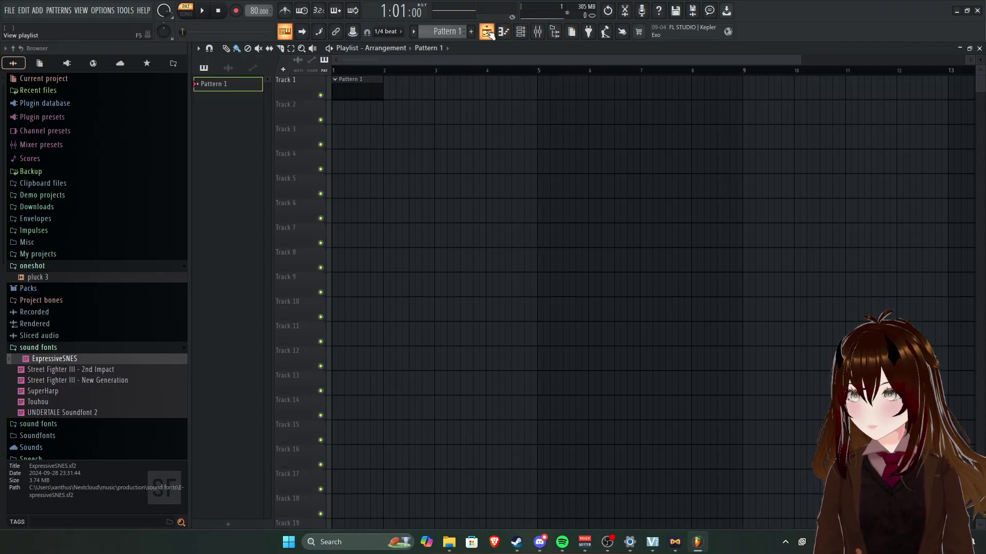
{"action": "left_click", "coordinate": [490, 33]}
{"action": "left_click", "coordinate": [506, 34]}
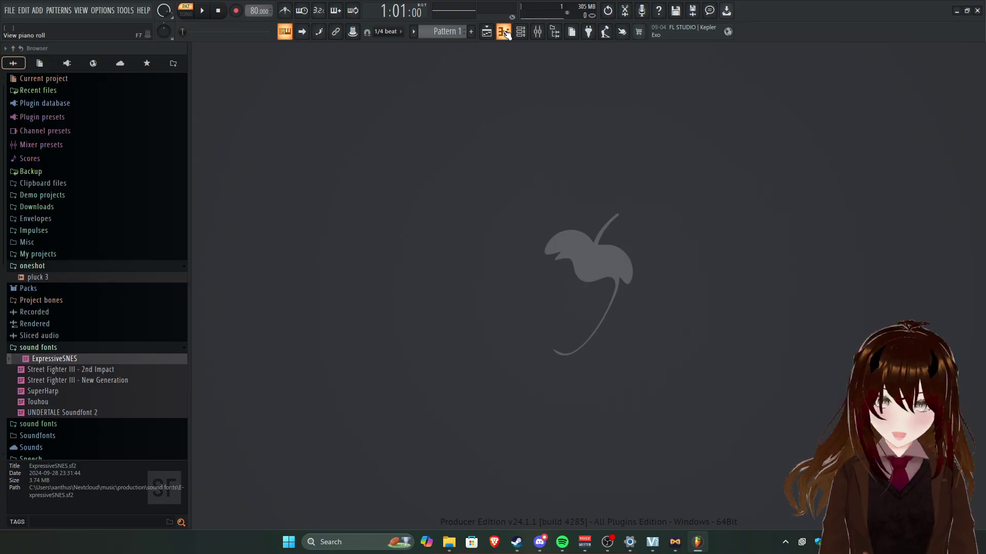
{"action": "left_click", "coordinate": [506, 34]}
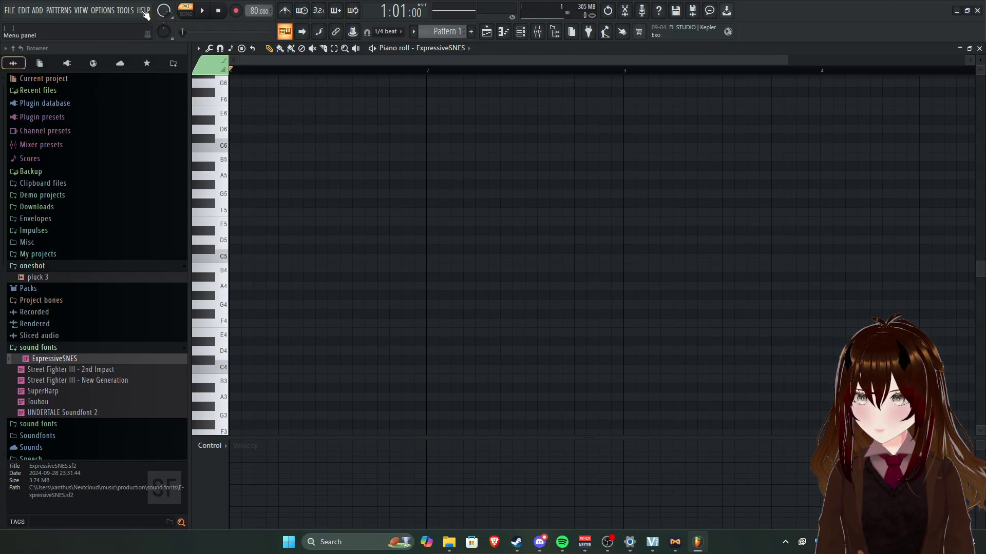
{"action": "left_click", "coordinate": [68, 10]}
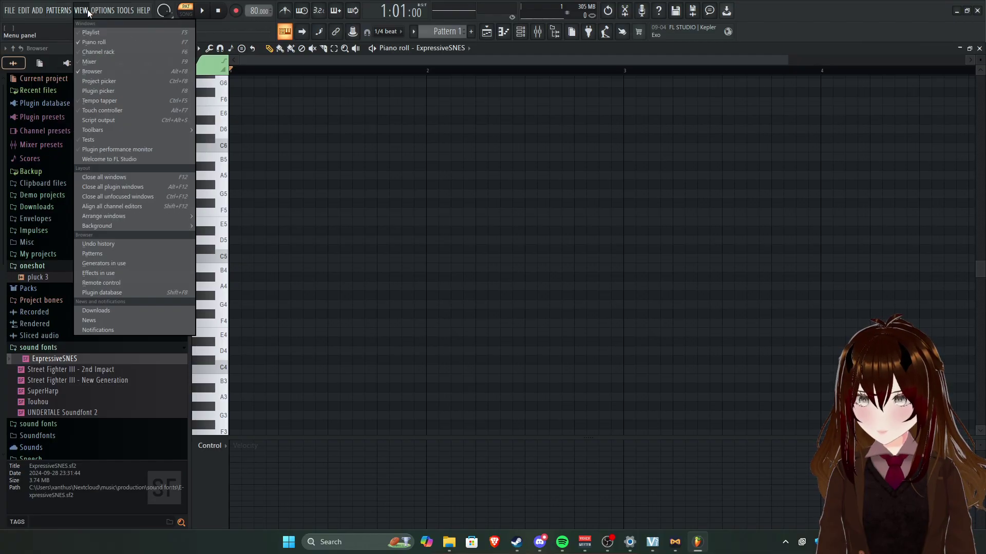
{"action": "mouse_move", "coordinate": [35, 13]}
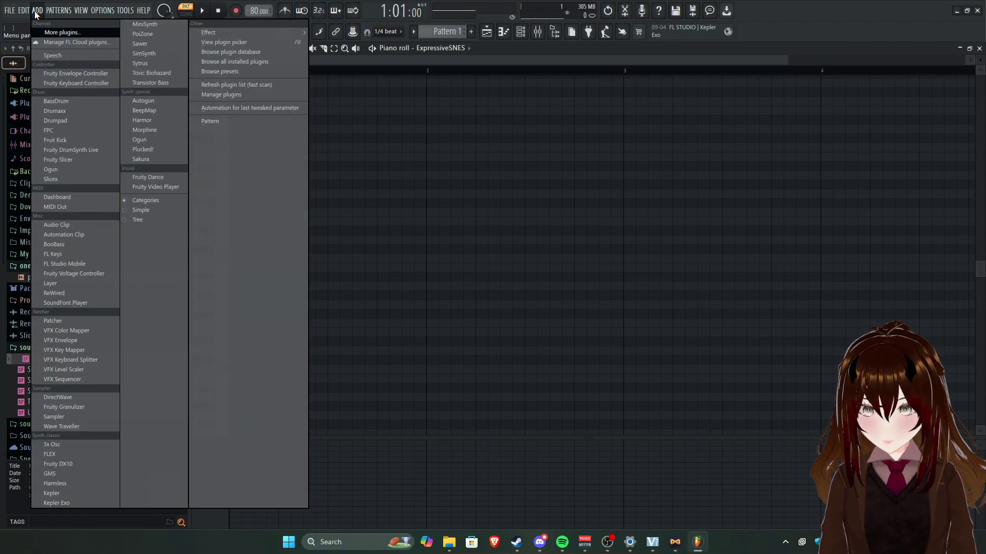
{"action": "mouse_move", "coordinate": [93, 13]}
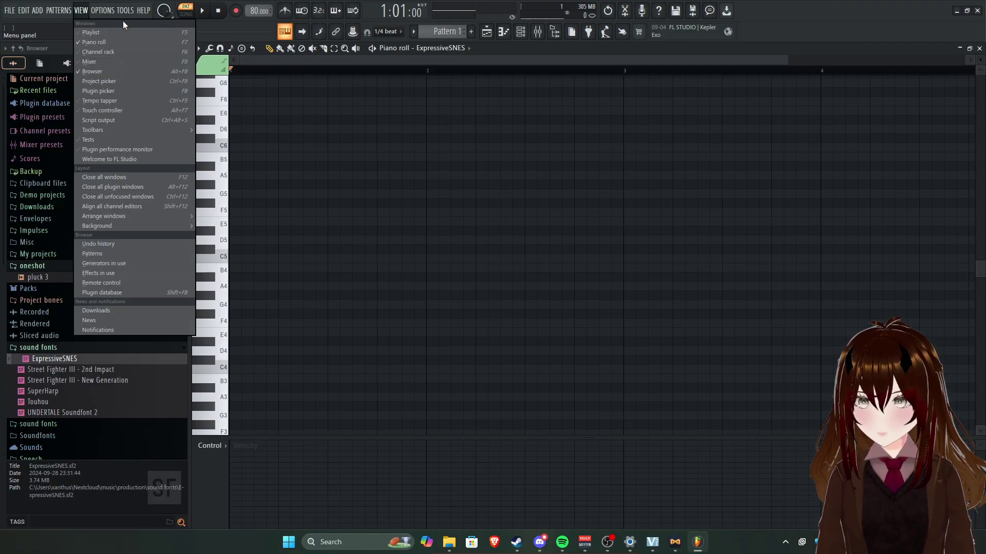
{"action": "mouse_move", "coordinate": [131, 12]}
{"action": "mouse_move", "coordinate": [144, 41]}
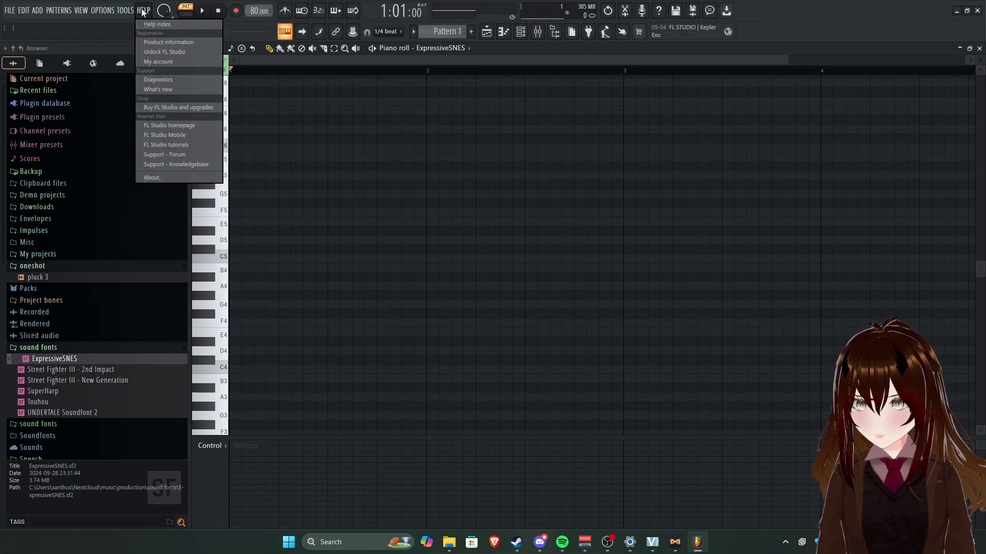
{"action": "left_click", "coordinate": [420, 188]}
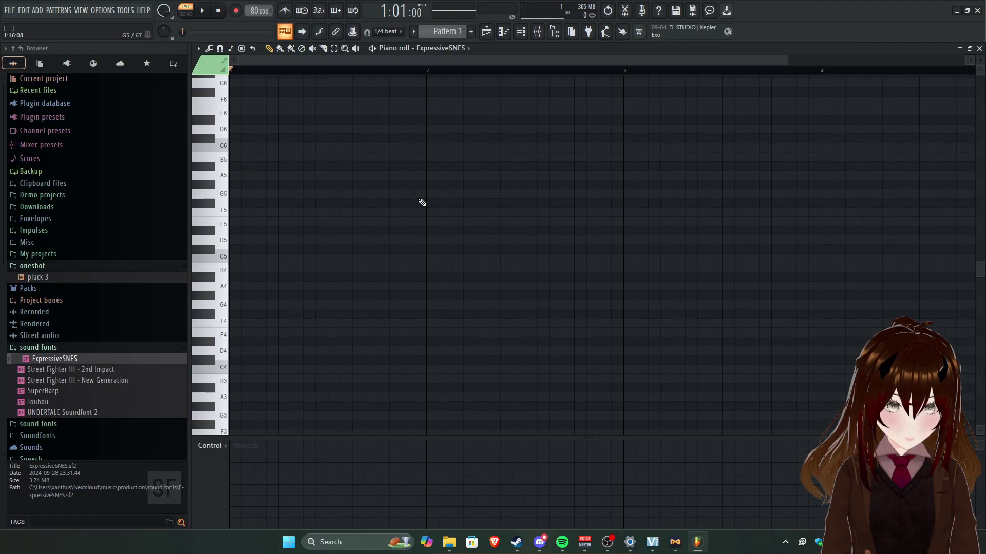
{"action": "mouse_move", "coordinate": [401, 168]}
{"action": "left_mouse_down"}
{"action": "mouse_move", "coordinate": [354, 183]}
{"action": "mouse_move", "coordinate": [378, 176]}
{"action": "left_mouse_up"}
{"action": "right_click", "coordinate": [378, 177]}
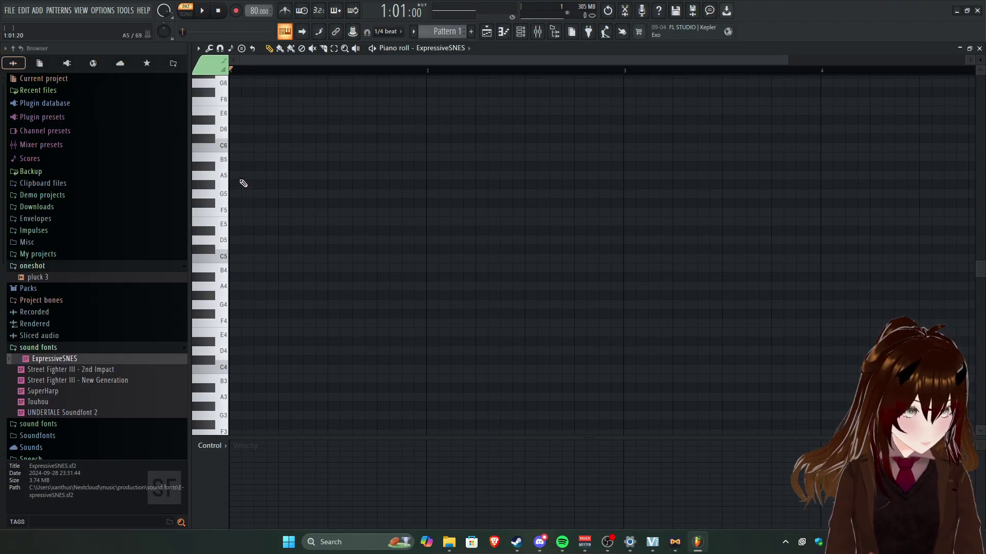
Try a stacked pair of one-beat D5 and G5 notes near the start of bar 1, and delete both.
{"action": "left_click", "coordinate": [243, 239]}
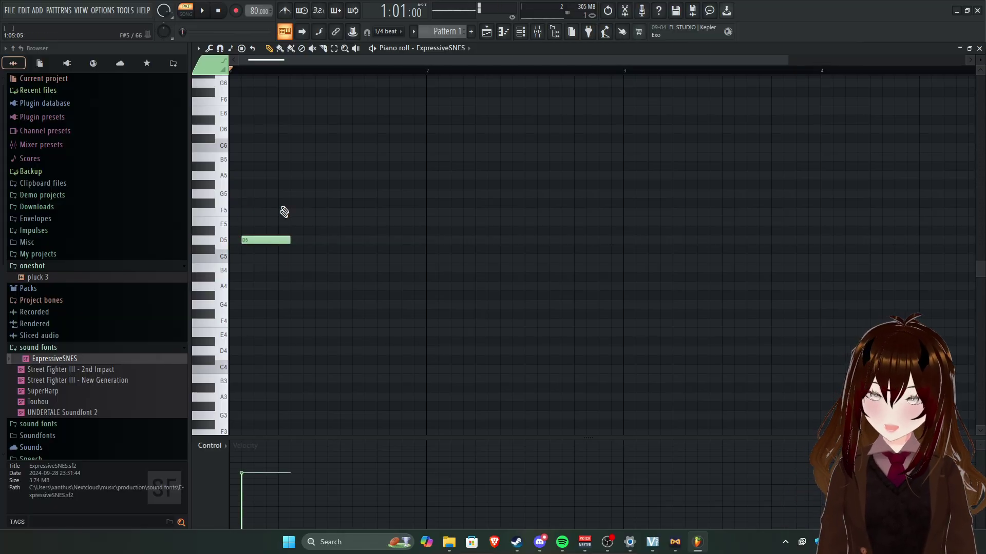
{"action": "left_click", "coordinate": [259, 203]}
{"action": "left_click_drag", "start_coordinate": [257, 203], "coordinate": [252, 192]}
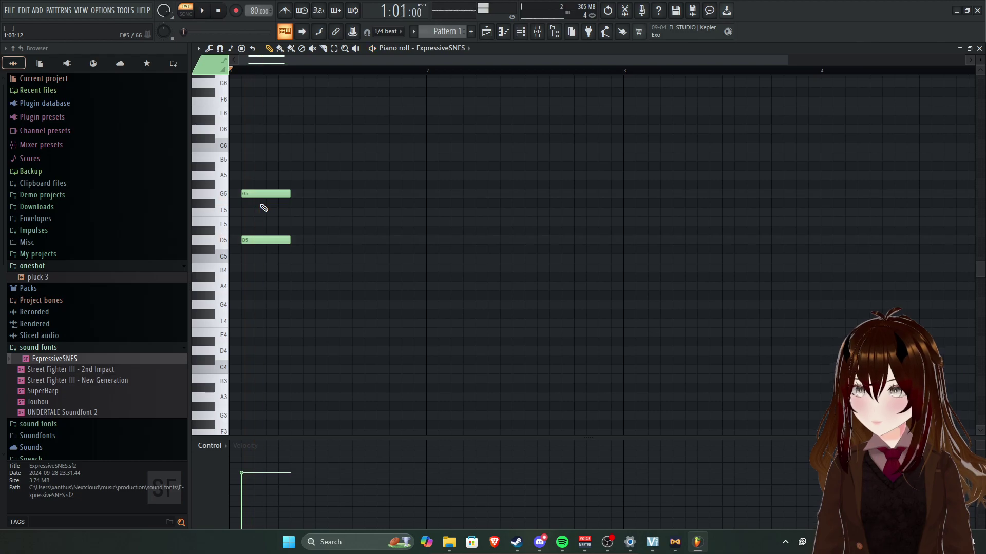
{"action": "key", "text": "ctrl+a"}
{"action": "key", "text": "Delete"}
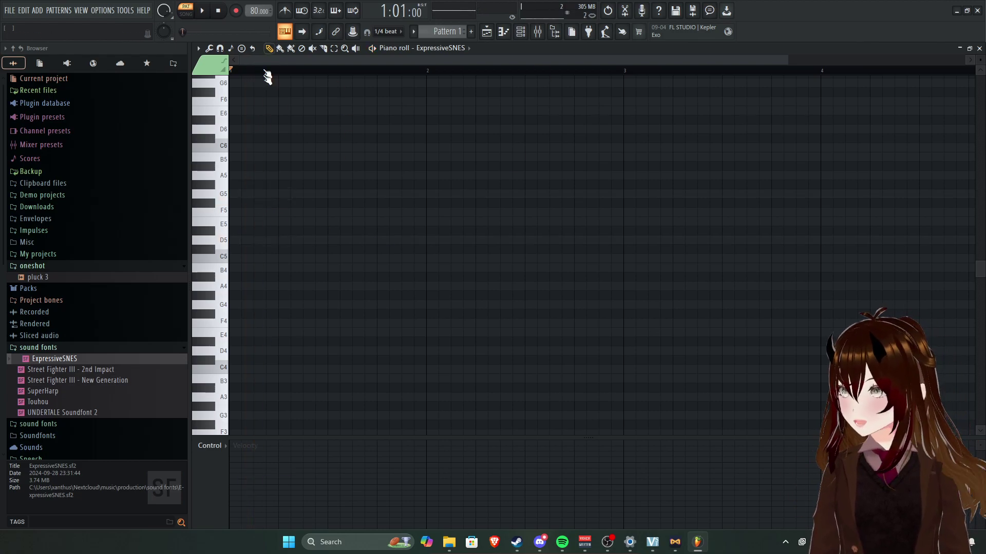
Try selecting the timeline from bar 1 through most of bar 4, clear the selection and return the playhead to the start.
{"action": "left_click_drag", "start_coordinate": [947, 72], "coordinate": [100, 88]}
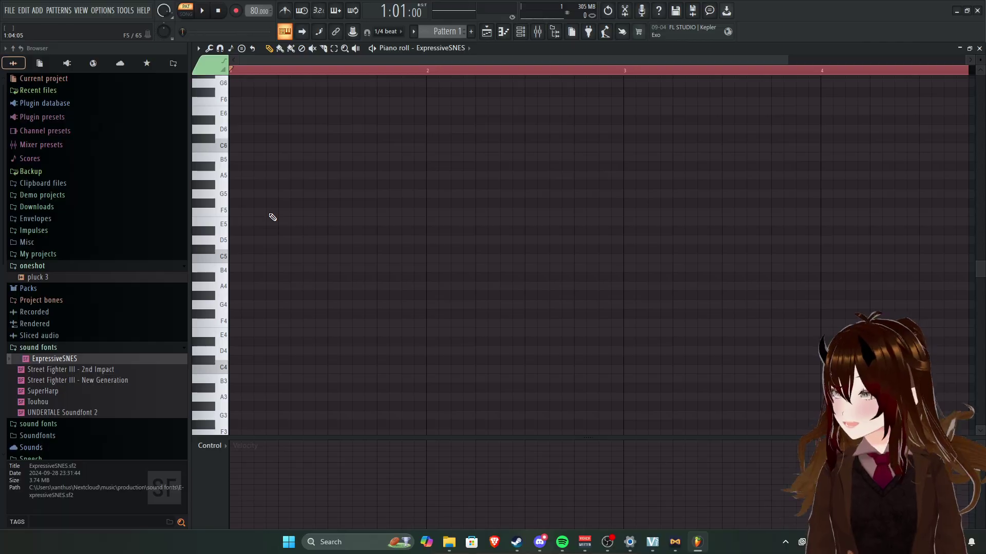
{"action": "left_click_drag", "start_coordinate": [414, 71], "coordinate": [447, 76]}
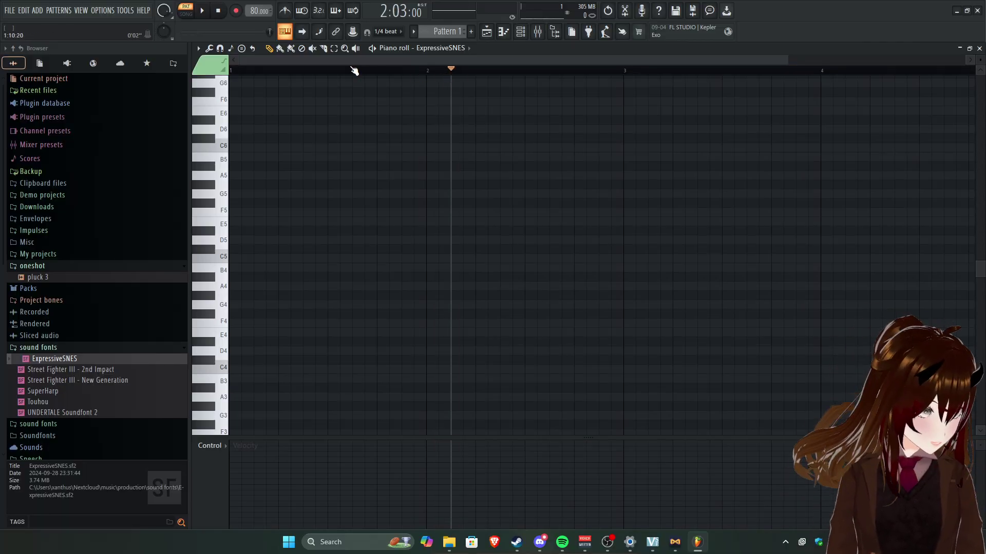
{"action": "left_click_drag", "start_coordinate": [316, 63], "coordinate": [228, 70]}
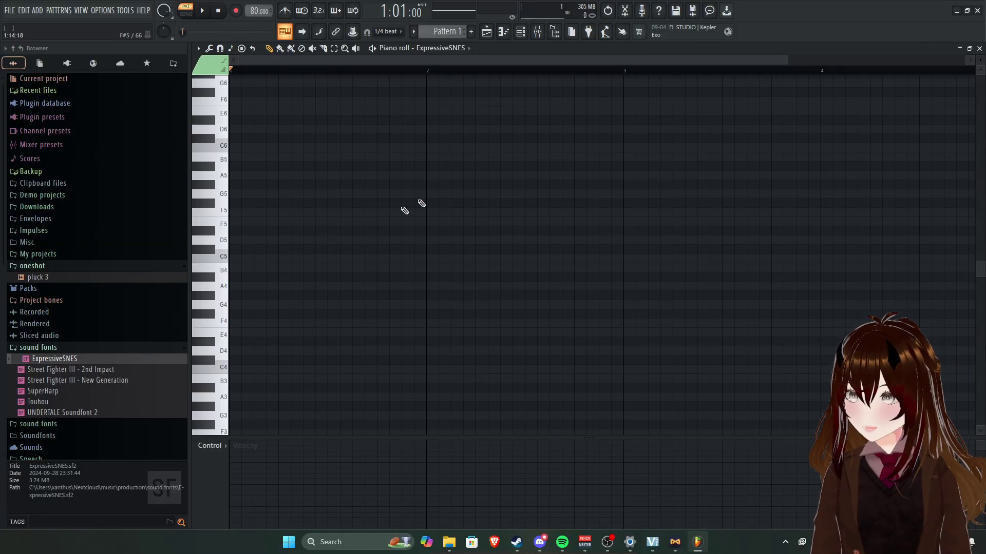
{"action": "left_click_drag", "start_coordinate": [974, 74], "coordinate": [230, 71]}
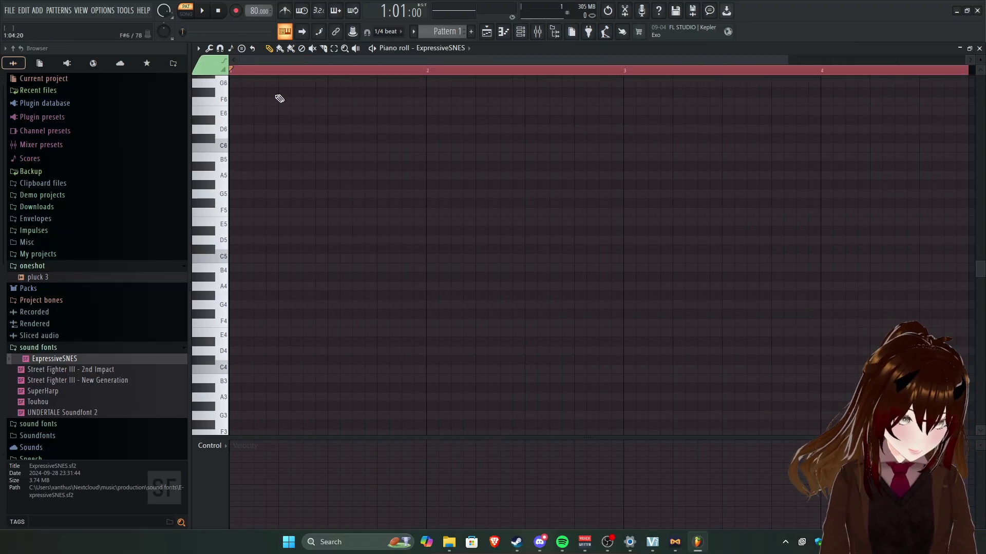
{"action": "left_click", "coordinate": [327, 73]}
{"action": "left_click", "coordinate": [234, 72]}
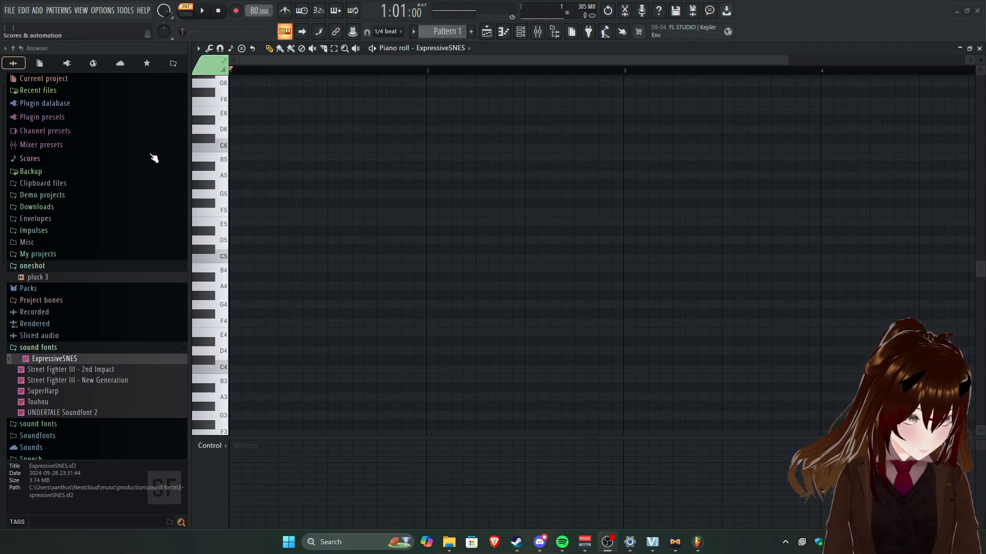
Sketch a trial melody of overlapping one-beat A4, B4, D5, D4 and B3 notes in bar 1, and play it.
{"action": "left_click_drag", "start_coordinate": [329, 286], "coordinate": [280, 286]}
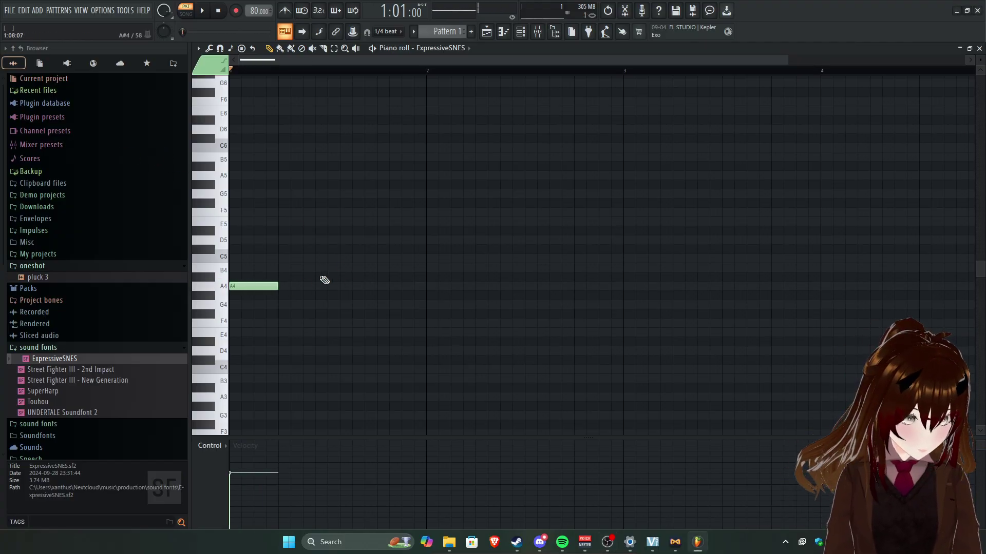
{"action": "left_click", "coordinate": [259, 267]}
{"action": "left_click_drag", "start_coordinate": [283, 225], "coordinate": [270, 239]}
{"action": "left_click_drag", "start_coordinate": [314, 351], "coordinate": [280, 350]}
{"action": "key", "text": "space"}
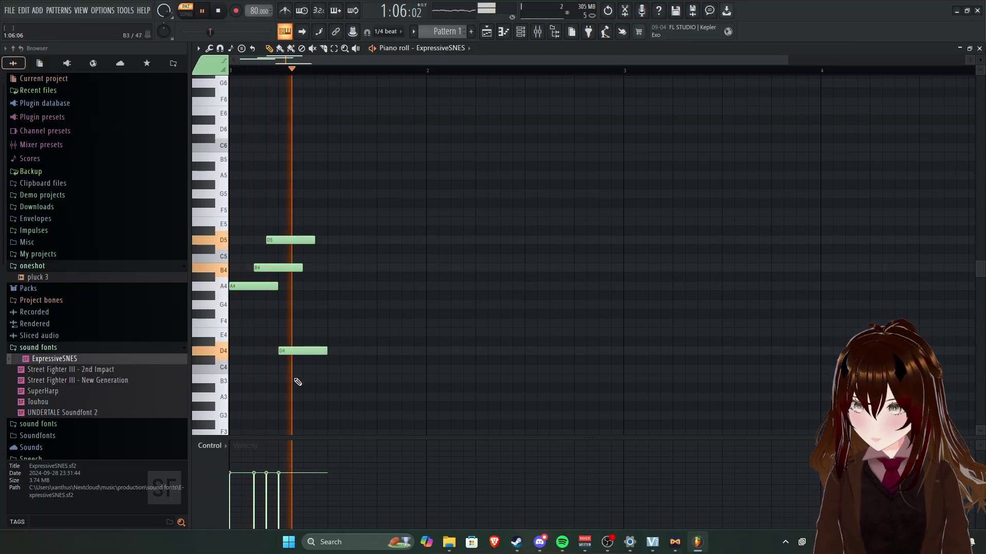
{"action": "key", "text": "space"}
{"action": "left_click_drag", "start_coordinate": [352, 379], "coordinate": [314, 381]}
{"action": "key", "text": "space"}
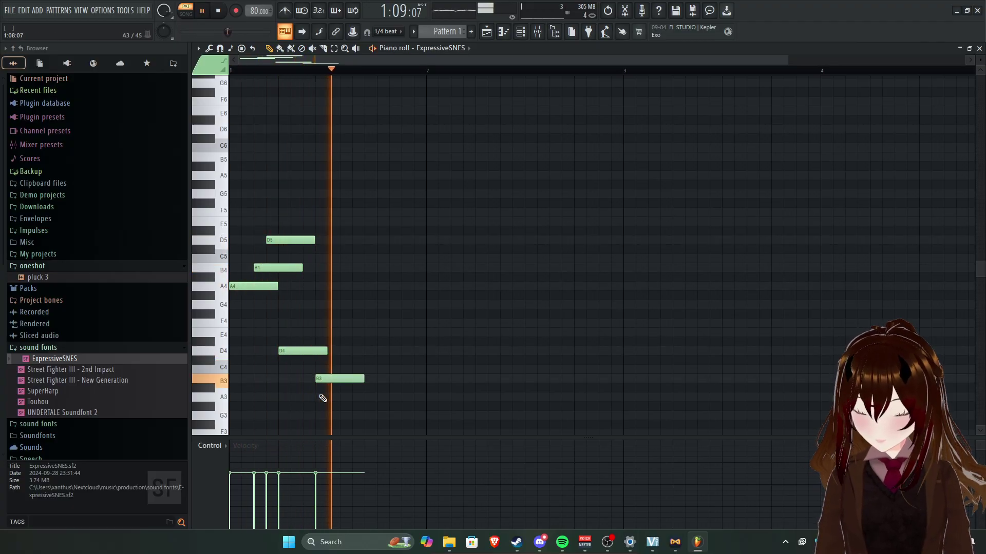
{"action": "key", "text": "space"}
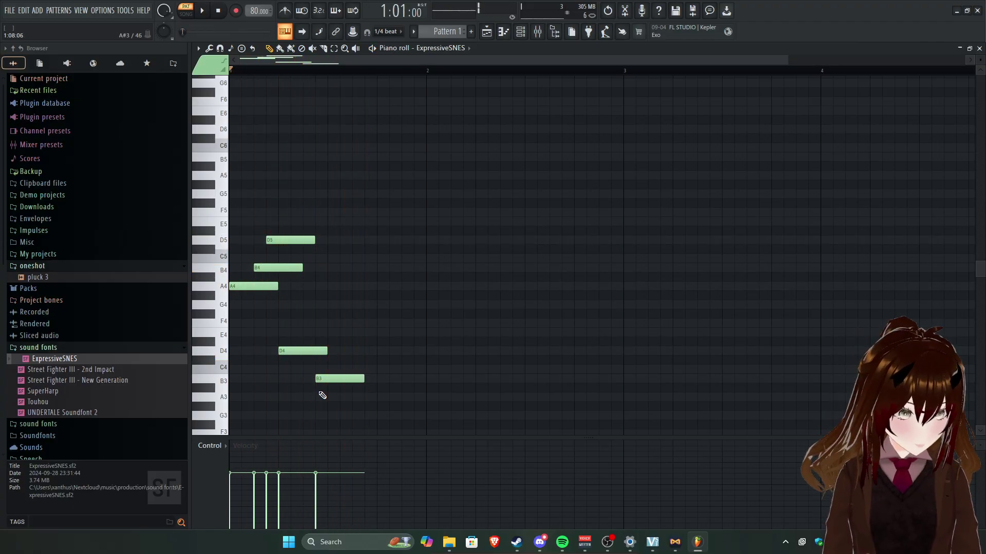
Erase the five trial melody notes from bar 1.
{"action": "right_click", "coordinate": [341, 379]}
{"action": "right_click", "coordinate": [303, 351]}
{"action": "right_click", "coordinate": [277, 267]}
{"action": "right_click", "coordinate": [271, 286]}
{"action": "right_click", "coordinate": [290, 240]}
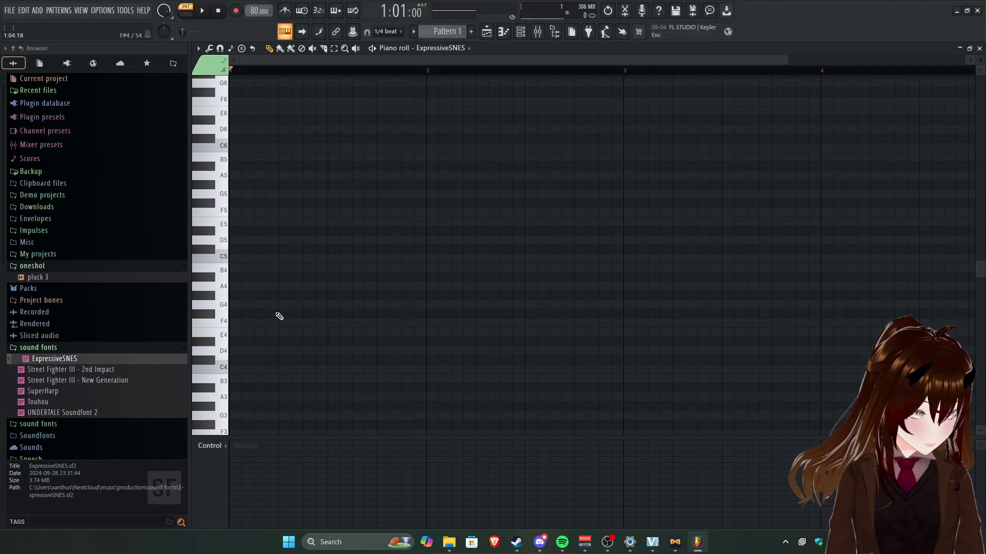
Stack one-beat C5 and F5 notes on the first beat of bar 1.
{"action": "scroll", "coordinate": [297, 260], "scroll_direction": "up", "scroll_amount": 1}
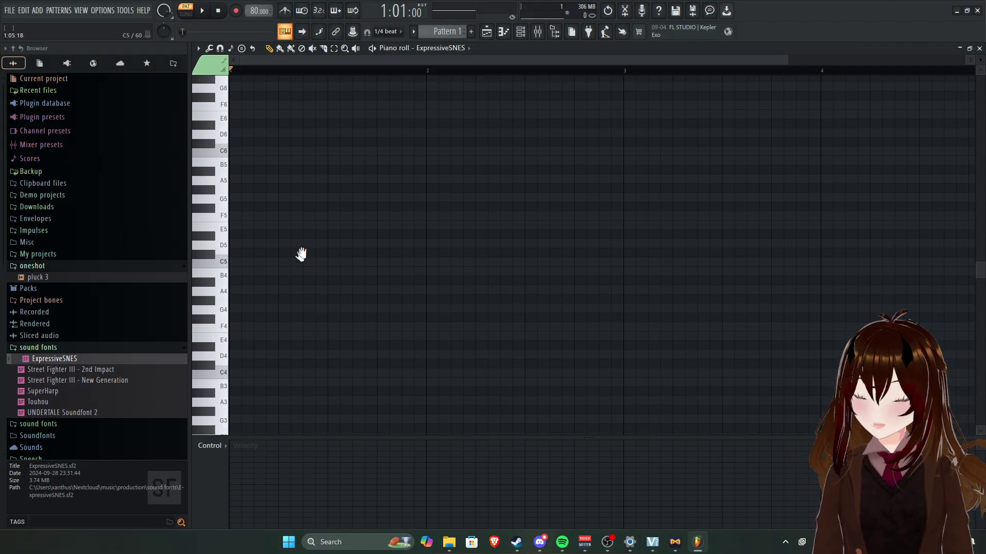
{"action": "scroll", "coordinate": [296, 260], "scroll_direction": "down", "scroll_amount": 5}
{"action": "left_click", "coordinate": [257, 223]}
{"action": "scroll", "coordinate": [286, 241], "scroll_direction": "up", "scroll_amount": 3}
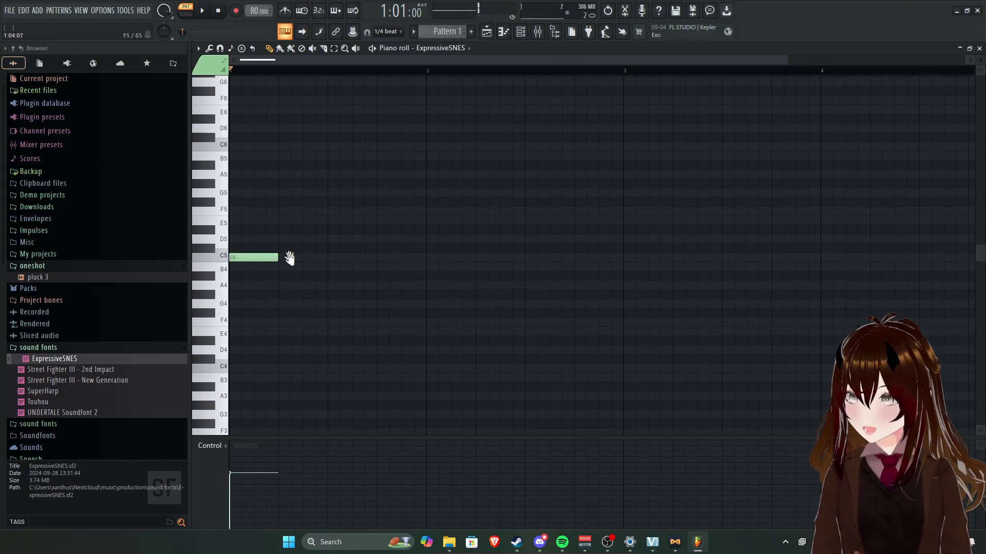
{"action": "scroll", "coordinate": [285, 241], "scroll_direction": "up", "scroll_amount": 3}
{"action": "left_click", "coordinate": [238, 250]}
{"action": "left_click_drag", "start_coordinate": [238, 254], "coordinate": [239, 272]}
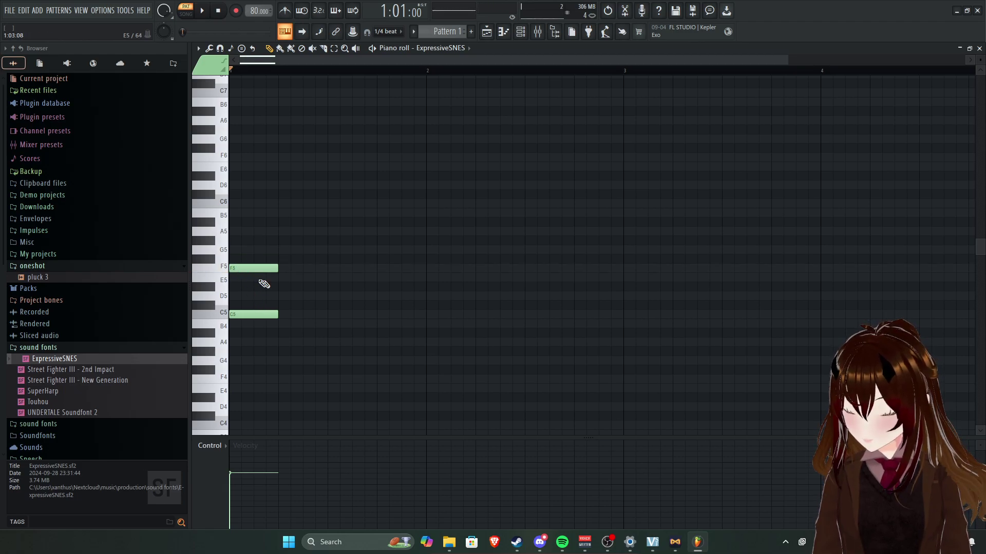
Stack one-beat G4 and B4 notes on the second beat of bar 1.
{"action": "scroll", "coordinate": [298, 293], "scroll_direction": "up", "scroll_amount": 3}
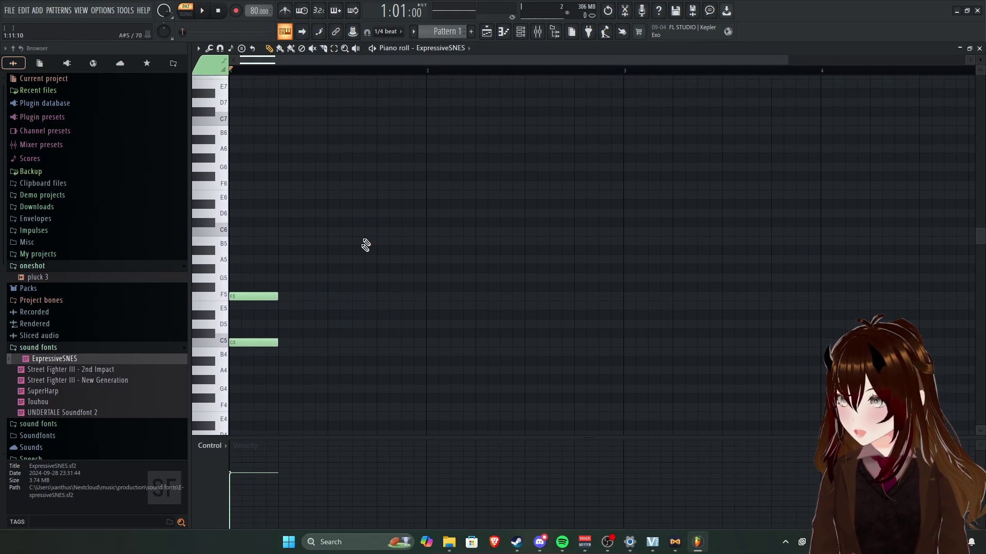
{"action": "left_click", "coordinate": [286, 388]}
{"action": "left_click", "coordinate": [285, 371]}
{"action": "left_click_drag", "start_coordinate": [293, 368], "coordinate": [303, 351]}
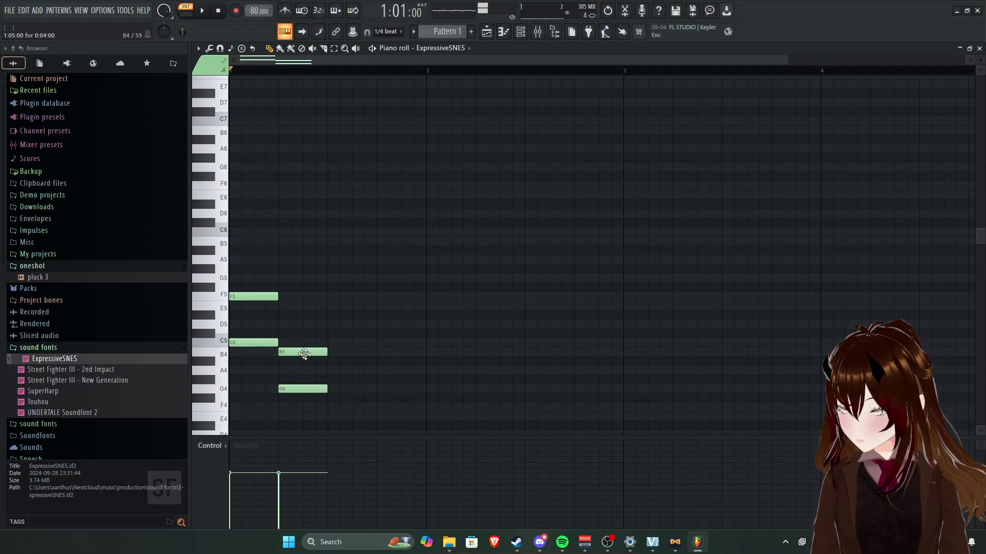
Place one-beat F5 notes on beats 3 and 4 of bar 1, and play the pattern.
{"action": "left_click", "coordinate": [340, 297]}
{"action": "left_click", "coordinate": [383, 298]}
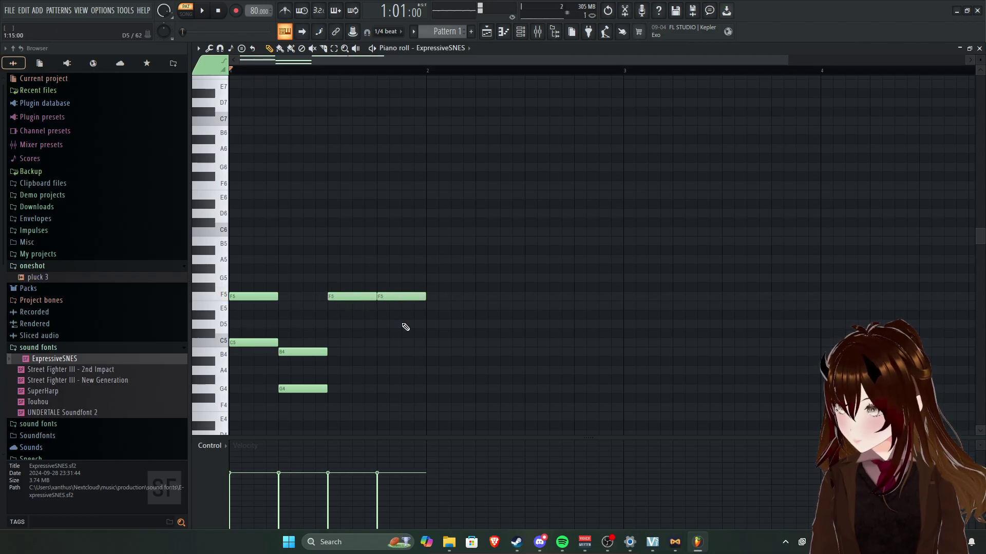
{"action": "key", "text": "space"}
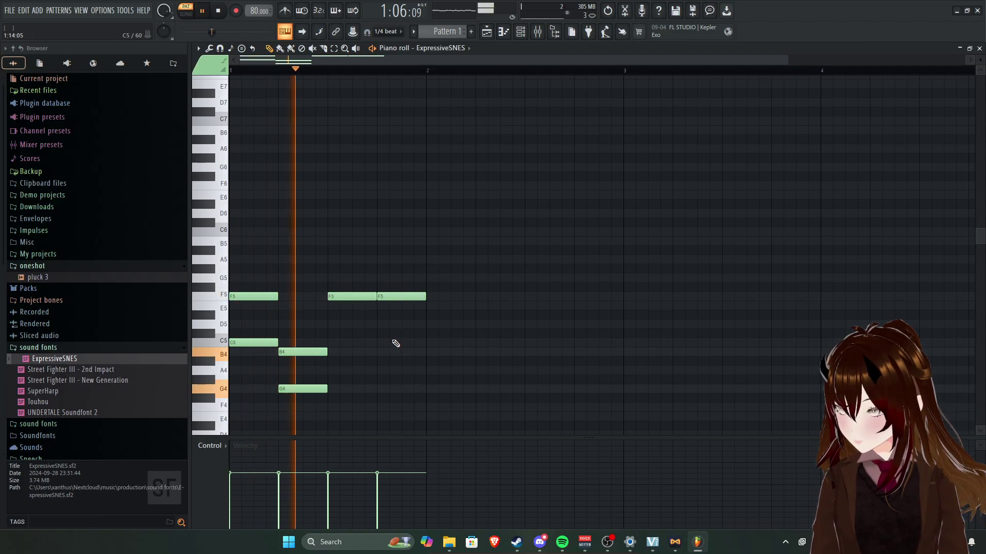
Stack one-beat B4 and G4 notes on the first beat of bar 2, and play the pattern.
{"action": "key", "text": "space"}
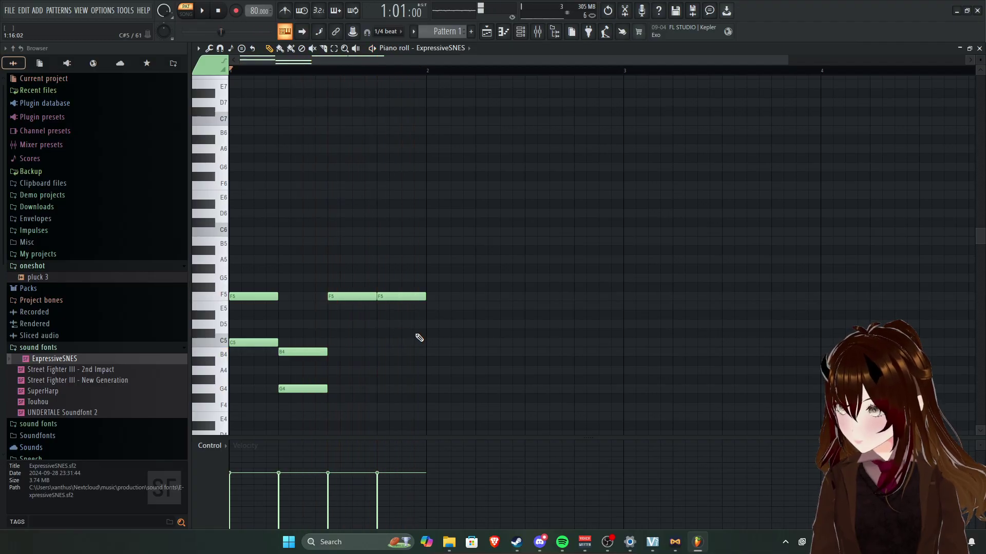
{"action": "left_click", "coordinate": [432, 352]}
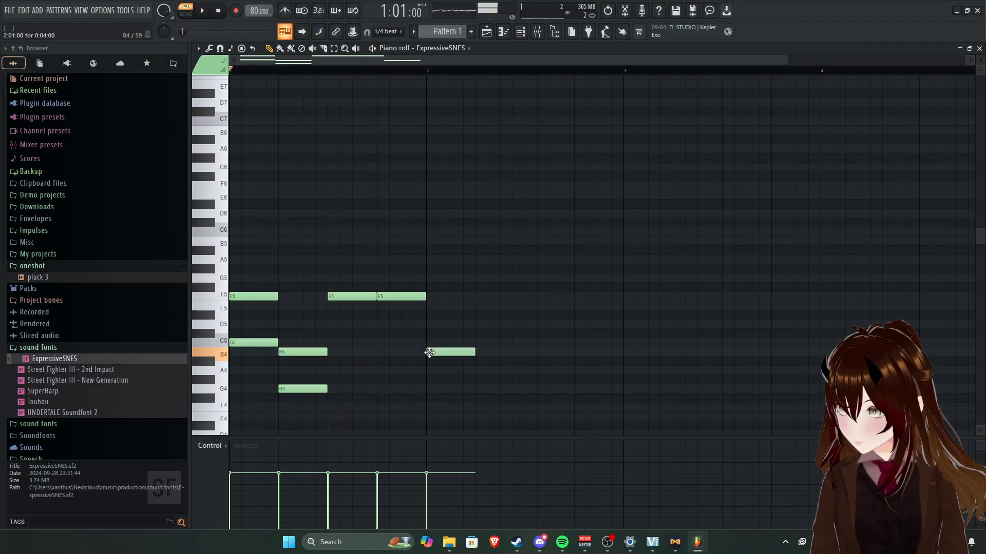
{"action": "left_click", "coordinate": [434, 390]}
{"action": "key", "text": "space"}
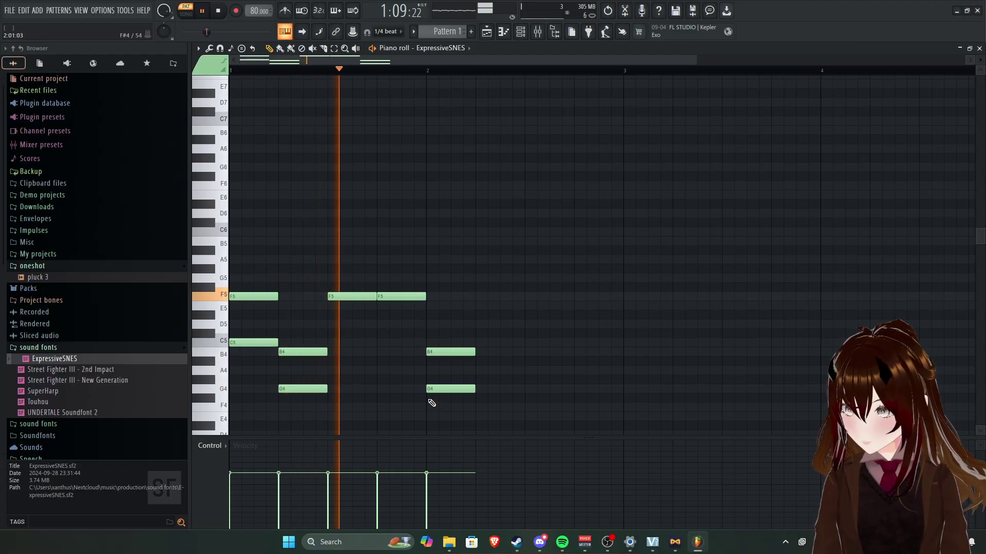
{"action": "key", "text": "space"}
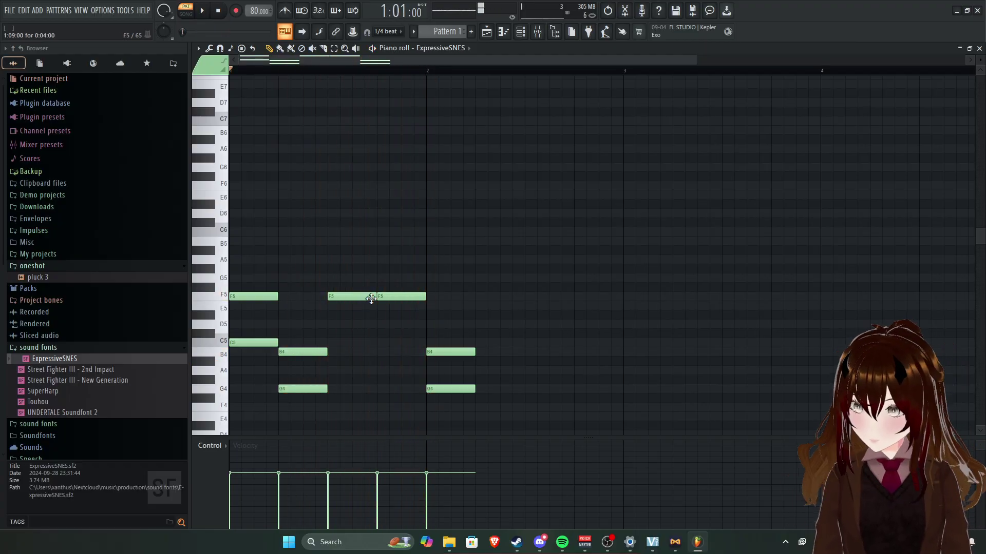
Shorten the F5 note on beat 3 of bar 1 to half a beat while playing the pattern.
{"action": "key", "text": "space"}
{"action": "mouse_move", "coordinate": [374, 298]}
{"action": "left_mouse_down"}
{"action": "mouse_move", "coordinate": [352, 299]}
{"action": "mouse_move", "coordinate": [394, 299]}
{"action": "left_mouse_up"}
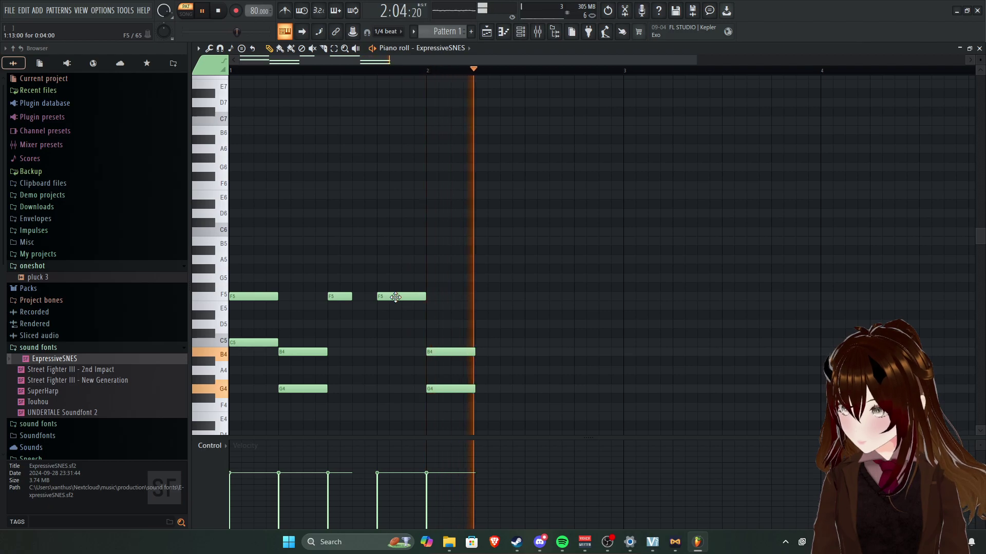
{"action": "key", "text": "space"}
Delete all notes from the pattern, clear the time selection over bars 1 and 2, and move the playhead to 2:11:00.
{"action": "key", "text": "ctrl+a"}
{"action": "key", "text": "Delete"}
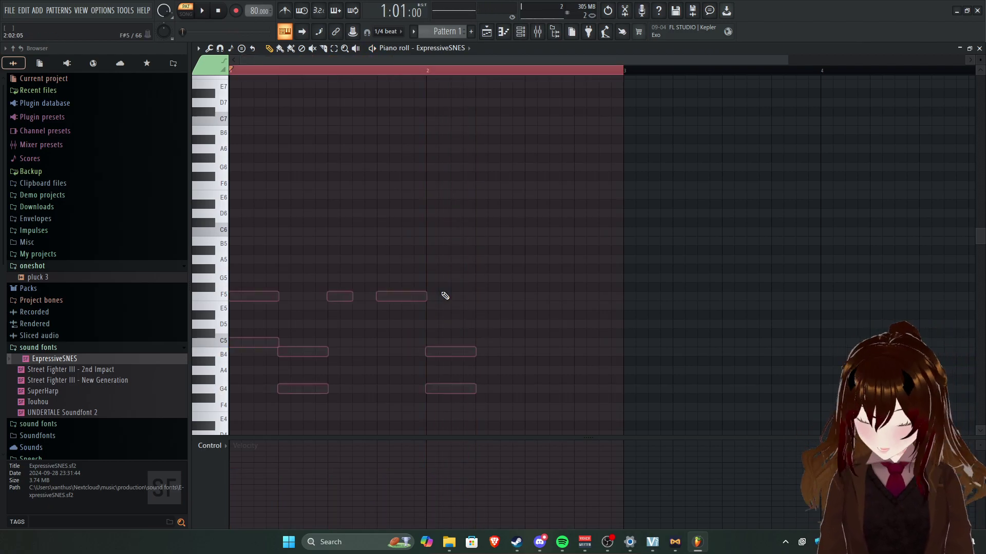
{"action": "scroll", "coordinate": [345, 269], "scroll_direction": "down", "scroll_amount": 3}
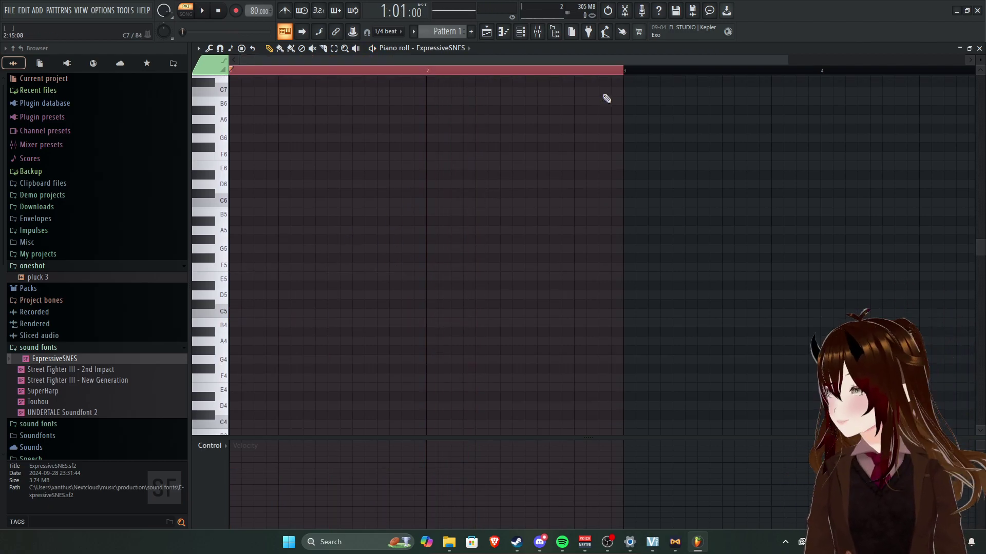
{"action": "left_click", "coordinate": [579, 77]}
{"action": "left_click", "coordinate": [579, 71]}
{"action": "right_click", "coordinate": [591, 82]}
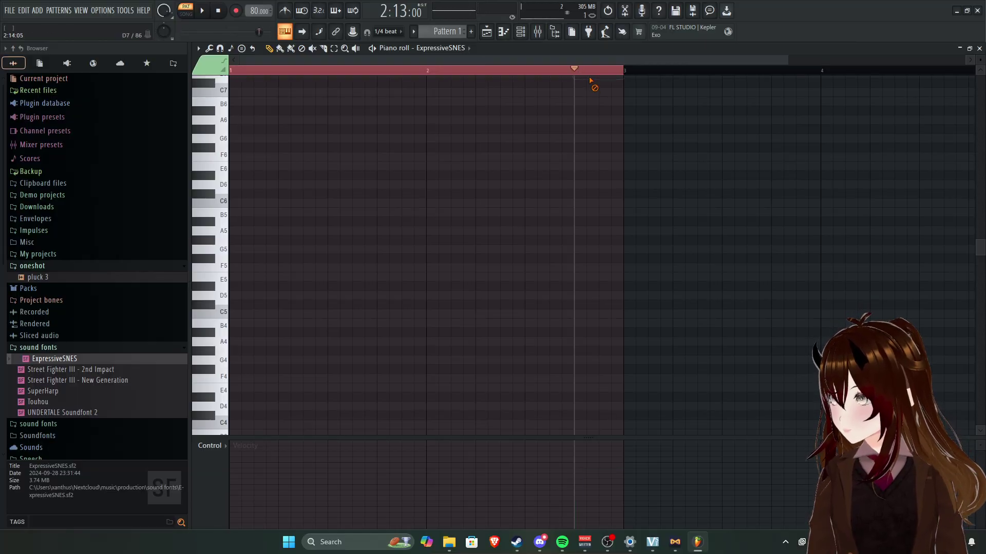
{"action": "scroll", "coordinate": [592, 127], "scroll_direction": "down", "scroll_amount": 1}
{"action": "left_click", "coordinate": [549, 71]}
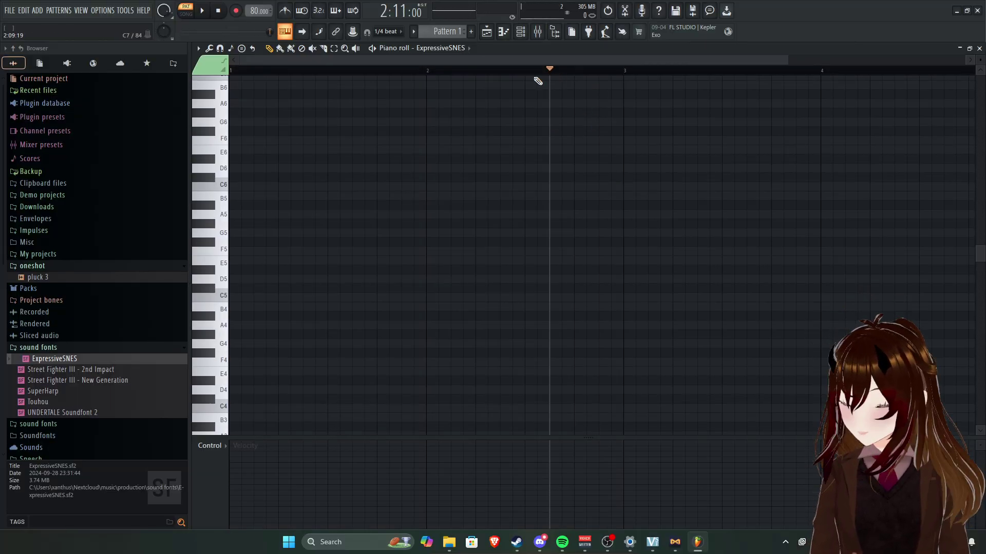
{"action": "scroll", "coordinate": [411, 333], "scroll_direction": "up", "scroll_amount": 3}
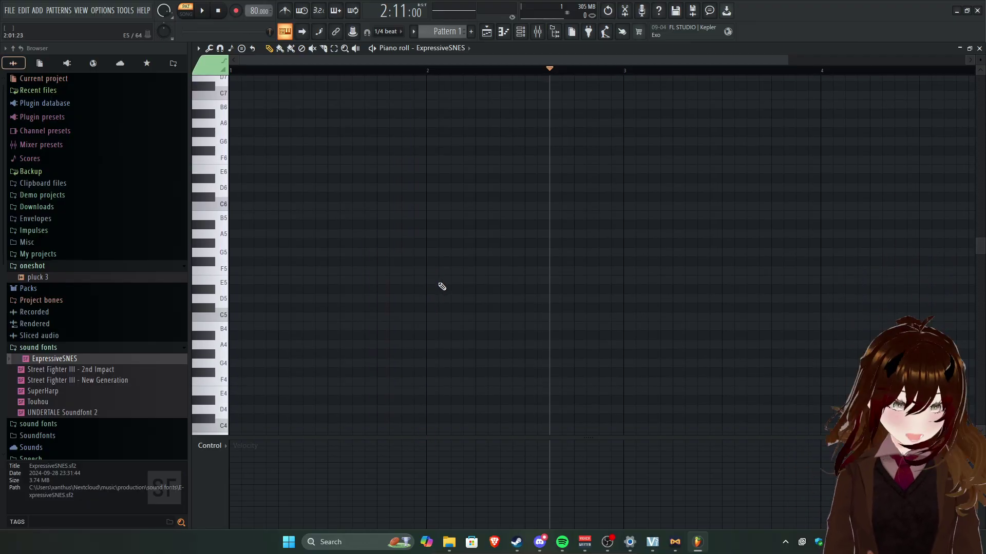
{"action": "scroll", "coordinate": [334, 325], "scroll_direction": "up", "scroll_amount": 12}
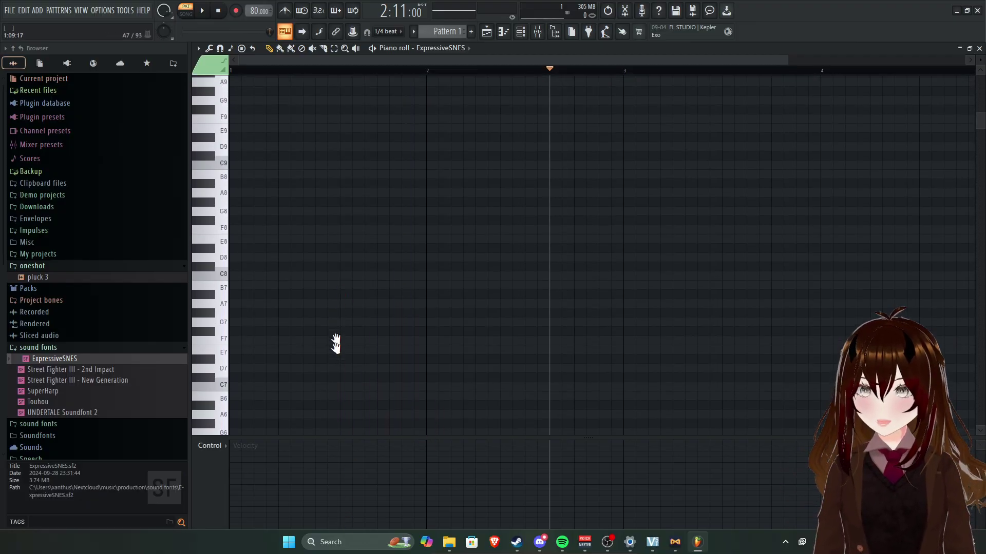
{"action": "scroll", "coordinate": [354, 318], "scroll_direction": "down", "scroll_amount": 3}
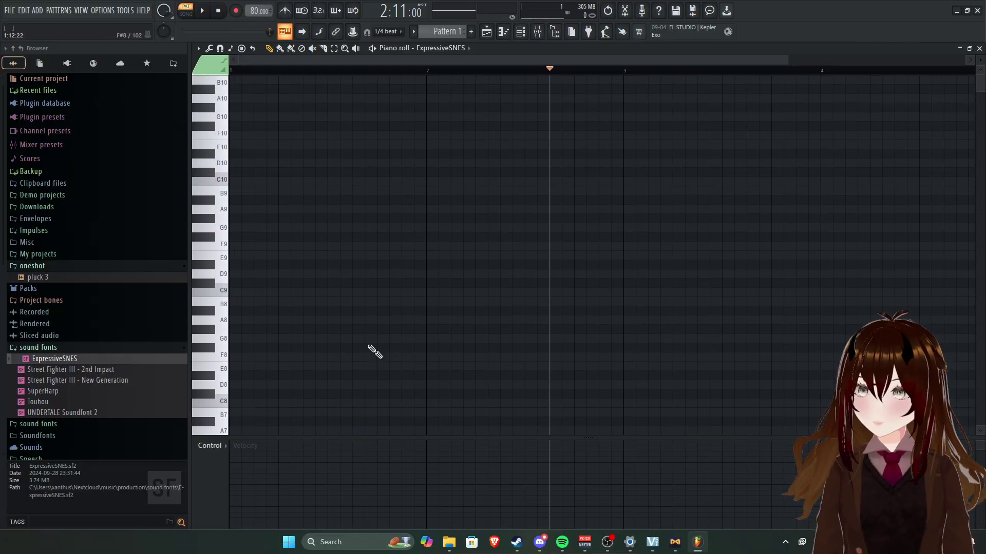
{"action": "scroll", "coordinate": [411, 283], "scroll_direction": "down", "scroll_amount": 11}
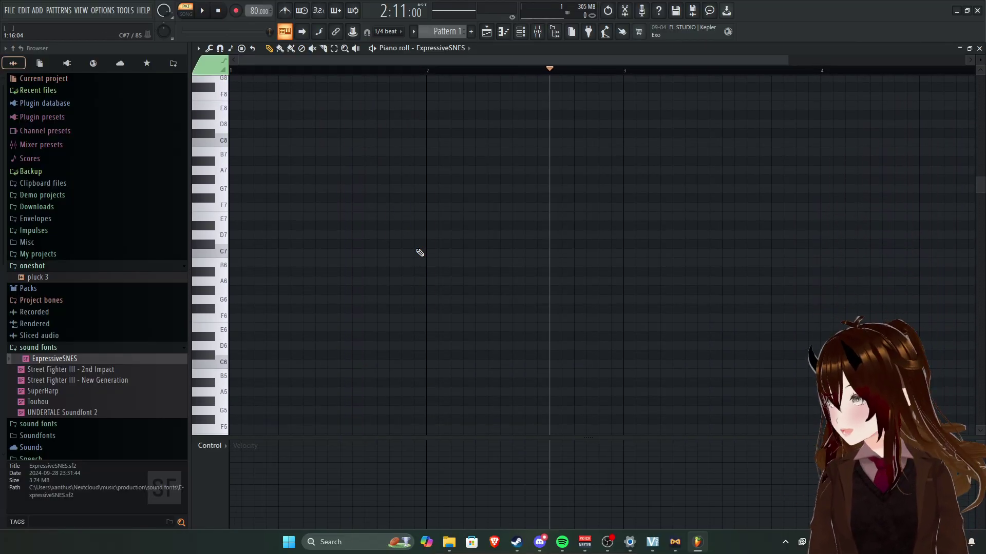
{"action": "scroll", "coordinate": [406, 288], "scroll_direction": "down", "scroll_amount": 10}
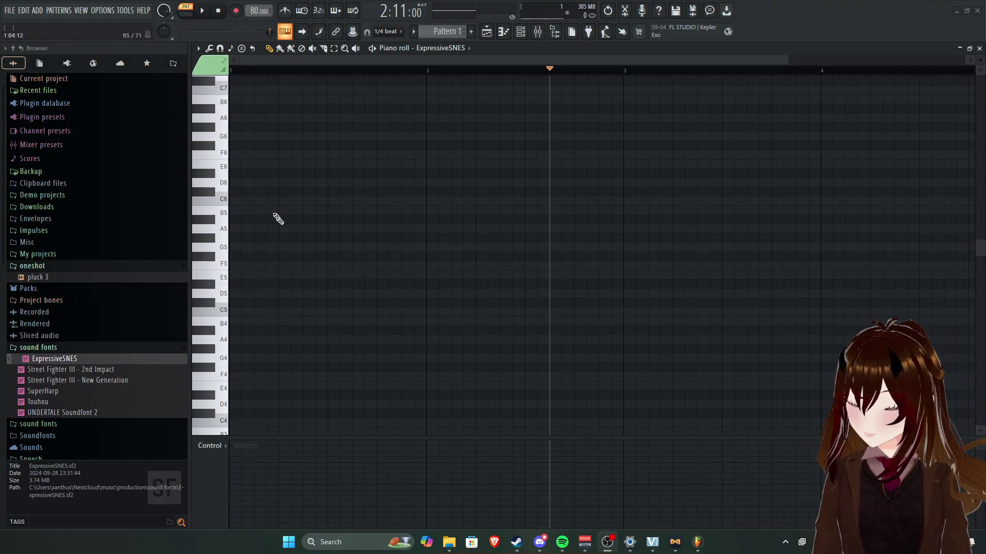
{"action": "scroll", "coordinate": [335, 216], "scroll_direction": "up", "scroll_amount": 2}
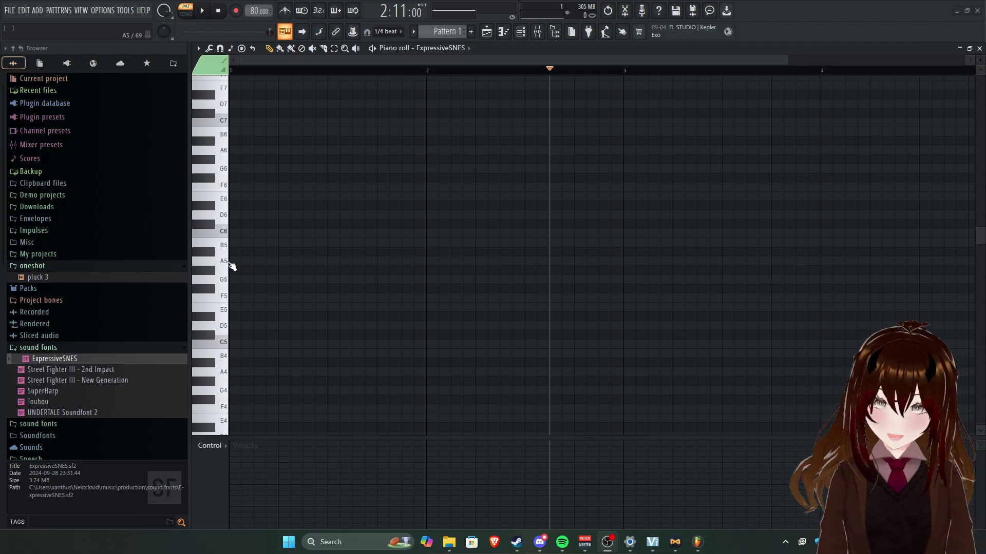
{"action": "left_click", "coordinate": [241, 298]}
{"action": "left_click", "coordinate": [283, 261]}
{"action": "right_click", "coordinate": [282, 261]}
{"action": "right_click", "coordinate": [254, 298]}
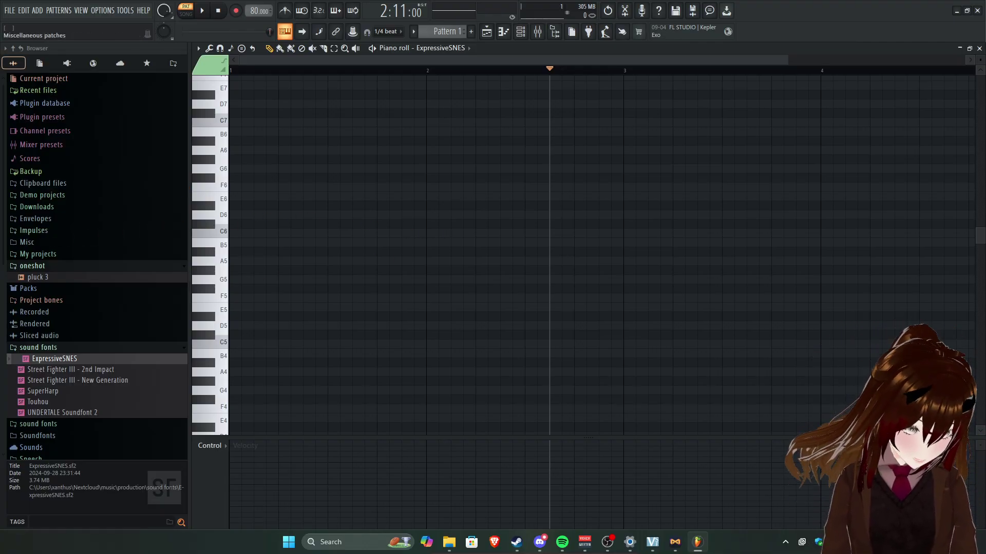
{"action": "key", "text": "alt+Tab"}
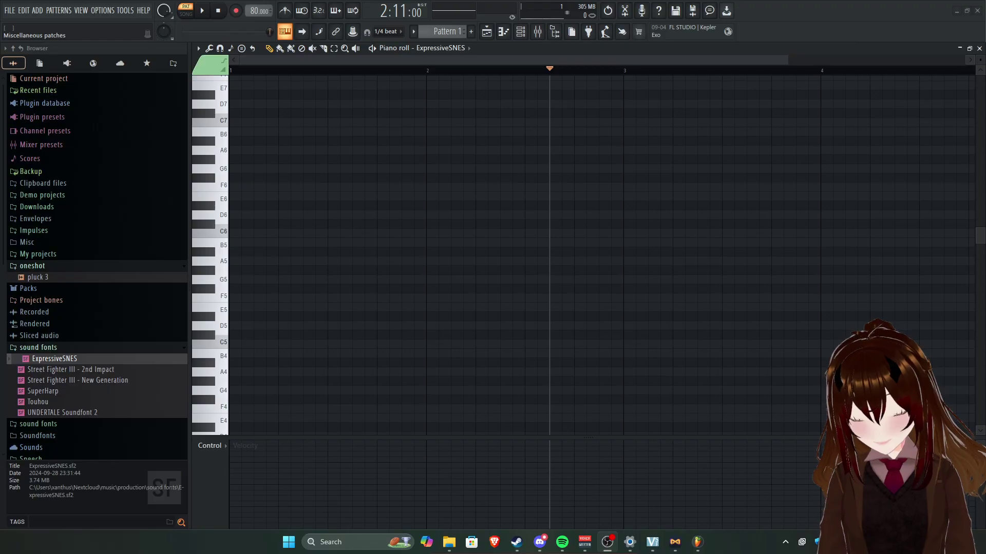